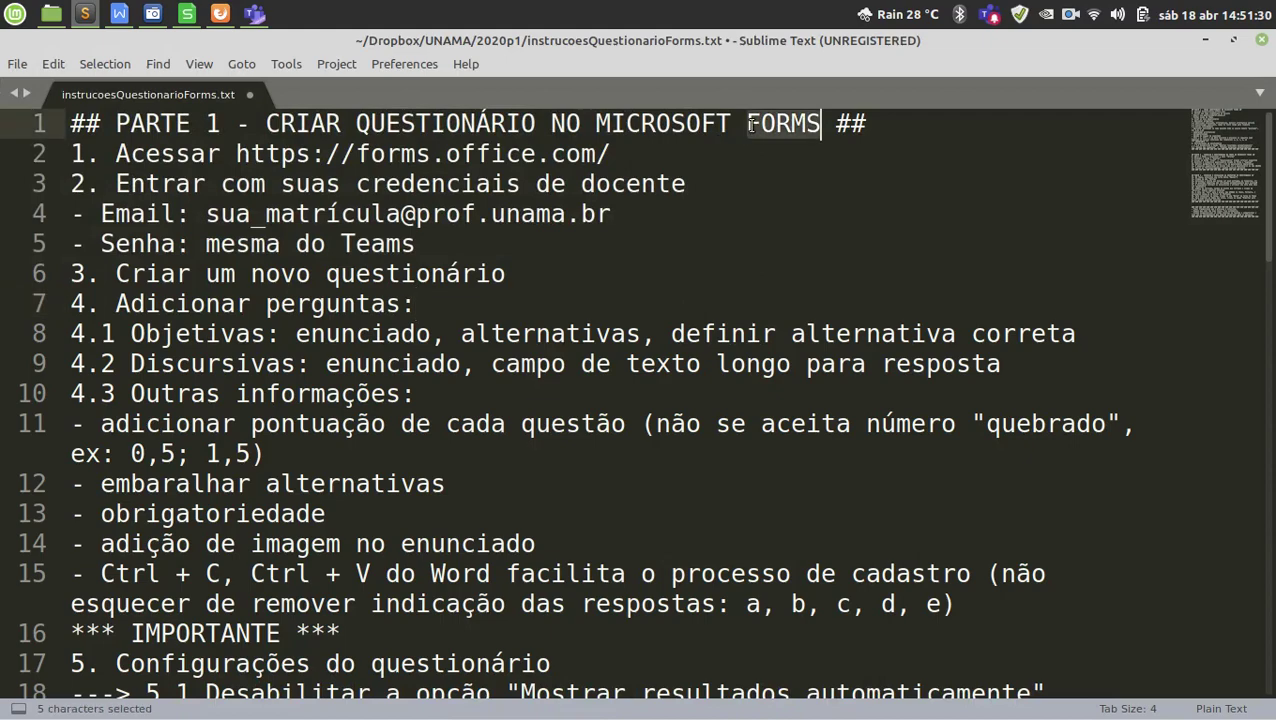
# In the instructions document, highlight MICROSOFT TEAMS in Part 2 and the number 3 and CORRIGIR in Part 3.
pyautogui.scroll(-2, 665, 400)
pyautogui.scroll(-2, 665, 400)
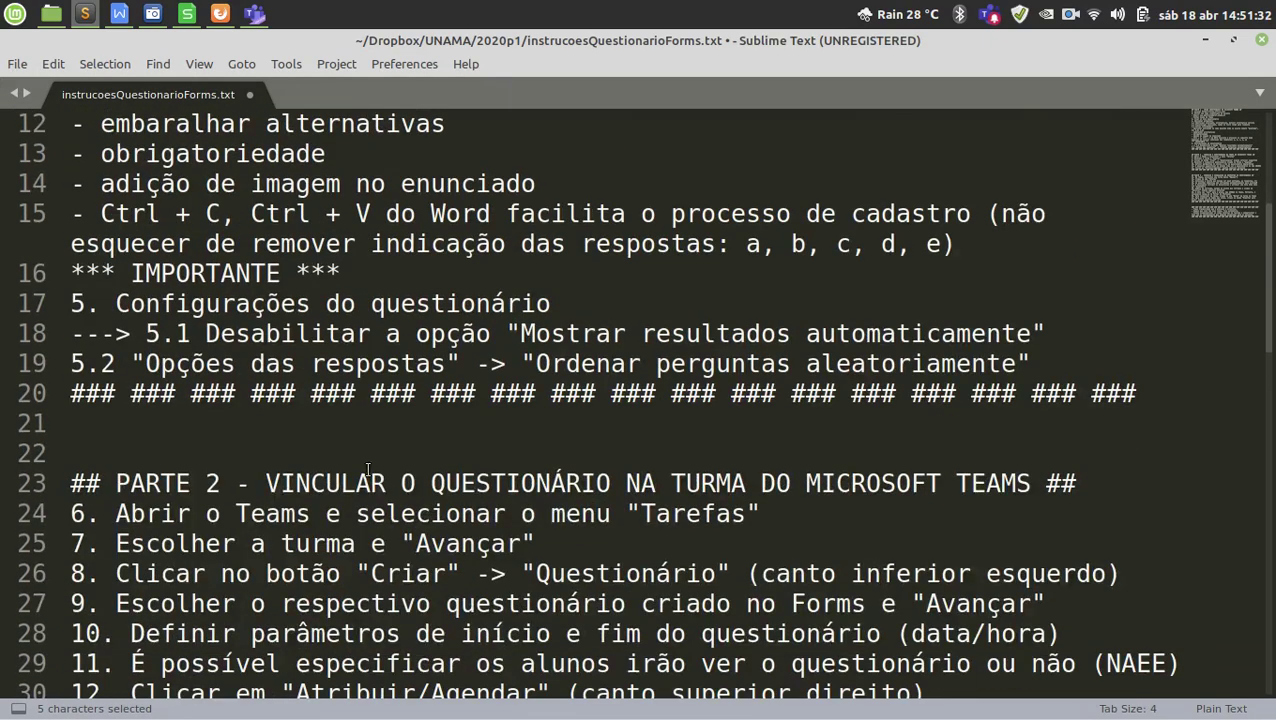
pyautogui.moveTo(325, 483); pyautogui.dragTo(386, 483)
pyautogui.moveTo(790, 477); pyautogui.dragTo(1028, 474)
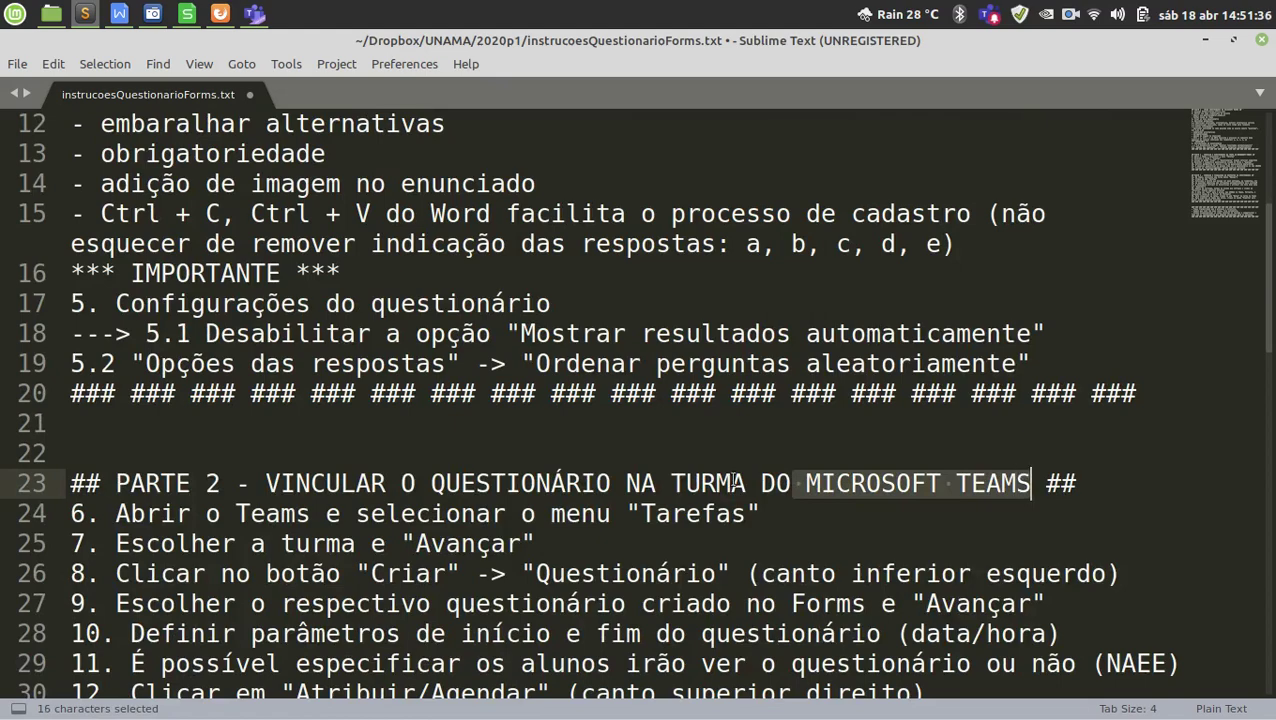
pyautogui.scroll(-5, 960, 480)
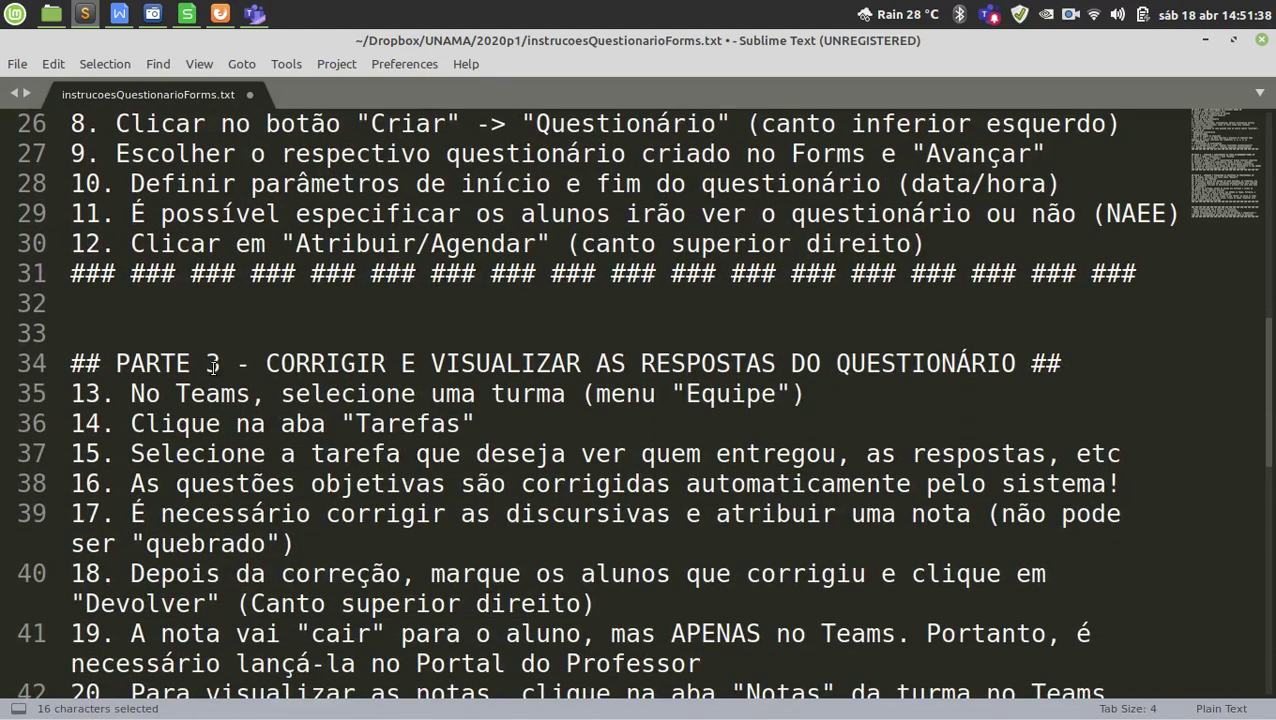
pyautogui.doubleClick(214, 364)
pyautogui.scroll(-1, 404, 346)
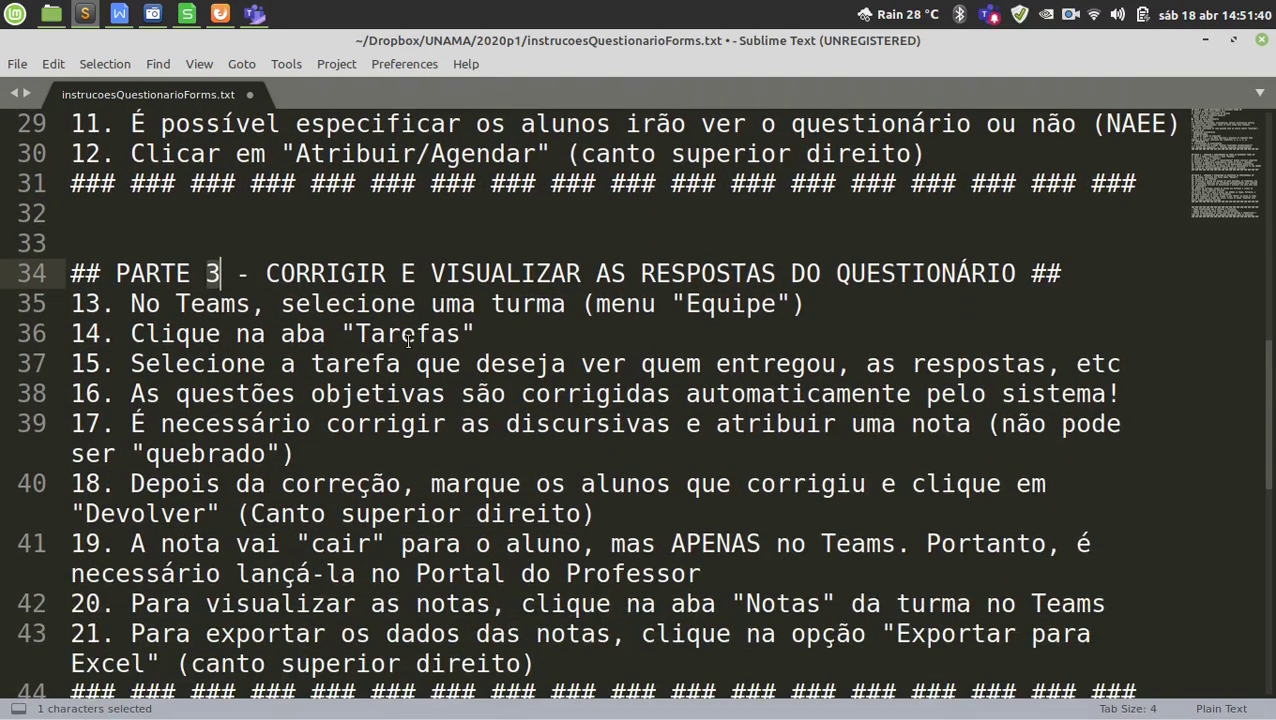
pyautogui.doubleClick(346, 274)
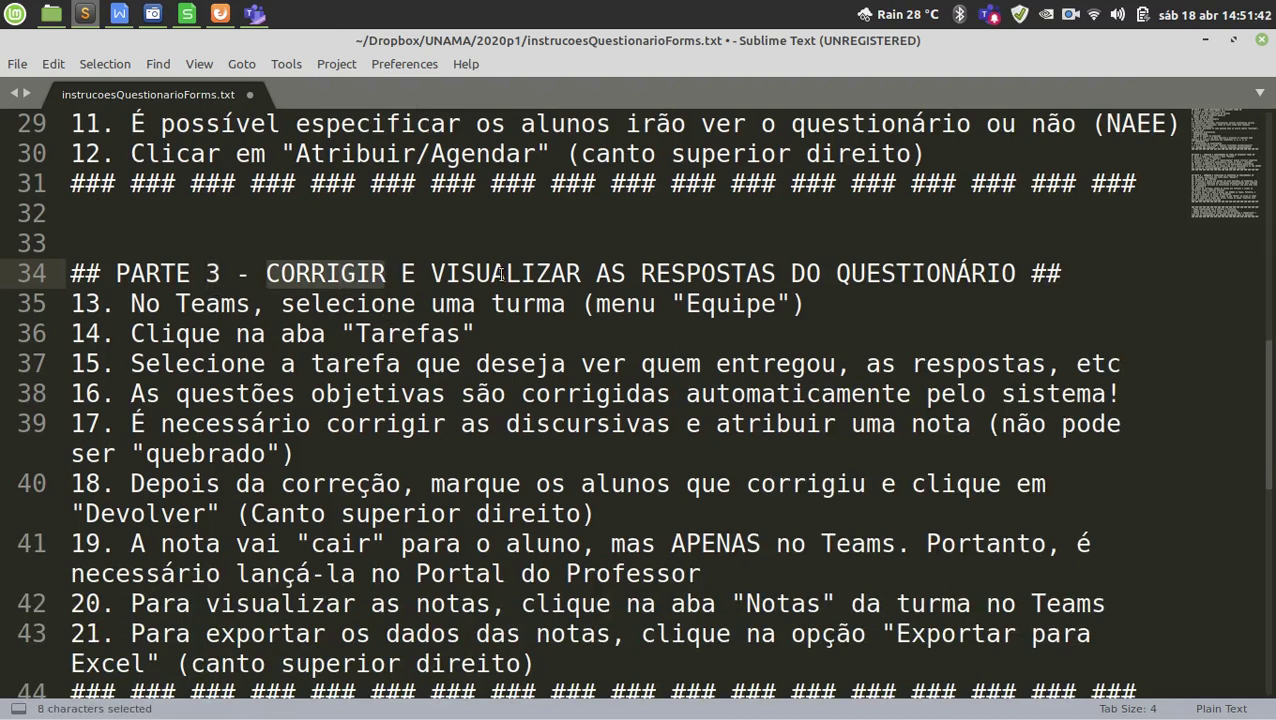
pyautogui.moveTo(524, 277); pyautogui.dragTo(880, 272)
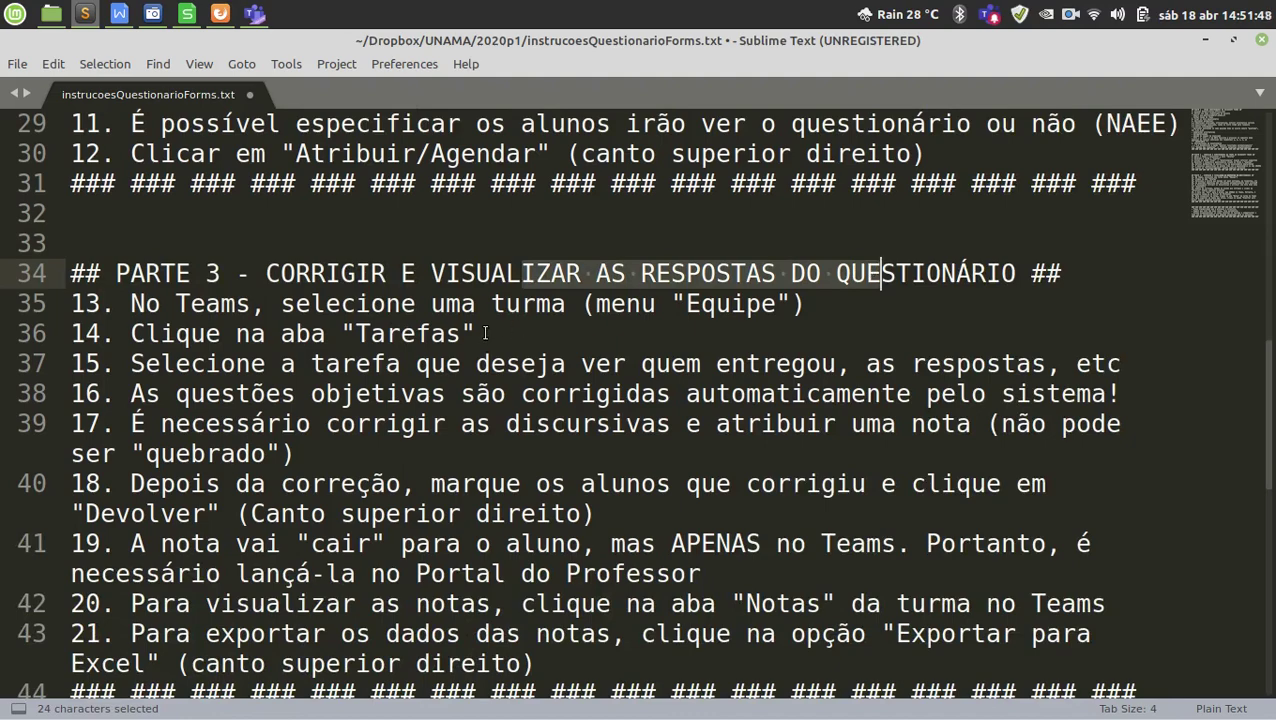
# Highlight the note that the process is intuitive and 'fica automático' on line 49.
pyautogui.scroll(2, 523, 400)
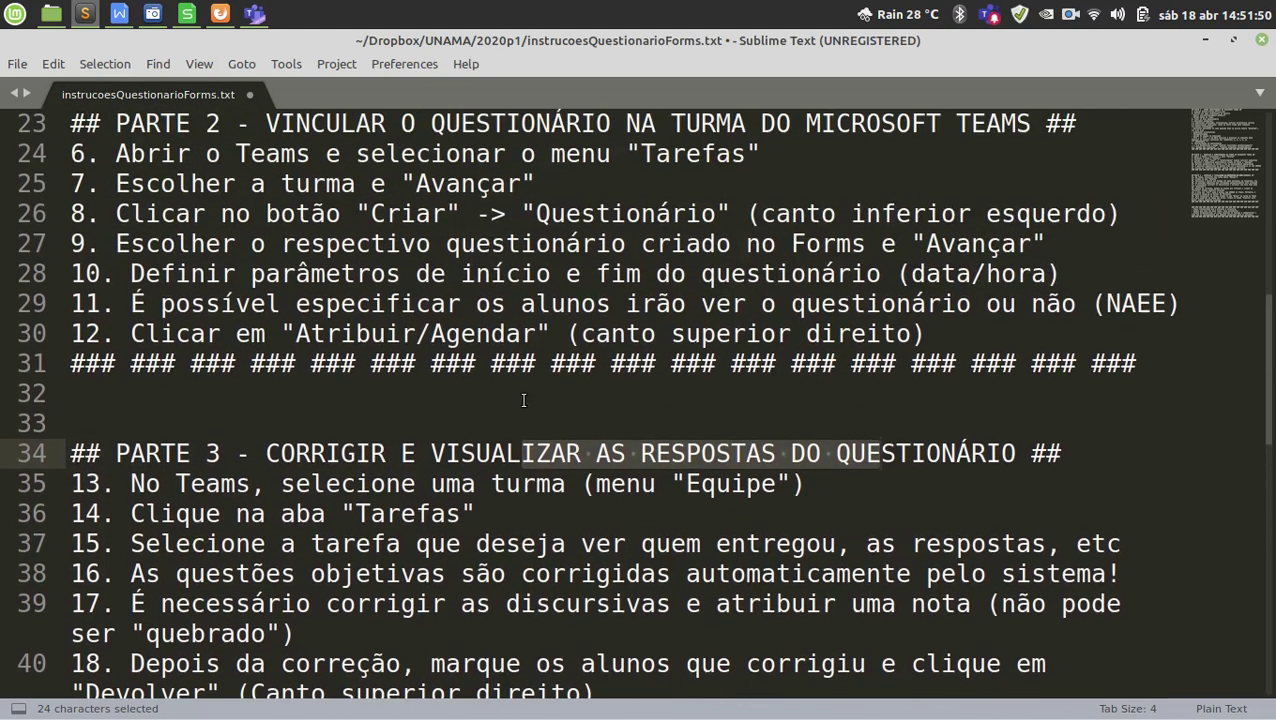
pyautogui.scroll(1, 523, 400)
pyautogui.scroll(7, 523, 400)
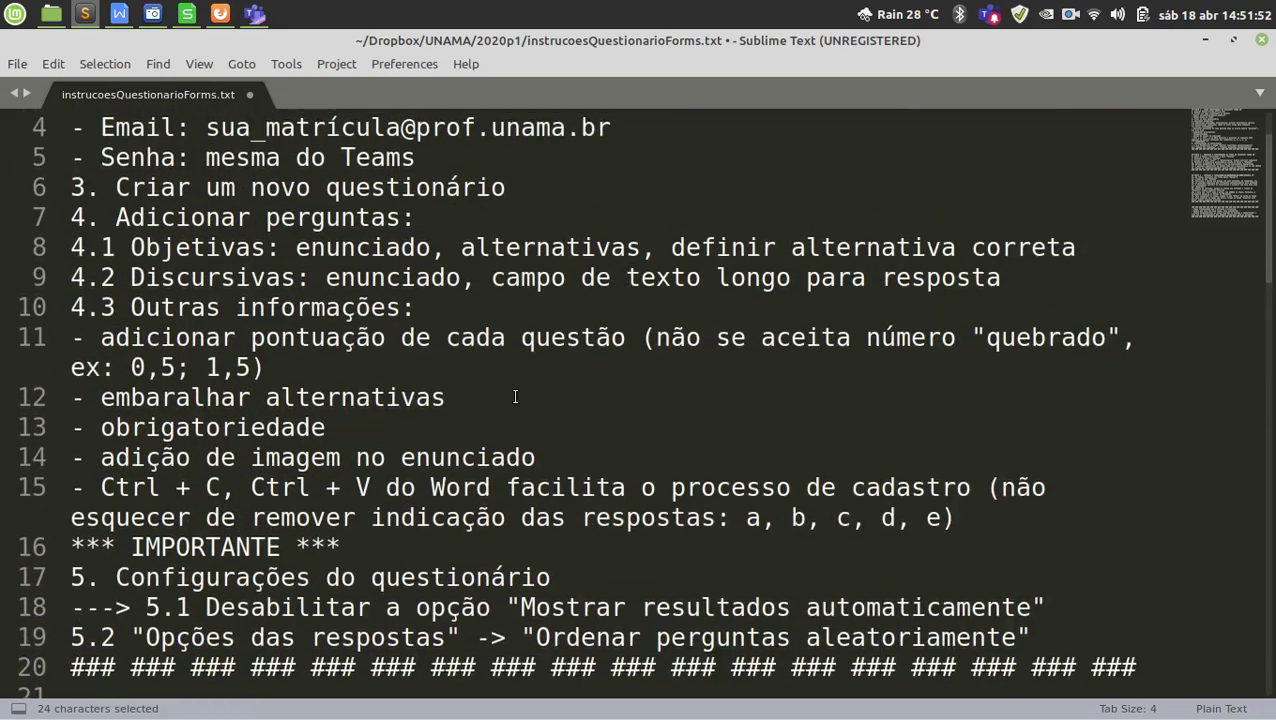
pyautogui.scroll(-9, 515, 400)
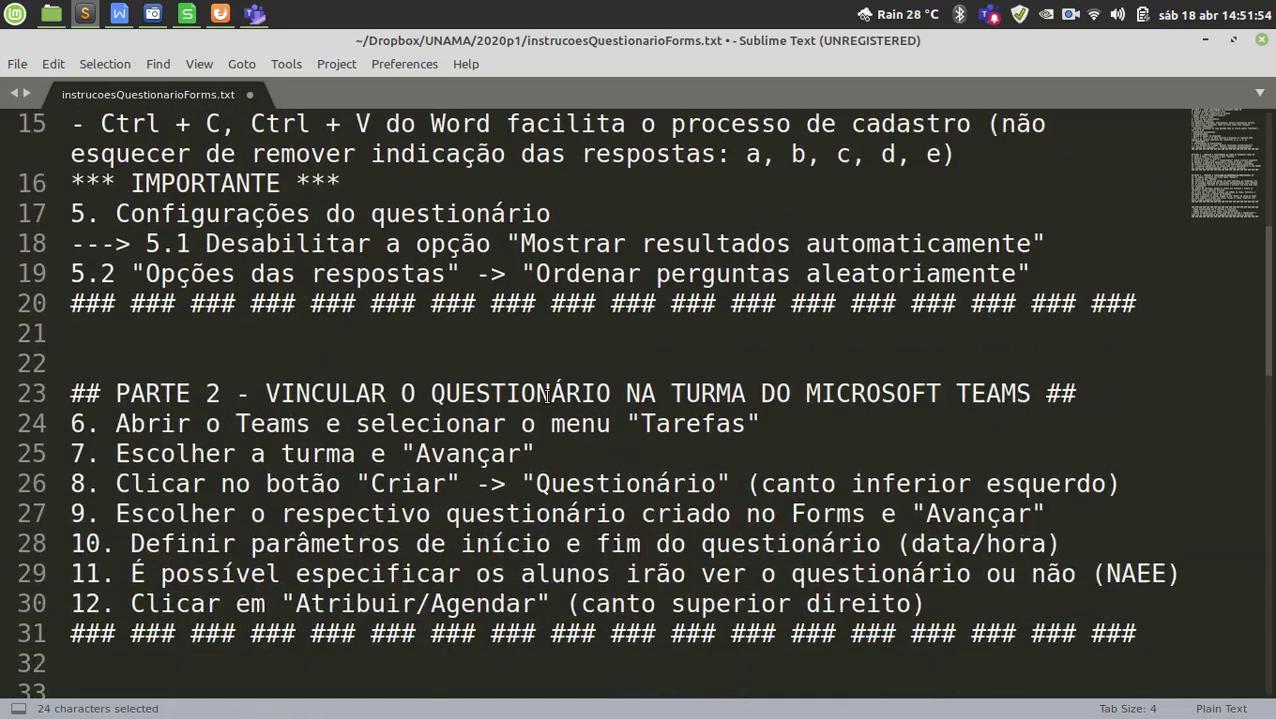
pyautogui.scroll(-4, 557, 390)
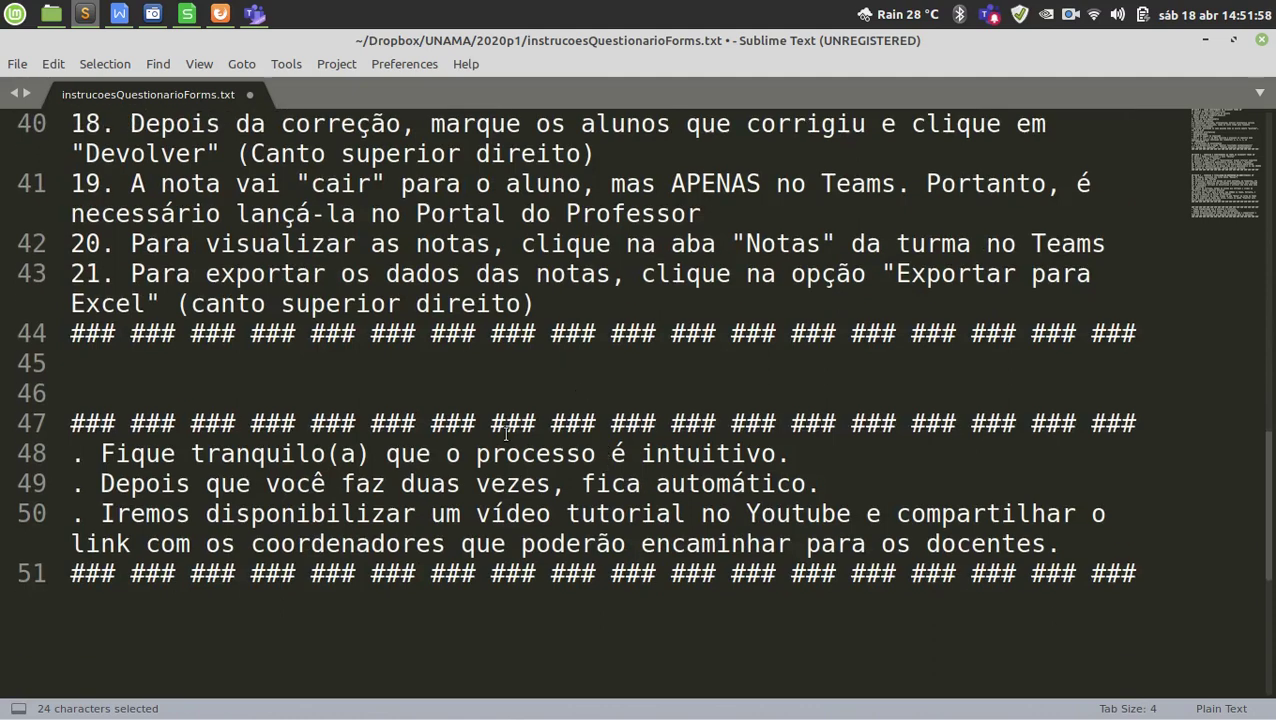
pyautogui.moveTo(465, 452); pyautogui.dragTo(732, 453)
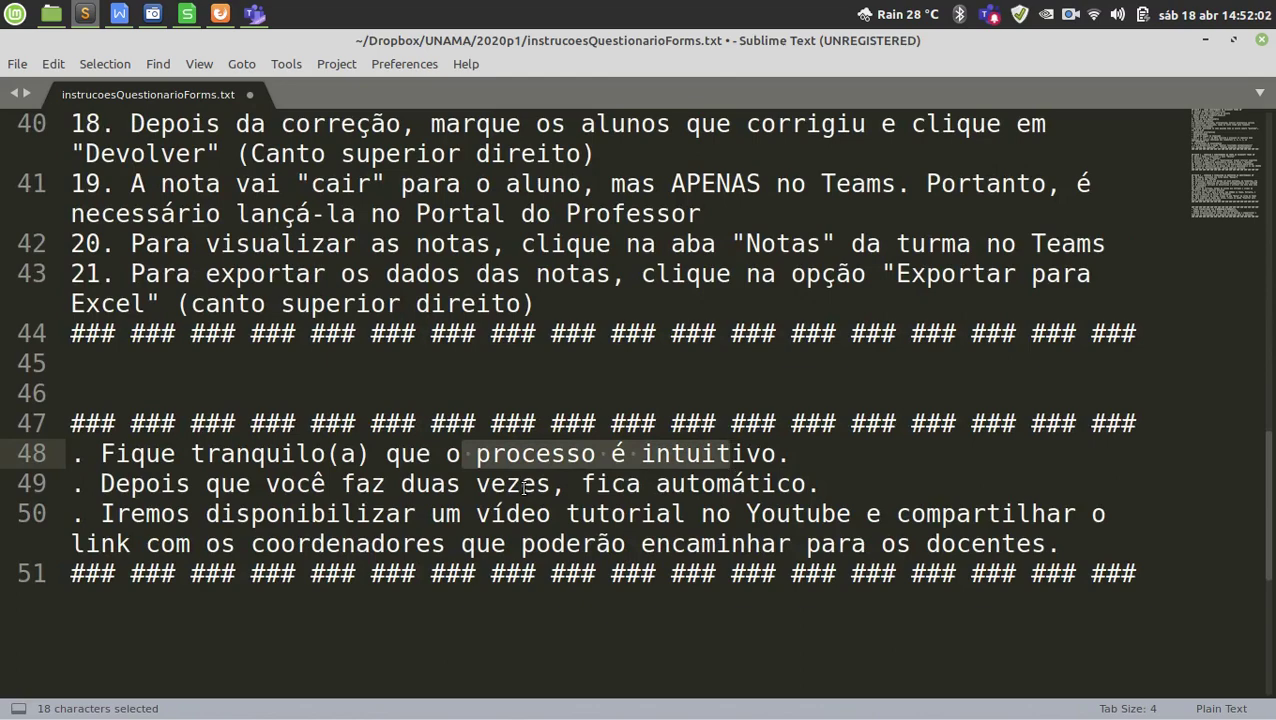
pyautogui.moveTo(581, 484); pyautogui.dragTo(807, 482)
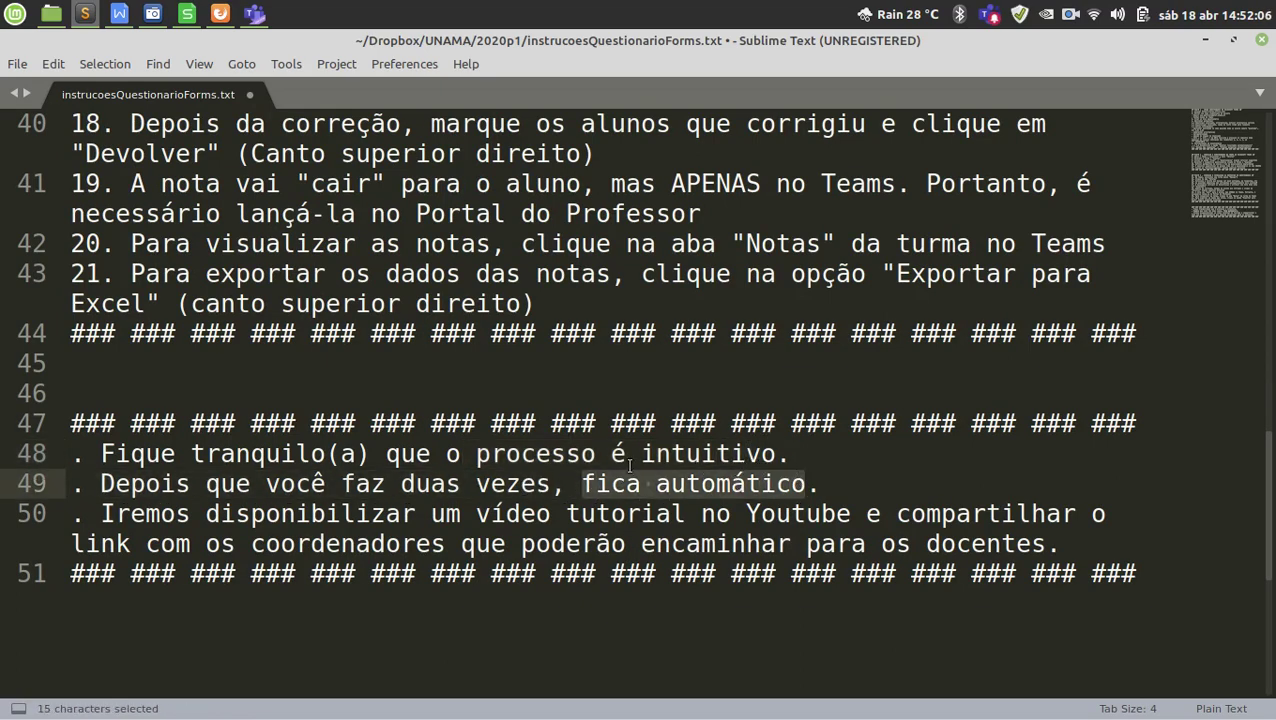
pyautogui.scroll(2, 495, 449)
pyautogui.scroll(12, 495, 449)
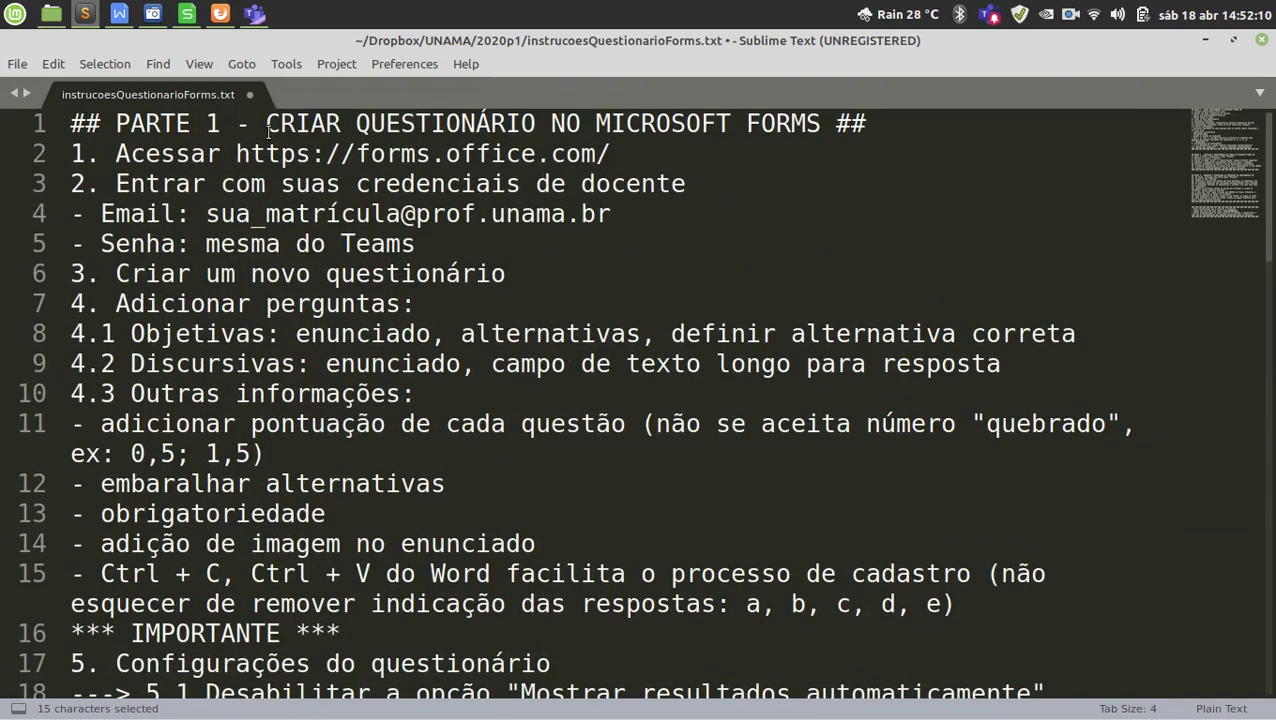
pyautogui.click(366, 153)
pyautogui.moveTo(366, 153); pyautogui.dragTo(577, 148)
pyautogui.doubleClick(399, 155)
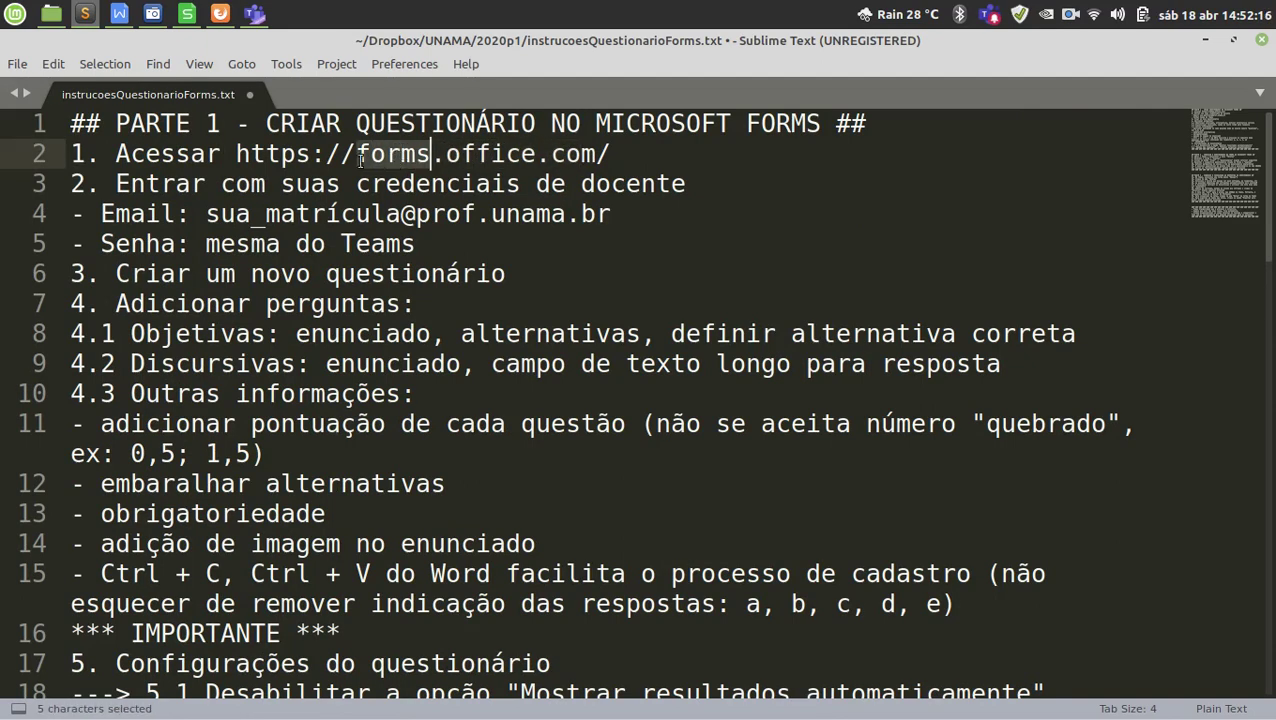
pyautogui.click(359, 158)
pyautogui.moveTo(236, 155); pyautogui.dragTo(613, 154)
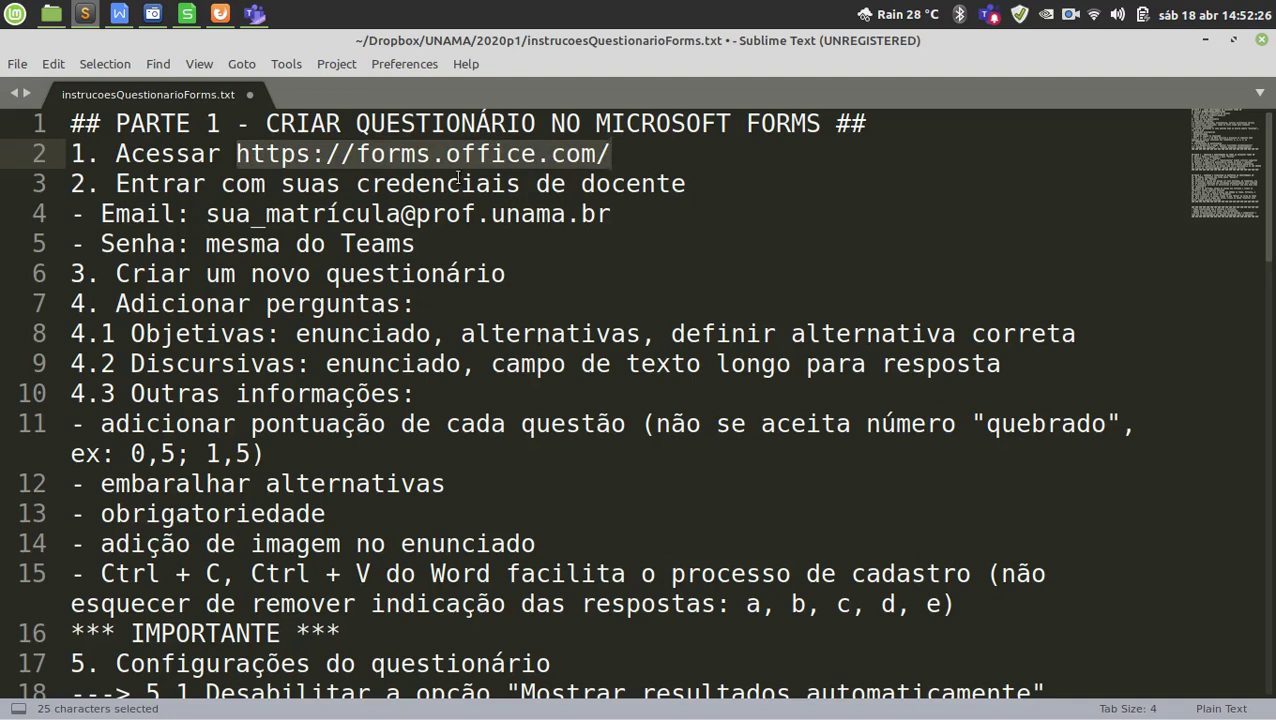
pyautogui.click(428, 184)
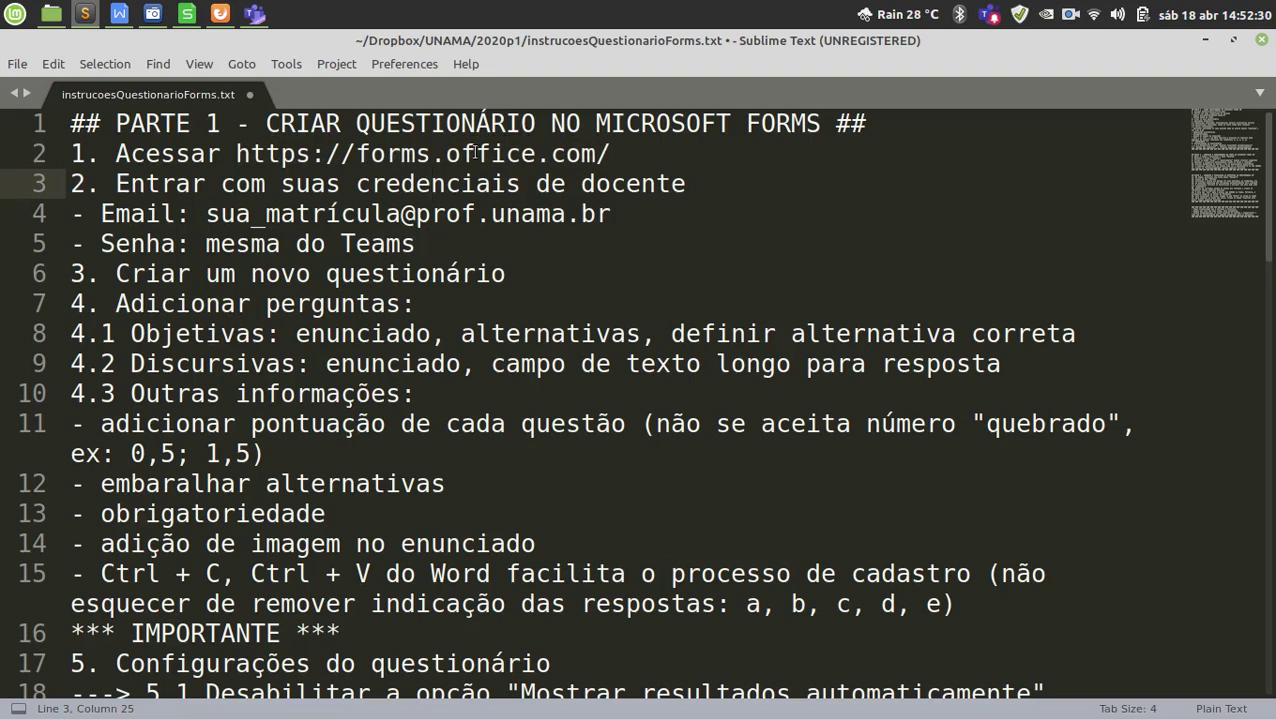
pyautogui.moveTo(425, 247); pyautogui.dragTo(69, 186)
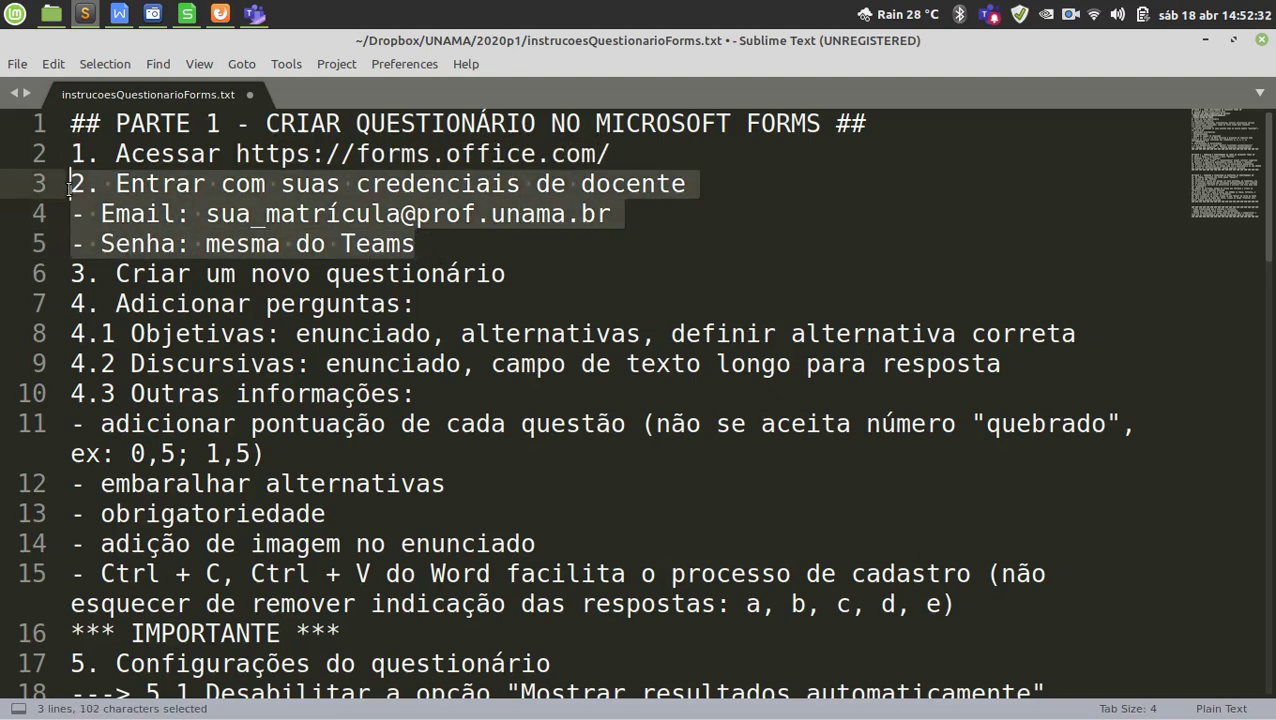
pyautogui.click(473, 252)
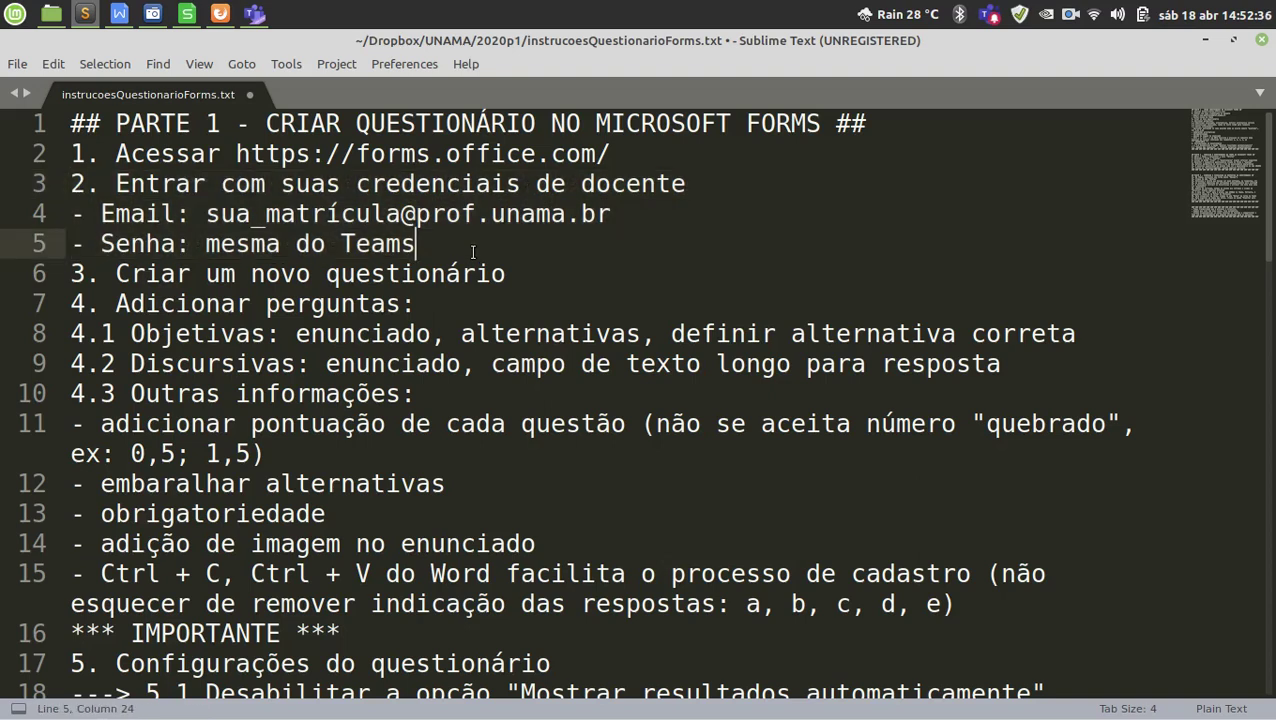
# Highlight the e-mail example's domain, the password note and the word questionário.
pyautogui.click(268, 217)
pyautogui.moveTo(416, 216); pyautogui.dragTo(477, 217)
pyautogui.doubleClick(513, 218)
pyautogui.moveTo(220, 244); pyautogui.dragTo(355, 244)
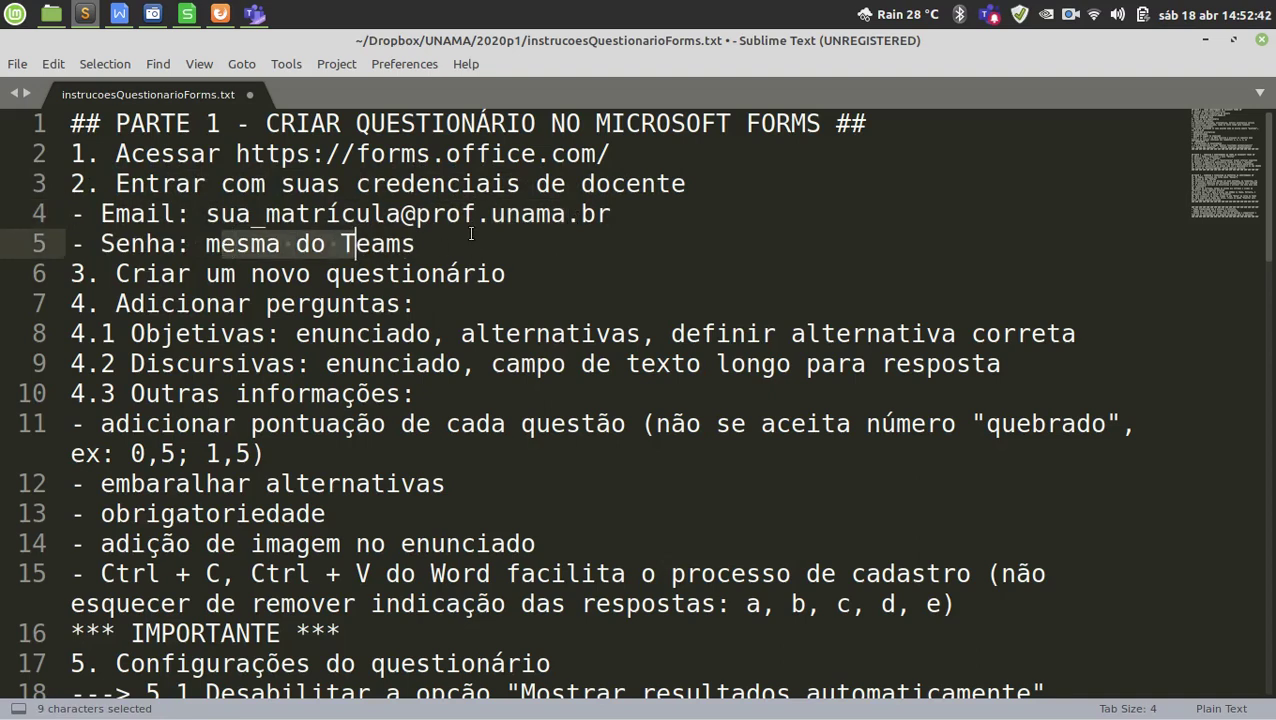
pyautogui.doubleClick(345, 274)
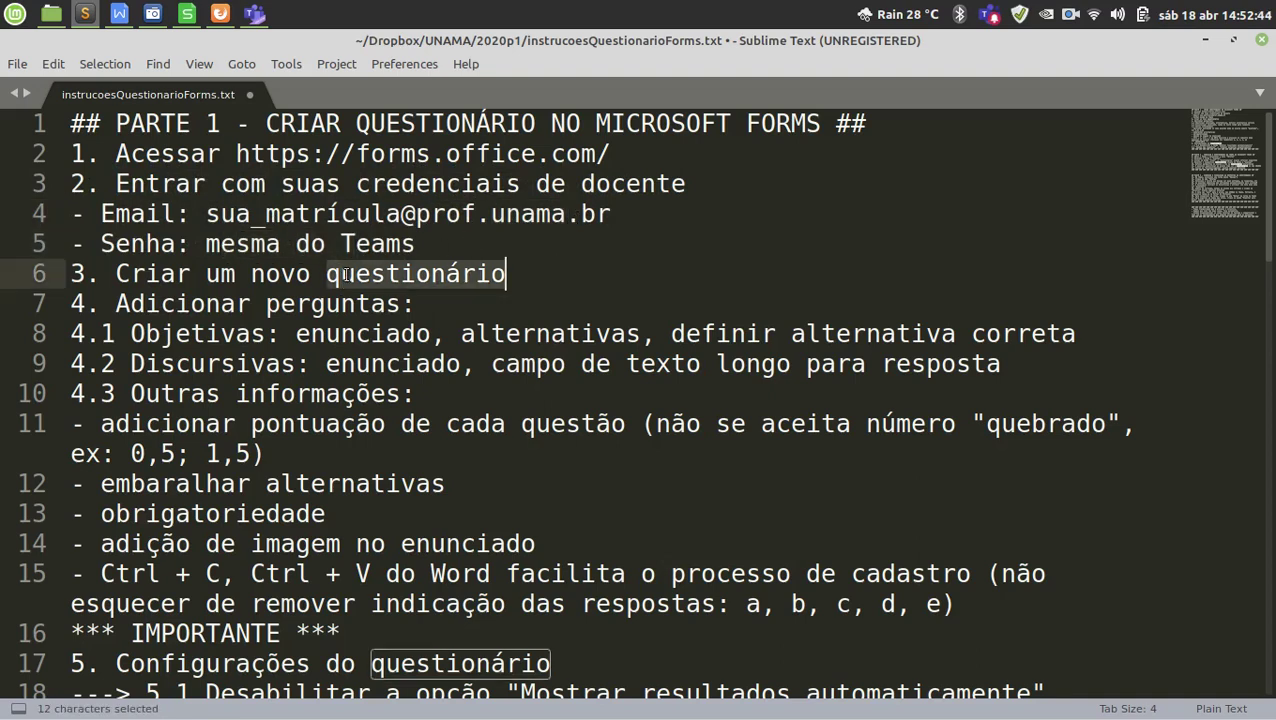
pyautogui.scroll(-1, 412, 270)
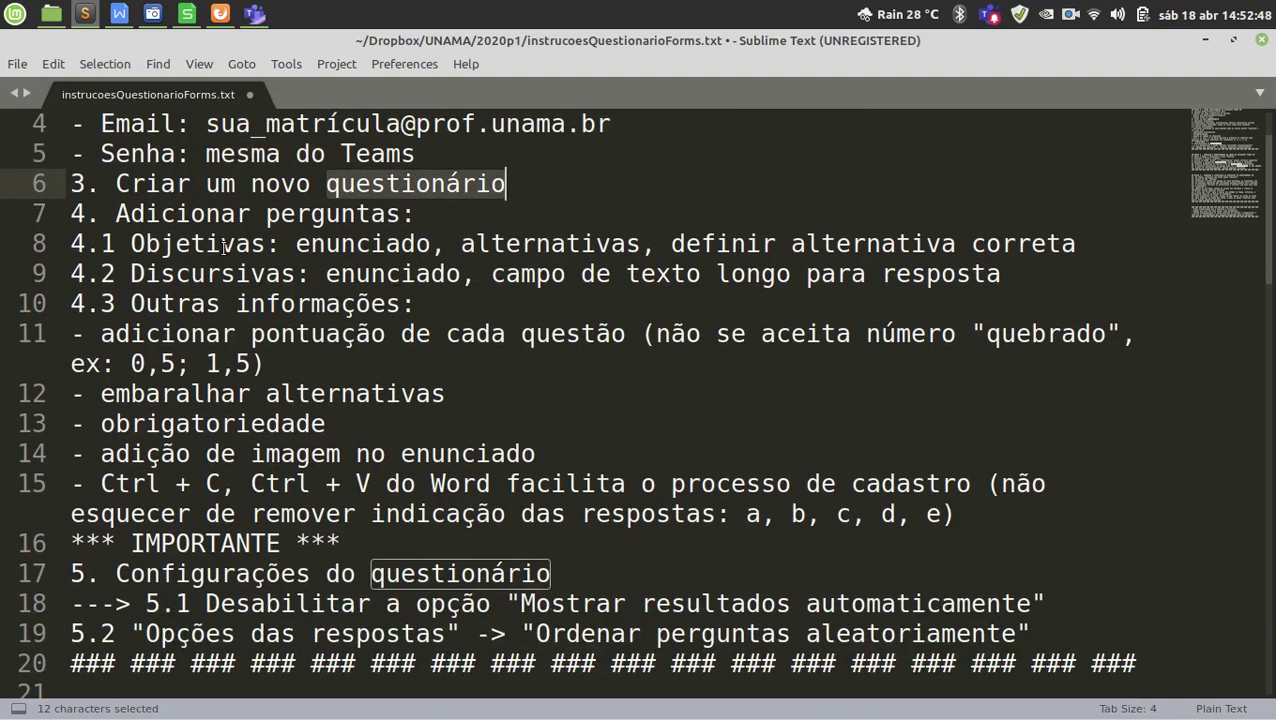
# Highlight Objetivas, Discursivas, alternativas and the phrase about defining the correct alternative.
pyautogui.doubleClick(224, 246)
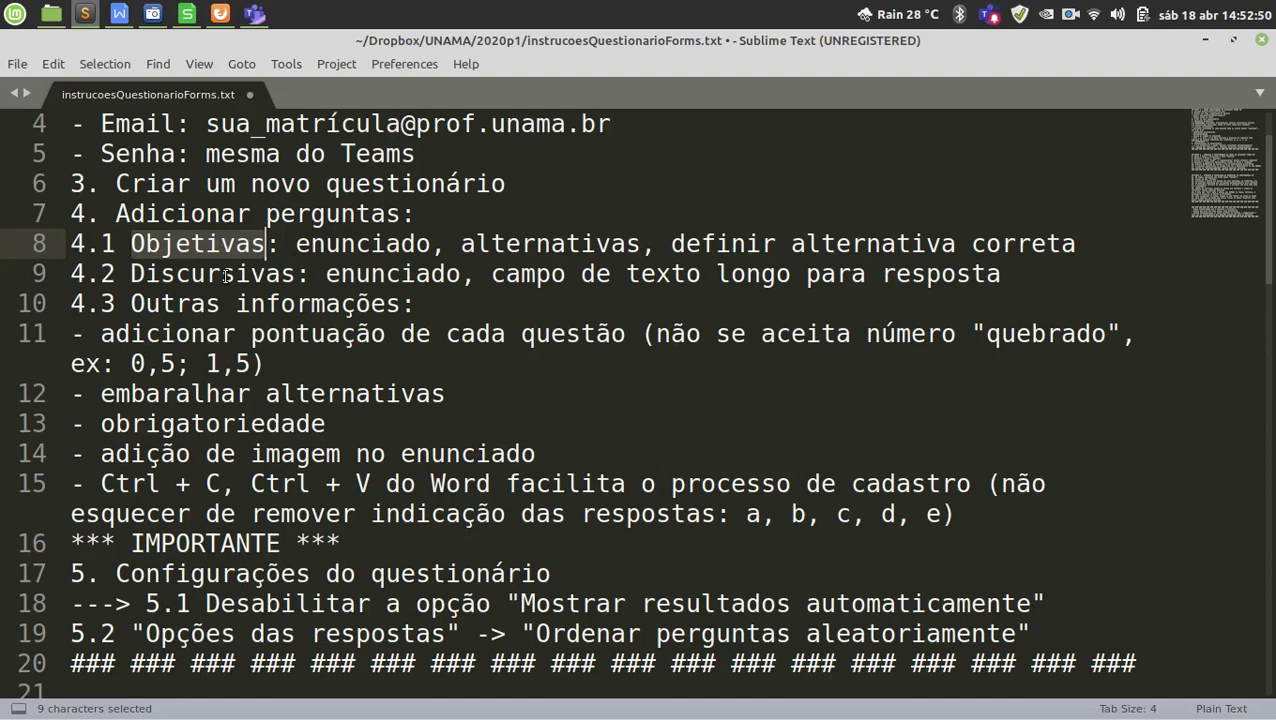
pyautogui.doubleClick(227, 276)
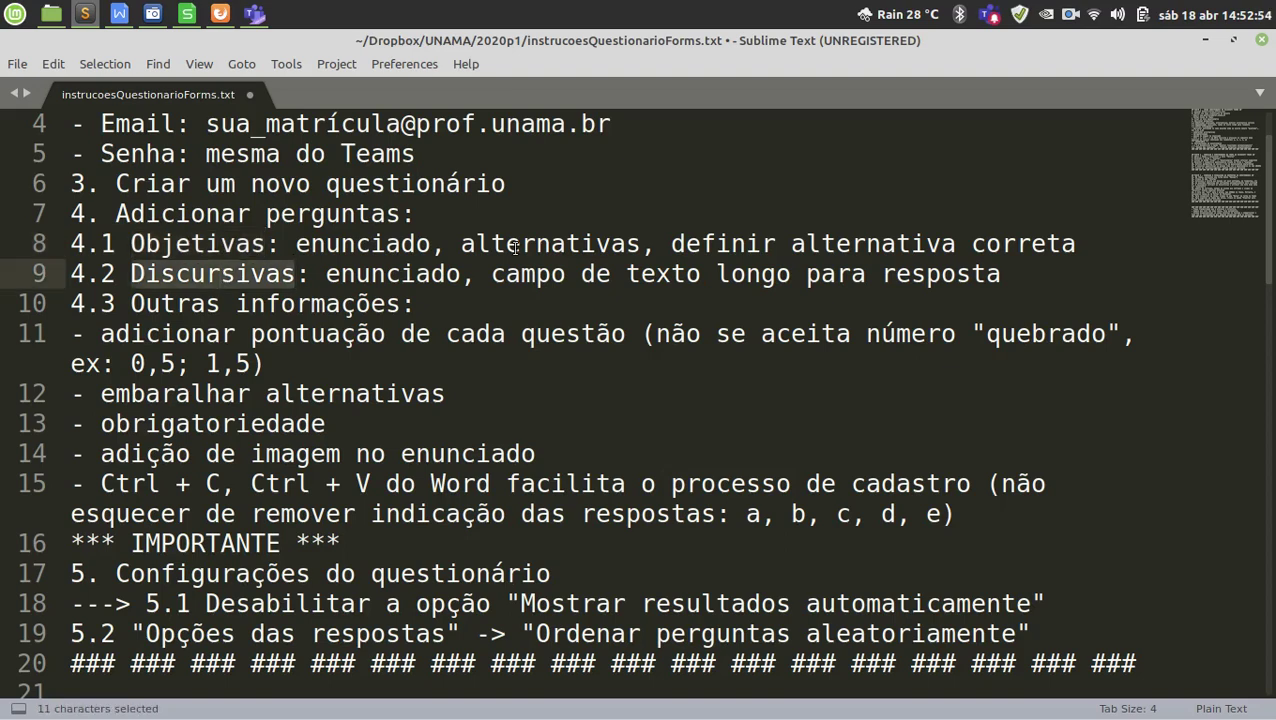
pyautogui.doubleClick(515, 247)
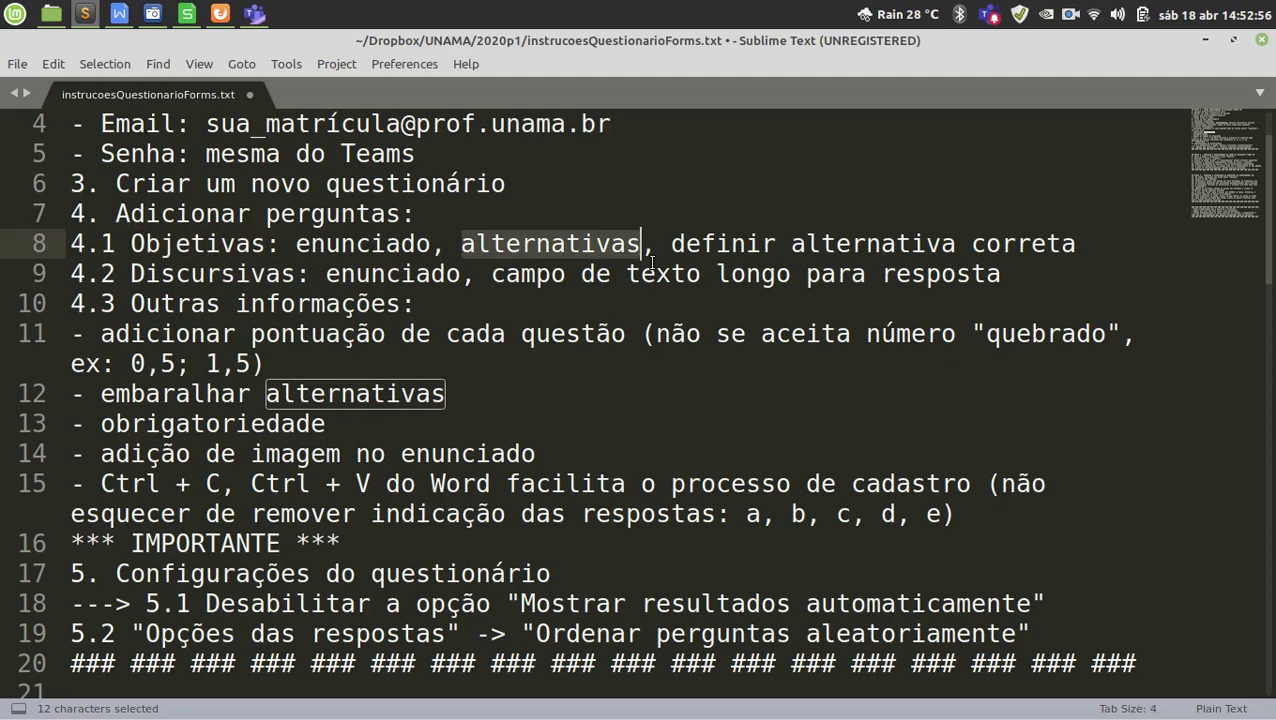
pyautogui.doubleClick(199, 243)
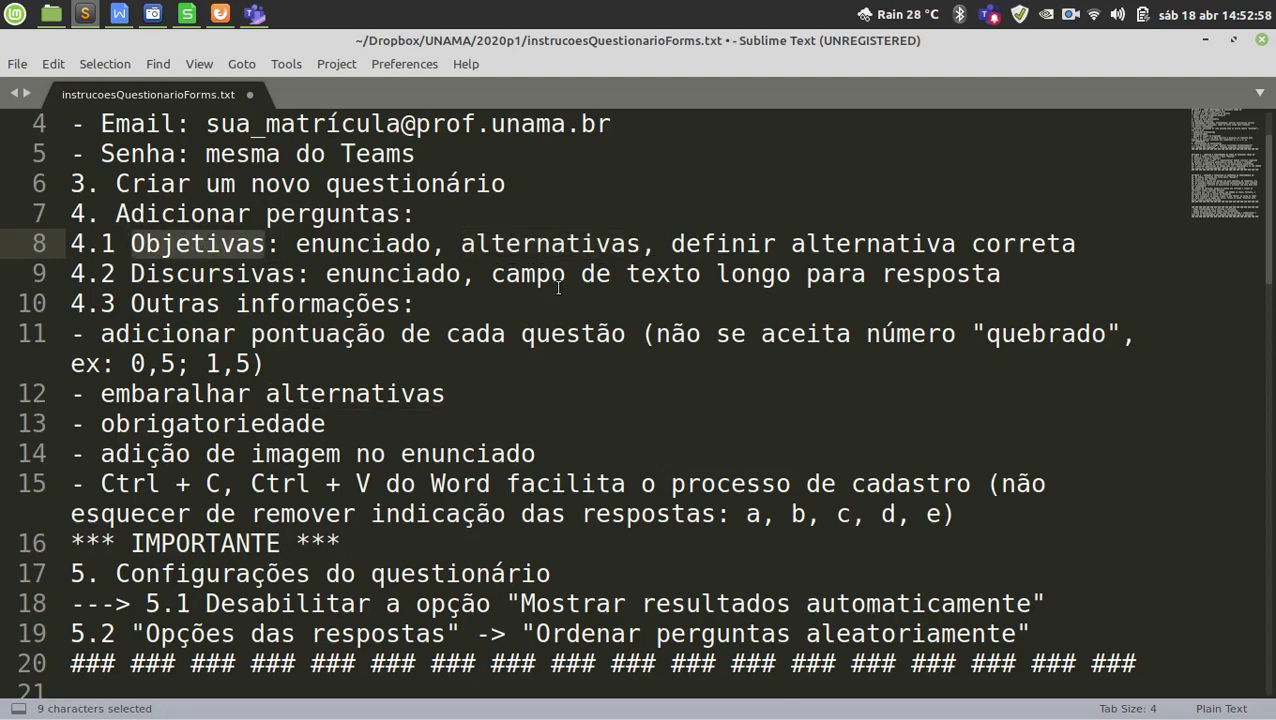
pyautogui.moveTo(520, 245); pyautogui.dragTo(596, 245)
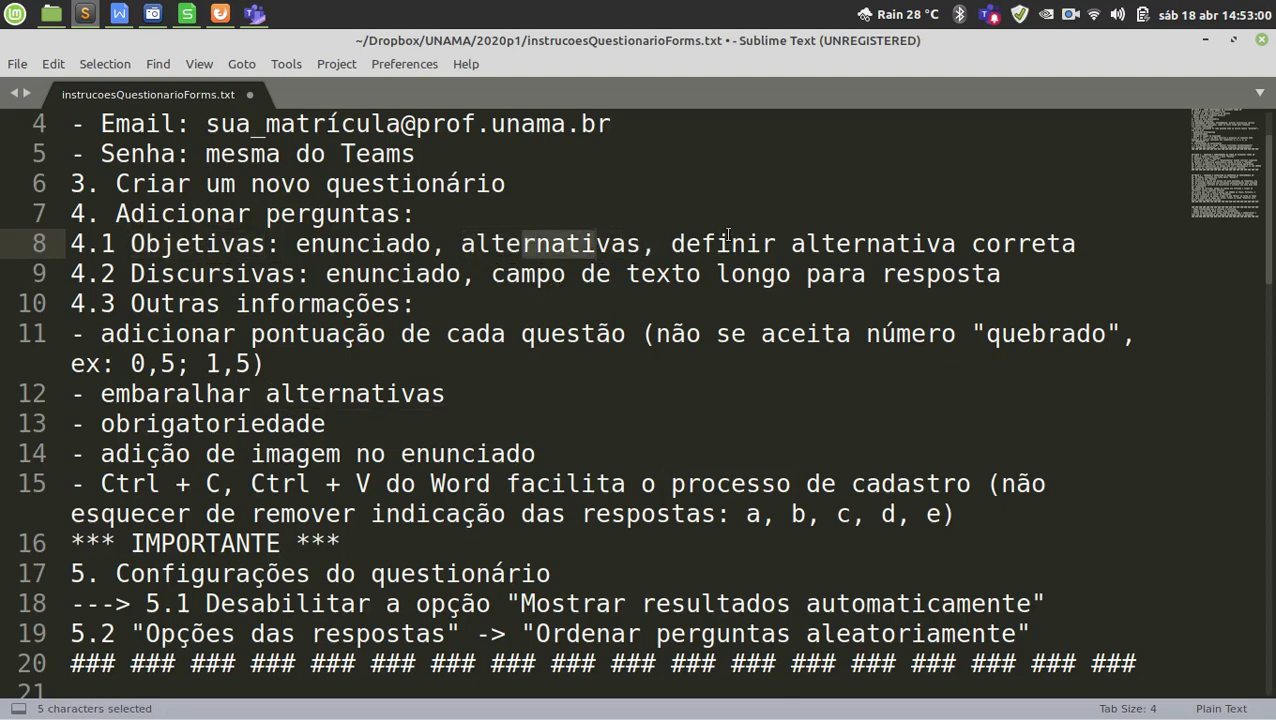
pyautogui.moveTo(730, 240); pyautogui.dragTo(1004, 240)
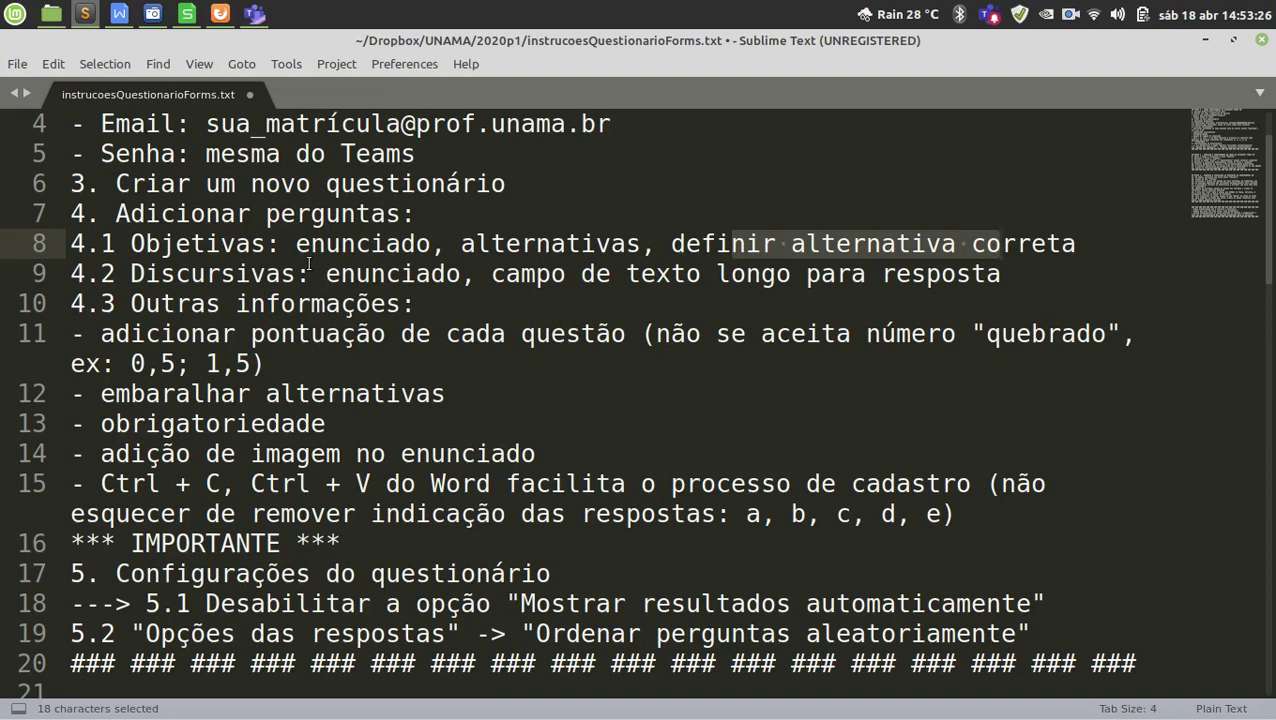
pyautogui.moveTo(208, 275); pyautogui.dragTo(283, 275)
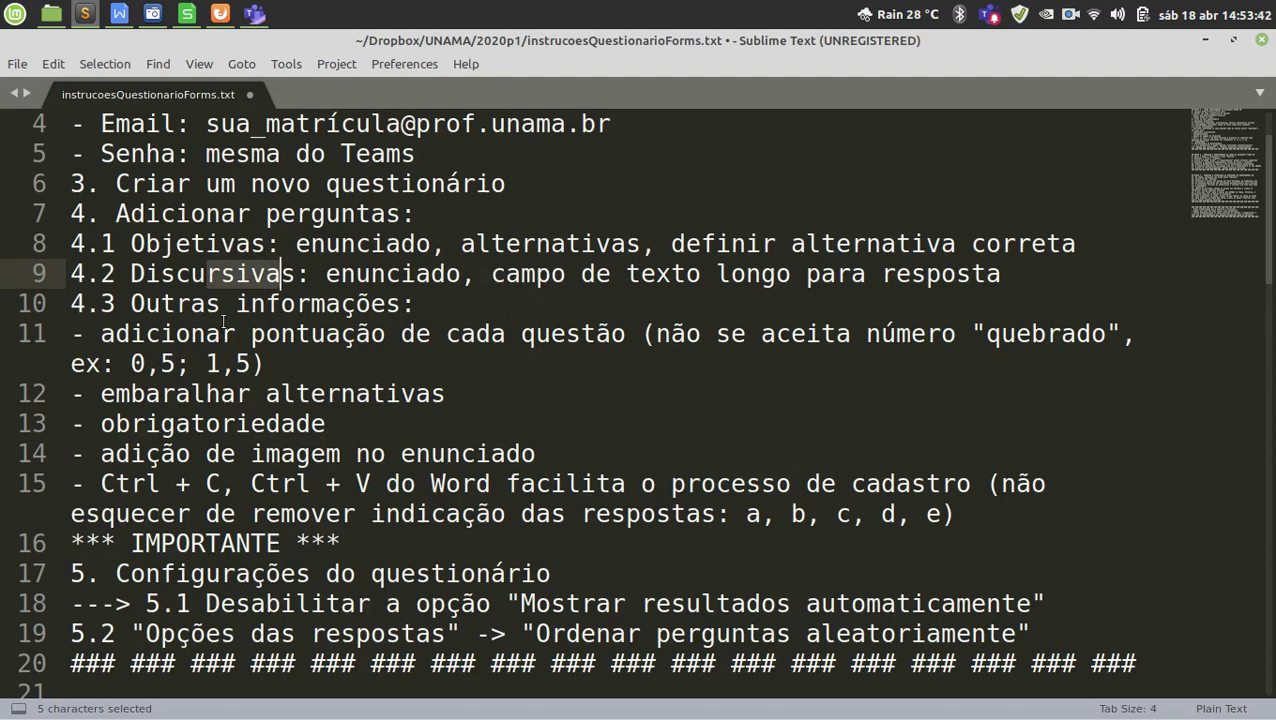
# Highlight the fractional score, shuffle, obrigatoriedade, image, copy-and-paste tips and answer letters a–e.
pyautogui.scroll(-1, 295, 360)
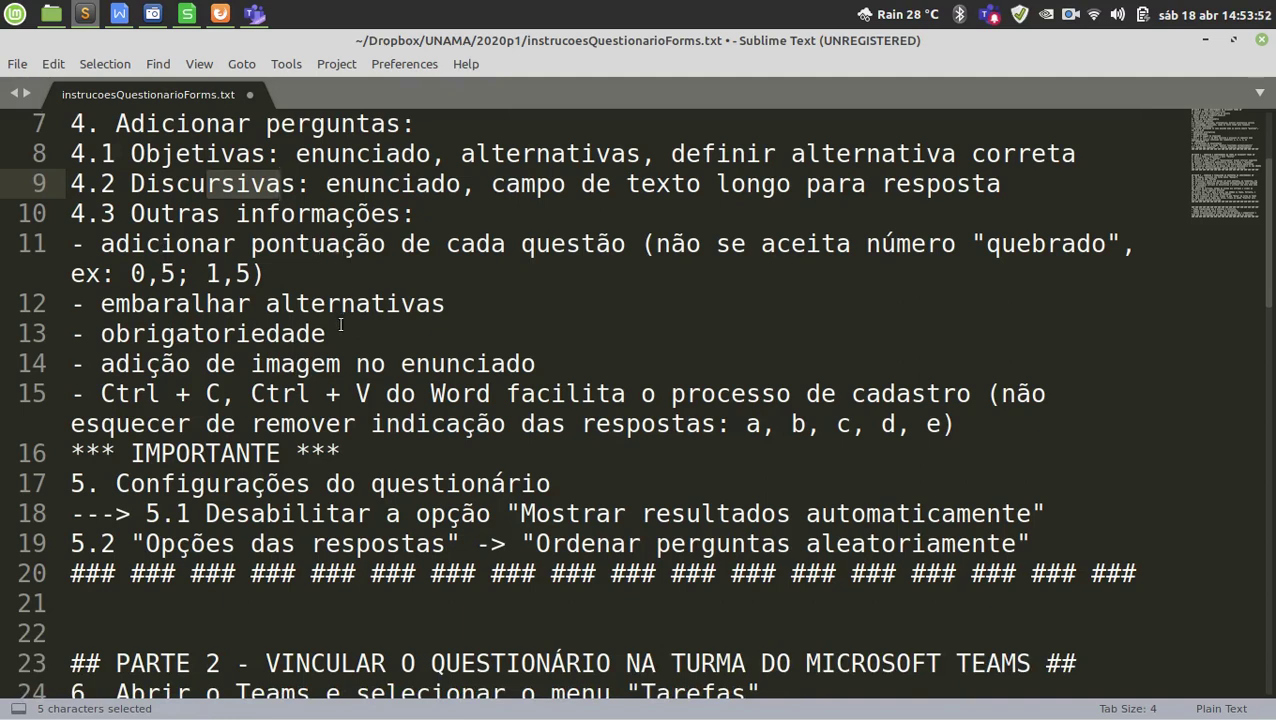
pyautogui.moveTo(131, 275); pyautogui.dragTo(251, 275)
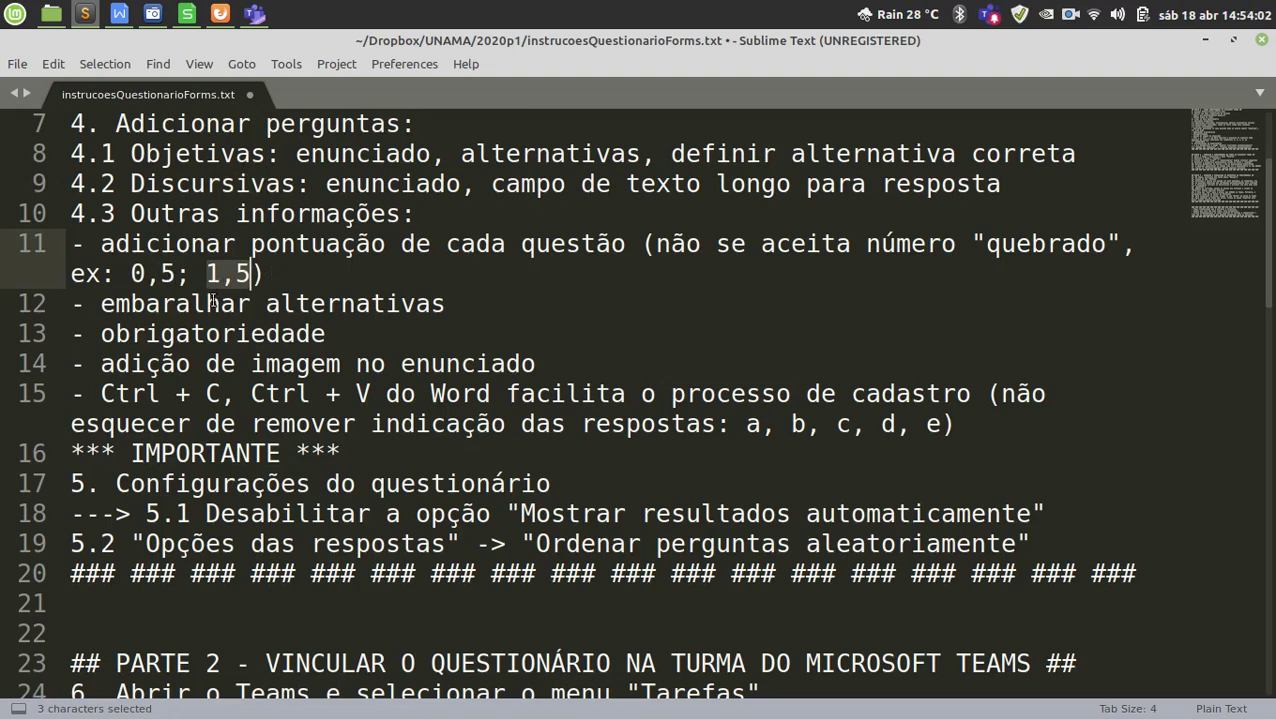
pyautogui.moveTo(162, 303); pyautogui.dragTo(370, 303)
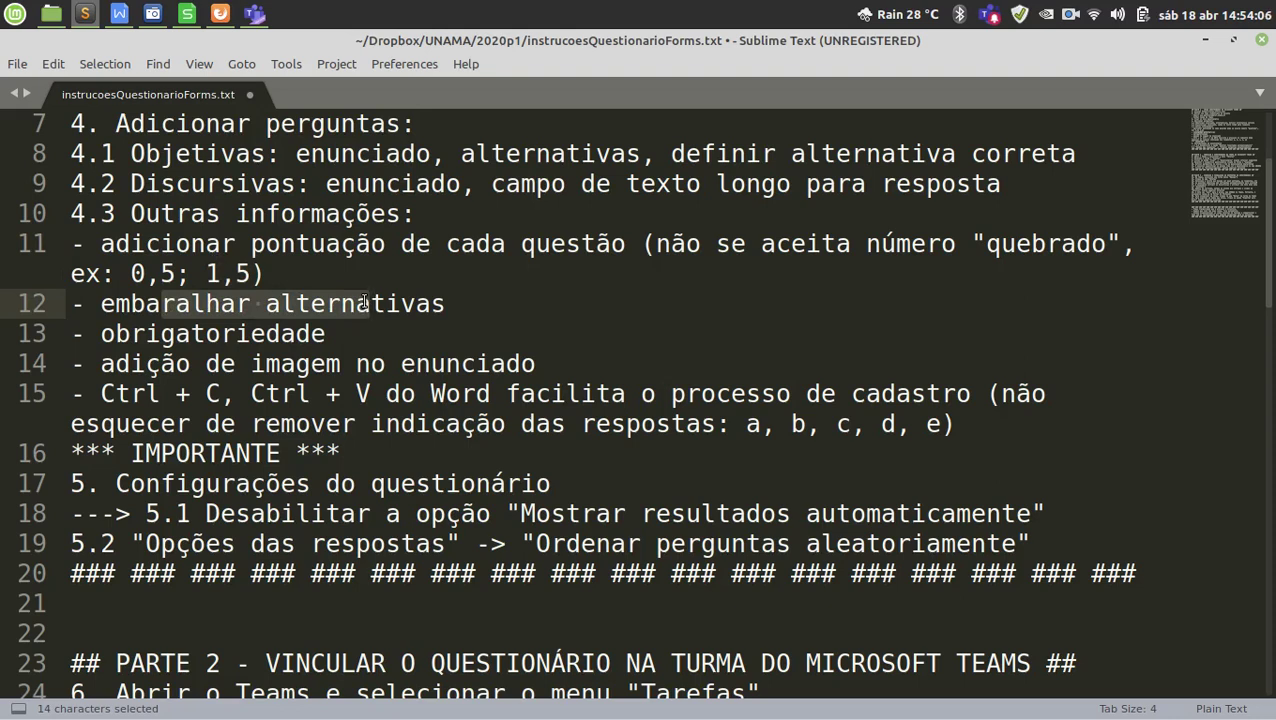
pyautogui.moveTo(145, 333); pyautogui.dragTo(282, 333)
pyautogui.click(282, 333)
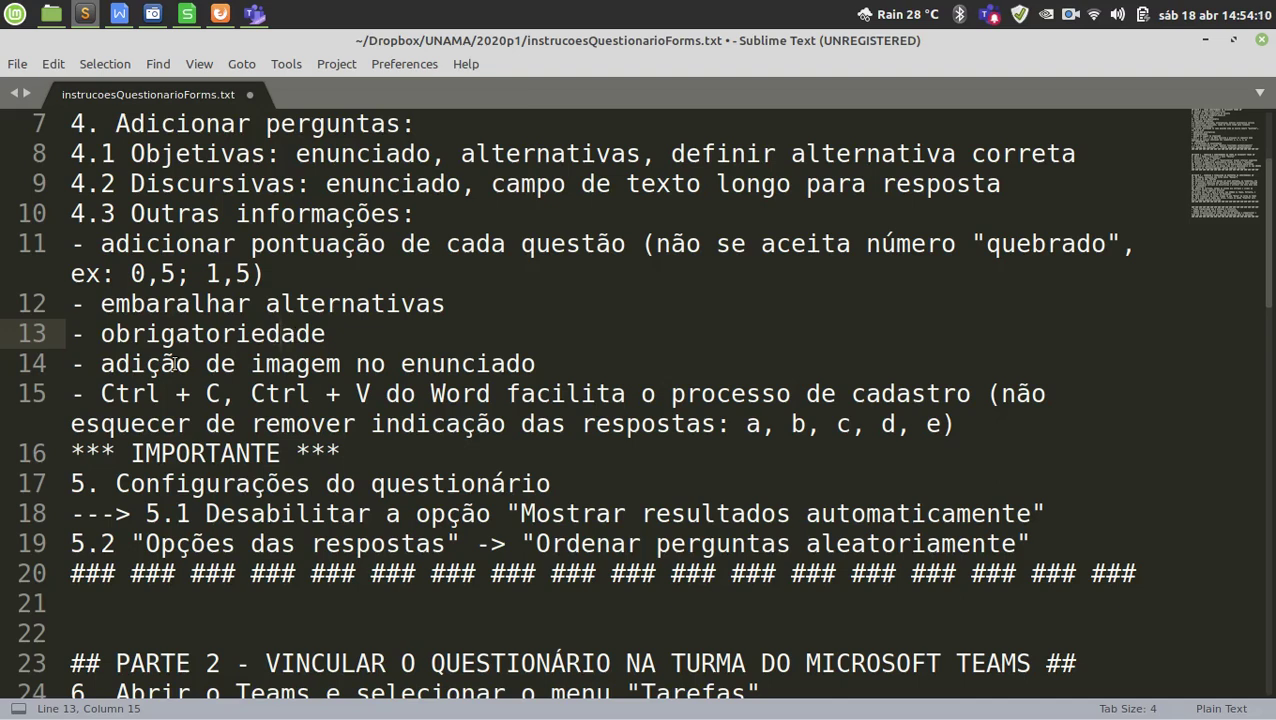
pyautogui.moveTo(162, 366); pyautogui.dragTo(465, 366)
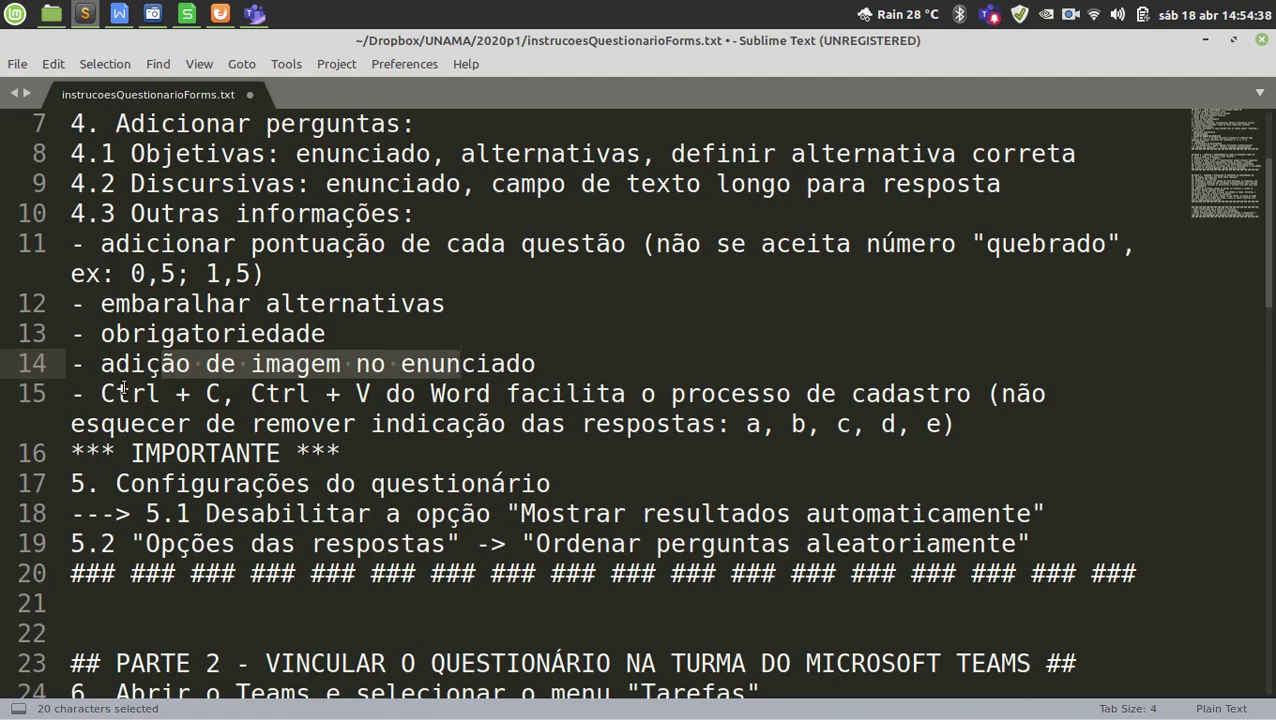
pyautogui.moveTo(118, 390); pyautogui.dragTo(384, 388)
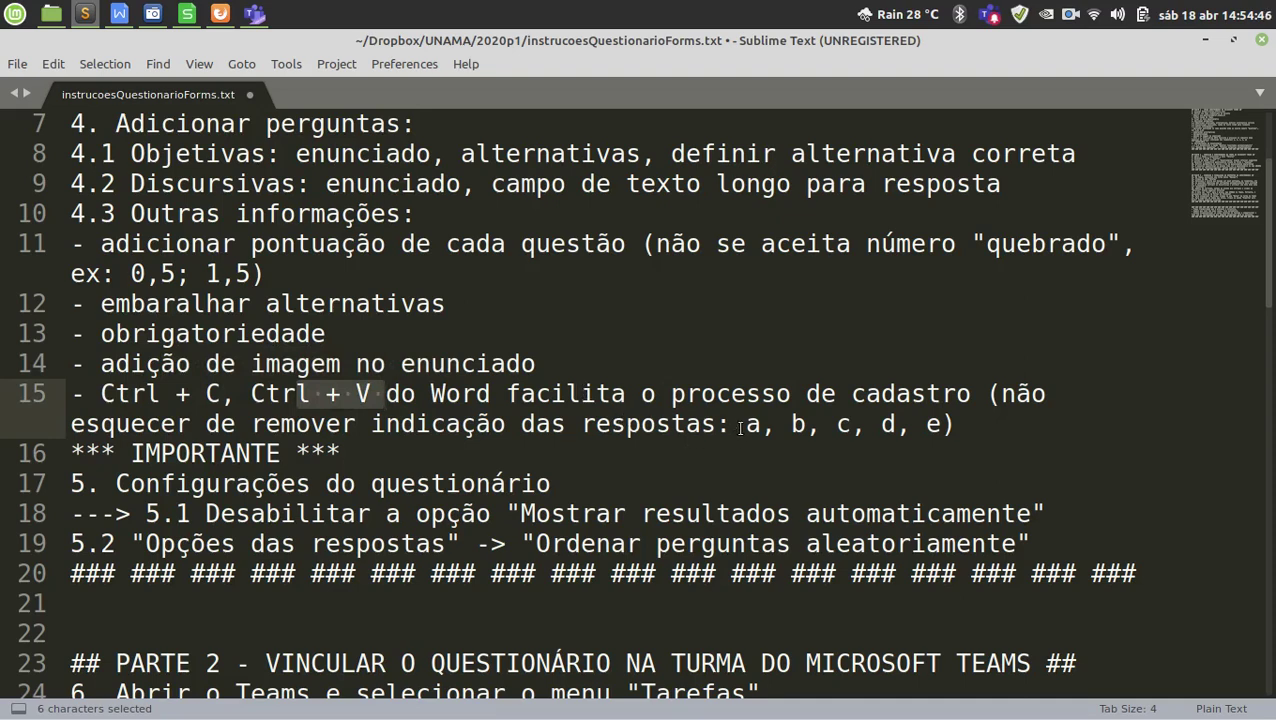
pyautogui.moveTo(744, 424); pyautogui.dragTo(941, 424)
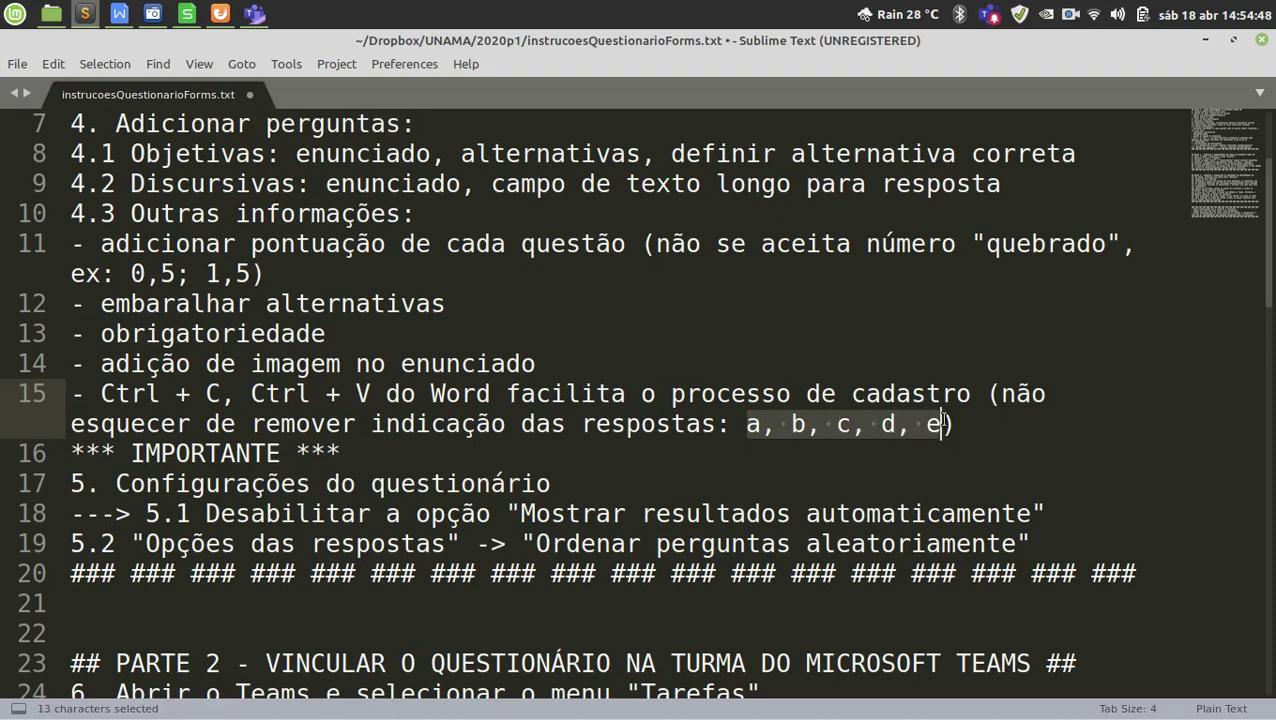
pyautogui.click(940, 424)
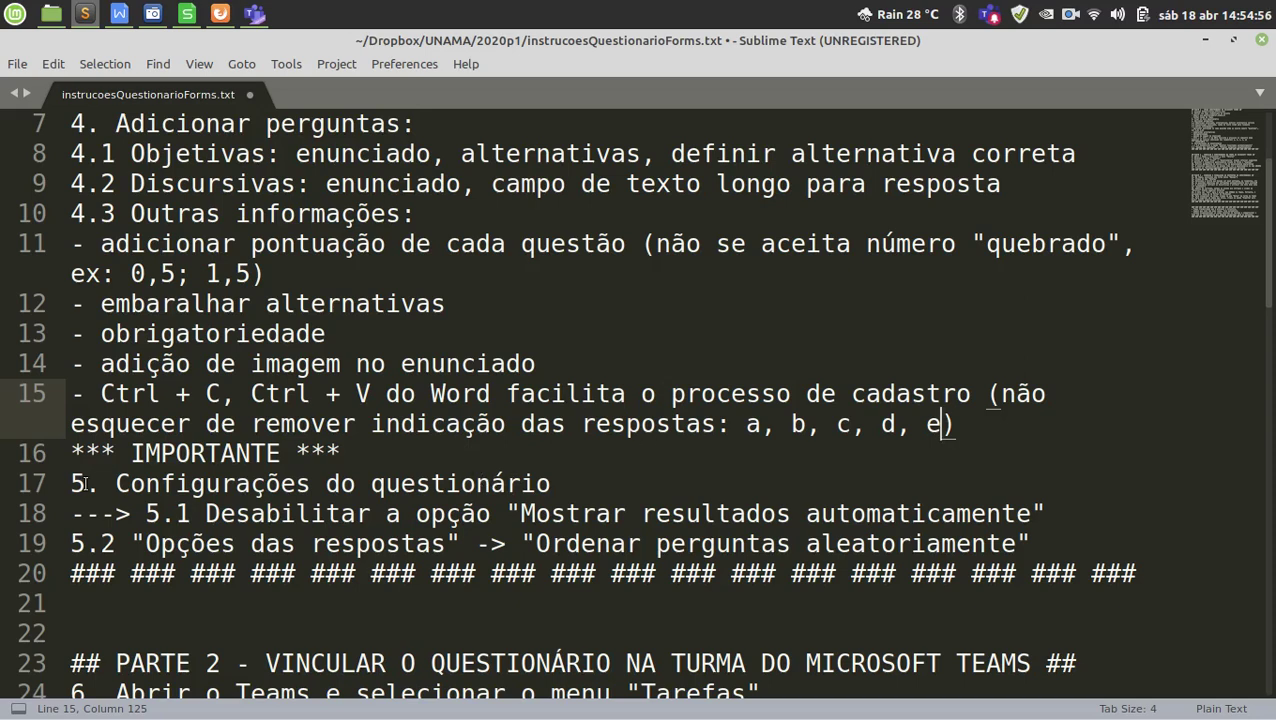
# Emphasize the questionnaire settings section: step 5.1, automatic results, Desabilitar a opção and random question order.
pyautogui.moveTo(71, 483); pyautogui.dragTo(1070, 524)
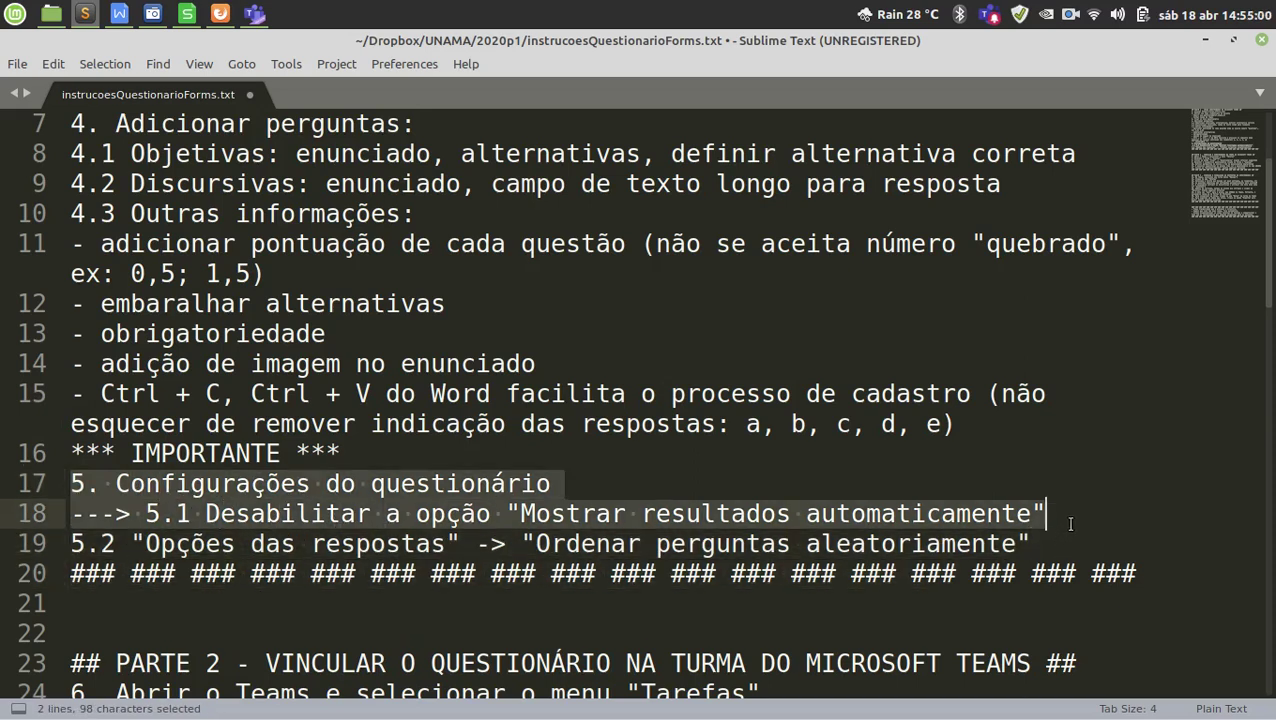
pyautogui.moveTo(146, 513); pyautogui.dragTo(1064, 512)
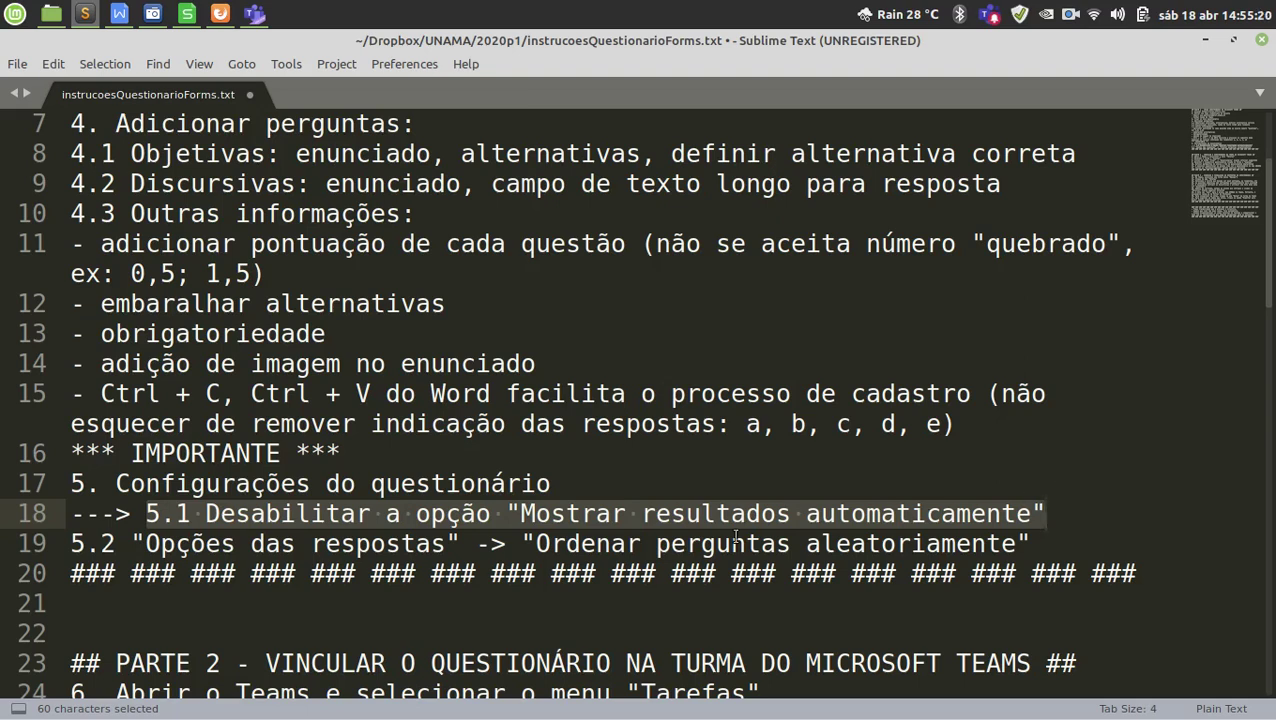
pyautogui.click(579, 514)
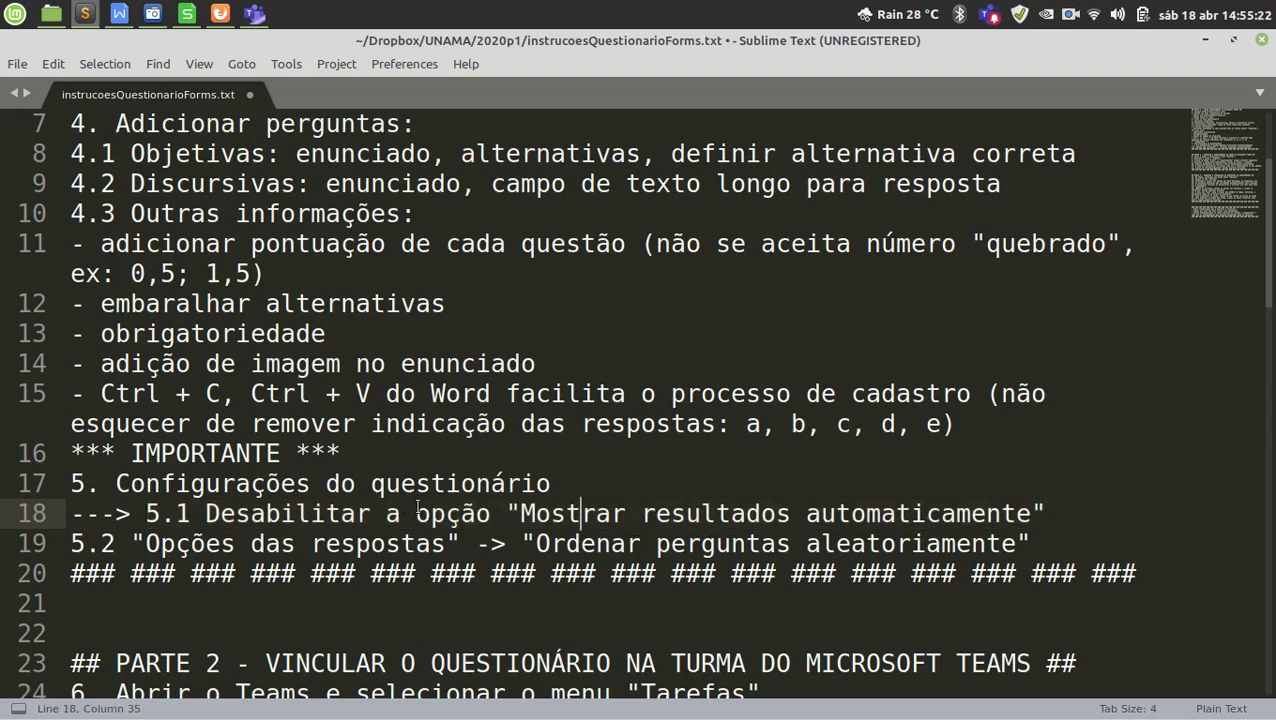
pyautogui.moveTo(520, 513); pyautogui.dragTo(1038, 512)
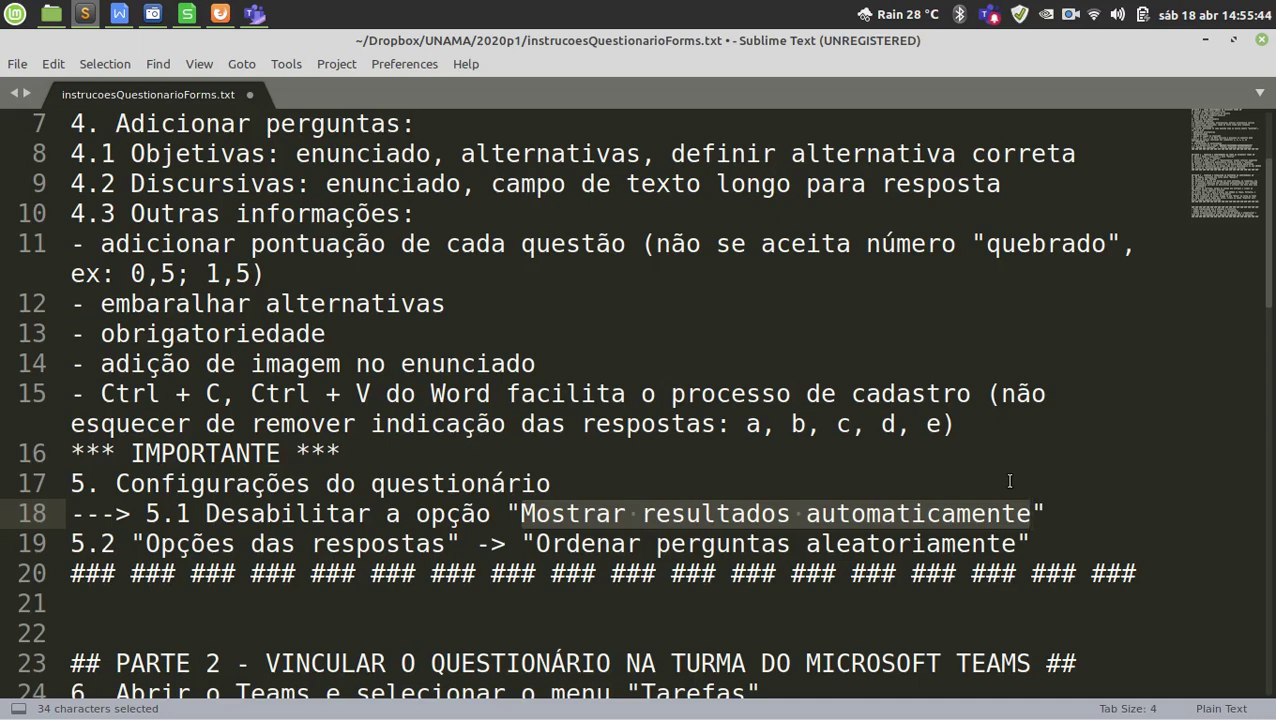
pyautogui.moveTo(203, 515); pyautogui.dragTo(497, 527)
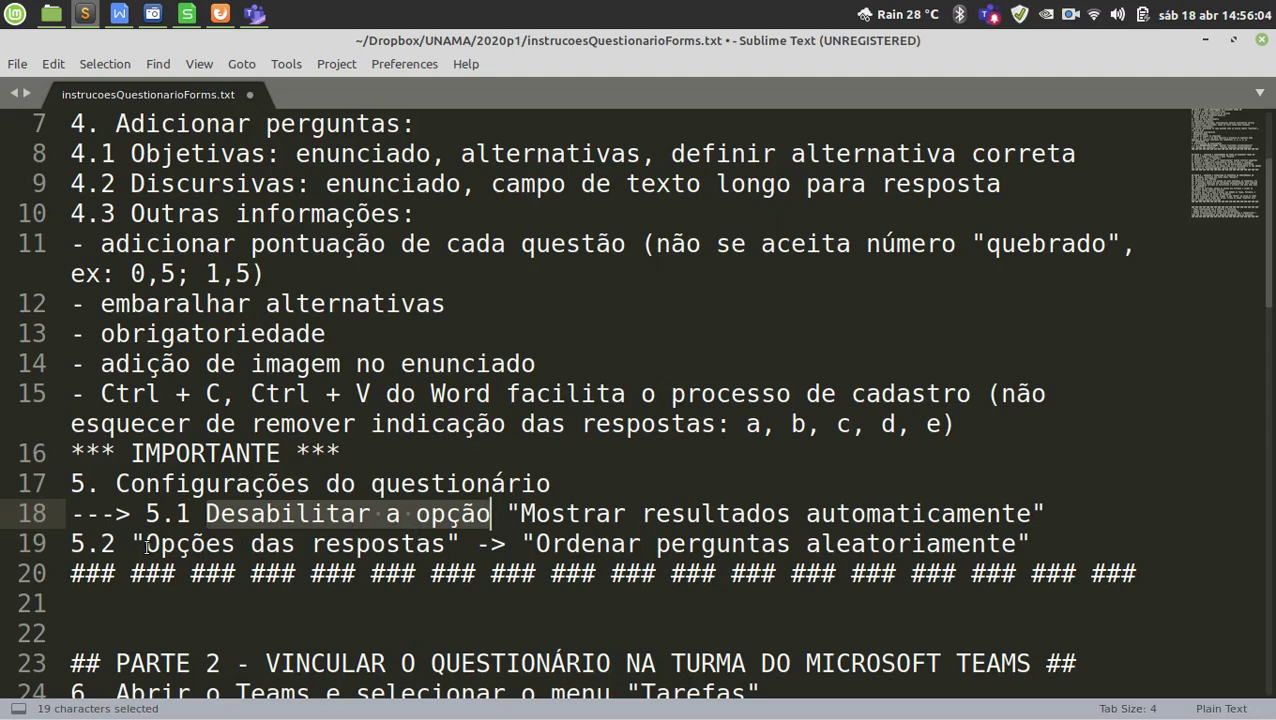
pyautogui.moveTo(146, 545); pyautogui.dragTo(452, 541)
pyautogui.moveTo(221, 483); pyautogui.dragTo(463, 483)
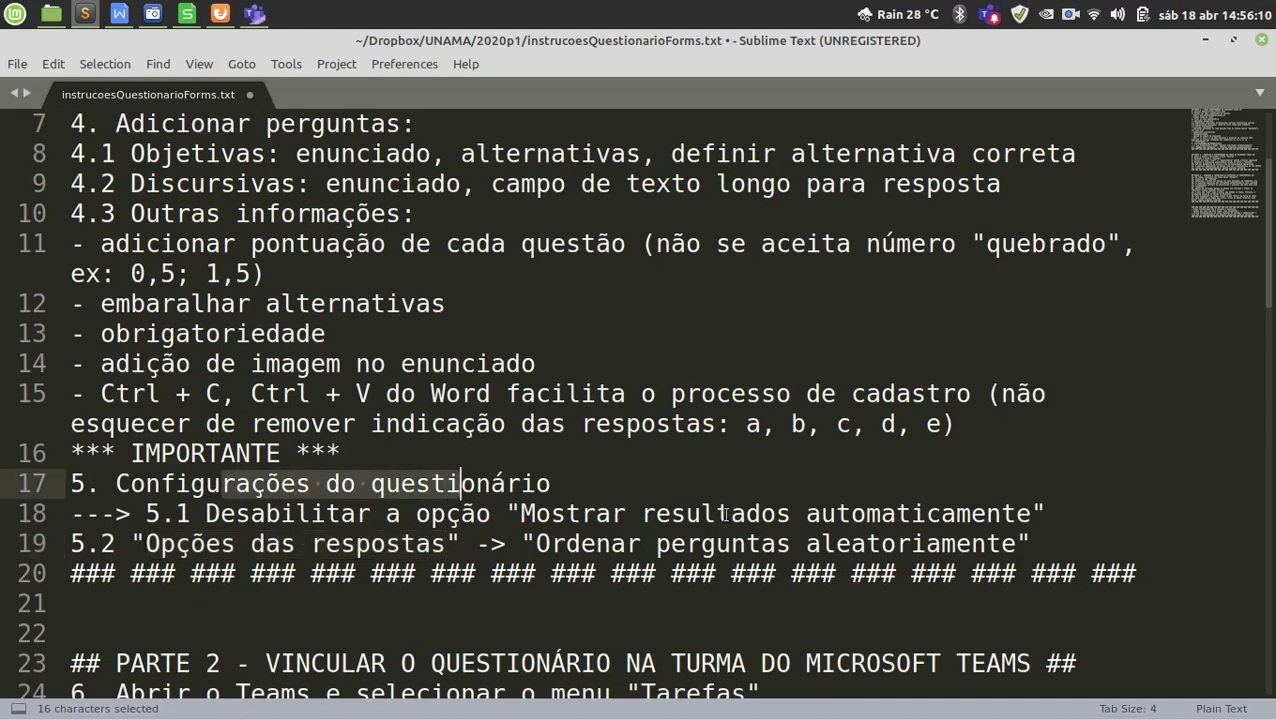
pyautogui.moveTo(584, 543); pyautogui.dragTo(920, 541)
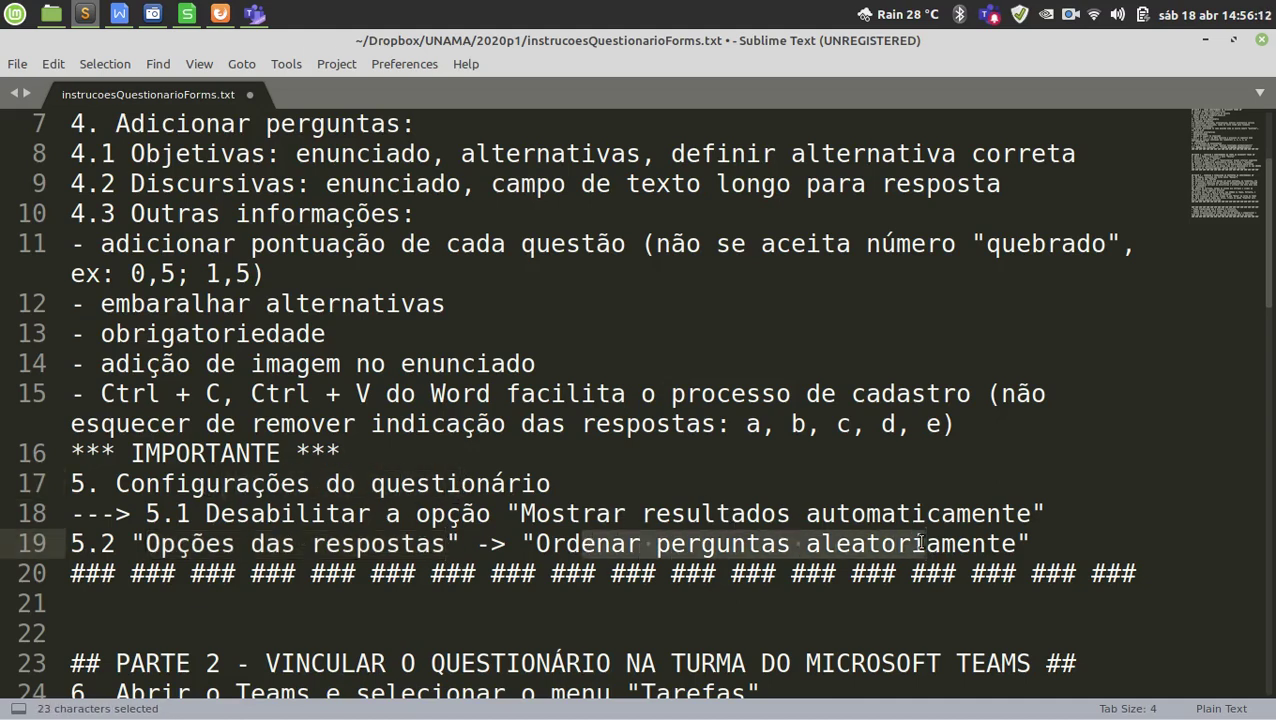
pyautogui.moveTo(205, 303); pyautogui.dragTo(357, 306)
pyautogui.moveTo(673, 545); pyautogui.dragTo(770, 542)
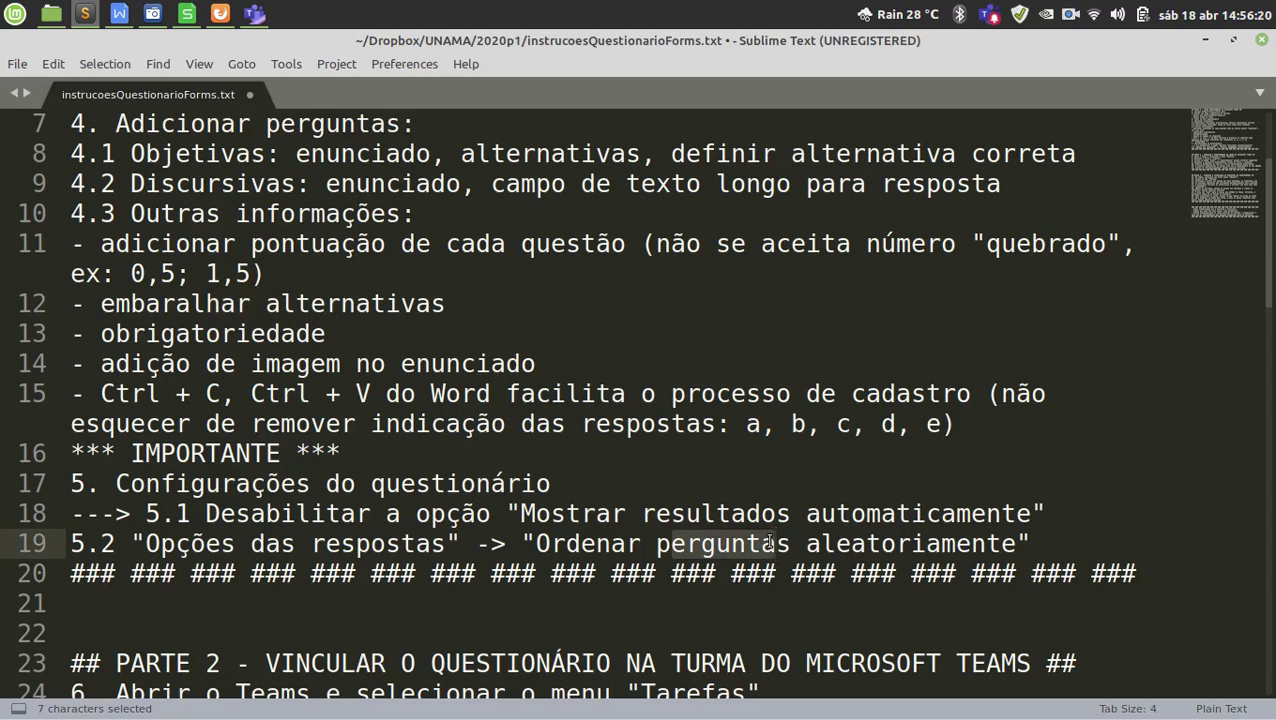
pyautogui.scroll(2, 740, 542)
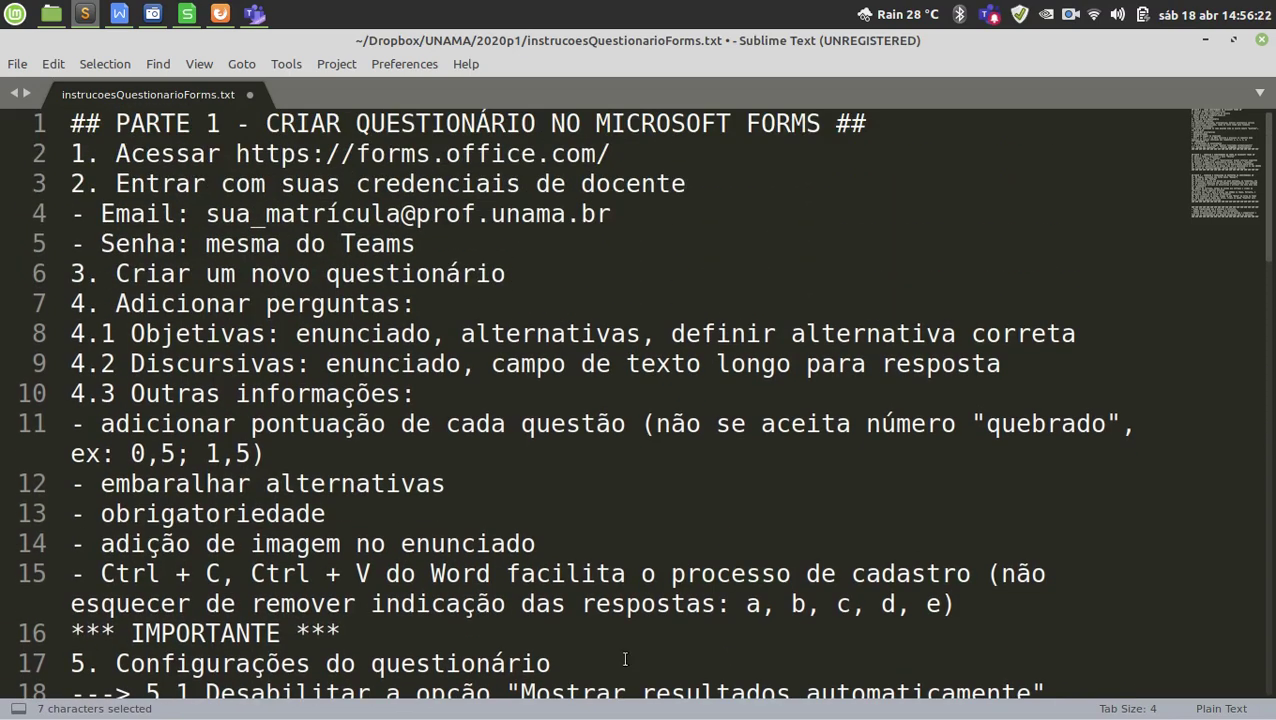
# Switch to Firefox and go to forms.office.com.
pyautogui.click(213, 690)
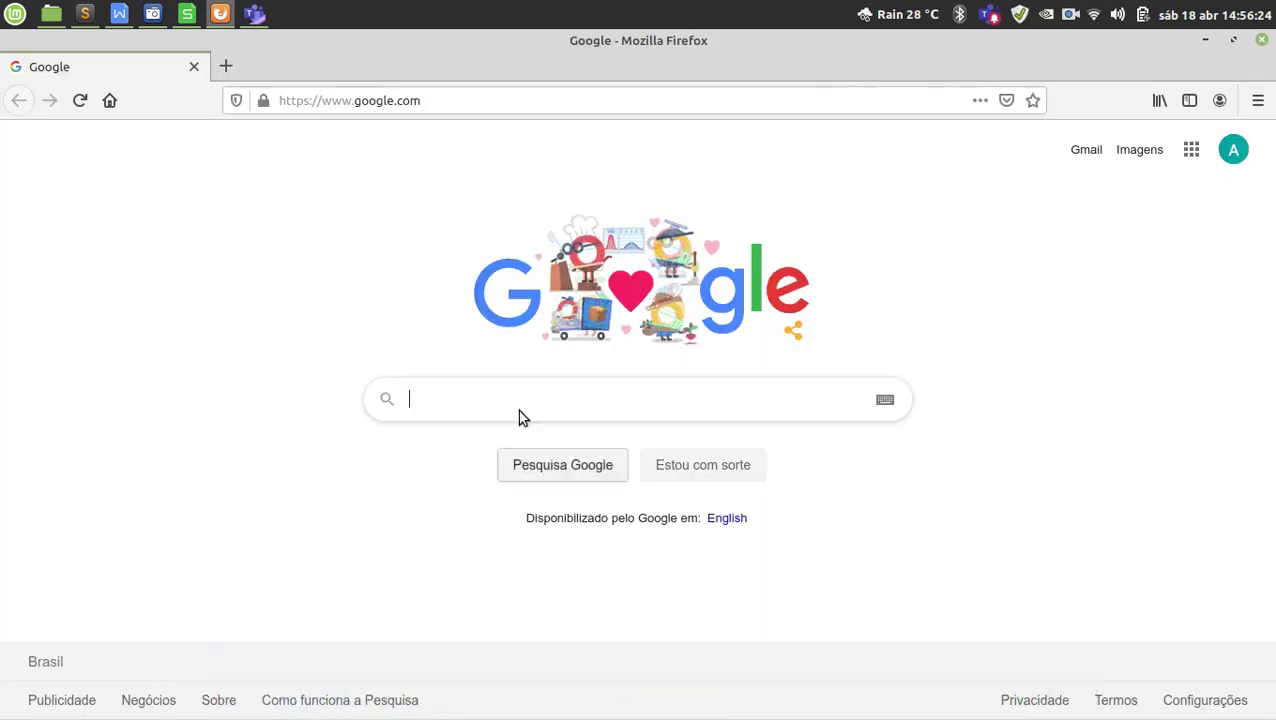
pyautogui.click(477, 99)
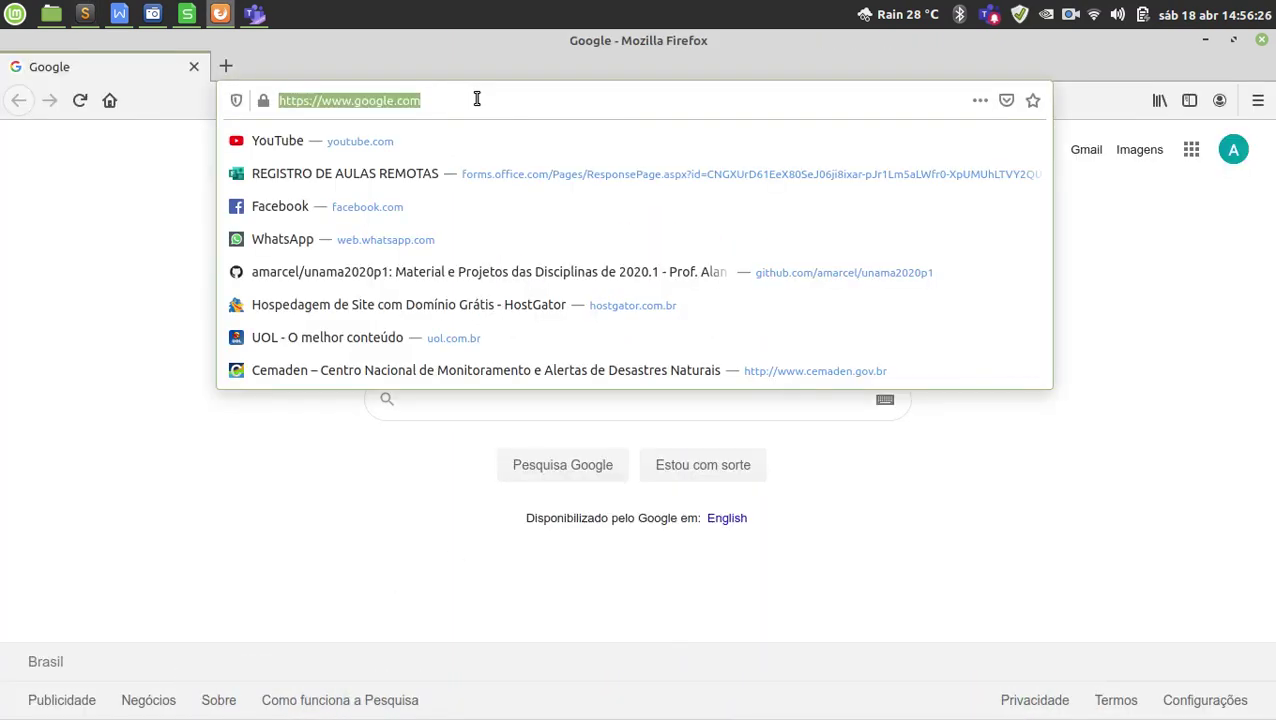
pyautogui.write('forms')
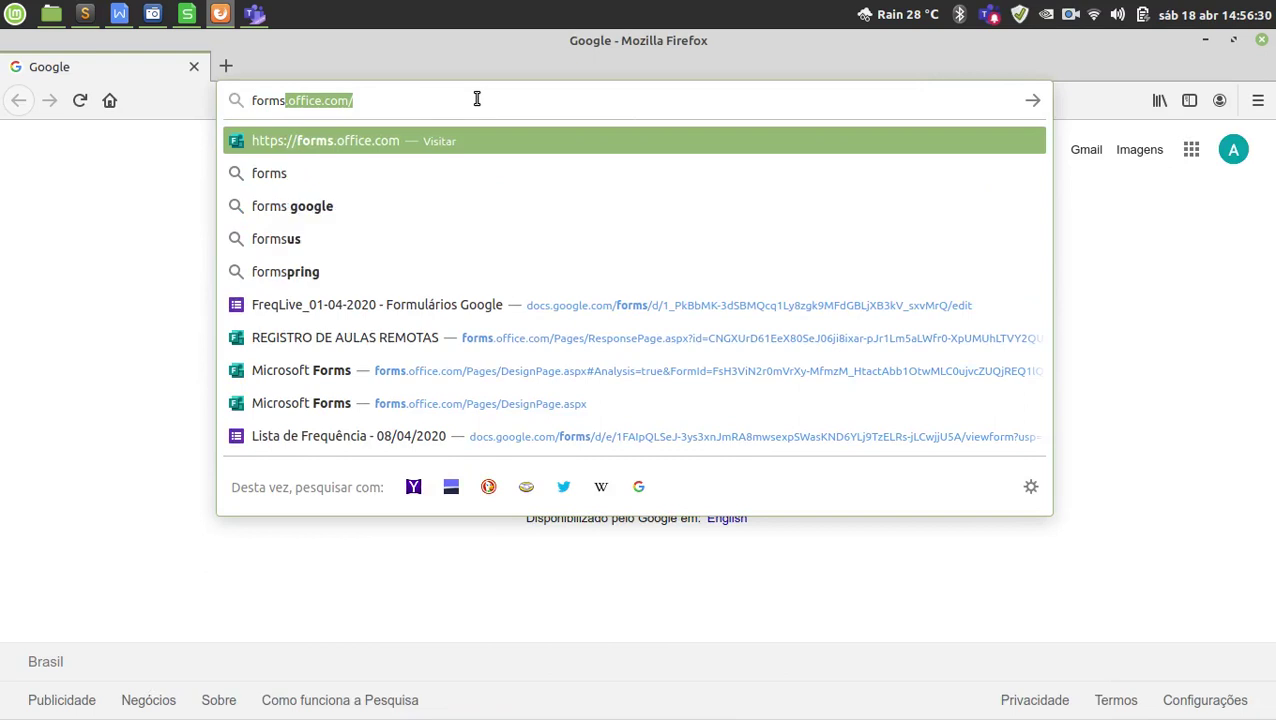
pyautogui.press('Return')
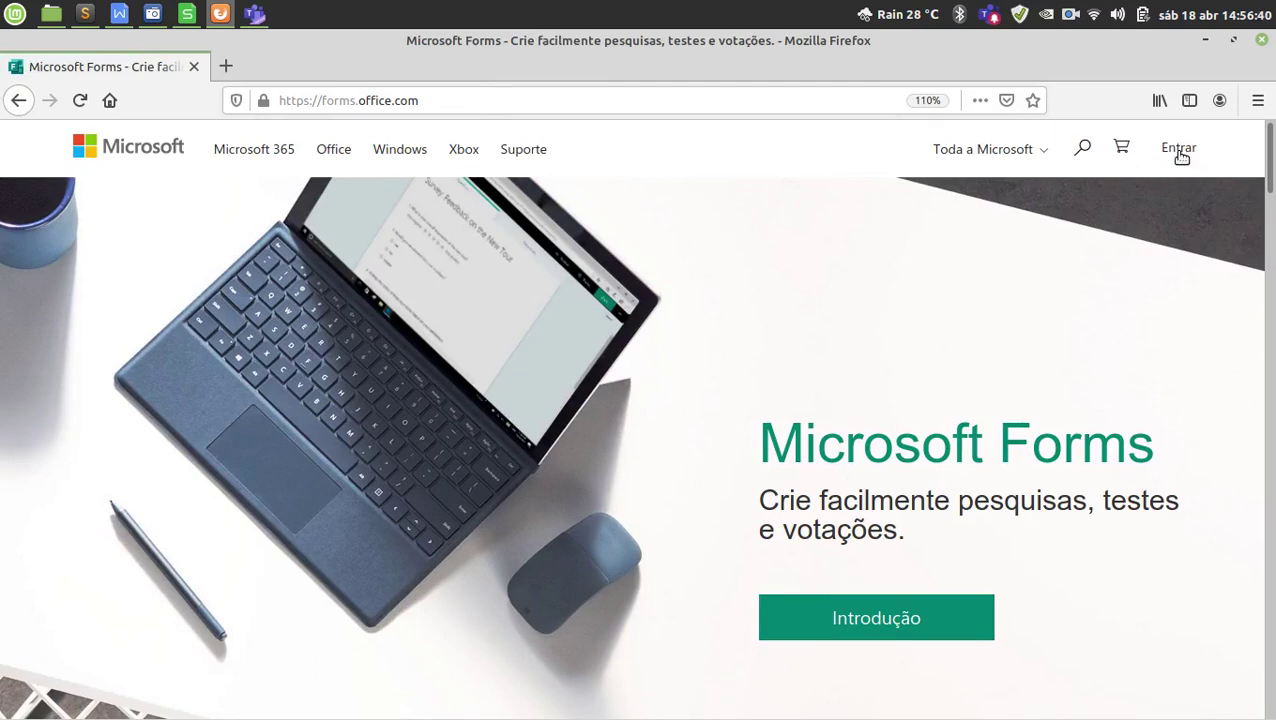
# Sign in with the institutional e-mail and password, then scroll through Meus formulários.
pyautogui.click(1180, 152)
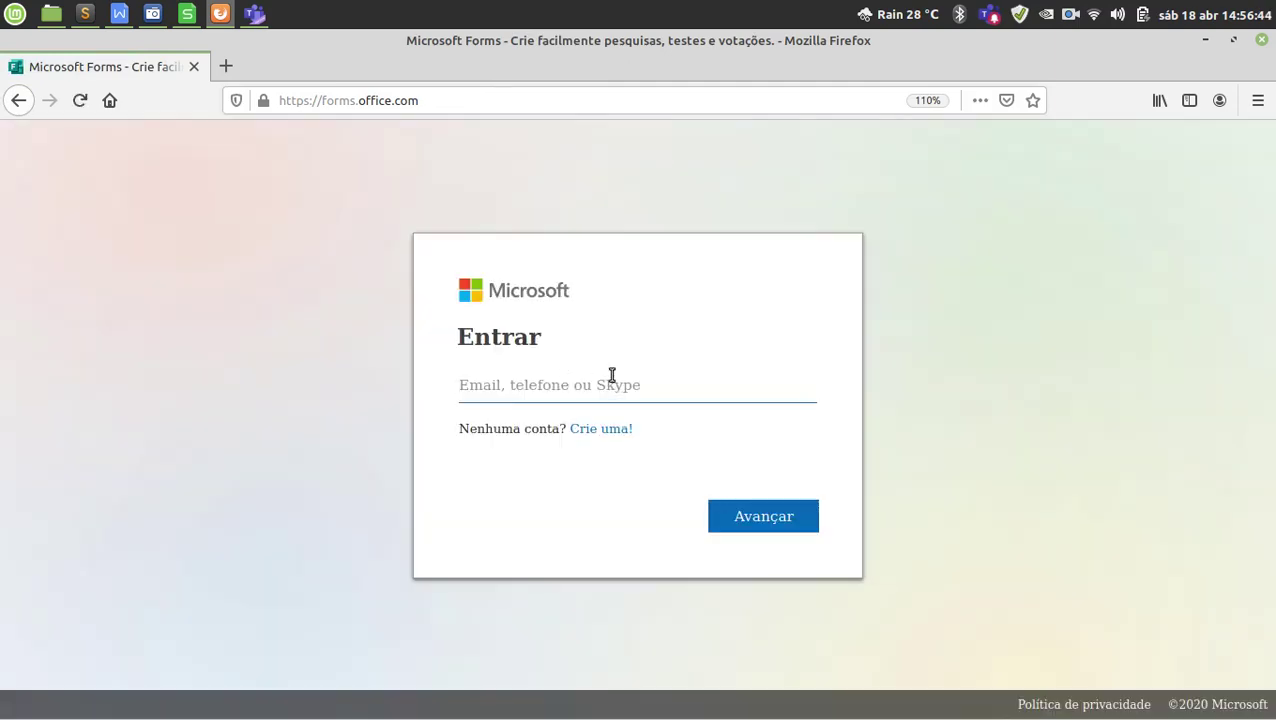
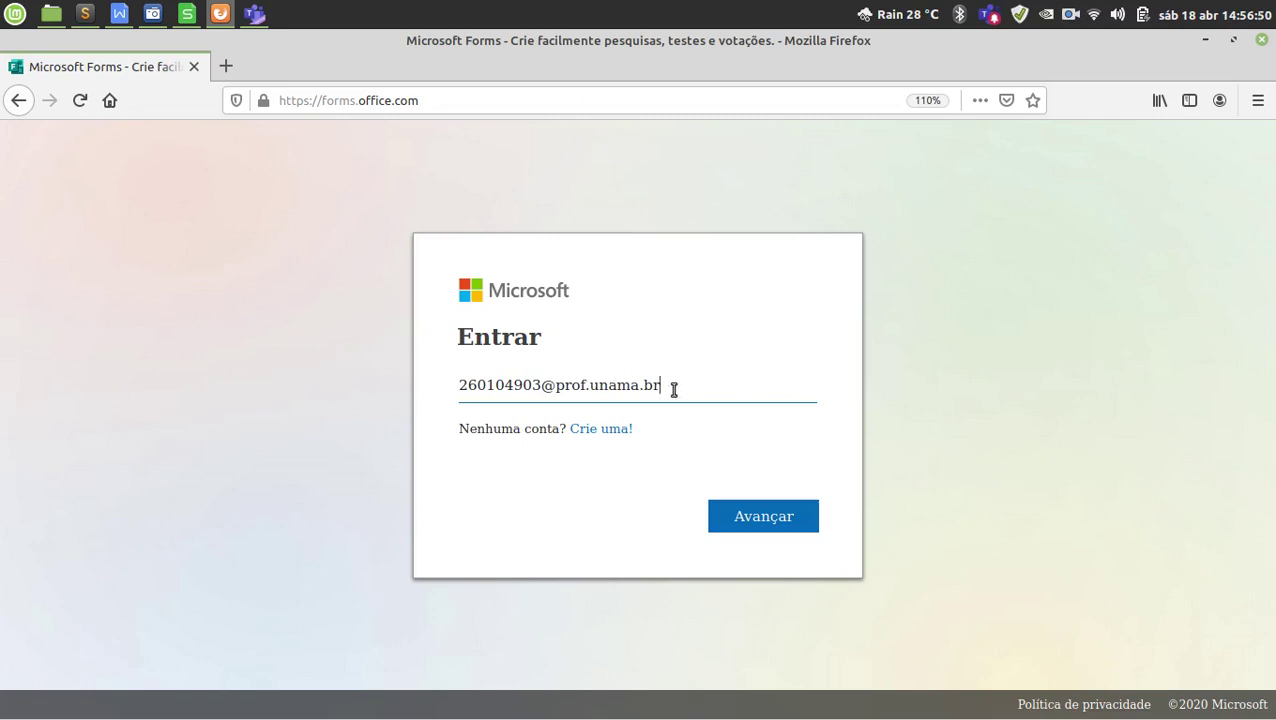
pyautogui.click(762, 520)
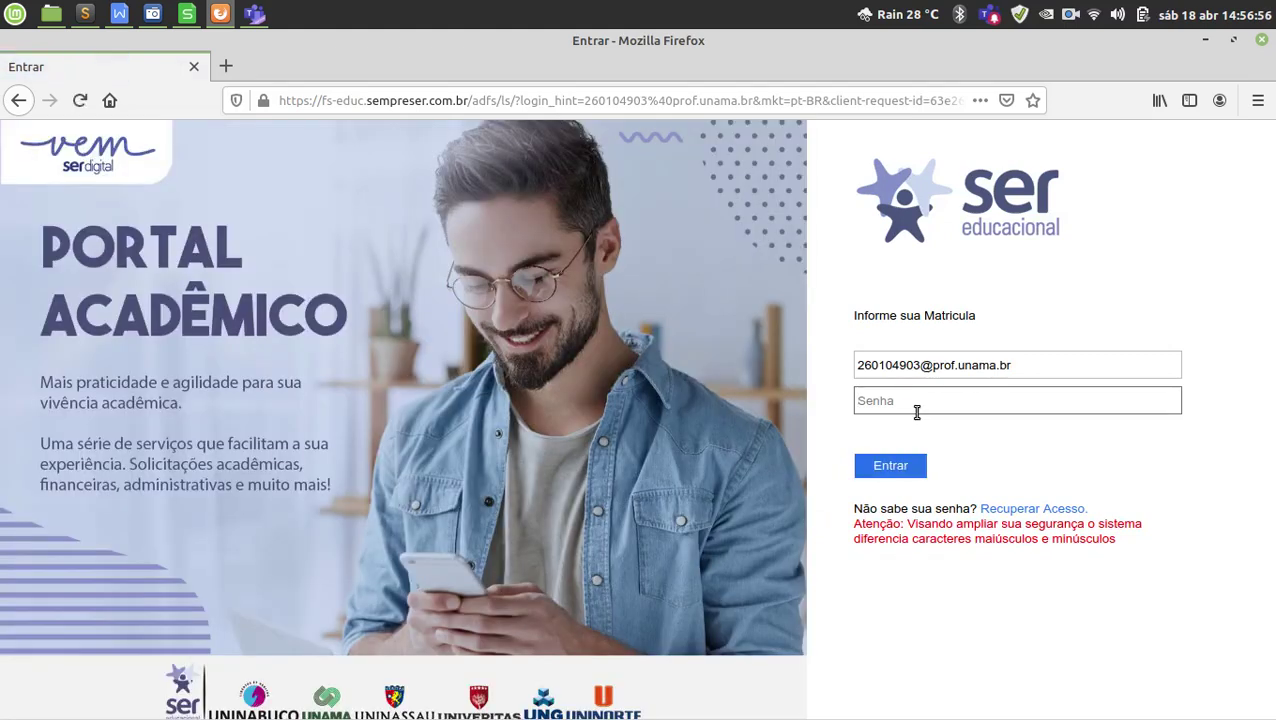
pyautogui.write('••••••')
pyautogui.click(888, 463)
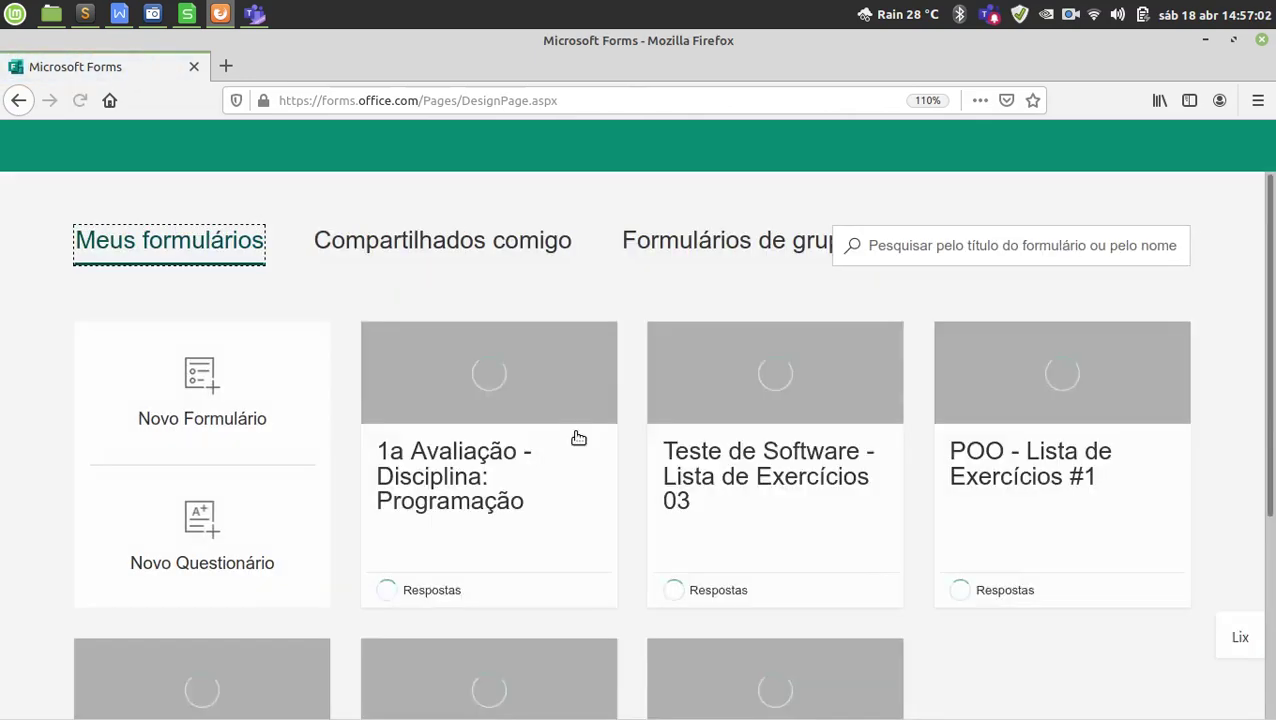
pyautogui.scroll(-4, 629, 375)
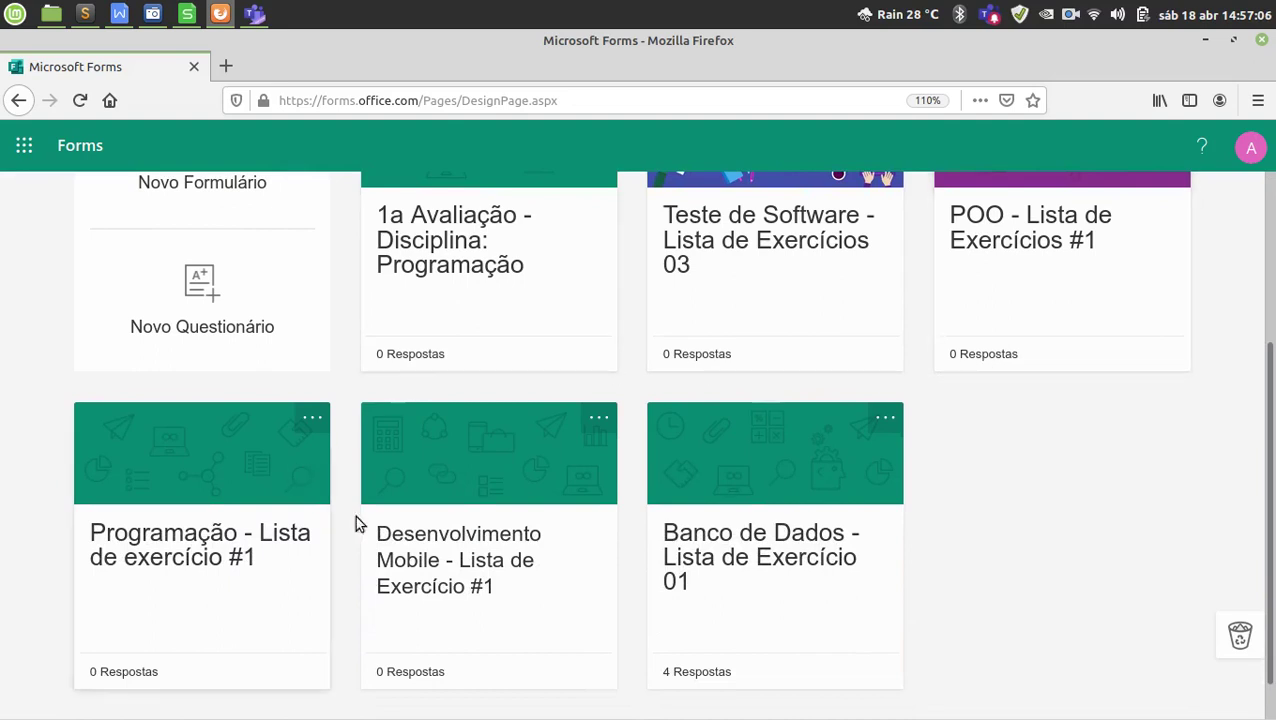
pyautogui.scroll(-1, 760, 570)
pyautogui.scroll(4, 737, 559)
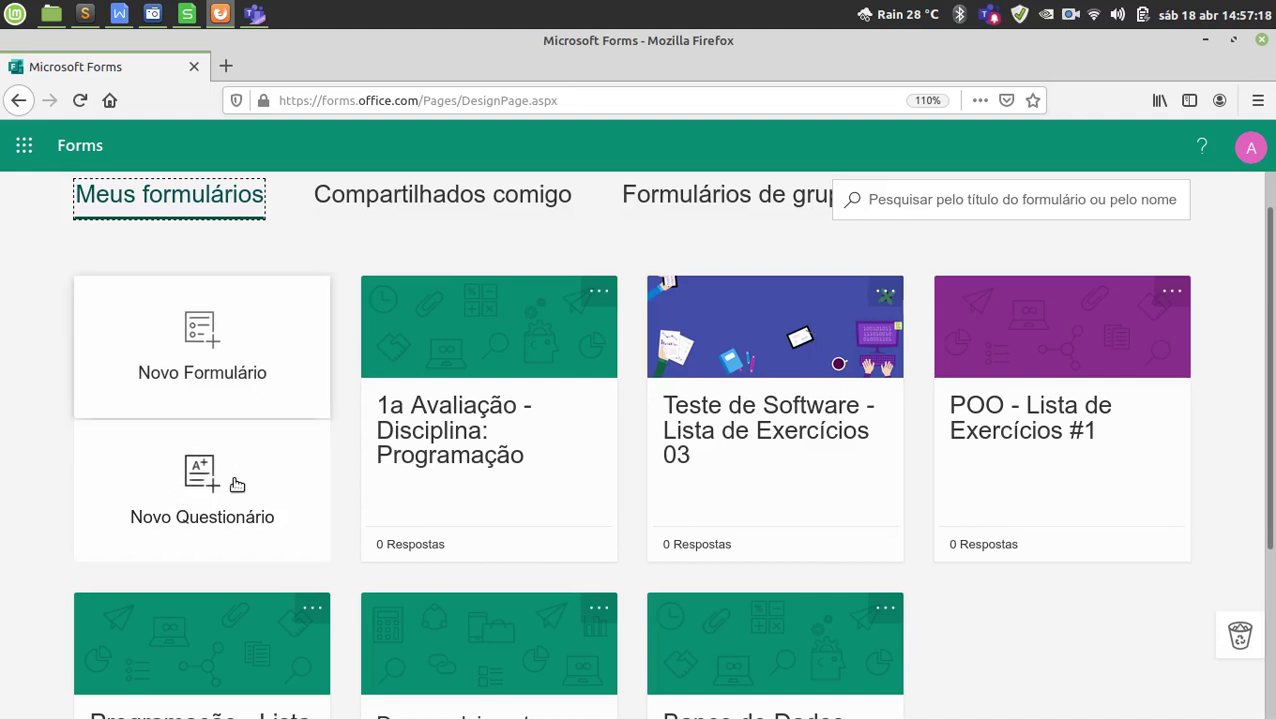
# Create a new blank quiz titled '1a Avaliação - Disciplina: Teste de Software'.
pyautogui.click(232, 492)
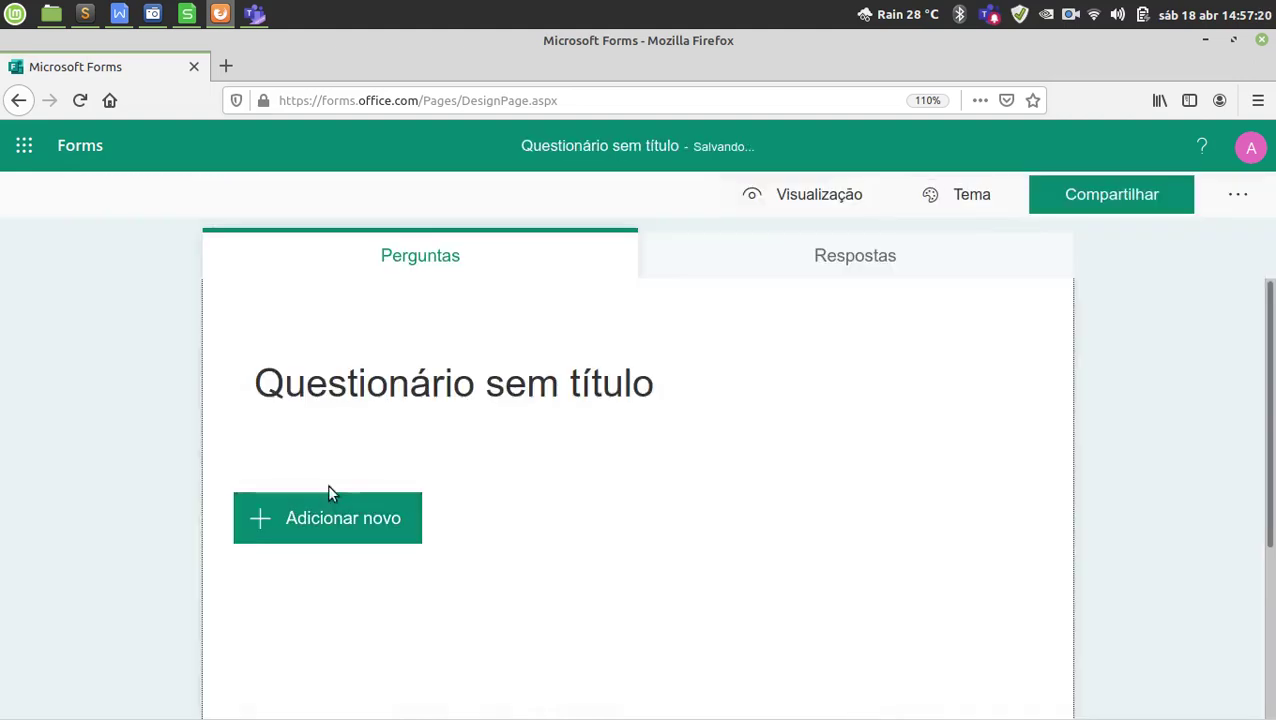
pyautogui.click(632, 374)
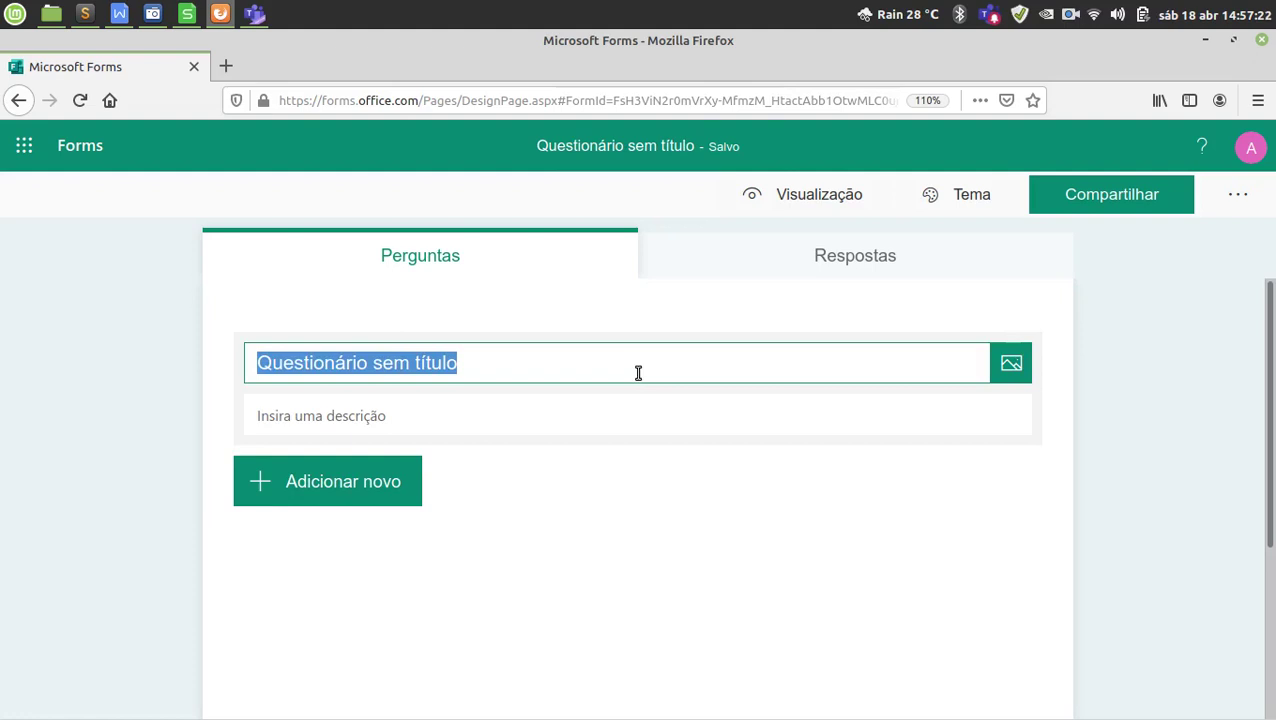
pyautogui.write('1a Avali')
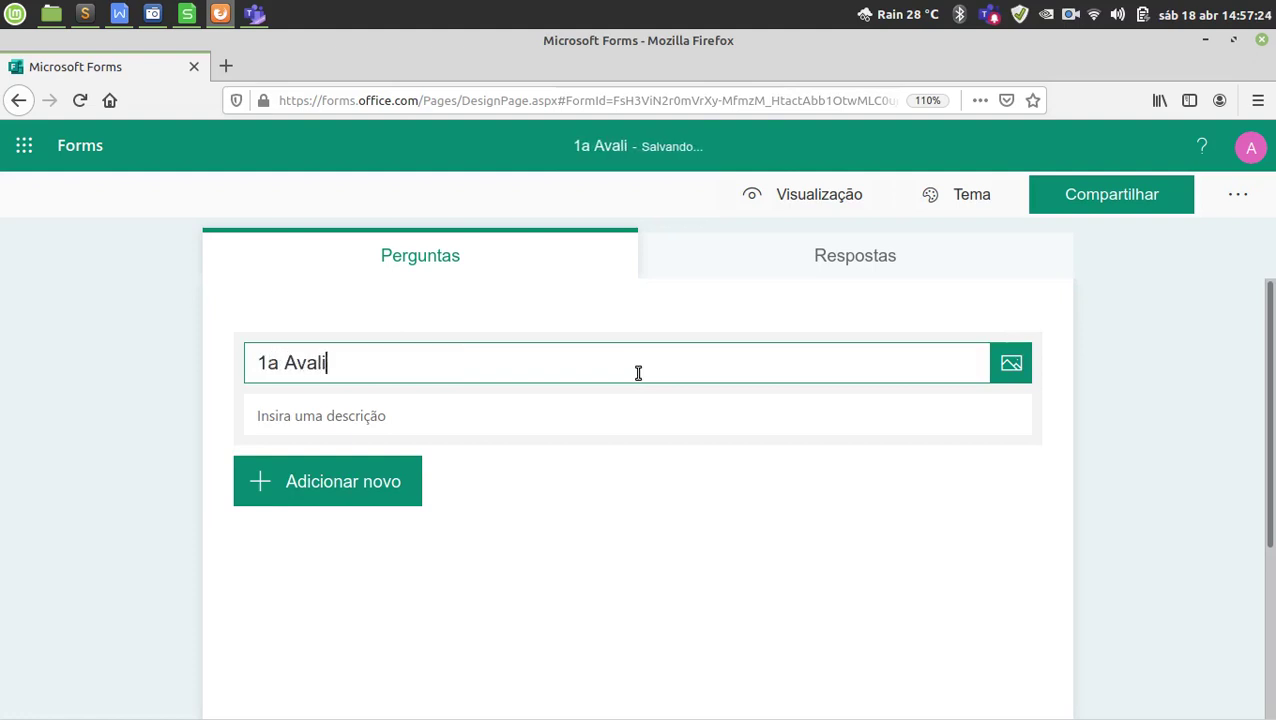
pyautogui.write('ação - Di')
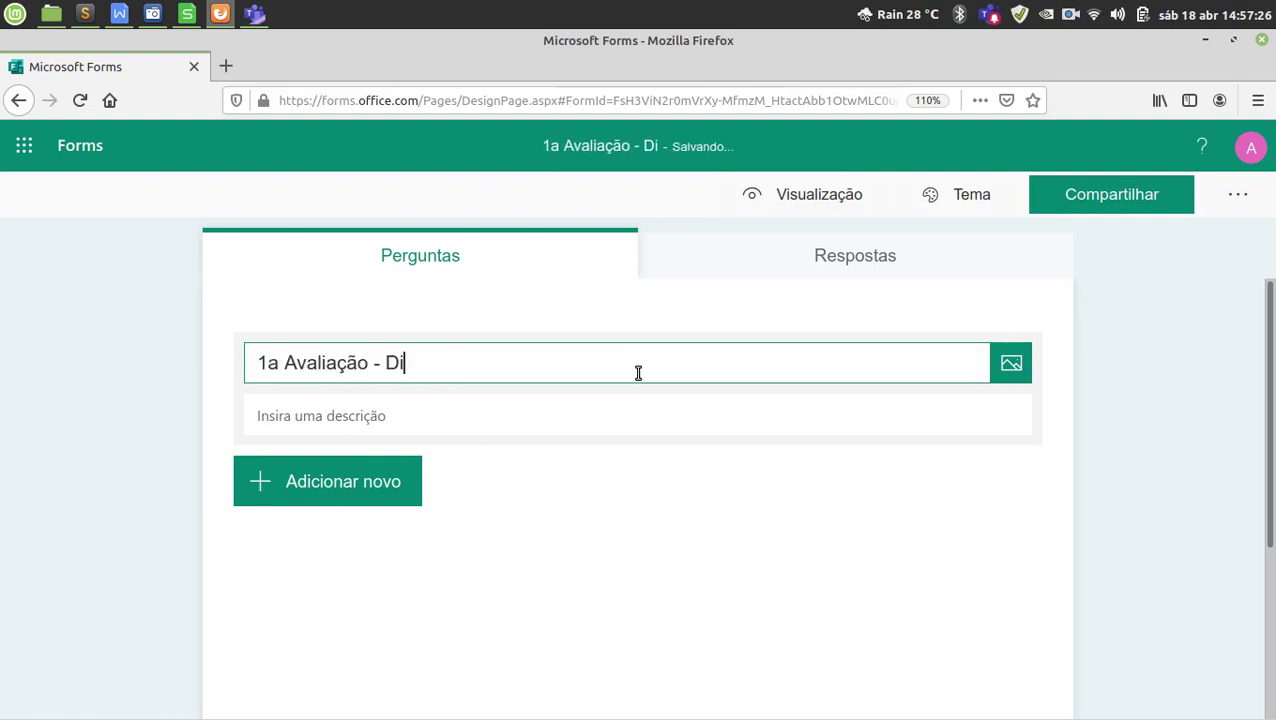
pyautogui.write('sciplina: teste')
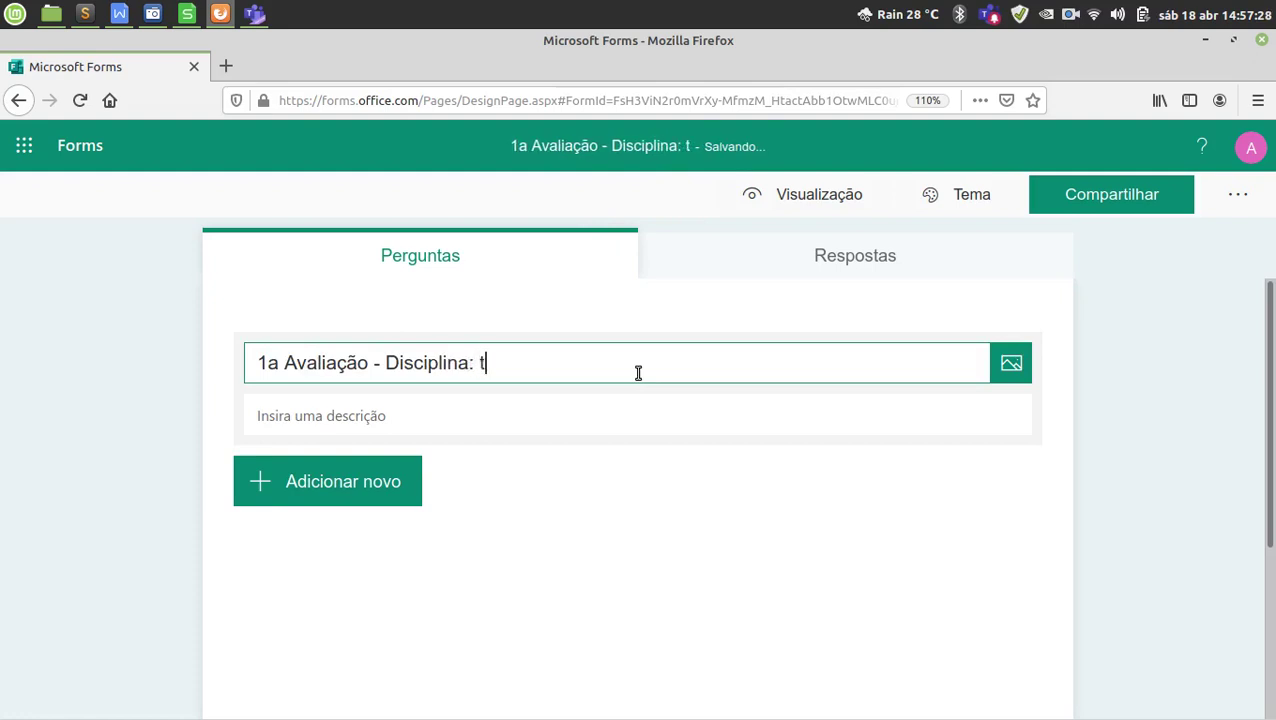
pyautogui.press('BackSpace')
pyautogui.press('BackSpace')
pyautogui.press('BackSpace')
pyautogui.press('BackSpace')
pyautogui.press('BackSpace')
pyautogui.write('Teste ')
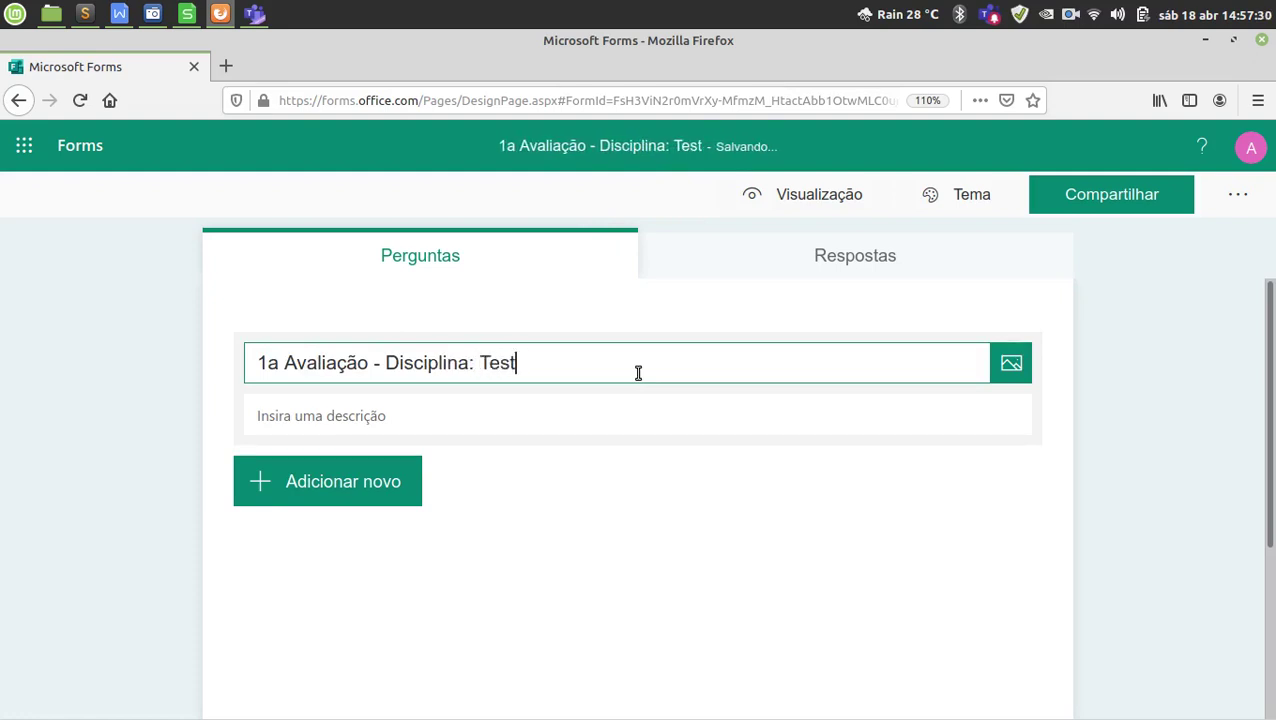
pyautogui.write('de SOftware')
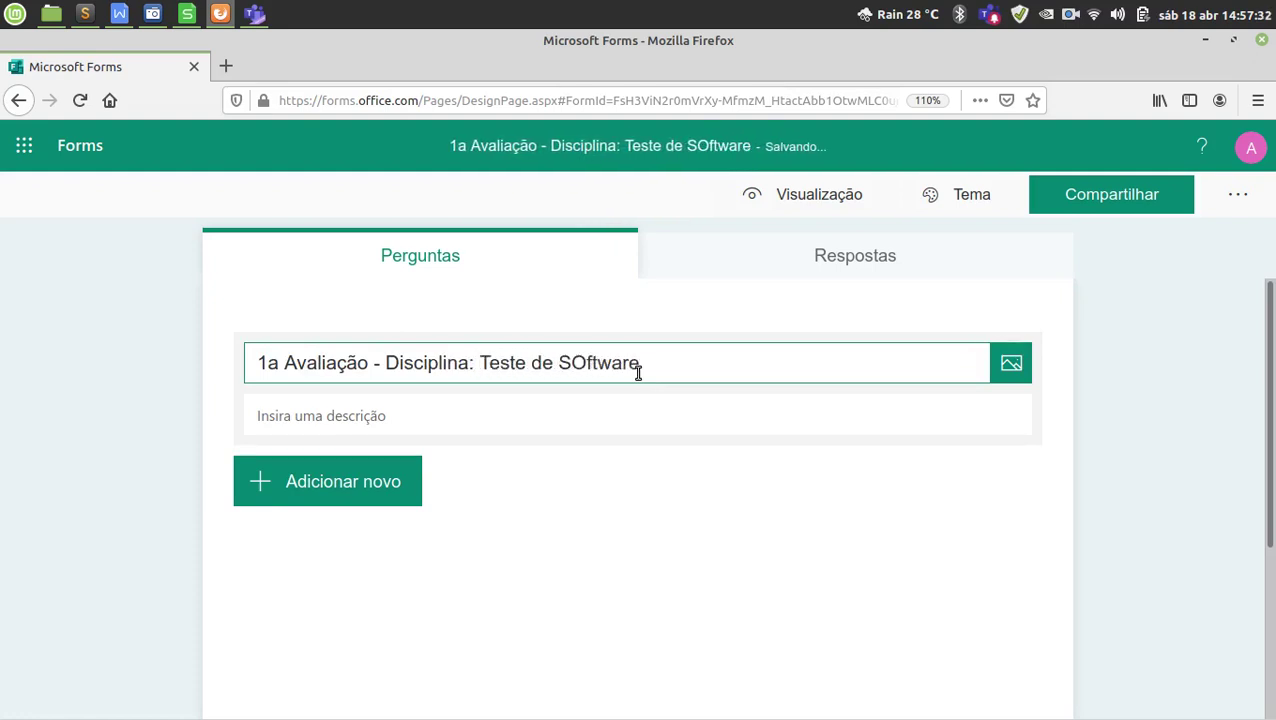
pyautogui.press('Left')
pyautogui.press('Left')
pyautogui.press('Left')
pyautogui.press('Left')
pyautogui.press('Left')
pyautogui.press('BackSpace')
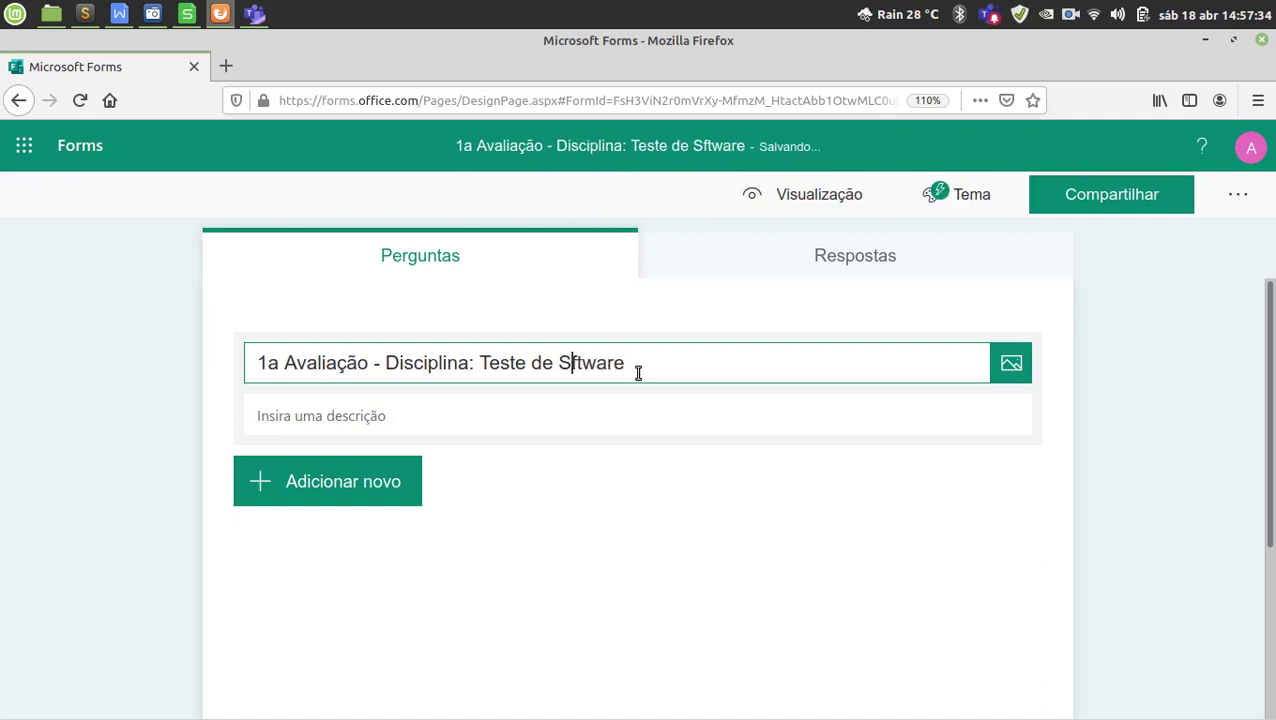
pyautogui.write('o')
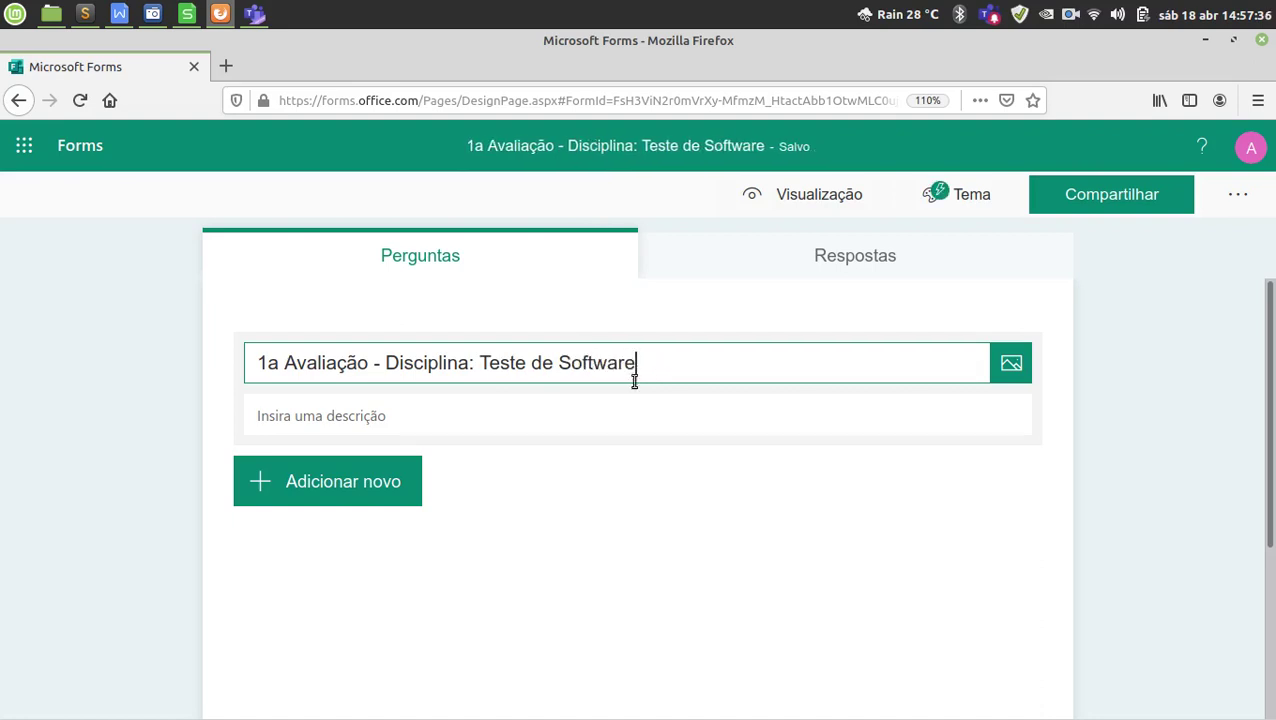
pyautogui.click(449, 424)
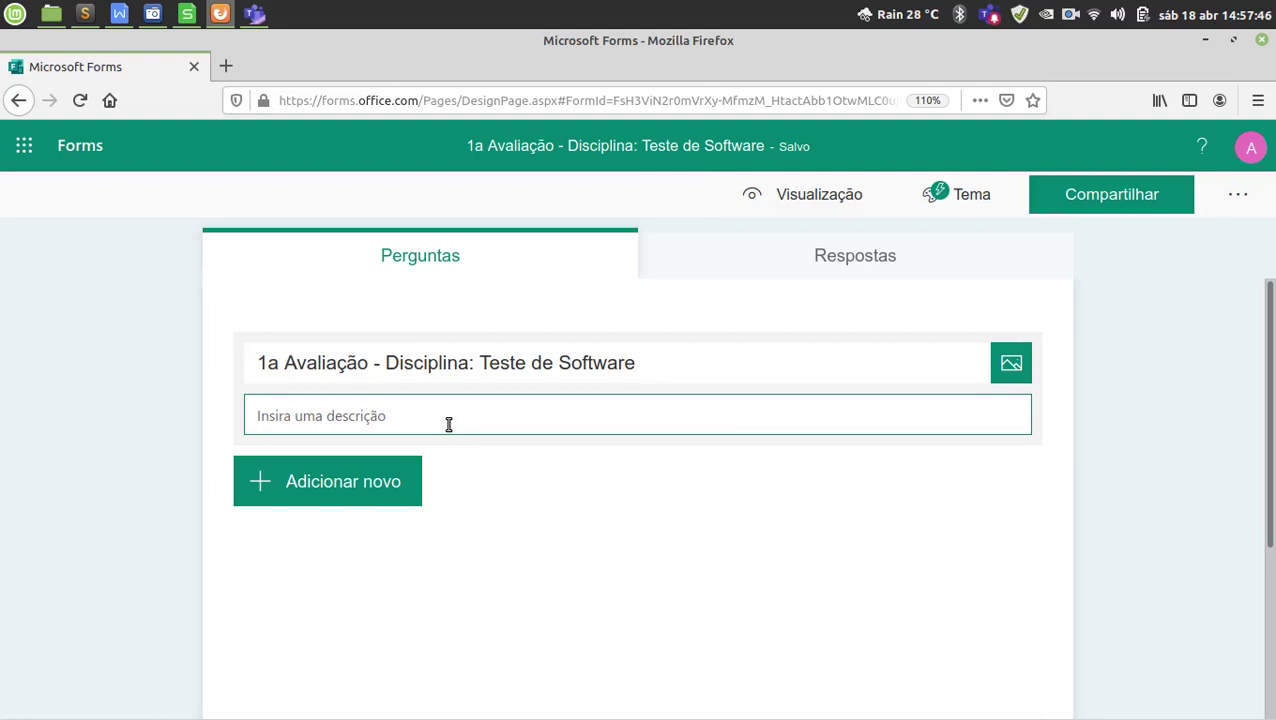
# Enter the description 'Prezado(a) aluno(a), você pode enviar as suas respostas apenas uma vez, portanto, fique atento na hora do envio.'.
pyautogui.write('Preza')
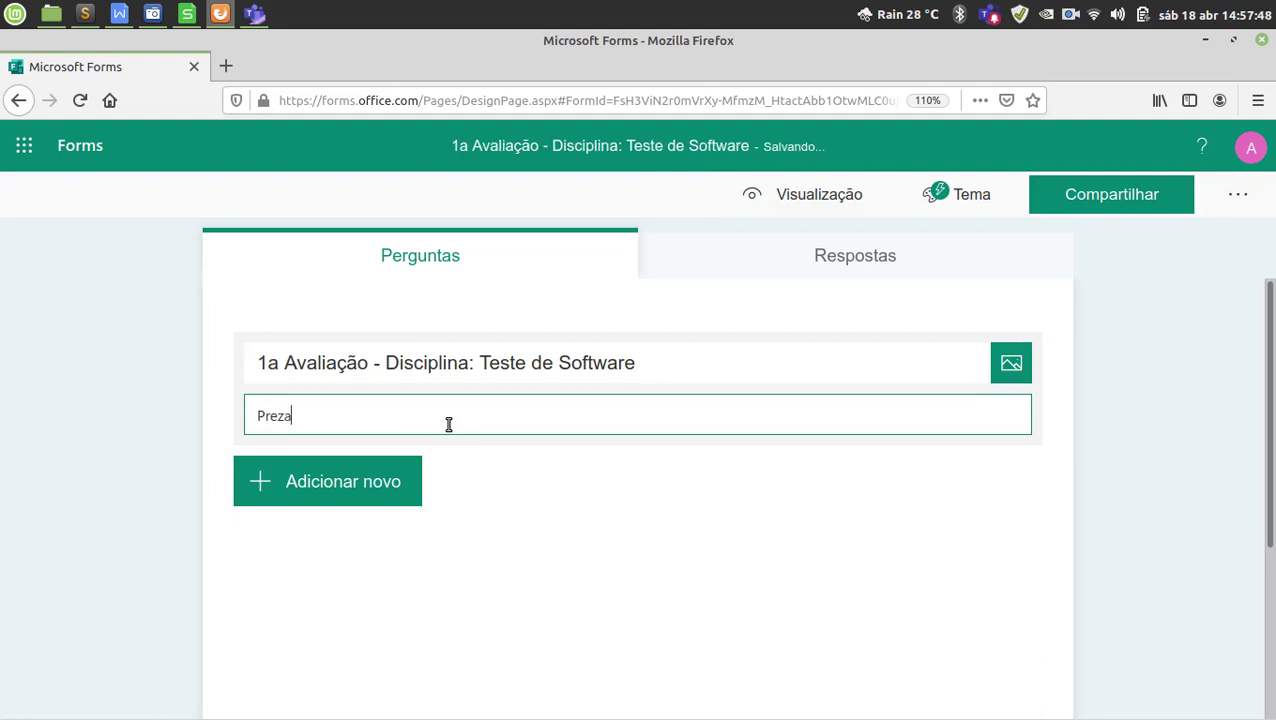
pyautogui.write('do(a) aluno(a)')
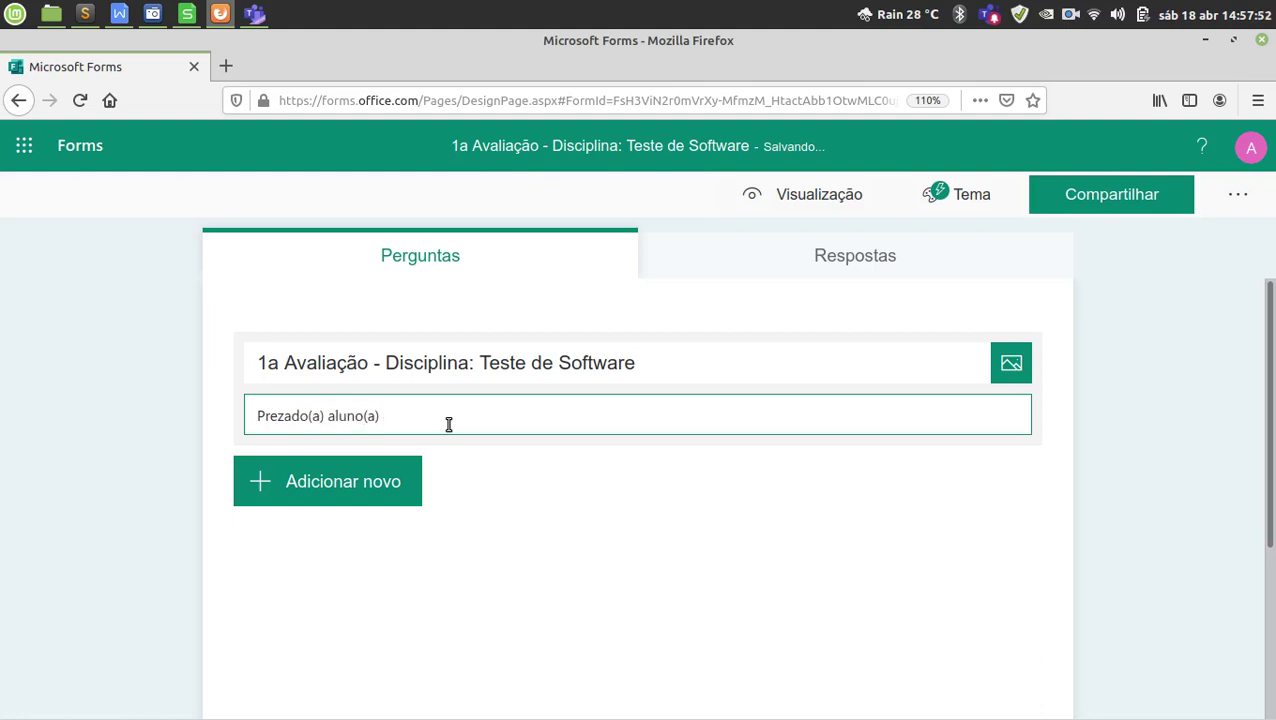
pyautogui.write(', ')
pyautogui.write('você ')
pyautogui.write('pode envia')
pyautogui.write('r o seu')
pyautogui.press('BackSpace')
pyautogui.press('BackSpace')
pyautogui.press('BackSpace')
pyautogui.press('BackSpace')
pyautogui.write('as suas r')
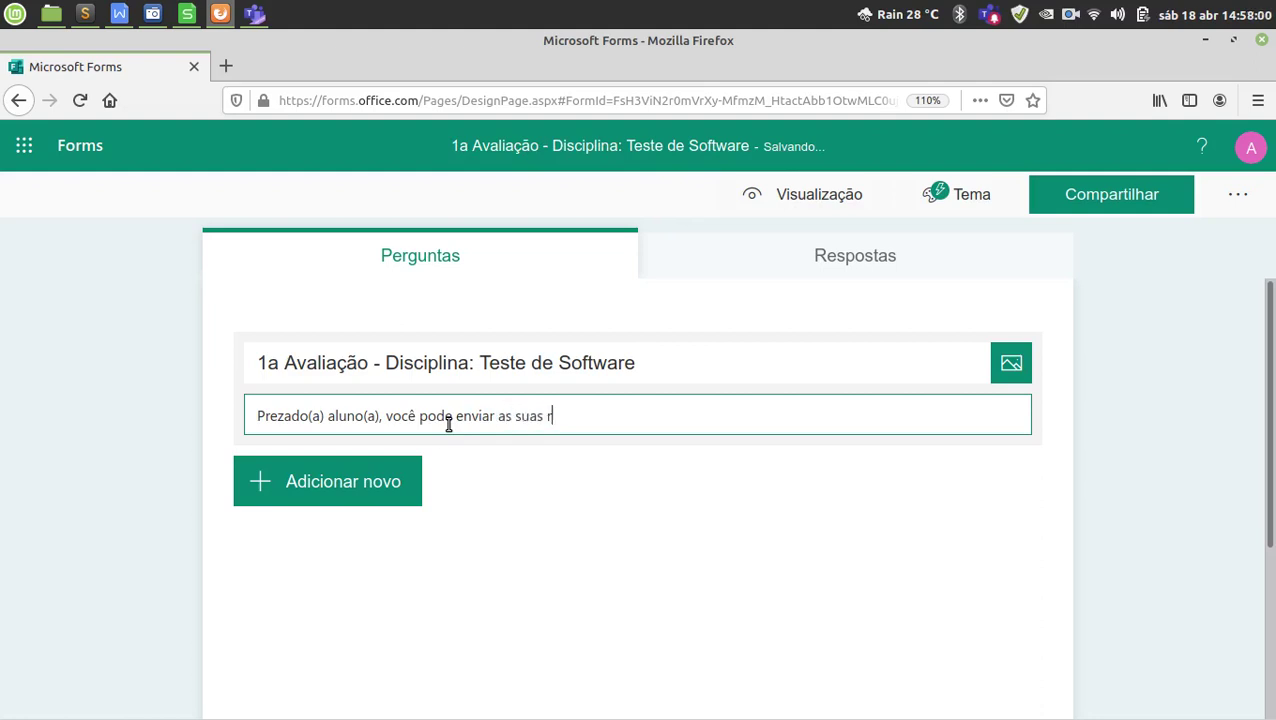
pyautogui.write('espostas apenas uma ')
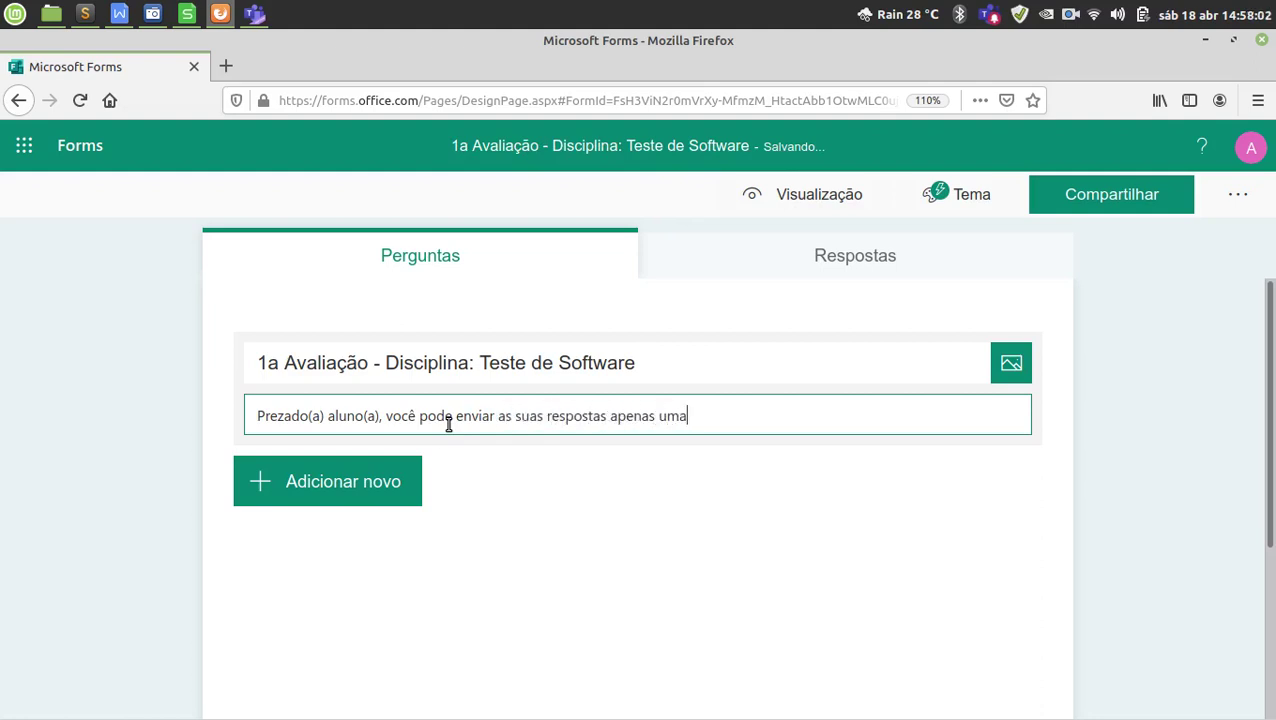
pyautogui.write('vez, porant')
pyautogui.press('BackSpace')
pyautogui.press('BackSpace')
pyautogui.press('BackSpace')
pyautogui.write('abto, fique a')
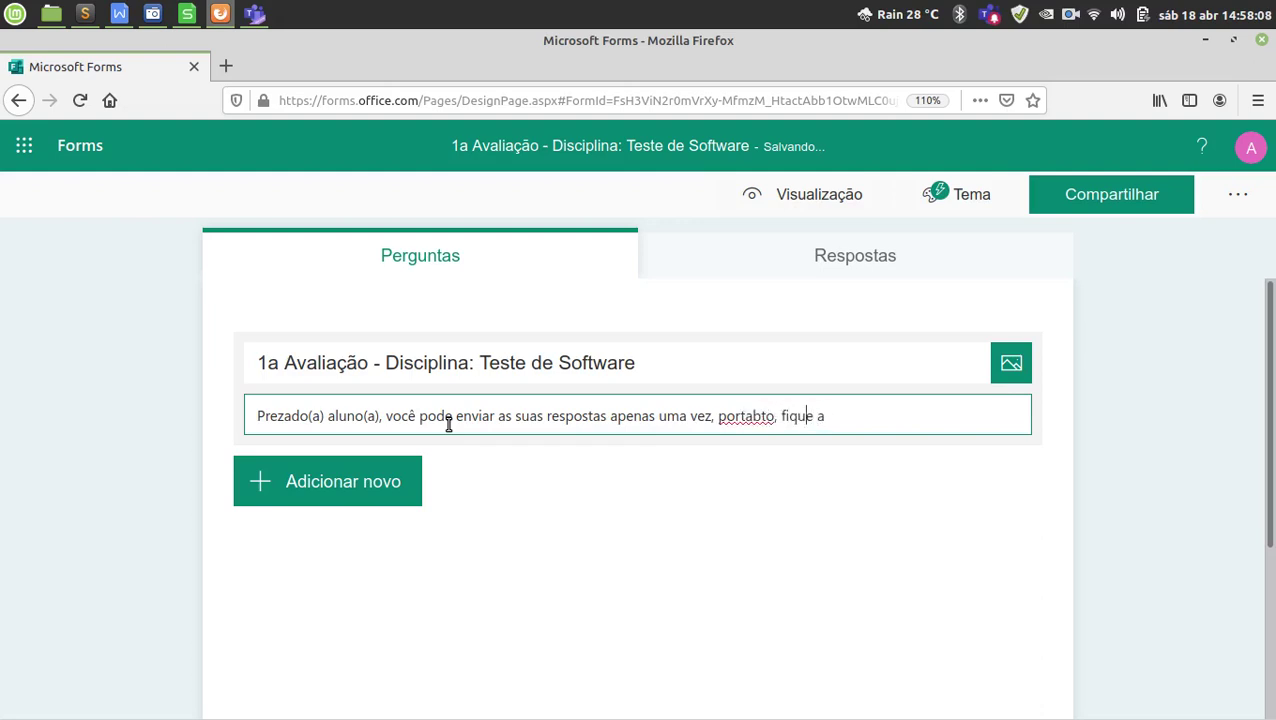
pyautogui.hotkey('ctrl', 'Left')
pyautogui.hotkey('ctrl', 'Left')
pyautogui.press('BackSpace')
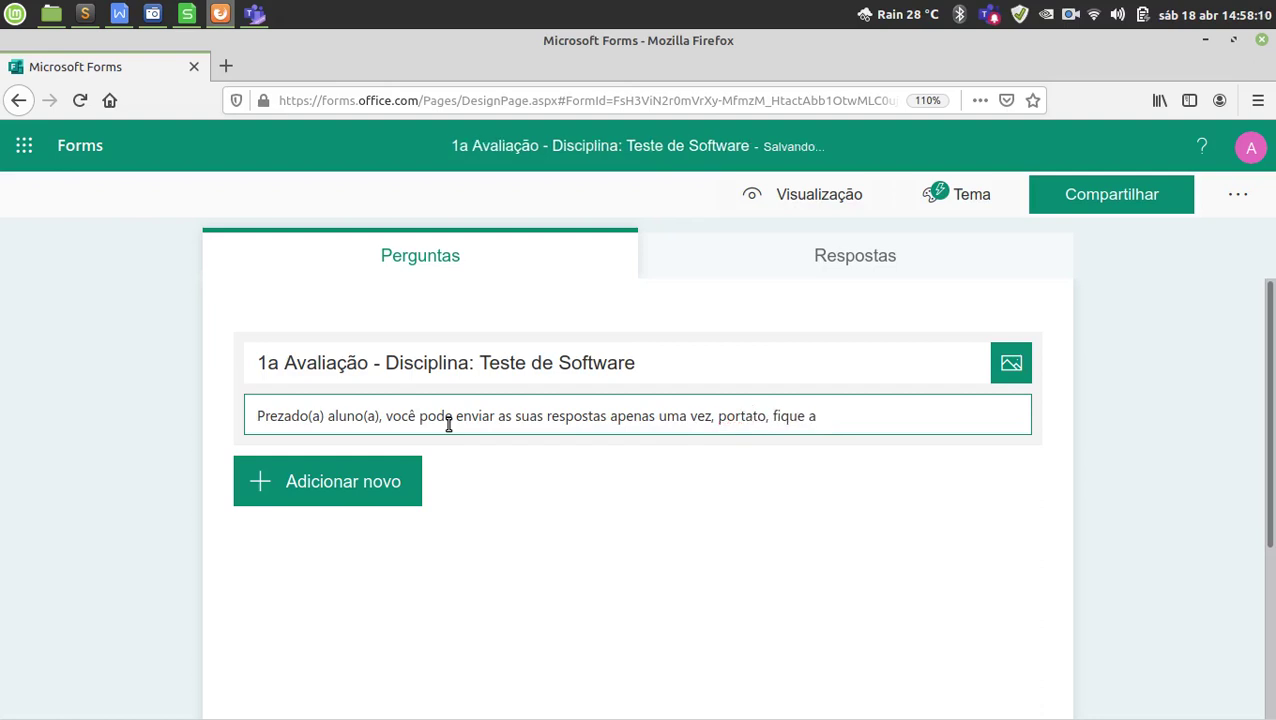
pyautogui.write('n')
pyautogui.press('End')
pyautogui.write('tento ')
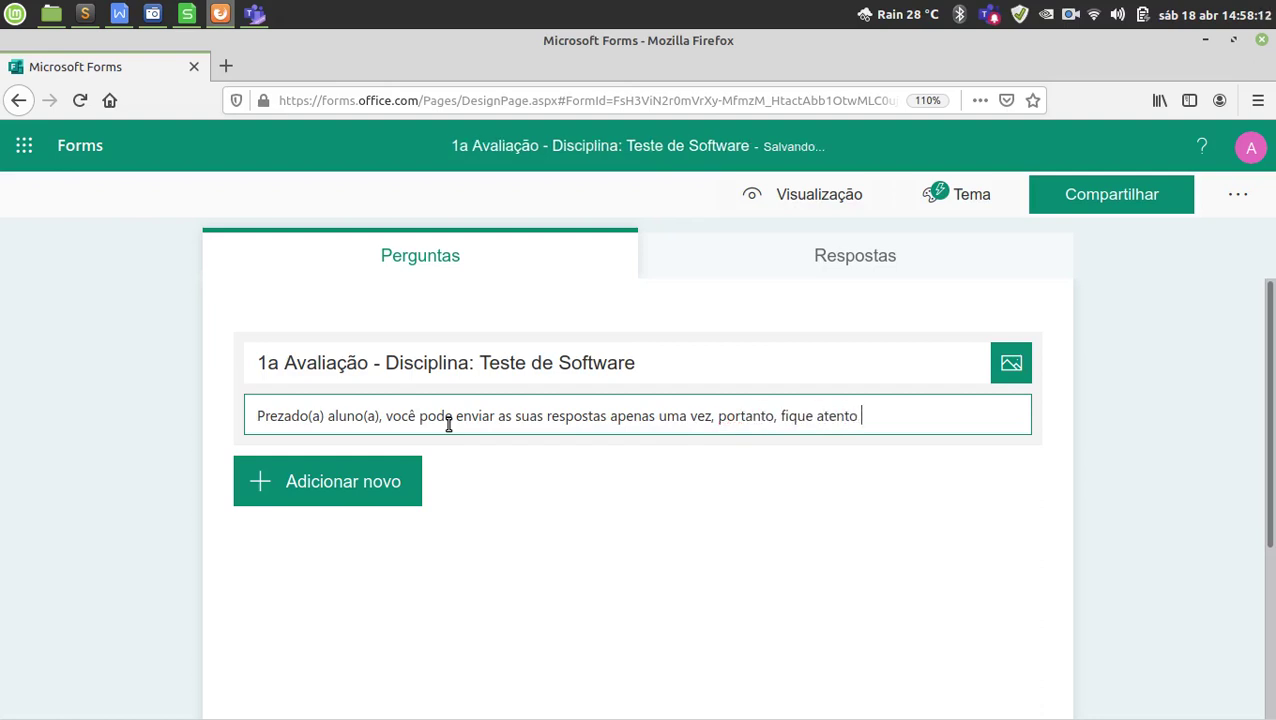
pyautogui.write('na hora do envio')
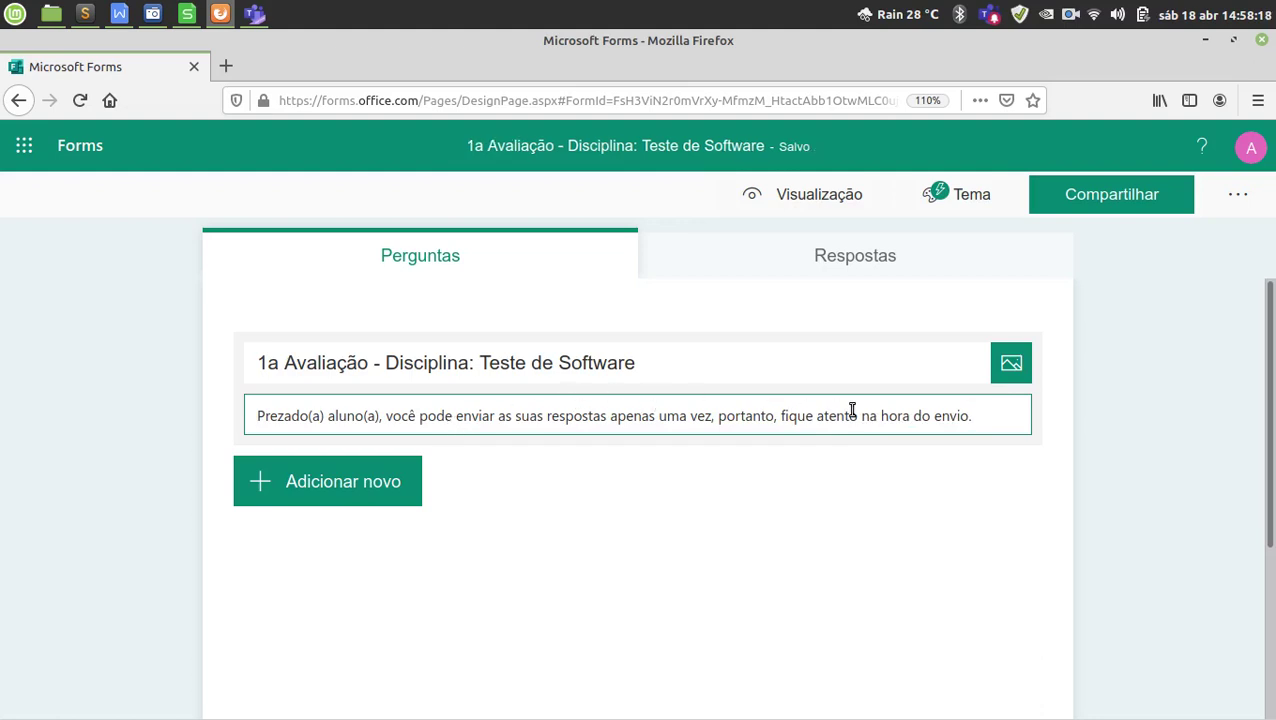
pyautogui.write('.')
pyautogui.press('Return')
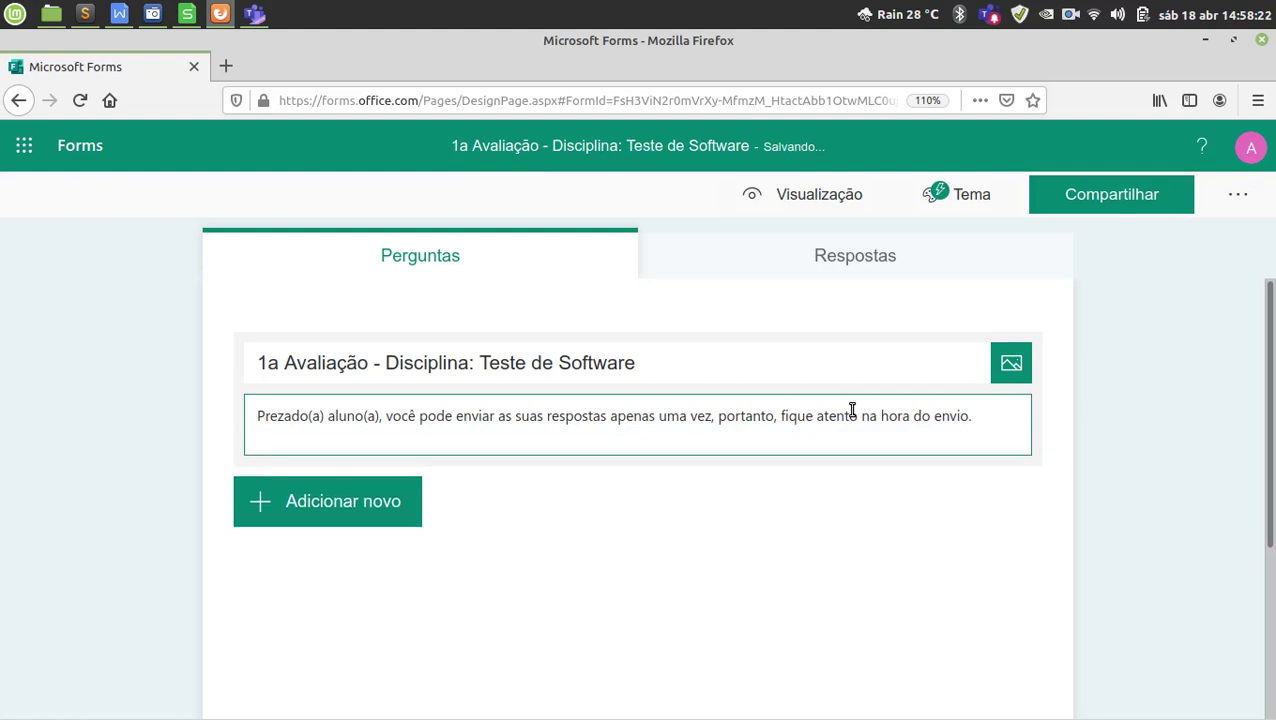
pyautogui.press('BackSpace')
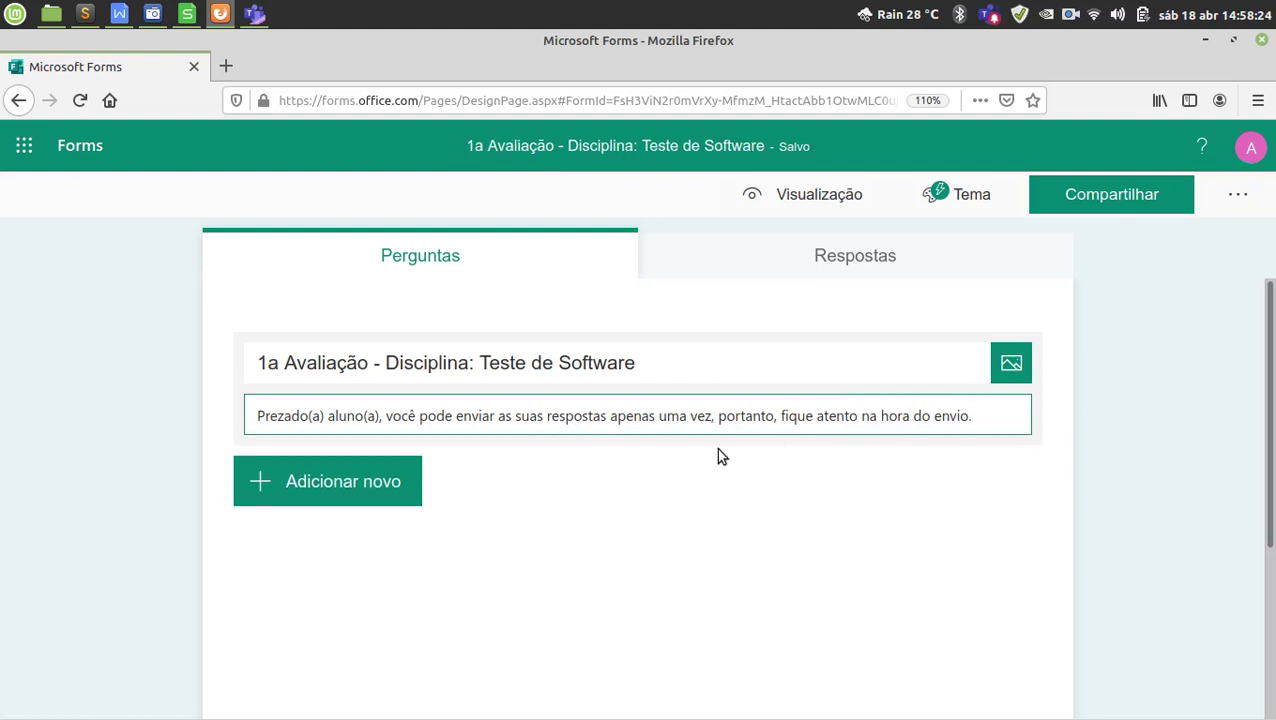
pyautogui.scroll(-1, 495, 451)
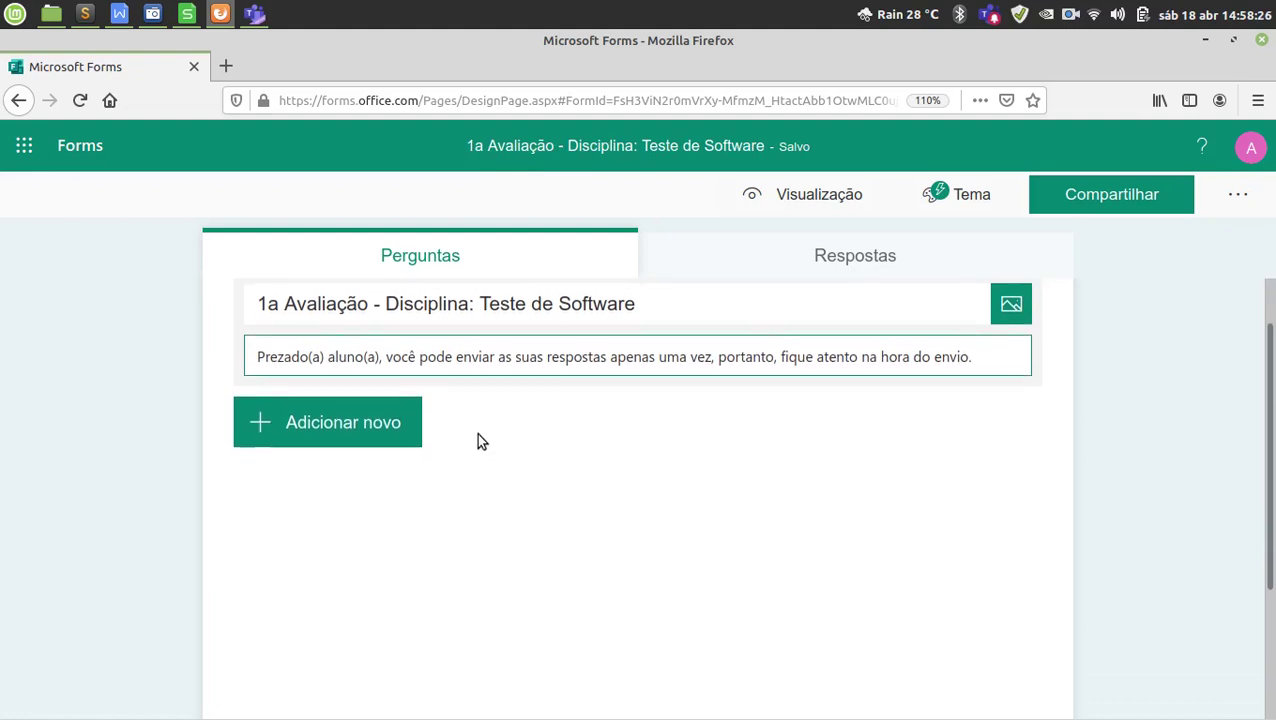
pyautogui.scroll(1, 510, 440)
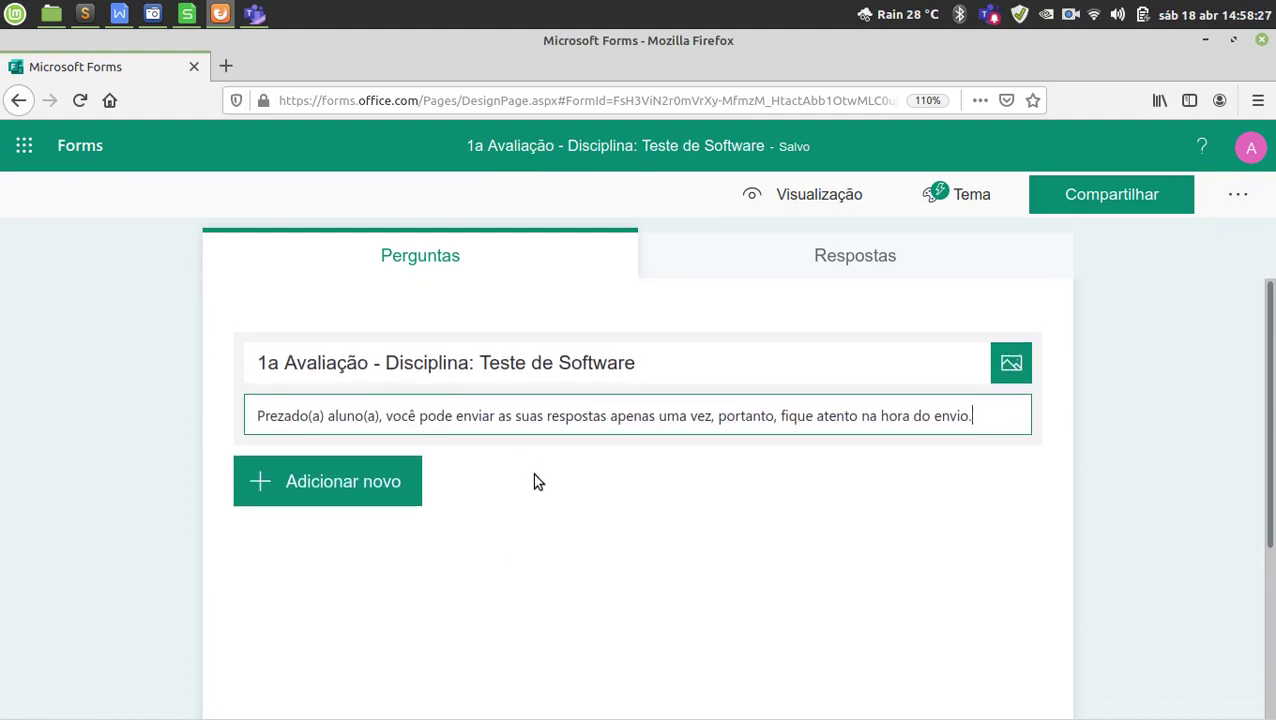
# Zoom the page to 120% and add a new Opção (multiple-choice) question.
pyautogui.click(357, 488)
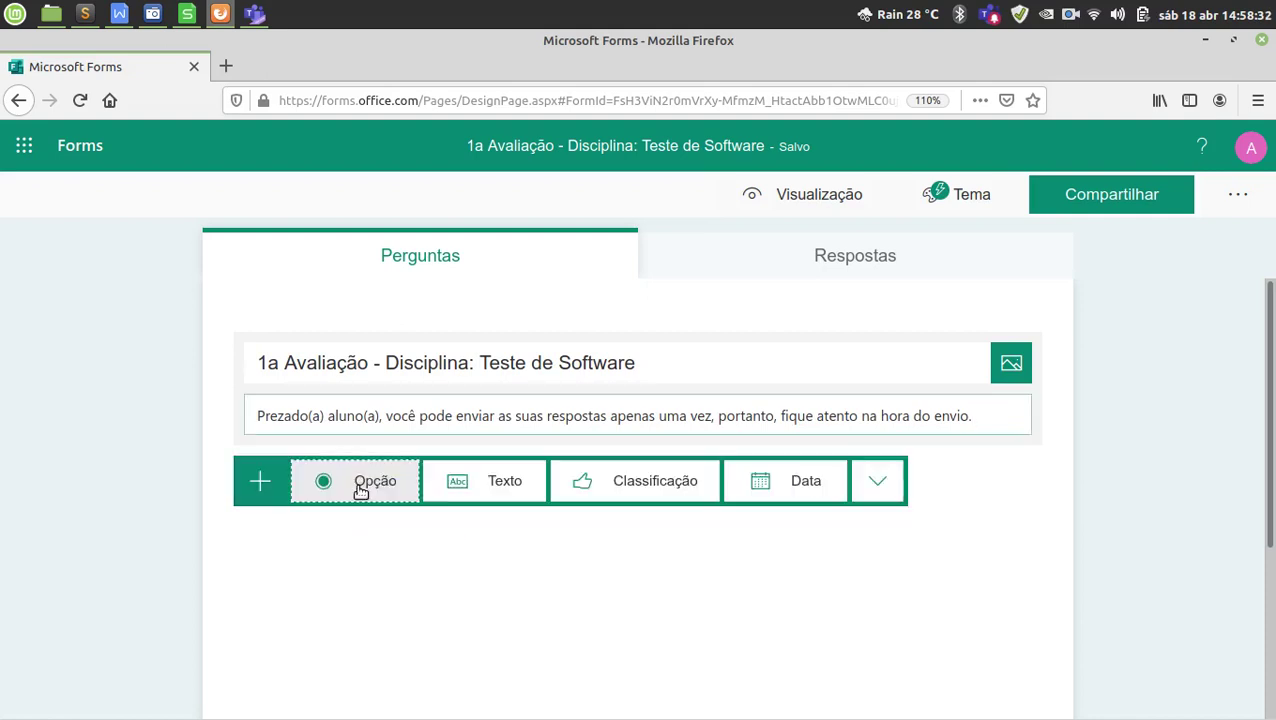
pyautogui.hotkey('ctrl', '+')
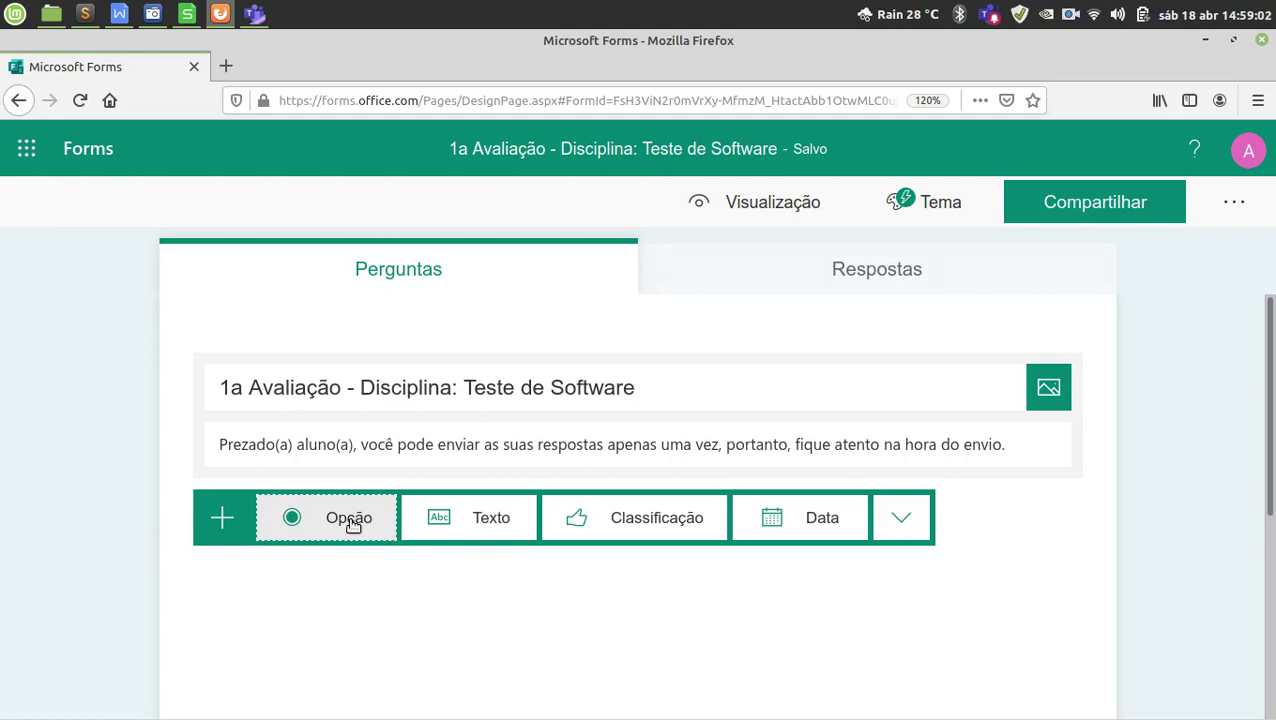
pyautogui.click(352, 522)
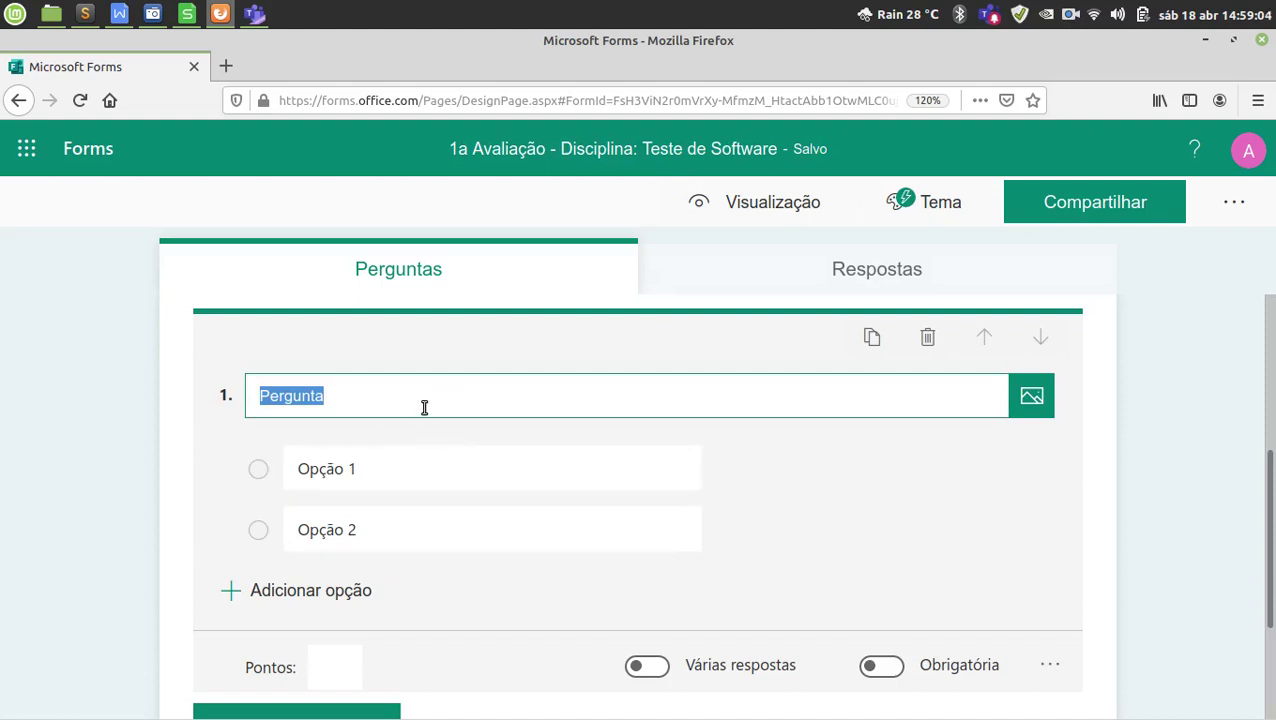
# Select question 1's placeholder question text and its two option placeholders.
pyautogui.moveTo(408, 403); pyautogui.dragTo(247, 405)
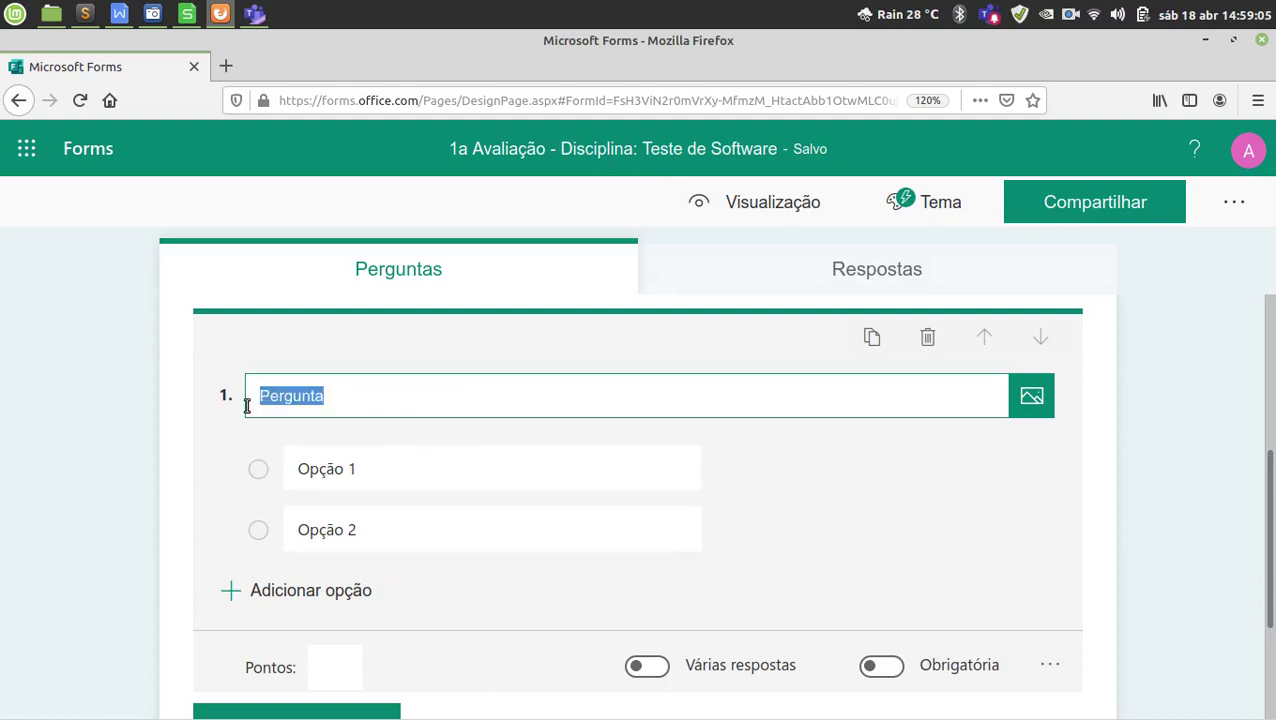
pyautogui.click(358, 393)
pyautogui.moveTo(327, 400); pyautogui.dragTo(256, 400)
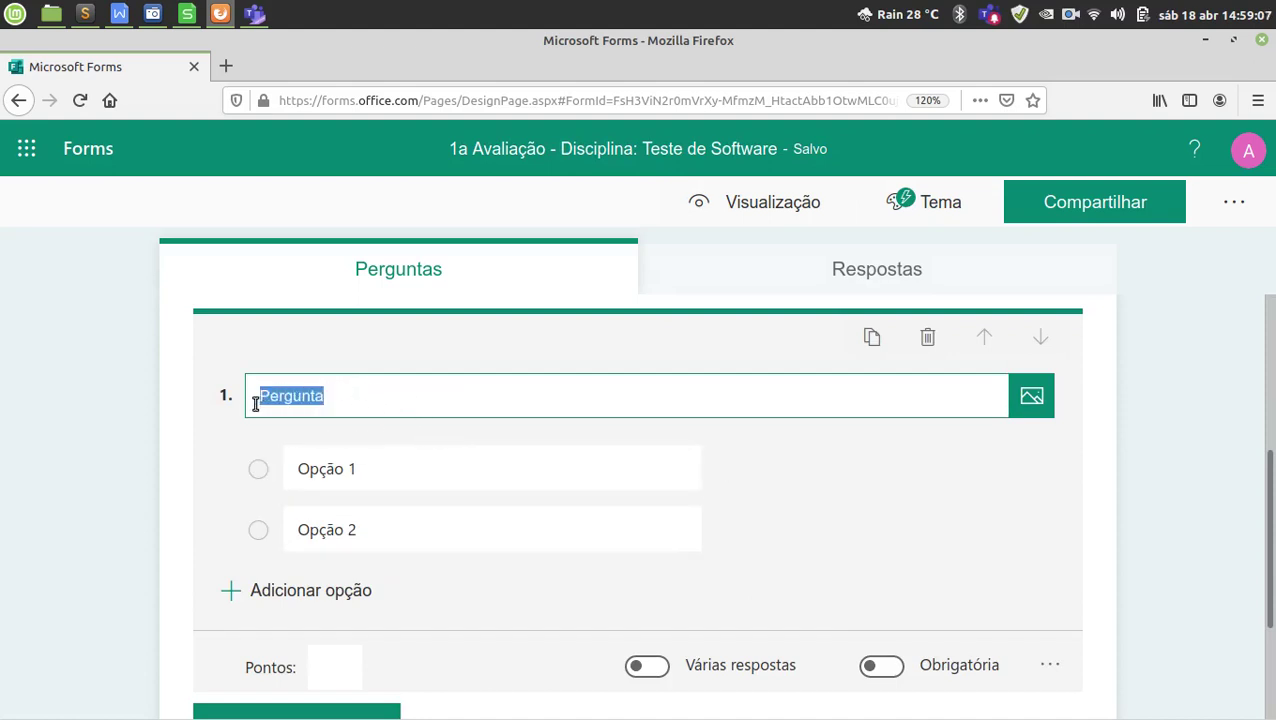
pyautogui.click(359, 391)
pyautogui.click(443, 478)
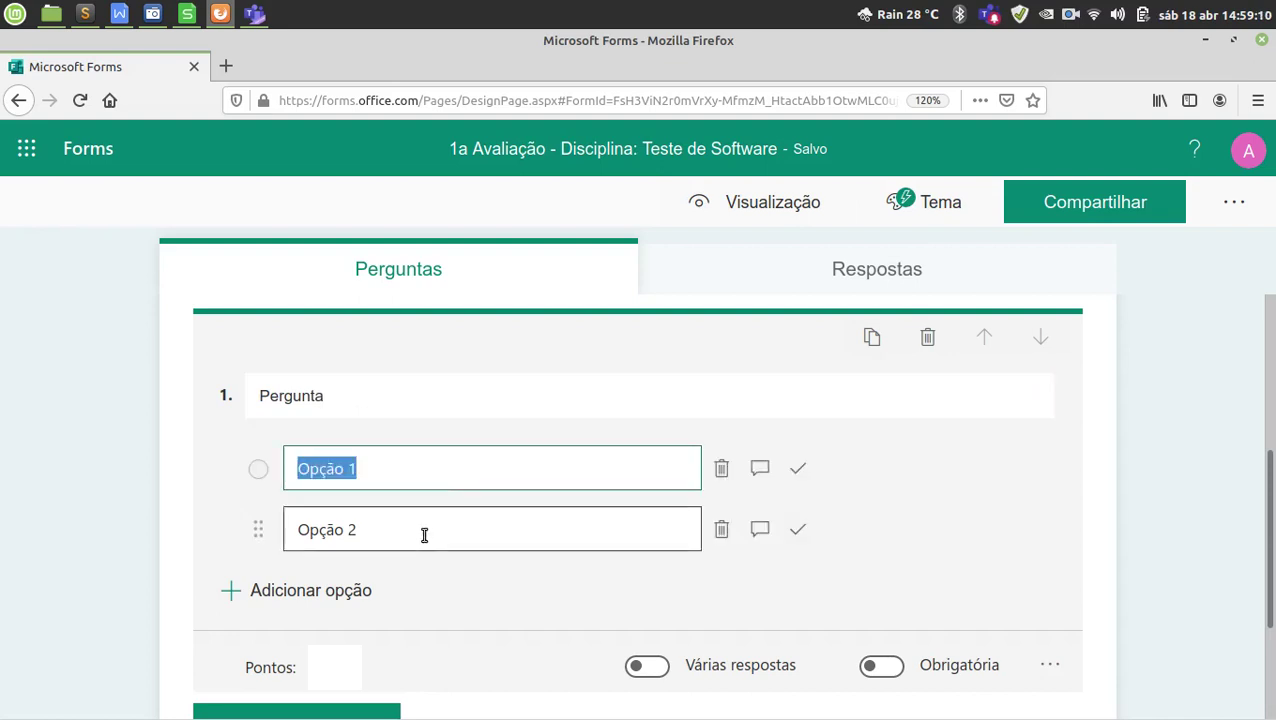
pyautogui.click(428, 530)
pyautogui.click(447, 479)
pyautogui.click(438, 526)
pyautogui.click(451, 482)
pyautogui.click(445, 534)
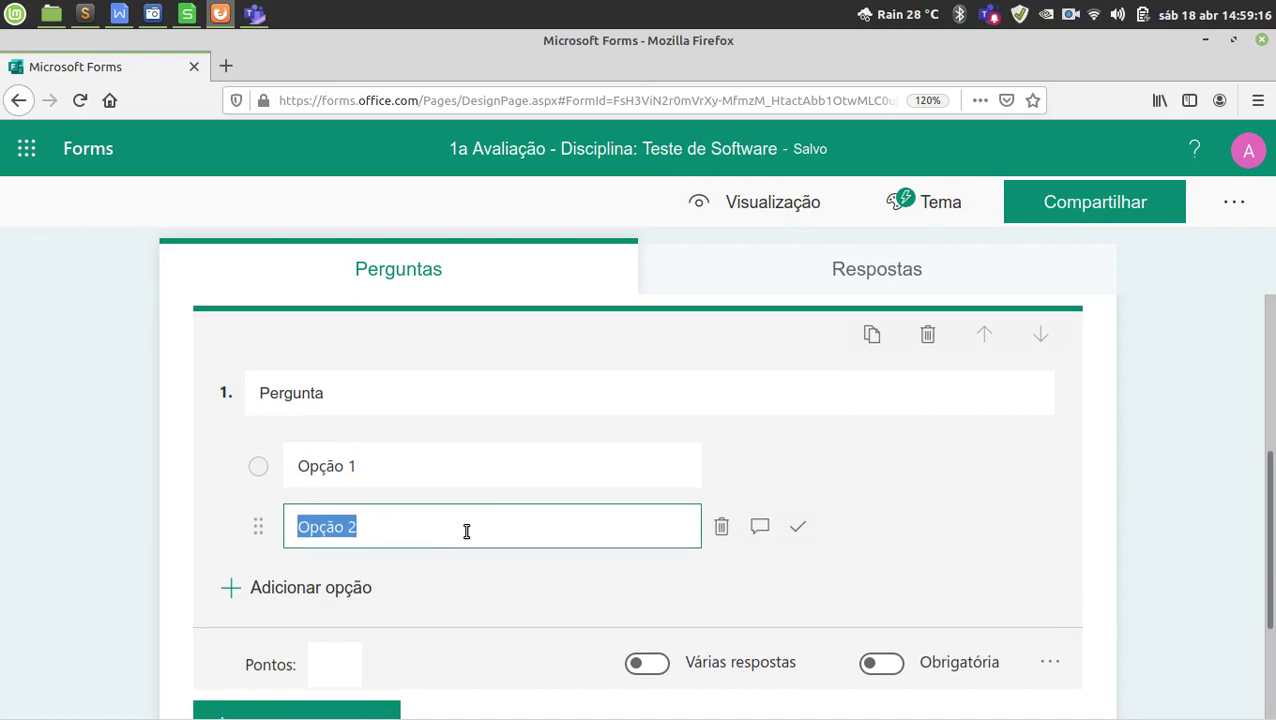
# Give question 1 a score of 1 point and switch on Obrigatória.
pyautogui.scroll(-1, 373, 595)
pyautogui.click(336, 601)
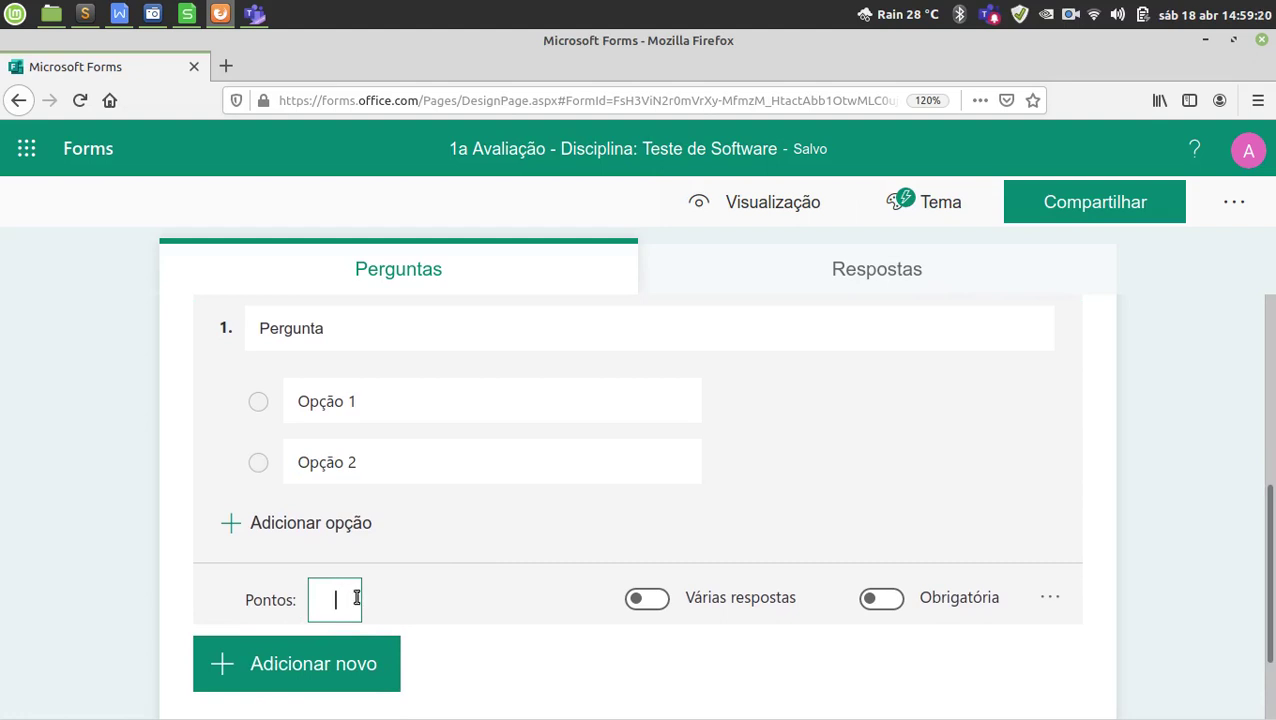
pyautogui.write('1')
pyautogui.click(897, 607)
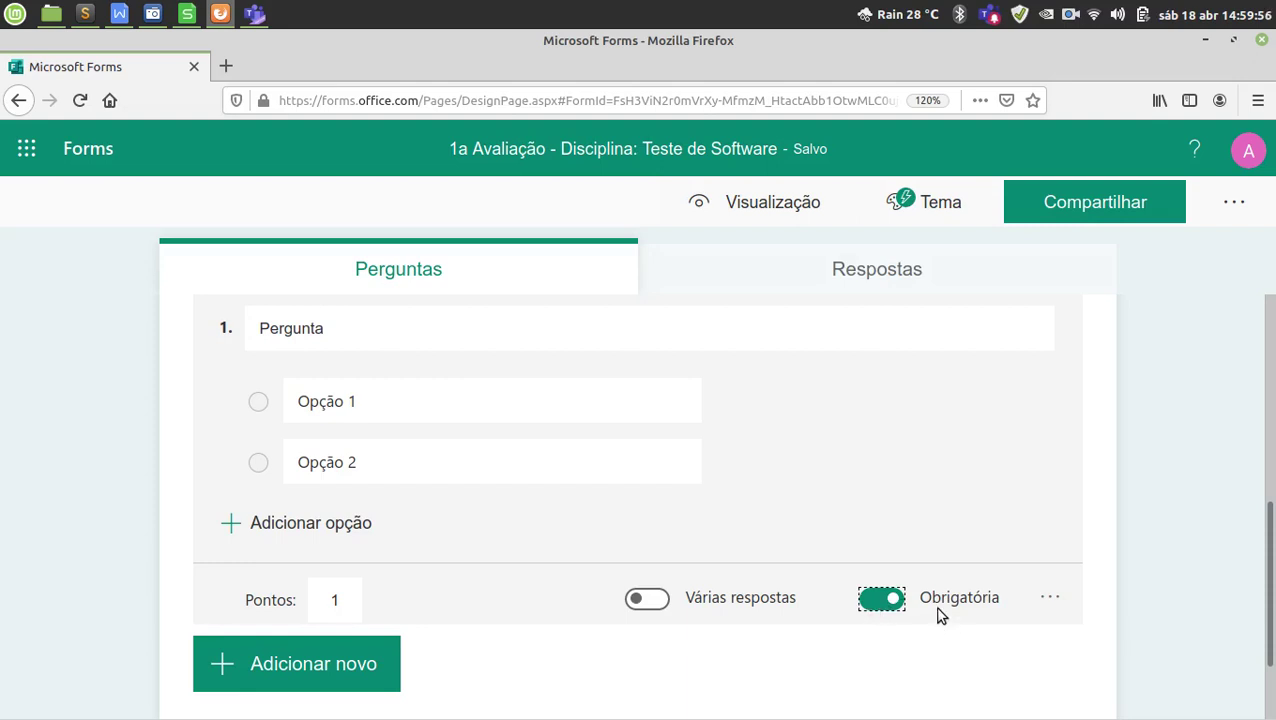
# Turn on Ordenar opções aleatoriamente for question 1, then bring up ExemploProvaCadastro.docx in WPS Writer.
pyautogui.click(1049, 604)
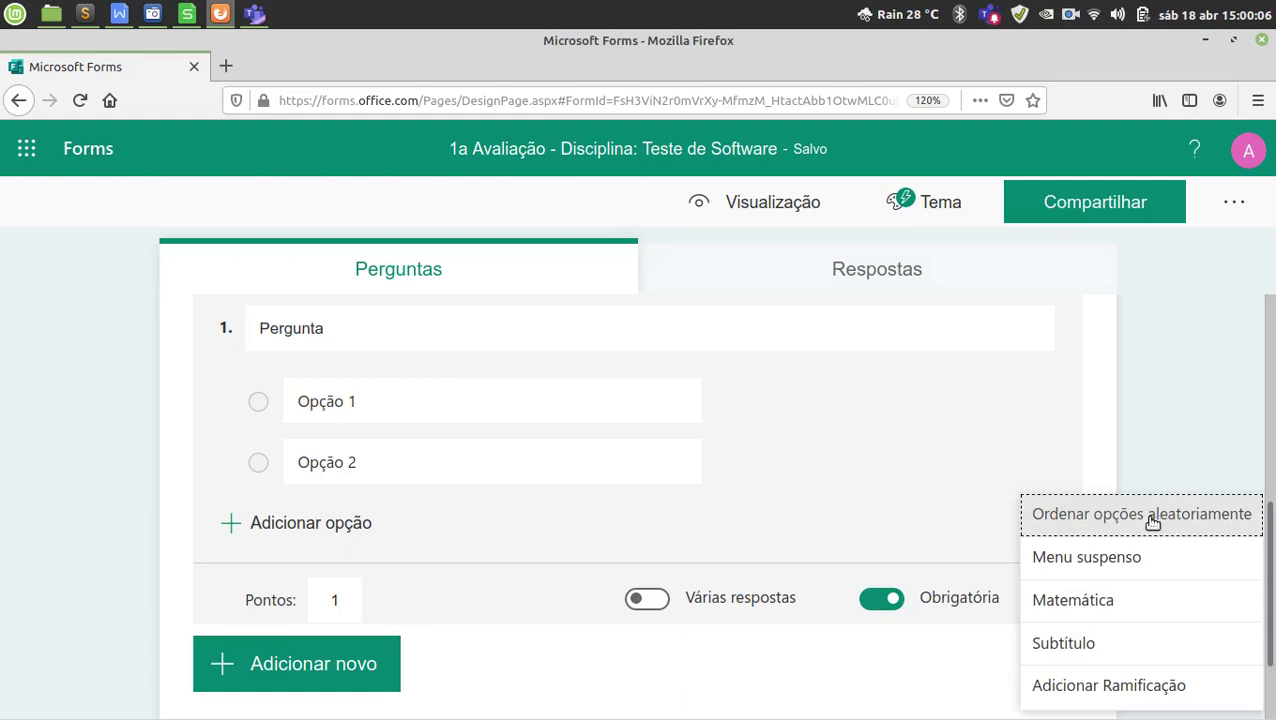
pyautogui.click(1153, 521)
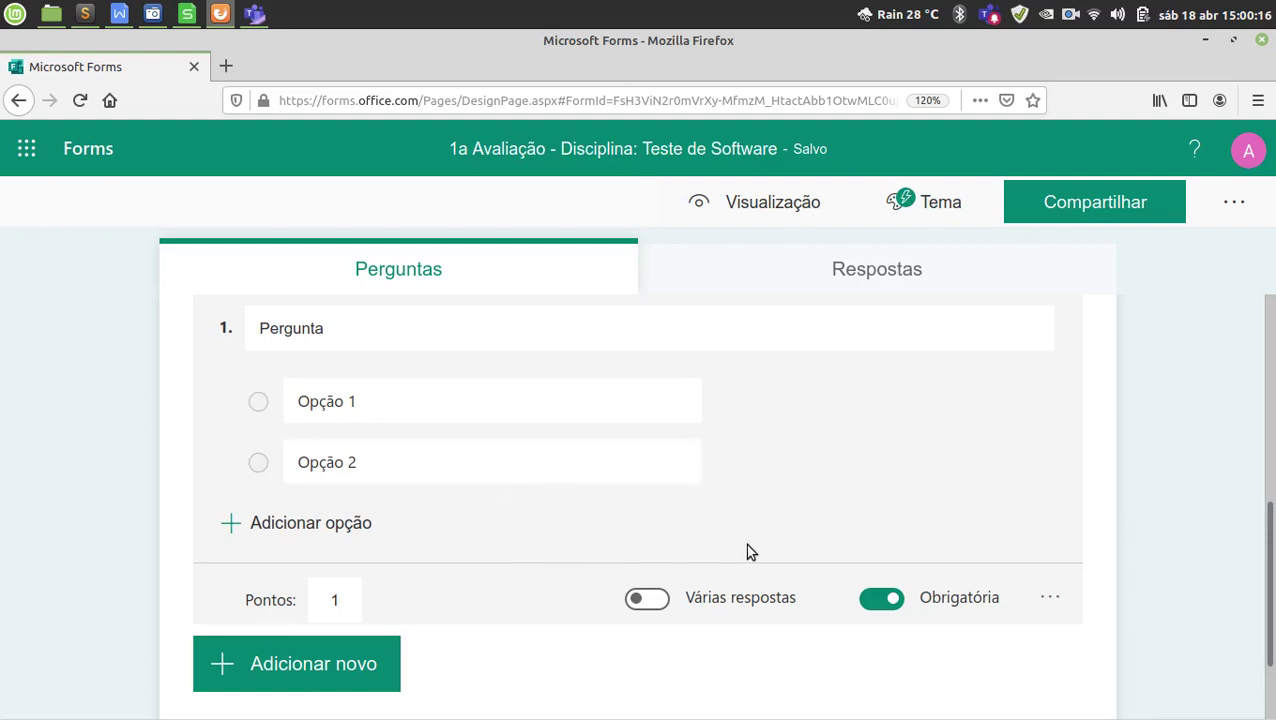
pyautogui.click(963, 690)
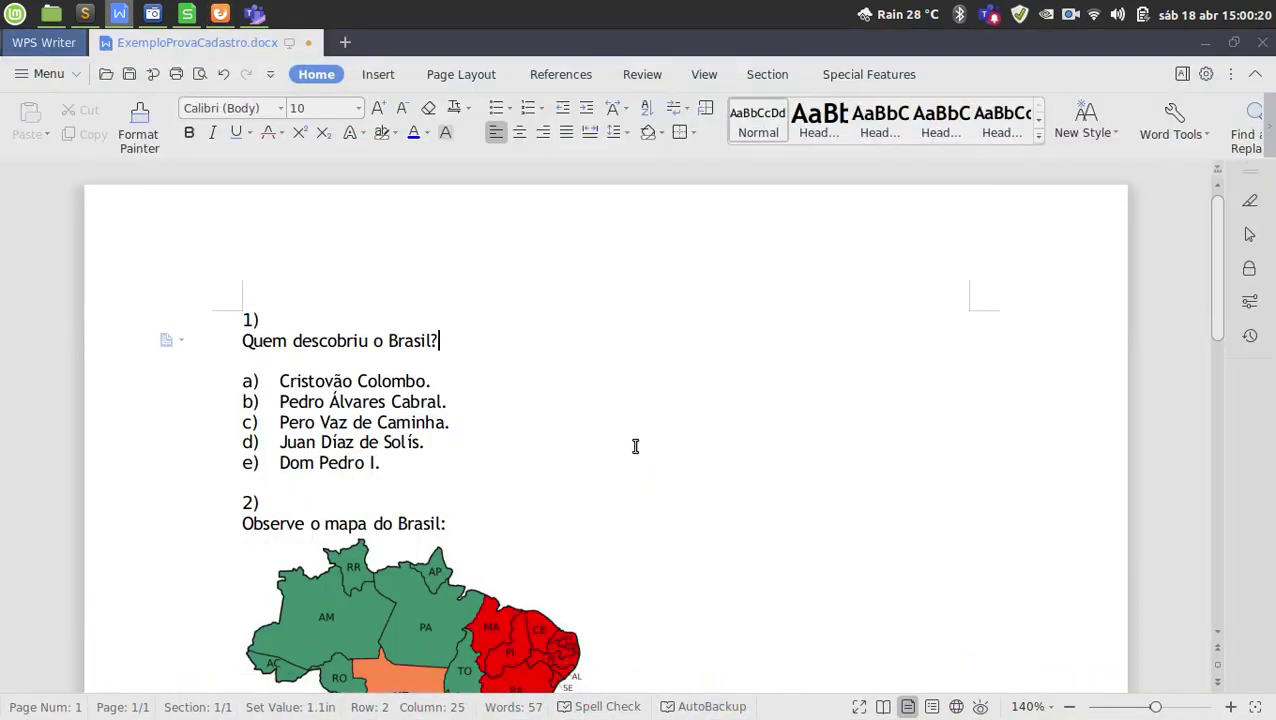
# Scroll down the exam document, trial-selecting question 1's text, the Brazil map and question 3.
pyautogui.scroll(-2, 635, 446)
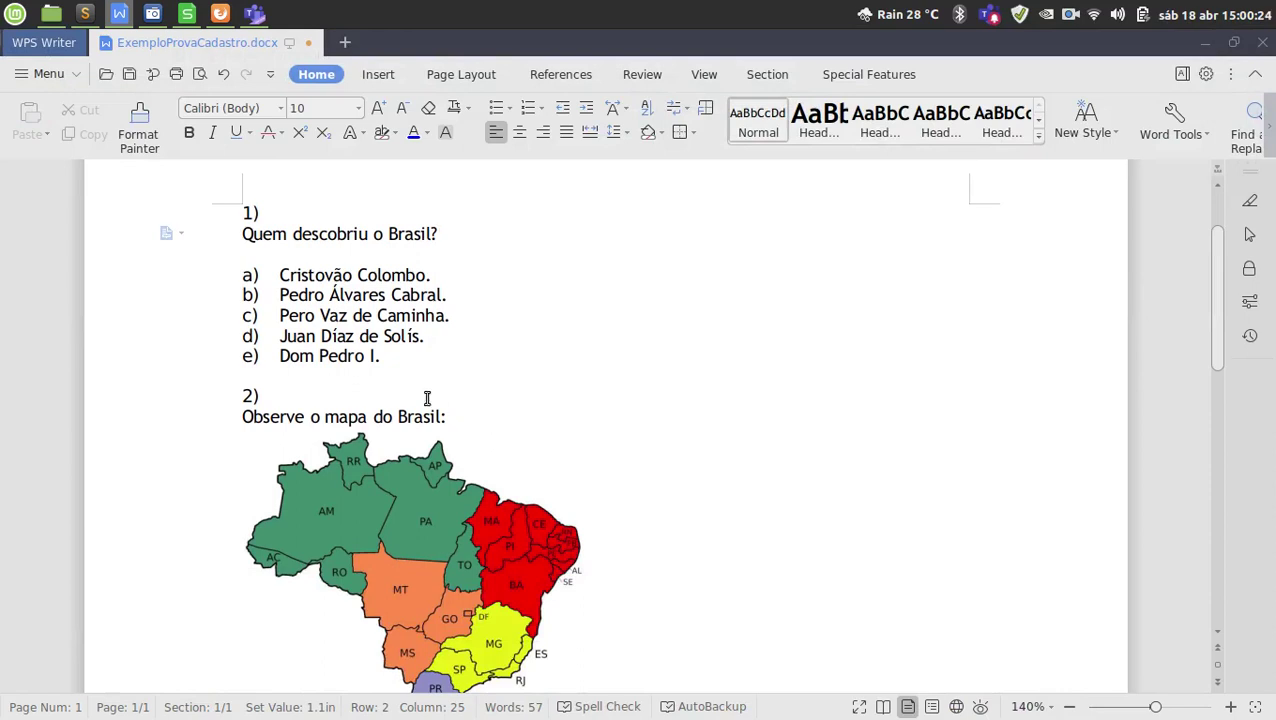
pyautogui.moveTo(260, 234); pyautogui.dragTo(369, 234)
pyautogui.moveTo(309, 280); pyautogui.dragTo(327, 360)
pyautogui.scroll(-2, 396, 356)
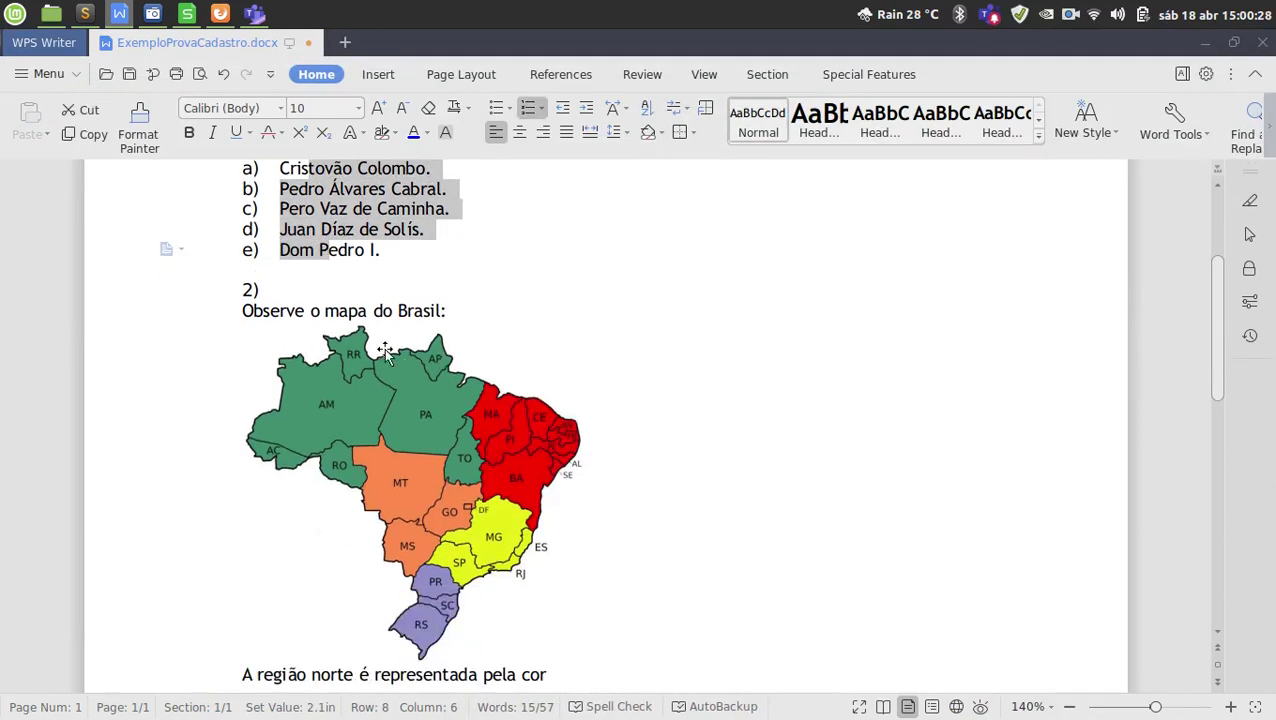
pyautogui.moveTo(297, 314); pyautogui.dragTo(350, 311)
pyautogui.scroll(-2, 437, 375)
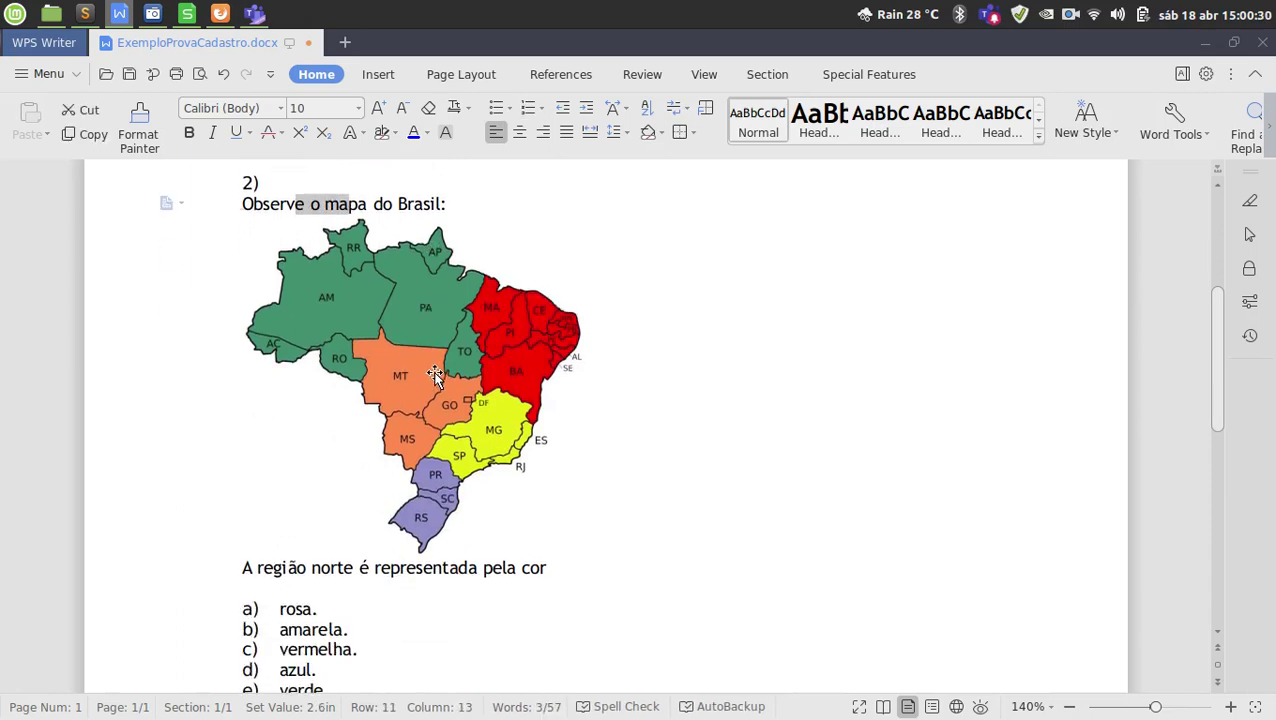
pyautogui.click(436, 377)
pyautogui.scroll(-1, 450, 406)
pyautogui.scroll(-1, 450, 405)
pyautogui.moveTo(322, 466); pyautogui.dragTo(432, 469)
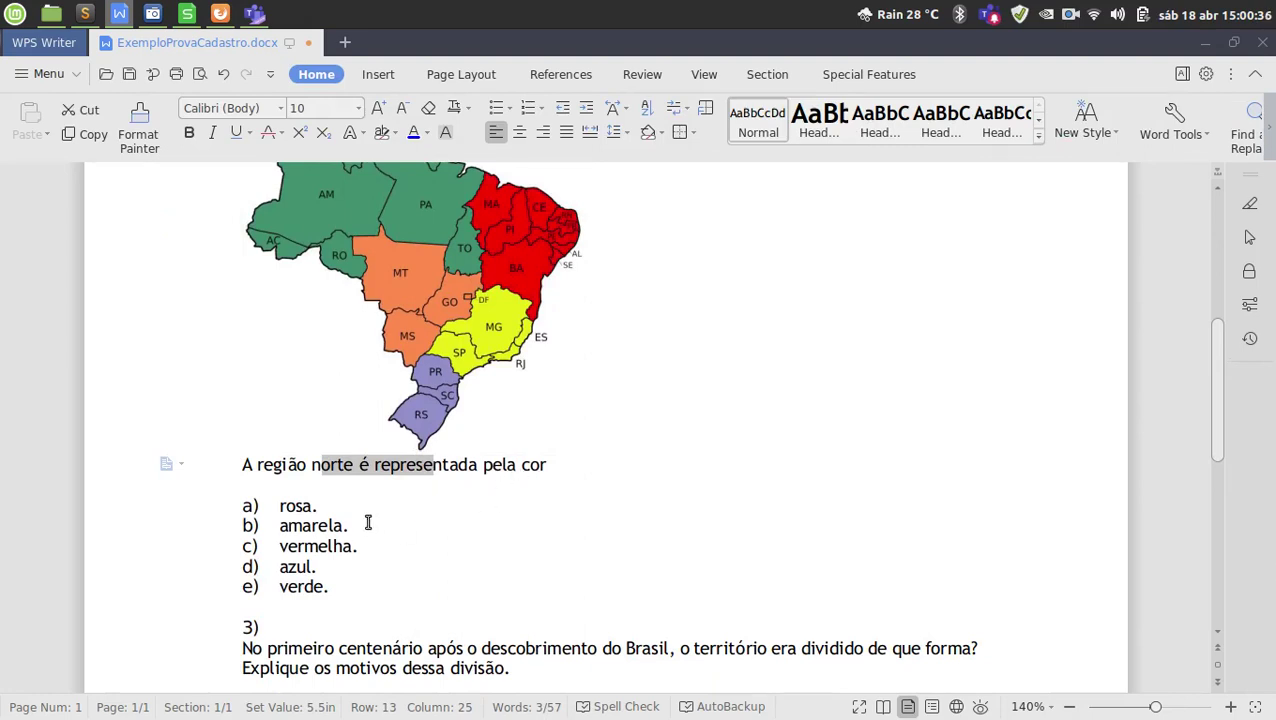
pyautogui.scroll(-2, 504, 548)
pyautogui.moveTo(242, 543); pyautogui.dragTo(527, 567)
pyautogui.click(530, 567)
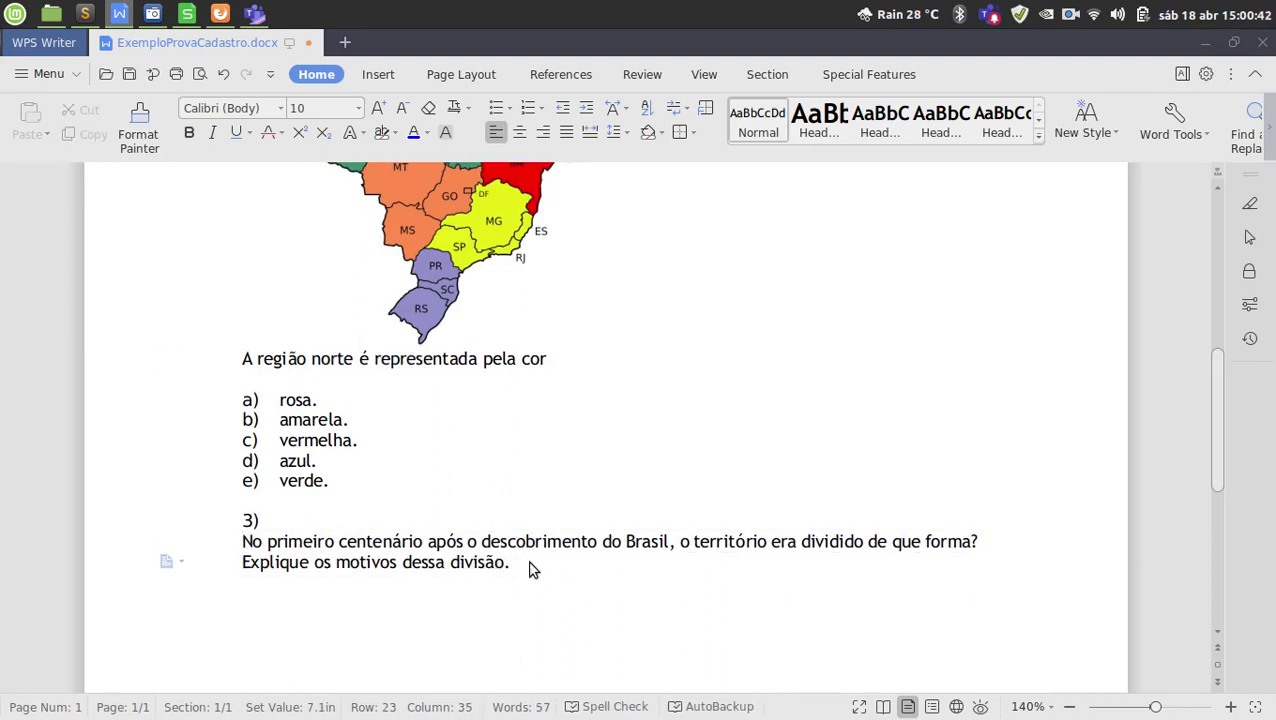
# Reselect the Brazil map picture and question 3's text, then clear the selection.
pyautogui.scroll(10, 530, 567)
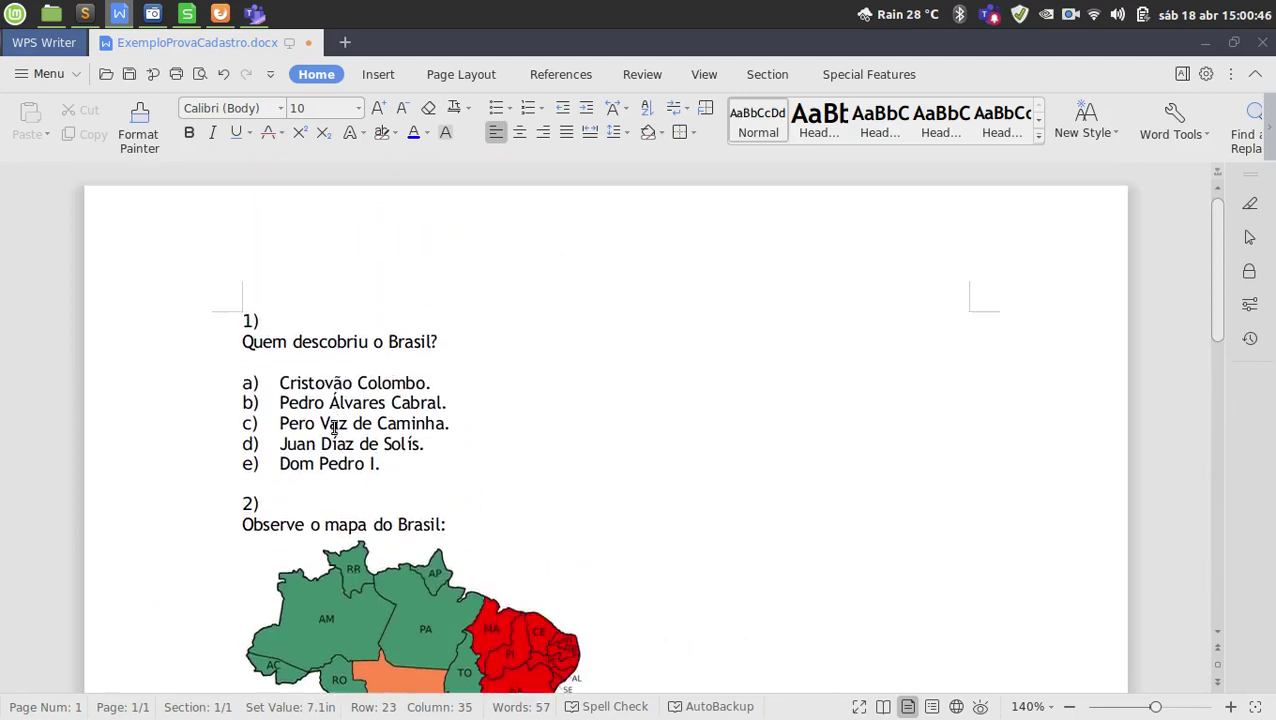
pyautogui.moveTo(320, 448); pyautogui.dragTo(322, 362)
pyautogui.scroll(-3, 340, 430)
pyautogui.click(355, 368)
pyautogui.scroll(-2, 392, 427)
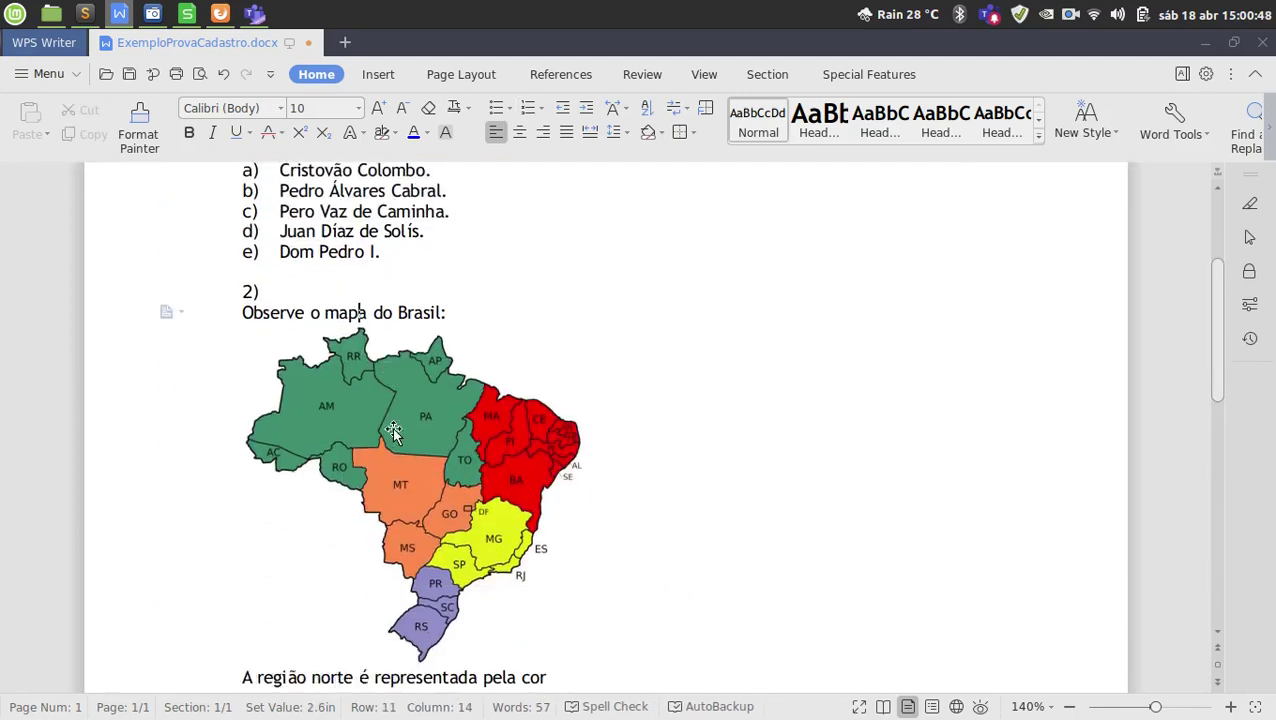
pyautogui.click(398, 460)
pyautogui.scroll(-5, 410, 490)
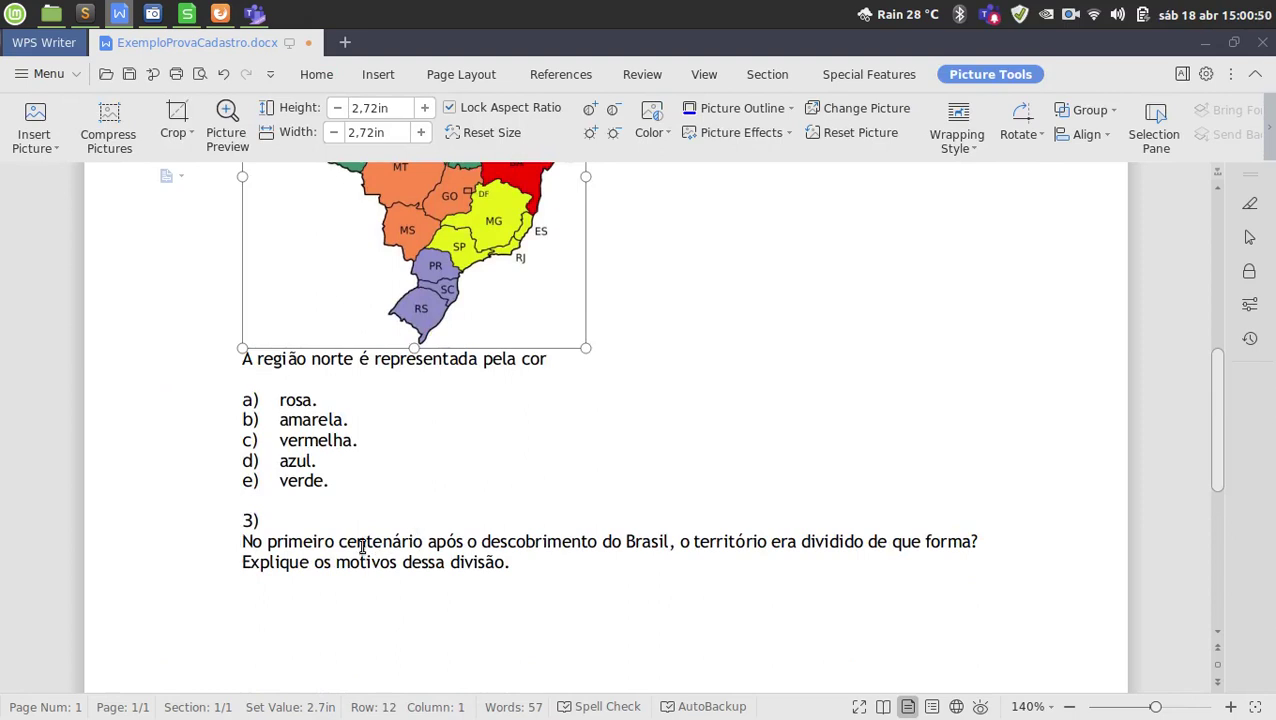
pyautogui.moveTo(358, 543); pyautogui.dragTo(480, 562)
pyautogui.click(524, 566)
pyautogui.scroll(5, 521, 561)
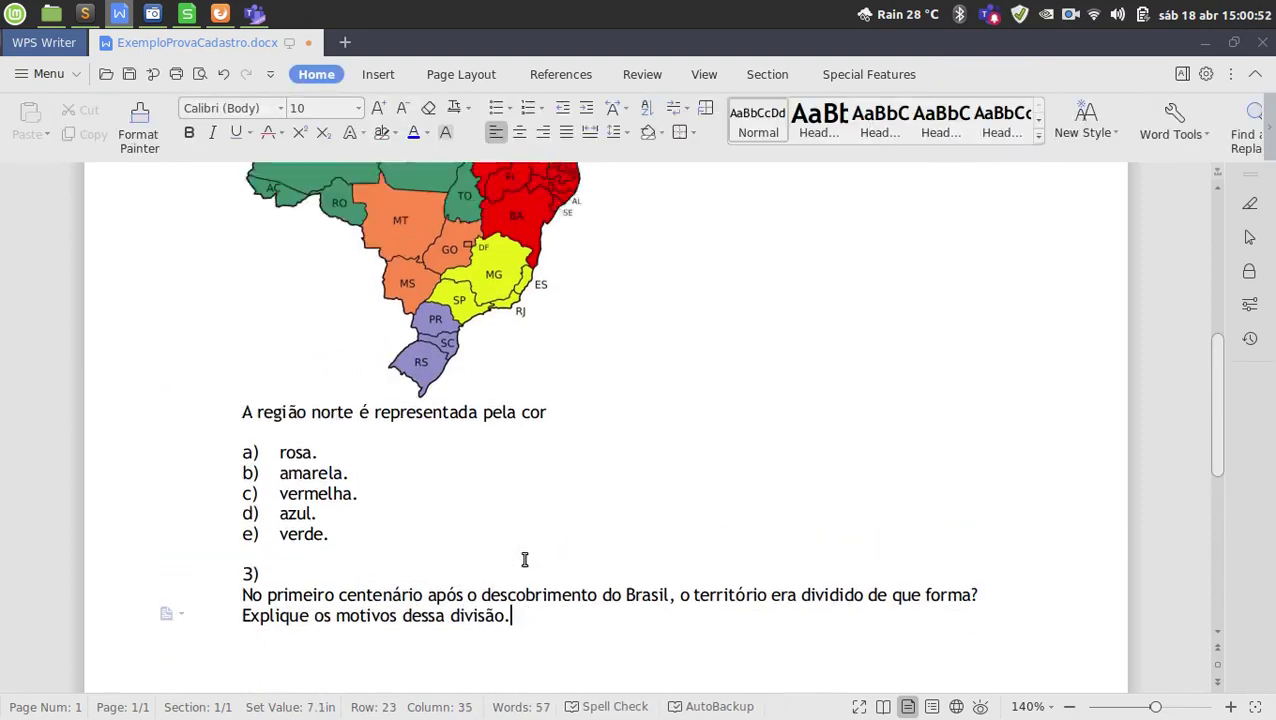
pyautogui.scroll(4, 501, 538)
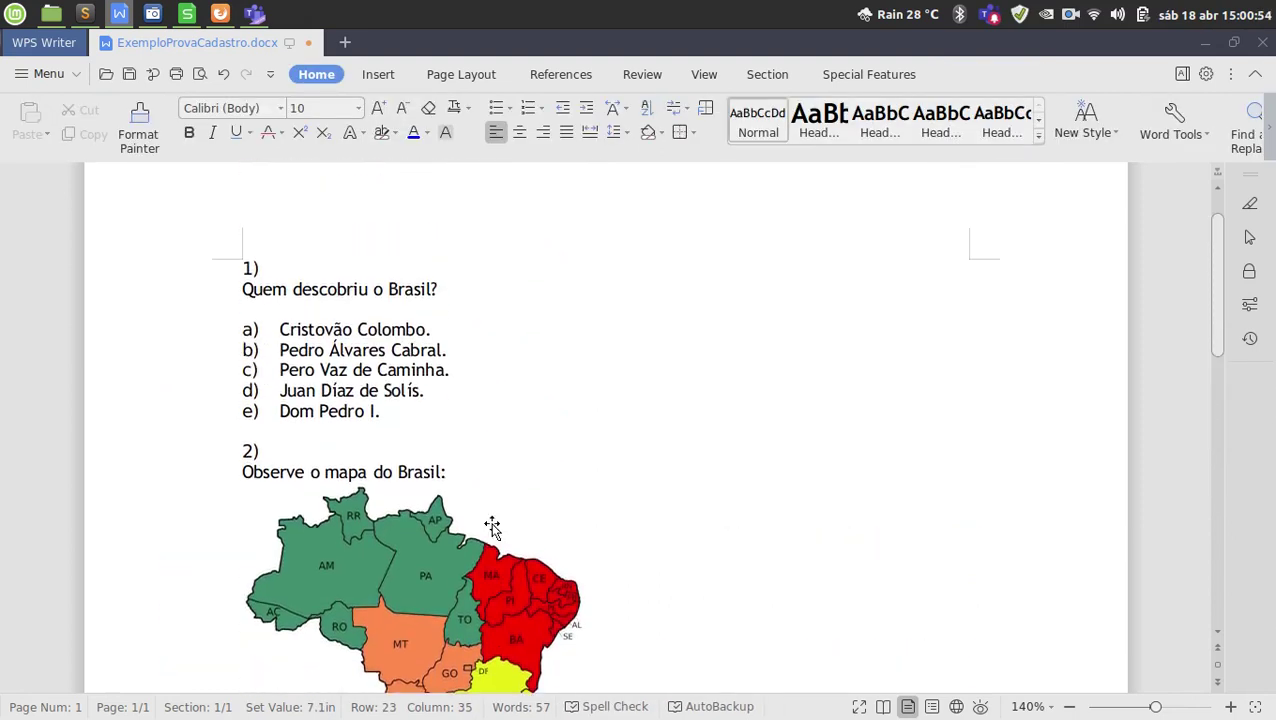
# Copy question 1's line 'Quem descobriu o Brasil?' to the clipboard.
pyautogui.moveTo(242, 290); pyautogui.dragTo(450, 291)
pyautogui.hotkey('ctrl', 'c')
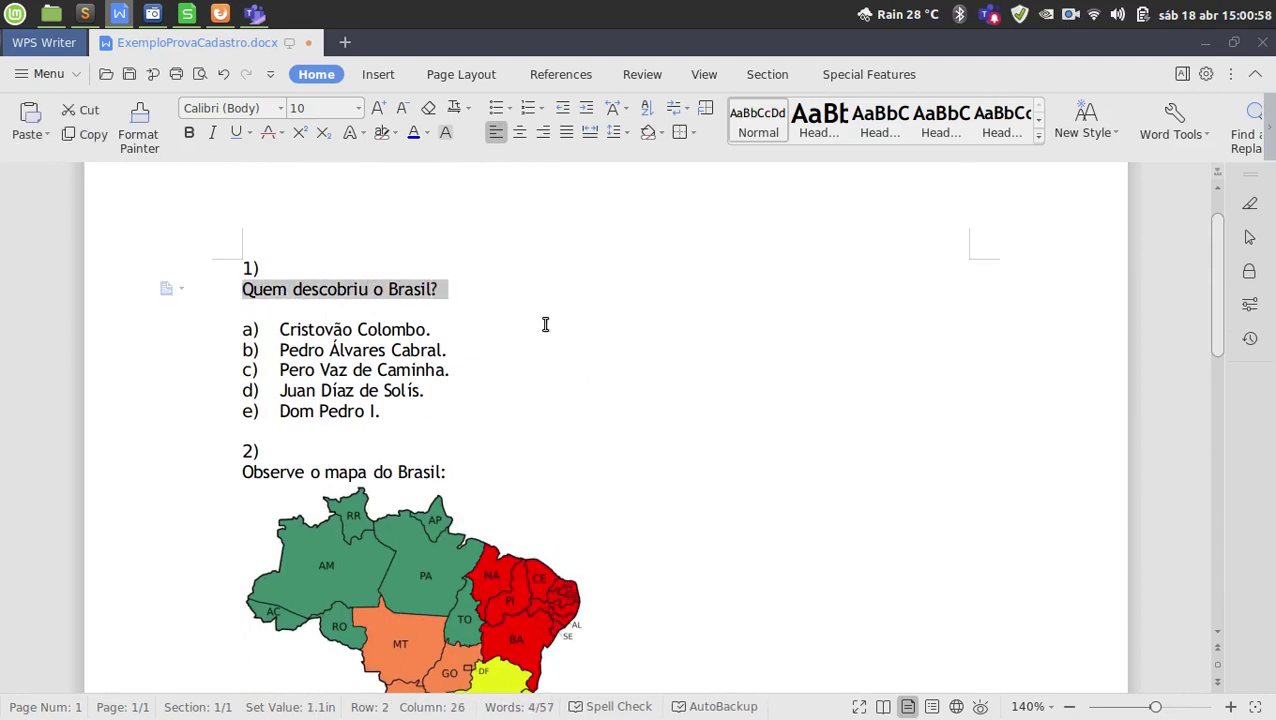
pyautogui.click(424, 292)
pyautogui.click(238, 289)
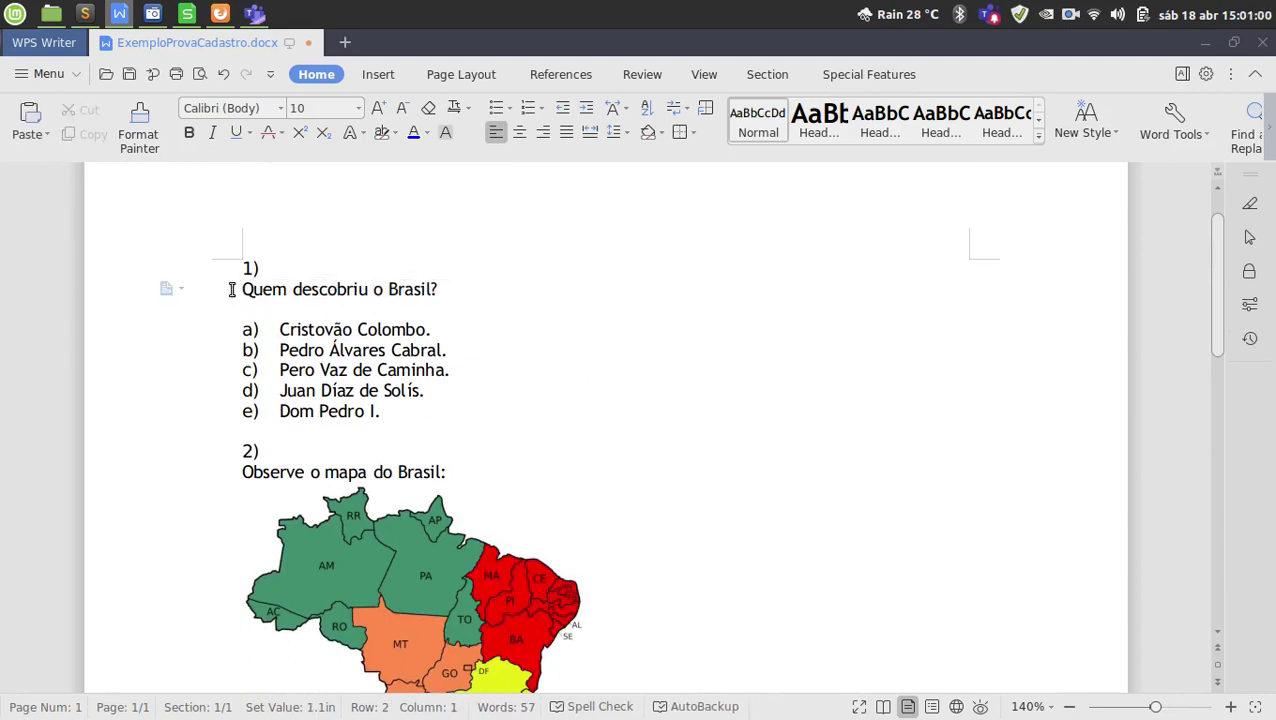
pyautogui.click(214, 298)
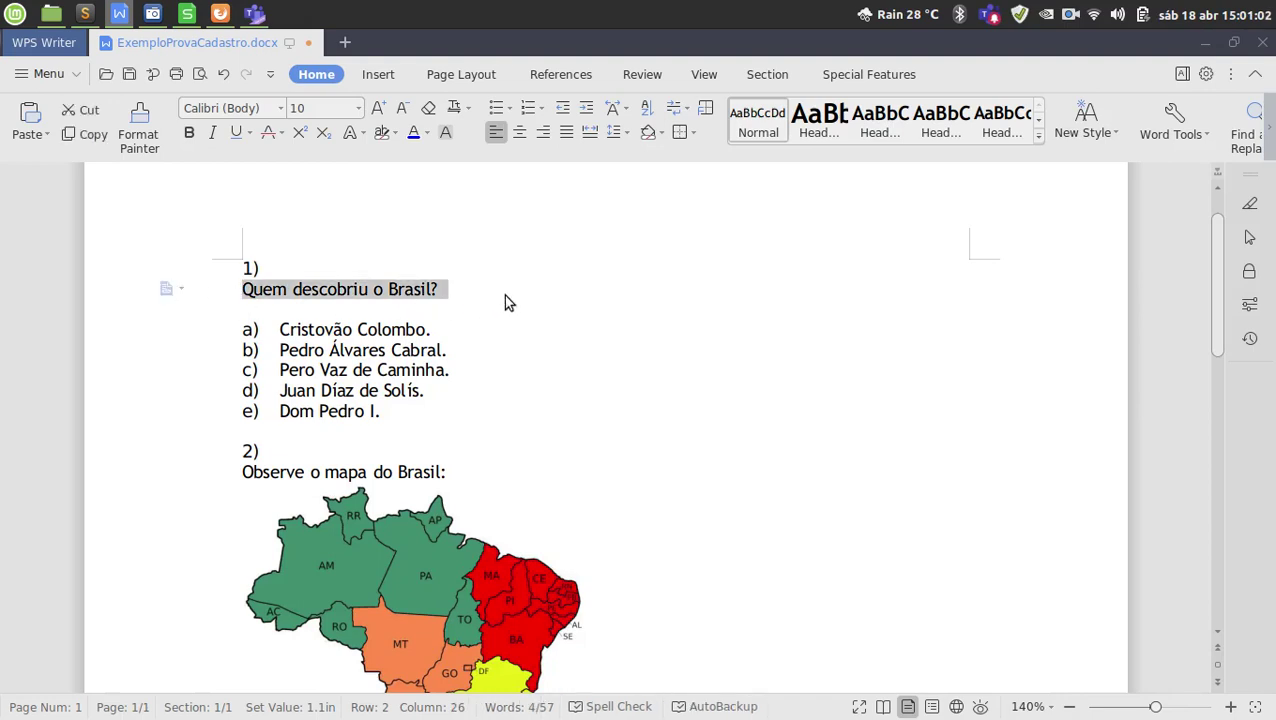
pyautogui.hotkey('alt', 'Tab')
# Paste 'Quem descobriu o Brasil?' as question 1's title, then select its five answers in the document.
pyautogui.click(421, 367)
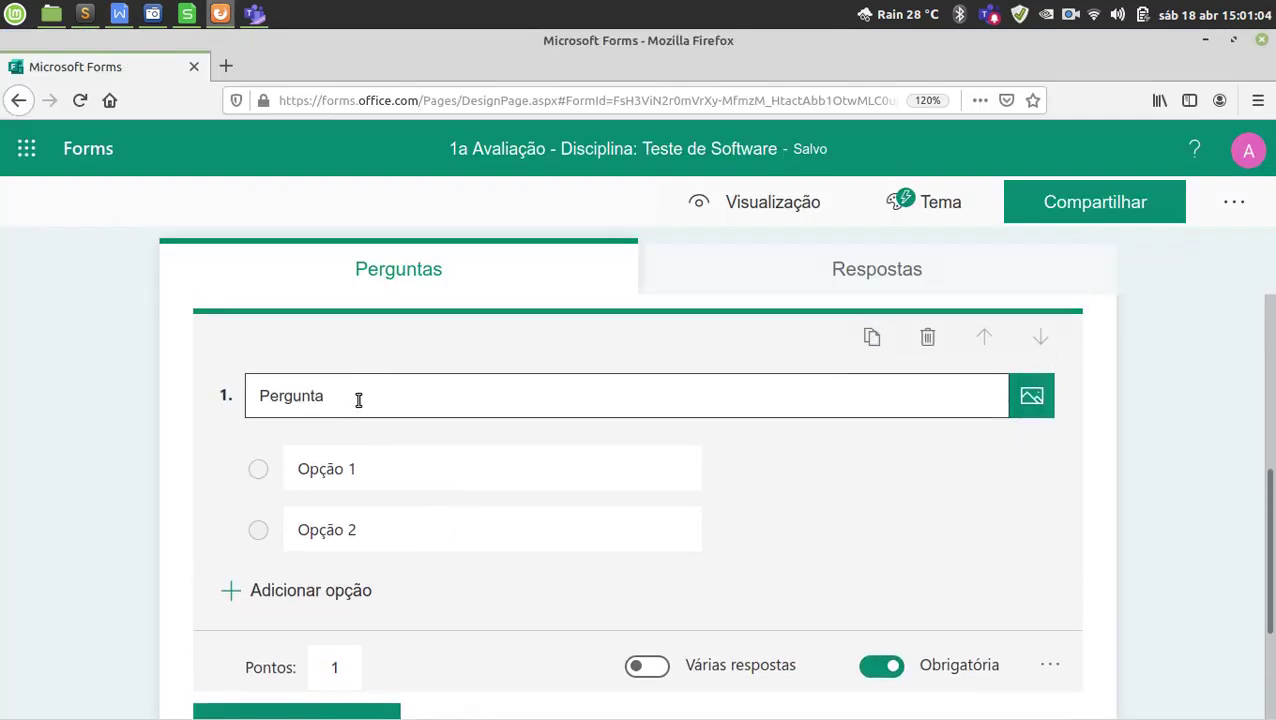
pyautogui.hotkey('ctrl', 'a')
pyautogui.hotkey('ctrl', 'v')
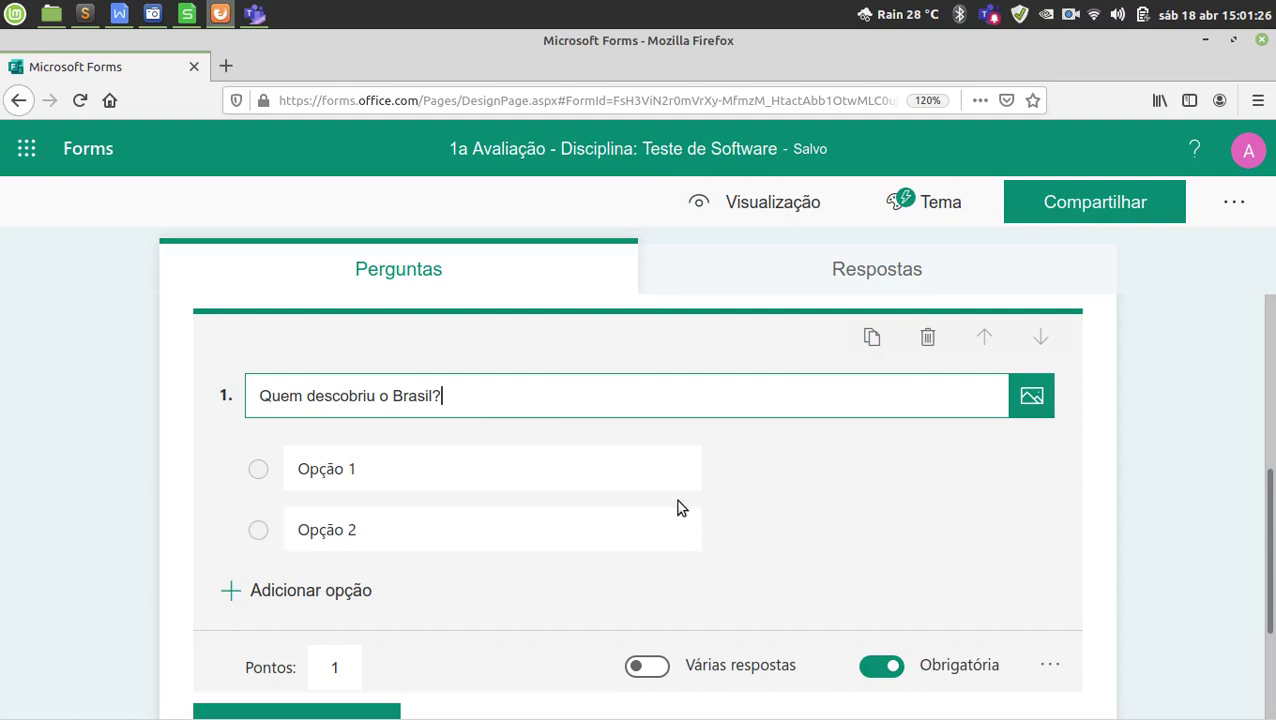
pyautogui.hotkey('alt', 'Tab')
pyautogui.moveTo(194, 421); pyautogui.dragTo(198, 345)
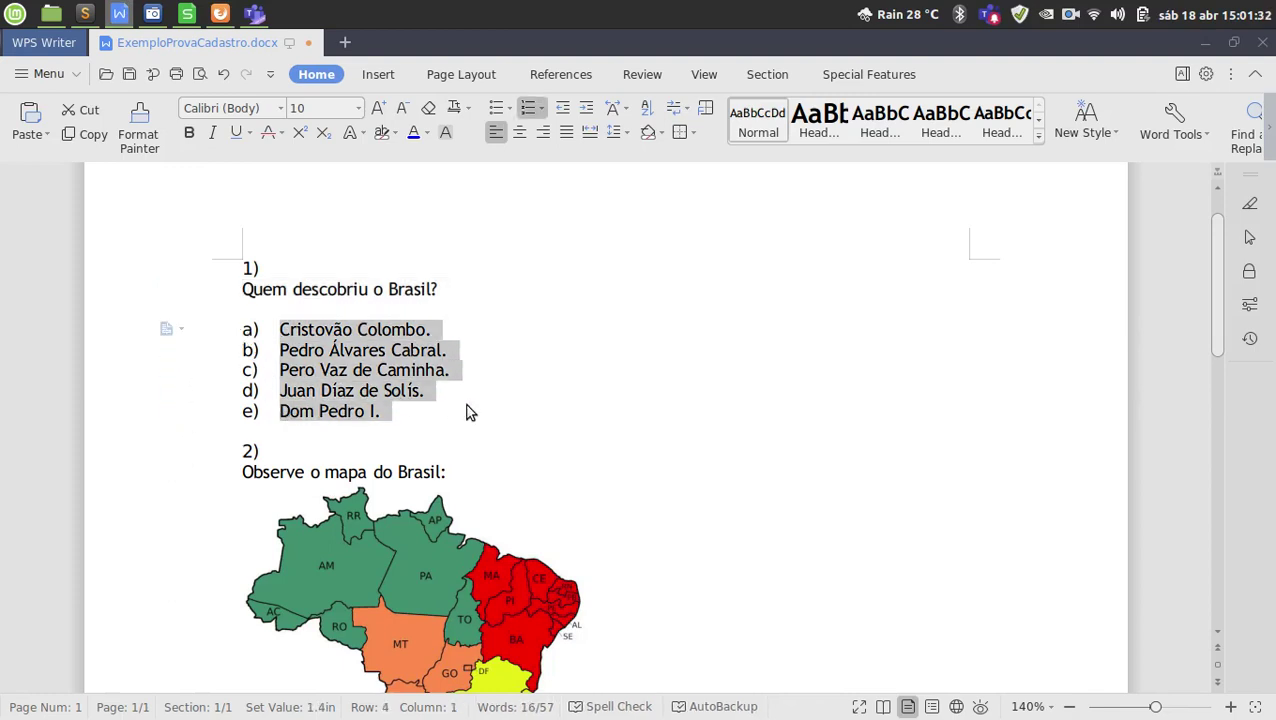
# Delete Opção 2 and paste the five answers over Opção 1 in question 1.
pyautogui.hotkey('alt', 'Tab')
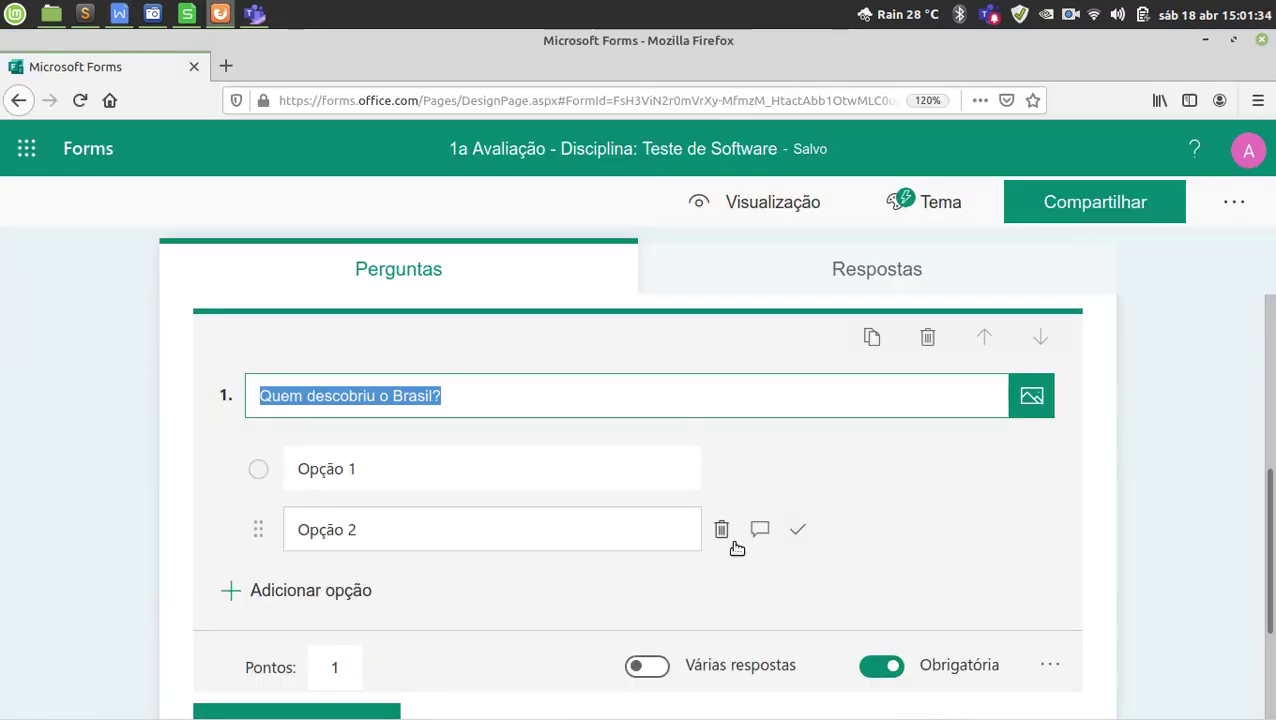
pyautogui.click(723, 531)
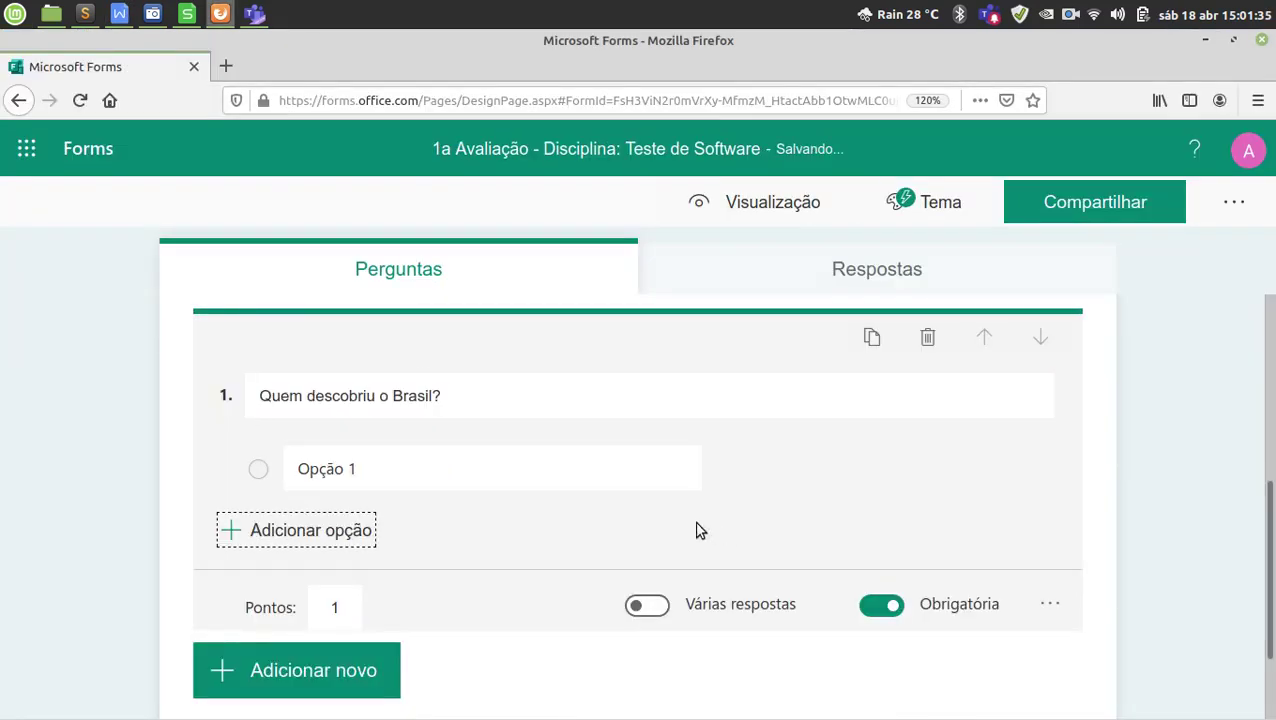
pyautogui.click(446, 463)
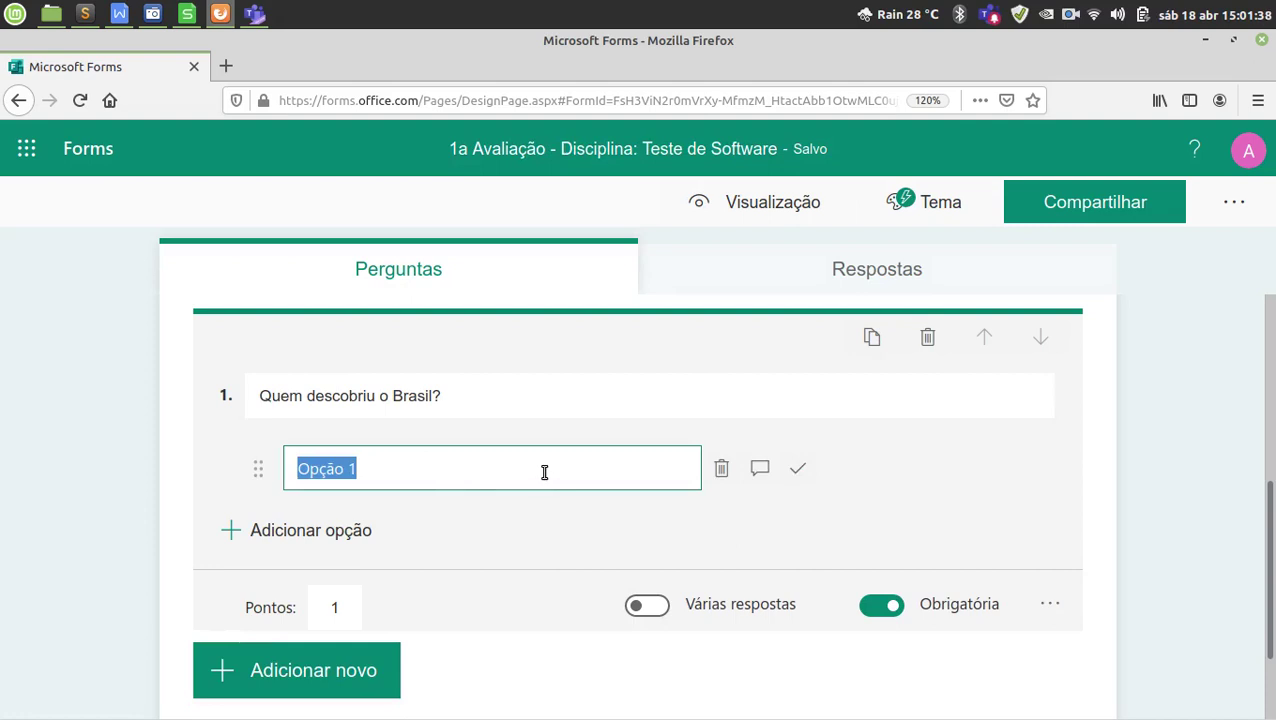
pyautogui.hotkey('ctrl', 'v')
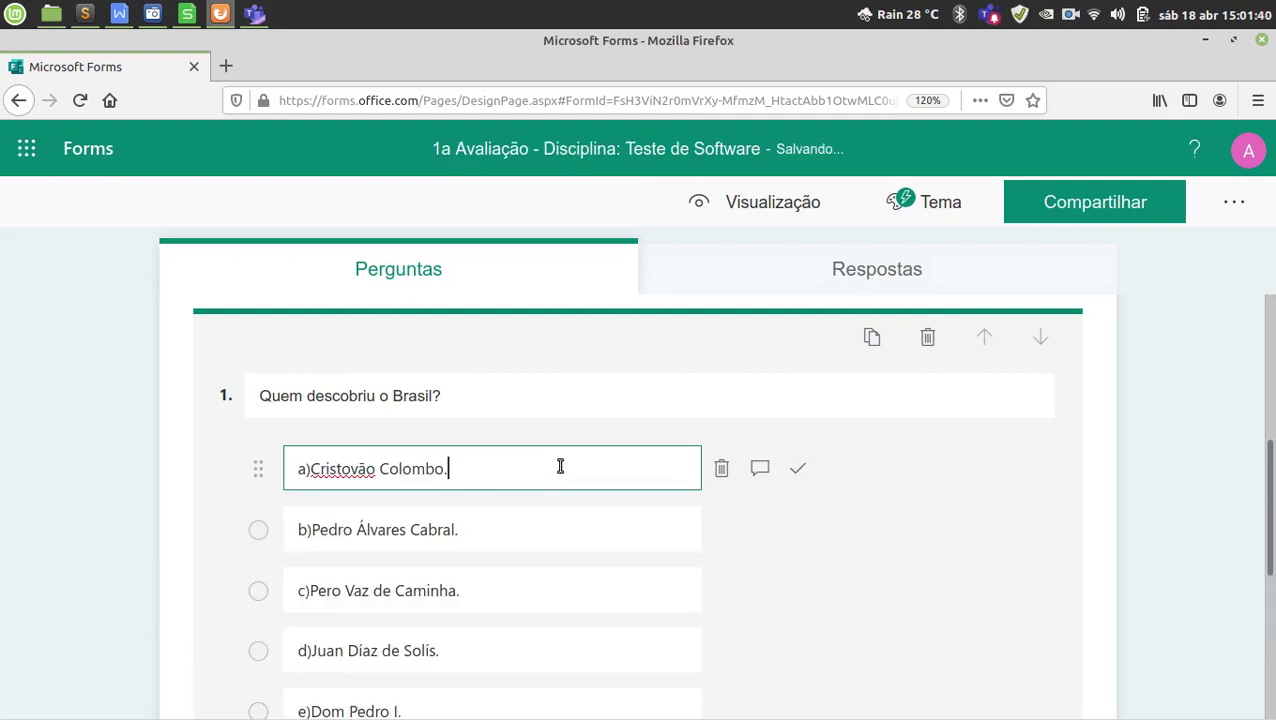
pyautogui.scroll(-2, 560, 466)
# Go through the pasted options a) to e) to check each answer's text.
pyautogui.click(496, 408)
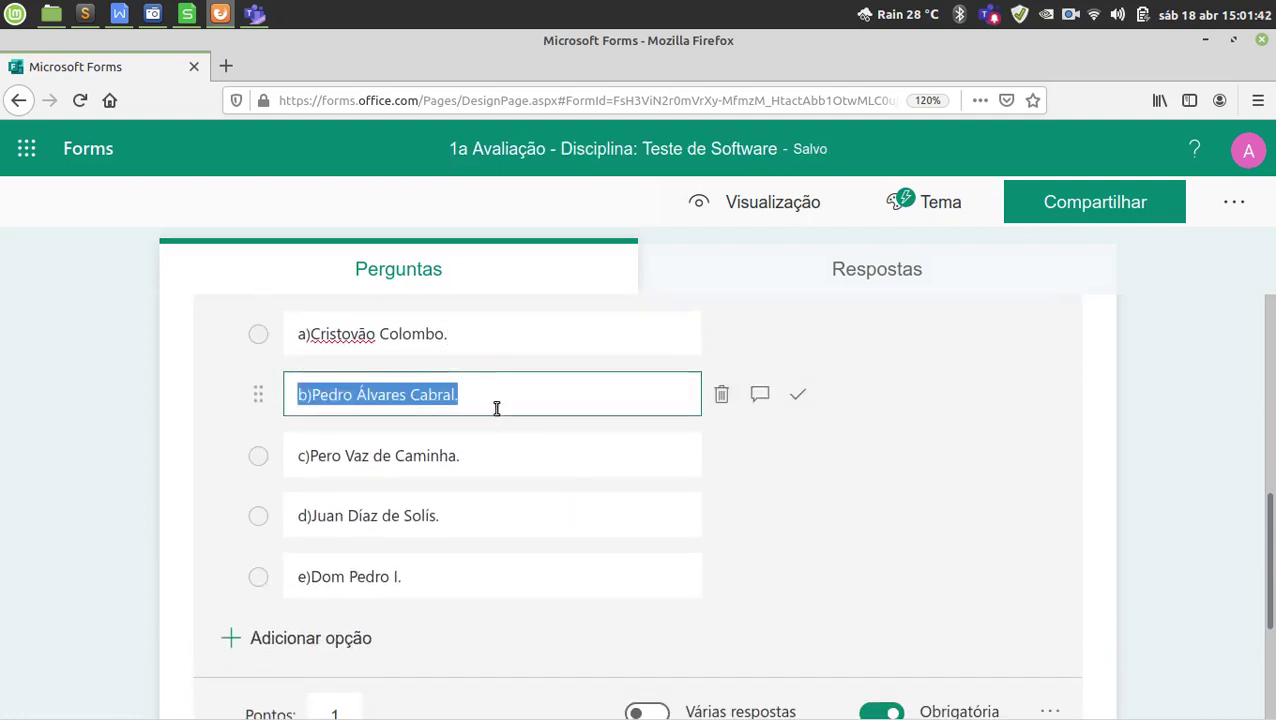
pyautogui.click(490, 450)
pyautogui.click(490, 498)
pyautogui.click(461, 586)
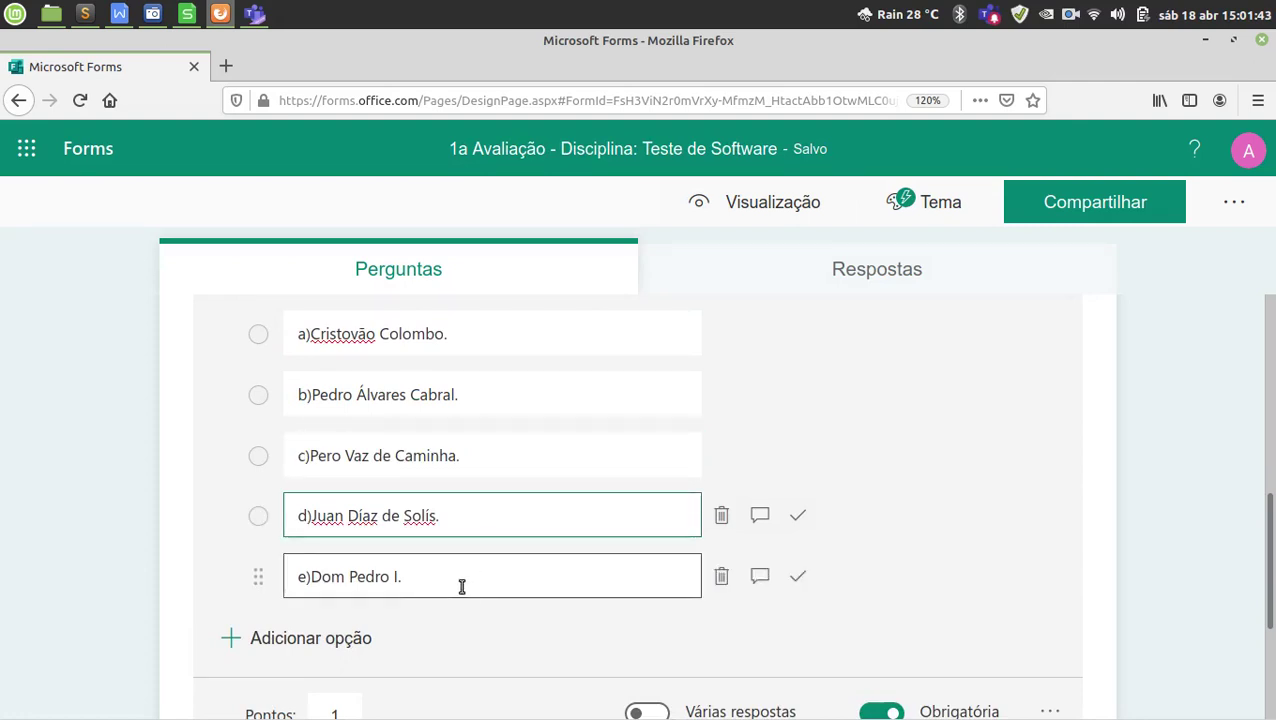
pyautogui.click(477, 522)
pyautogui.click(481, 458)
pyautogui.click(443, 514)
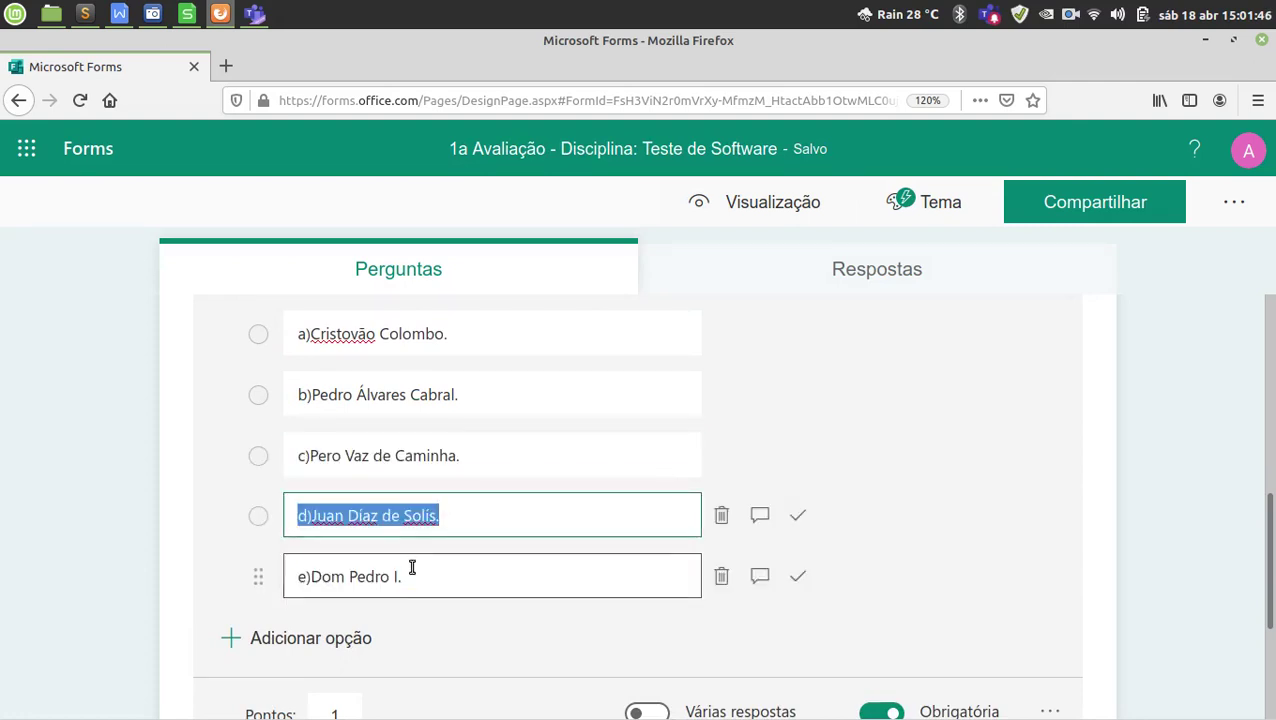
pyautogui.click(412, 568)
pyautogui.click(419, 515)
pyautogui.click(421, 452)
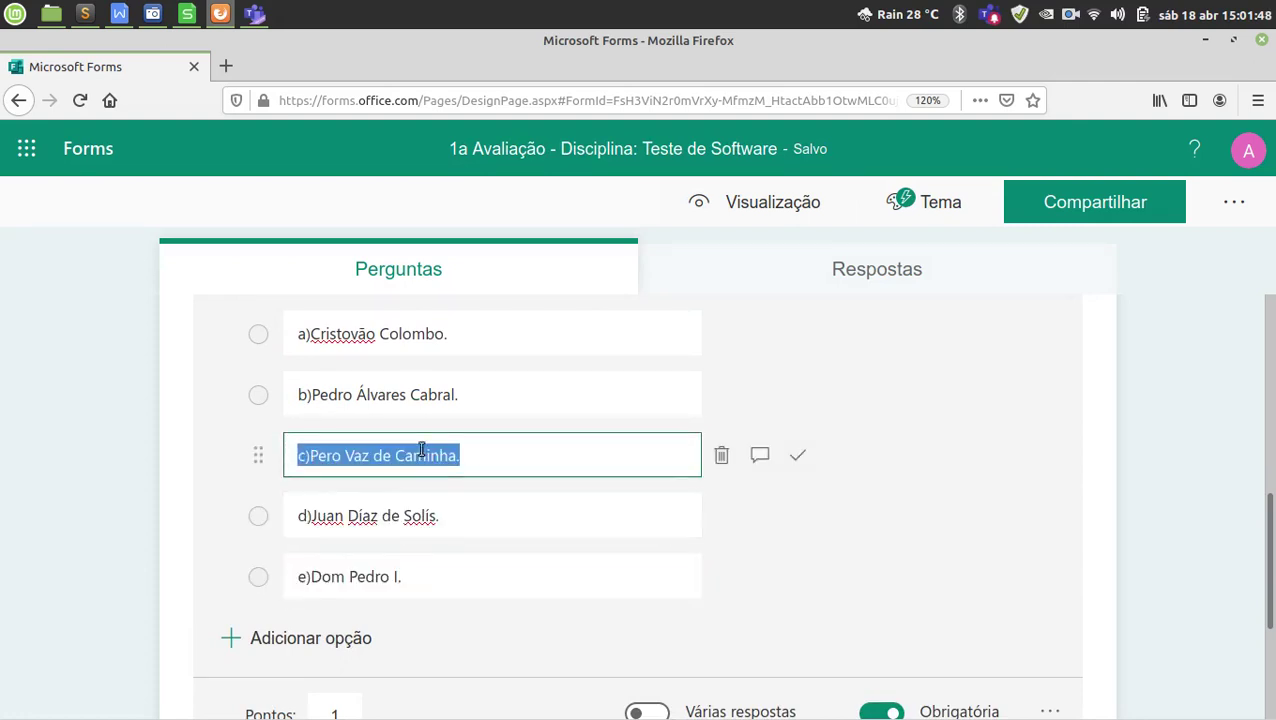
pyautogui.click(390, 394)
pyautogui.scroll(2, 390, 398)
pyautogui.click(327, 400)
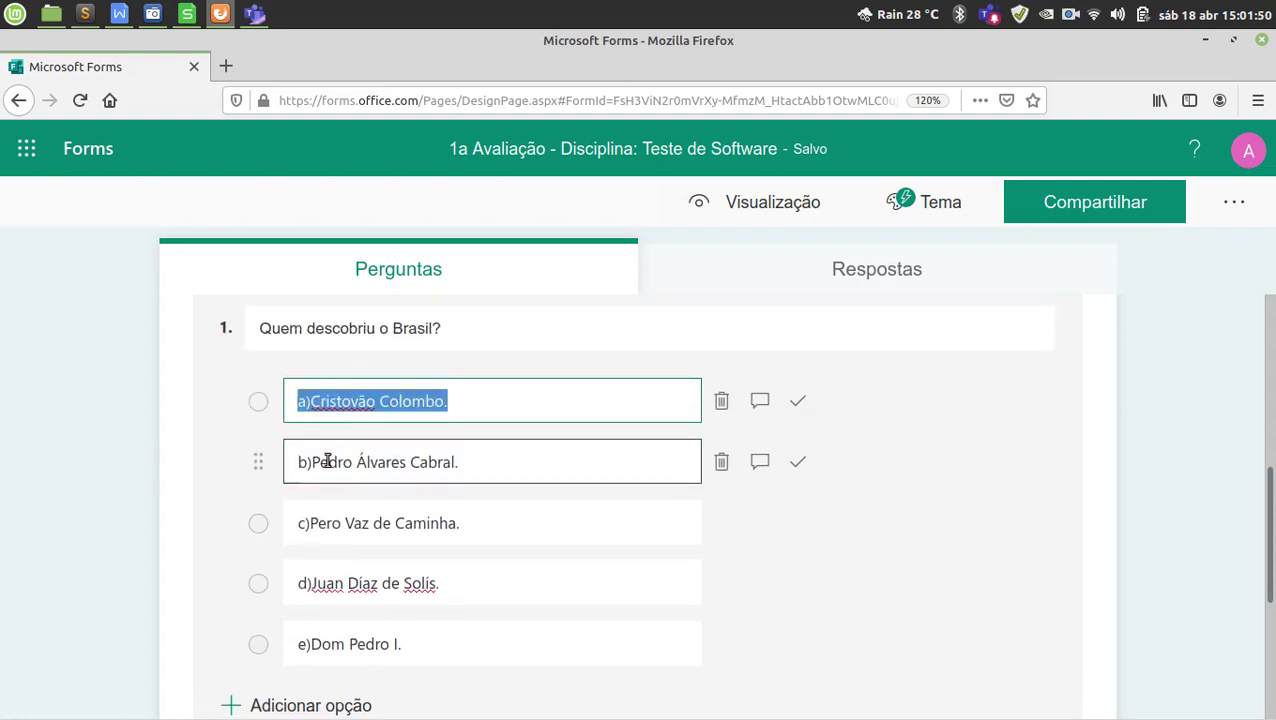
pyautogui.click(327, 461)
pyautogui.click(322, 521)
pyautogui.click(336, 584)
pyautogui.click(330, 644)
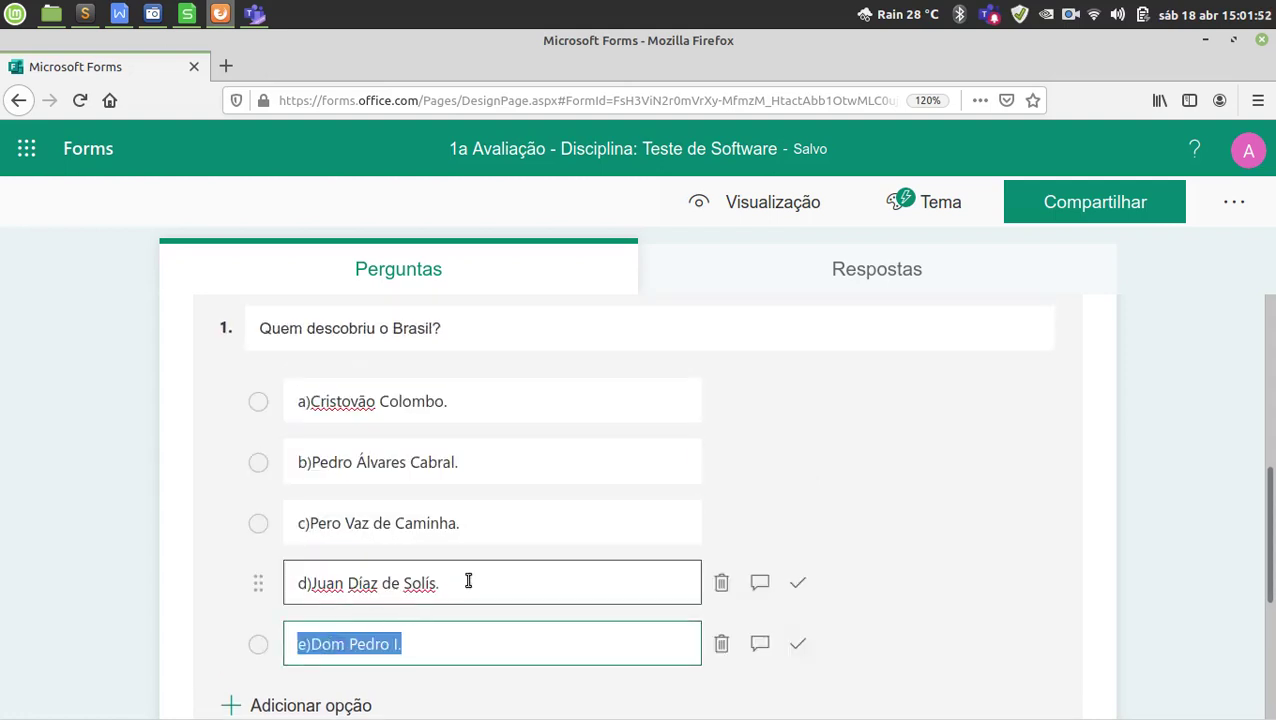
pyautogui.scroll(-1, 476, 578)
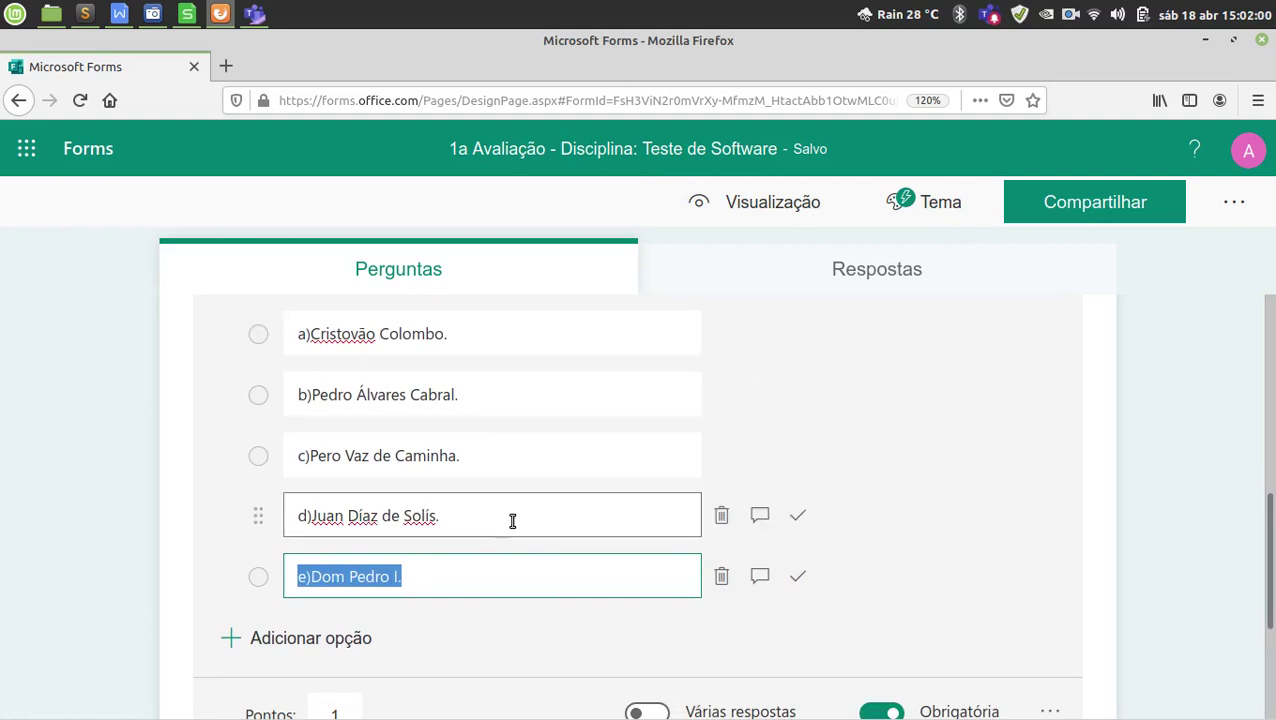
pyautogui.scroll(1, 478, 503)
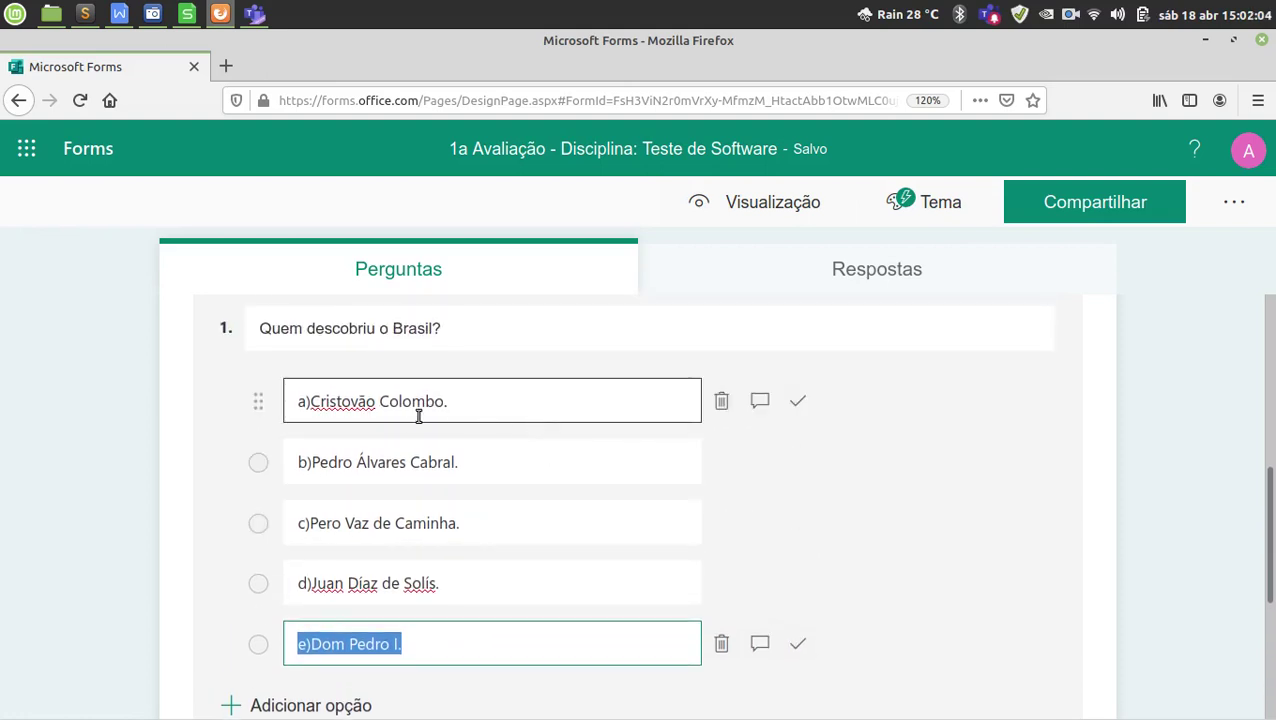
# Delete options a) through d) from question 1, leaving only the last option.
pyautogui.click(720, 405)
pyautogui.click(720, 405)
pyautogui.click(721, 405)
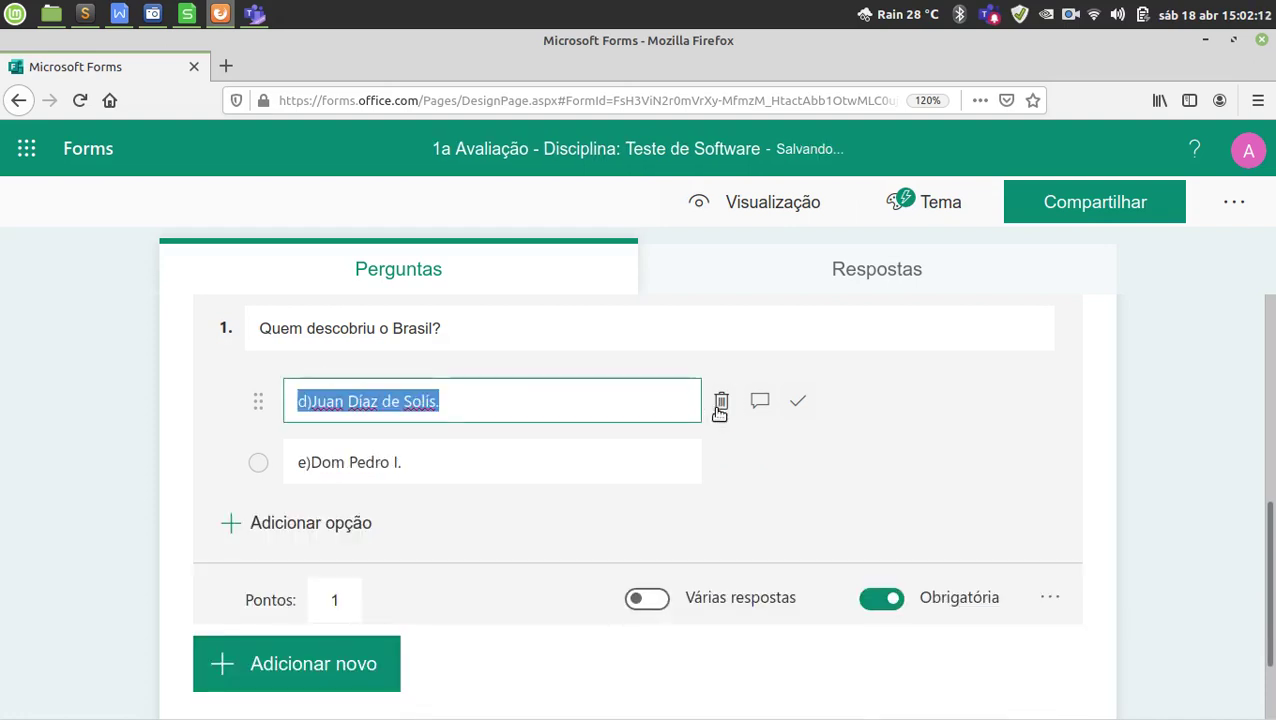
pyautogui.click(722, 403)
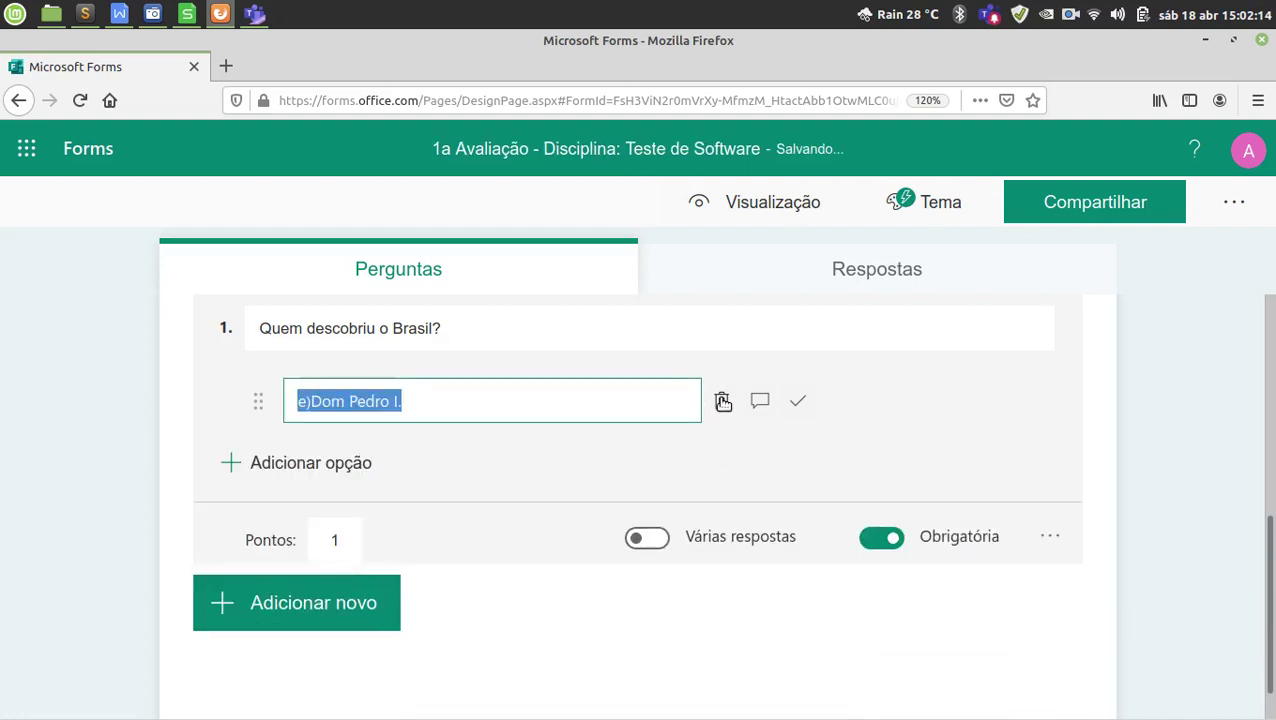
# Turn off Numbering on the five answers in the exam document to drop the a)–e) letters.
pyautogui.hotkey('alt', 'Tab')
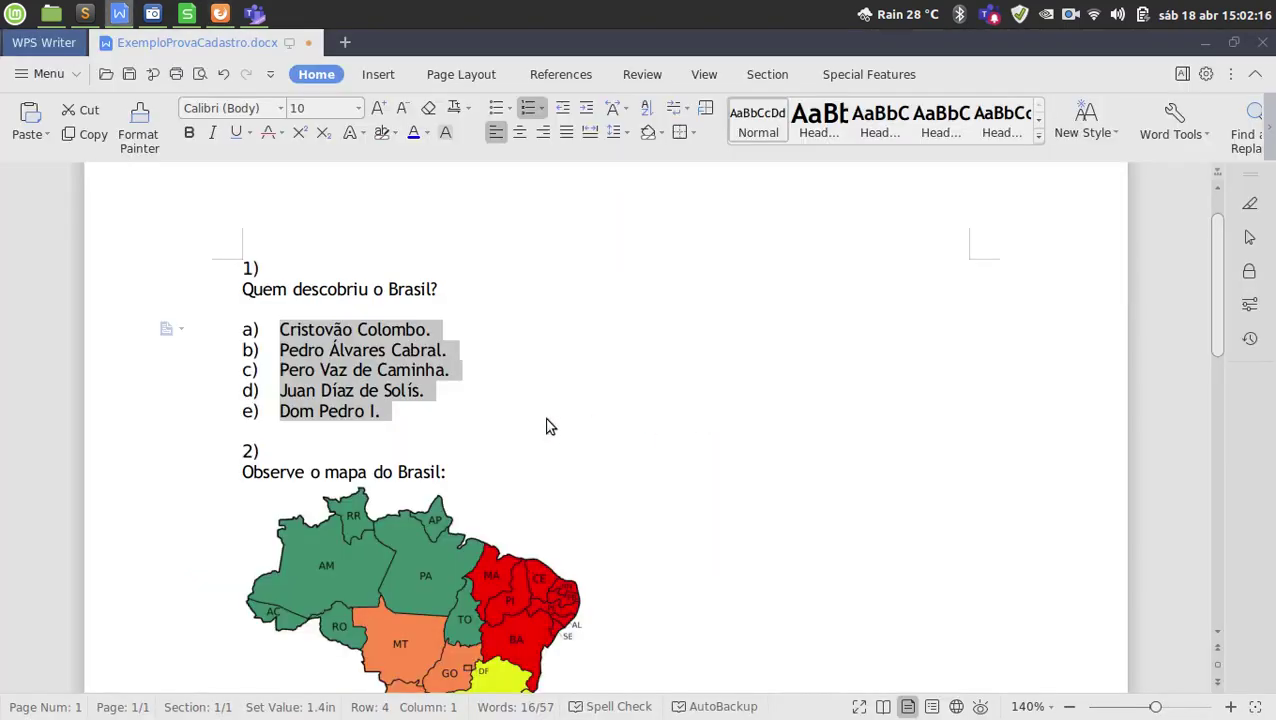
pyautogui.click(528, 112)
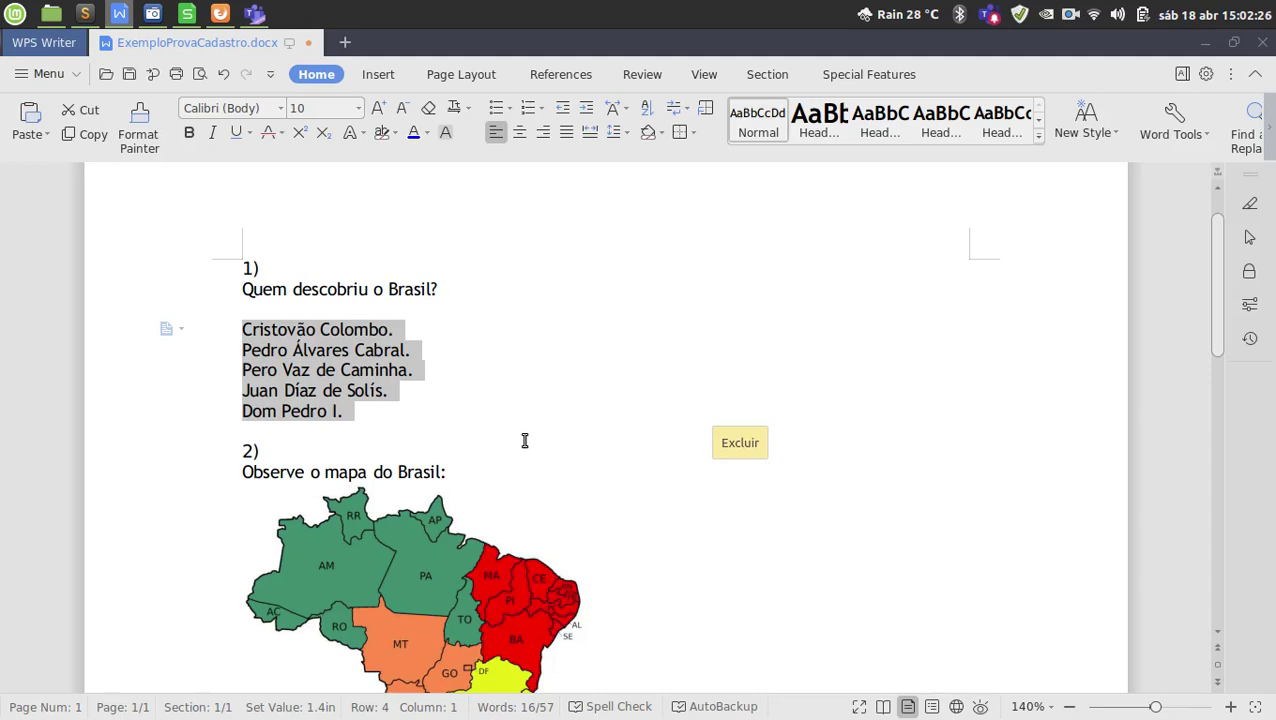
pyautogui.hotkey('alt', 'Tab')
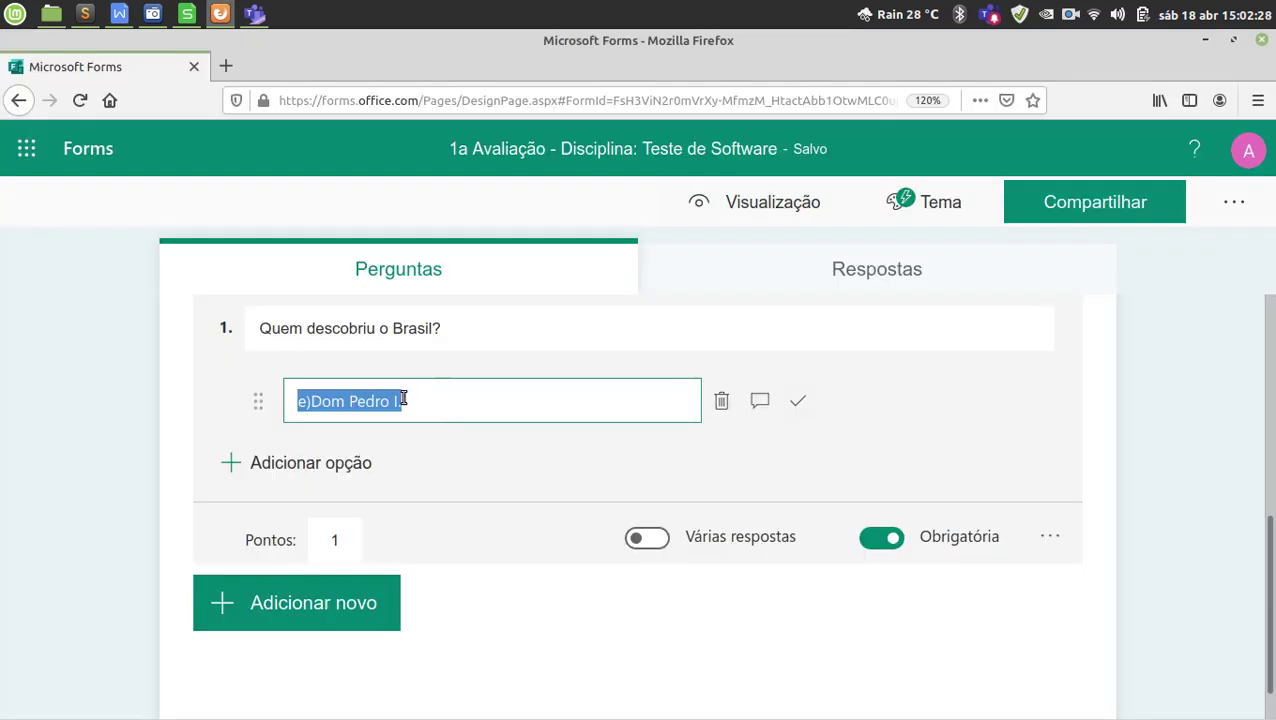
pyautogui.press('BackSpace')
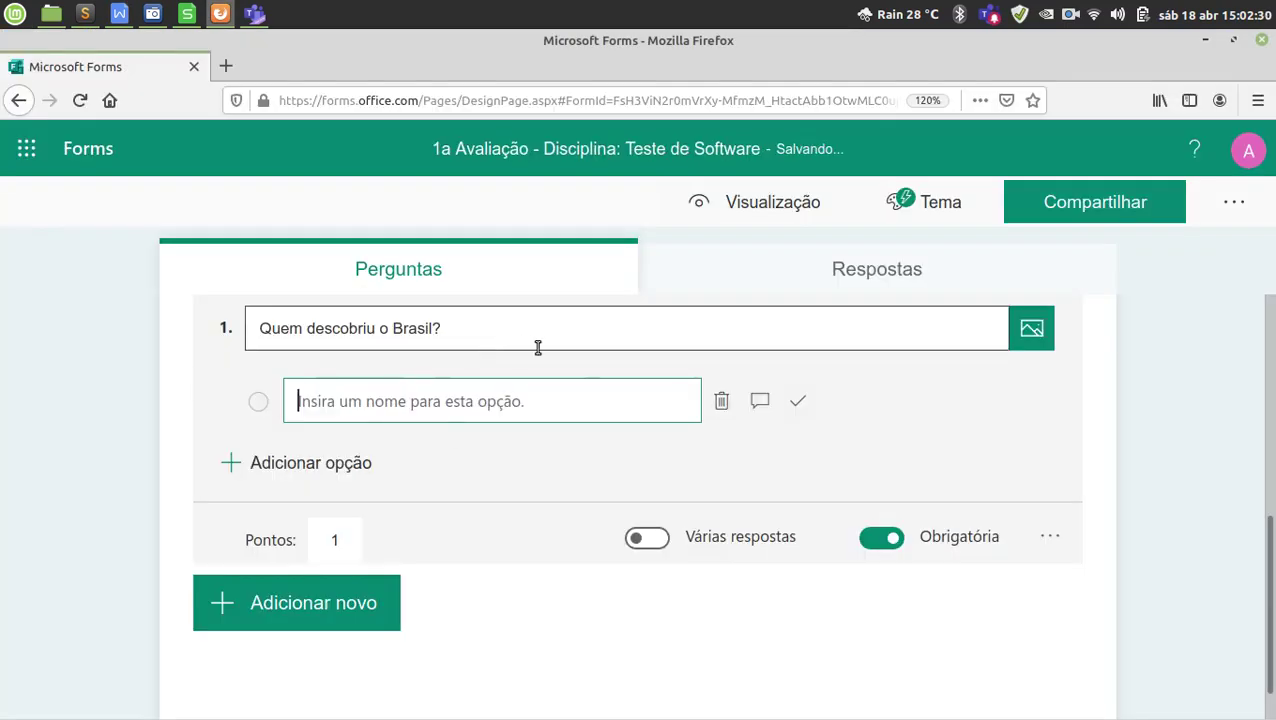
pyautogui.write('Cristovão Colombo. Pedro Álvares Cabral. Pero Vaz de Caminha. Juan Díaz de Solís. Dom Pedro I.')
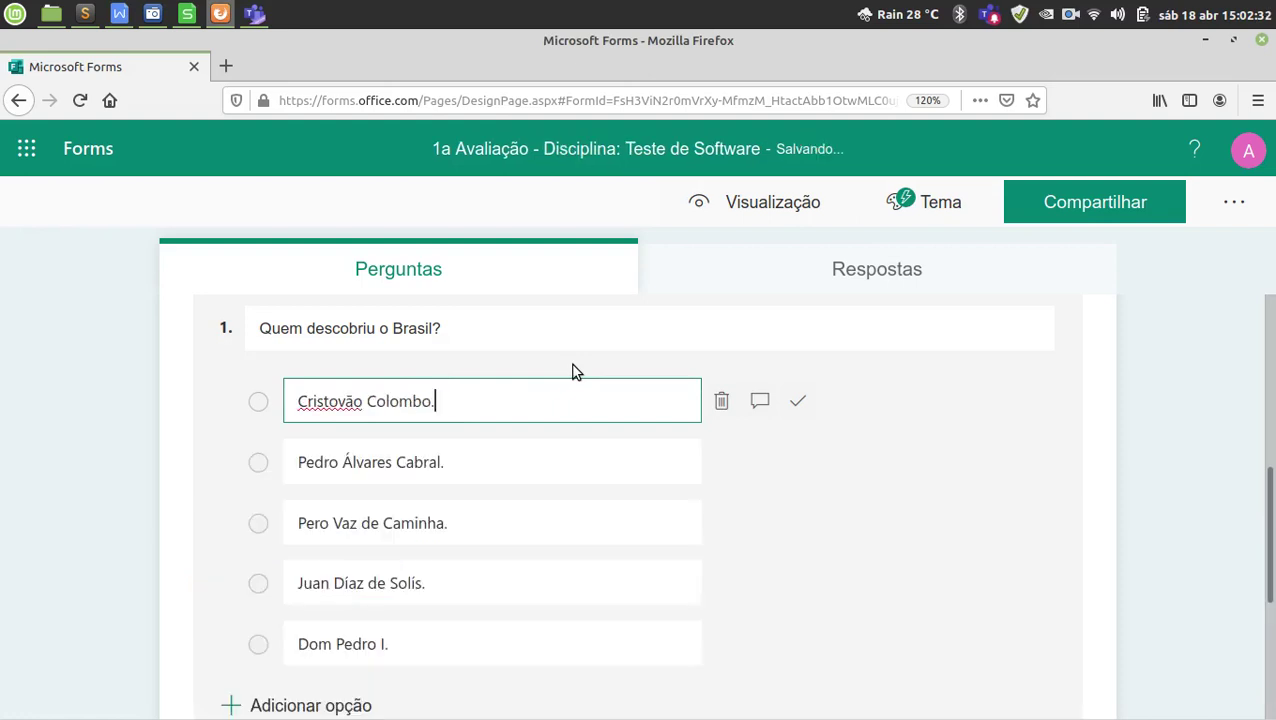
pyautogui.click(496, 460)
pyautogui.hotkey('alt', 'Tab')
pyautogui.click(325, 333)
pyautogui.click(284, 390)
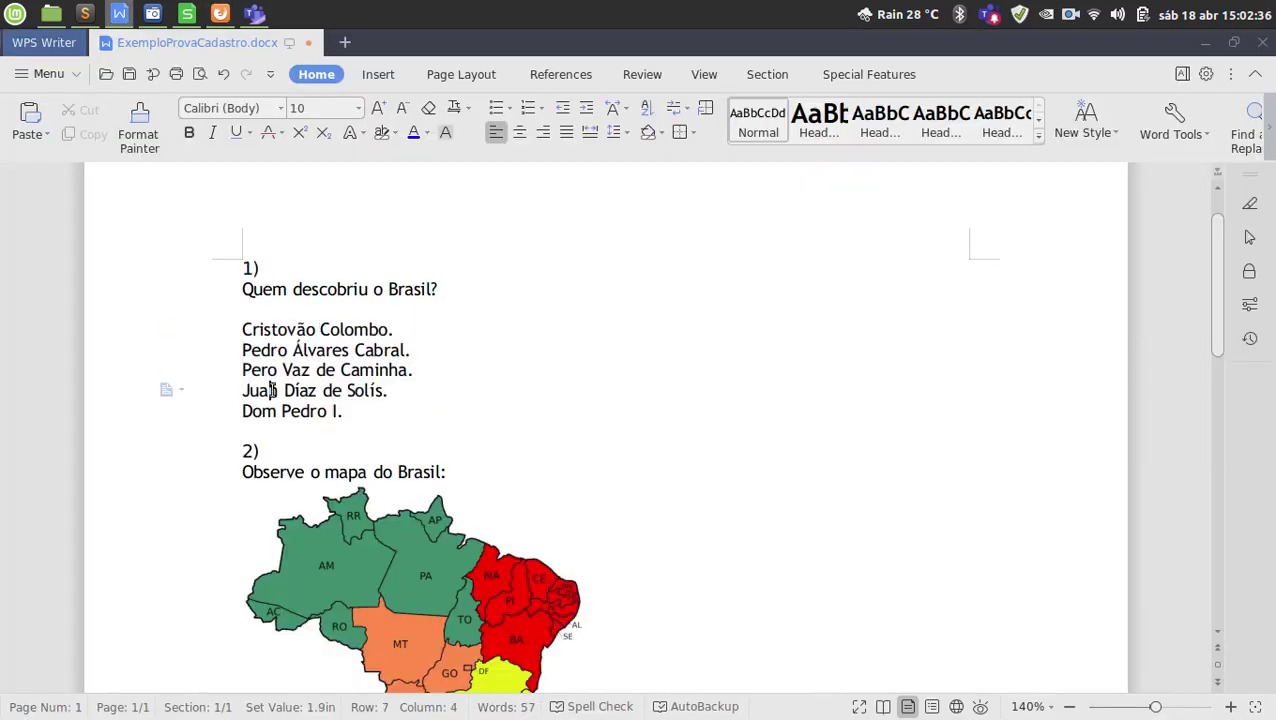
pyautogui.hotkey('alt', 'Tab')
pyautogui.click(470, 412)
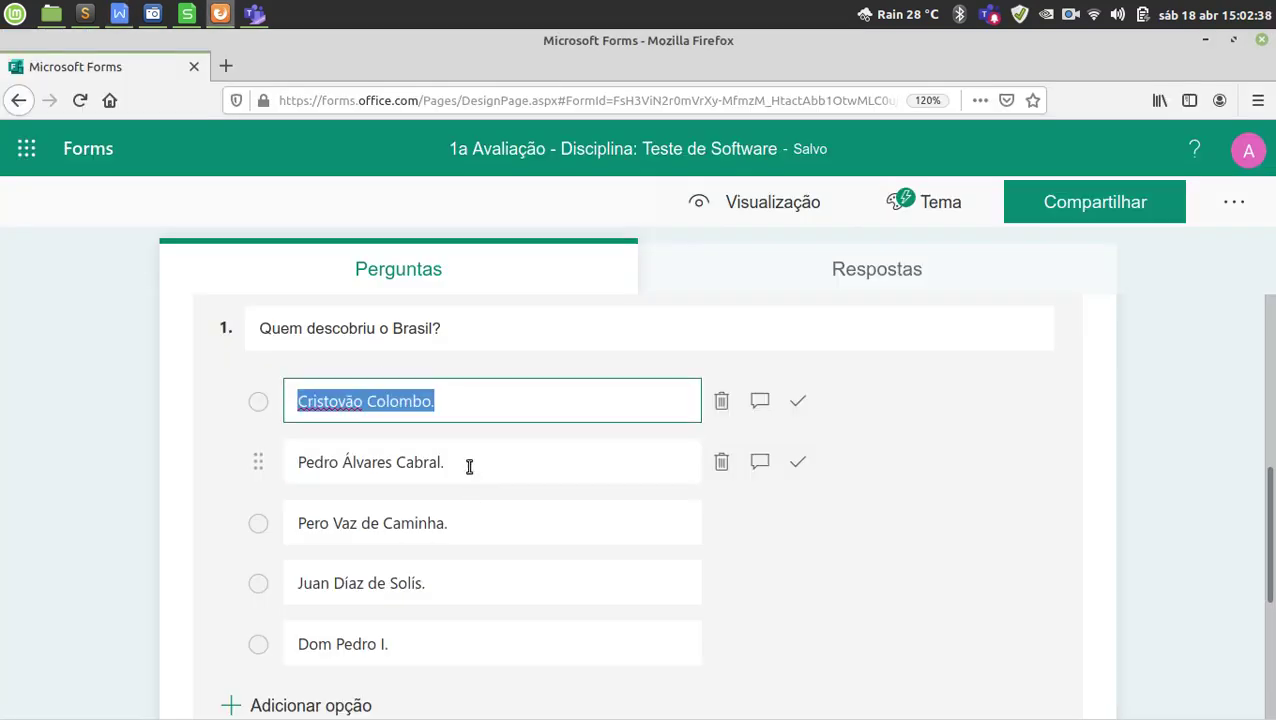
pyautogui.click(470, 467)
pyautogui.click(478, 524)
pyautogui.click(473, 589)
pyautogui.click(464, 632)
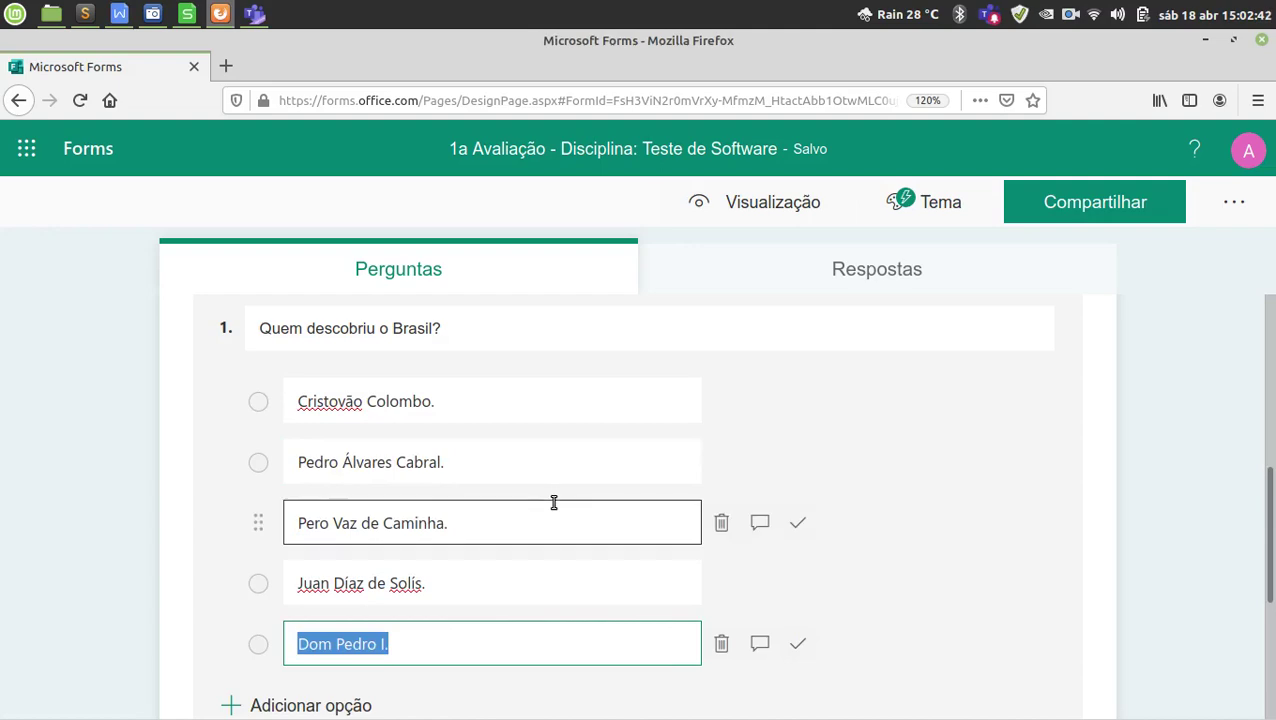
pyautogui.scroll(-1, 515, 472)
pyautogui.hotkey('alt', 'Tab')
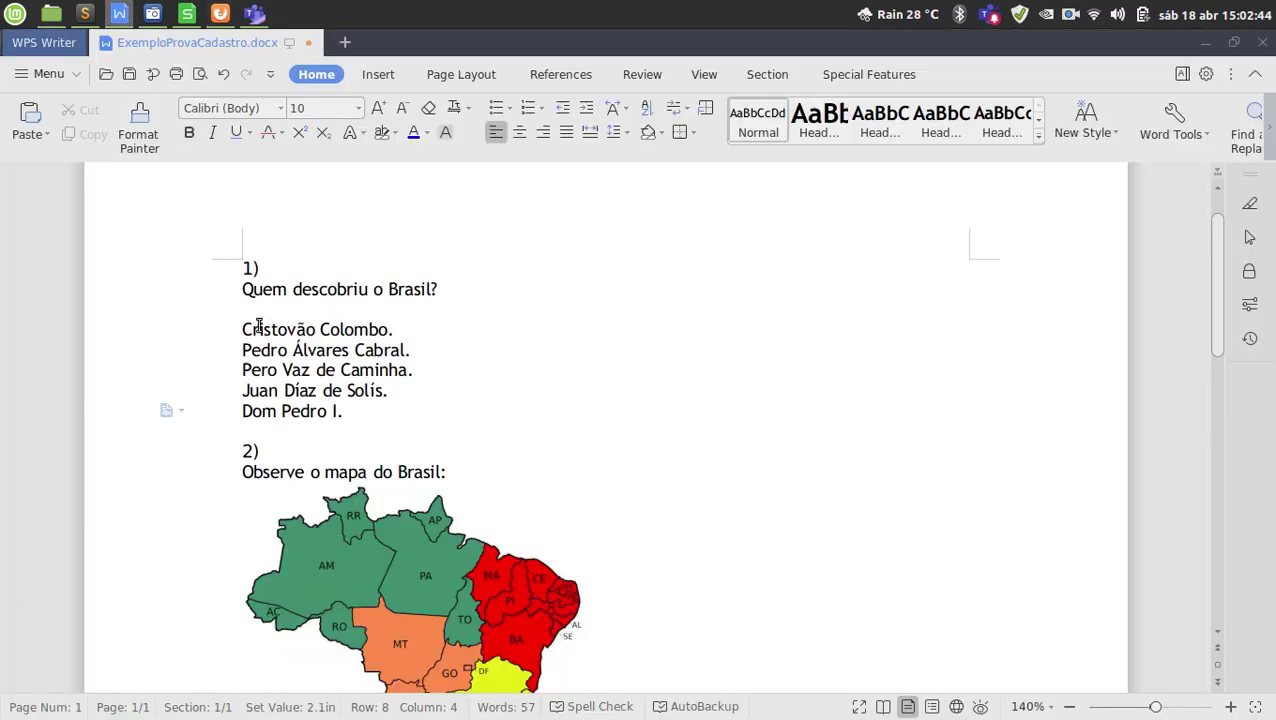
pyautogui.moveTo(238, 330); pyautogui.dragTo(396, 332)
pyautogui.hotkey('alt', 'Tab')
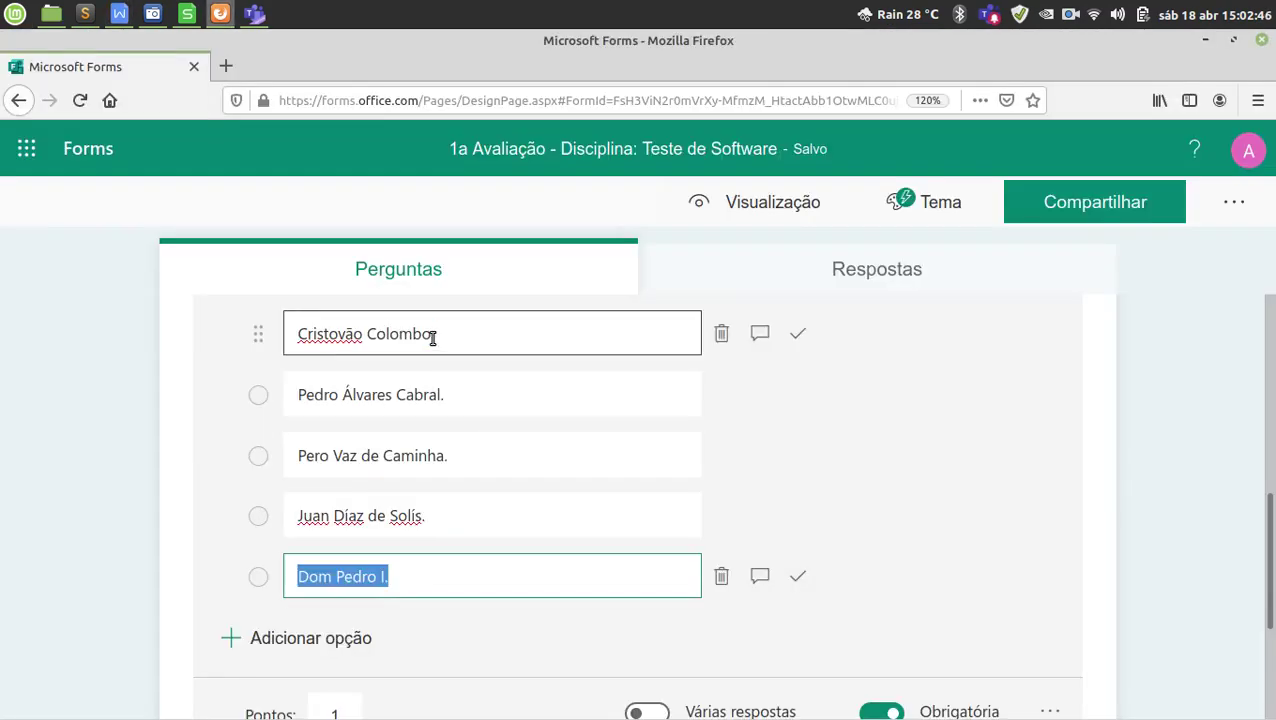
pyautogui.click(340, 334)
pyautogui.hotkey('alt', 'Tab')
pyautogui.moveTo(292, 348); pyautogui.dragTo(345, 348)
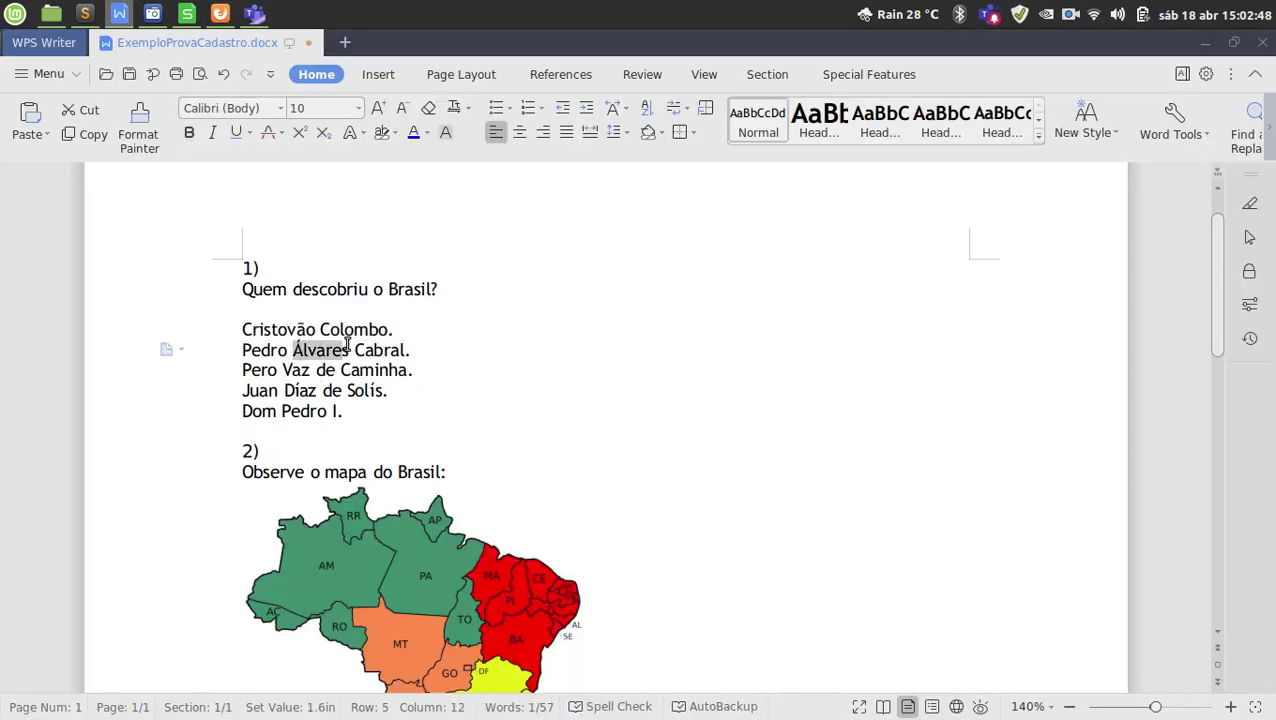
pyautogui.hotkey('alt', 'Tab')
pyautogui.click(381, 386)
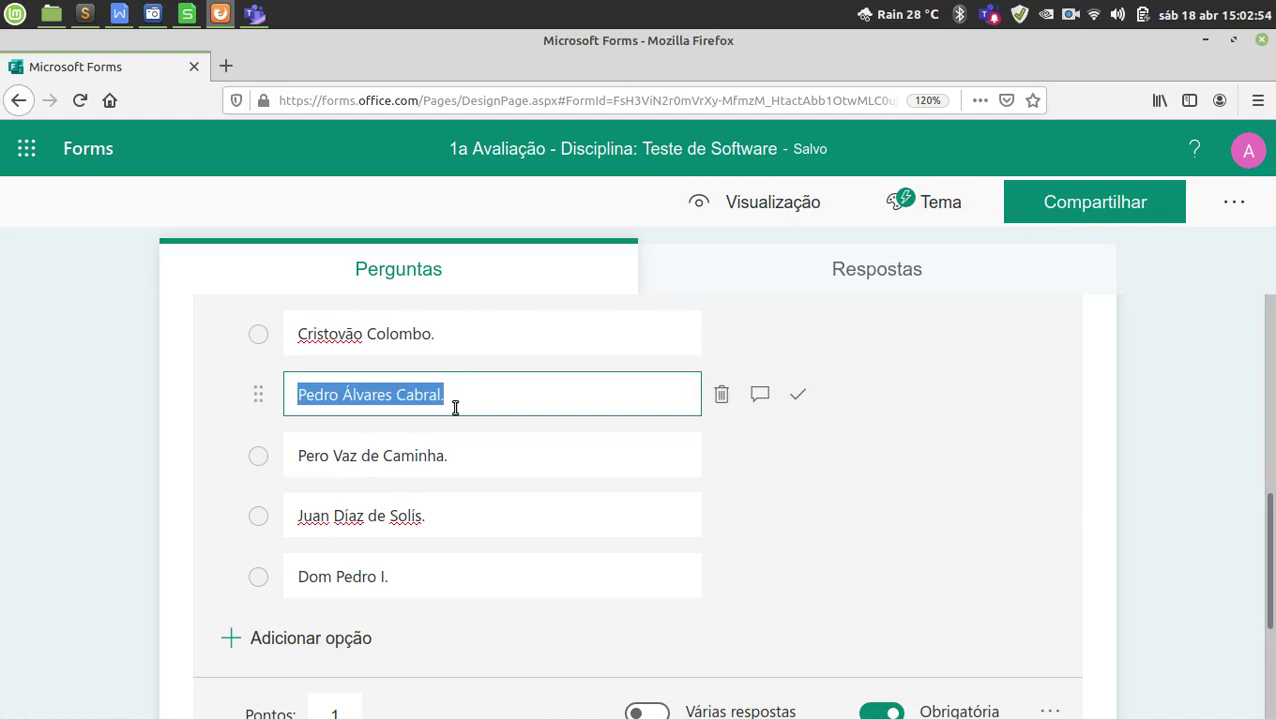
pyautogui.click(467, 401)
pyautogui.scroll(1, 535, 411)
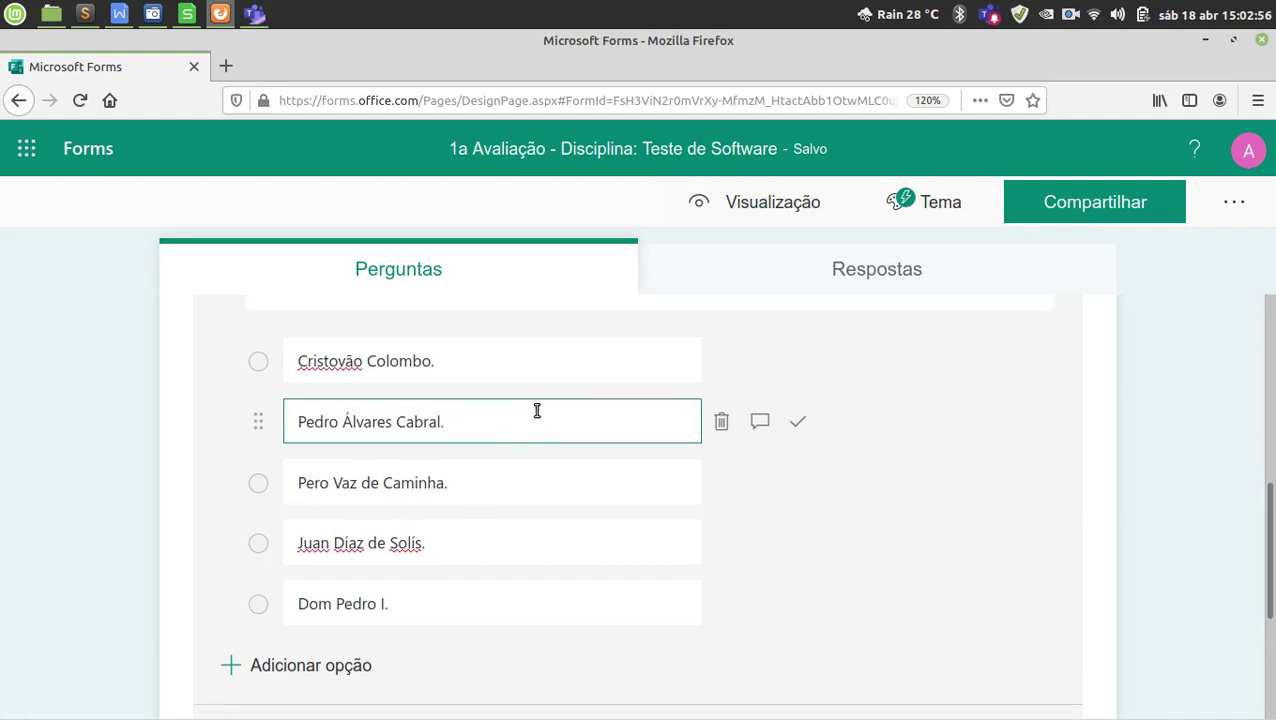
pyautogui.click(501, 401)
pyautogui.click(487, 458)
pyautogui.hotkey('alt', 'Tab')
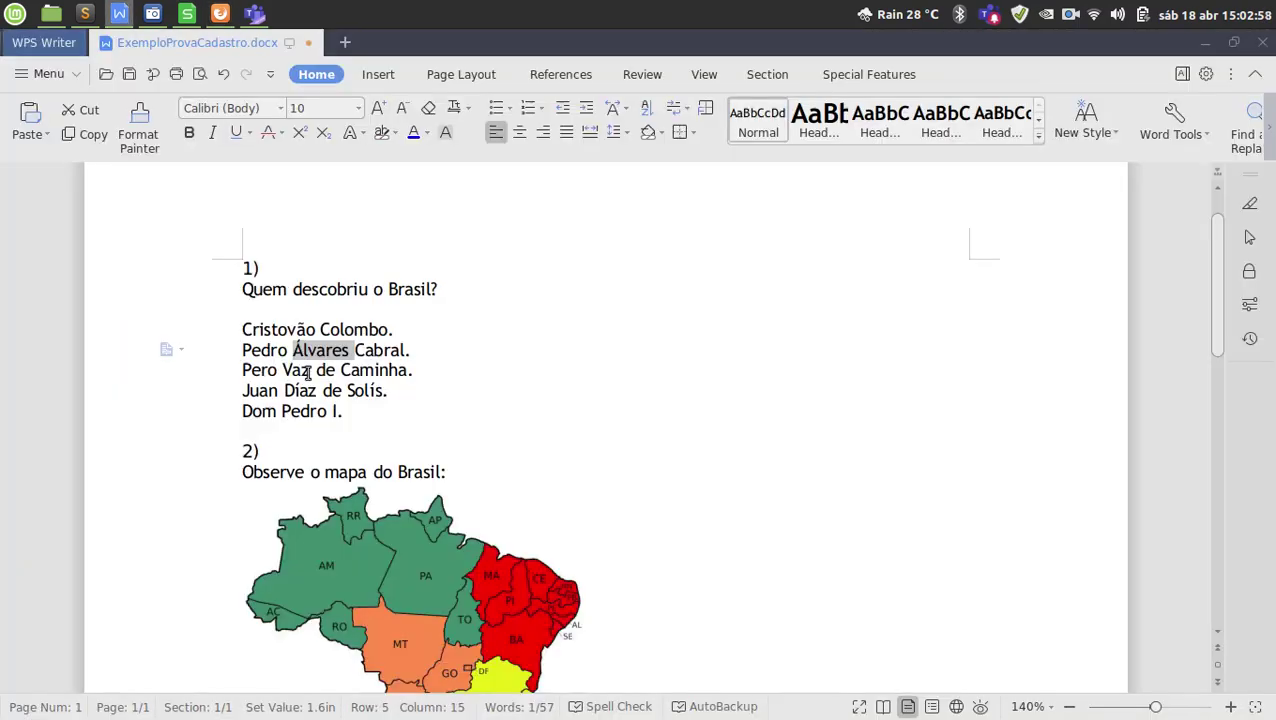
pyautogui.click(260, 348)
pyautogui.moveTo(220, 336); pyautogui.dragTo(214, 419)
pyautogui.hotkey('ctrl', 'c')
pyautogui.hotkey('alt', 'Tab')
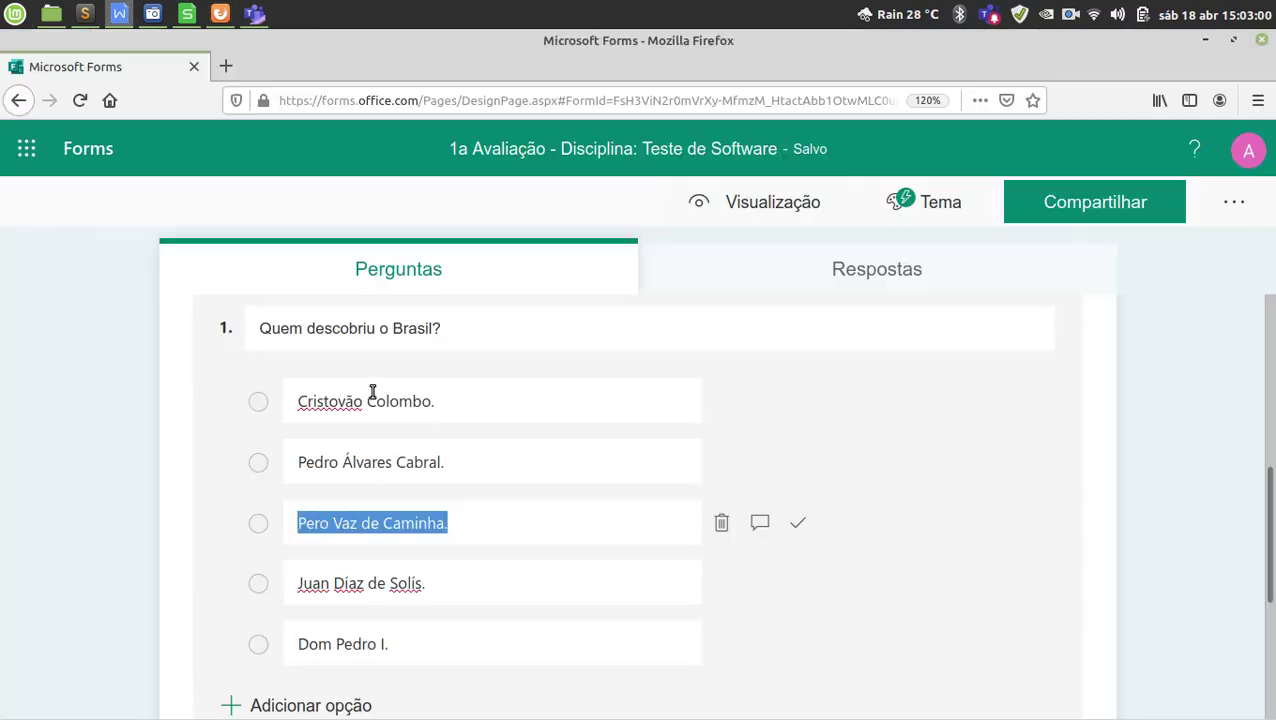
pyautogui.click(458, 411)
pyautogui.click(456, 460)
pyautogui.click(470, 525)
pyautogui.click(456, 577)
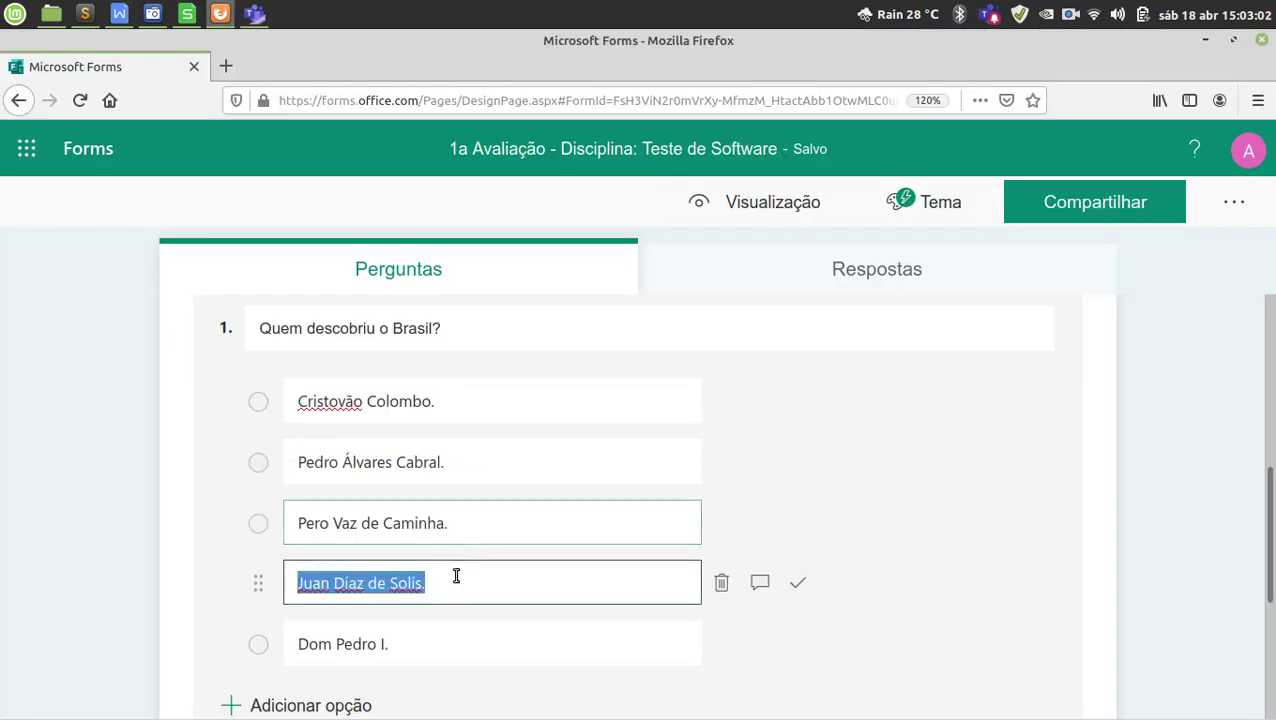
pyautogui.click(444, 640)
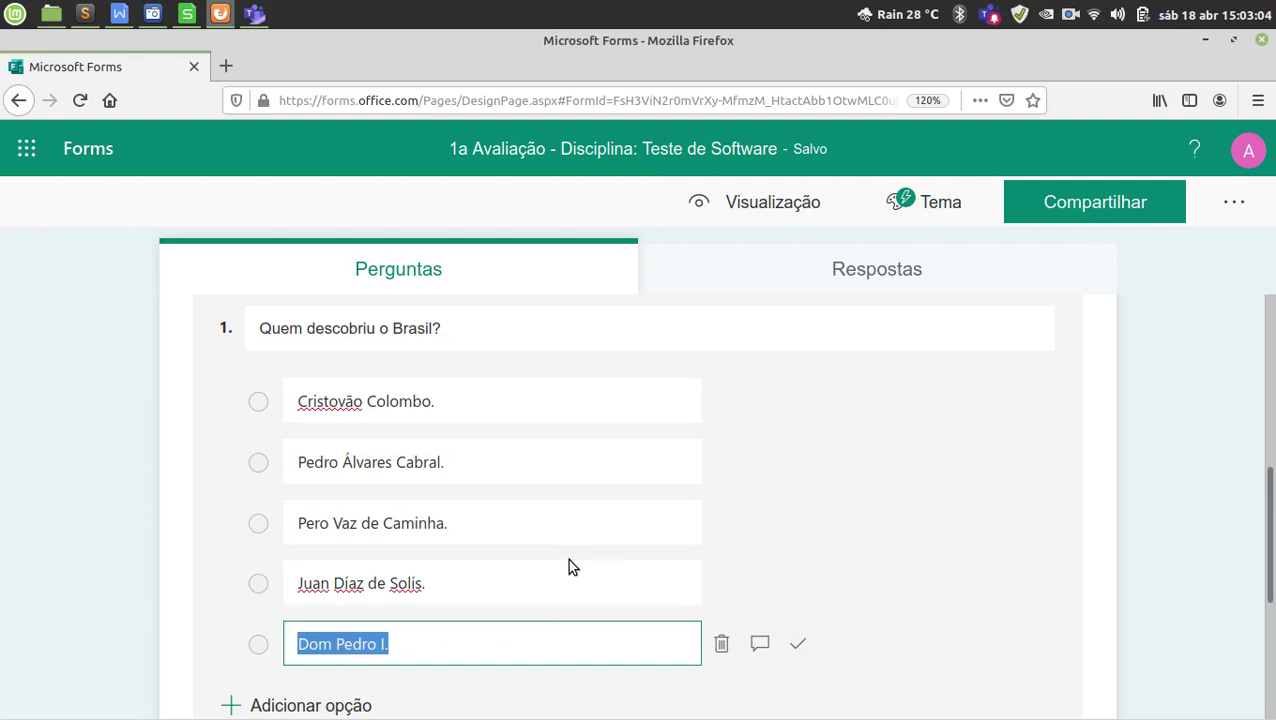
pyautogui.click(557, 464)
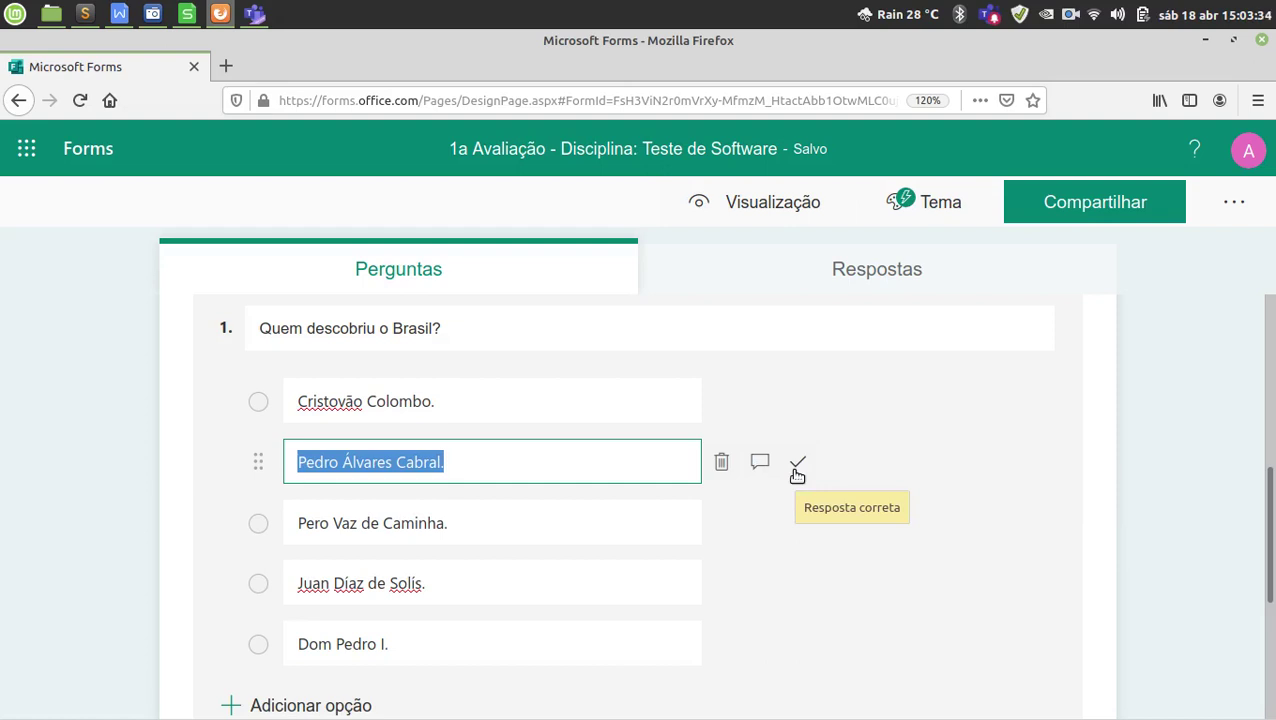
# Mark 'Pedro Álvares Cabral.' as Resposta correta and close question 1's card.
pyautogui.click(797, 468)
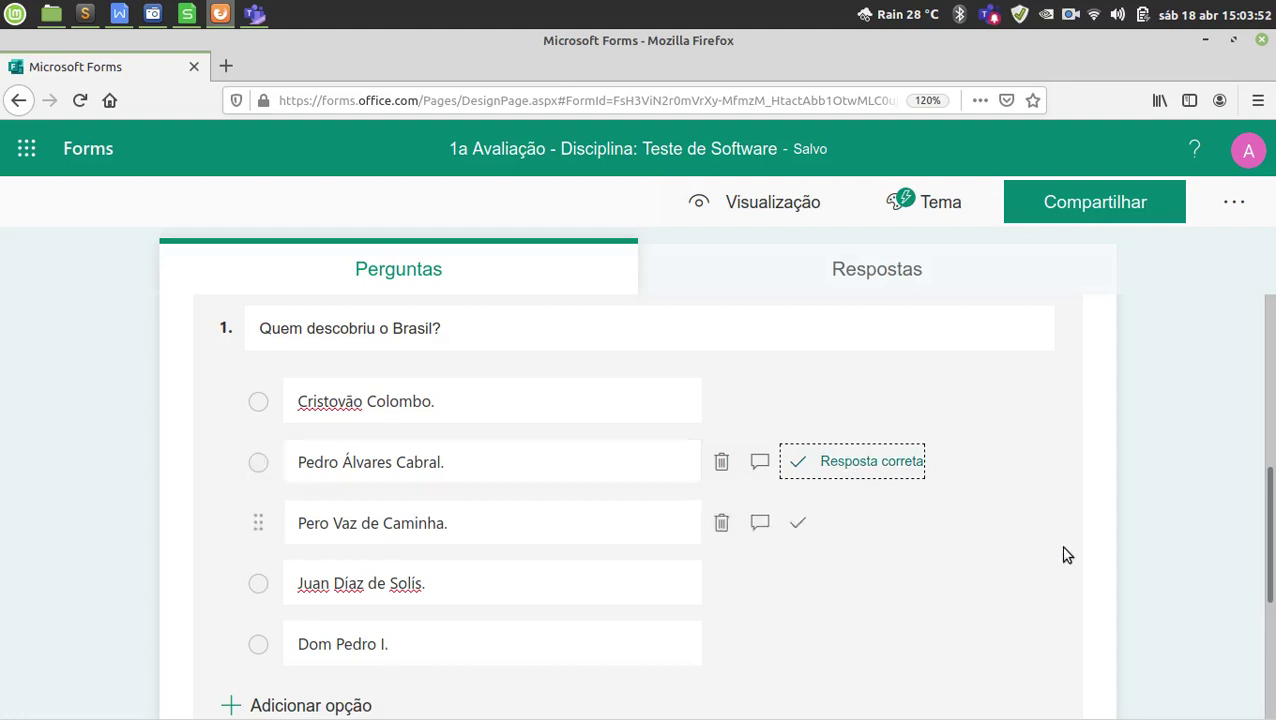
pyautogui.click(1166, 550)
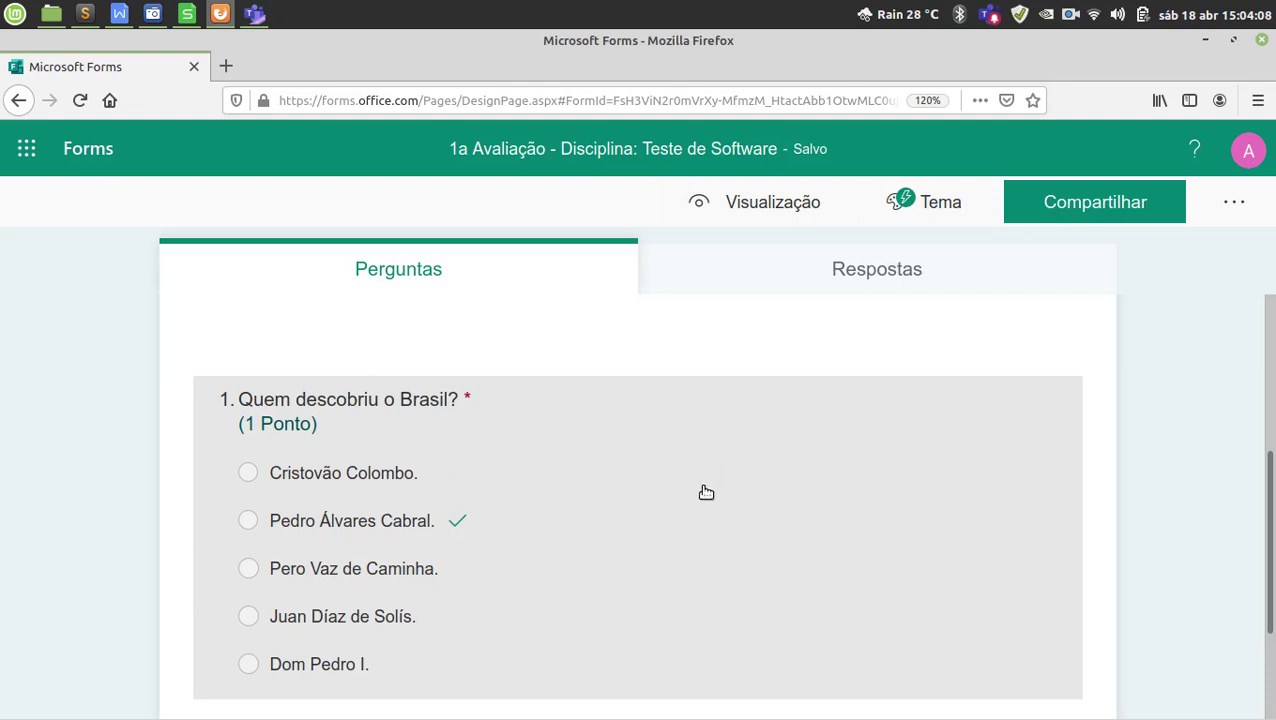
# Reopen question 1 and review its five options, correct answer and 1-point value.
pyautogui.scroll(-1, 700, 503)
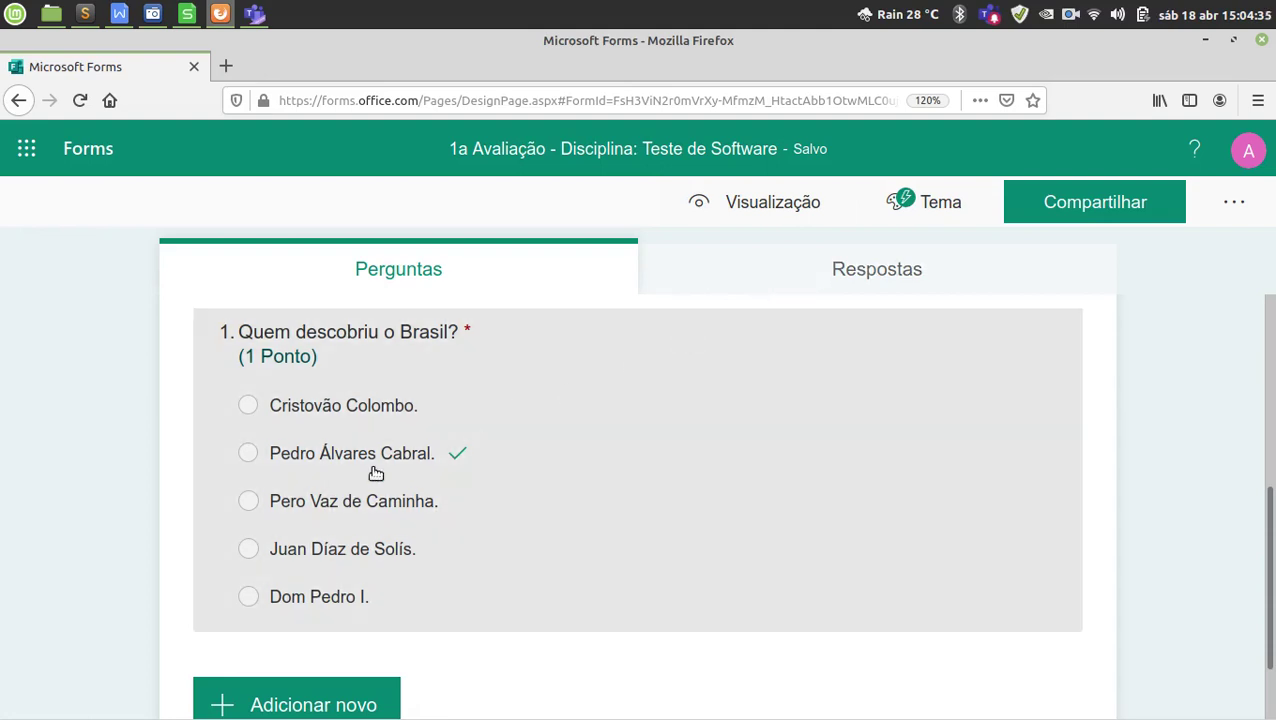
pyautogui.click(376, 473)
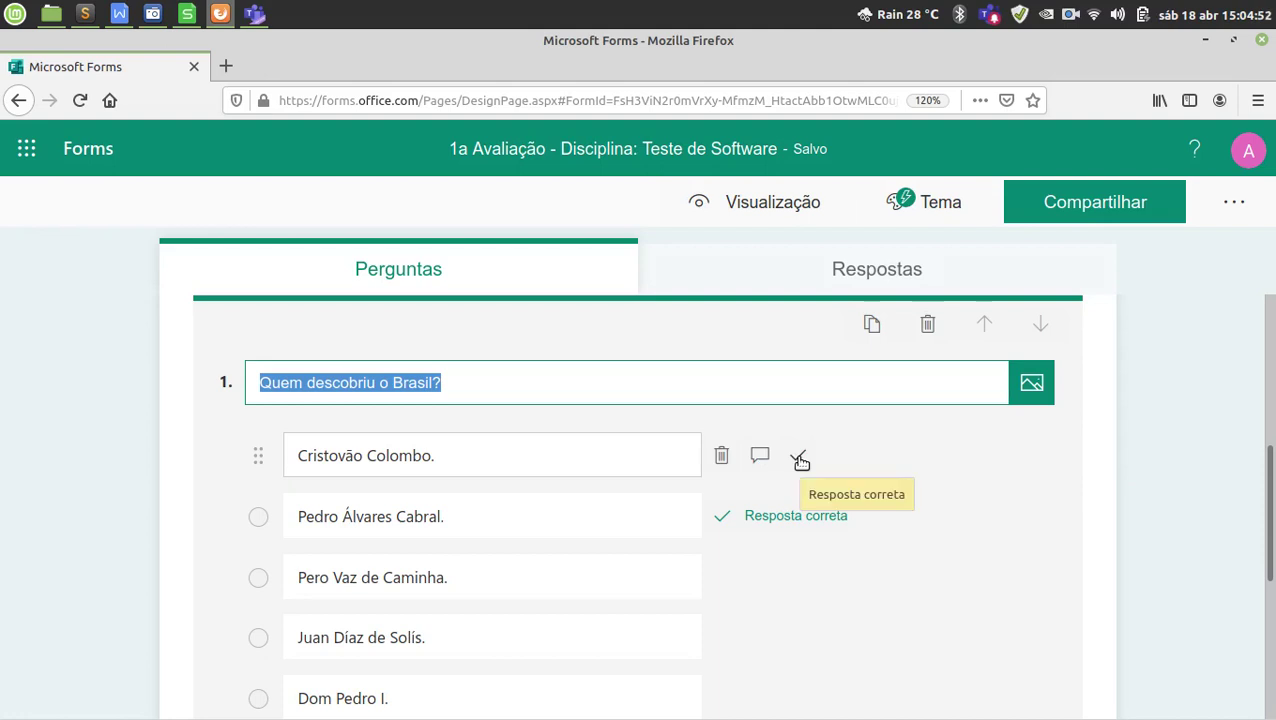
pyautogui.scroll(-3, 1065, 581)
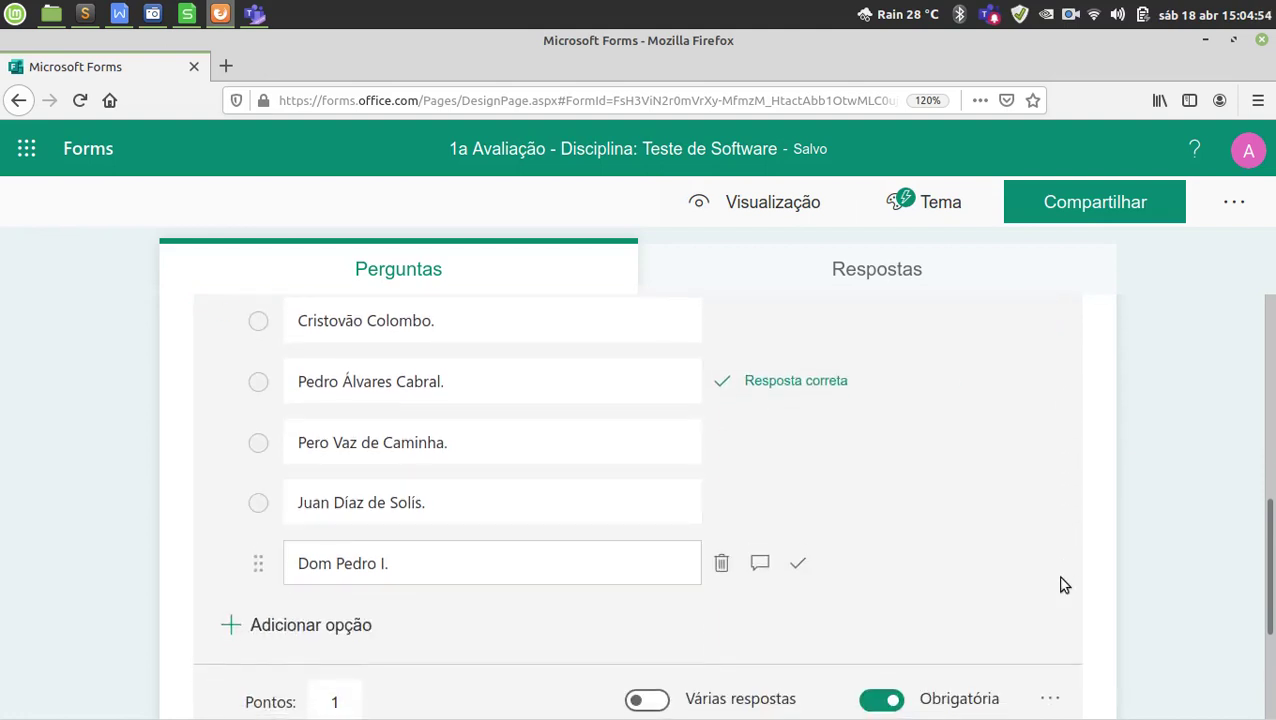
pyautogui.scroll(-1, 1064, 585)
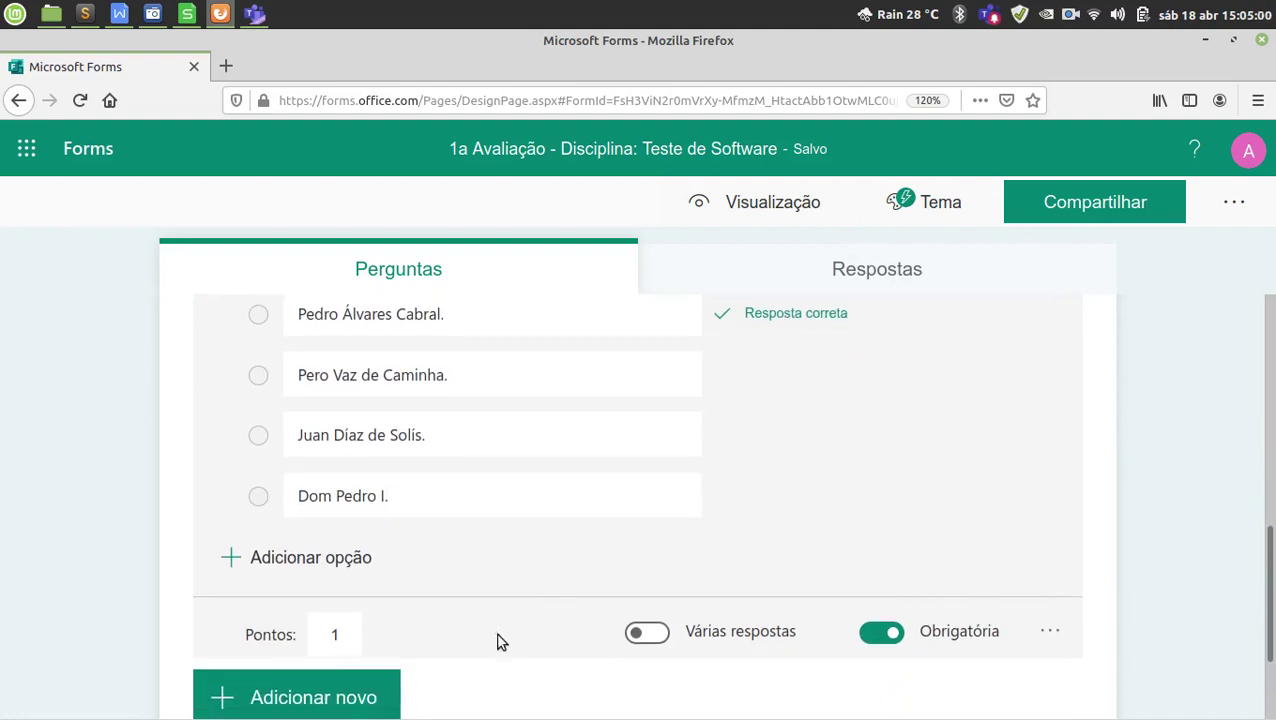
pyautogui.click(338, 634)
pyautogui.scroll(-2, 342, 530)
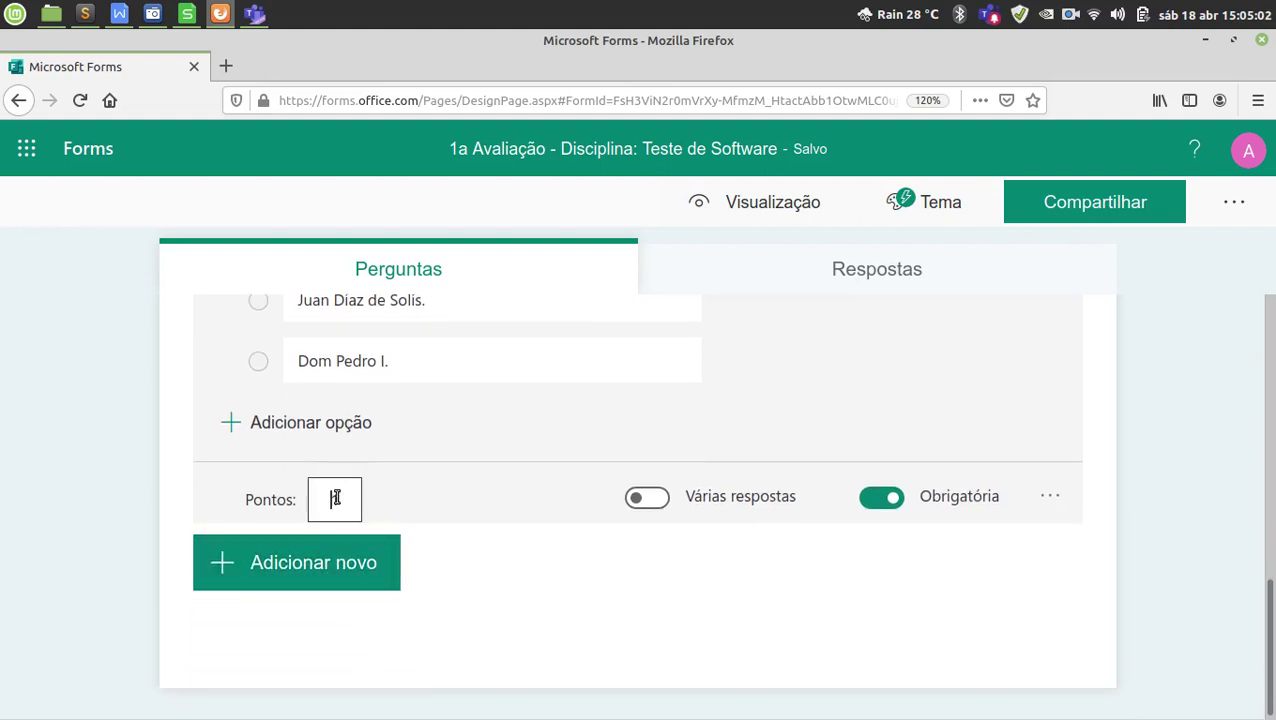
pyautogui.click(336, 497)
pyautogui.click(1050, 497)
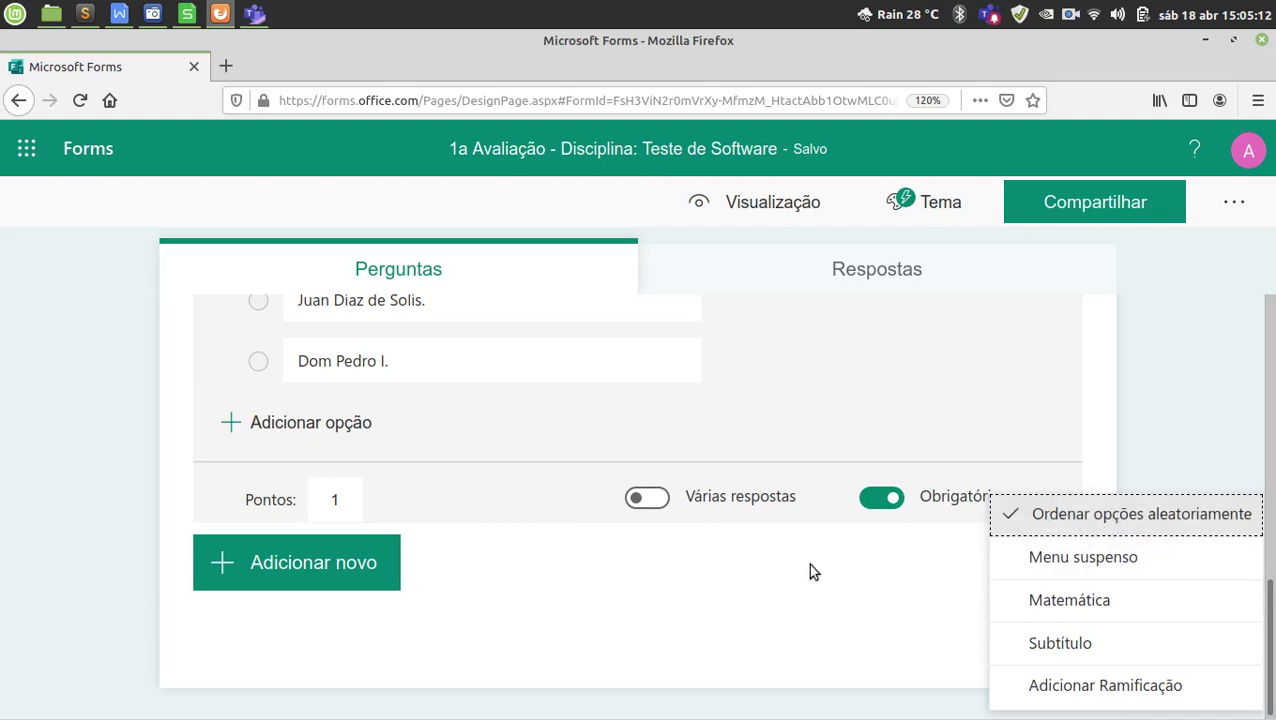
pyautogui.click(629, 590)
pyautogui.scroll(3, 564, 595)
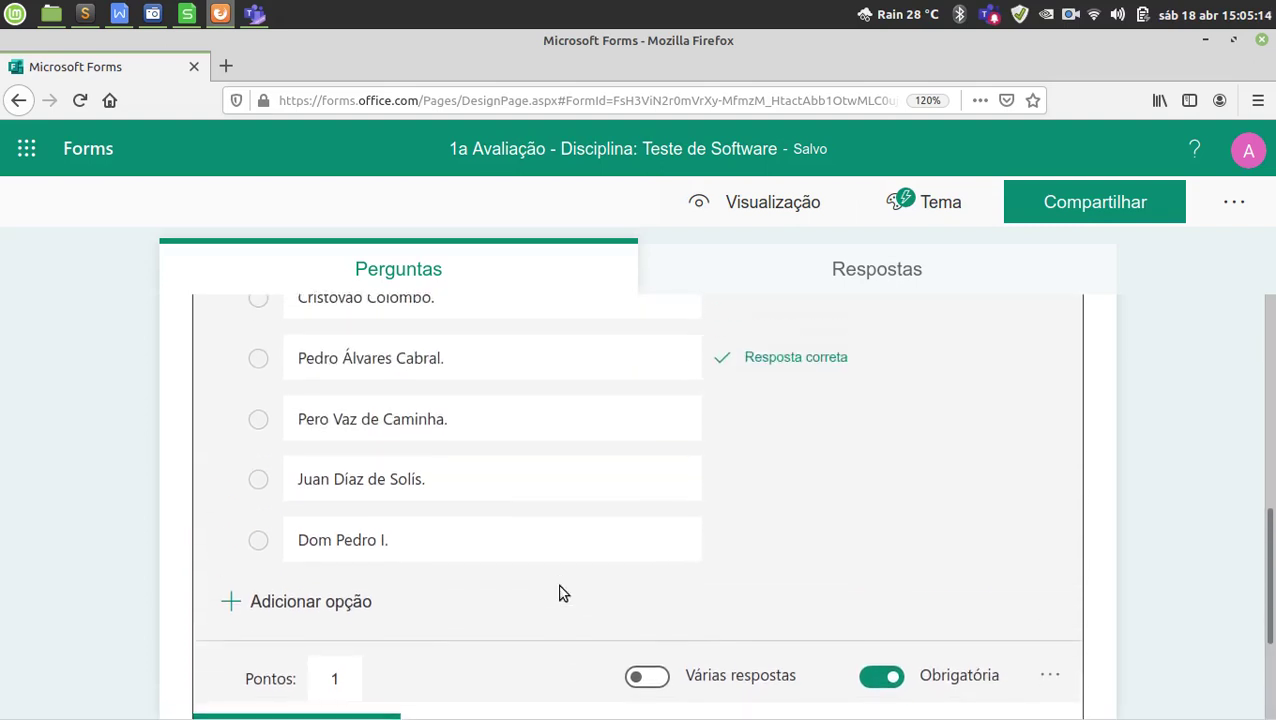
pyautogui.scroll(5, 564, 594)
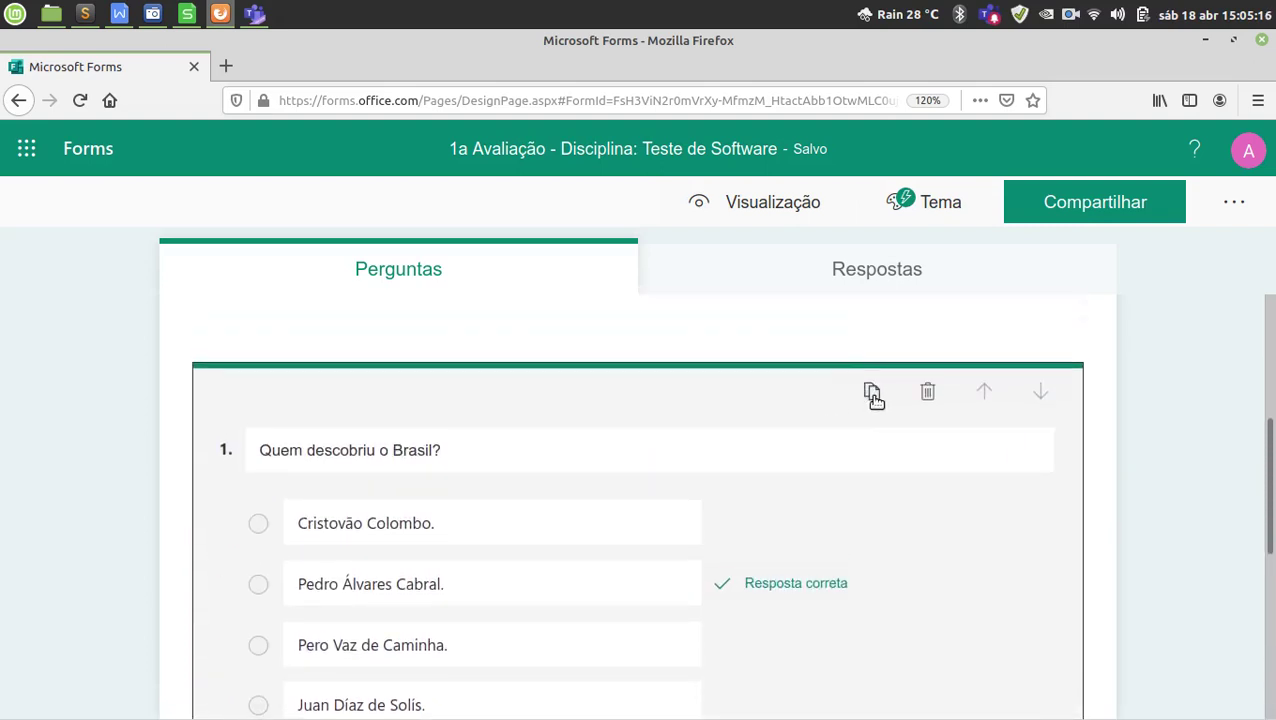
pyautogui.scroll(-5, 715, 490)
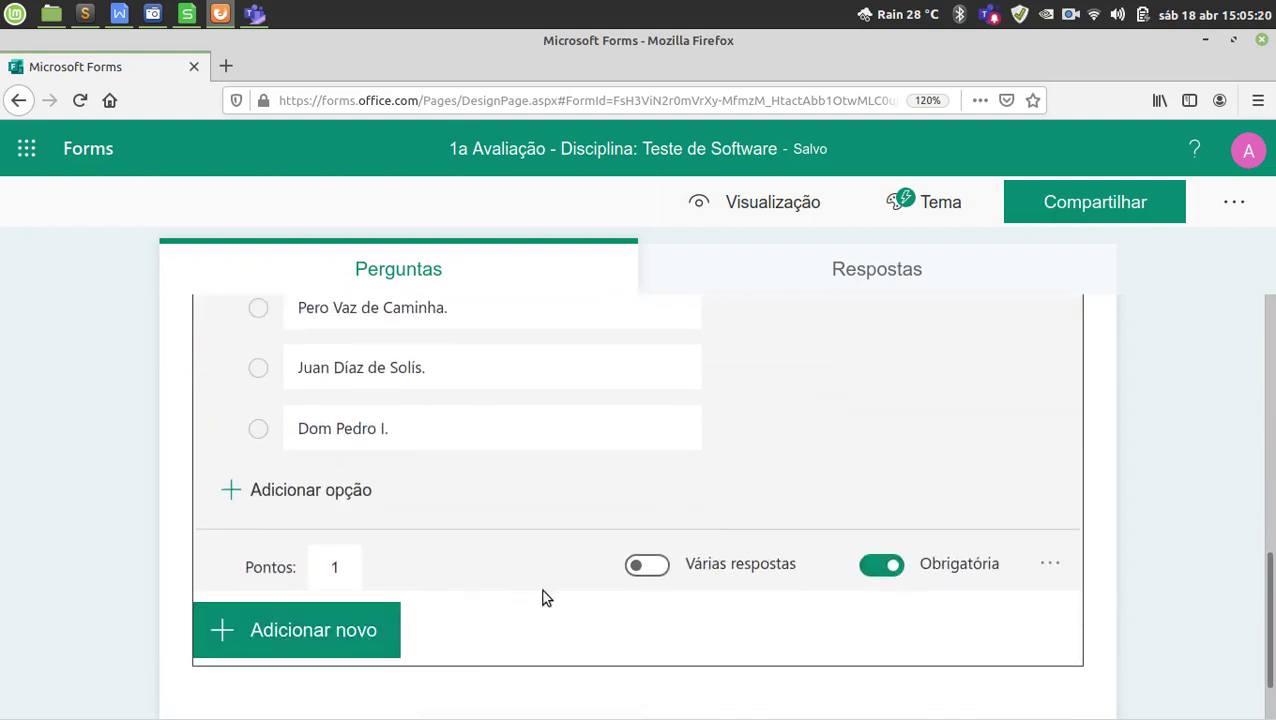
pyautogui.scroll(5, 541, 598)
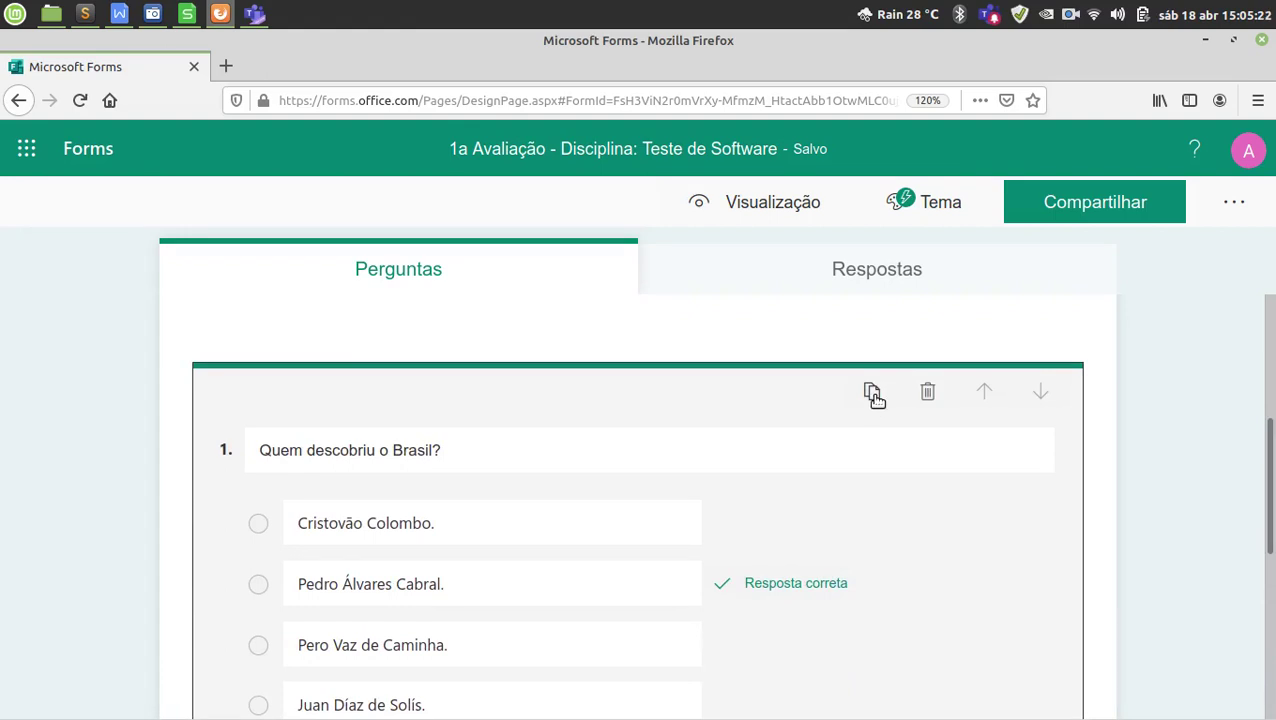
pyautogui.scroll(-5, 860, 405)
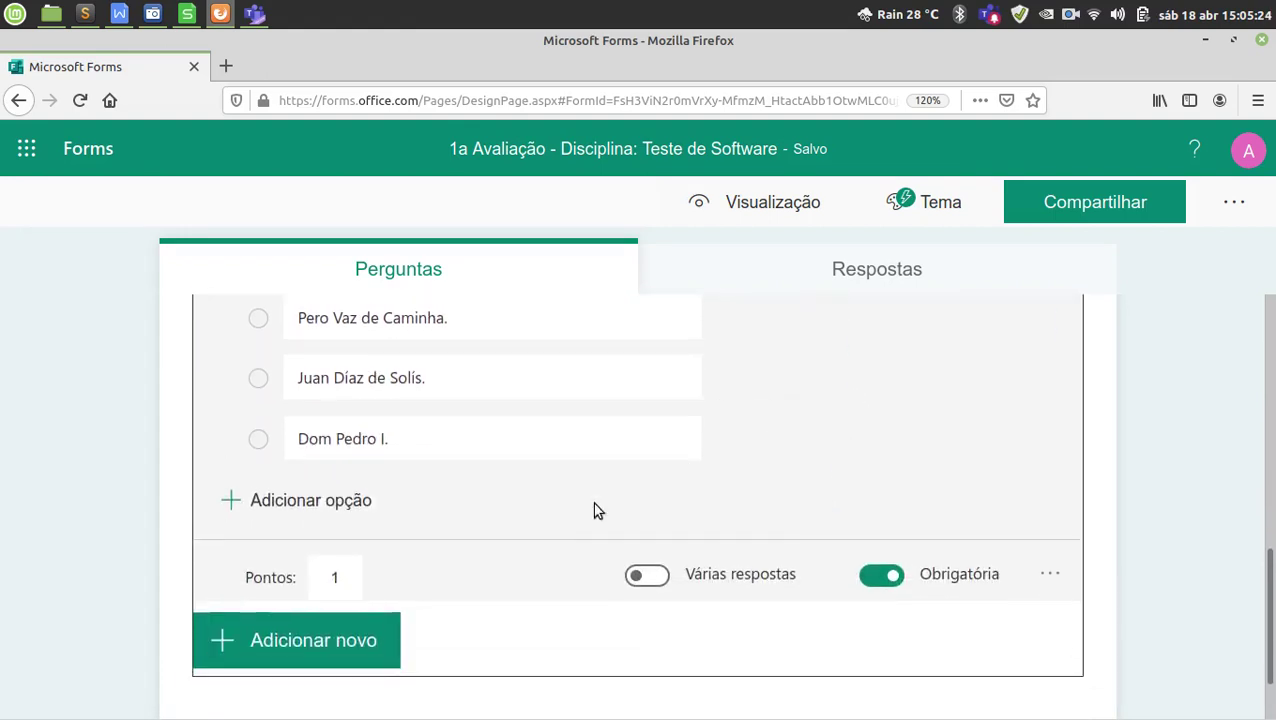
pyautogui.click(334, 568)
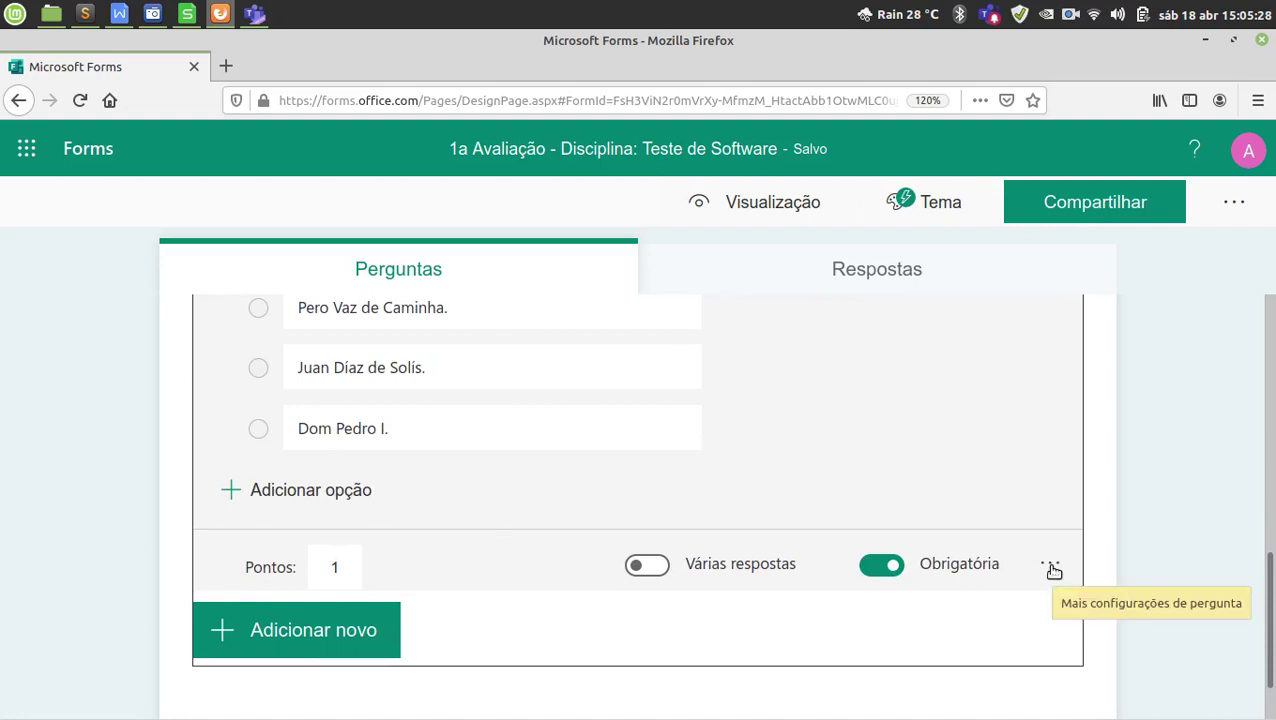
pyautogui.scroll(4, 826, 543)
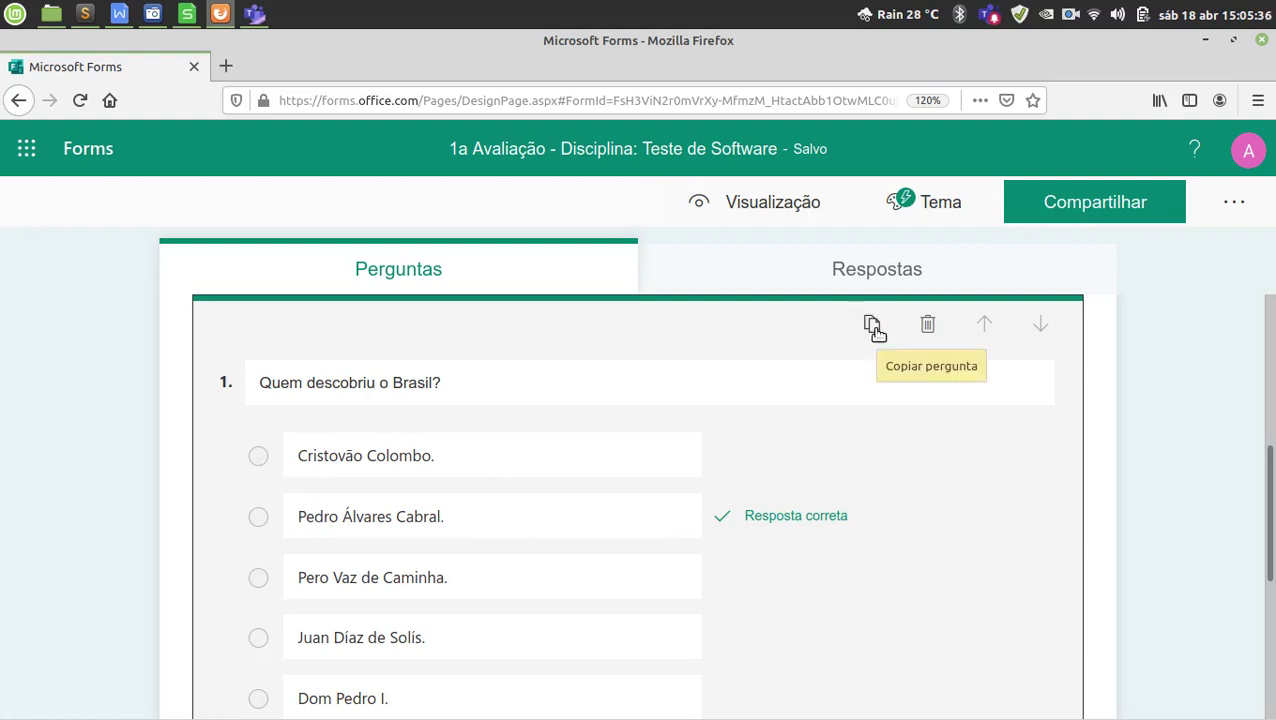
# Copy question 1 with 'Copiar pergunta' to create question 2, then bring the exam document forward.
pyautogui.click(873, 327)
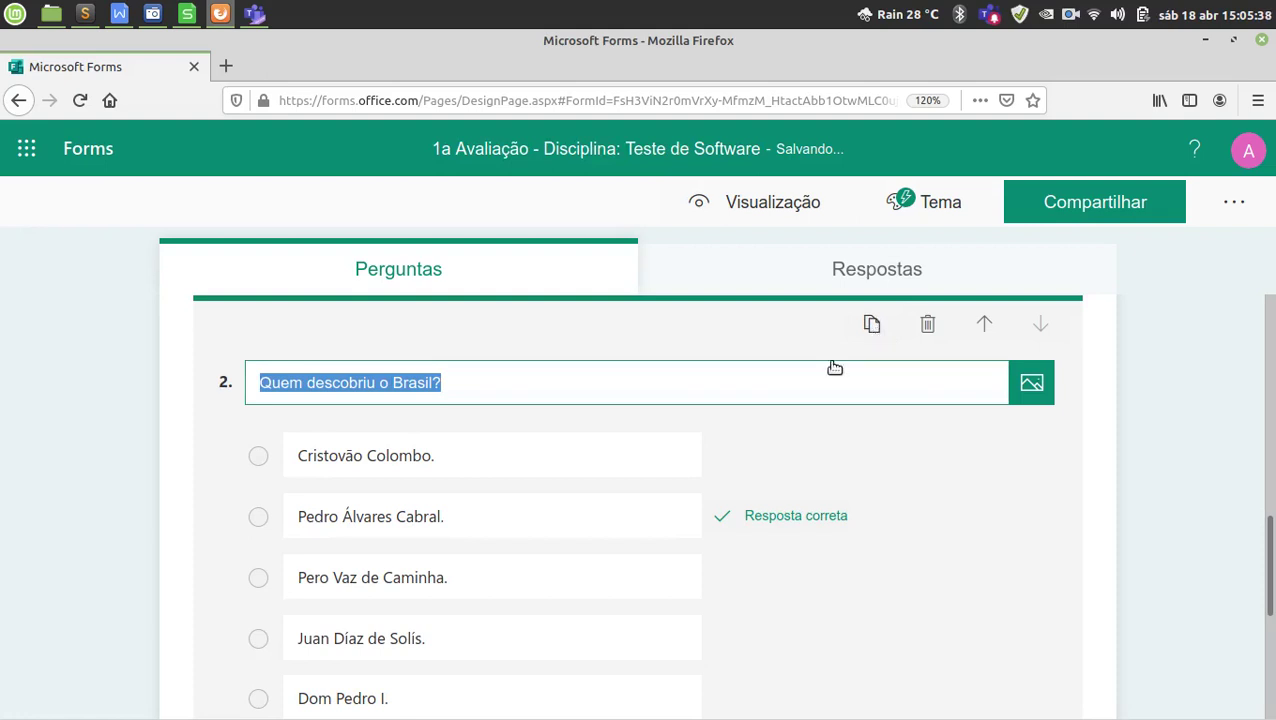
pyautogui.scroll(5, 628, 556)
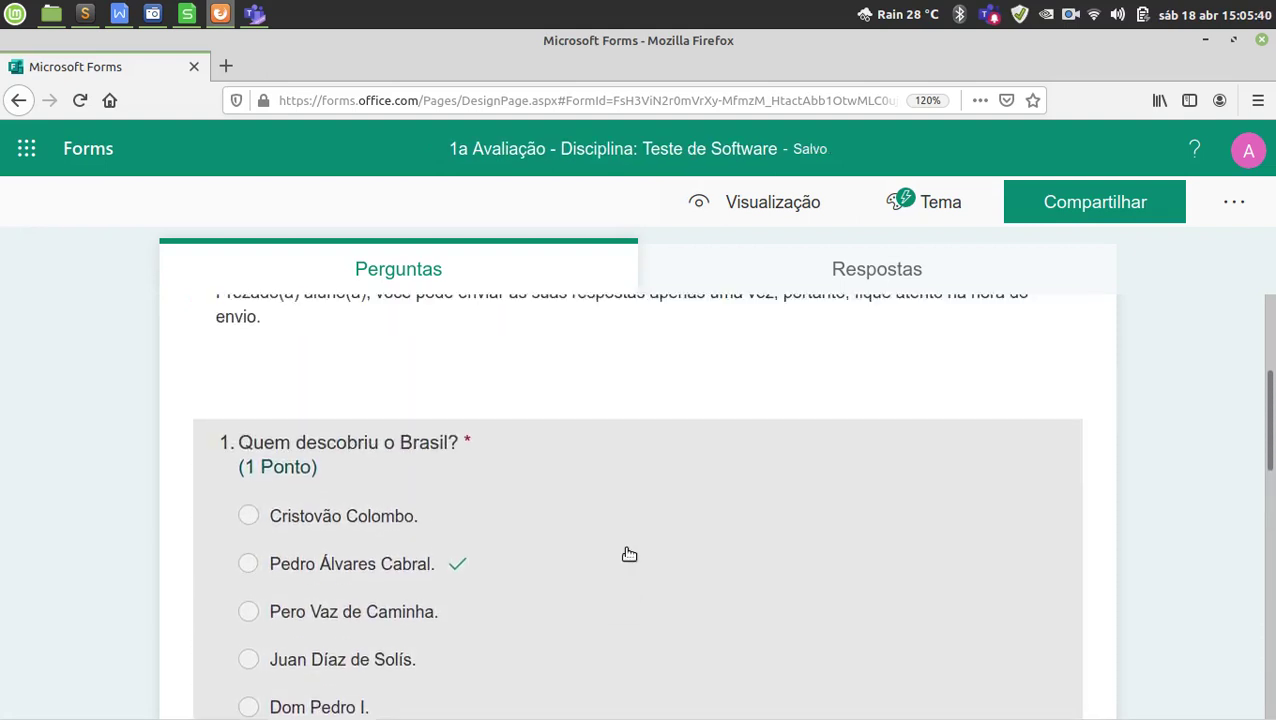
pyautogui.scroll(-4, 555, 561)
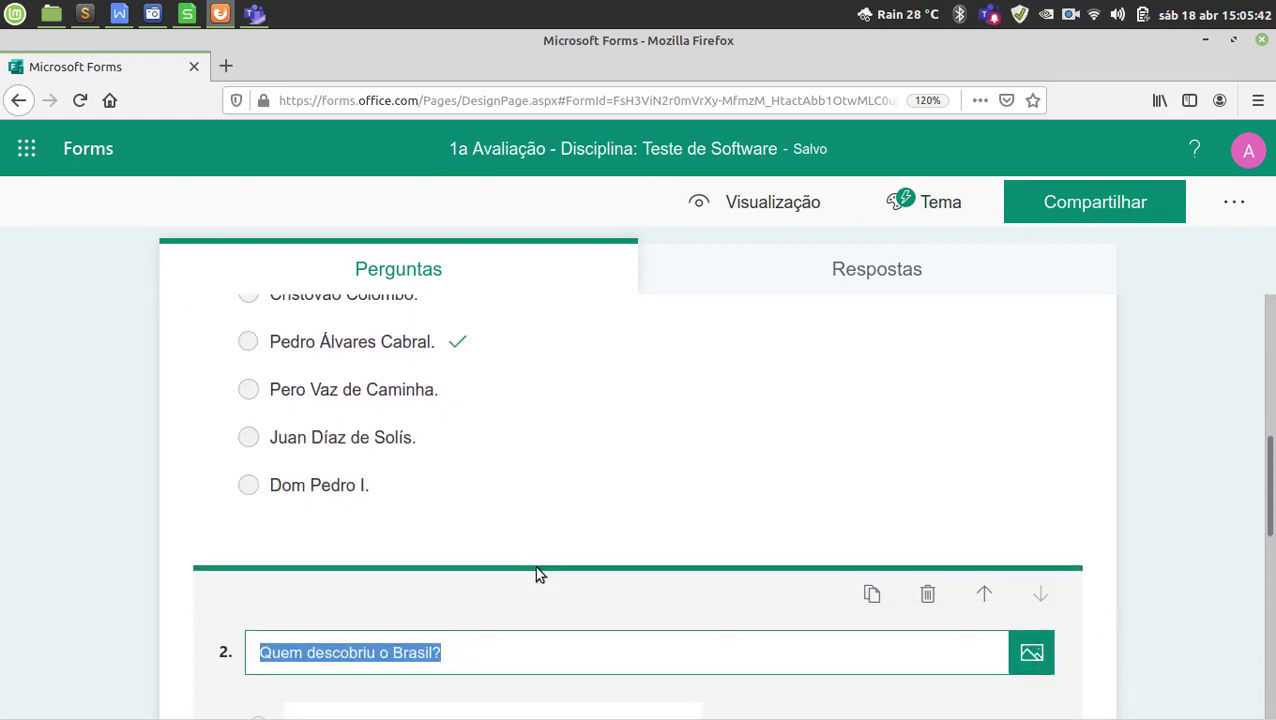
pyautogui.scroll(-4, 550, 575)
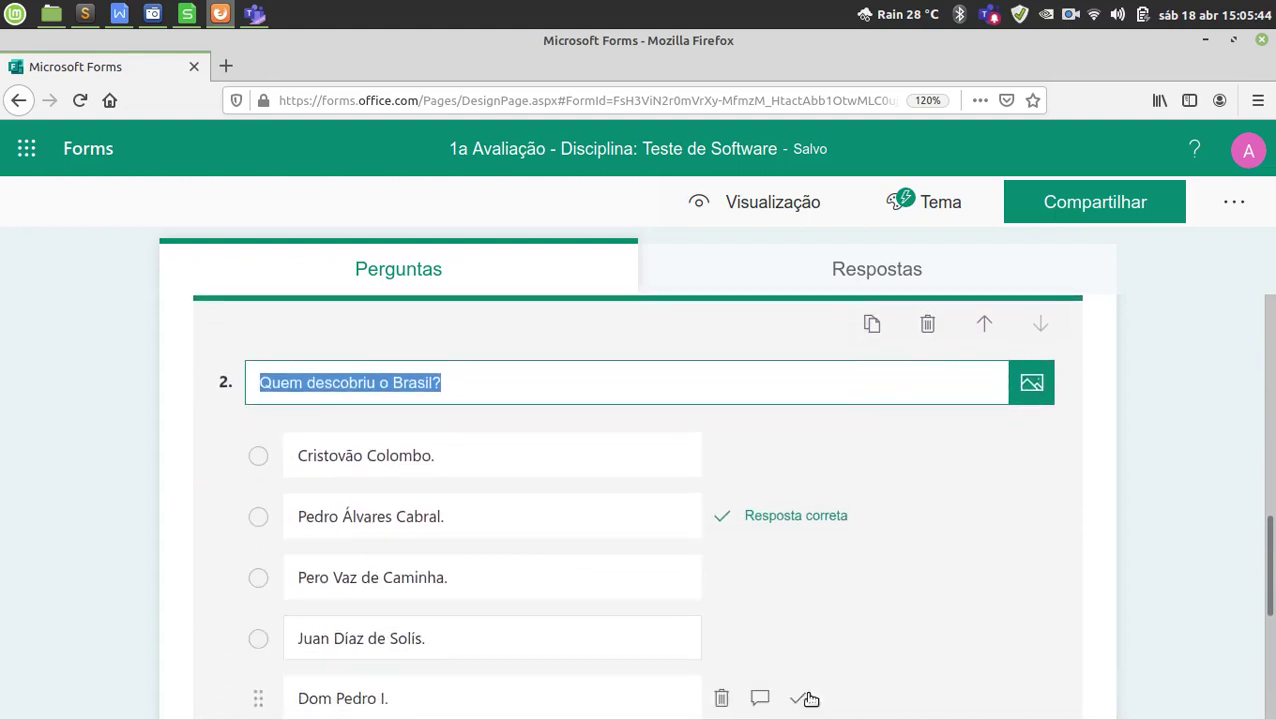
pyautogui.click(968, 692)
# Set question 2's title to 'Observe o mapa do Brasil: A região norte é representada pela cor'.
pyautogui.scroll(-2, 450, 382)
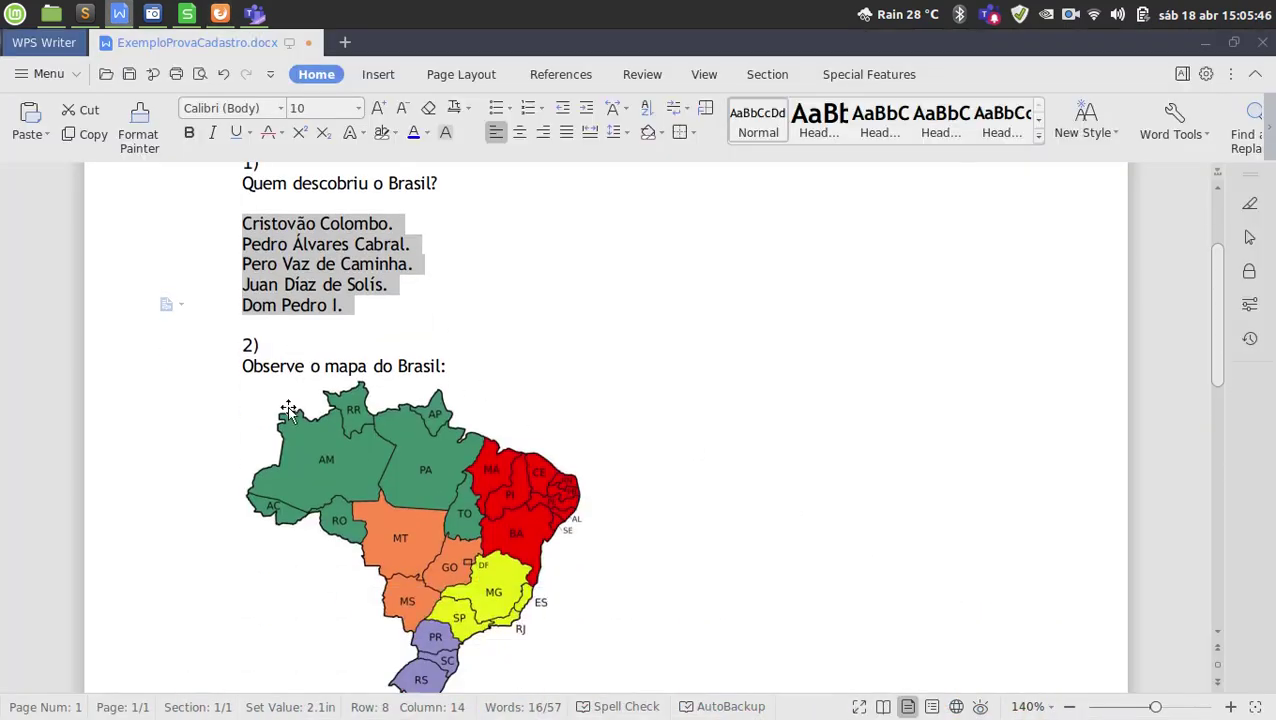
pyautogui.moveTo(219, 377); pyautogui.dragTo(247, 562)
pyautogui.hotkey('ctrl', 'c')
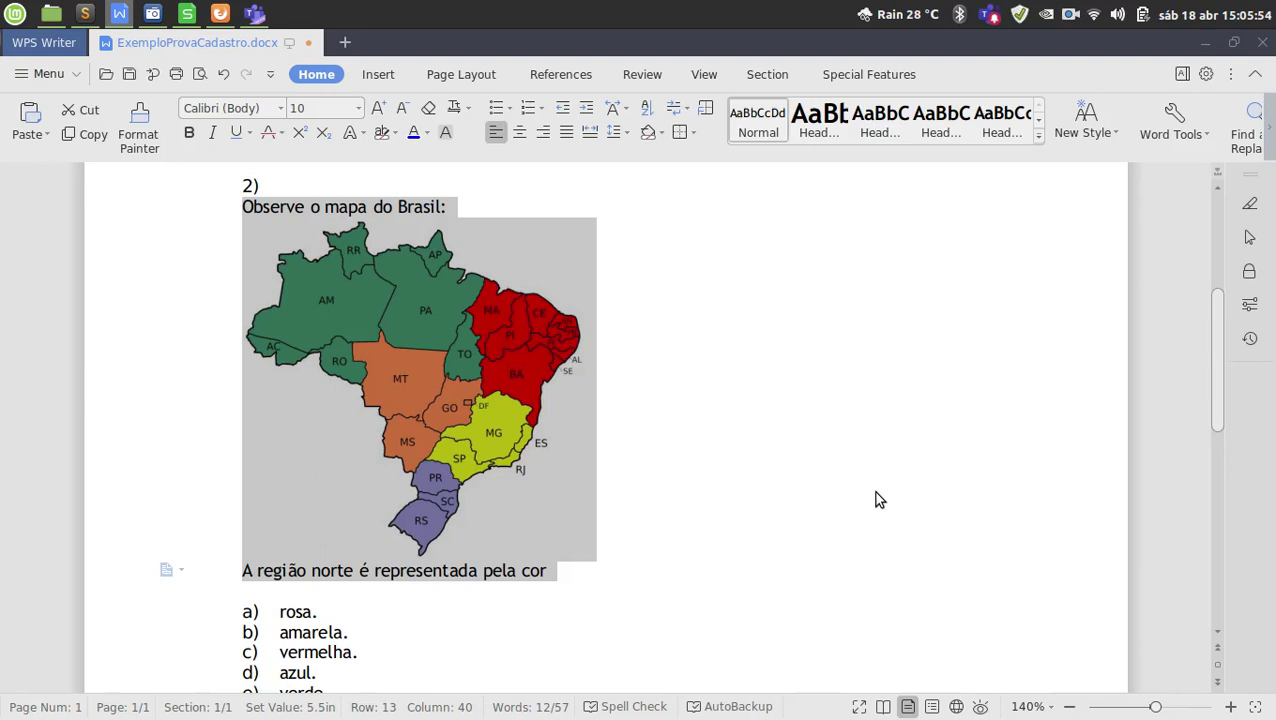
pyautogui.hotkey('alt', 'Tab')
pyautogui.hotkey('ctrl', 'v')
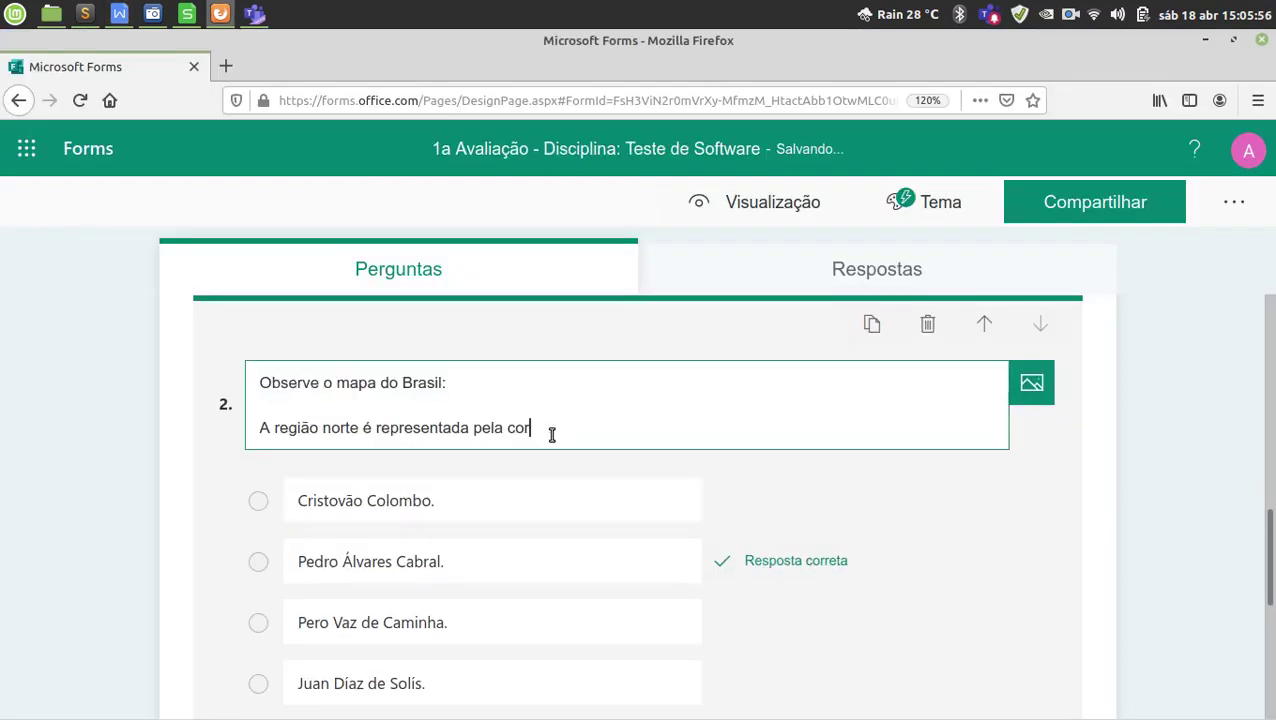
pyautogui.click(557, 409)
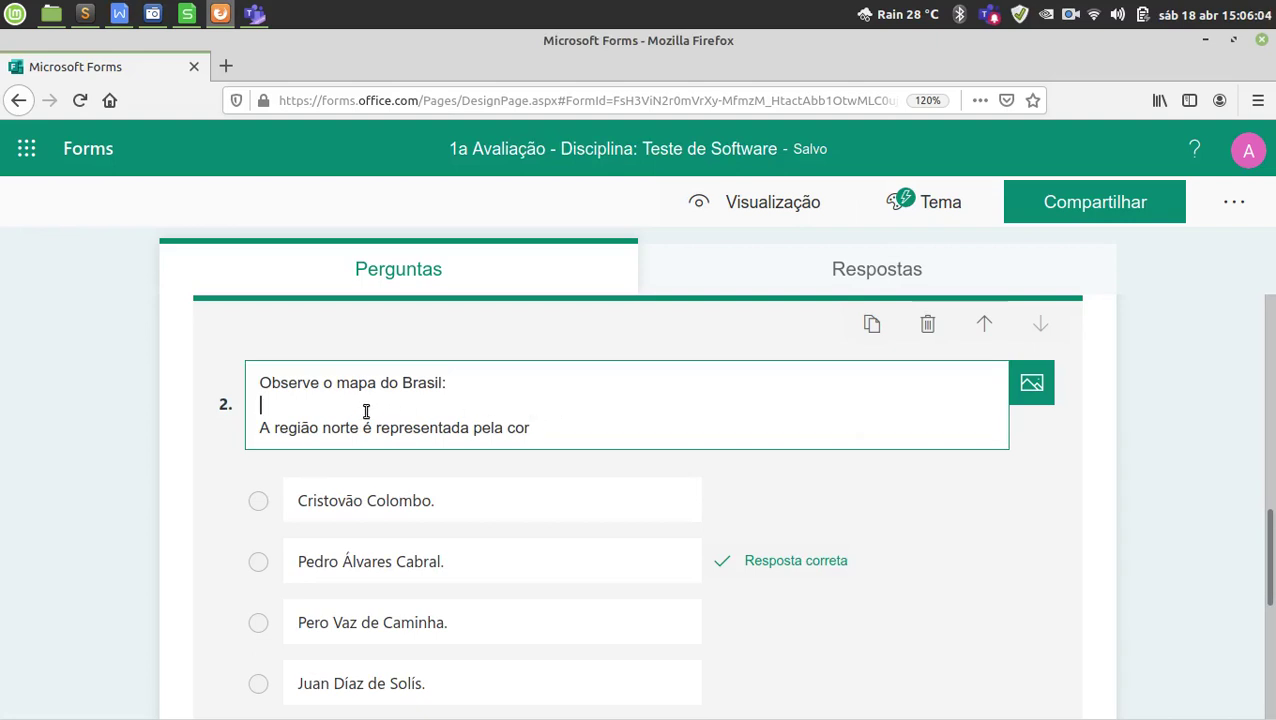
pyautogui.click(550, 426)
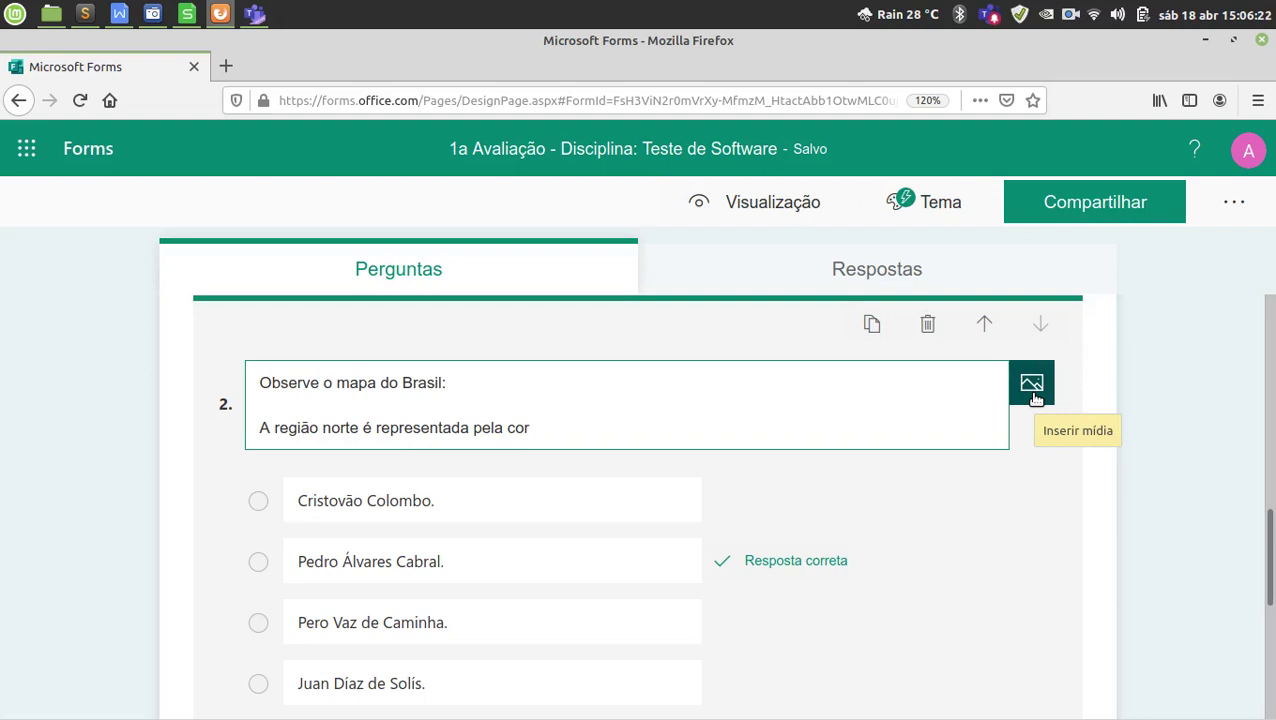
# Attach mapaBrasil.jpg from the Imagens folder as question 2's picture via Inserir mídia > Imagem.
pyautogui.click(1033, 396)
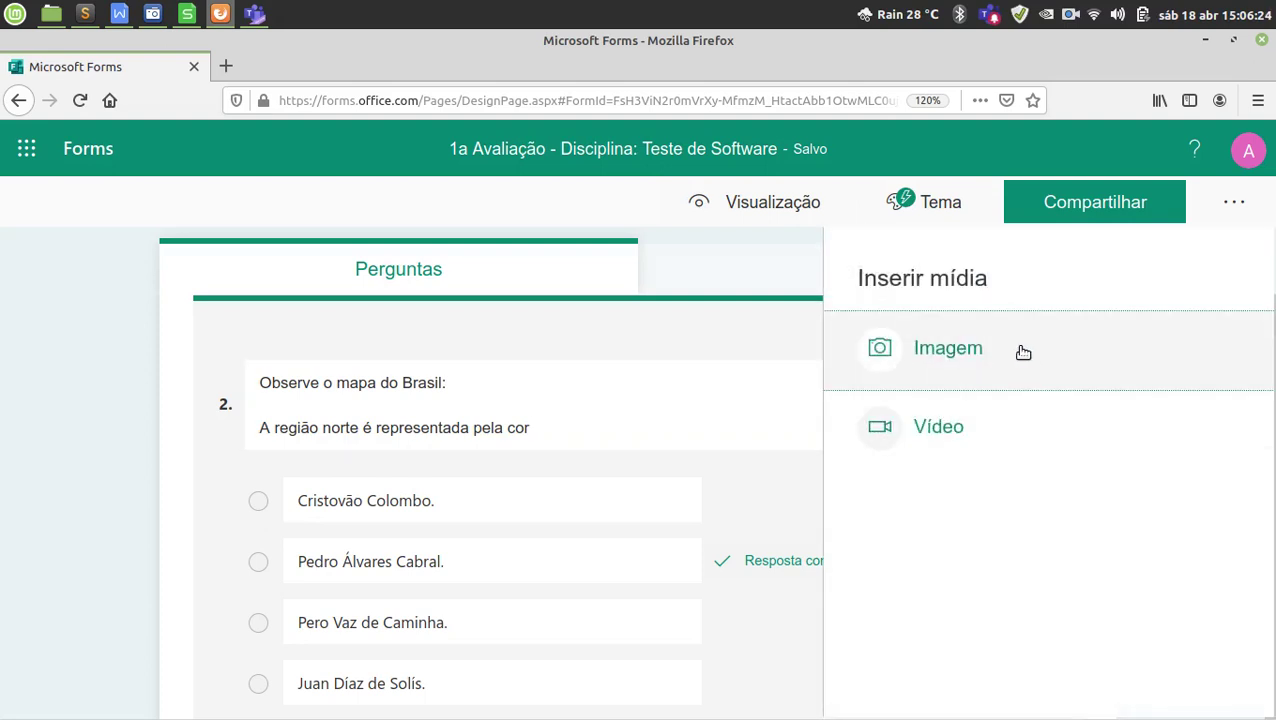
pyautogui.click(1023, 350)
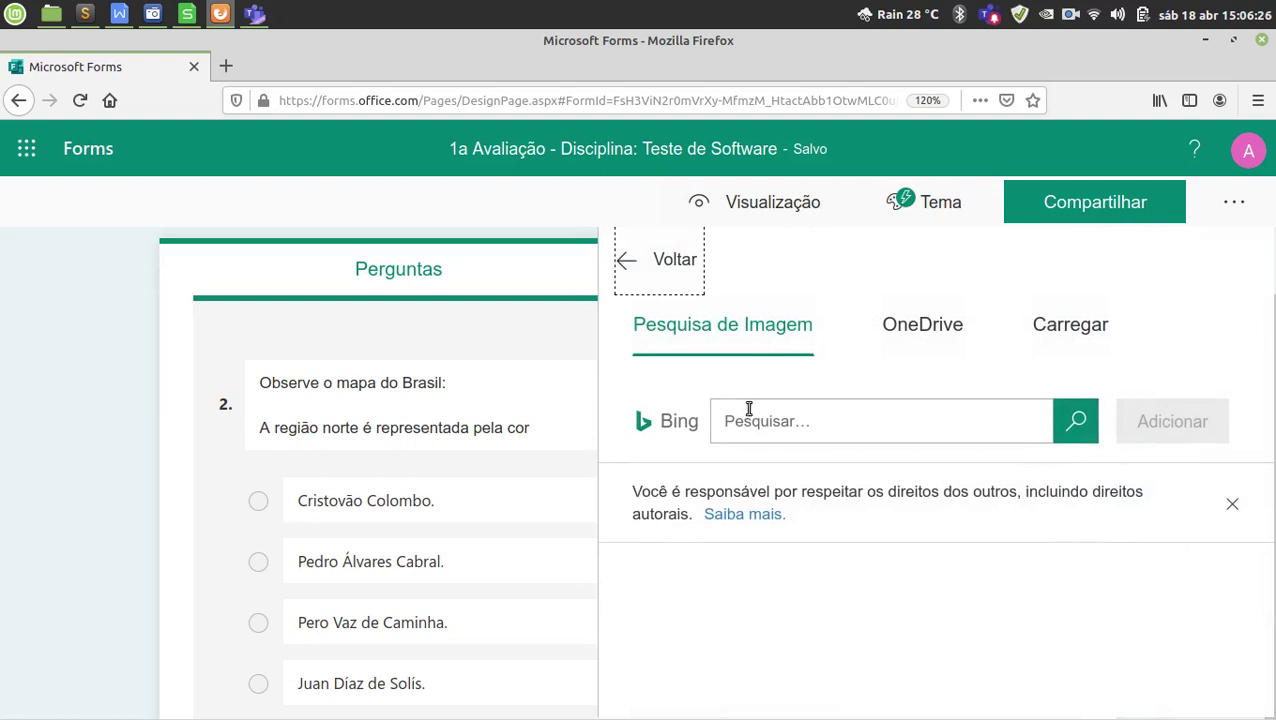
pyautogui.click(749, 408)
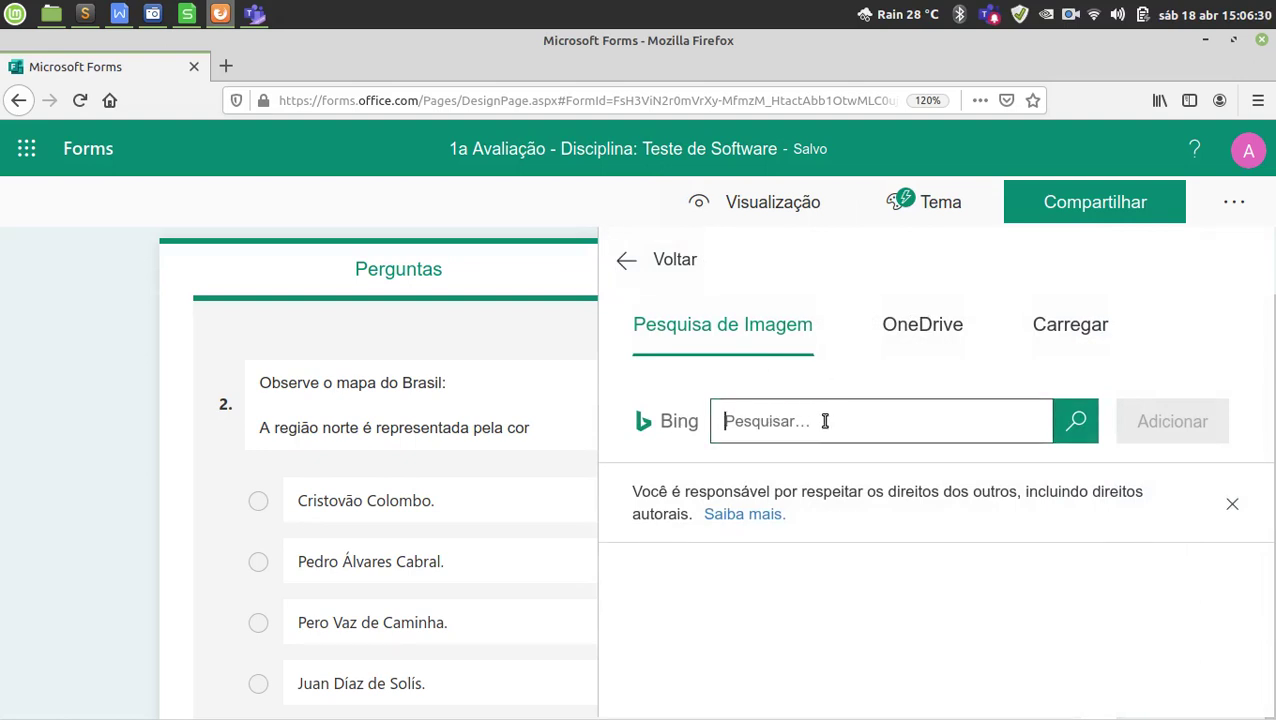
pyautogui.click(929, 338)
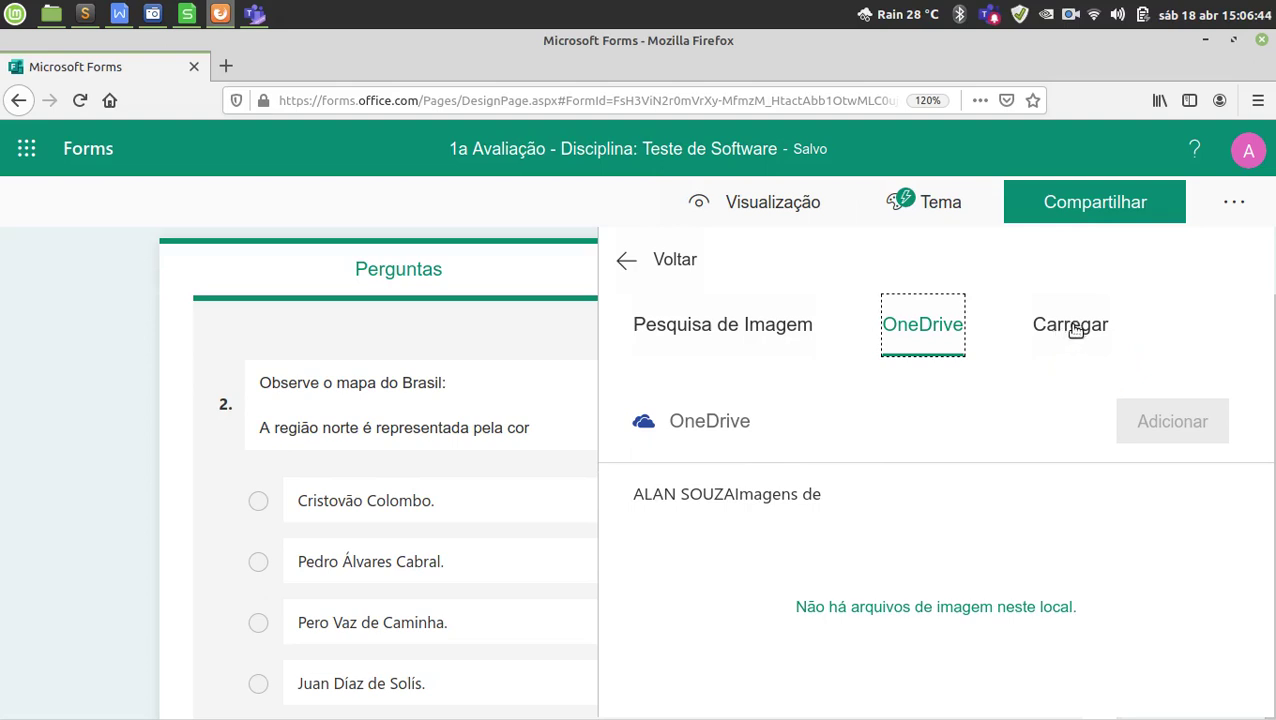
pyautogui.click(1073, 328)
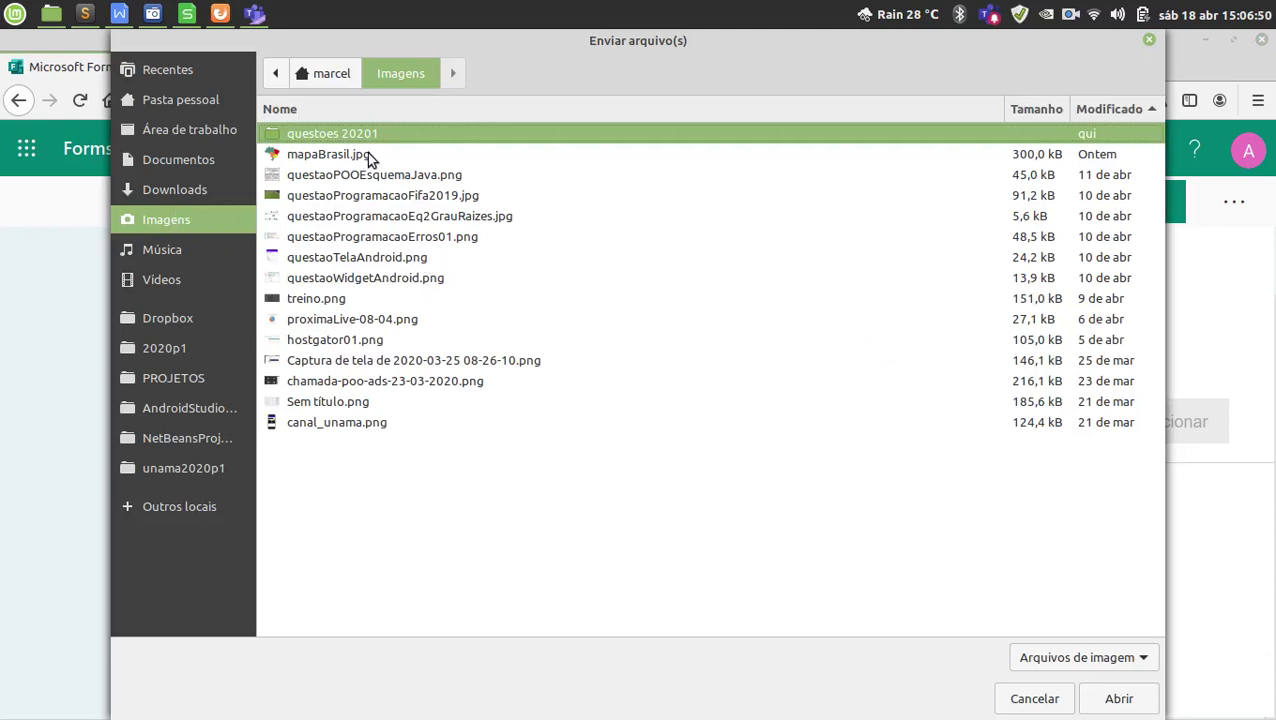
pyautogui.click(340, 158)
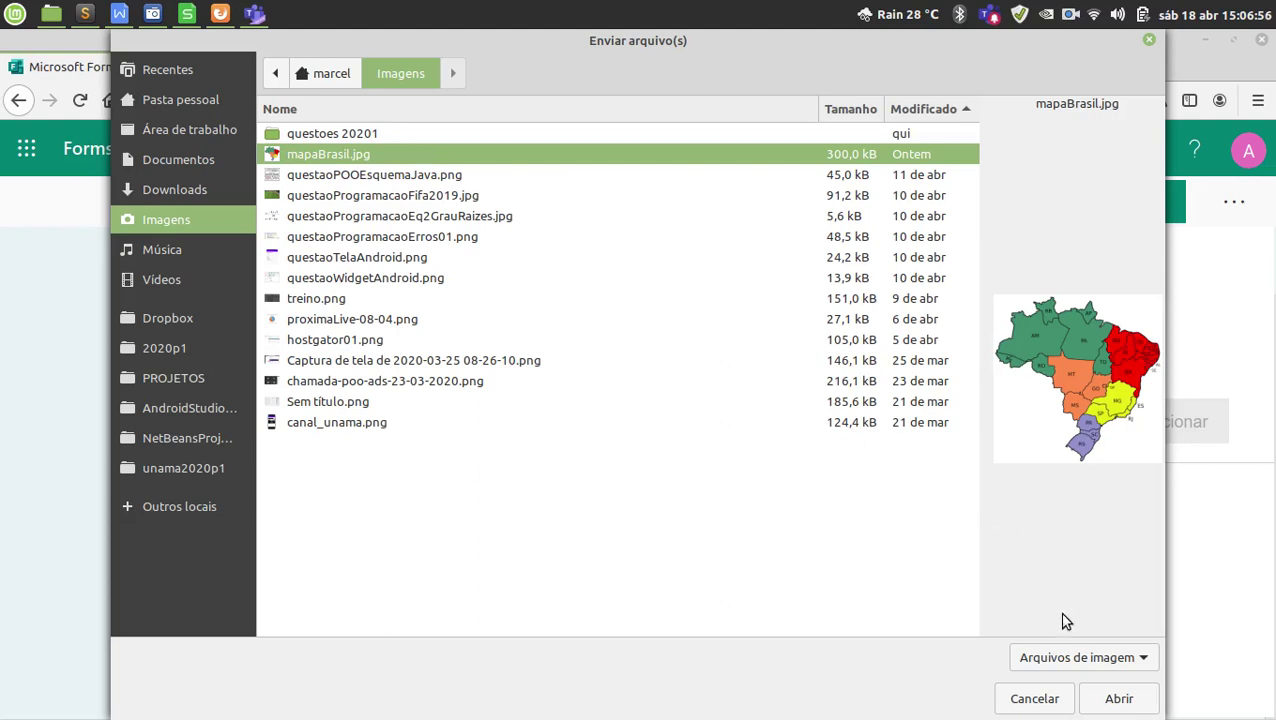
pyautogui.click(1118, 699)
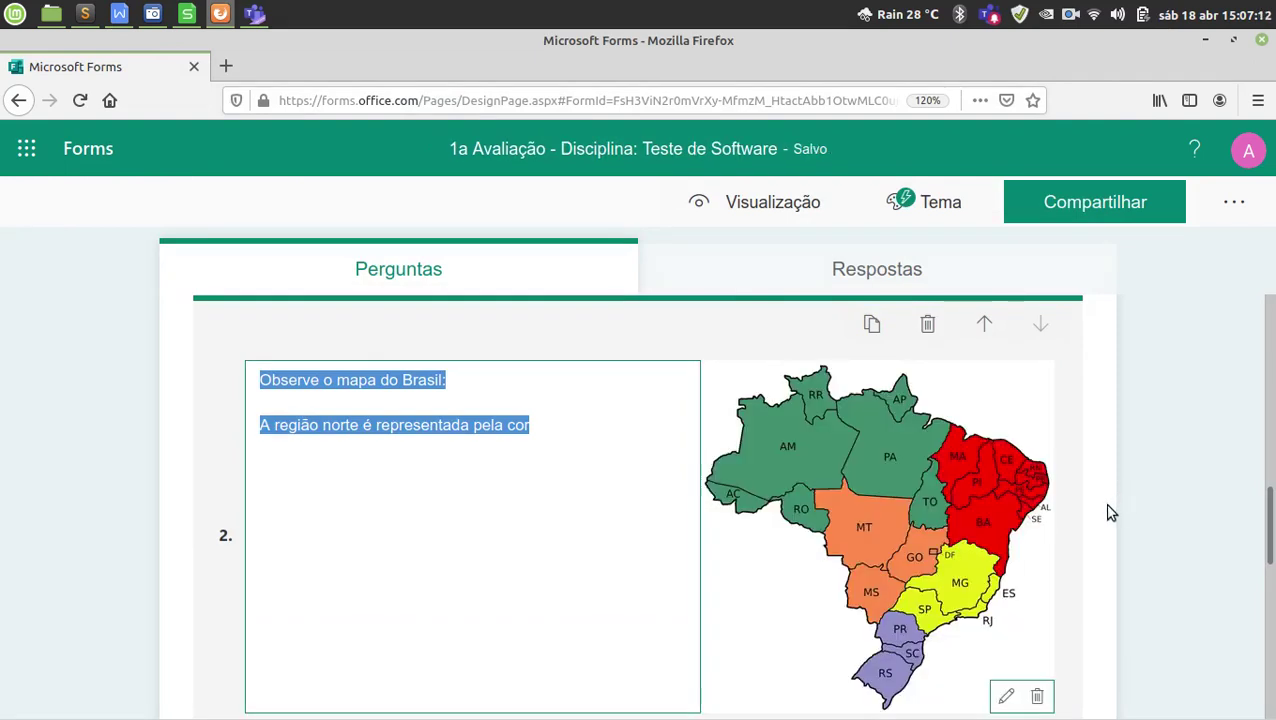
pyautogui.scroll(-1, 1108, 512)
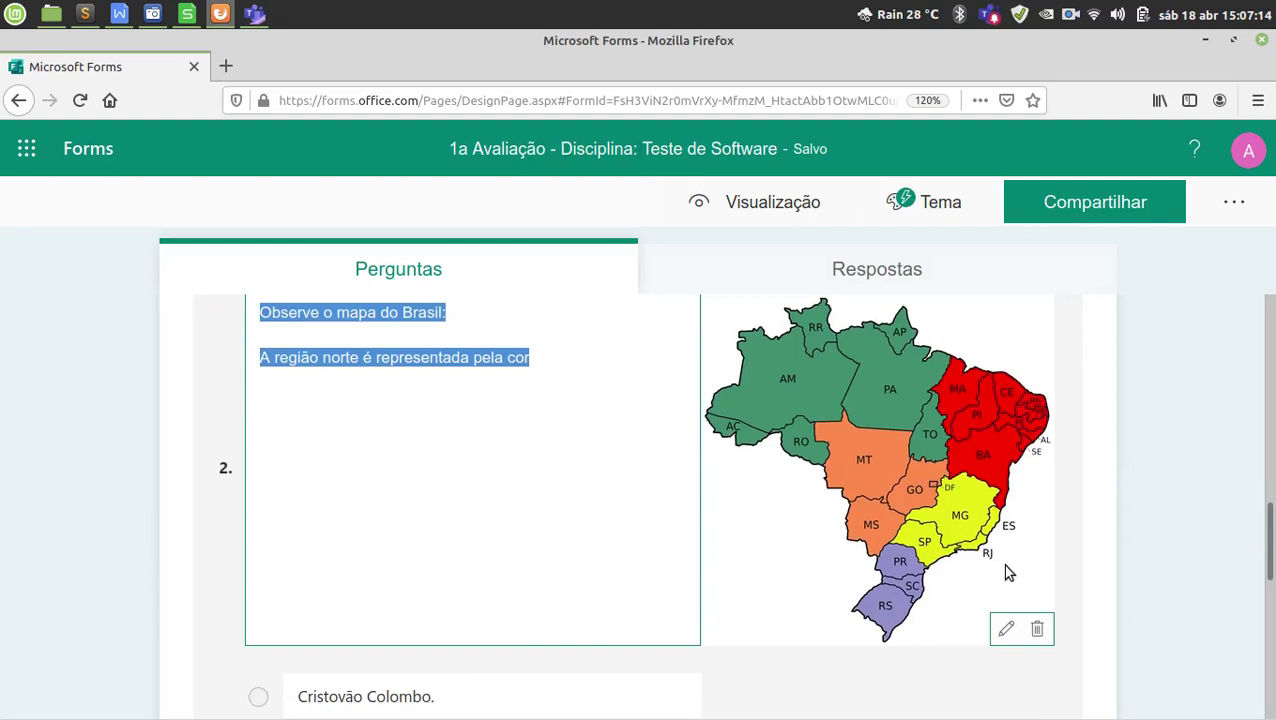
pyautogui.scroll(1, 624, 503)
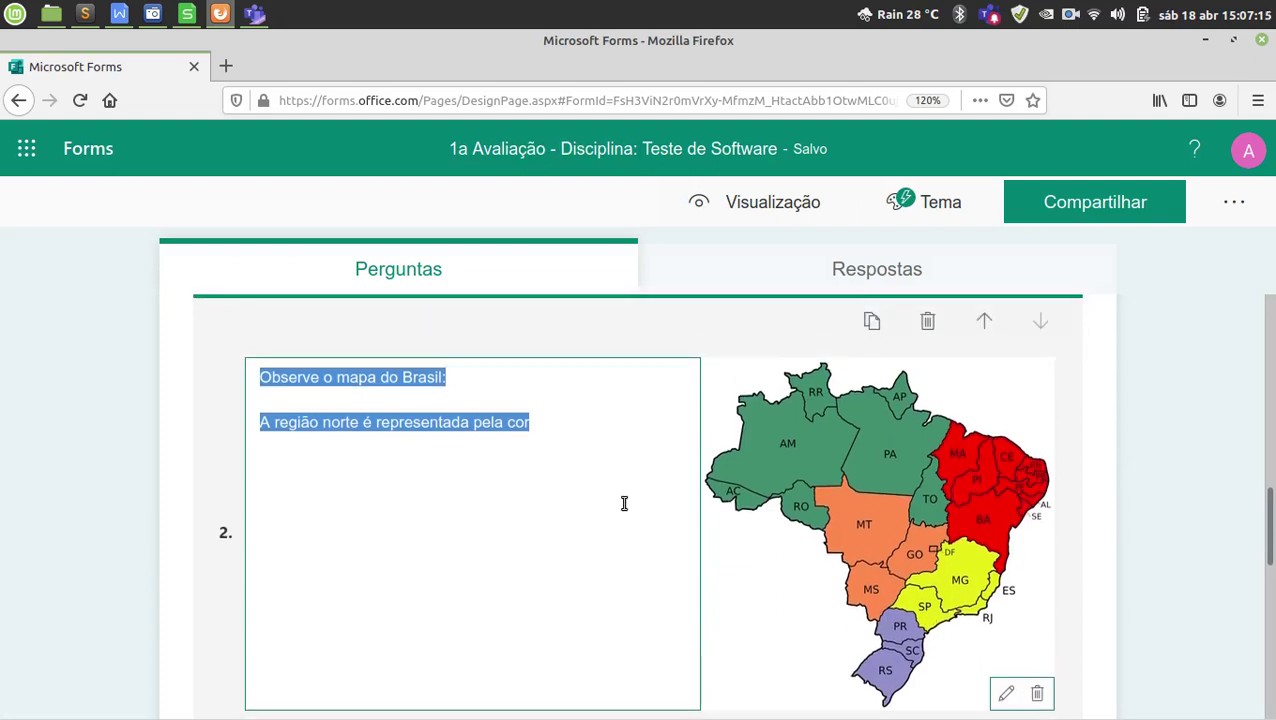
pyautogui.click(547, 433)
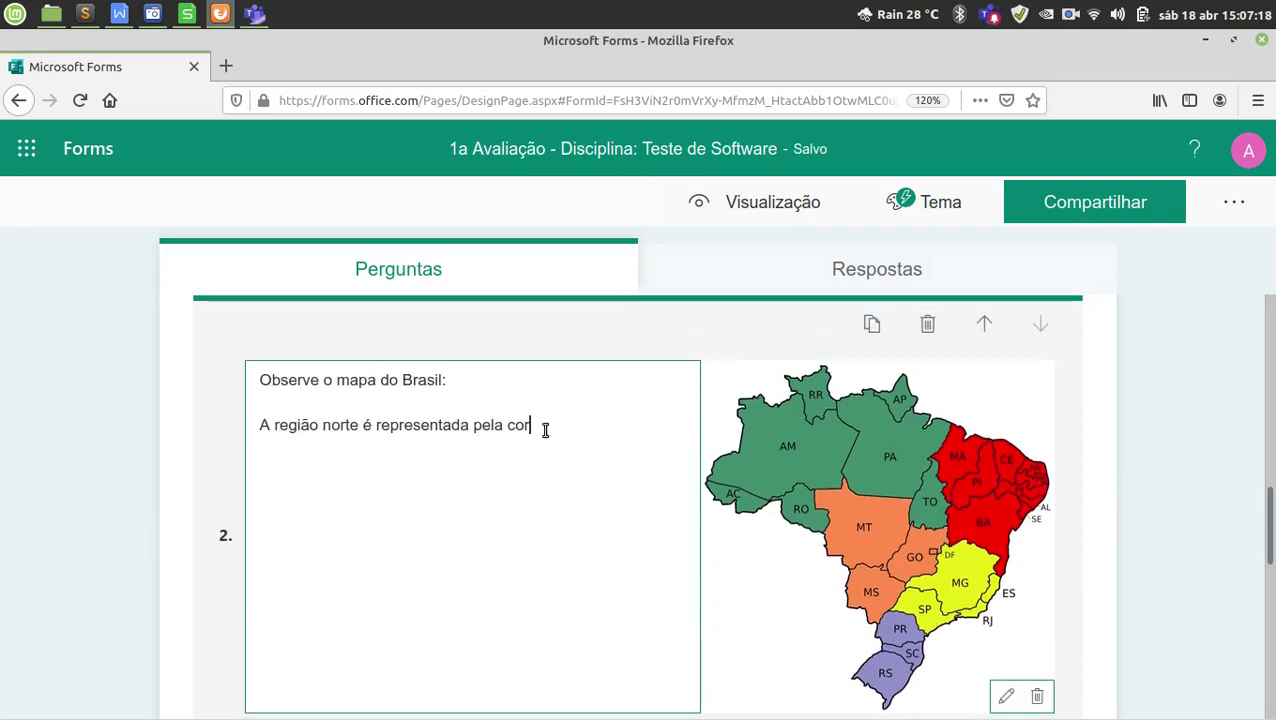
pyautogui.hotkey('ctrl', 'a')
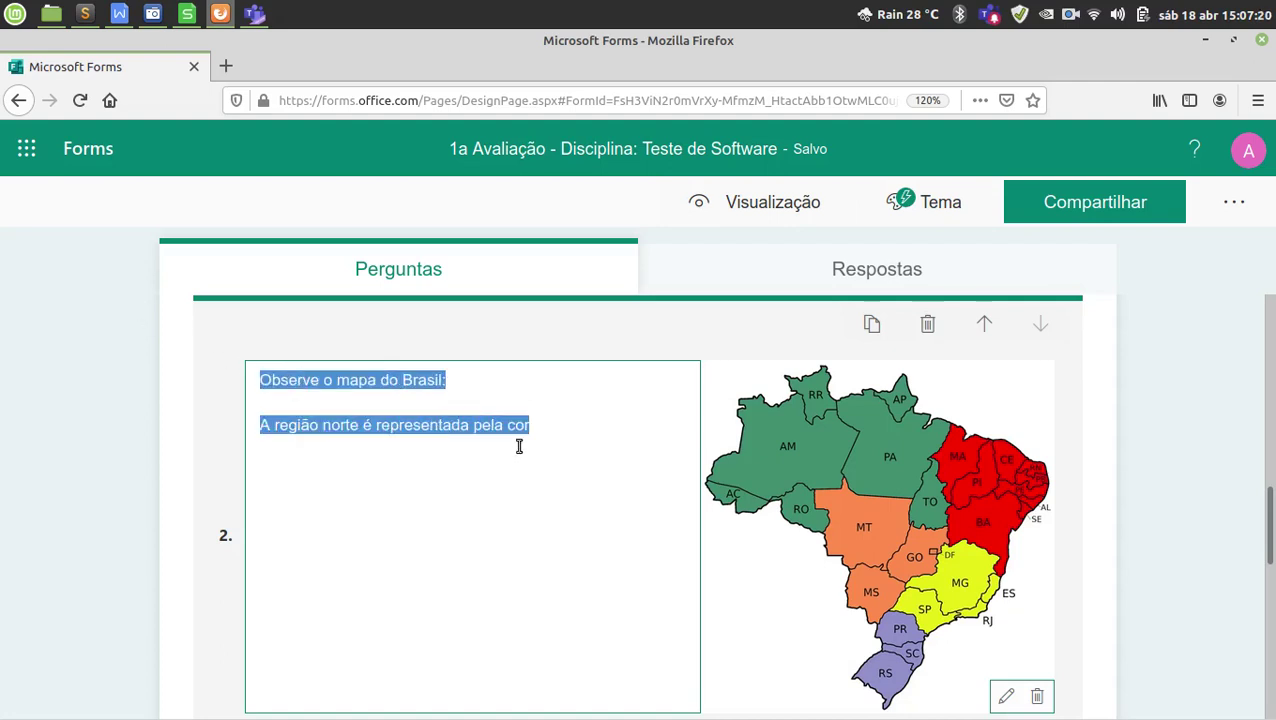
pyautogui.click(541, 423)
pyautogui.moveTo(541, 423); pyautogui.dragTo(248, 345)
pyautogui.click(535, 427)
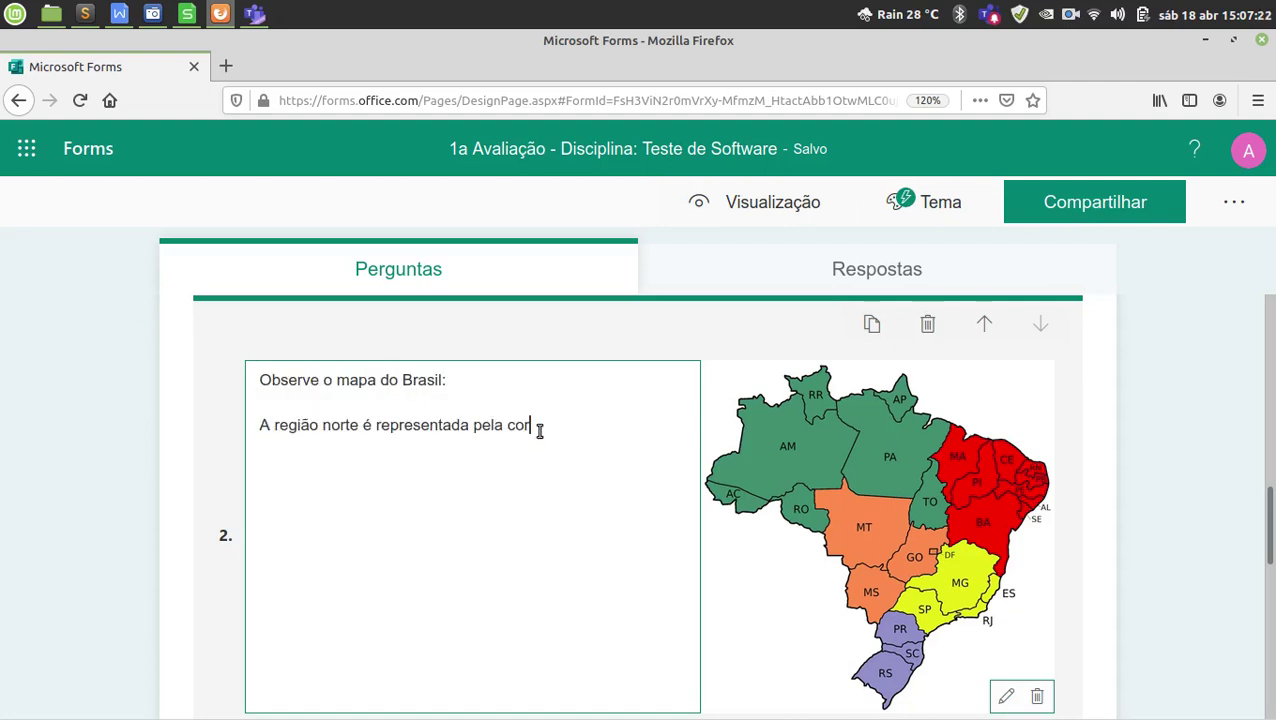
pyautogui.scroll(-1, 798, 477)
pyautogui.scroll(-1, 798, 477)
pyautogui.scroll(1, 925, 463)
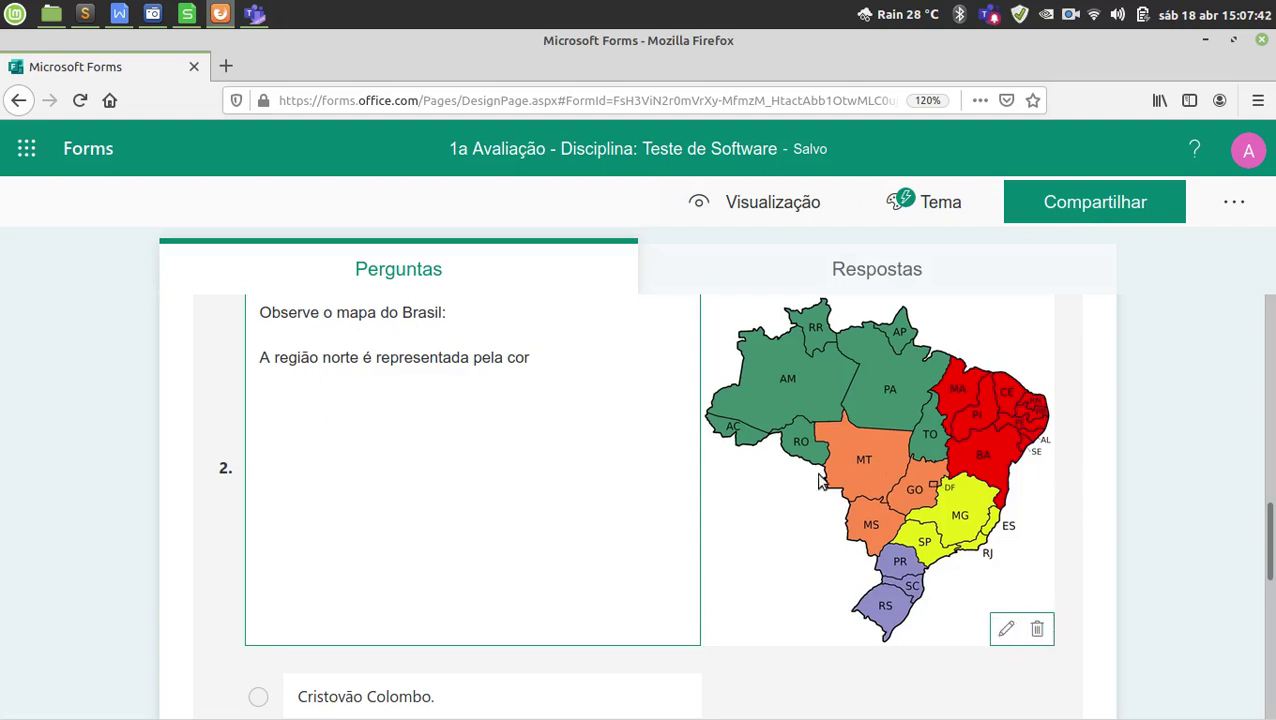
pyautogui.scroll(1, 803, 495)
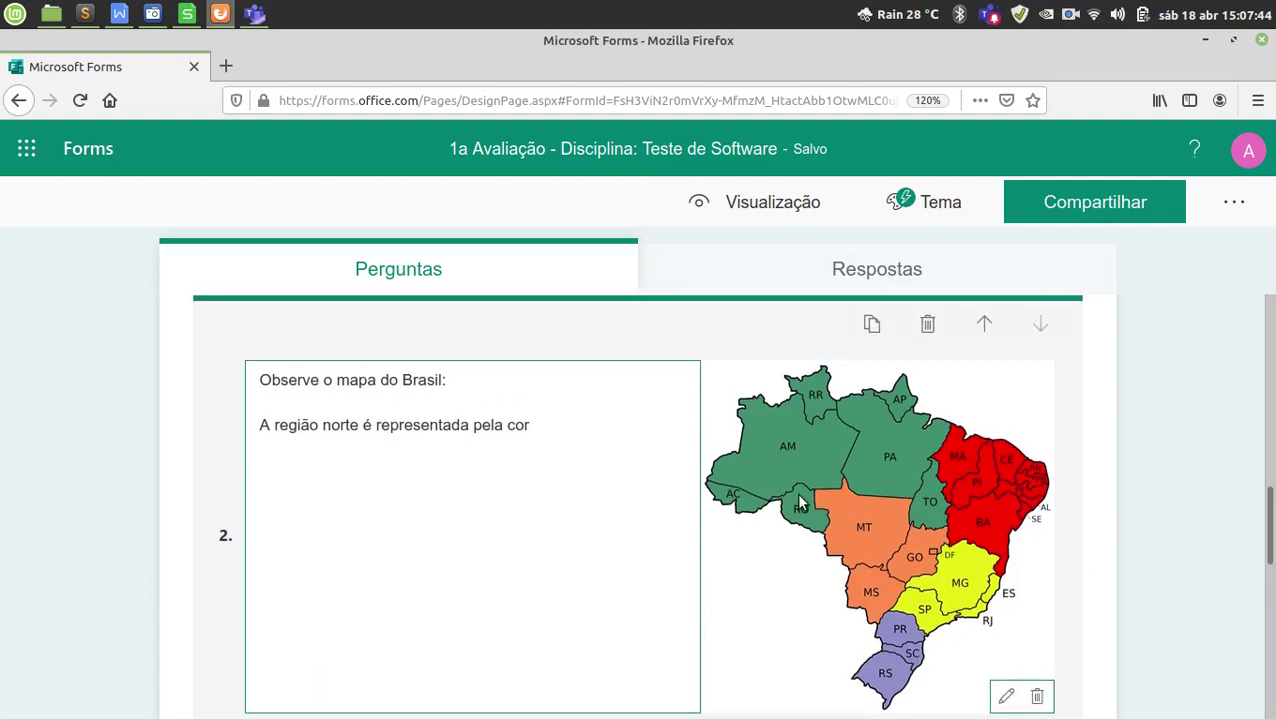
pyautogui.scroll(-4, 798, 522)
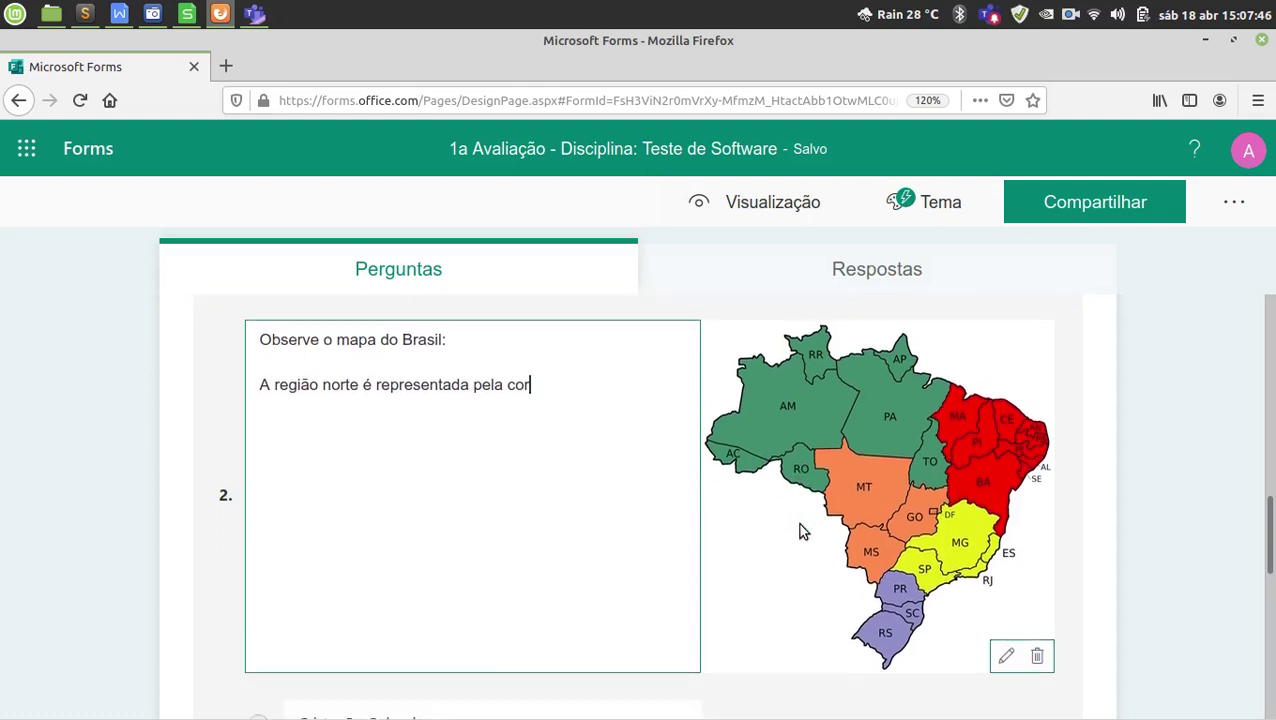
# Remove the a)–e) numbering from question 2's colour answers in WPS Writer, then minimize it.
pyautogui.scroll(-1, 798, 535)
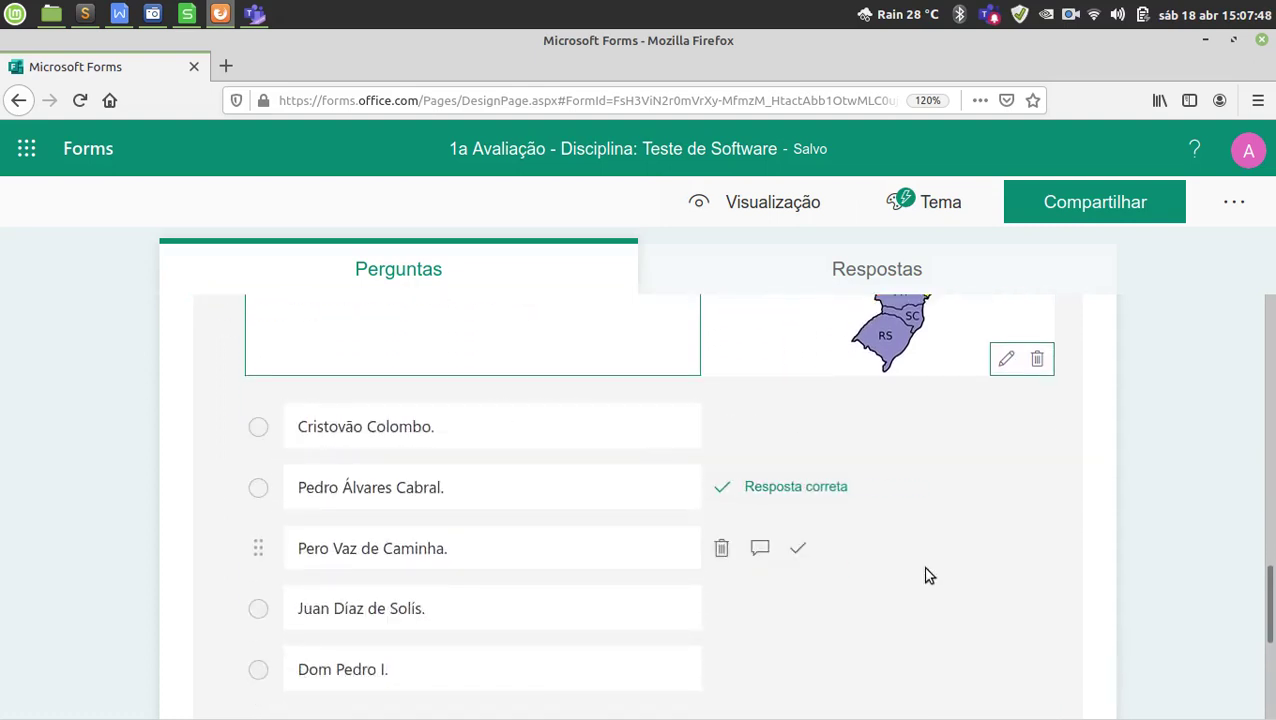
pyautogui.moveTo(917, 712)
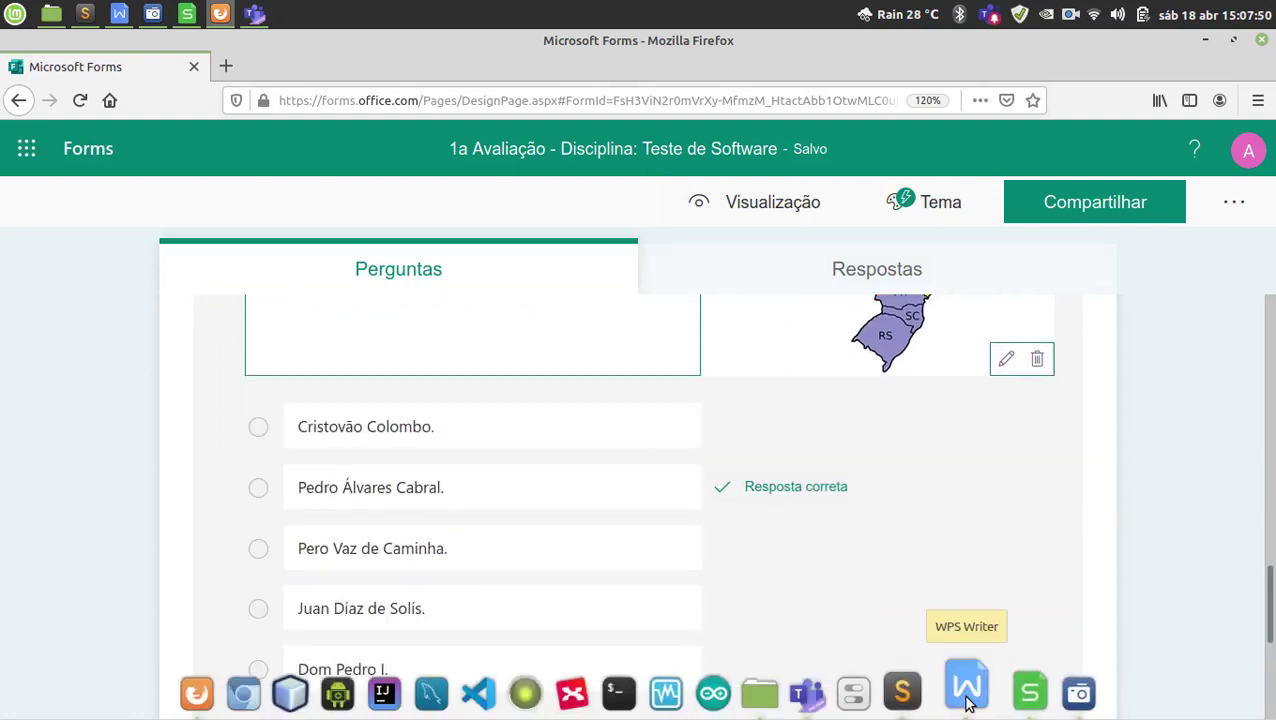
pyautogui.click(962, 694)
pyautogui.scroll(-2, 328, 498)
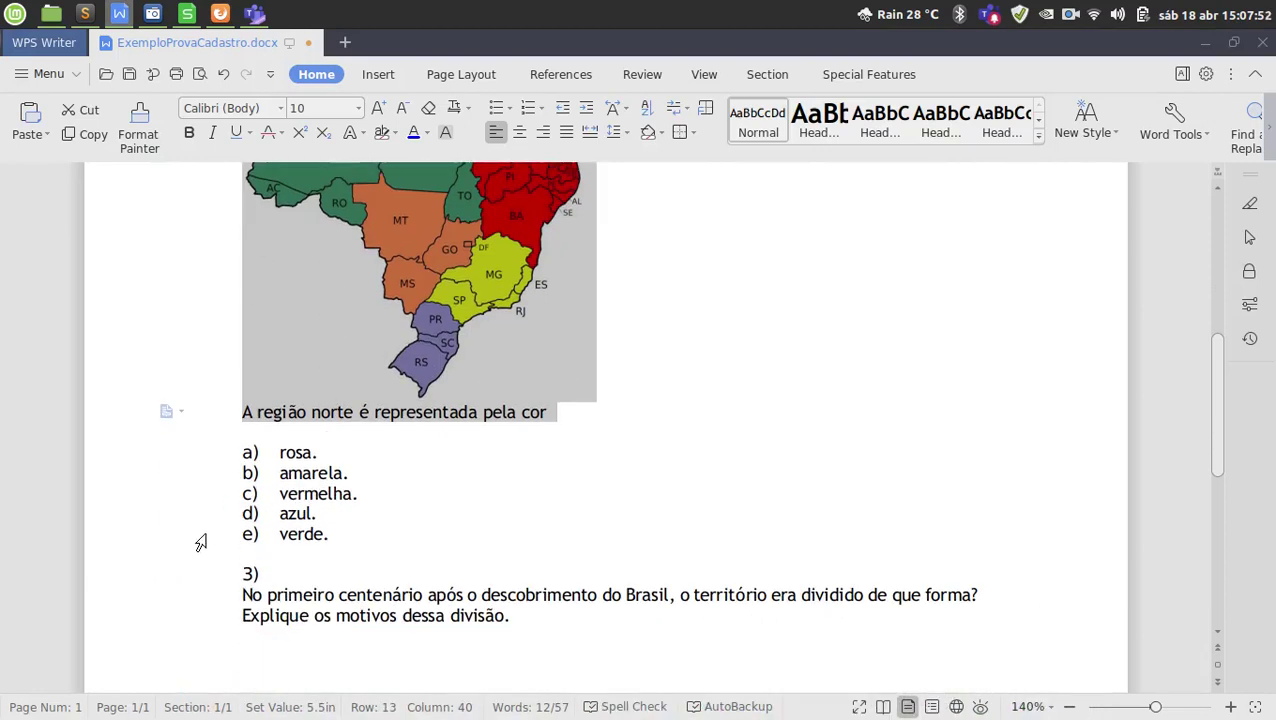
pyautogui.moveTo(199, 541); pyautogui.dragTo(185, 462)
pyautogui.hotkey('ctrl', 'c')
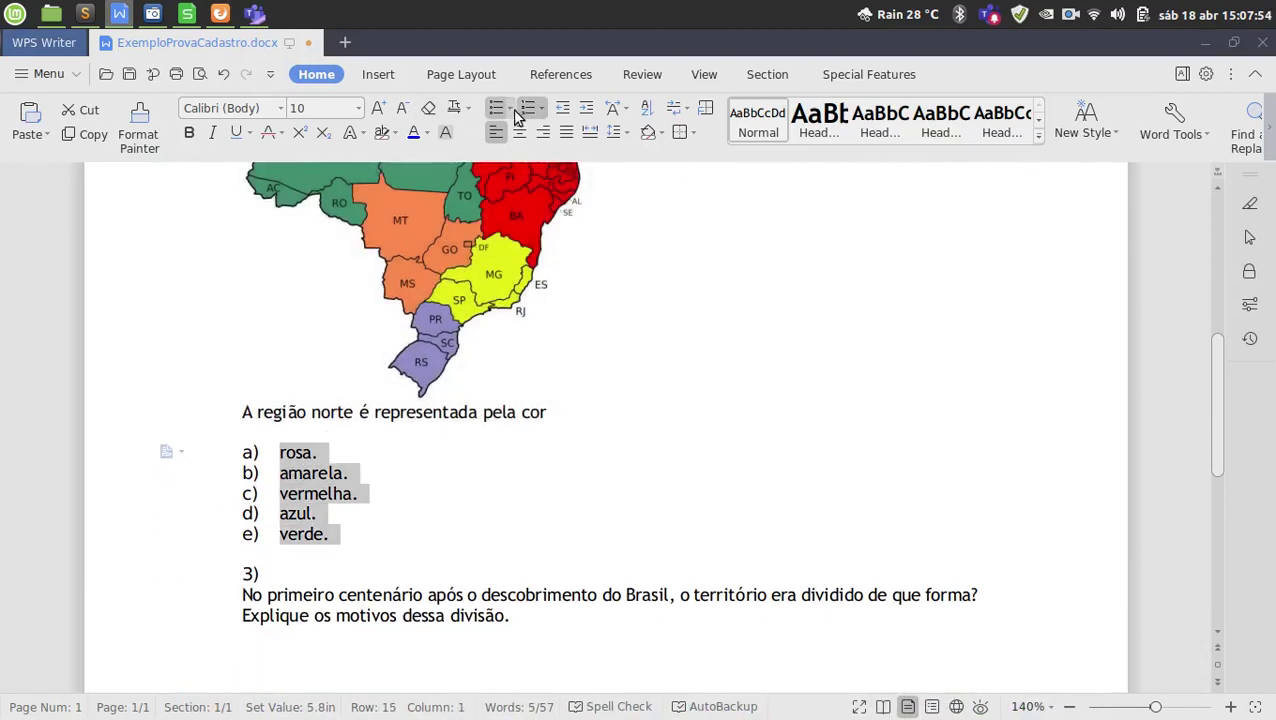
pyautogui.click(526, 110)
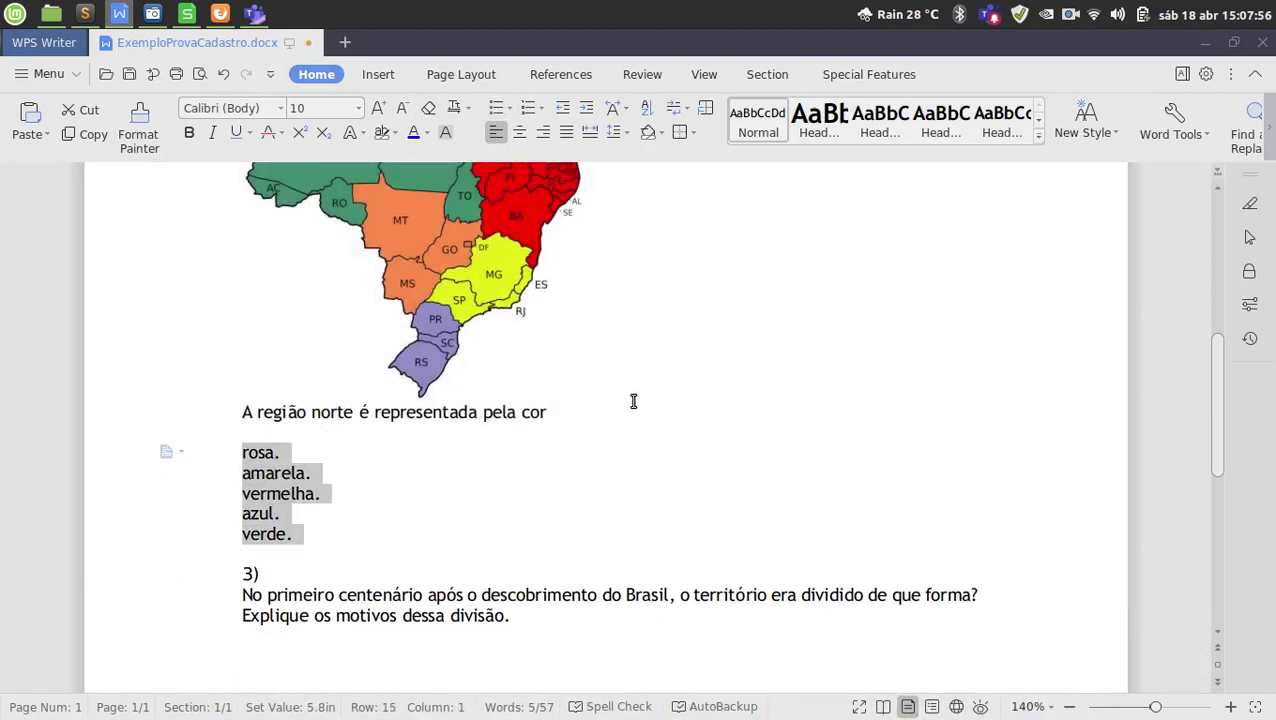
pyautogui.click(1206, 42)
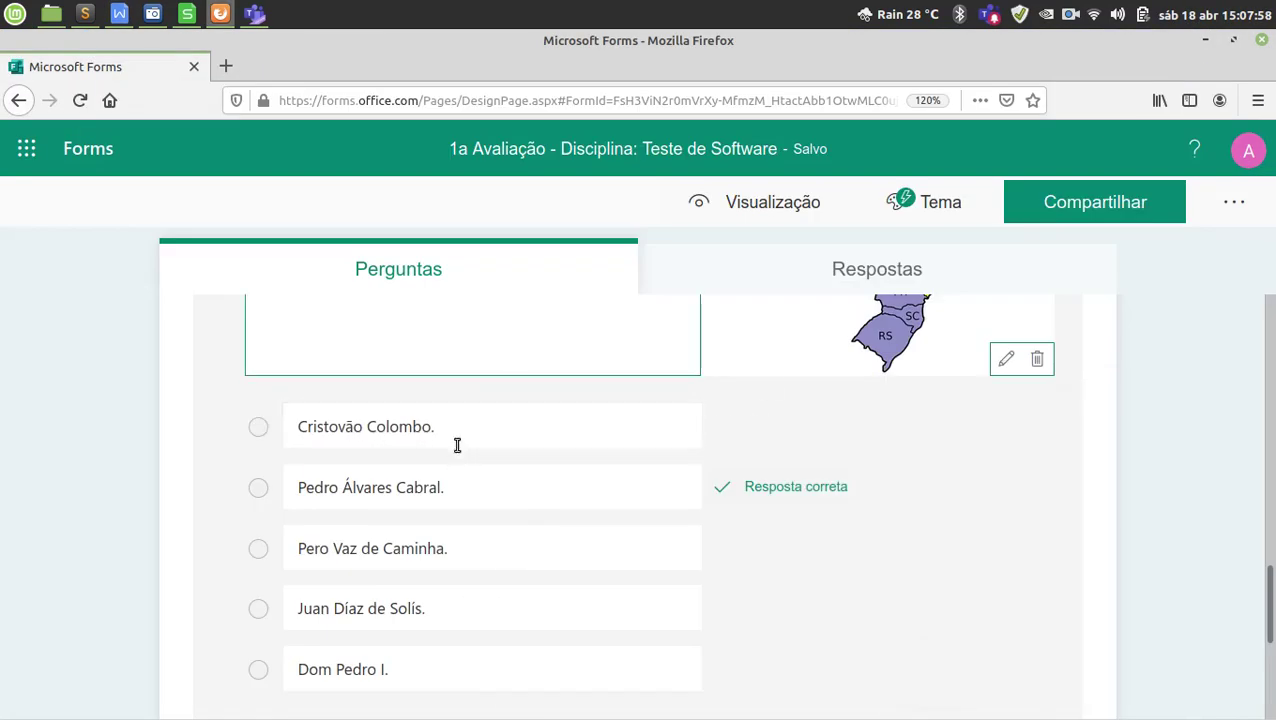
# Delete the four old explorer options and paste the colours rosa. through verde. over Dom Pedro I.
pyautogui.click(724, 427)
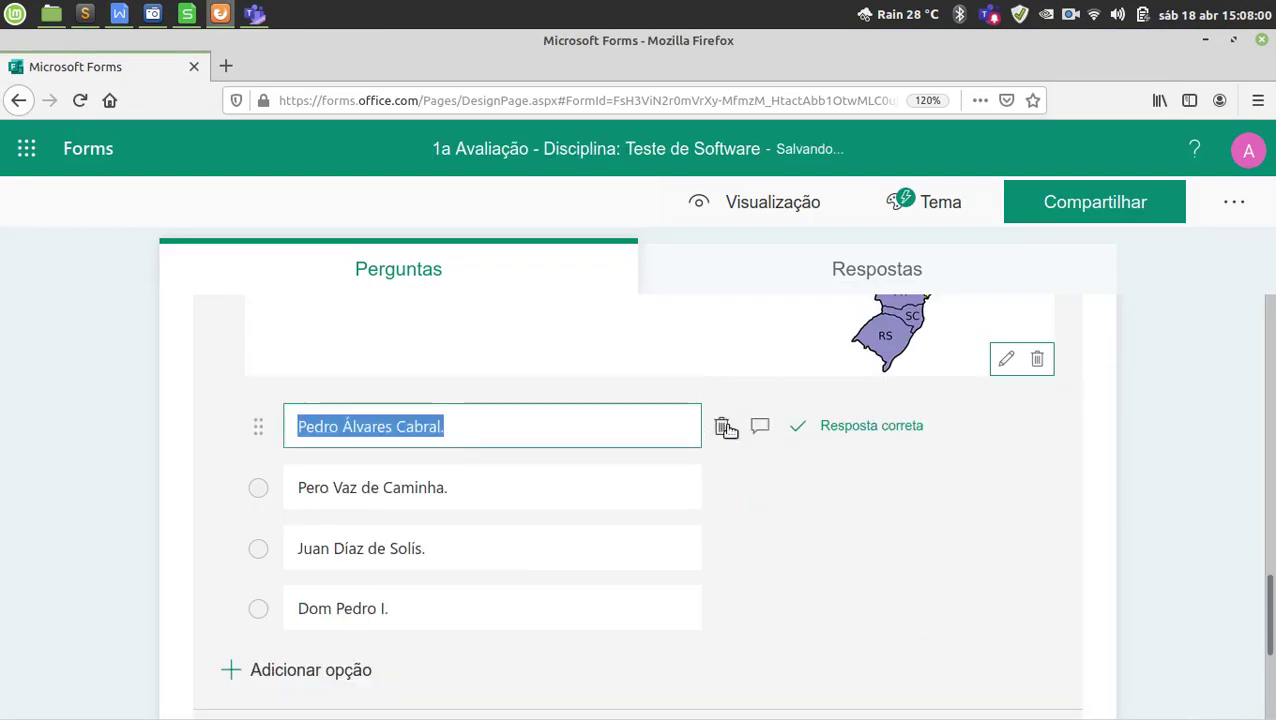
pyautogui.click(724, 427)
pyautogui.click(724, 427)
pyautogui.click(724, 427)
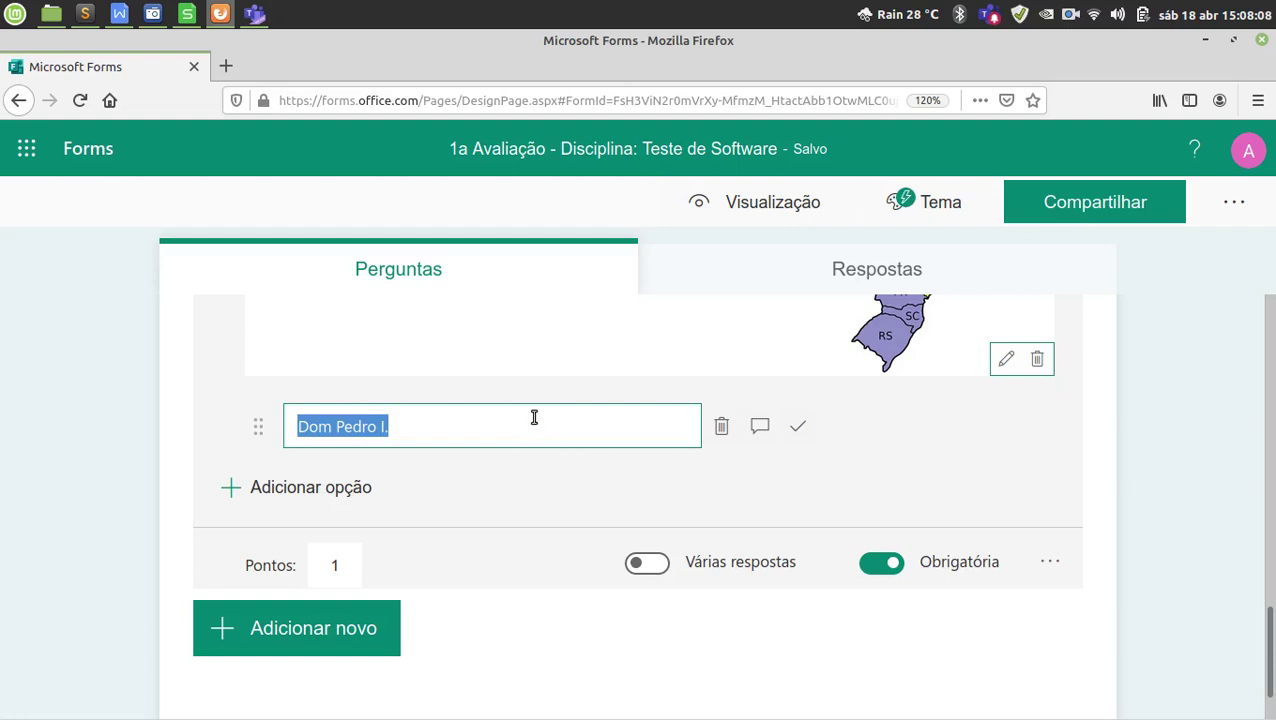
pyautogui.hotkey('ctrl', 'v')
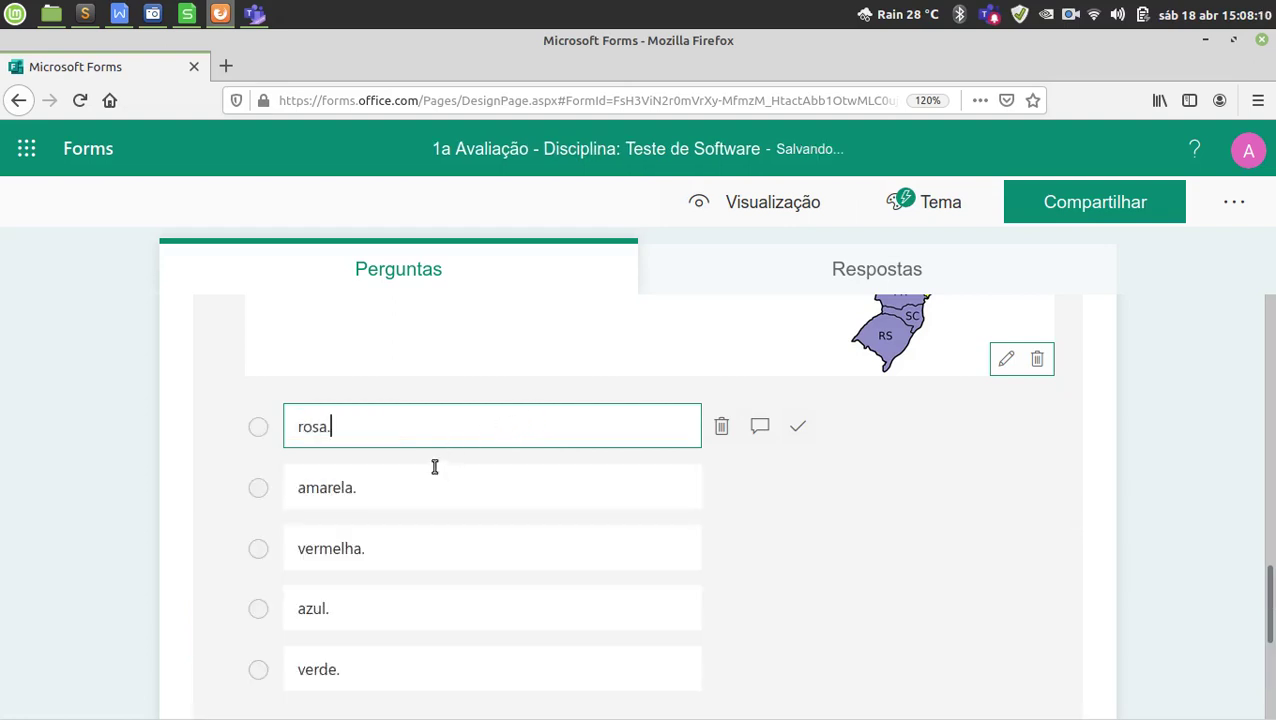
# Check the amarela., vermelha., azul. and verde. options.
pyautogui.click(393, 496)
pyautogui.click(385, 555)
pyautogui.click(383, 605)
pyautogui.click(376, 658)
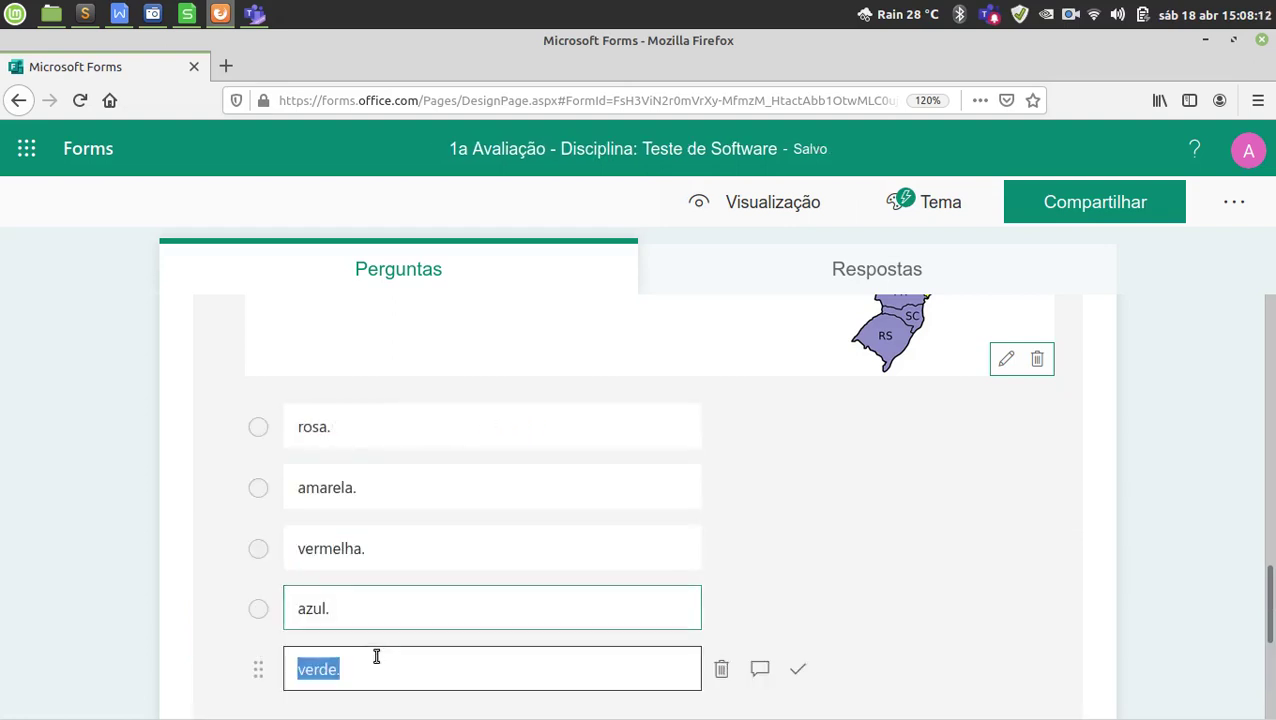
pyautogui.scroll(-1, 436, 604)
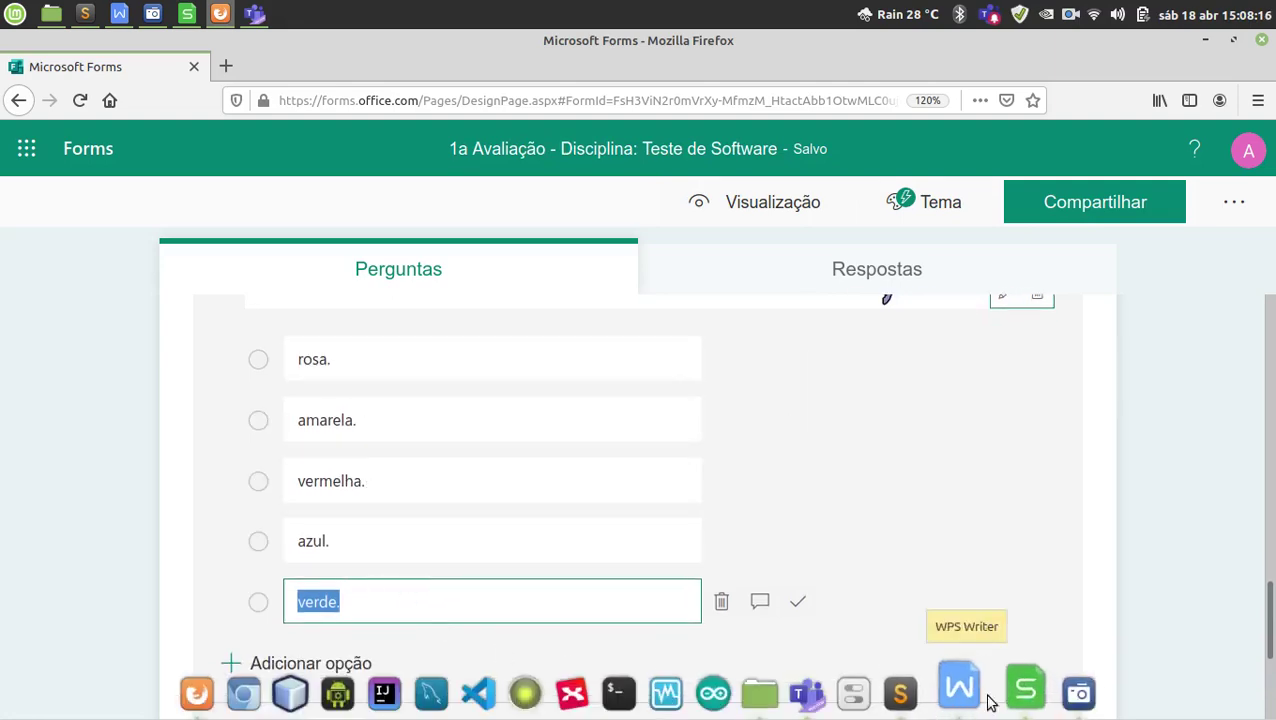
# Look up the verde. answer in the WPS Writer exam document, then return to the quiz.
pyautogui.click(1008, 704)
pyautogui.click(960, 690)
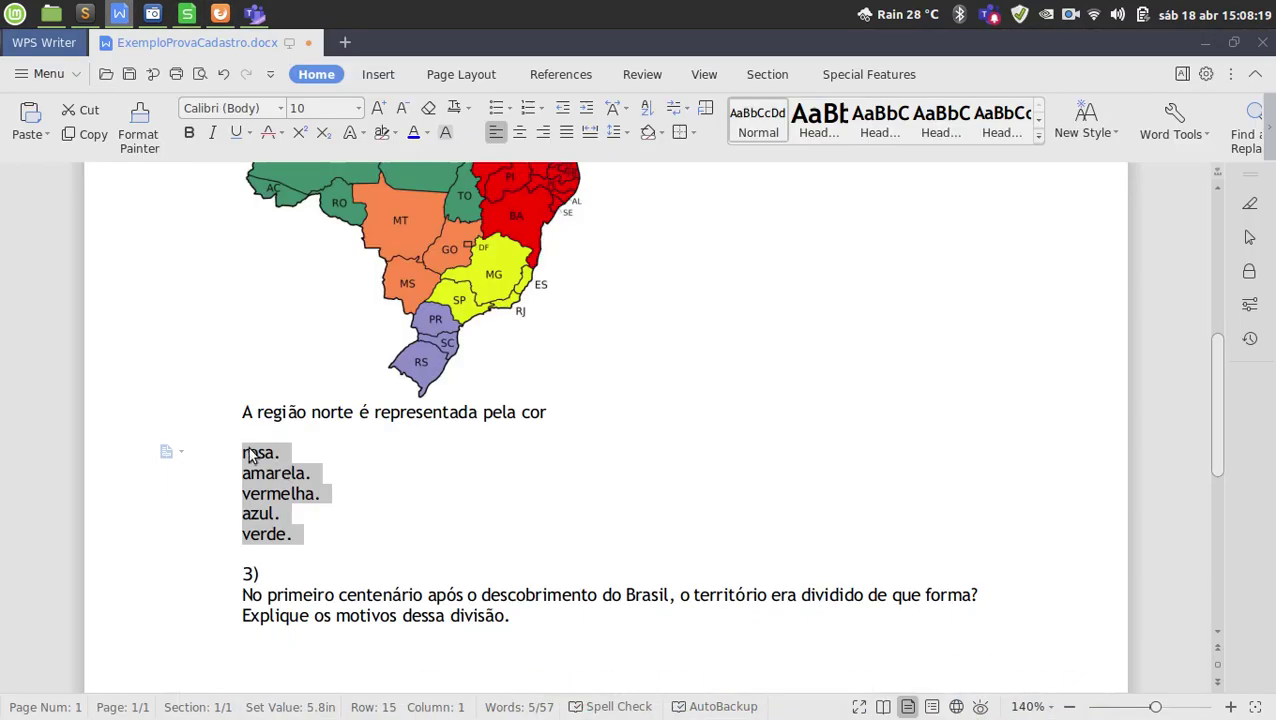
pyautogui.click(249, 452)
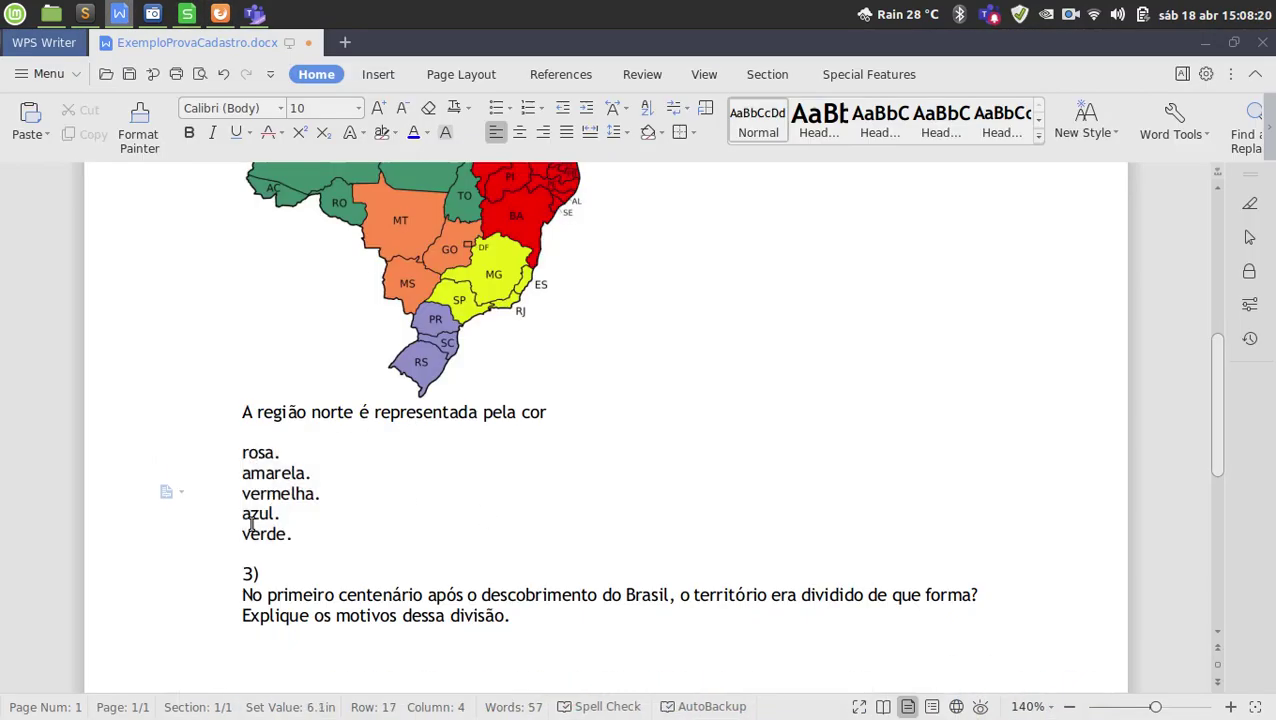
pyautogui.click(267, 533)
pyautogui.click(1191, 46)
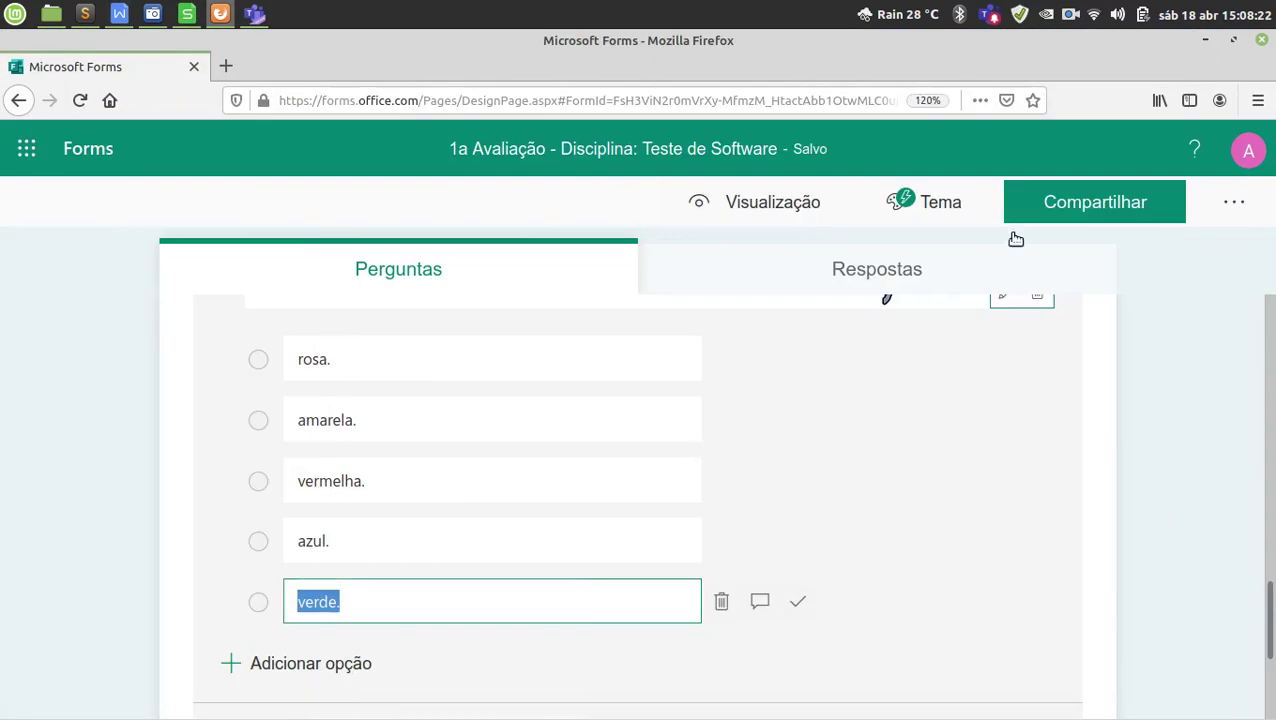
pyautogui.click(805, 603)
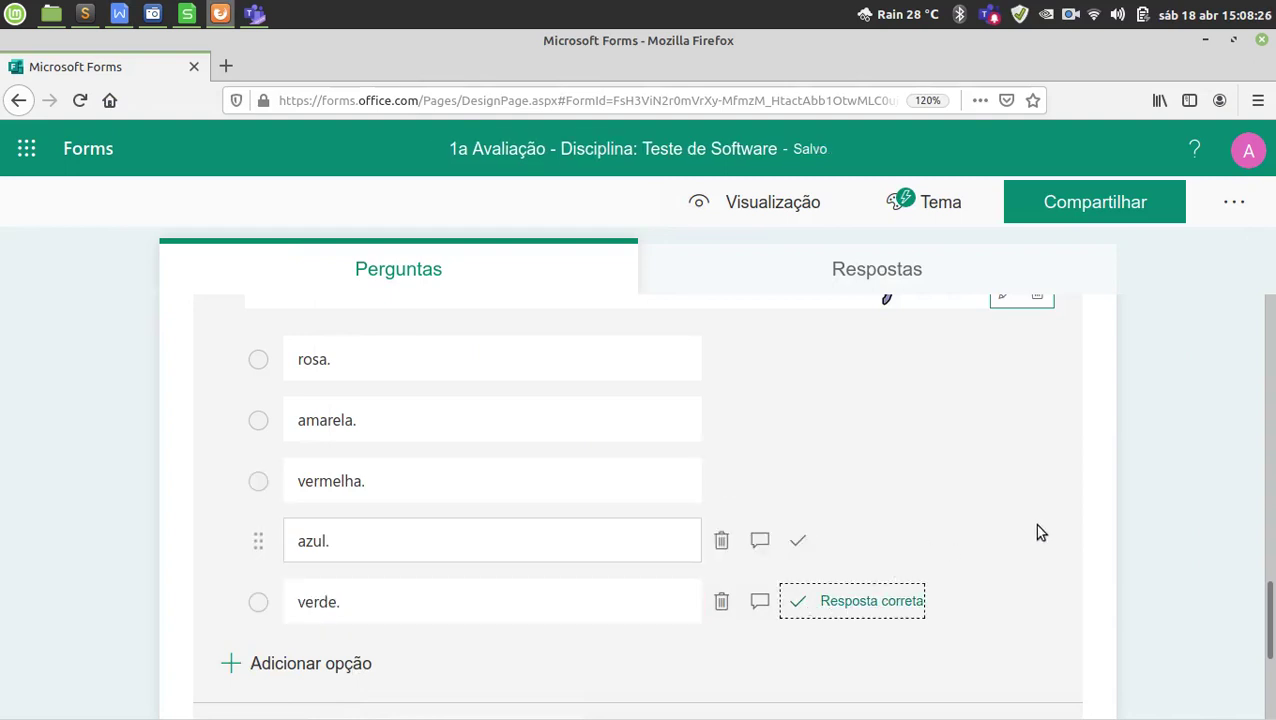
pyautogui.scroll(-2, 1049, 530)
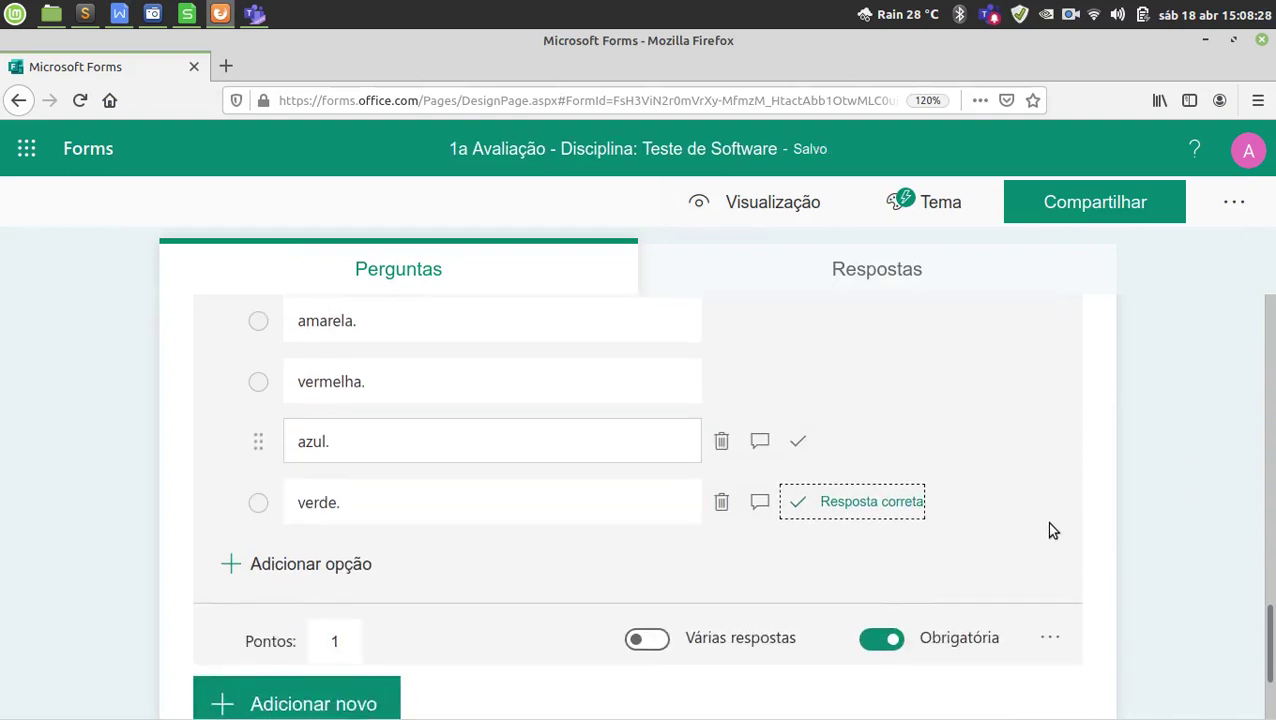
pyautogui.click(337, 543)
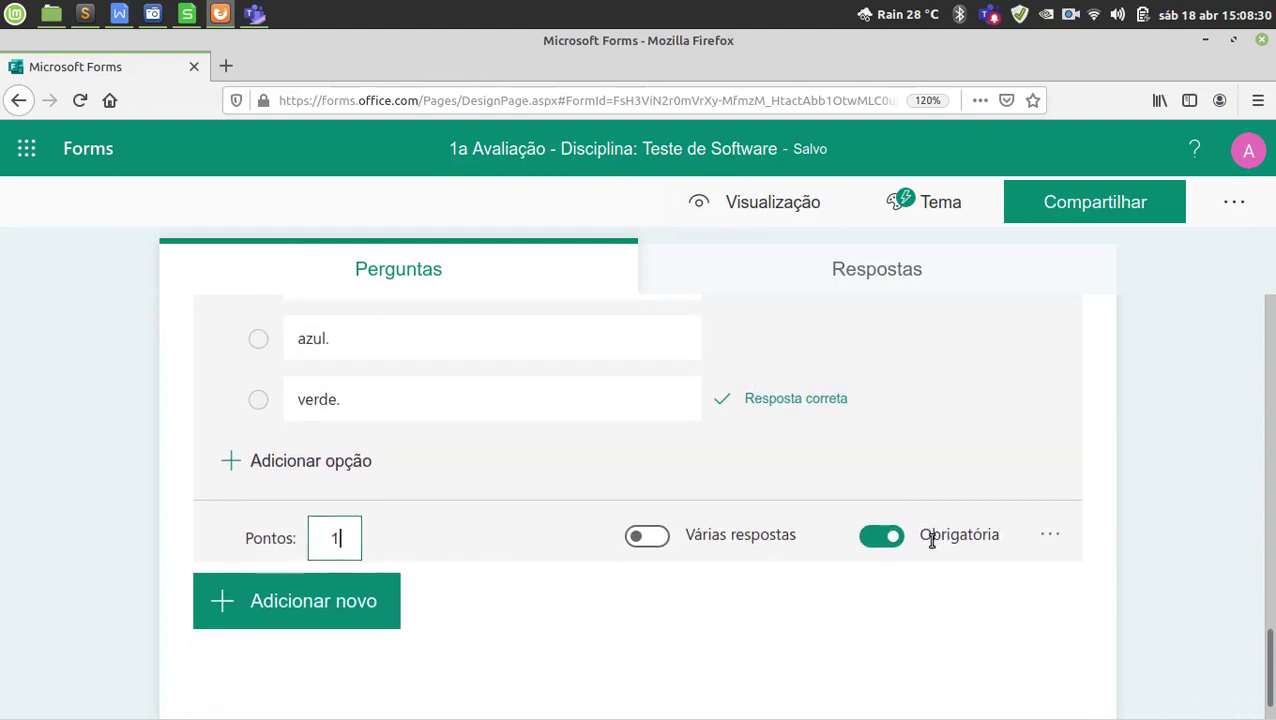
pyautogui.click(1056, 537)
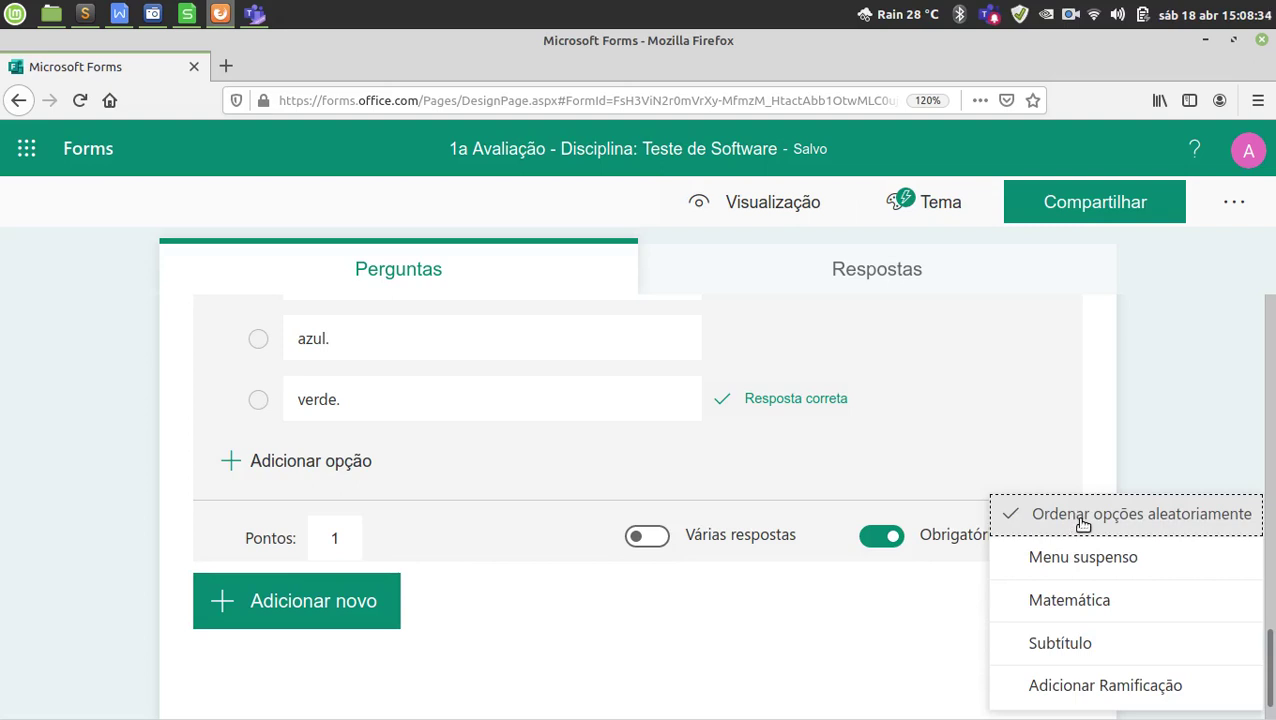
pyautogui.click(750, 613)
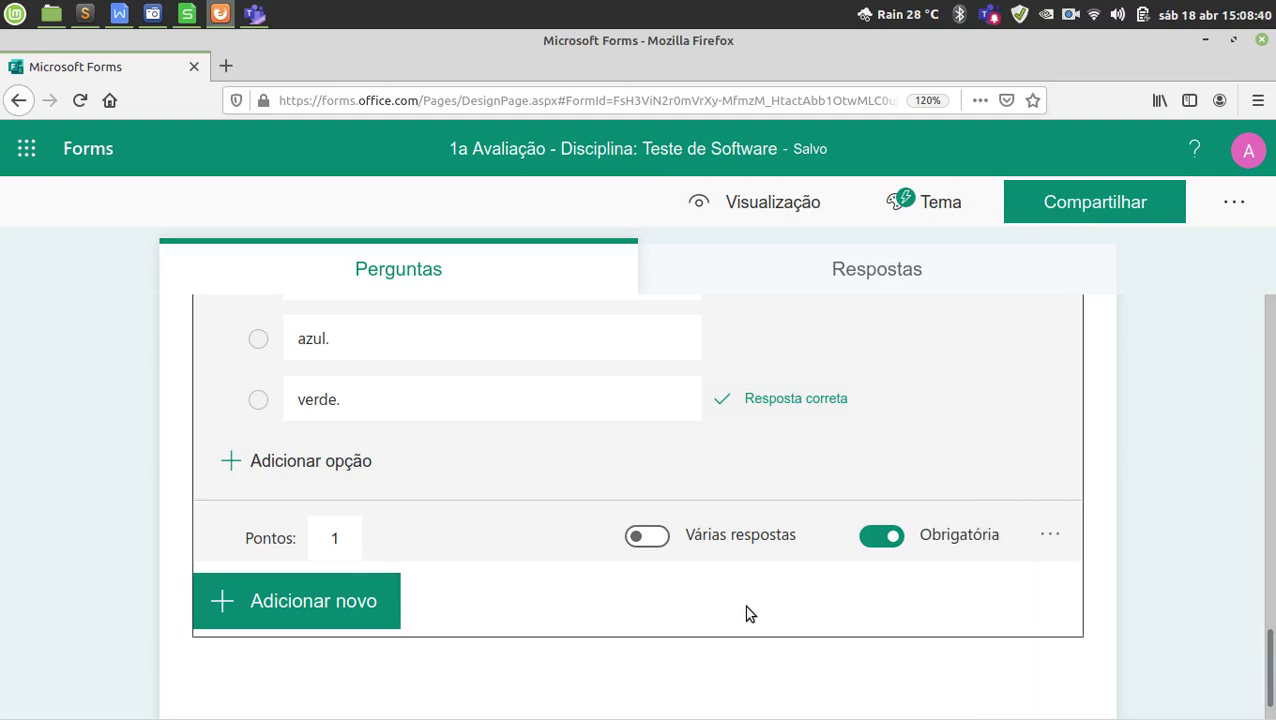
pyautogui.scroll(4, 746, 609)
pyautogui.scroll(2, 510, 421)
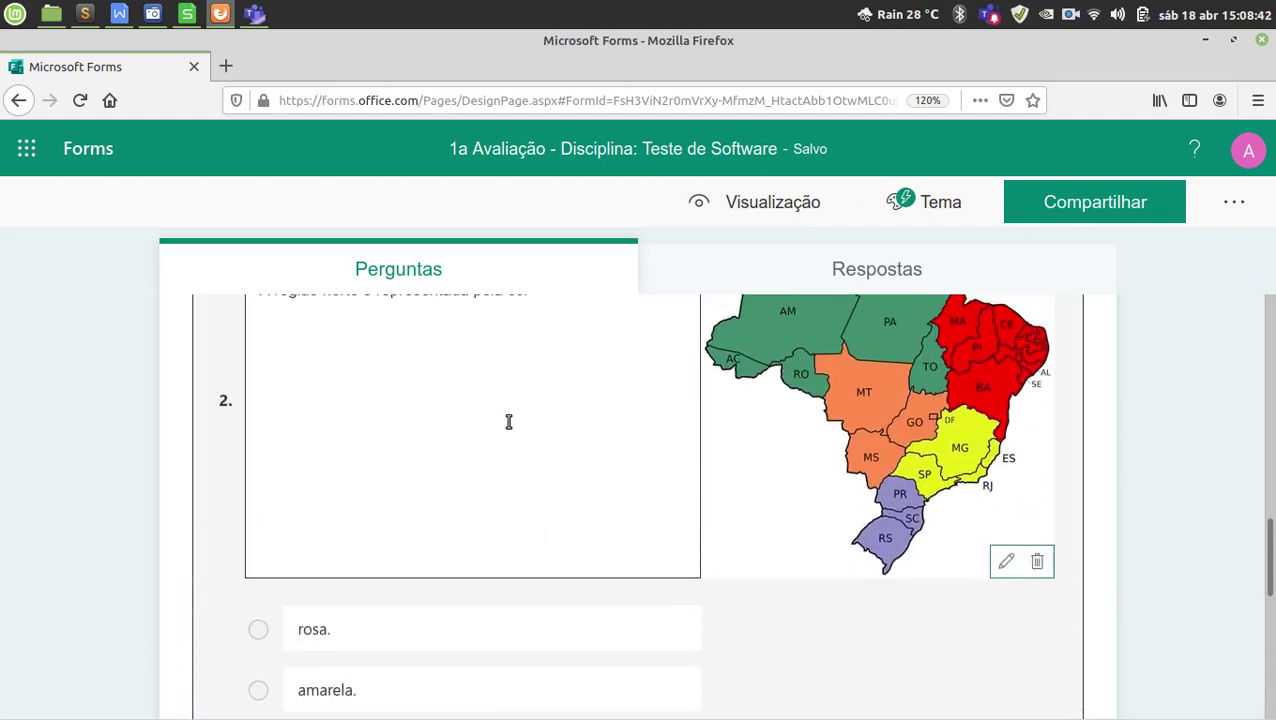
pyautogui.scroll(2, 476, 416)
pyautogui.click(436, 445)
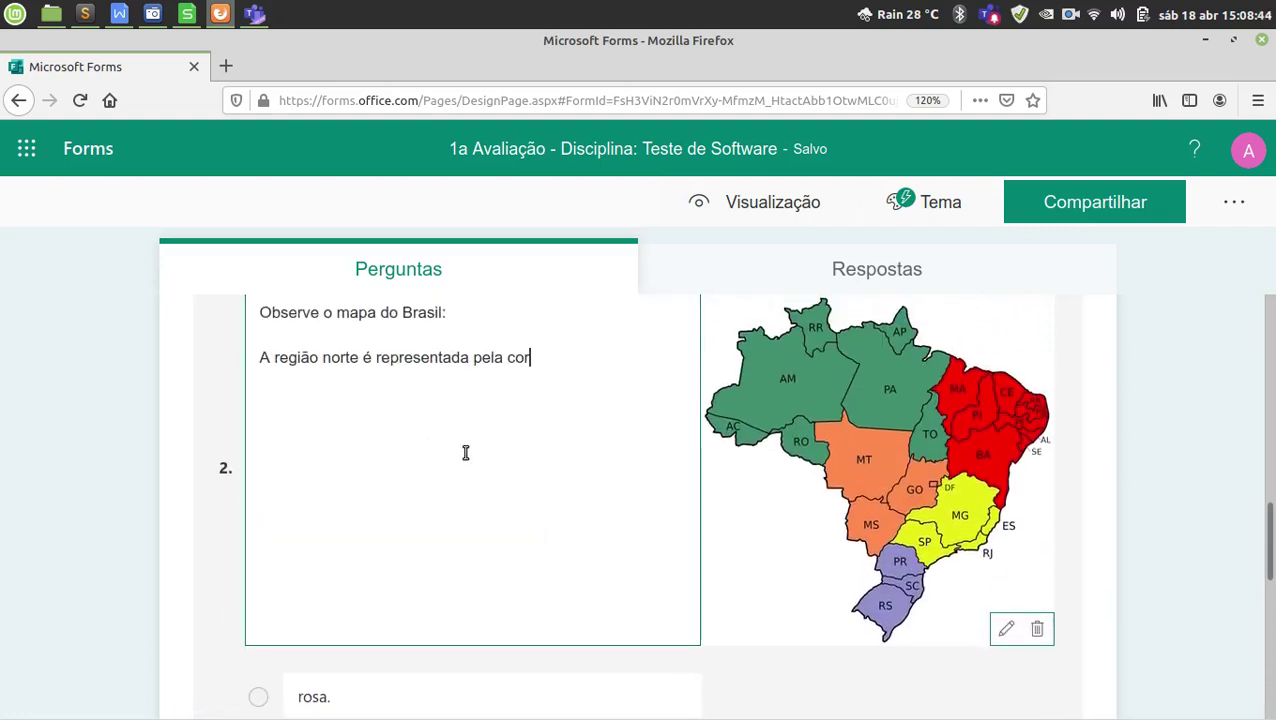
pyautogui.scroll(-3, 464, 450)
pyautogui.click(421, 438)
pyautogui.click(413, 483)
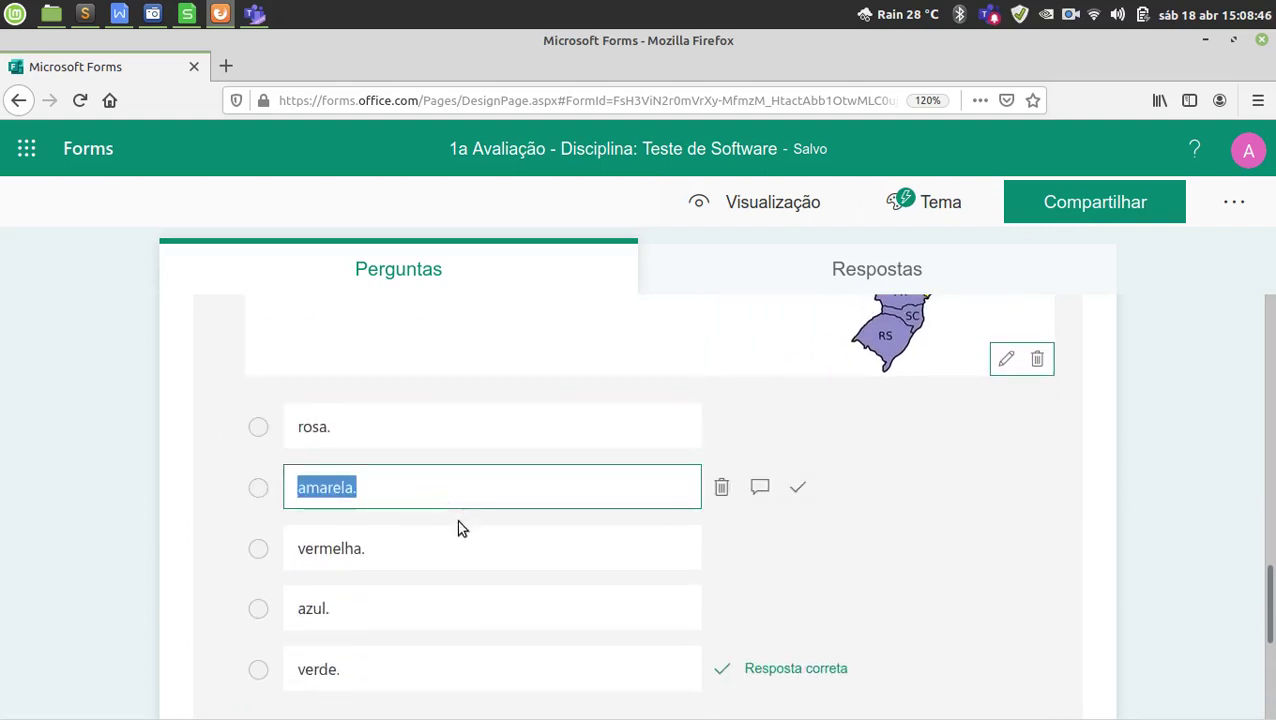
pyautogui.click(464, 543)
pyautogui.scroll(-3, 478, 555)
pyautogui.click(461, 540)
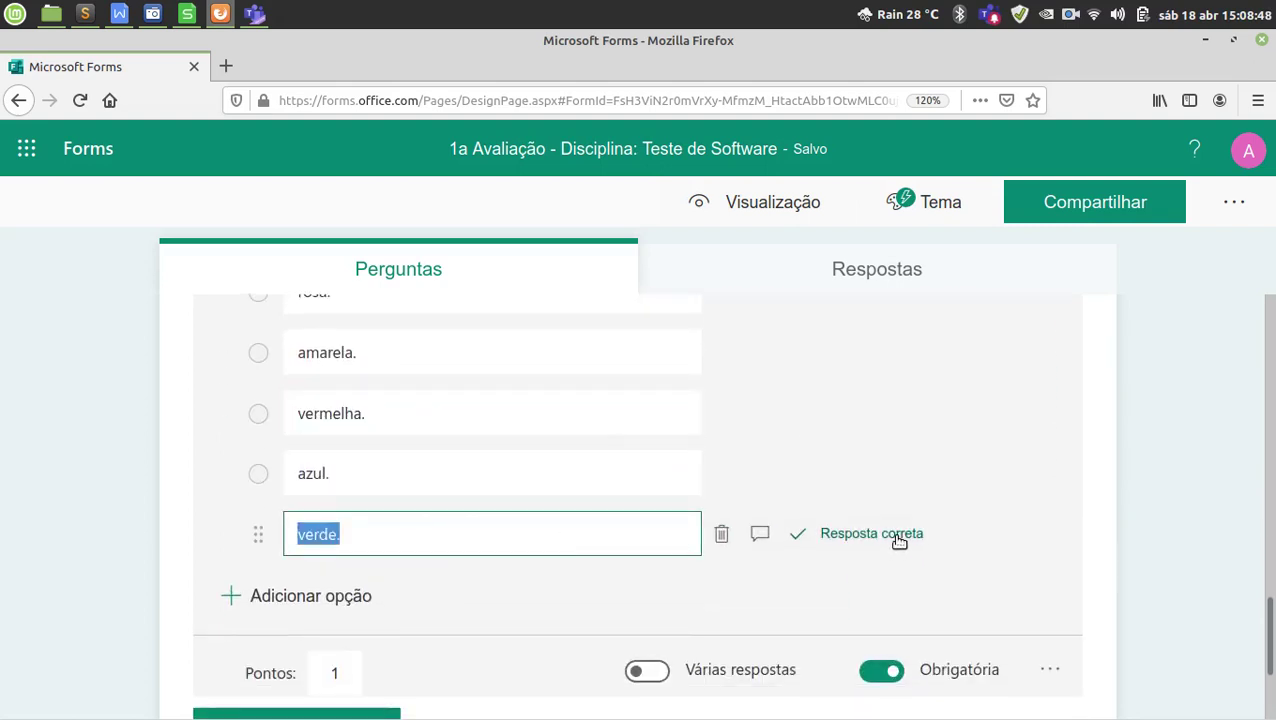
pyautogui.click(524, 531)
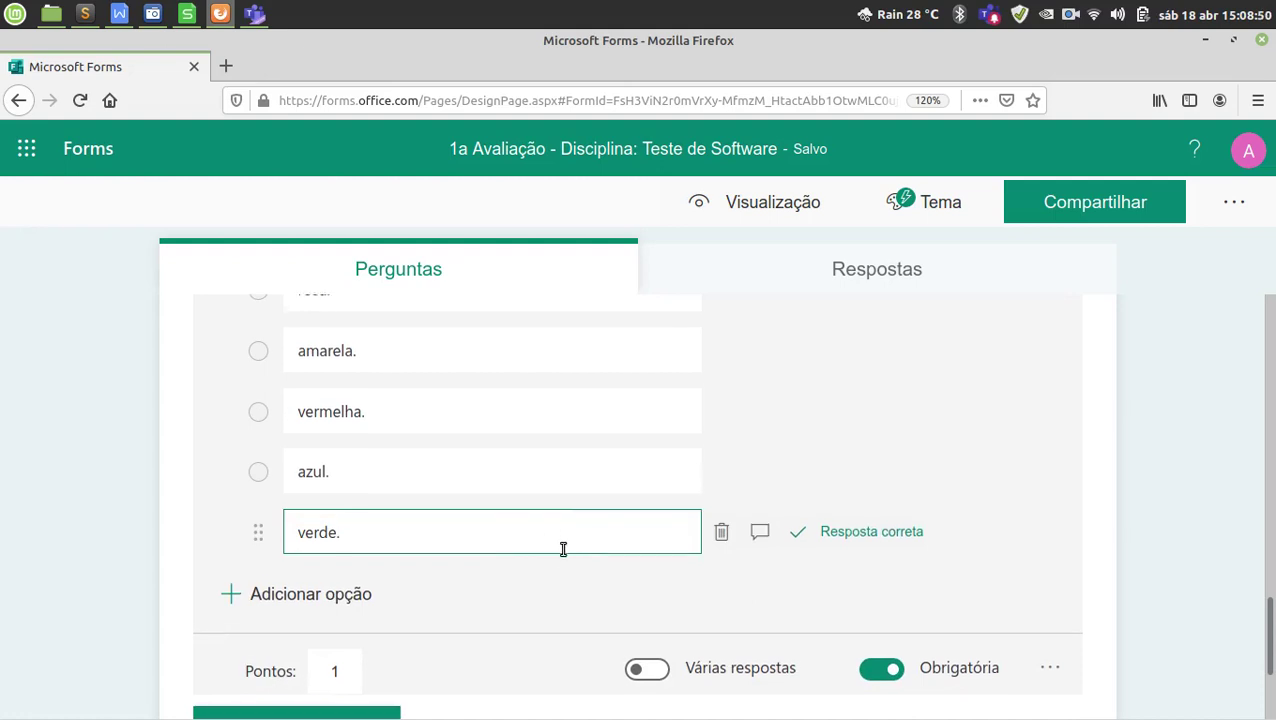
pyautogui.scroll(-2, 561, 550)
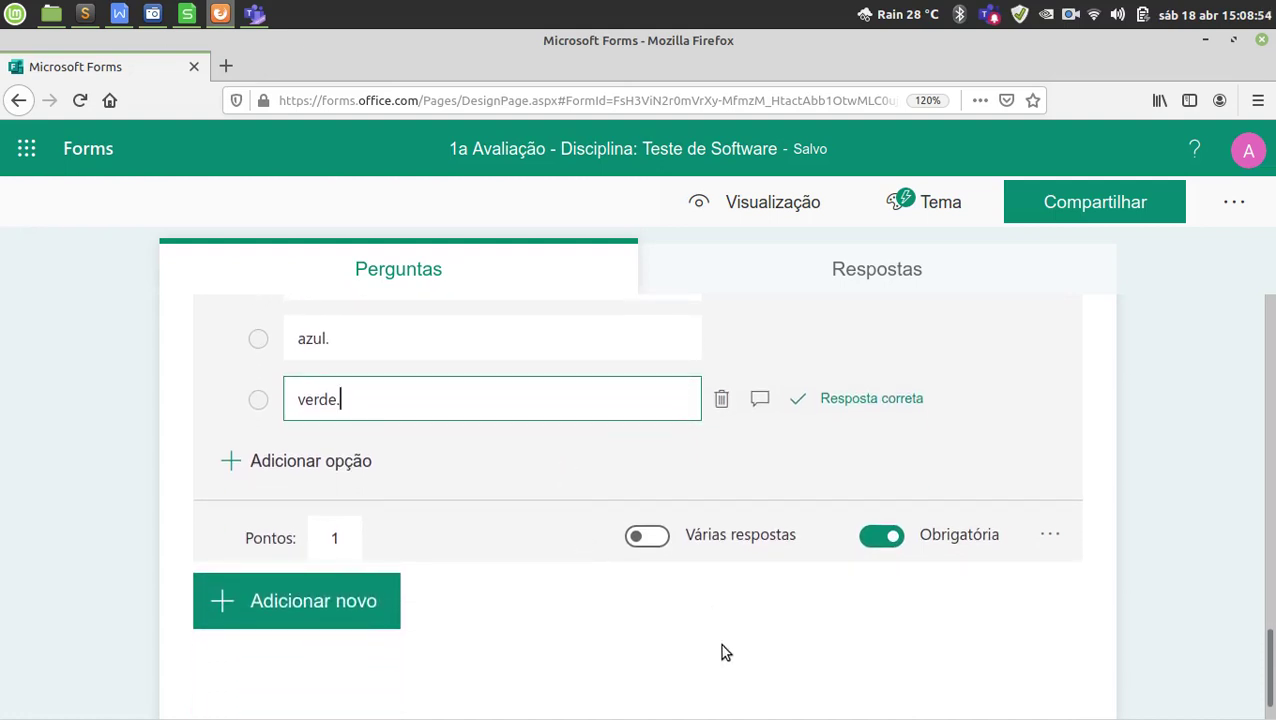
pyautogui.scroll(12, 720, 643)
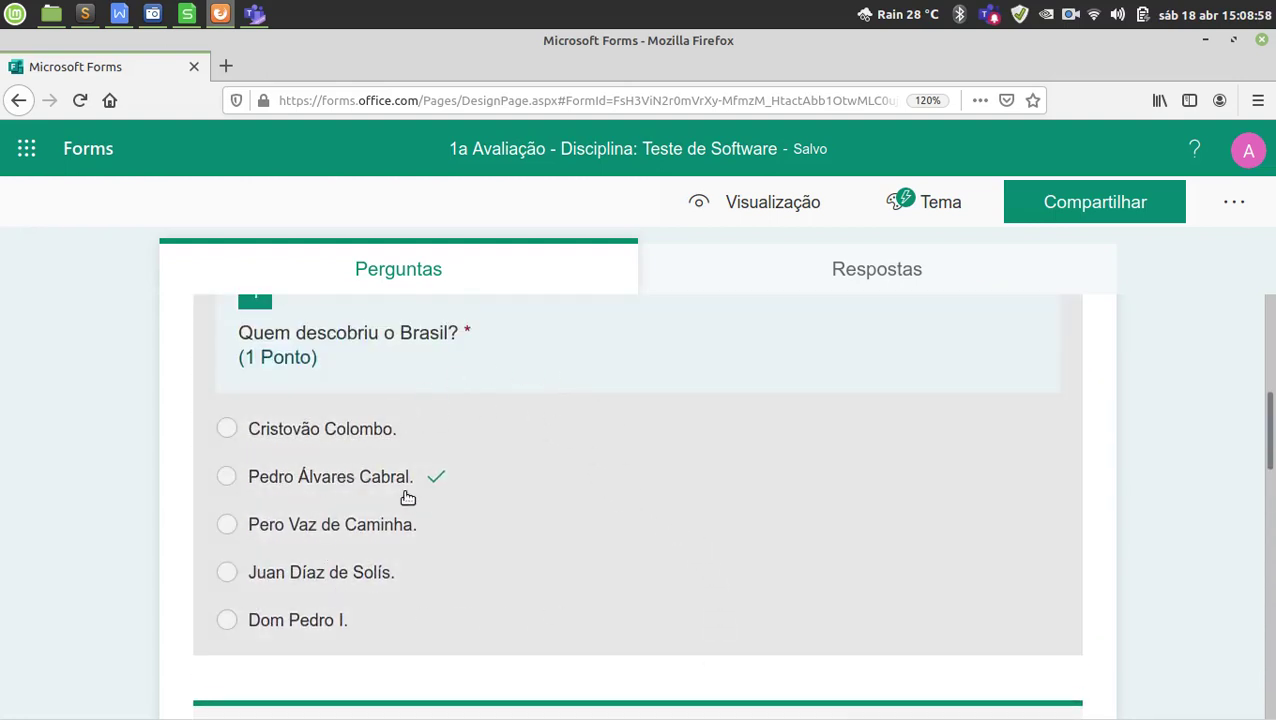
pyautogui.scroll(1, 450, 524)
pyautogui.scroll(-10, 669, 555)
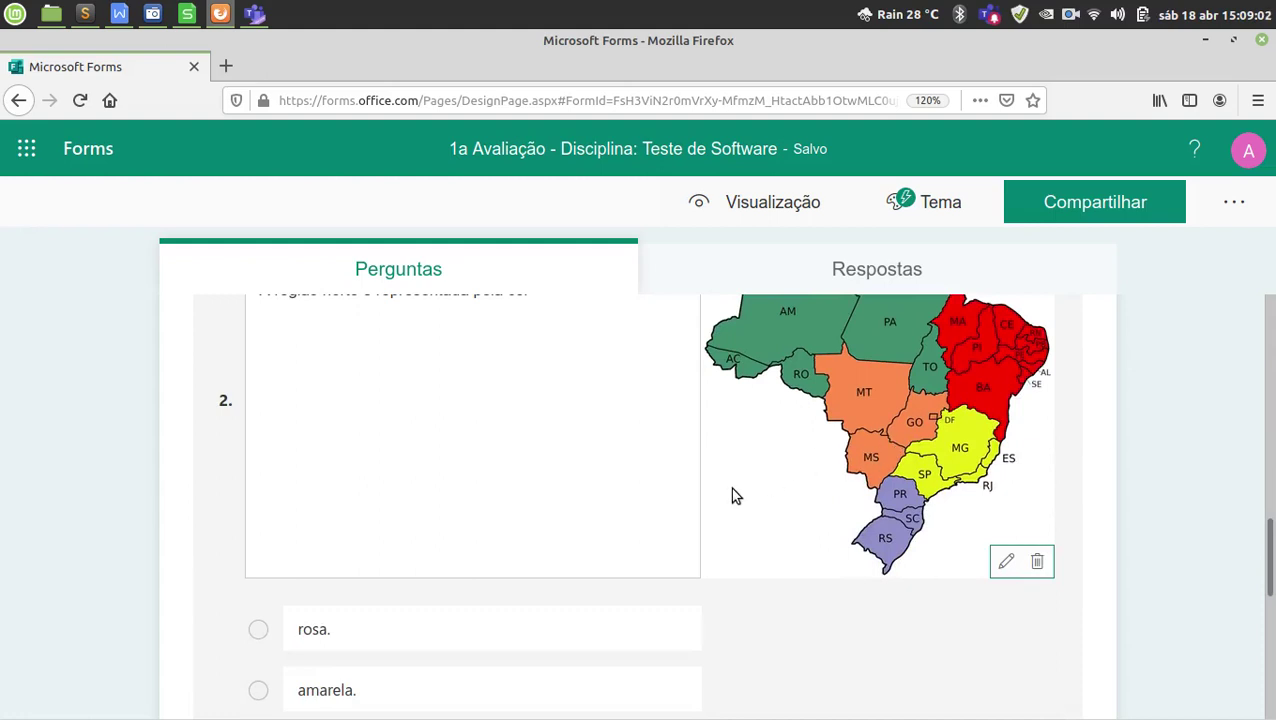
pyautogui.scroll(-3, 732, 494)
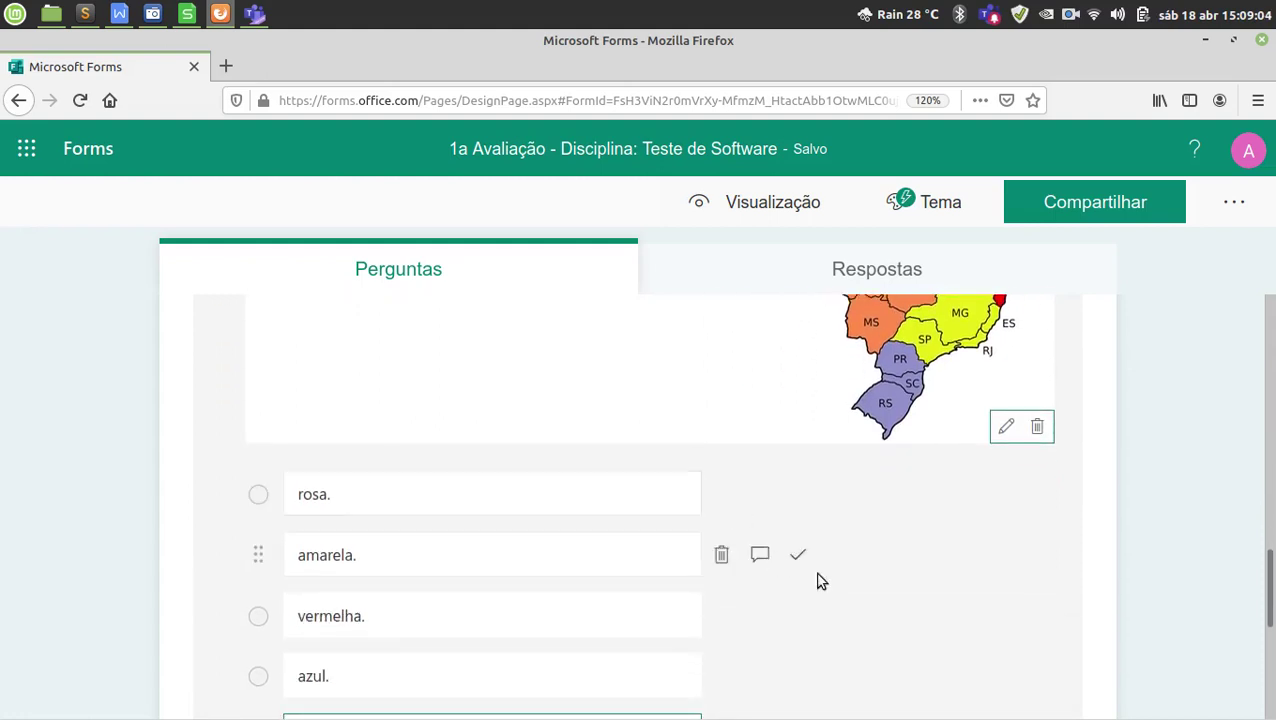
pyautogui.scroll(-8, 906, 572)
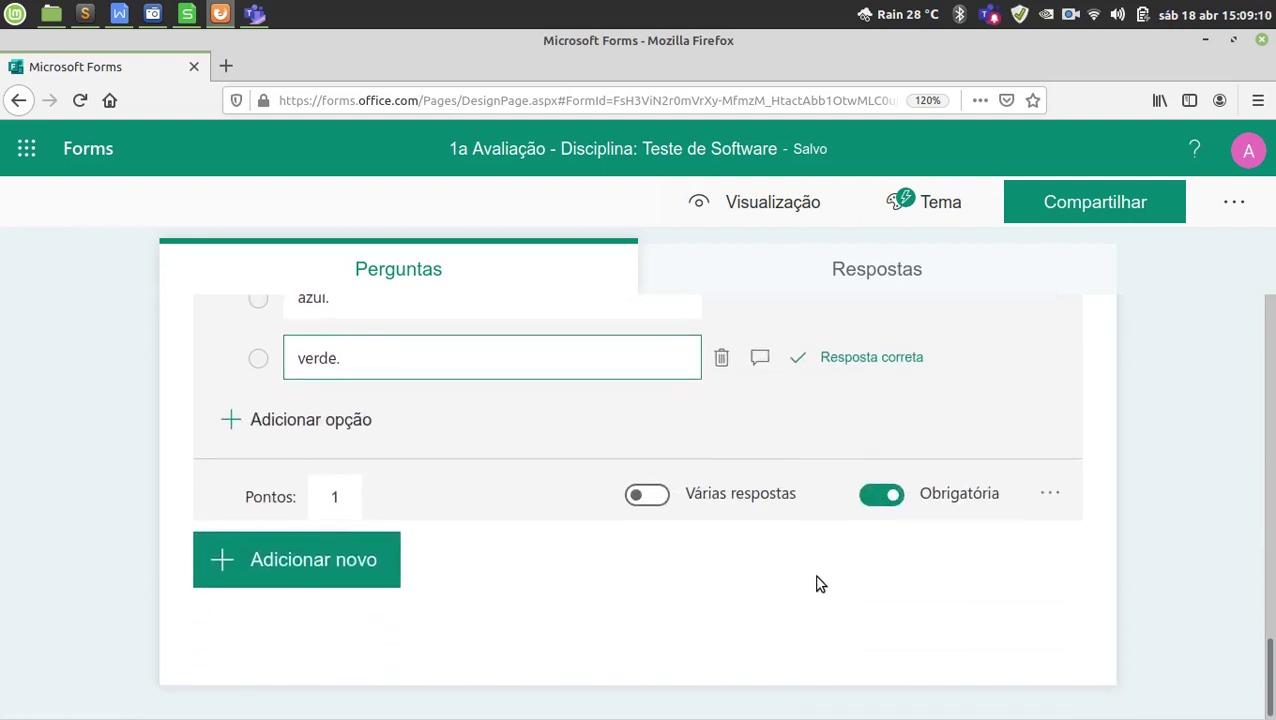
pyautogui.scroll(10, 817, 588)
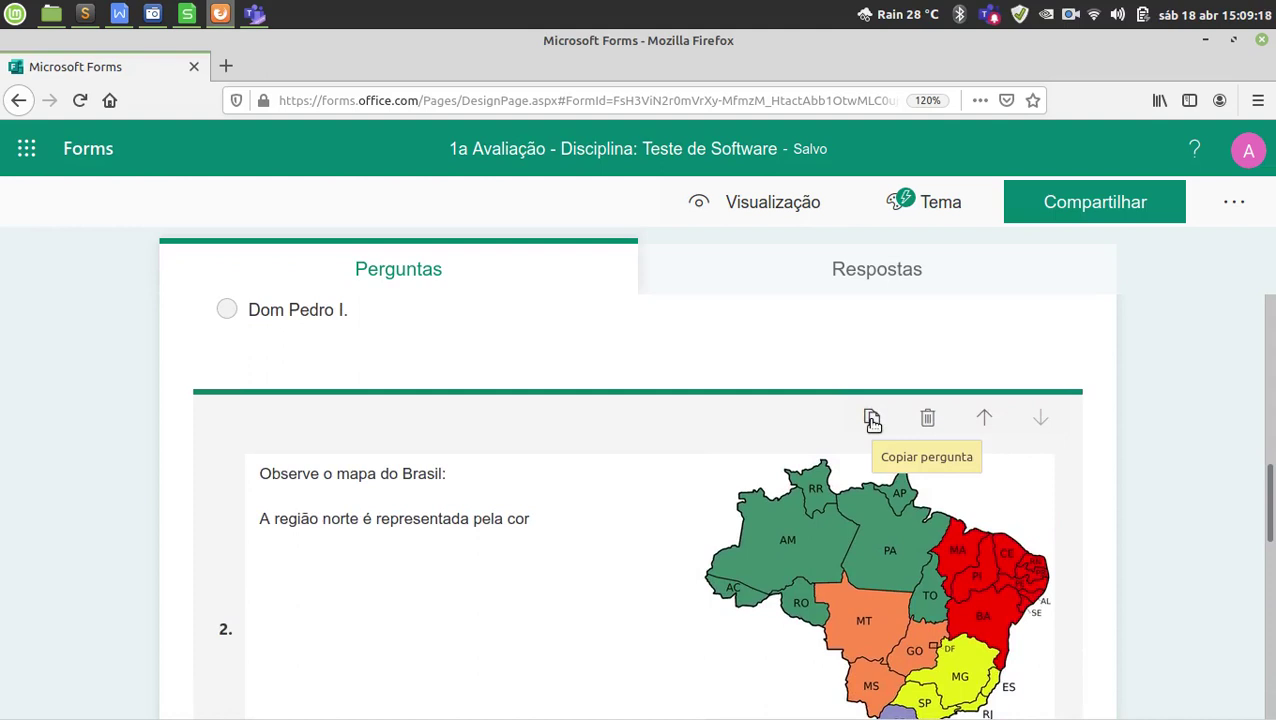
pyautogui.scroll(-5, 872, 420)
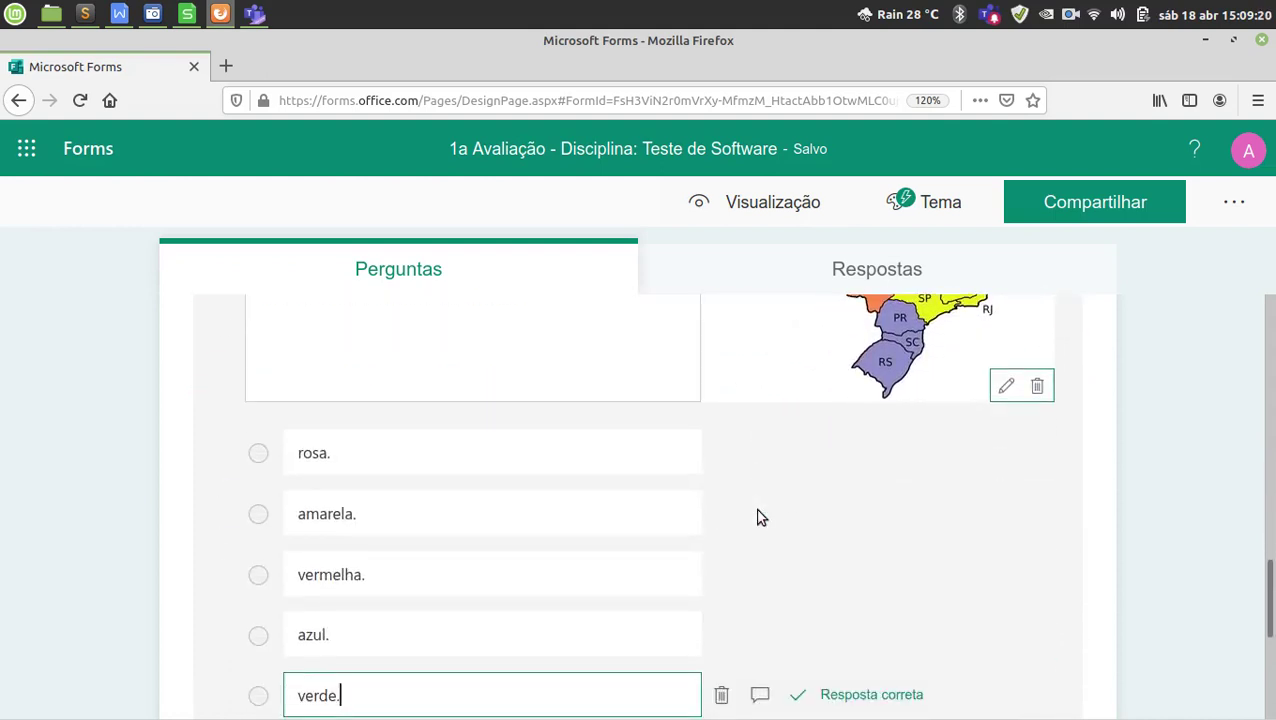
pyautogui.scroll(-3, 668, 607)
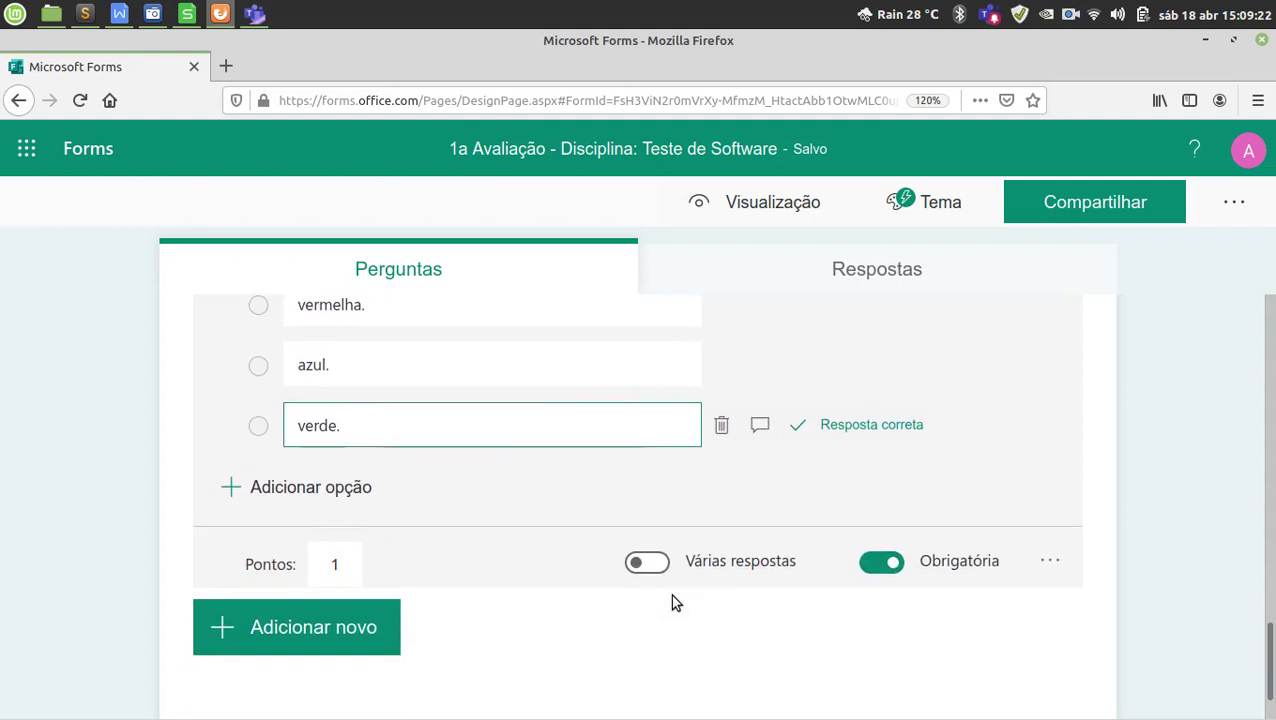
pyautogui.scroll(-1, 530, 607)
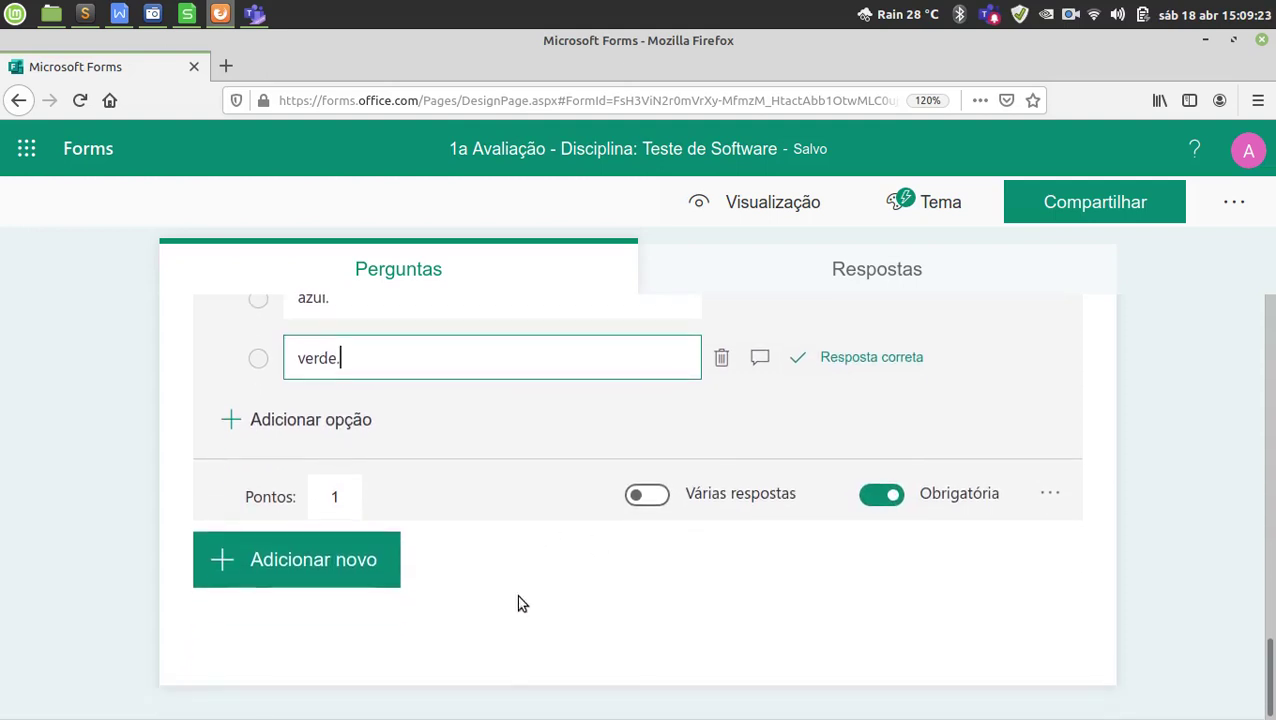
# Add a new text-answer question 3 below question 2.
pyautogui.click(345, 568)
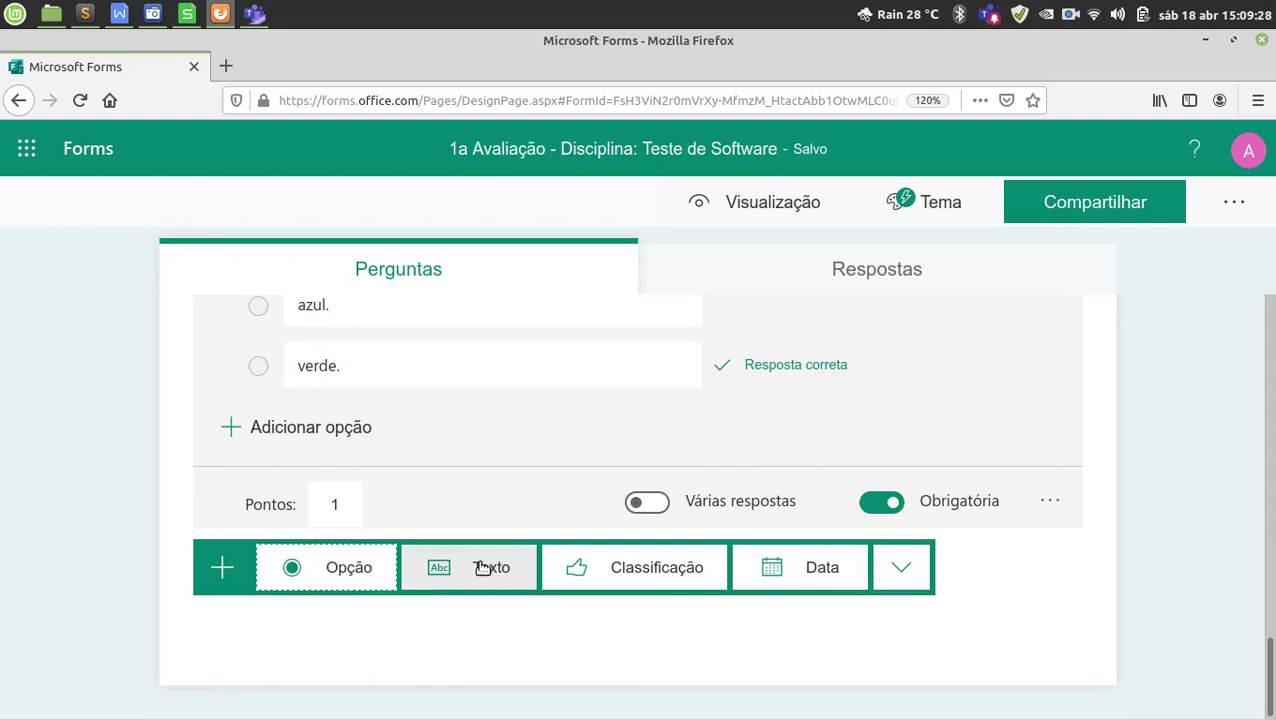
pyautogui.click(483, 567)
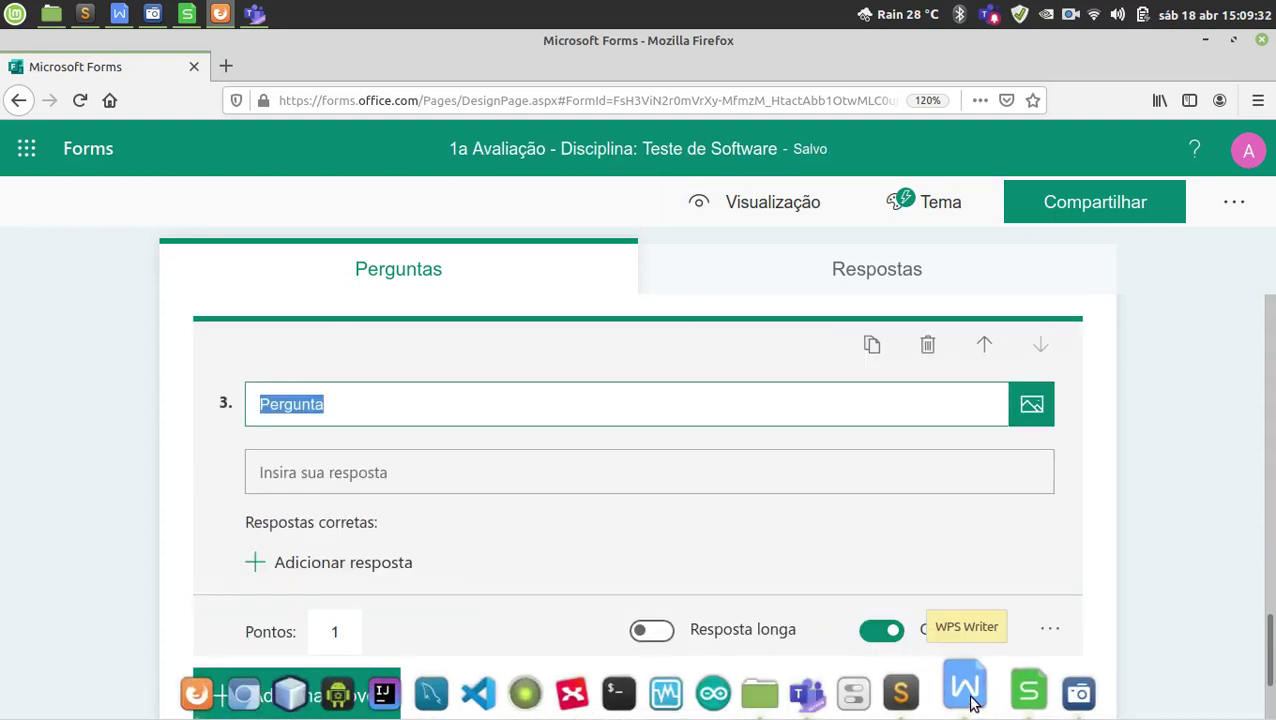
# Bring the WPS Writer exam document forward and scroll to the essay question.
pyautogui.click(969, 703)
pyautogui.scroll(-2, 305, 459)
pyautogui.moveTo(208, 498); pyautogui.dragTo(217, 519)
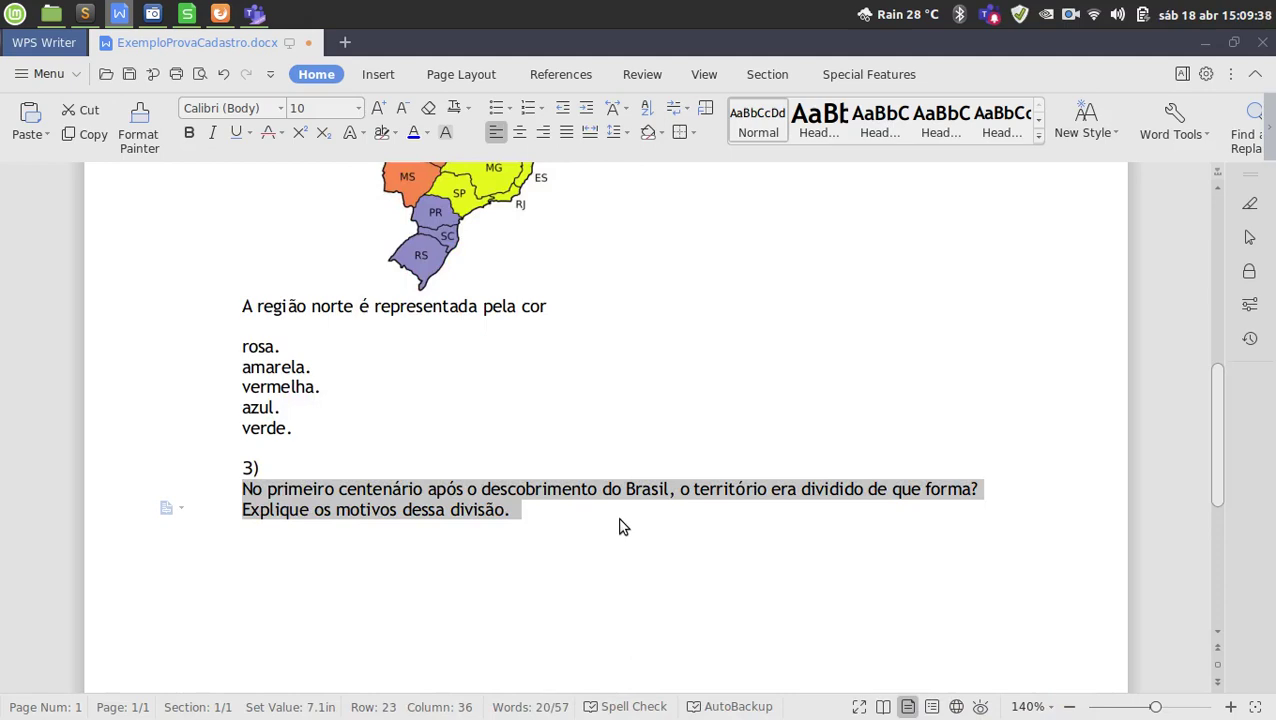
# Select and copy both lines of question 3's text, then minimise WPS Writer.
pyautogui.click(510, 511)
pyautogui.moveTo(240, 489); pyautogui.dragTo(514, 511)
pyautogui.hotkey('ctrl', 'c')
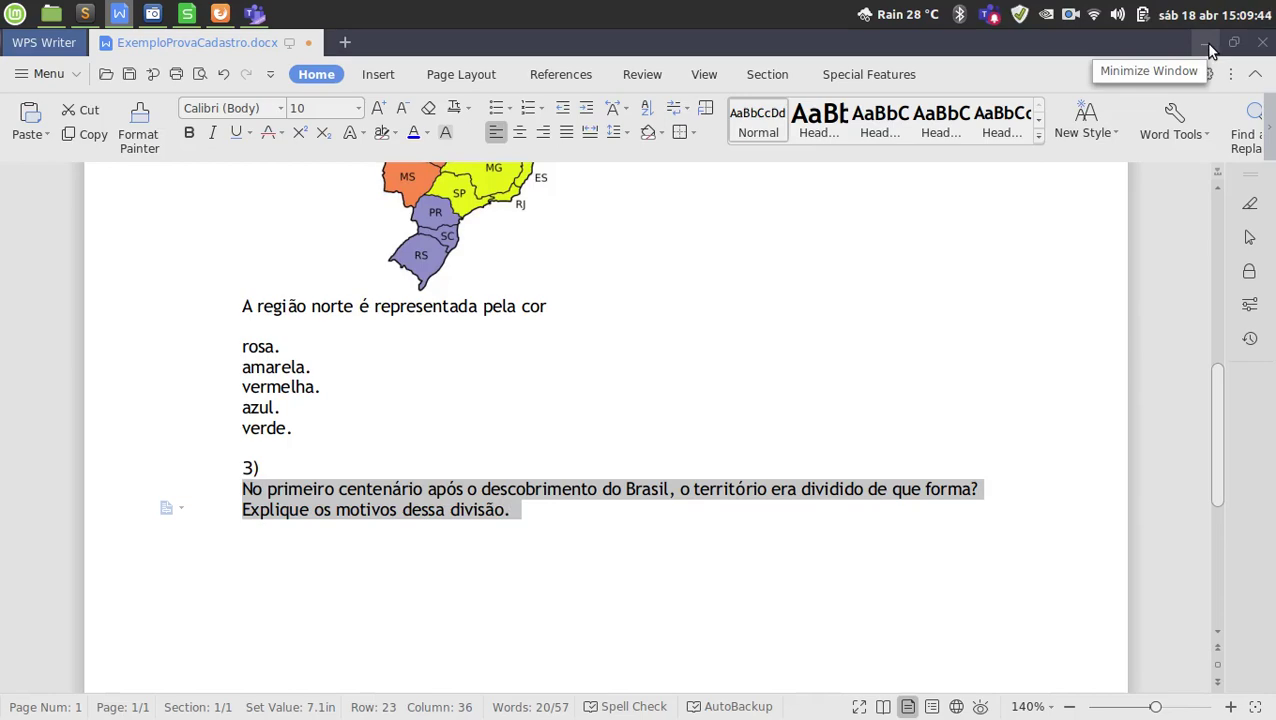
pyautogui.click(1207, 45)
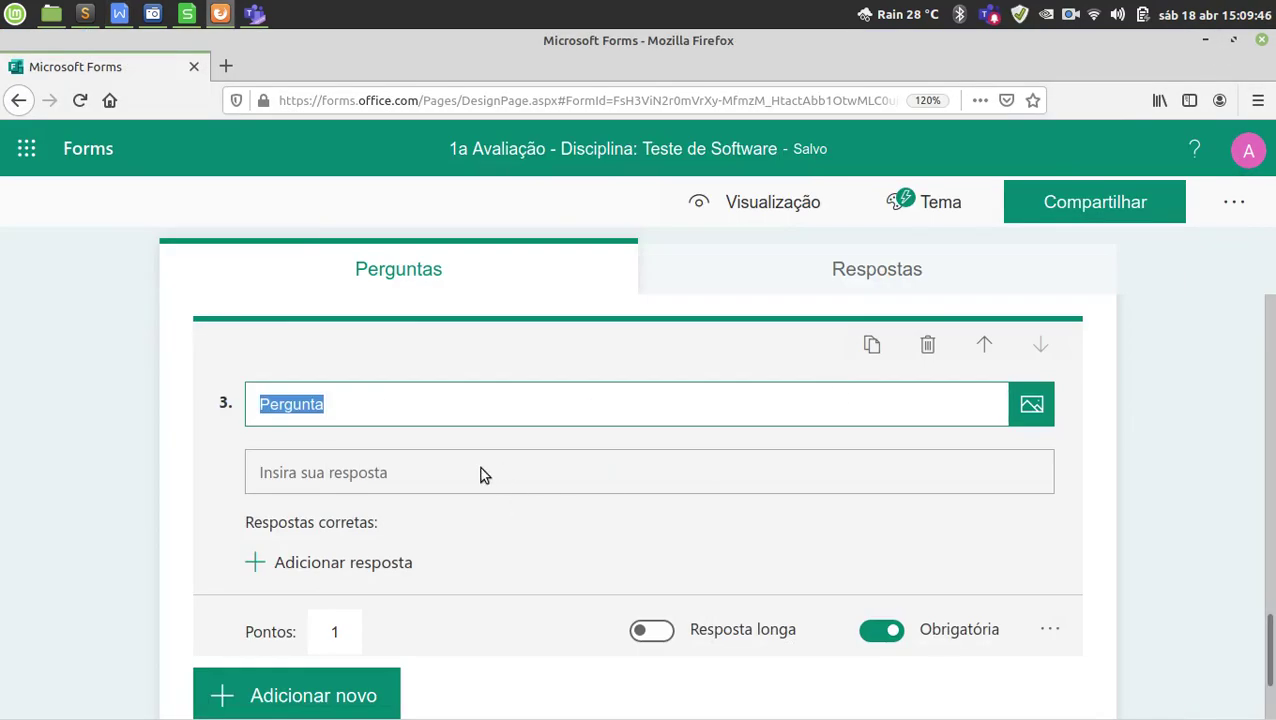
# Paste the prompt on how Brazil's territory was divided into question 3's title.
pyautogui.hotkey('ctrl', 'v')
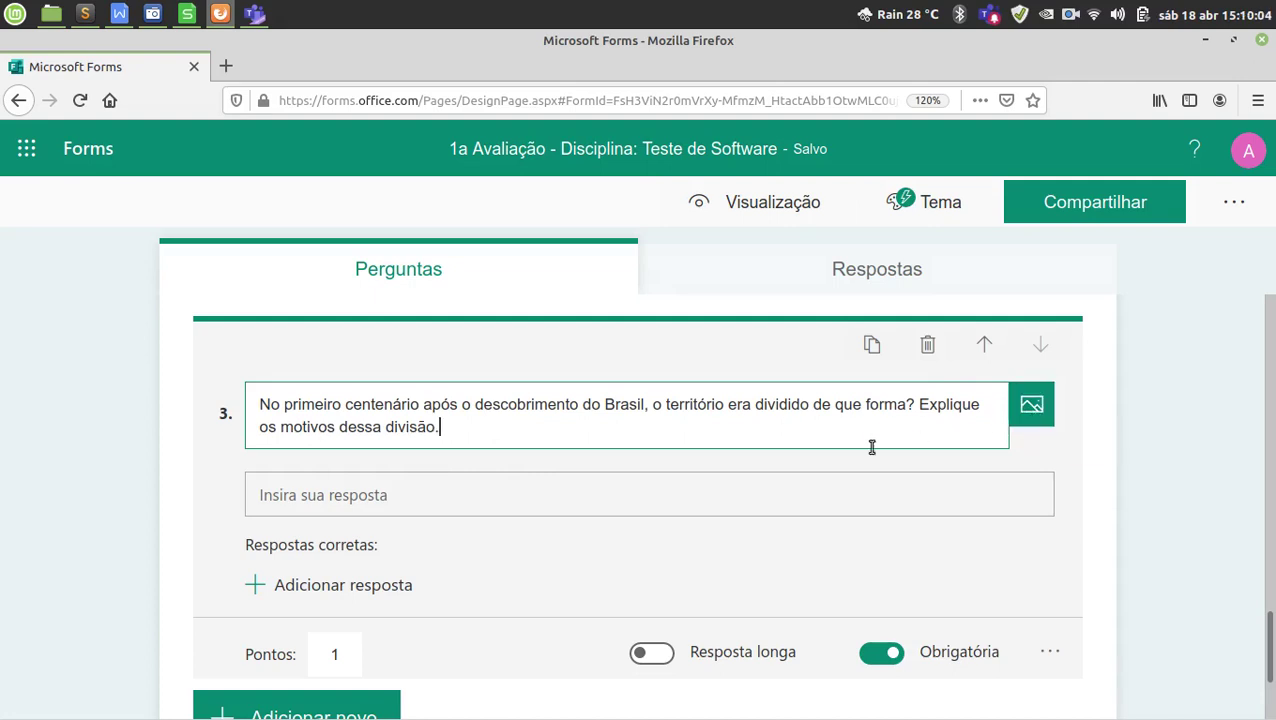
pyautogui.scroll(-1, 620, 526)
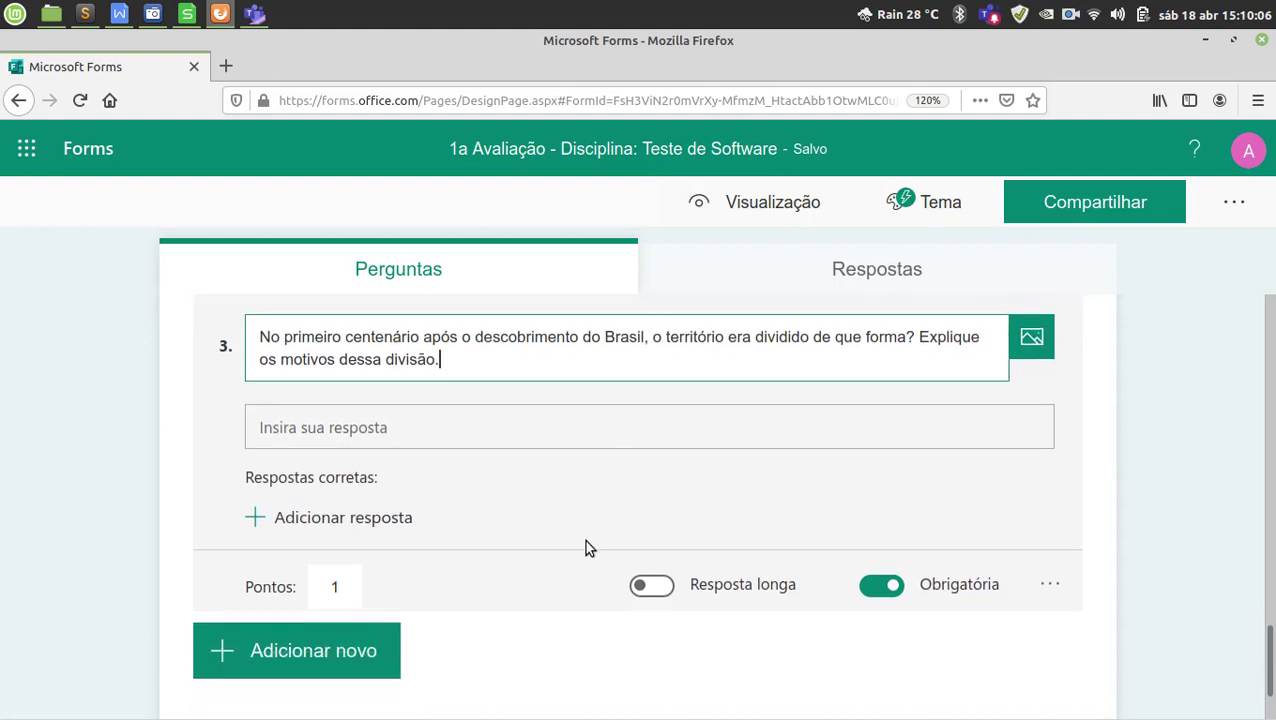
# Give question 3 2 points, keep it short-answer, and add an empty correct-answer entry.
pyautogui.click(332, 589)
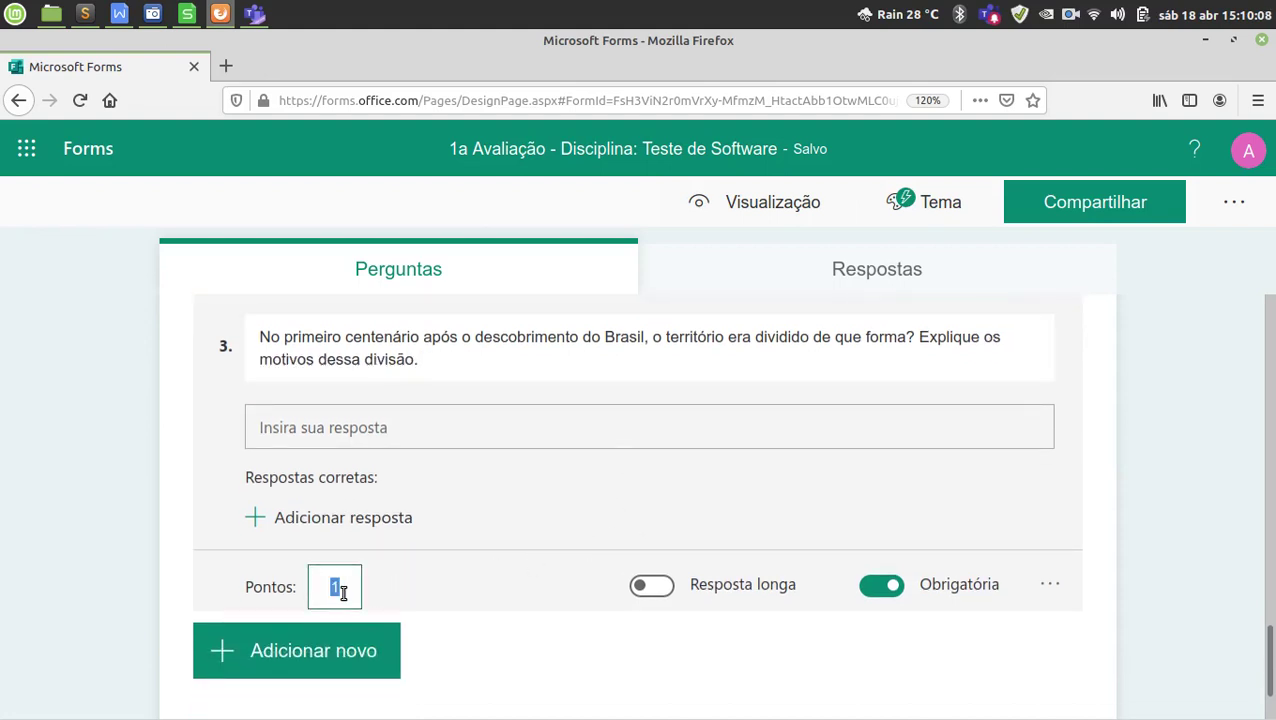
pyautogui.write('2')
pyautogui.click(652, 586)
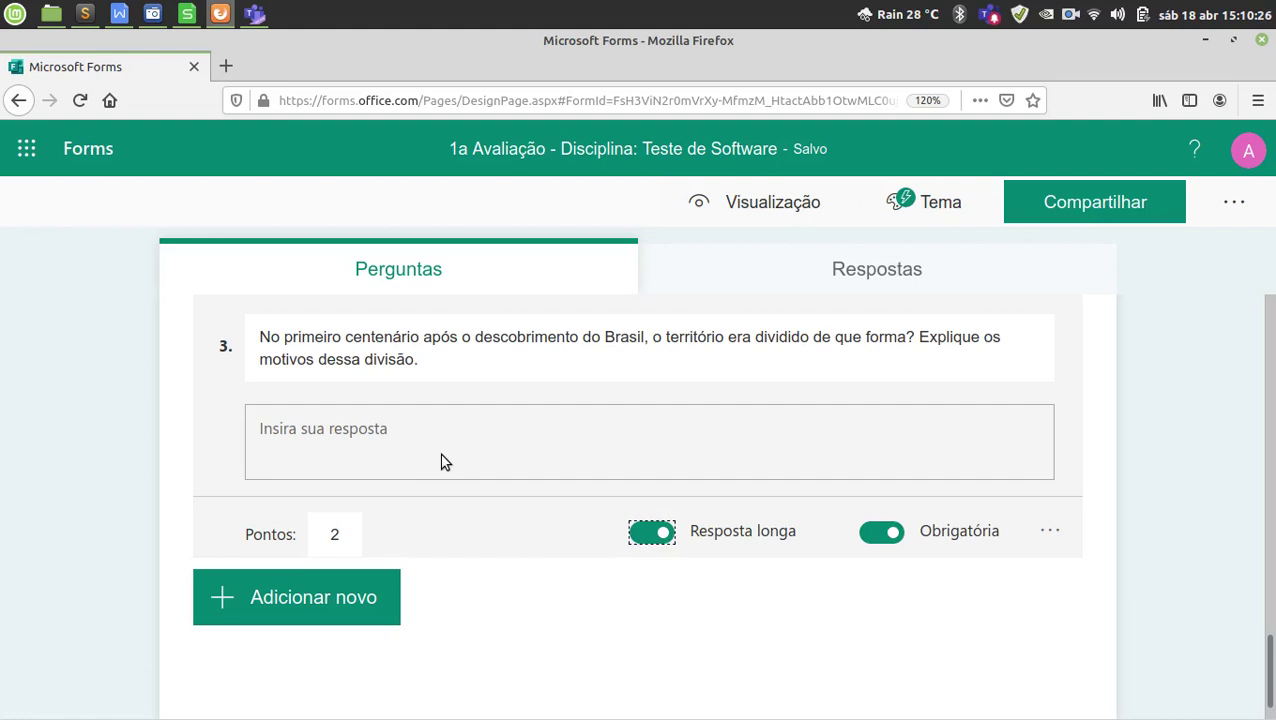
pyautogui.click(657, 536)
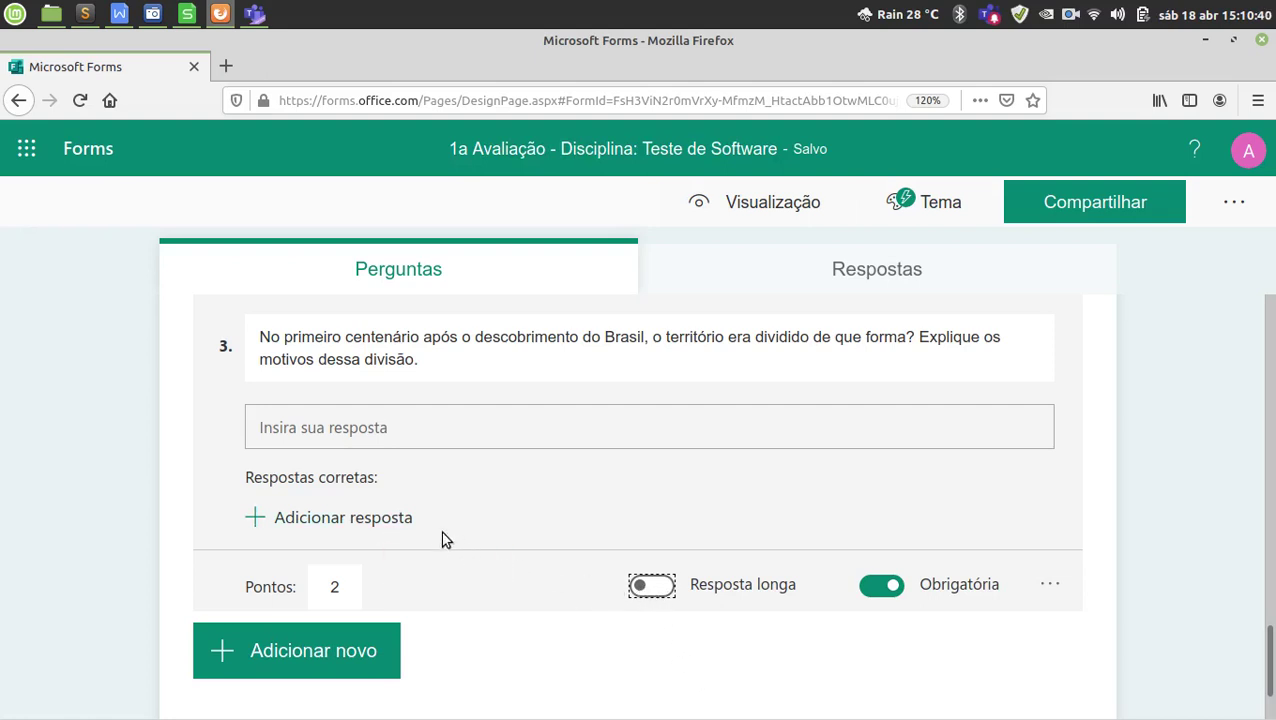
pyautogui.click(390, 524)
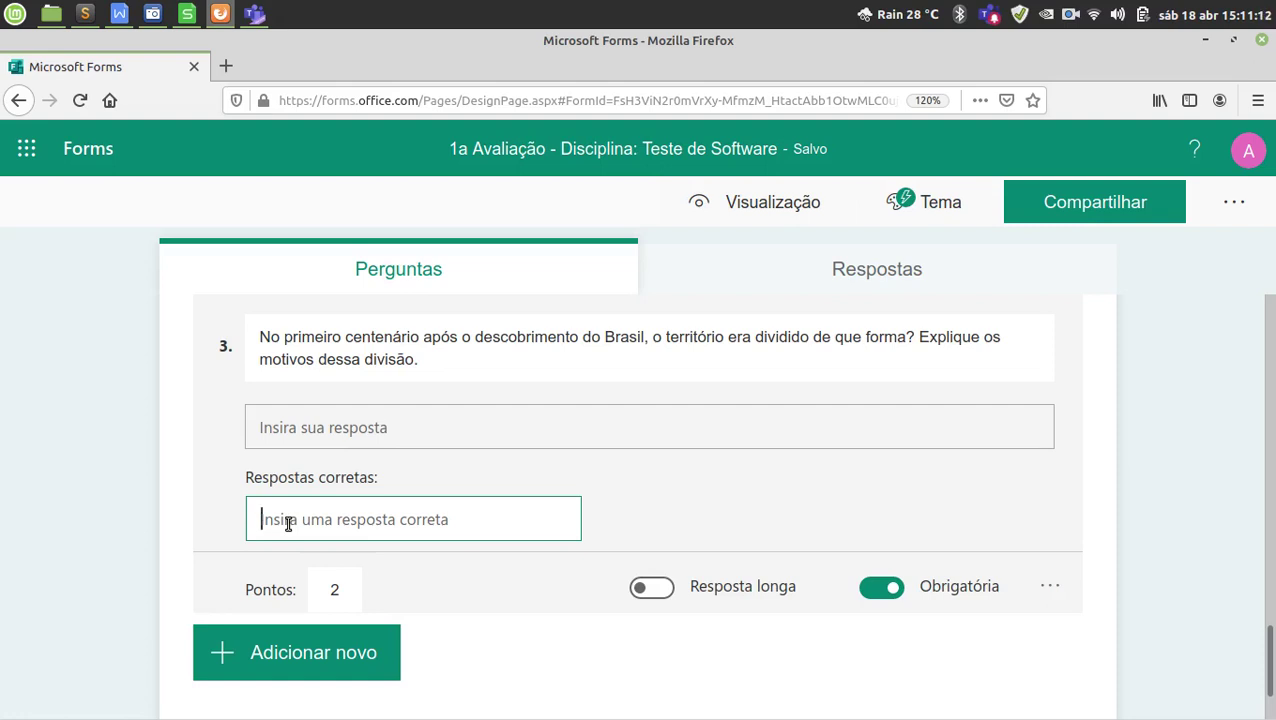
# Type 'software' as a sample correct answer for question 3.
pyautogui.write('softw')
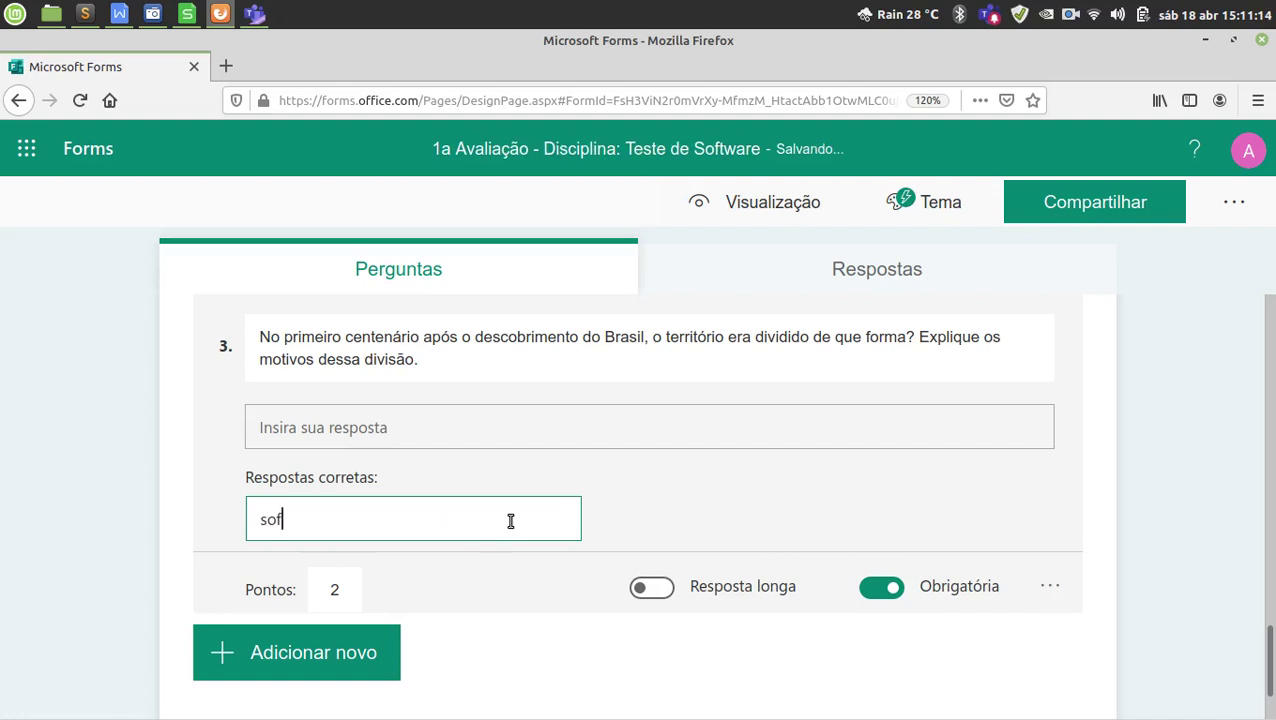
pyautogui.press('BackSpace')
pyautogui.write('a')
pyautogui.press('BackSpace')
pyautogui.write('ware')
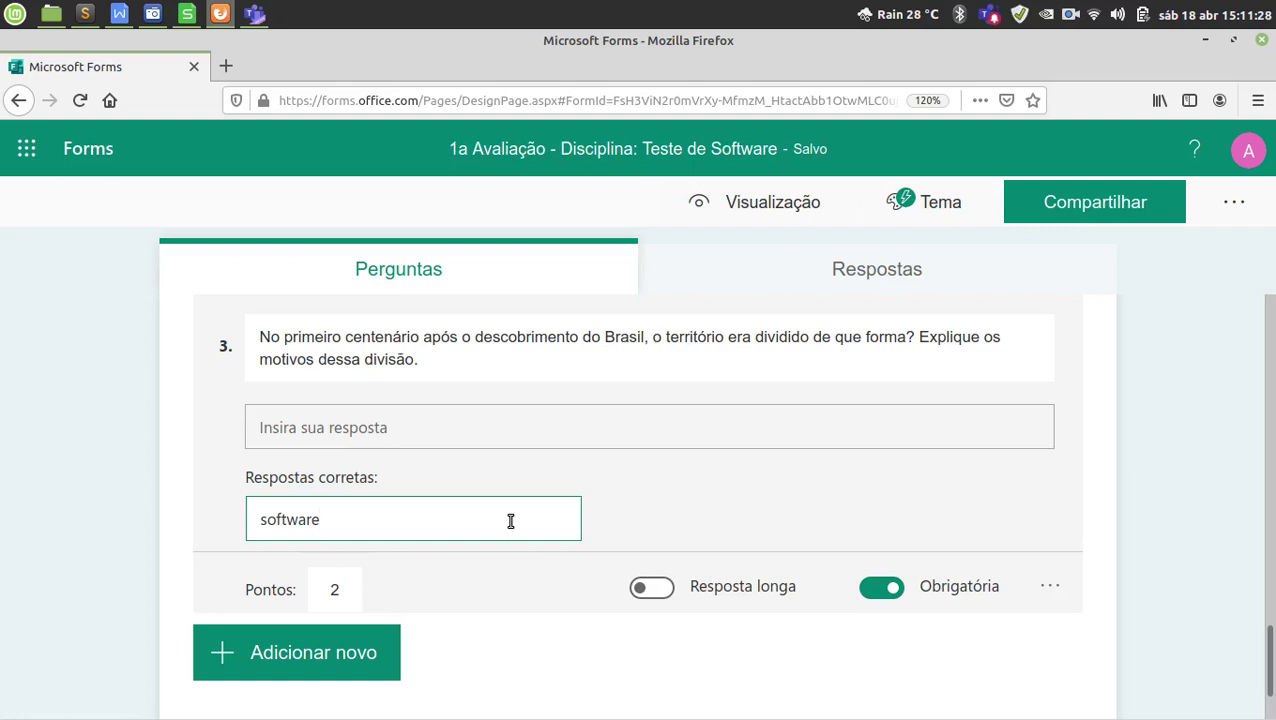
# Clear question 3's correct-answer field and turn on Resposta longa.
pyautogui.doubleClick(510, 521)
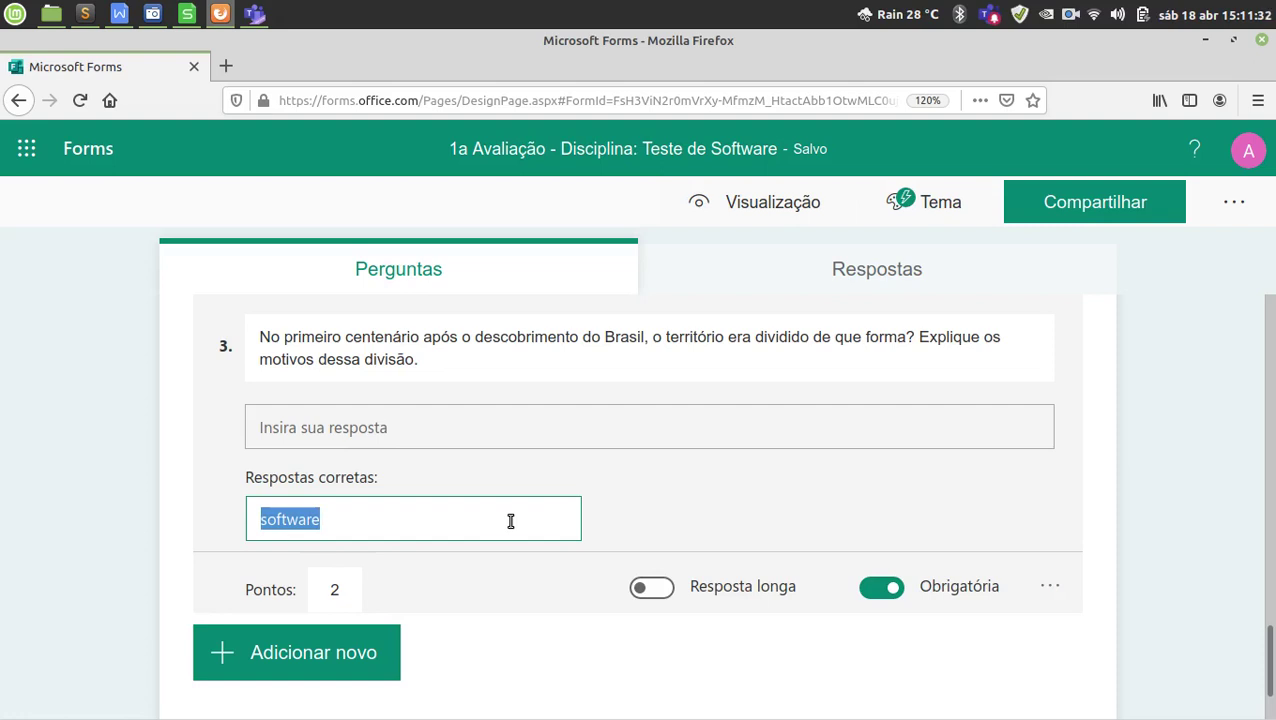
pyautogui.press('BackSpace')
pyautogui.write('5')
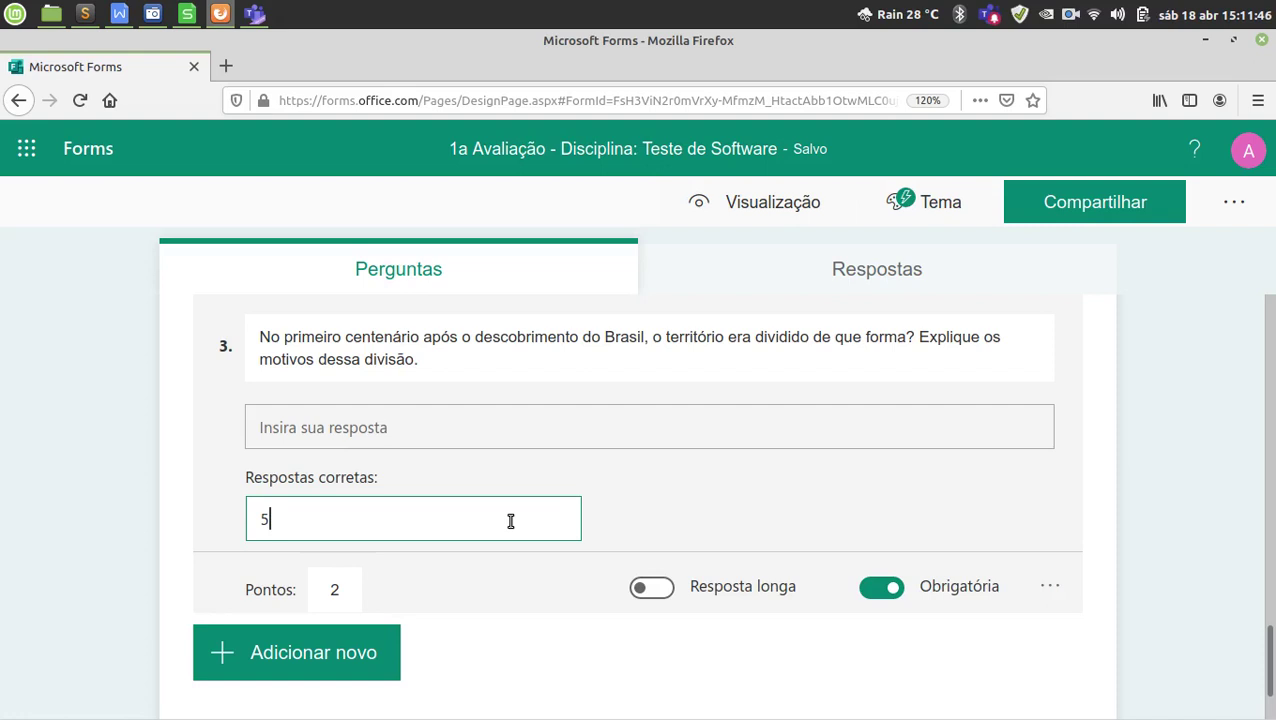
pyautogui.press('BackSpace')
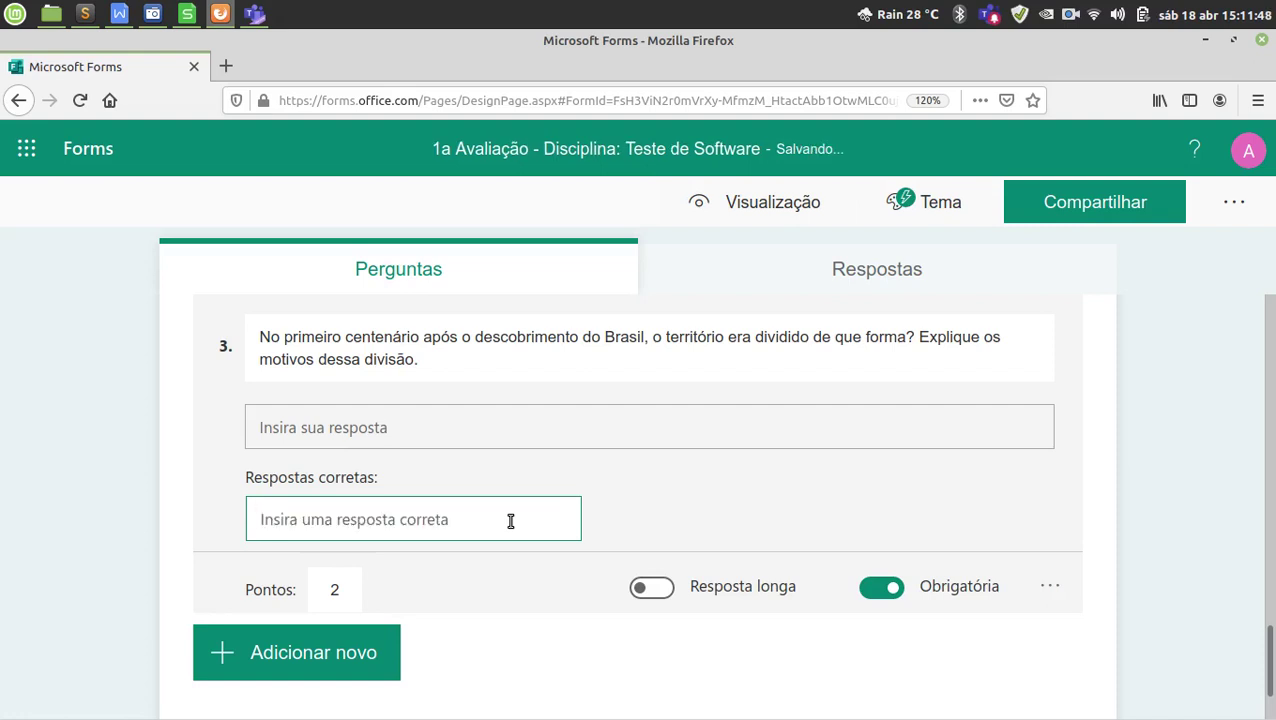
pyautogui.click(652, 588)
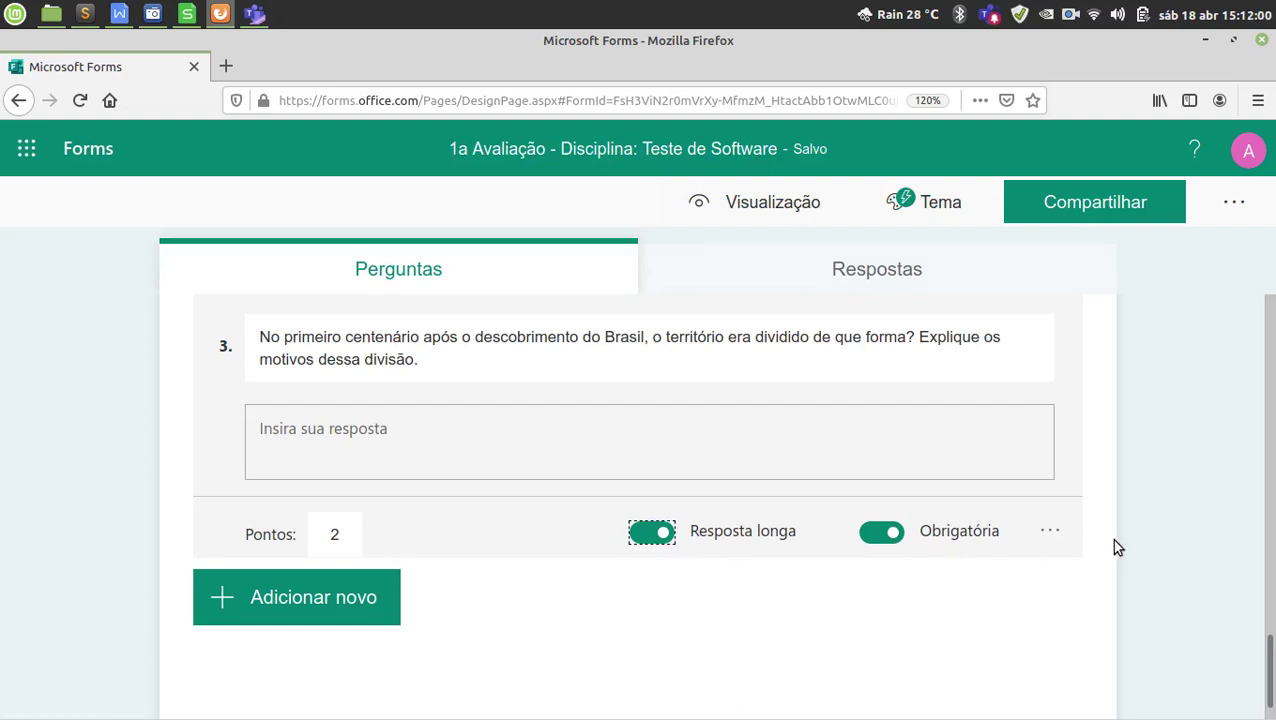
# Close question 3's editor so it shows as a finished preview.
pyautogui.scroll(3, 1116, 547)
pyautogui.scroll(5, 1115, 544)
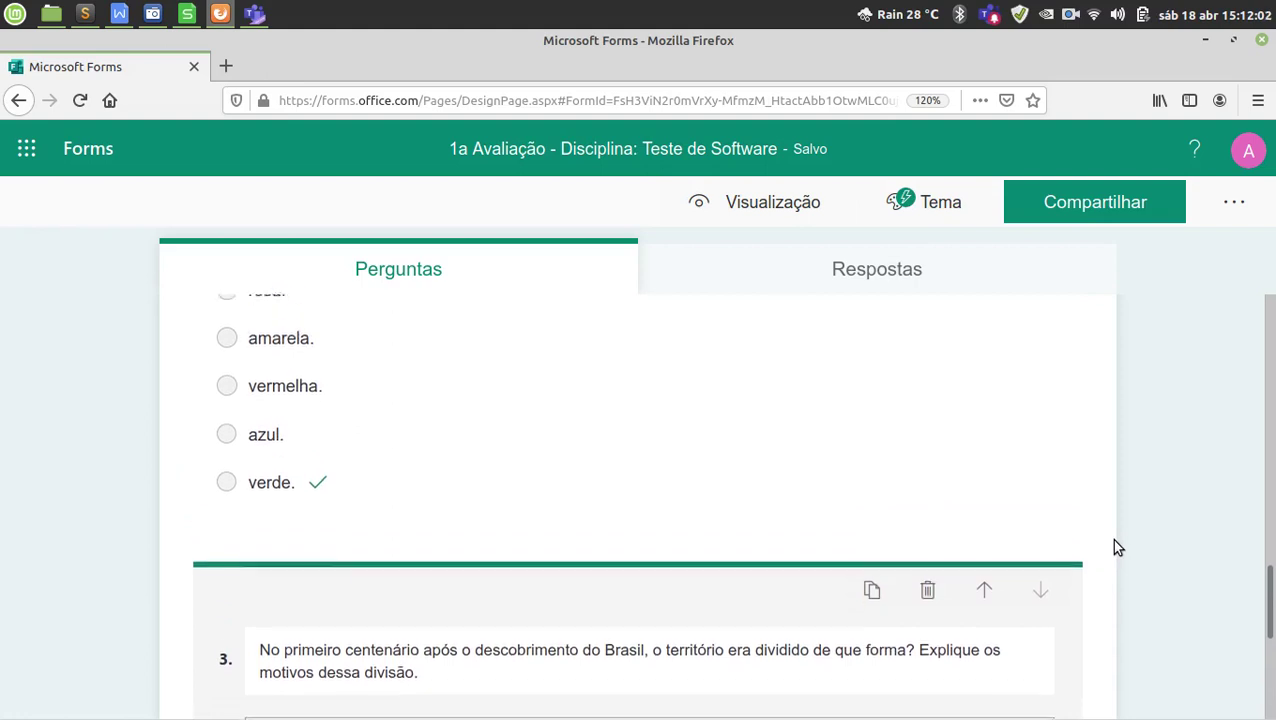
pyautogui.scroll(3, 1117, 547)
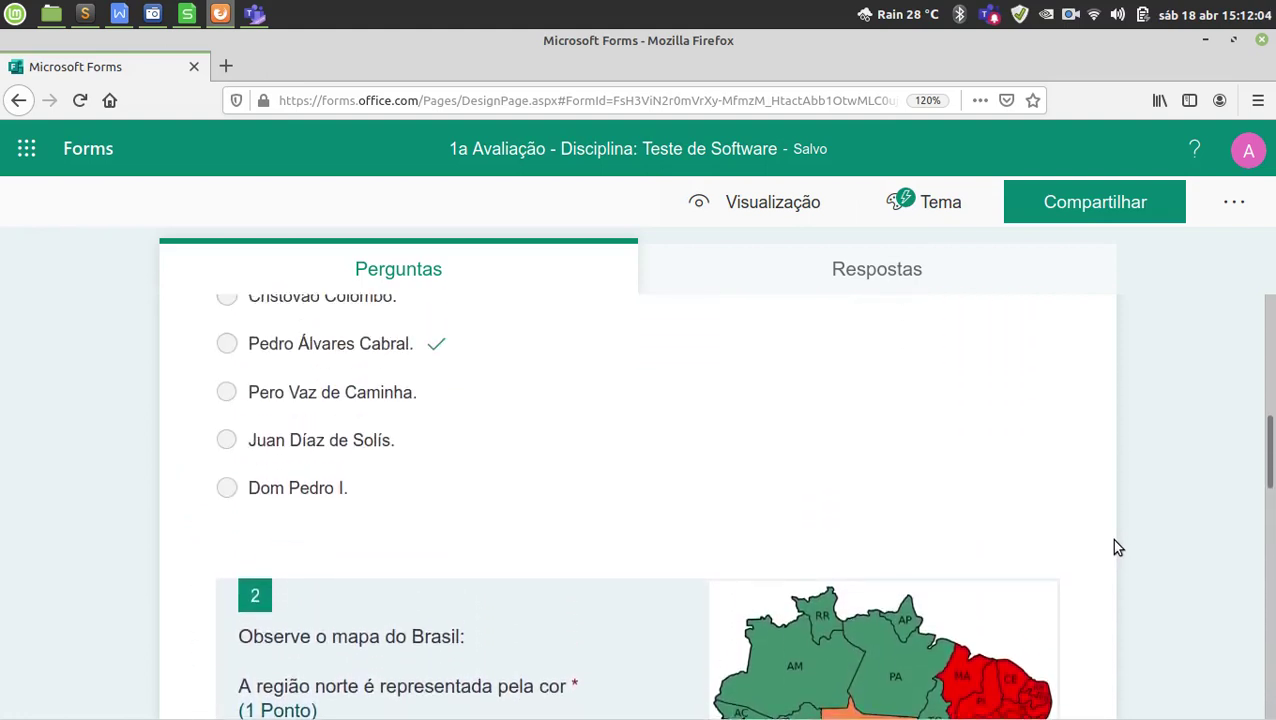
pyautogui.scroll(1, 1115, 547)
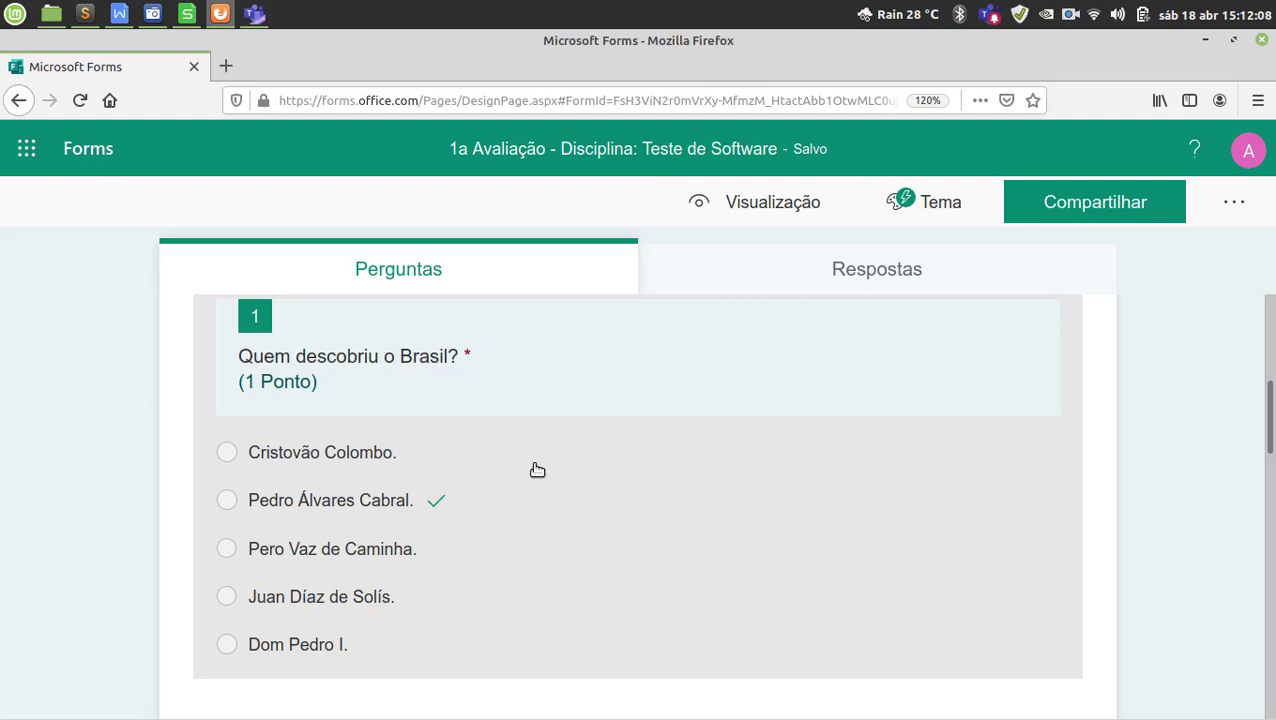
pyautogui.scroll(-5, 590, 480)
pyautogui.scroll(-3, 620, 490)
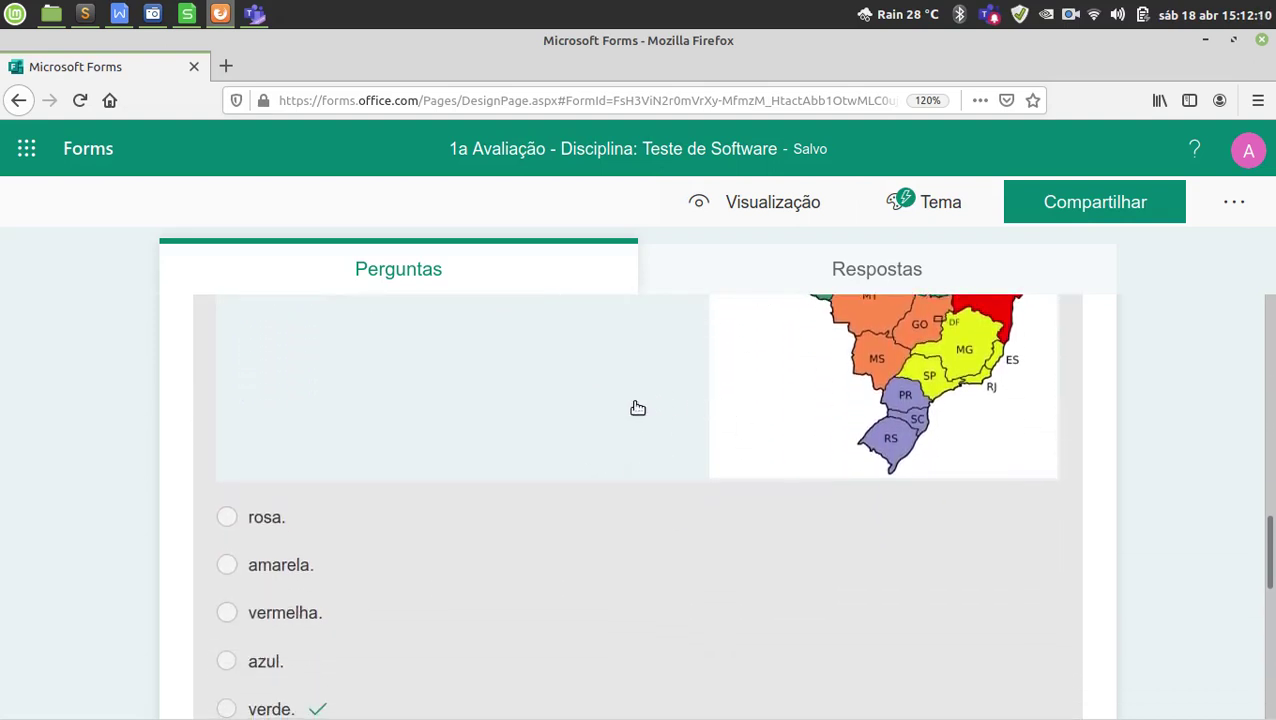
pyautogui.scroll(-6, 669, 458)
pyautogui.scroll(-3, 703, 479)
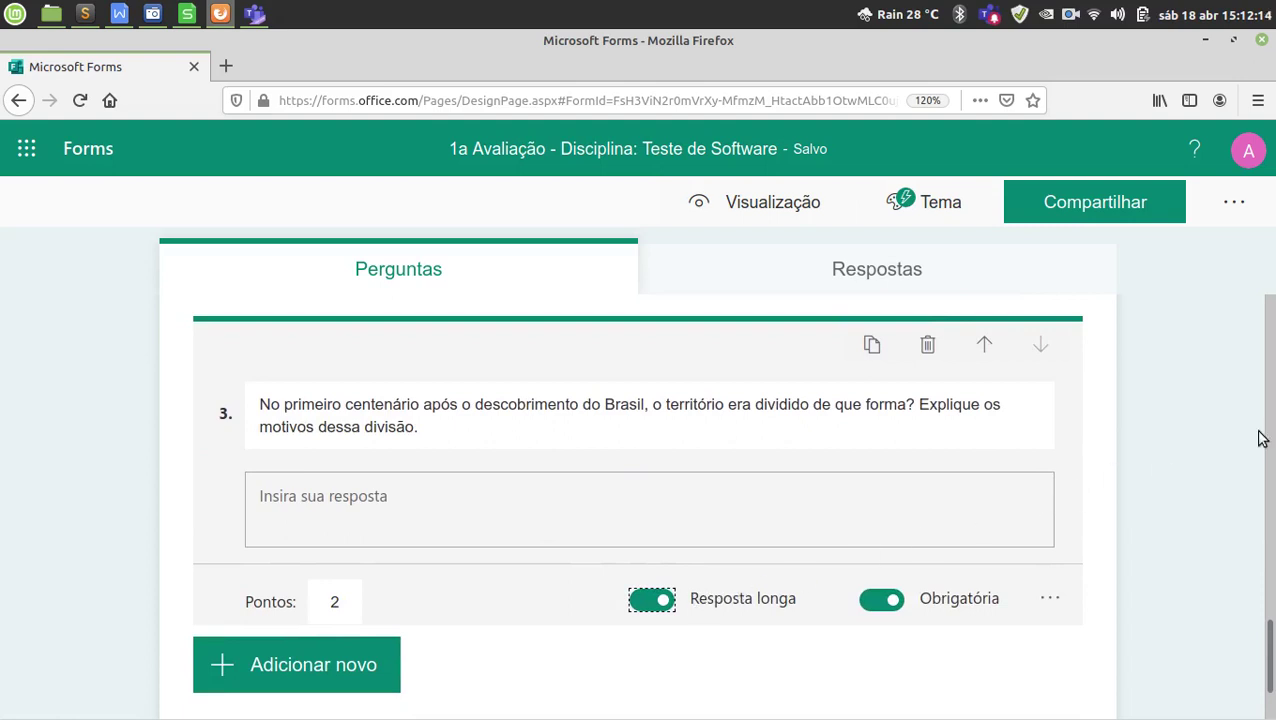
pyautogui.click(1217, 431)
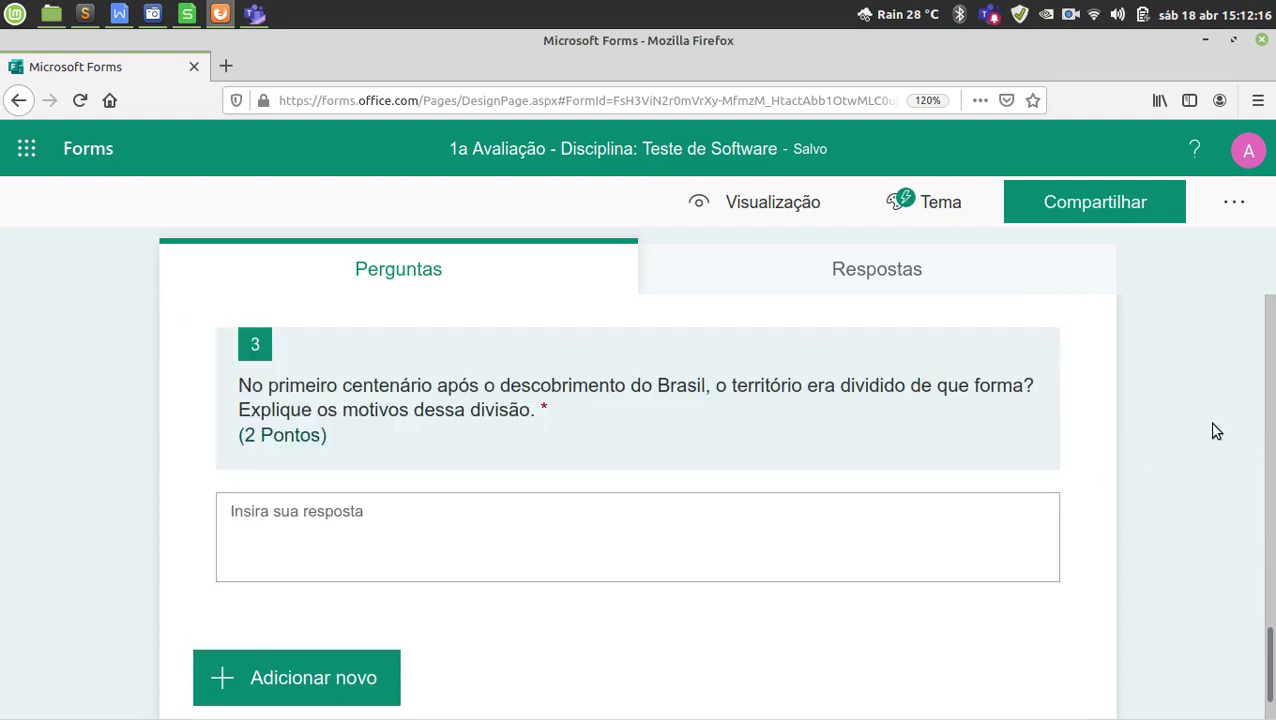
# Scroll back up through the quiz questions to the form title.
pyautogui.scroll(-1, 1193, 475)
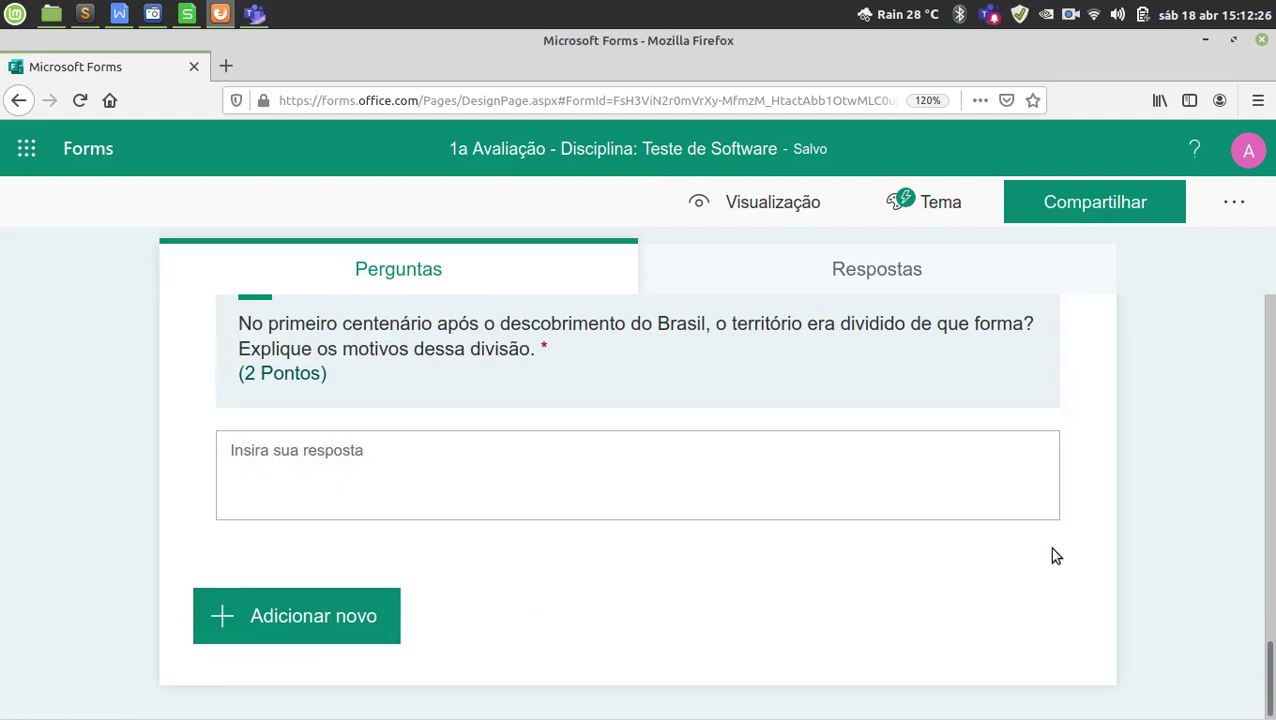
pyautogui.scroll(1, 1171, 539)
pyautogui.scroll(2, 1171, 539)
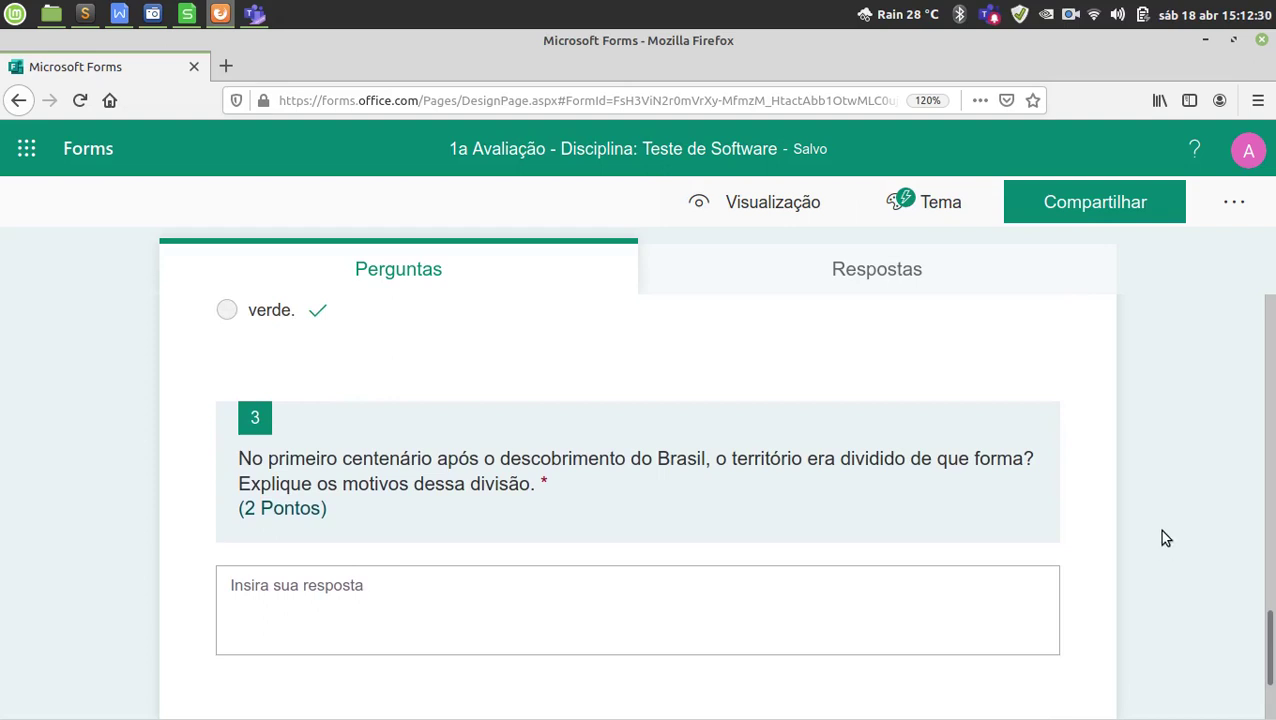
pyautogui.scroll(10, 1163, 538)
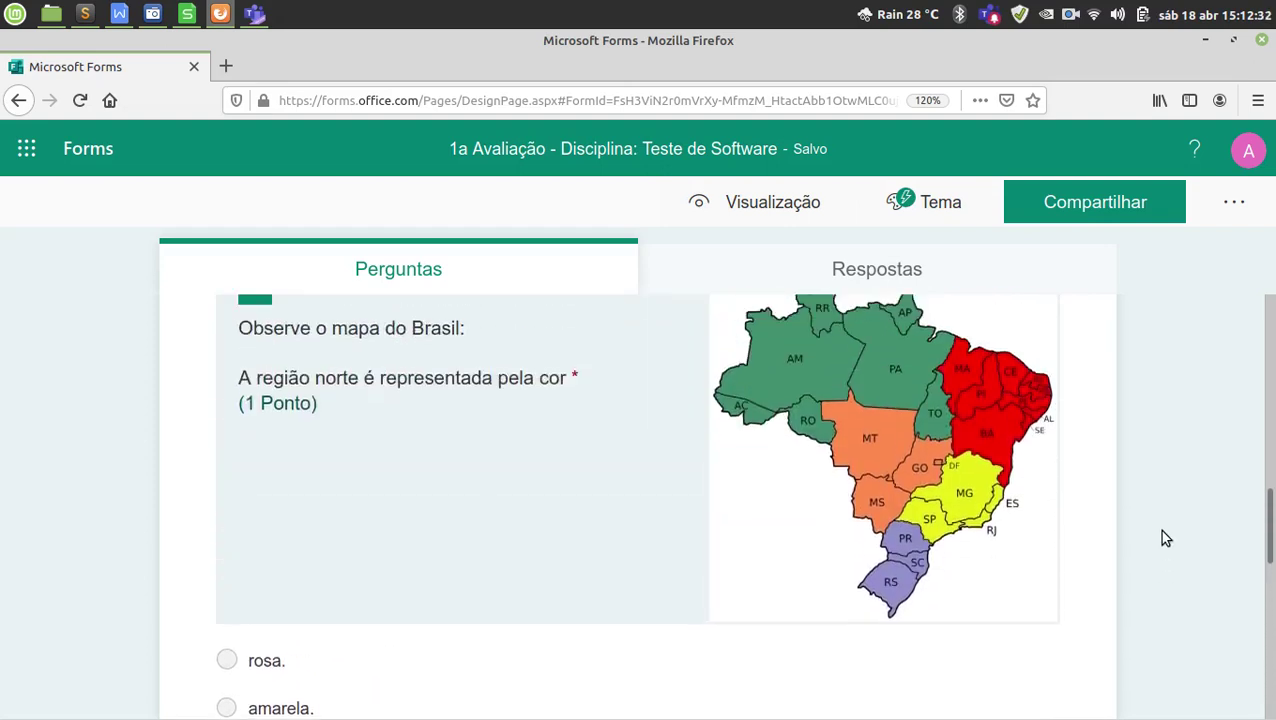
pyautogui.scroll(15, 1163, 538)
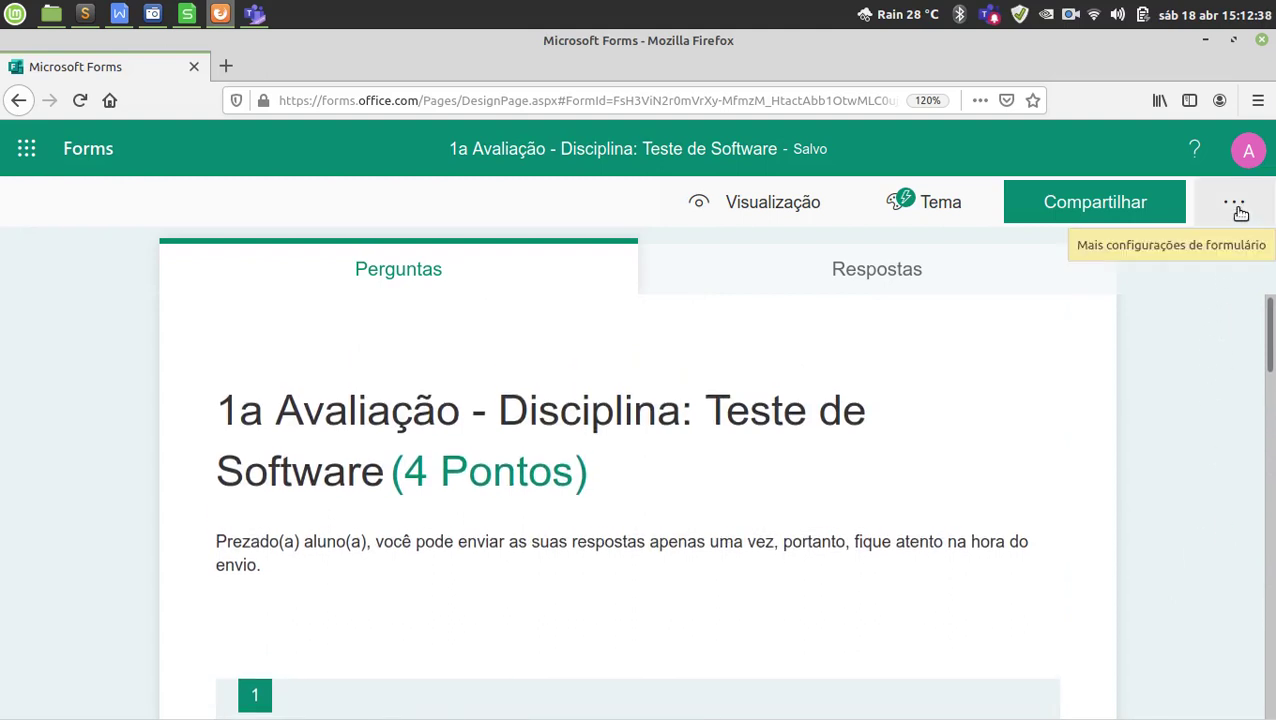
pyautogui.moveTo(905, 712)
pyautogui.click(917, 688)
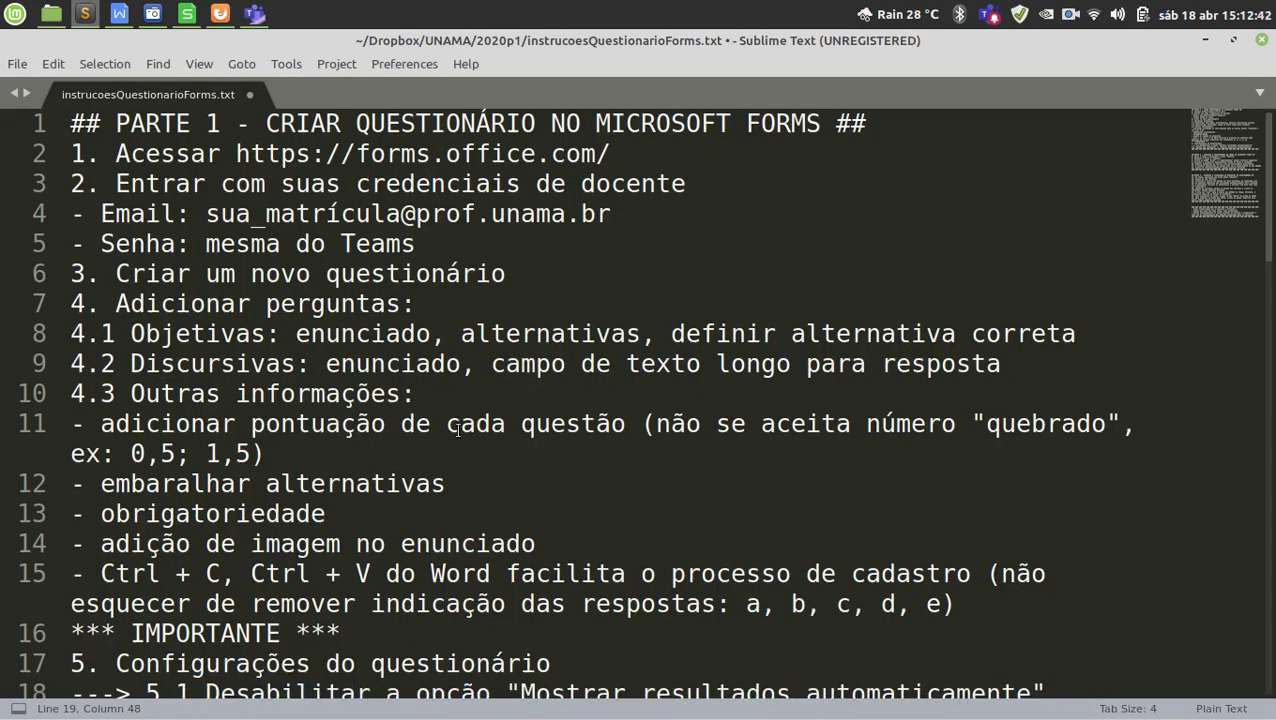
pyautogui.scroll(-1, 457, 429)
pyautogui.moveTo(71, 303); pyautogui.dragTo(130, 303)
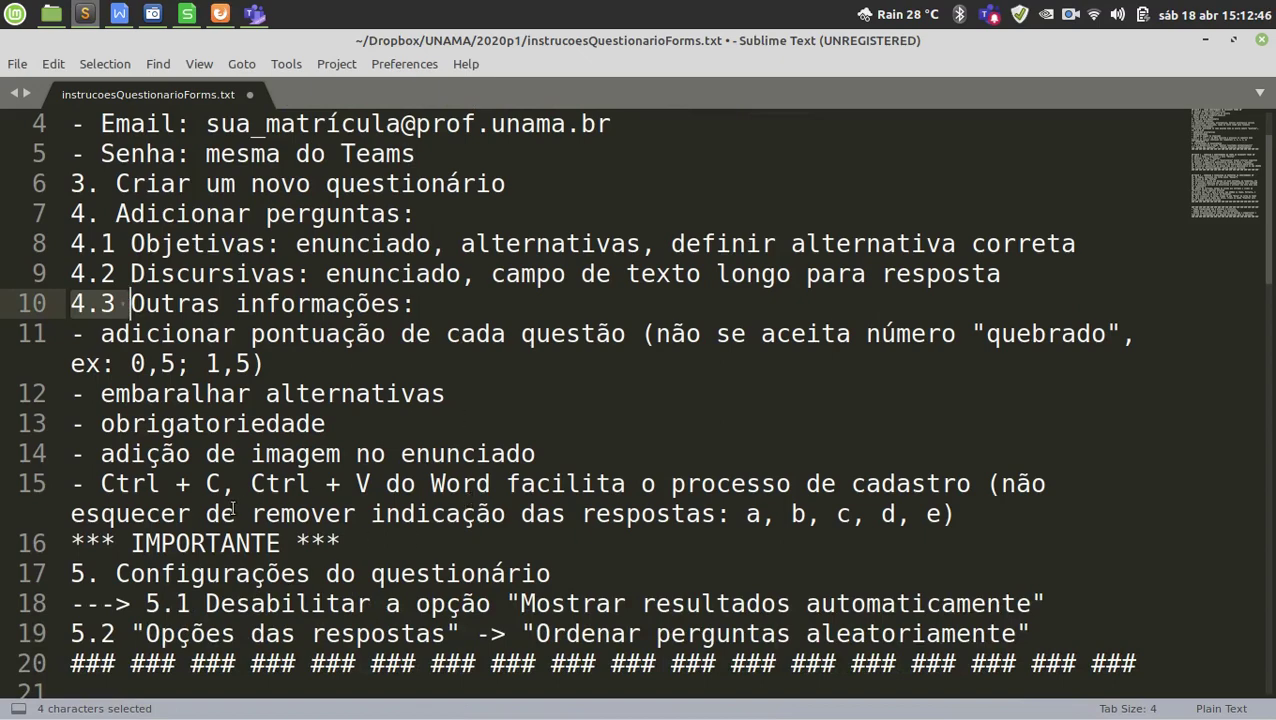
pyautogui.moveTo(235, 513); pyautogui.dragTo(145, 333)
pyautogui.scroll(-2, 290, 423)
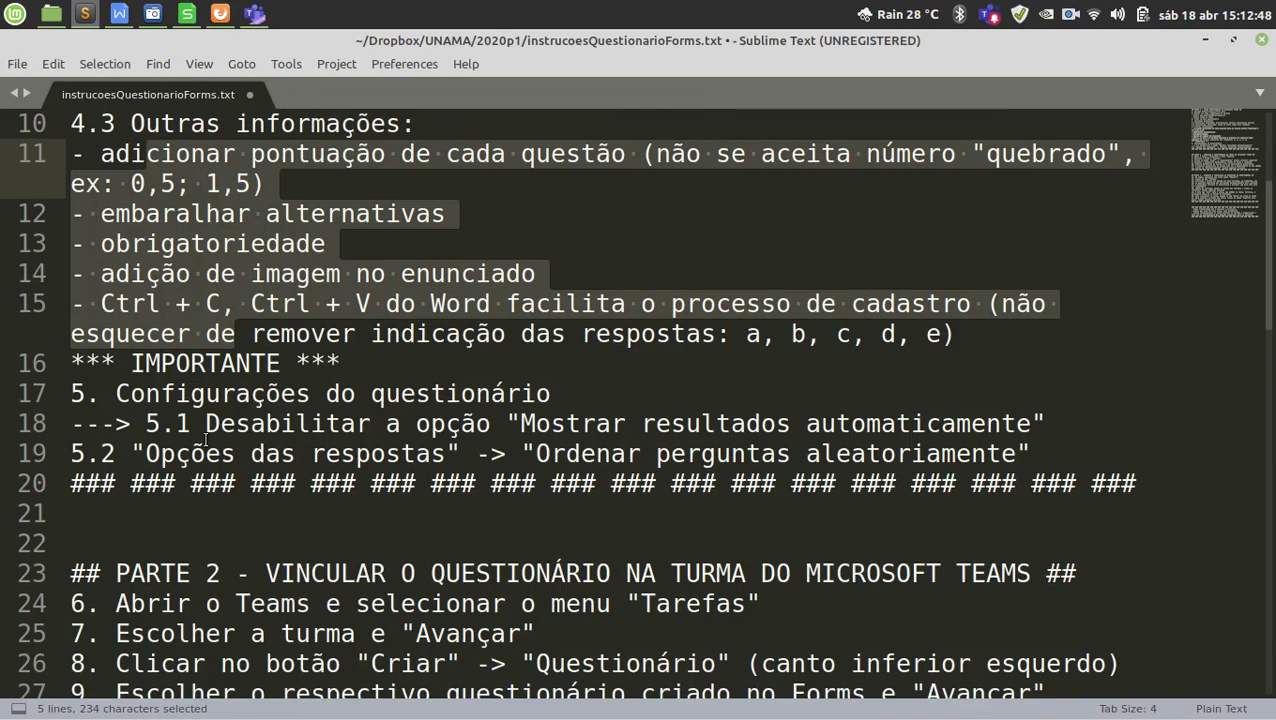
pyautogui.click(175, 423)
pyautogui.click(145, 423)
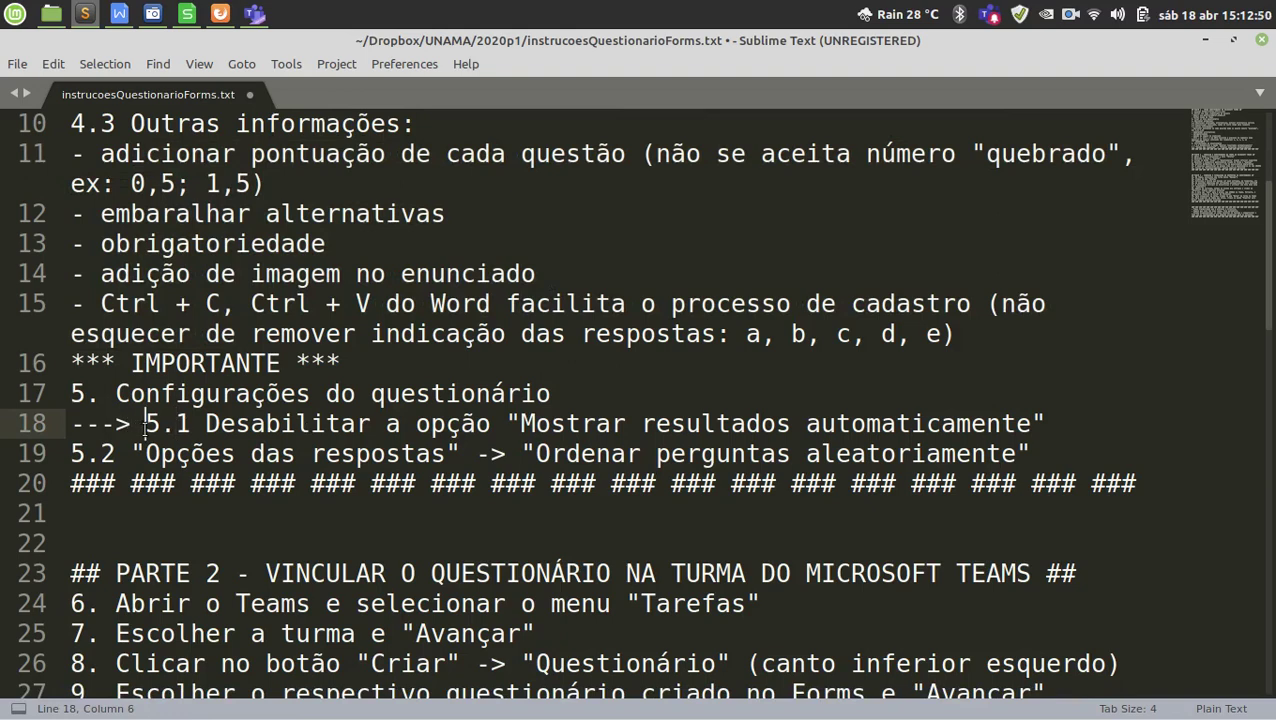
pyautogui.moveTo(145, 423); pyautogui.dragTo(175, 453)
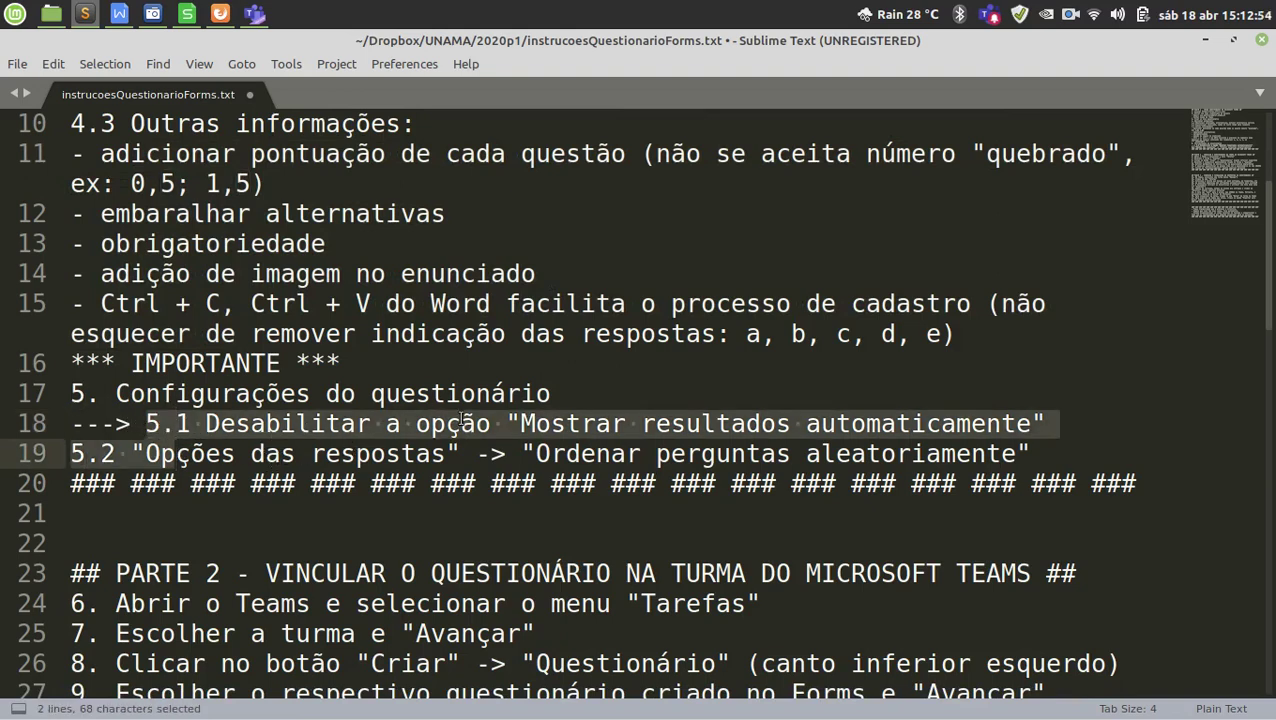
pyautogui.click(525, 423)
pyautogui.moveTo(597, 423); pyautogui.dragTo(851, 423)
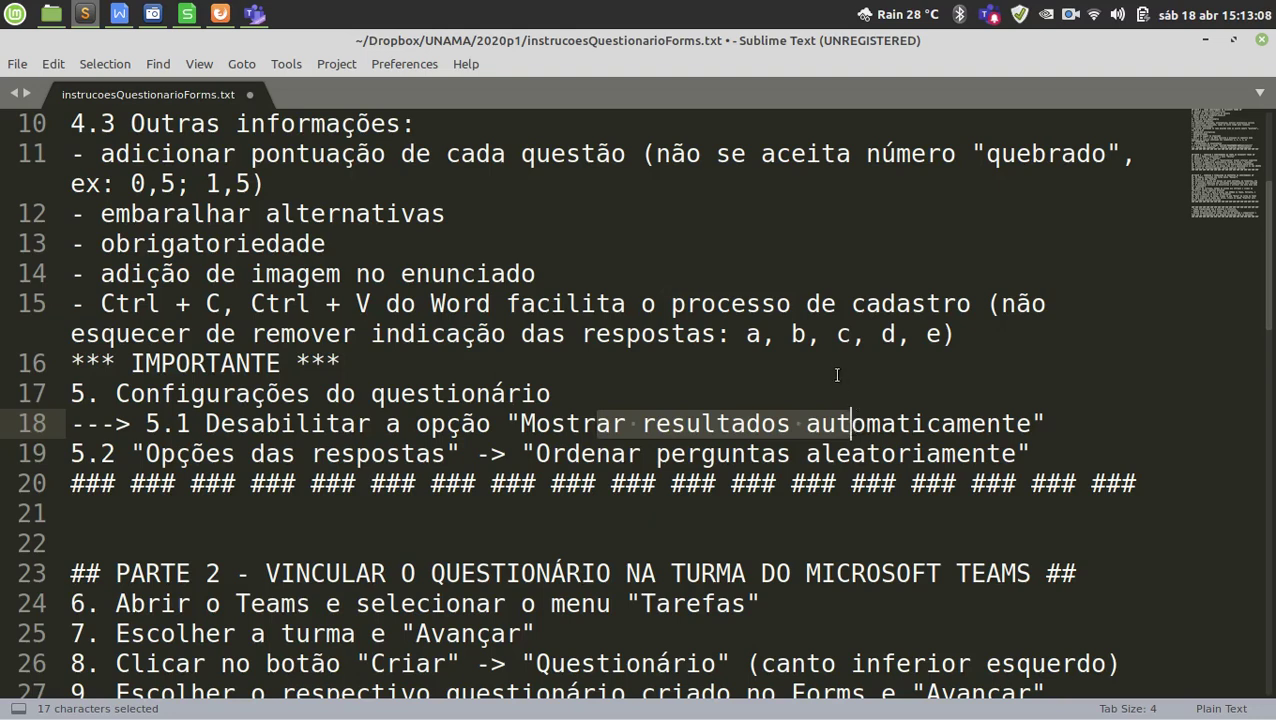
pyautogui.moveTo(219, 466); pyautogui.dragTo(385, 462)
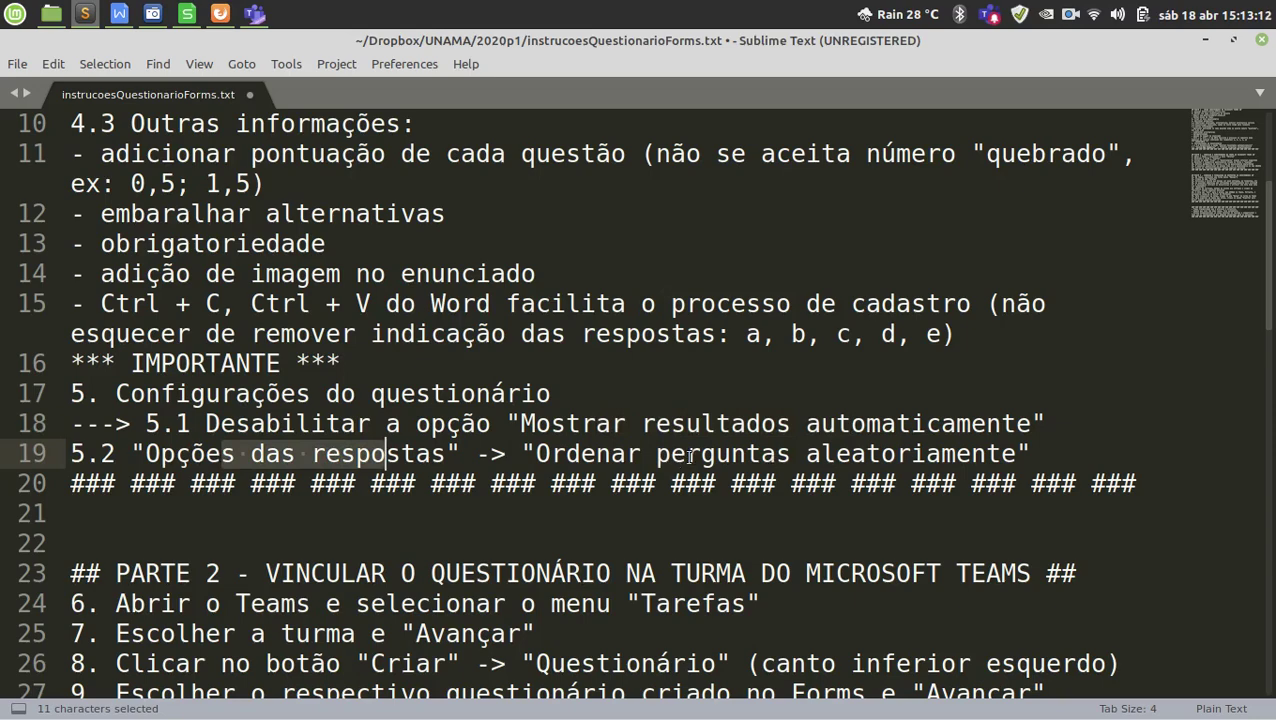
pyautogui.moveTo(686, 462); pyautogui.dragTo(868, 460)
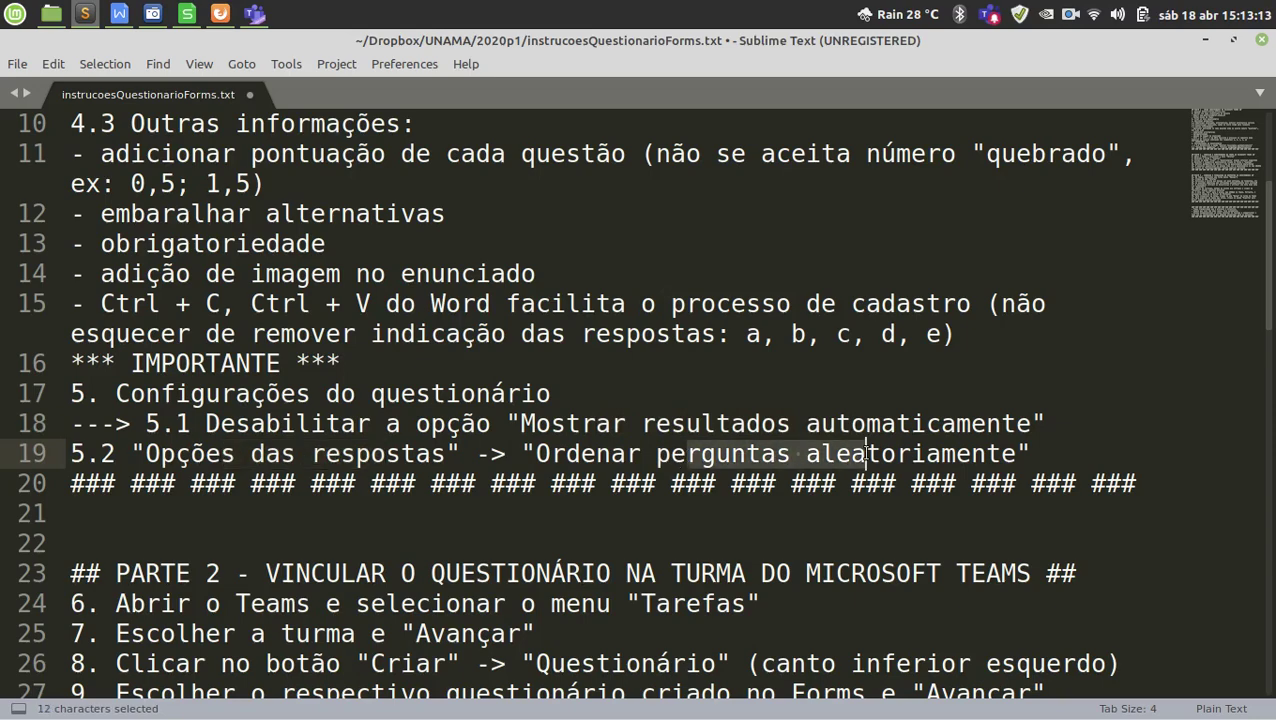
pyautogui.click(1203, 41)
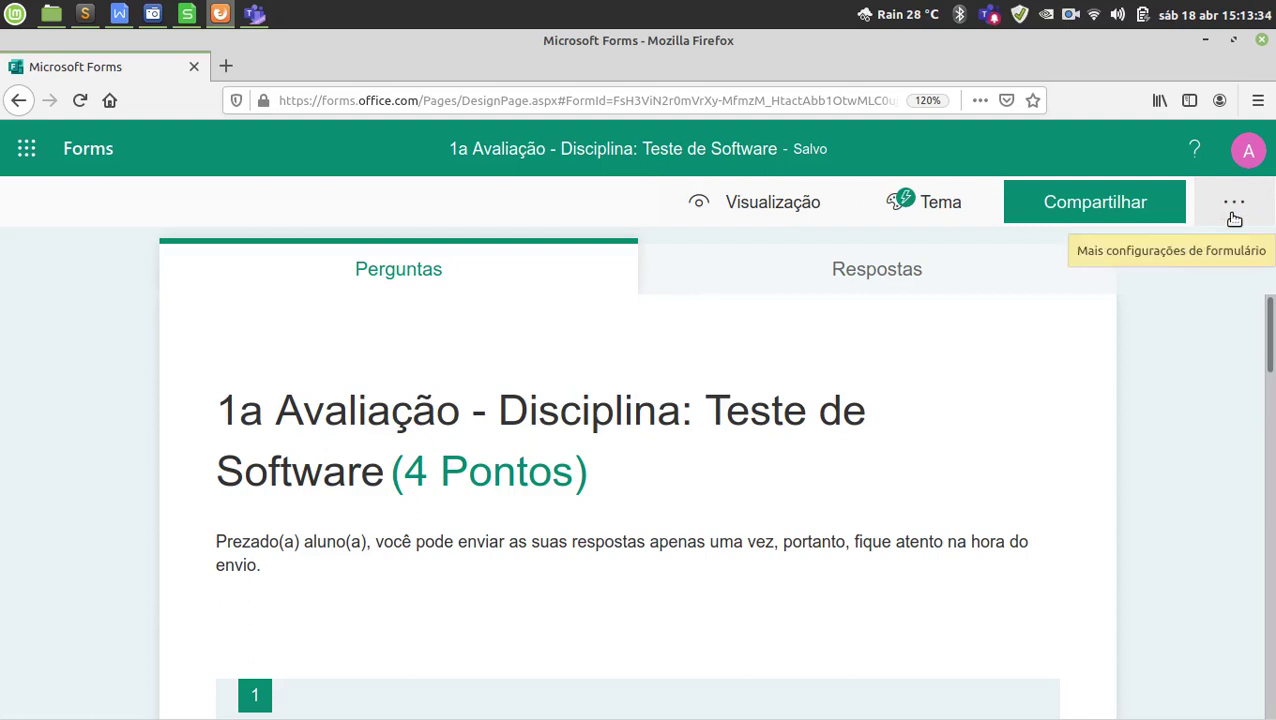
# Turn off Mostrar resultados automaticamente in the form's Configurações.
pyautogui.click(1234, 208)
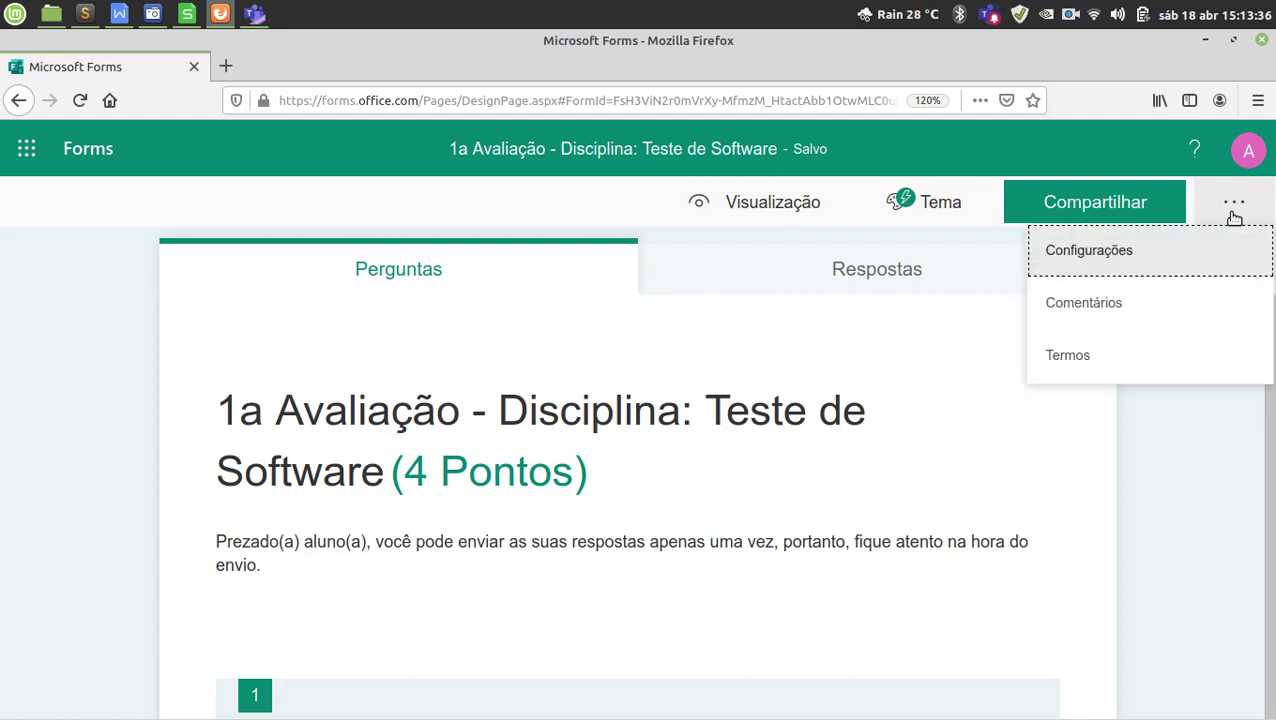
pyautogui.click(1160, 258)
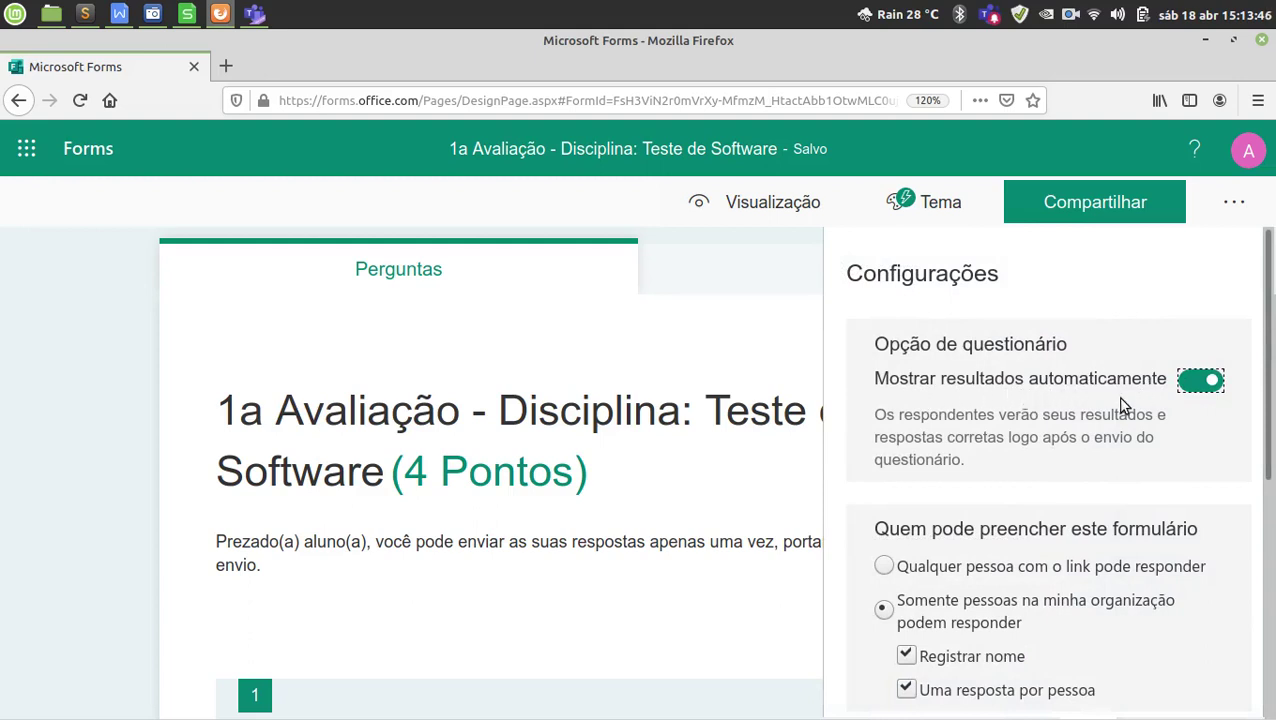
pyautogui.click(1201, 393)
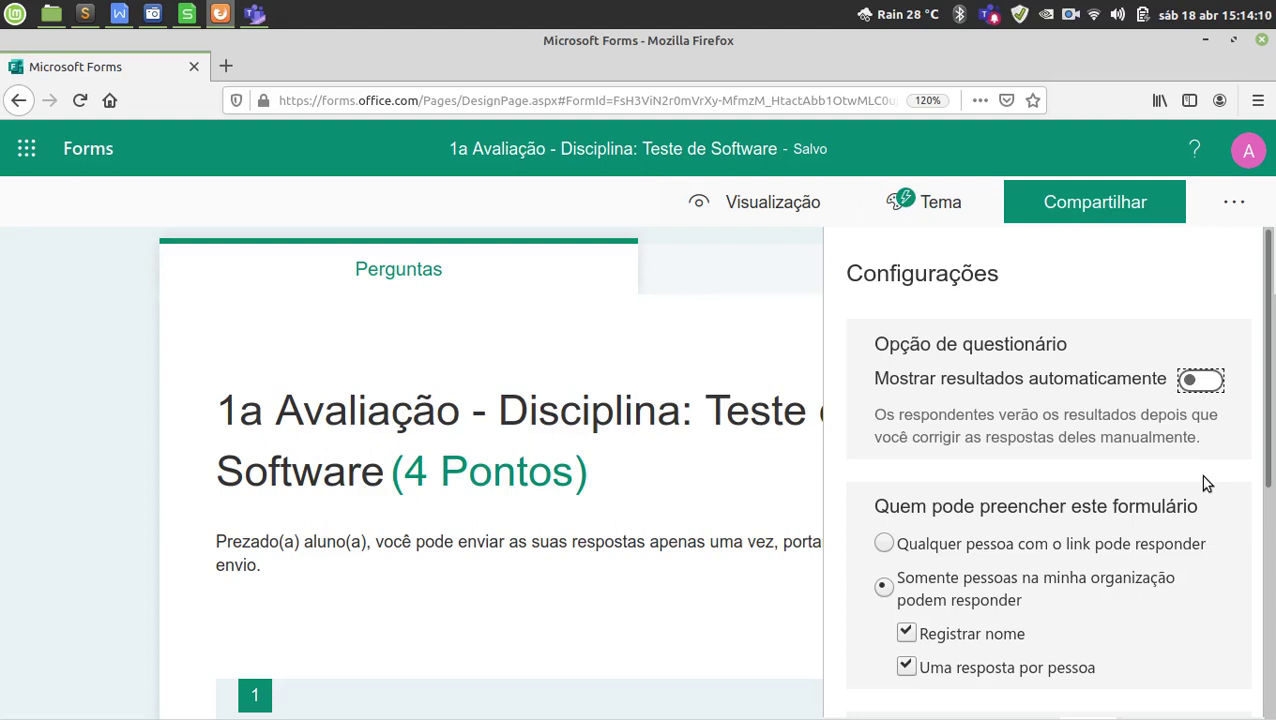
pyautogui.scroll(-3, 1205, 483)
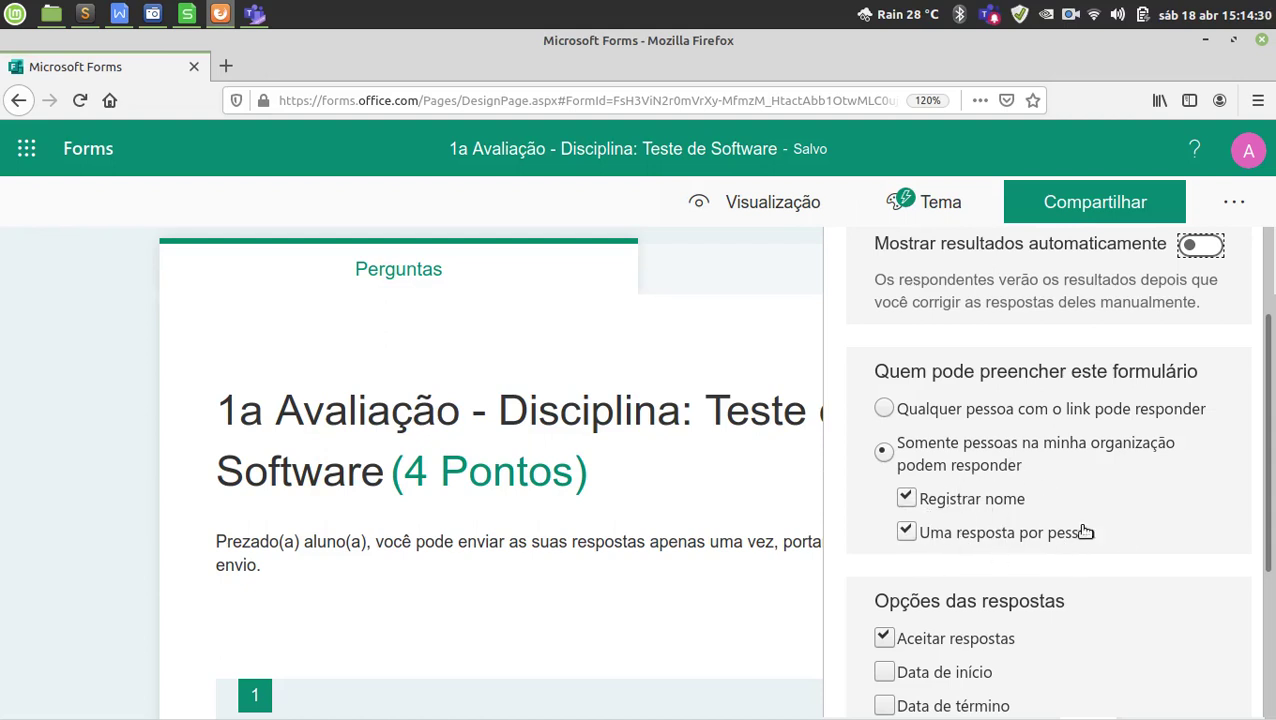
pyautogui.scroll(-4, 1125, 555)
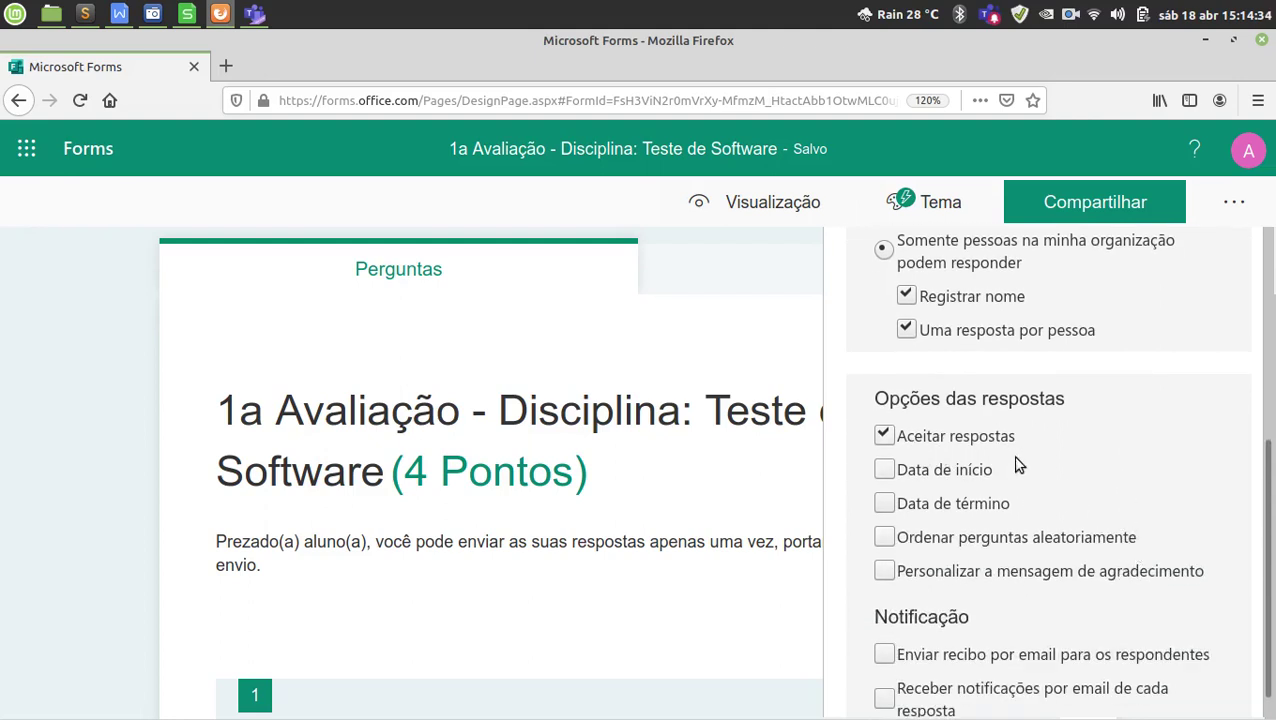
pyautogui.scroll(-1, 995, 490)
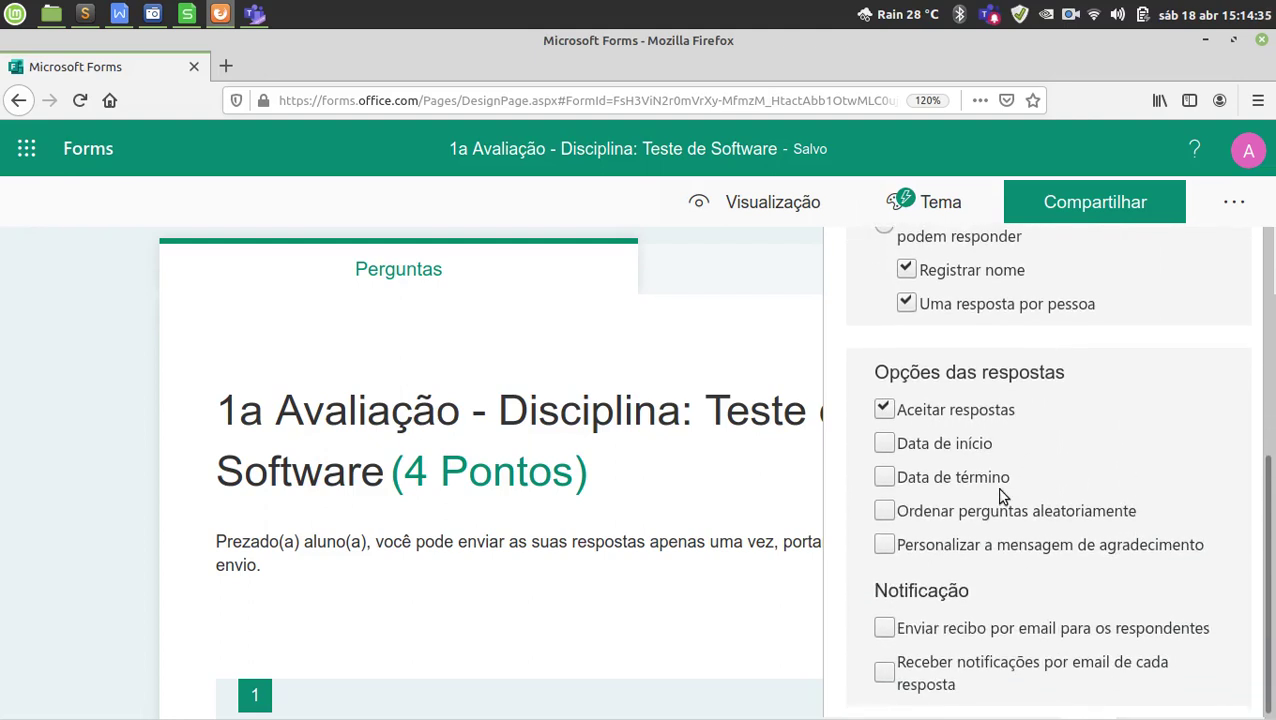
pyautogui.click(883, 444)
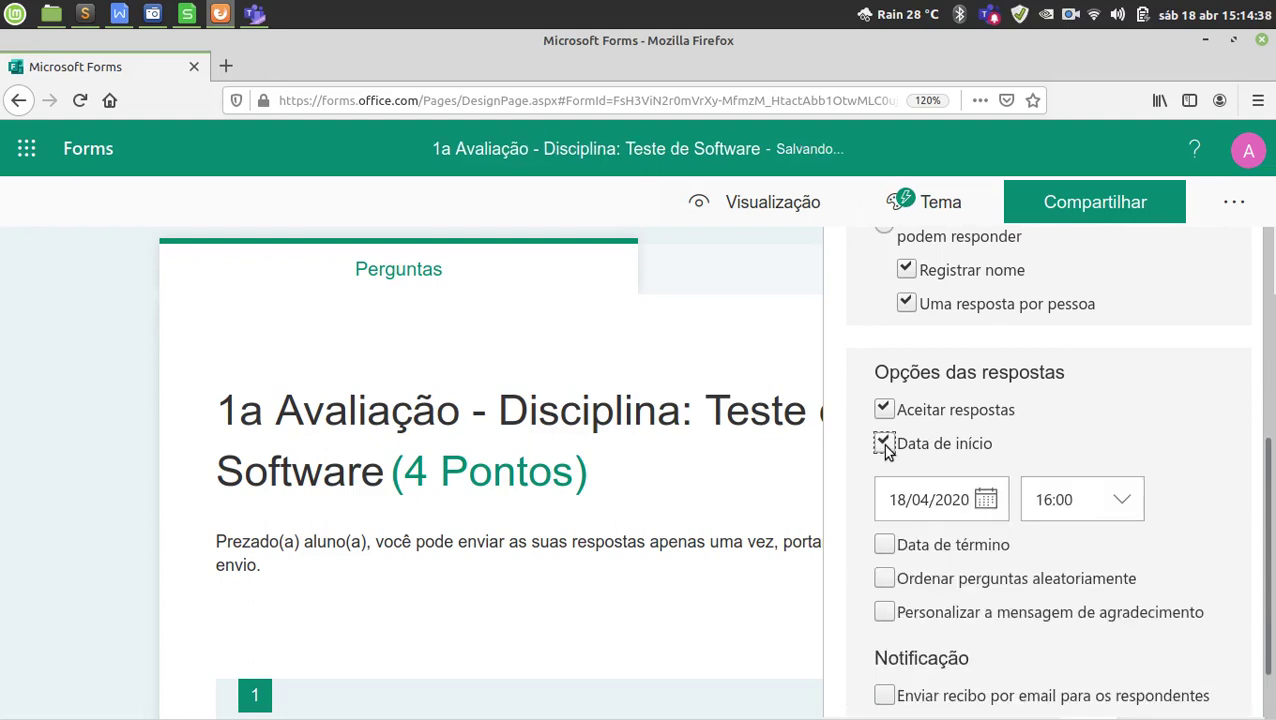
pyautogui.click(883, 443)
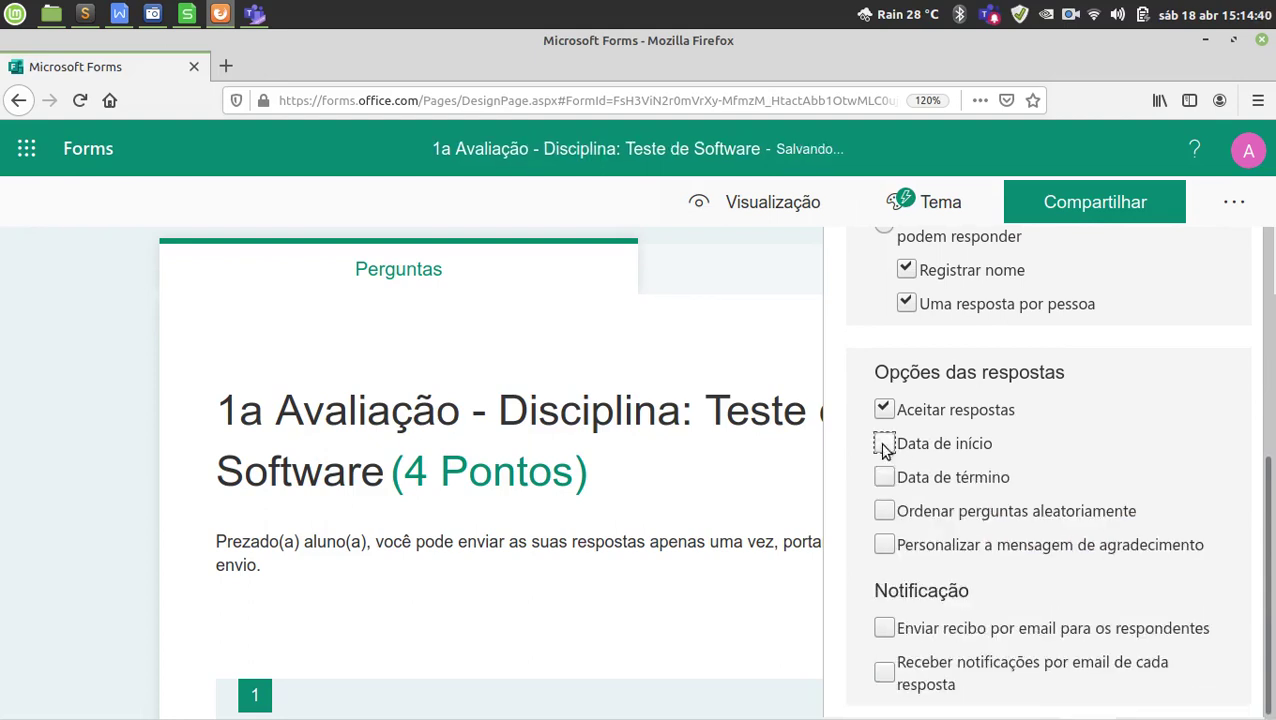
pyautogui.click(883, 477)
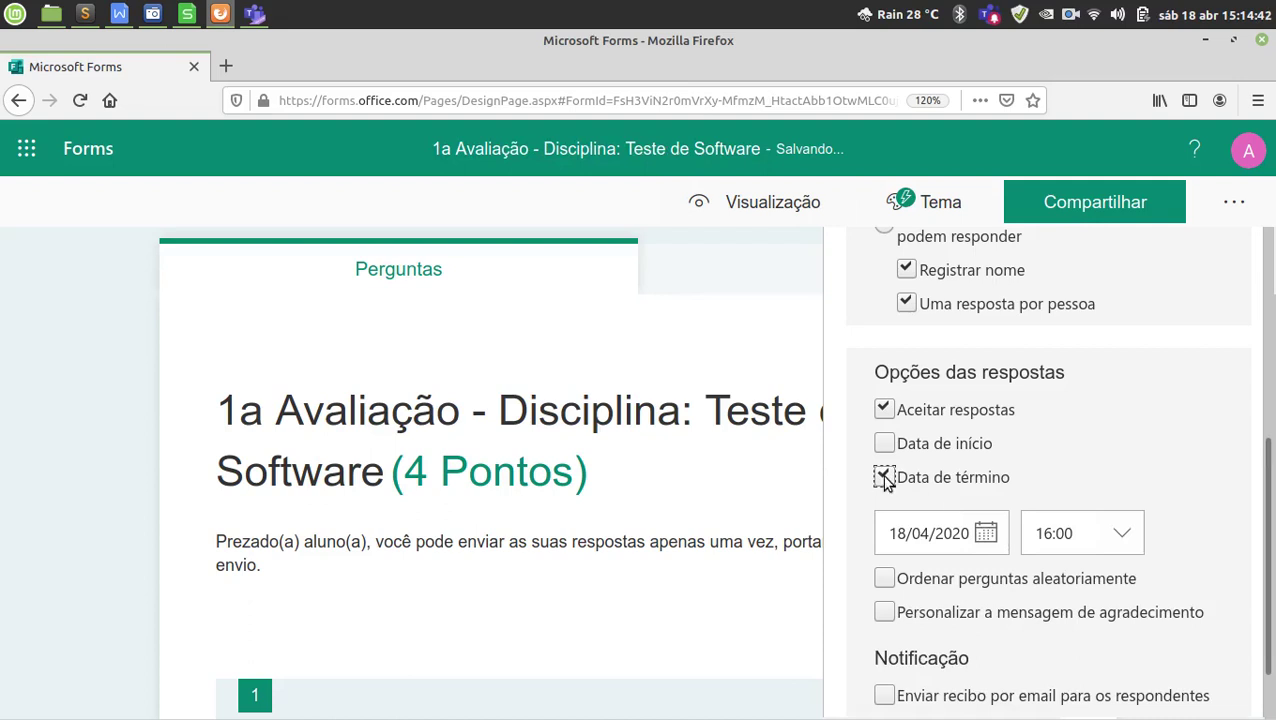
pyautogui.click(883, 477)
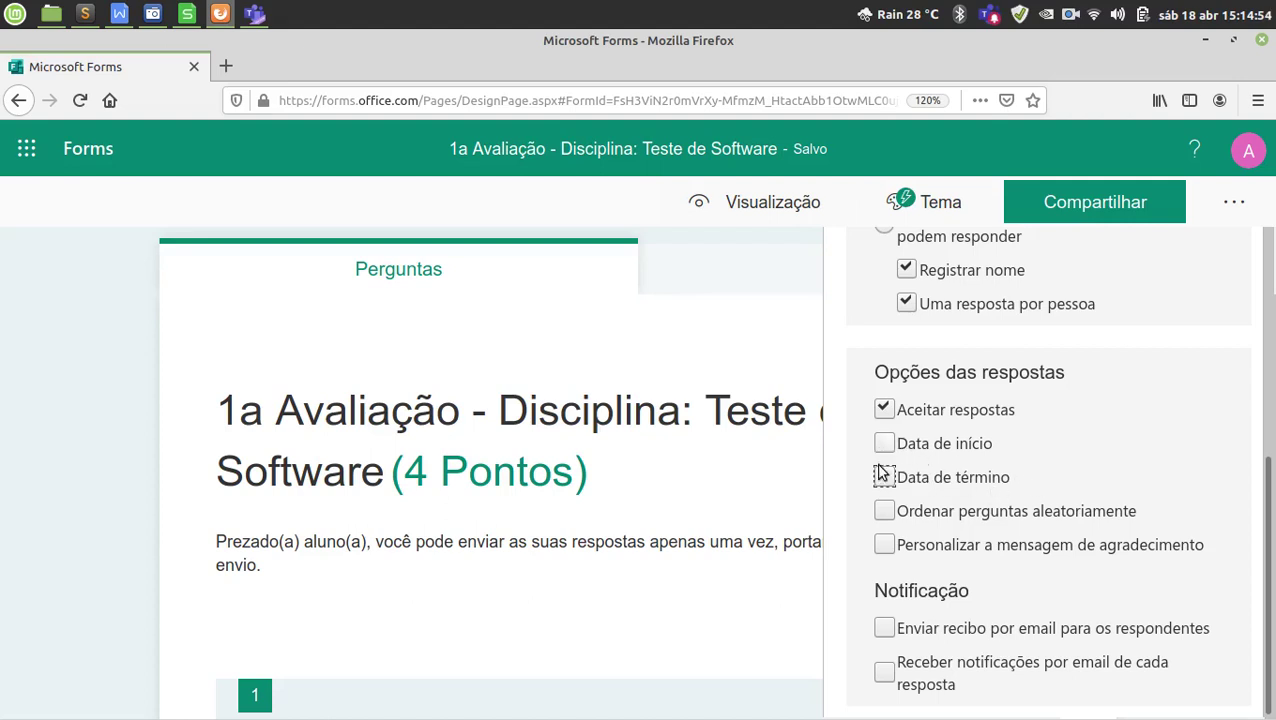
# Randomise the order of all questions, after trying a locked 3–3 question range.
pyautogui.click(884, 515)
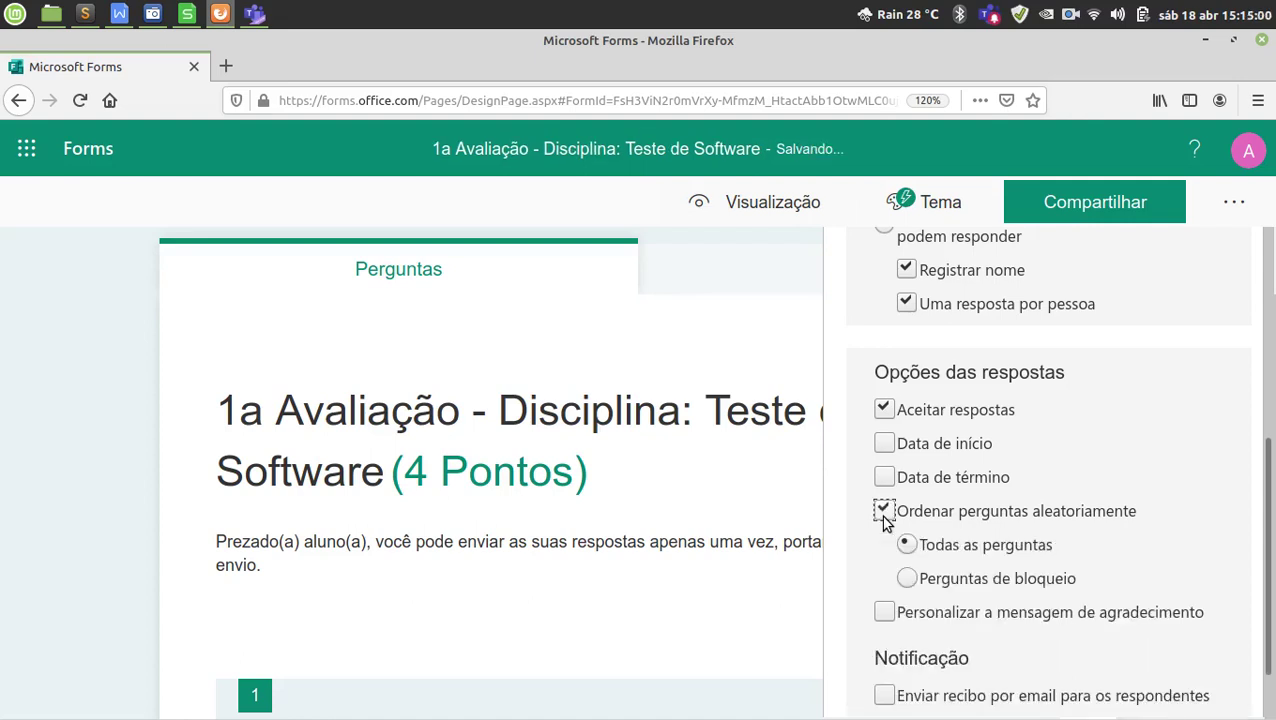
pyautogui.scroll(-1, 974, 553)
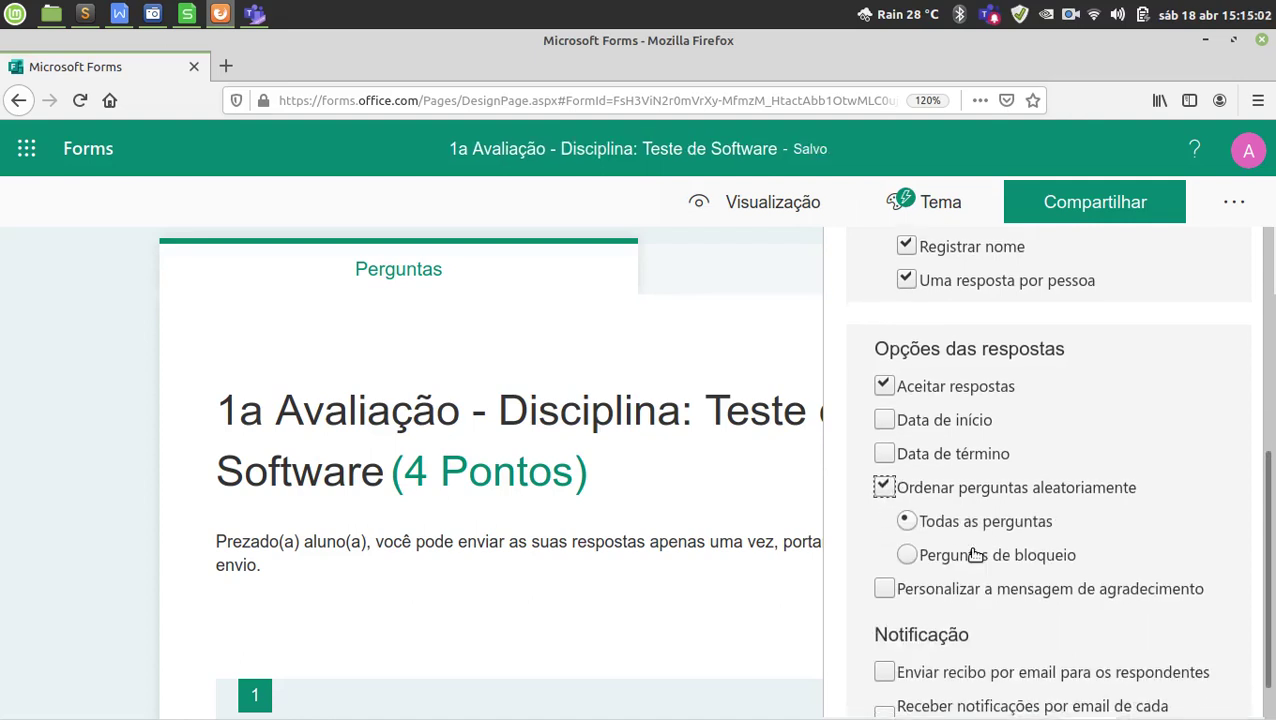
pyautogui.click(984, 514)
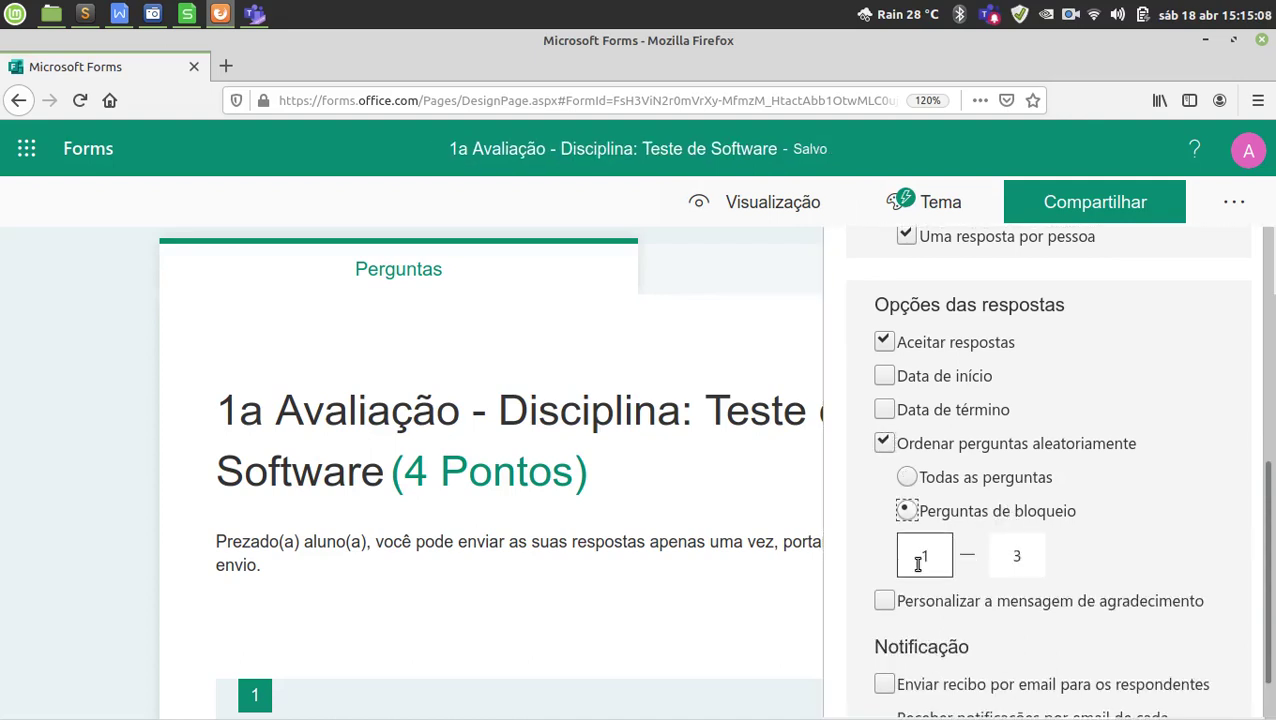
pyautogui.doubleClick(918, 558)
pyautogui.write('3')
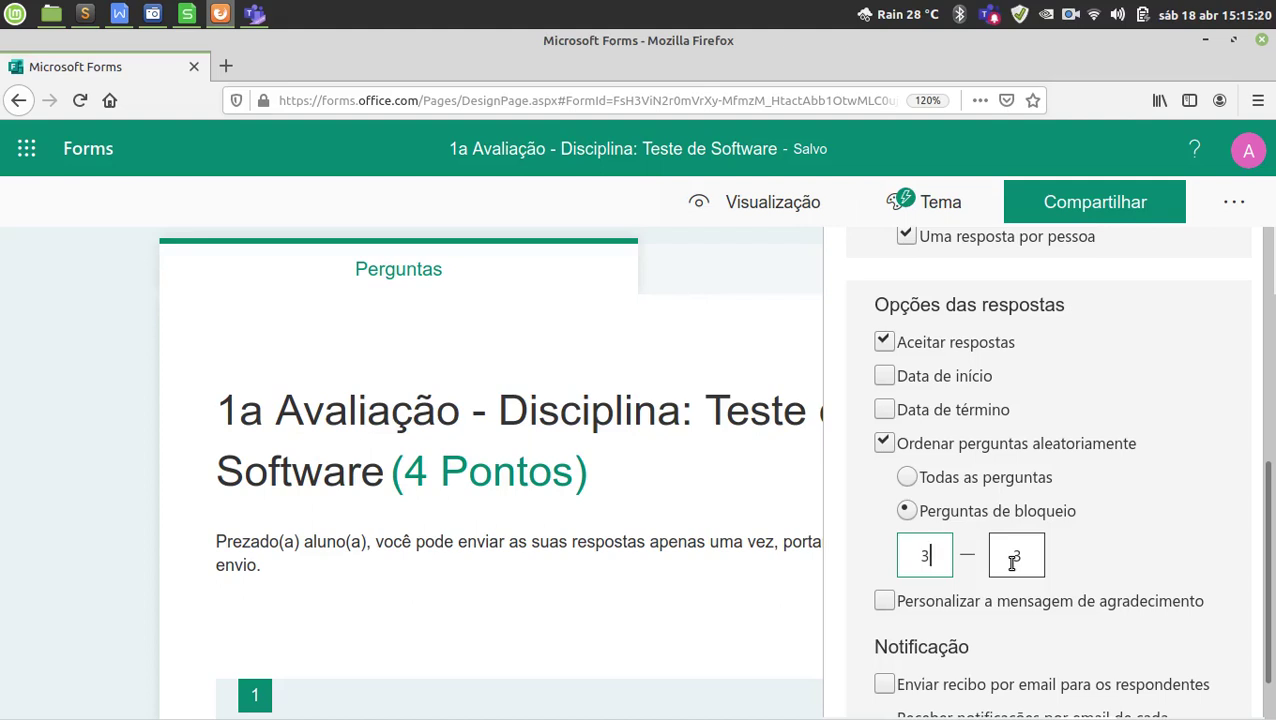
pyautogui.click(1016, 556)
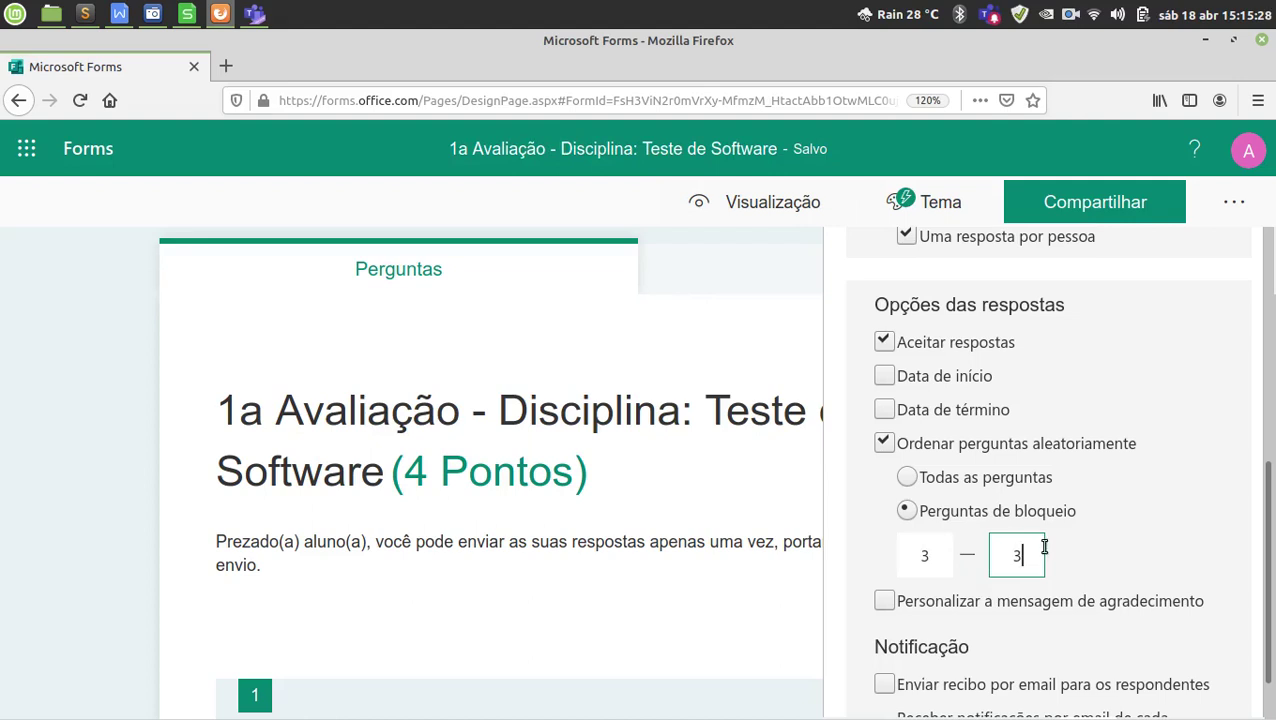
pyautogui.click(907, 478)
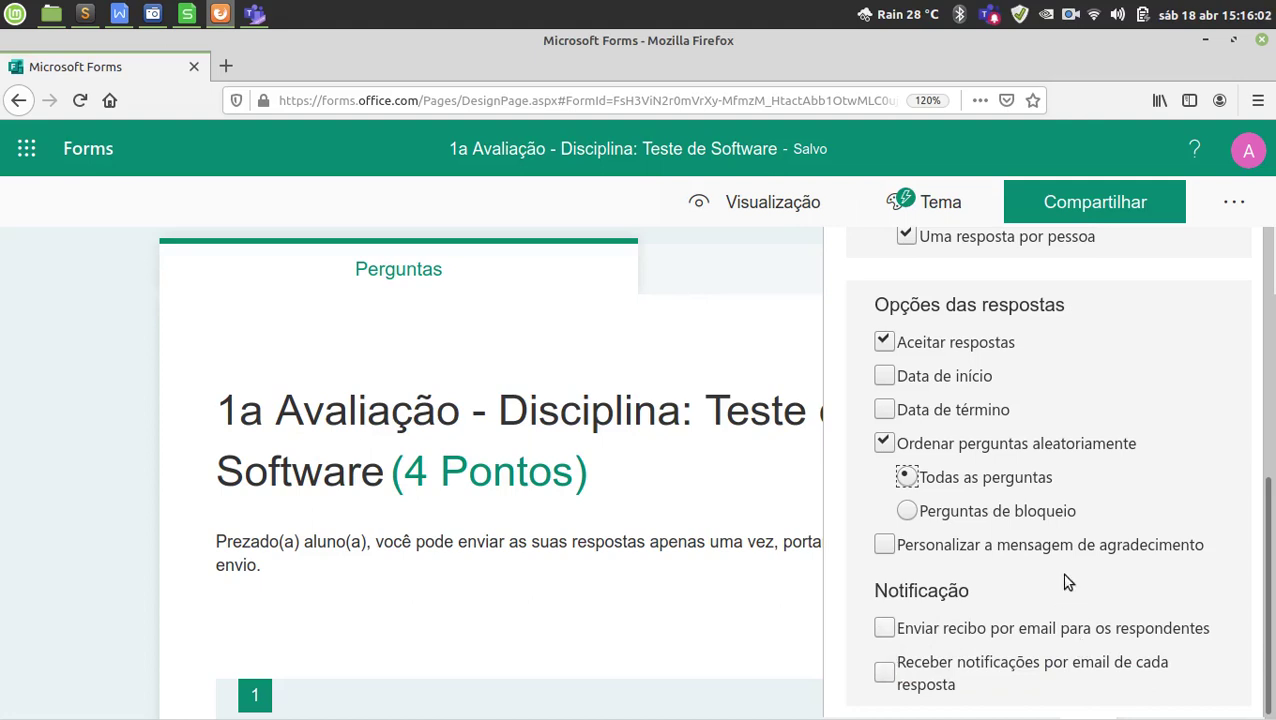
# Point out the Mostrar resultados automaticamente setting, then close the Configurações panel.
pyautogui.scroll(4, 1139, 592)
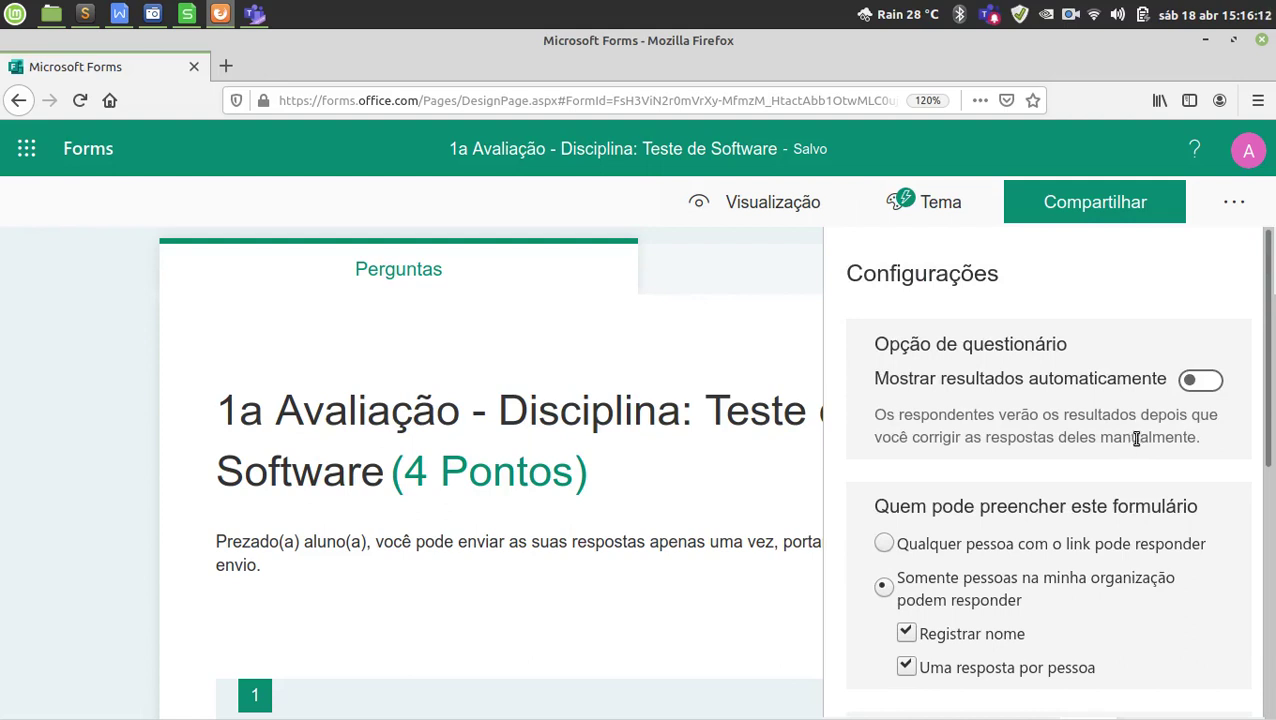
pyautogui.moveTo(956, 380); pyautogui.dragTo(1141, 380)
pyautogui.moveTo(880, 379); pyautogui.dragTo(1147, 378)
pyautogui.doubleClick(1147, 378)
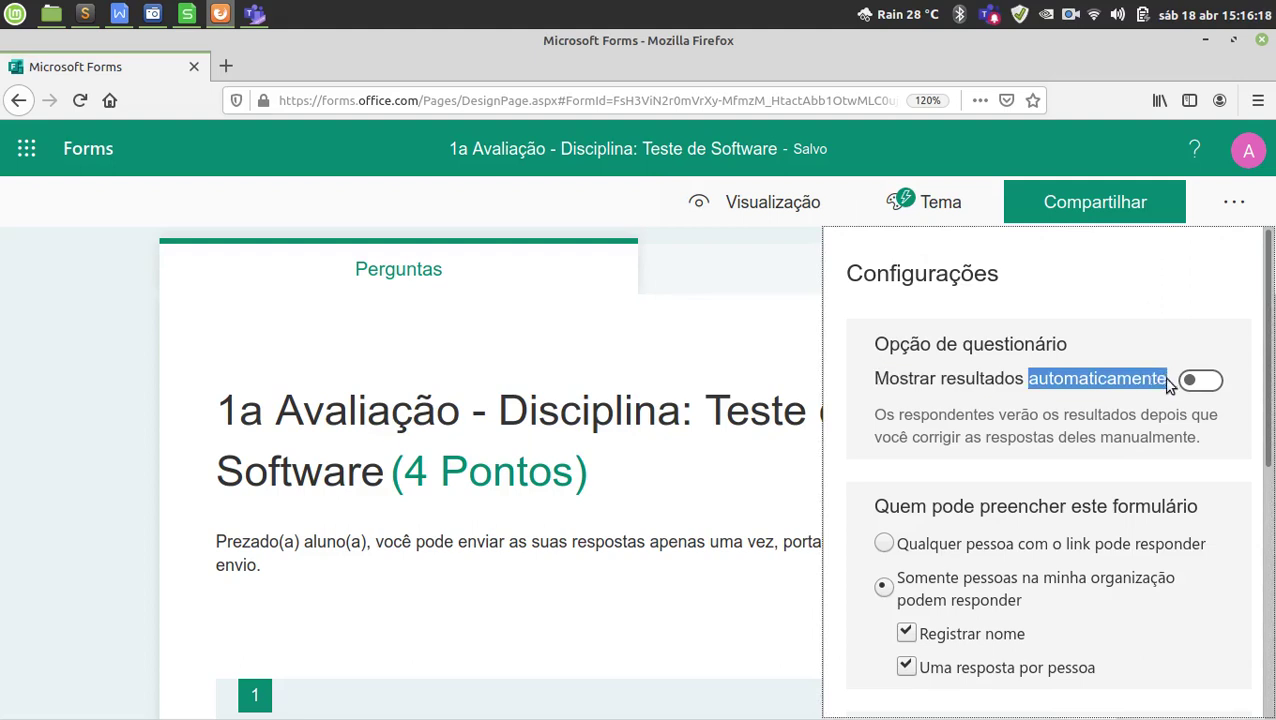
pyautogui.click(1128, 383)
pyautogui.doubleClick(1127, 383)
pyautogui.click(930, 397)
pyautogui.moveTo(881, 380); pyautogui.dragTo(1127, 387)
pyautogui.doubleClick(1127, 387)
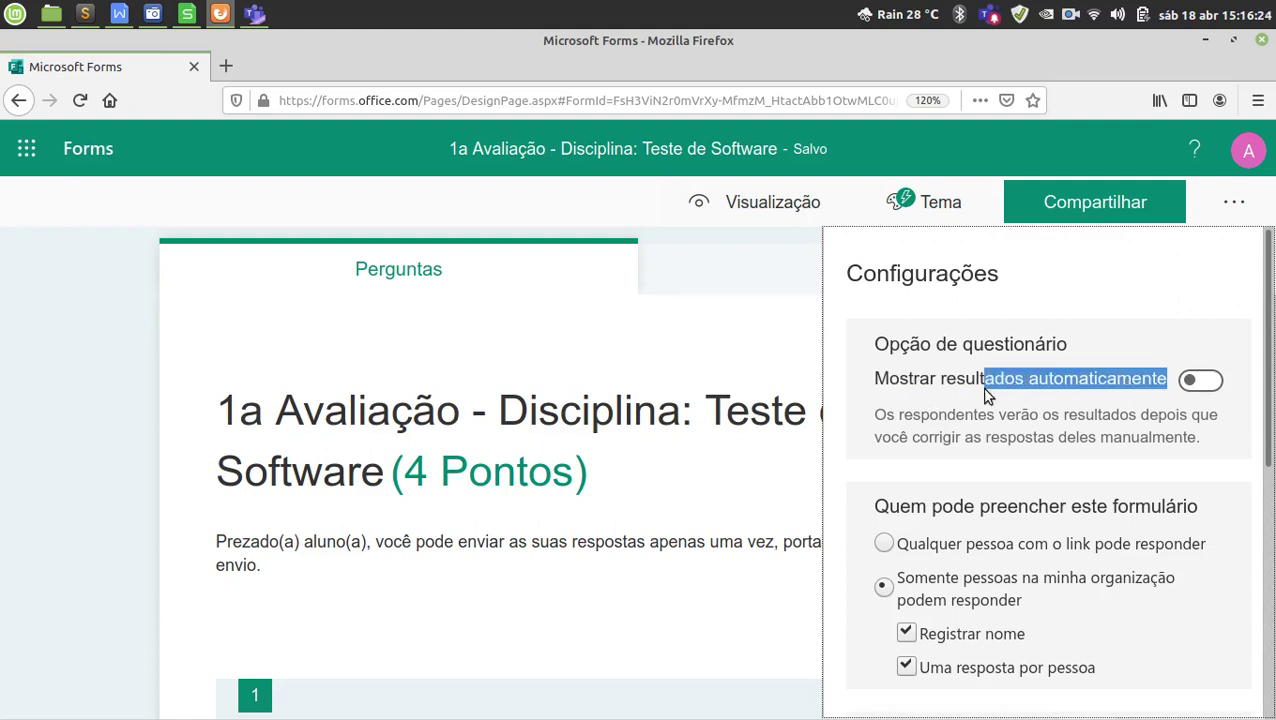
pyautogui.click(872, 383)
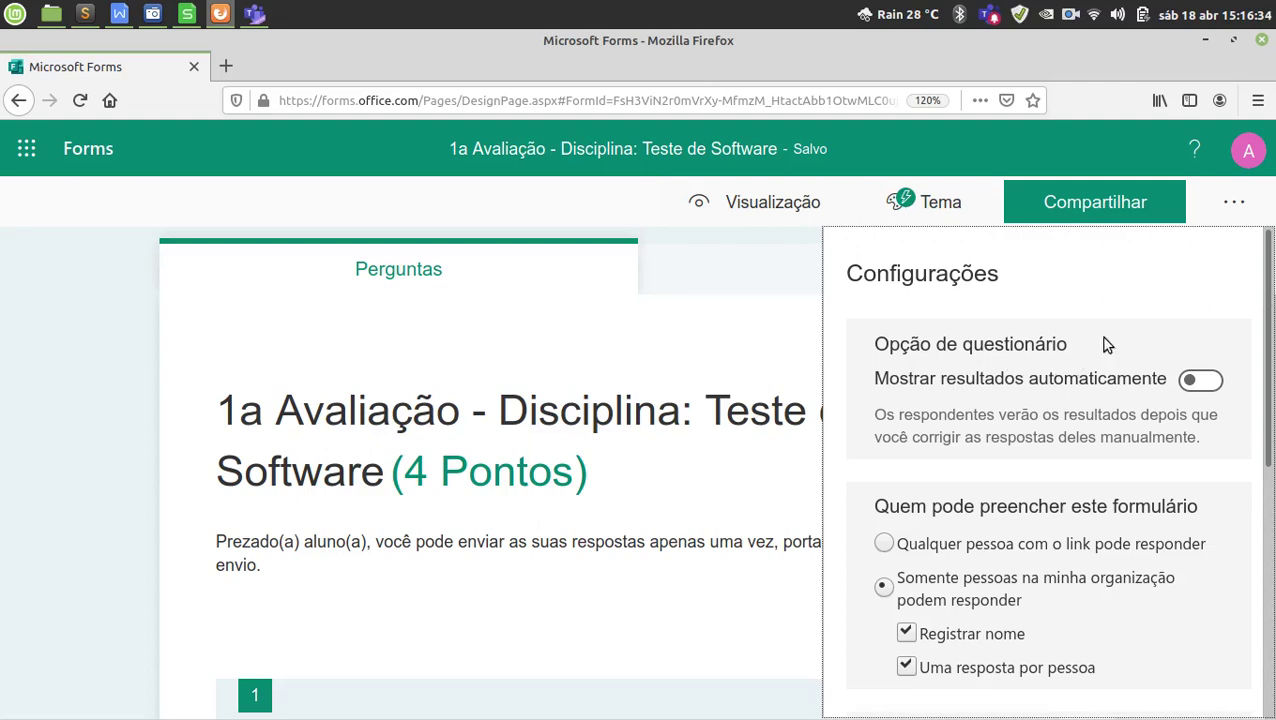
pyautogui.click(1234, 204)
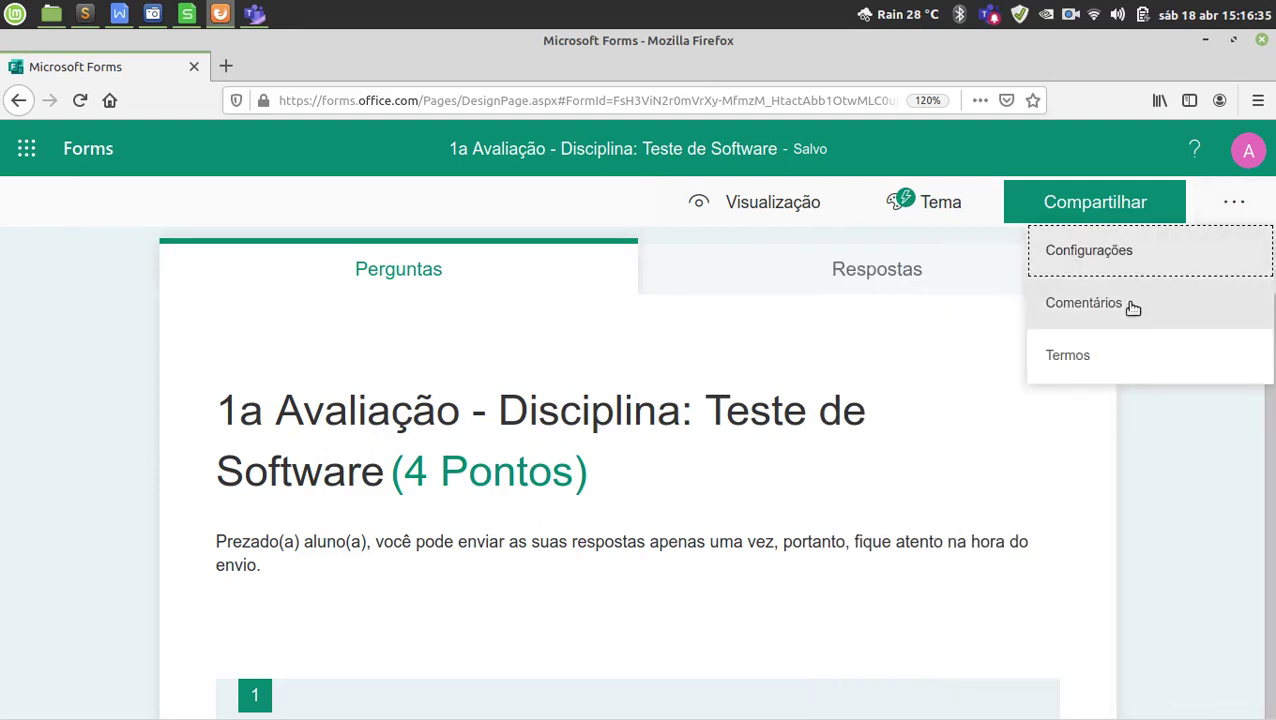
pyautogui.click(1176, 485)
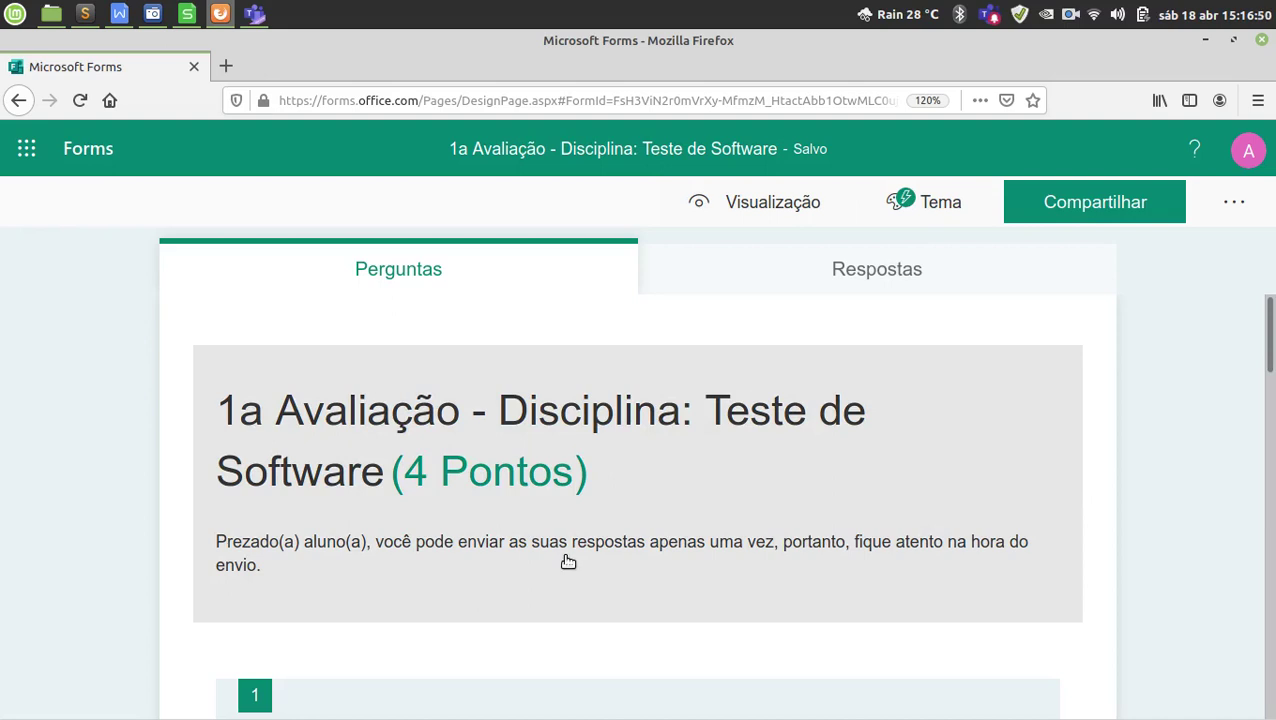
# Inspect quiz questions 1 and 2, including the Brazil map question.
pyautogui.scroll(-3, 636, 556)
pyautogui.click(447, 470)
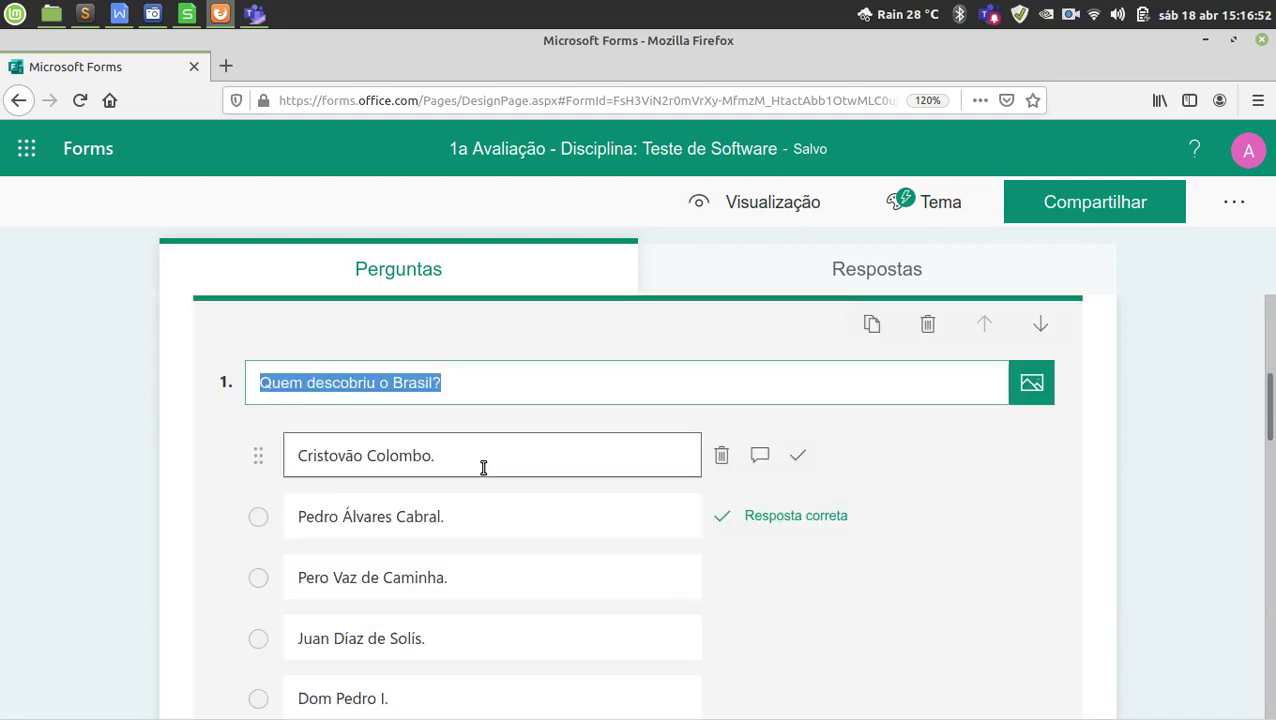
pyautogui.click(514, 461)
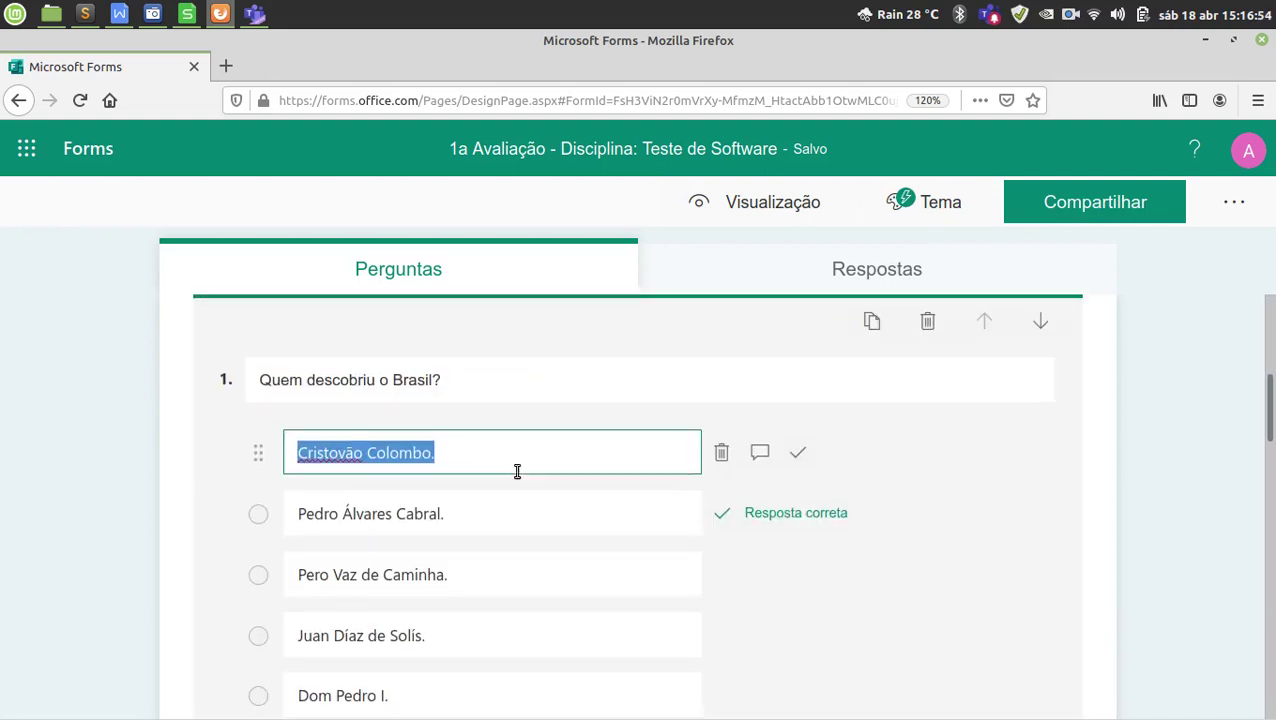
pyautogui.scroll(-6, 514, 461)
pyautogui.click(499, 470)
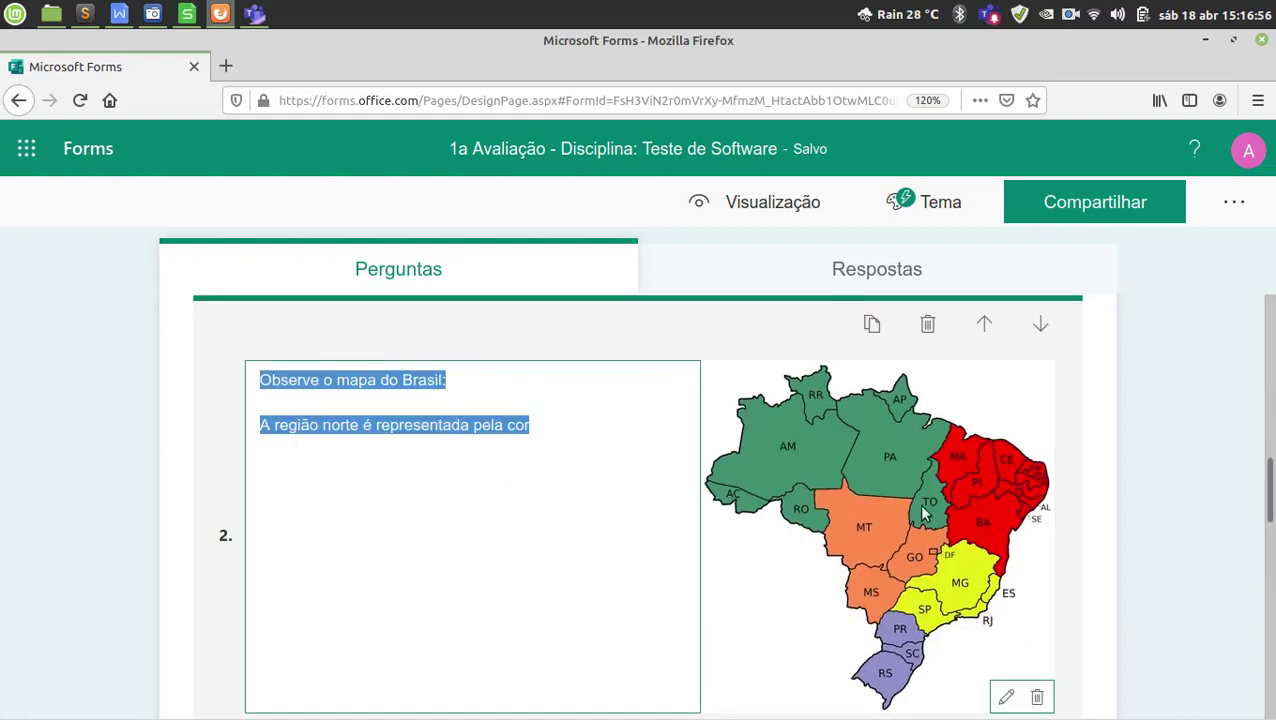
pyautogui.click(533, 458)
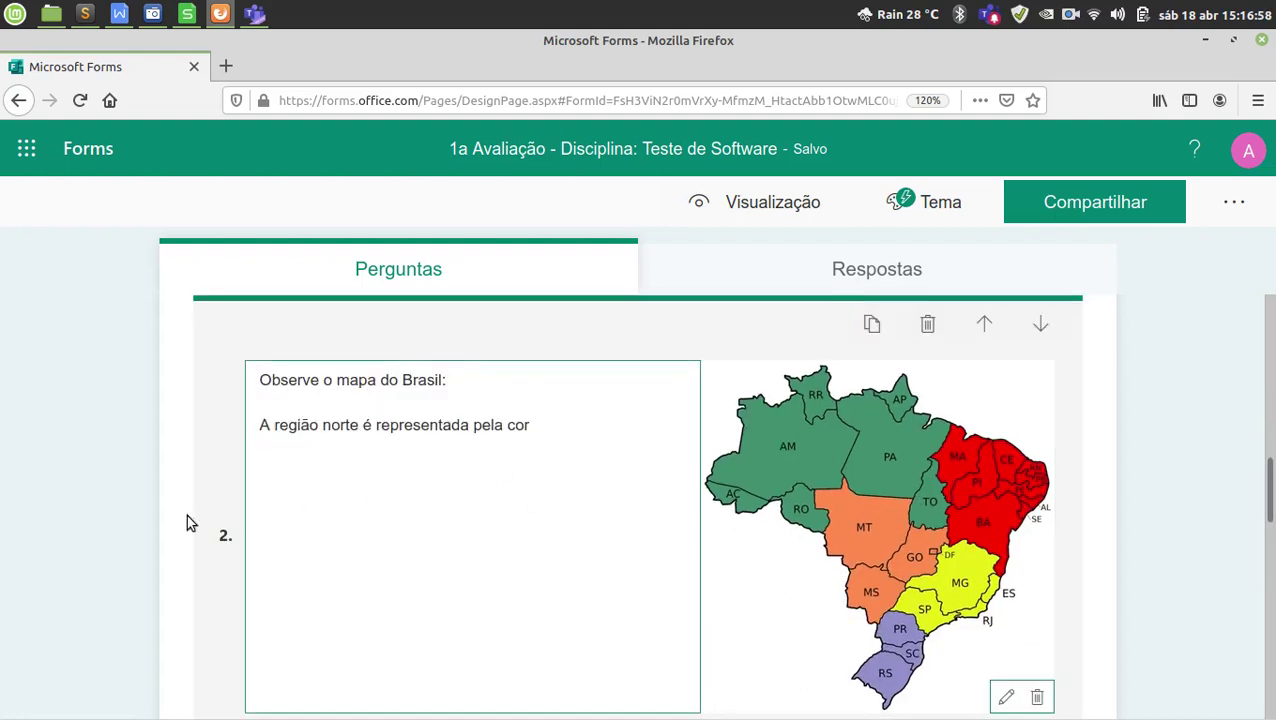
pyautogui.click(91, 496)
# Point out the quiz title and its Salvo status, then open Visualização.
pyautogui.scroll(10, 159, 492)
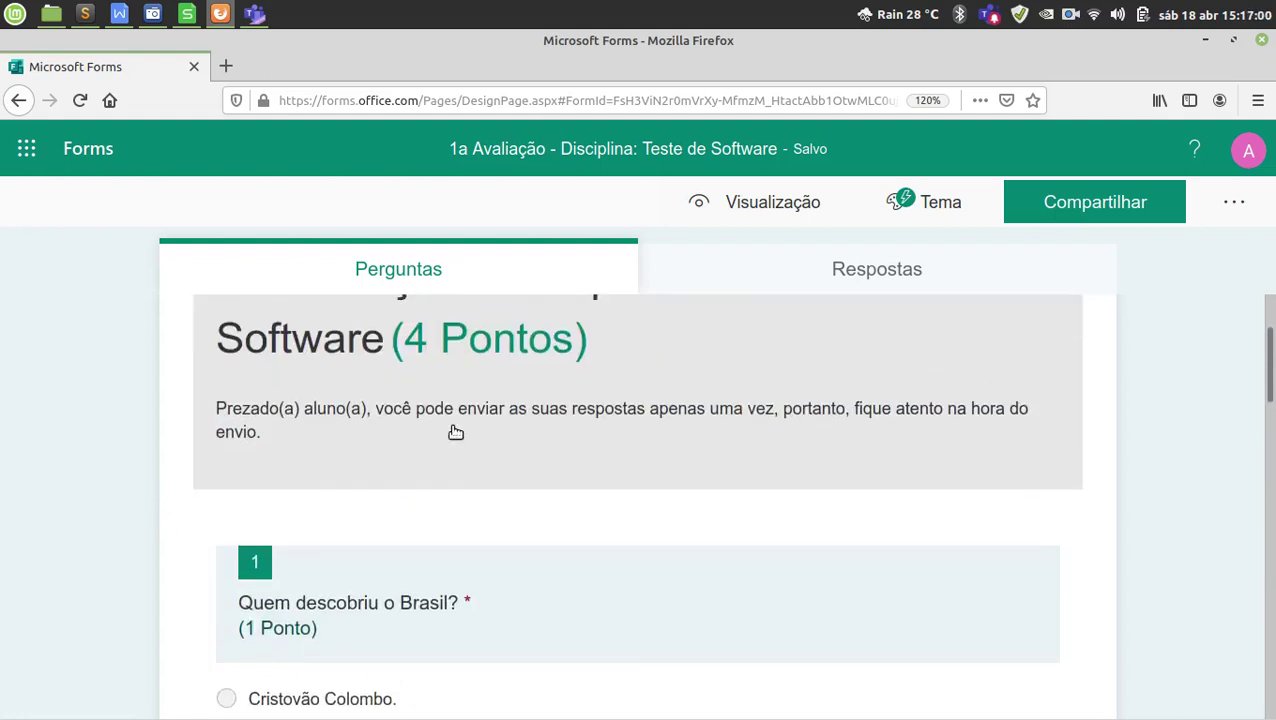
pyautogui.moveTo(843, 150)
pyautogui.mouseDown()
pyautogui.moveTo(716, 147)
pyautogui.moveTo(840, 144)
pyautogui.mouseUp()
pyautogui.tripleClick(840, 146)
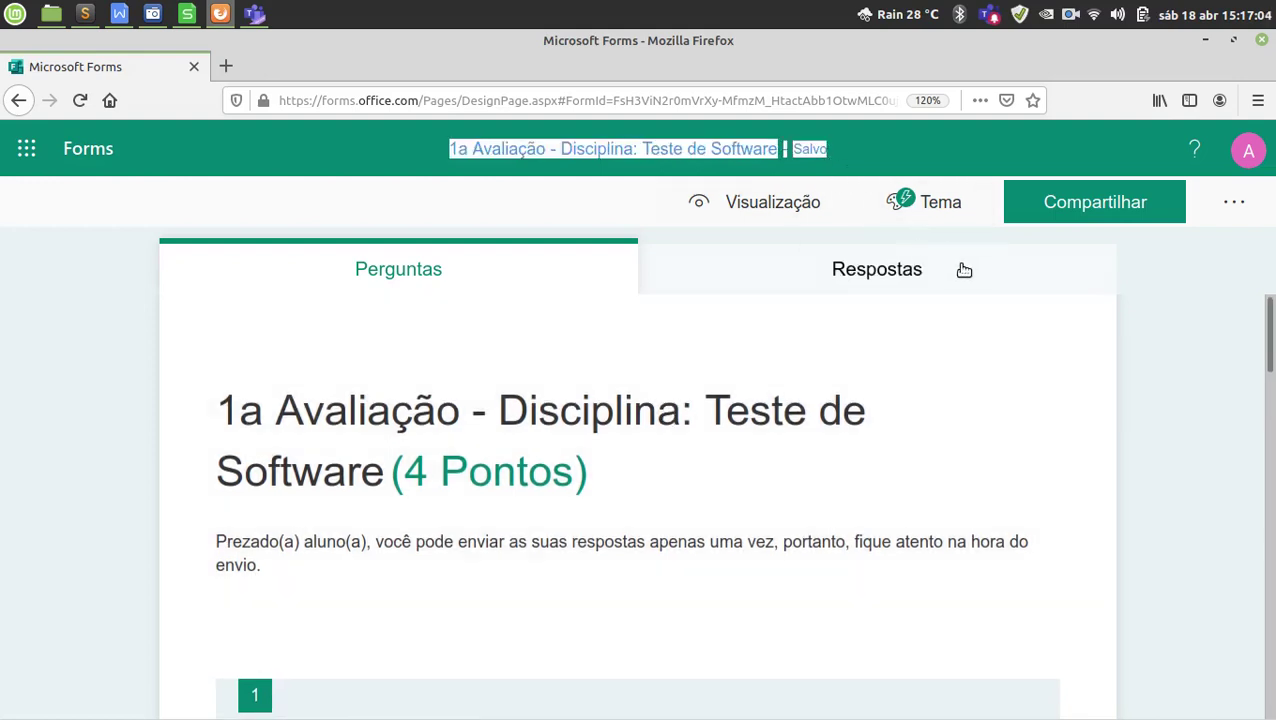
pyautogui.click(575, 147)
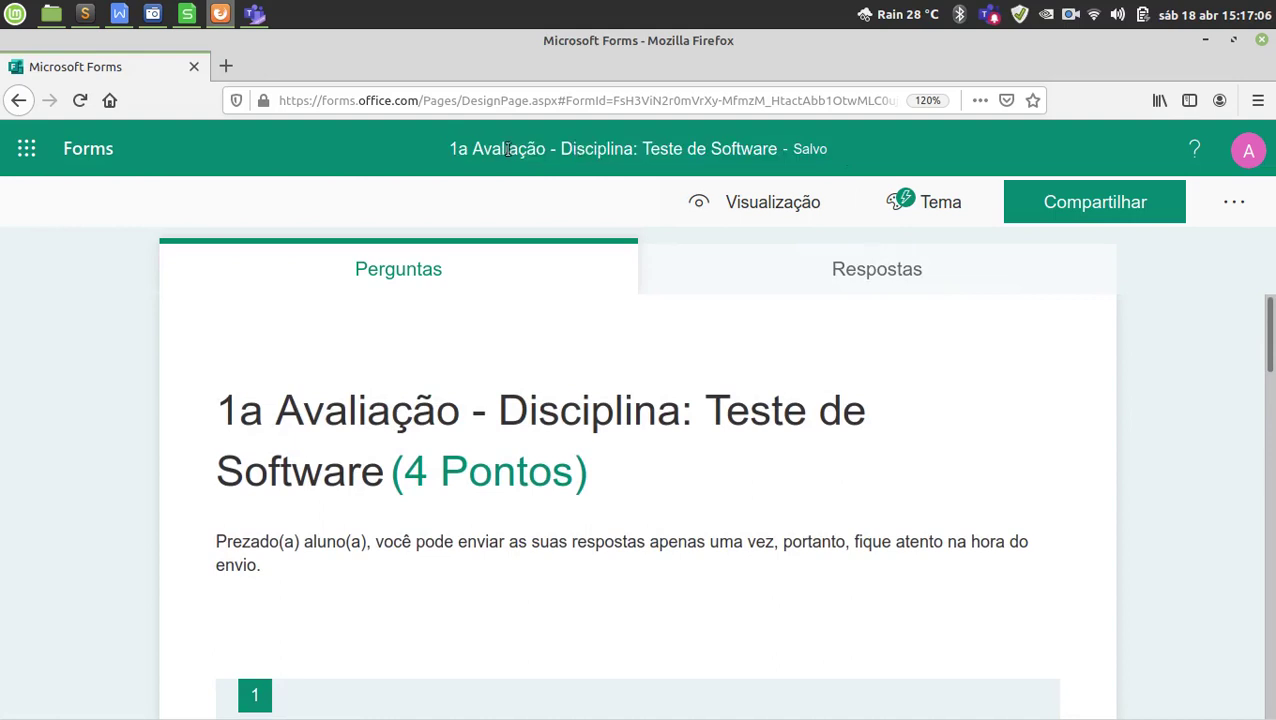
pyautogui.moveTo(449, 148); pyautogui.dragTo(774, 151)
pyautogui.doubleClick(804, 148)
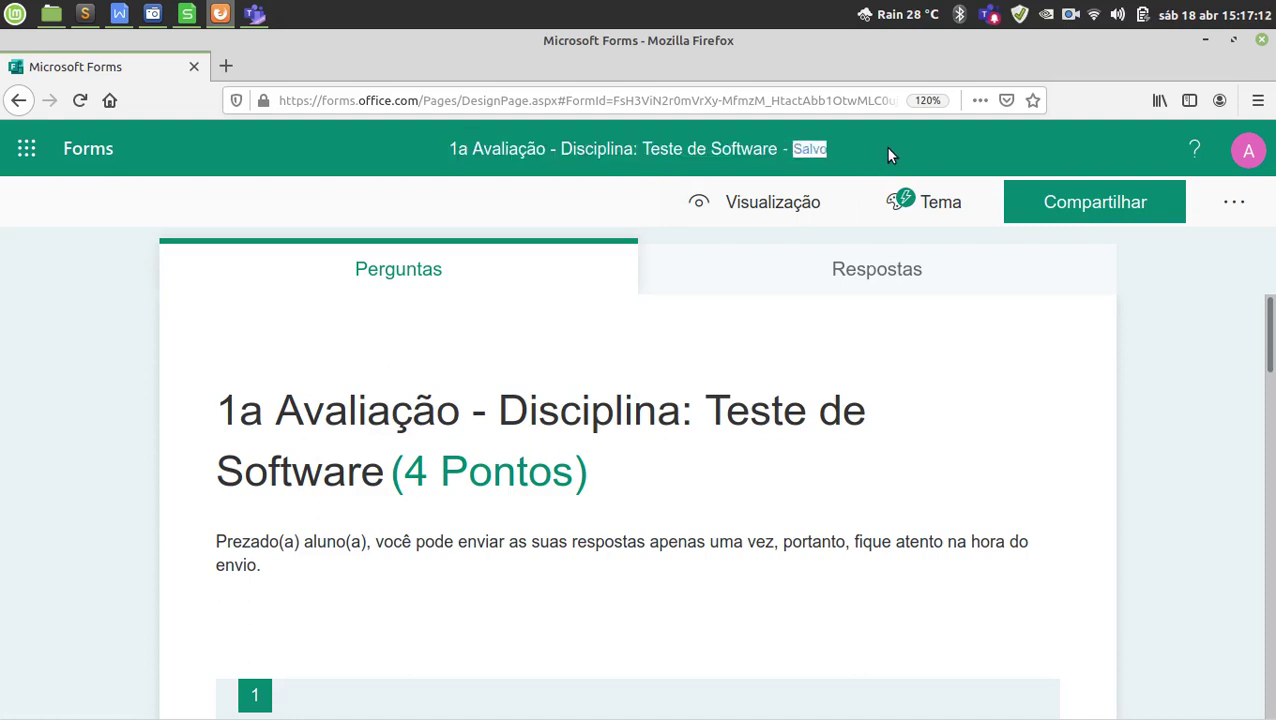
pyautogui.click(800, 233)
pyautogui.click(775, 212)
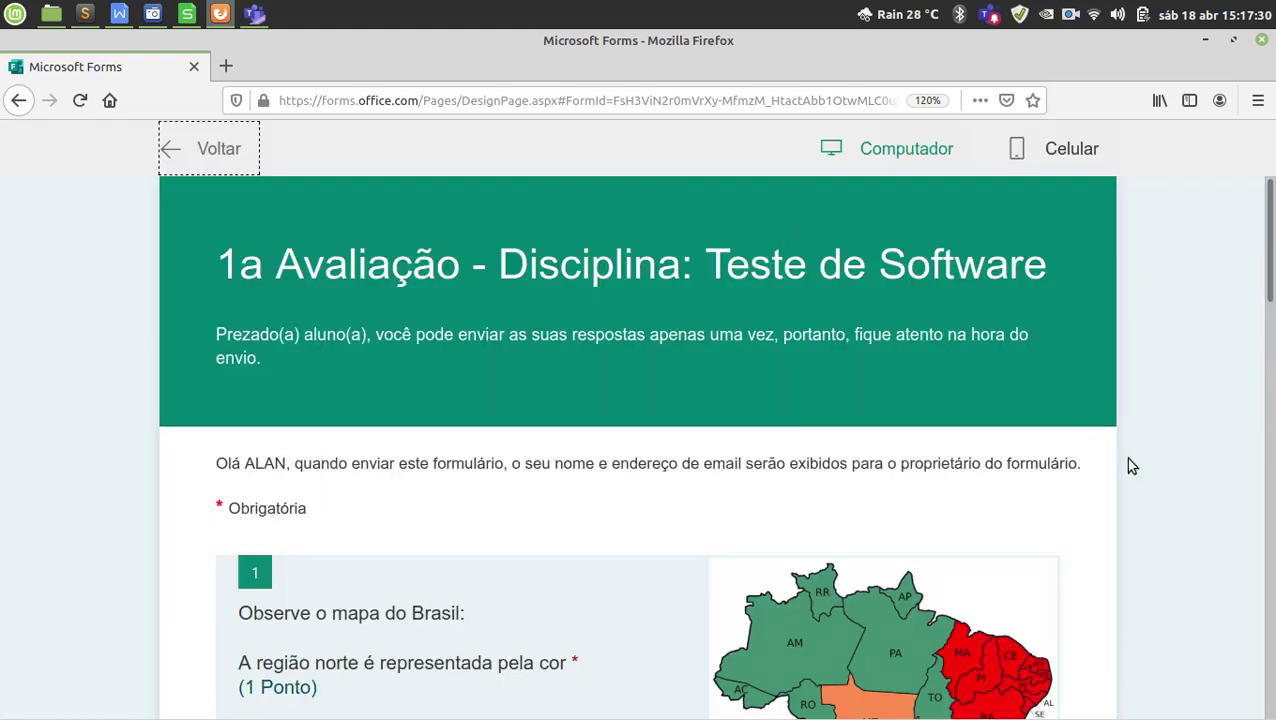
# Scroll the computer preview down to the essay question and click into its answer box.
pyautogui.scroll(-2, 1150, 476)
pyautogui.scroll(-2, 1160, 480)
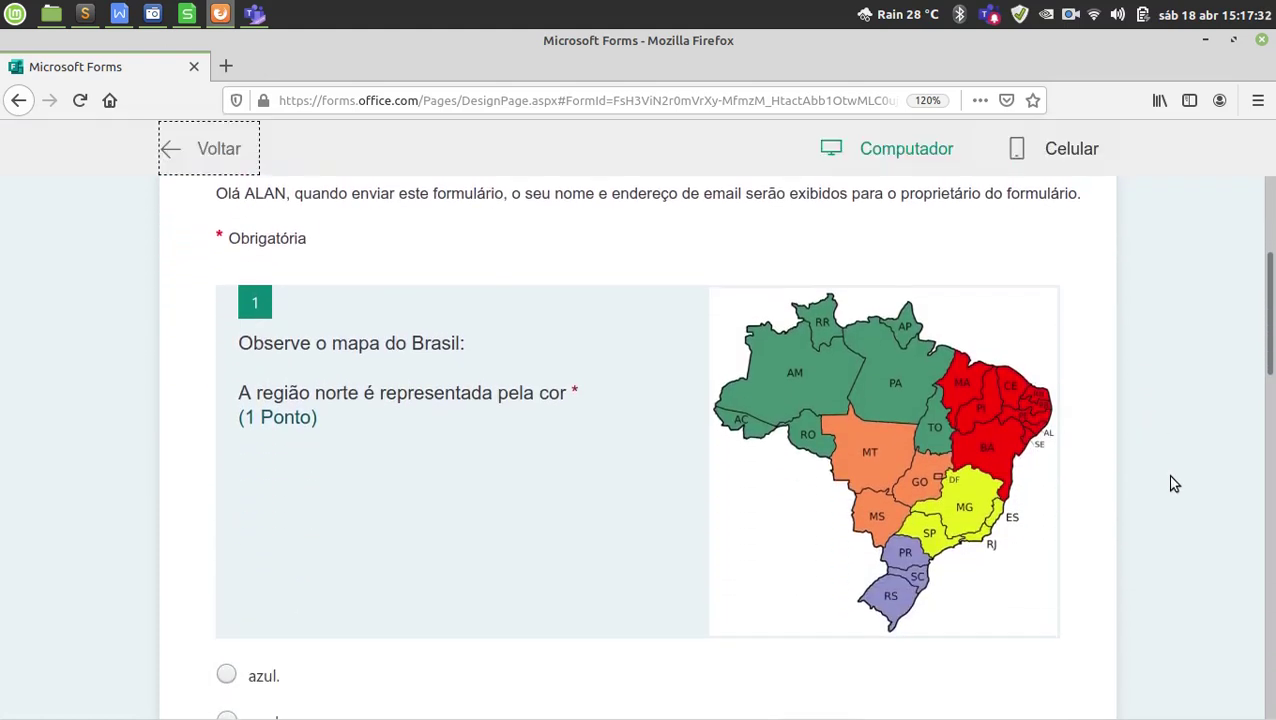
pyautogui.scroll(-1, 1168, 482)
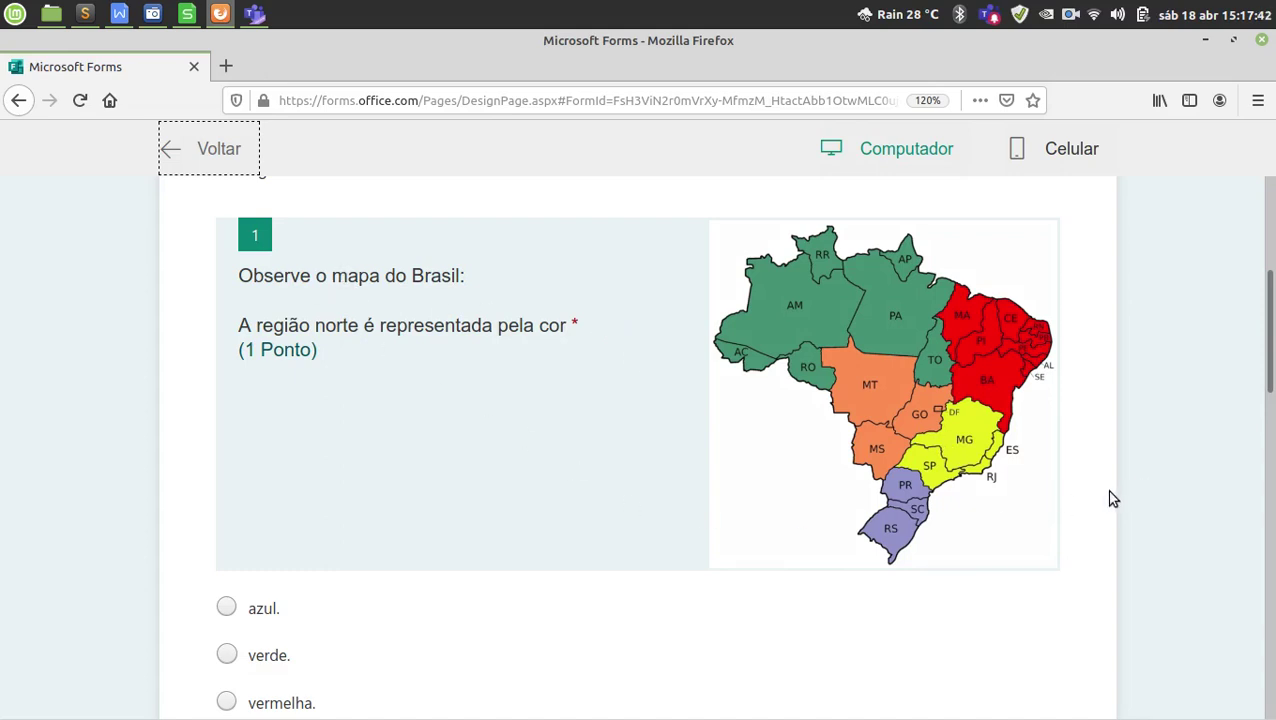
pyautogui.scroll(-1, 1113, 498)
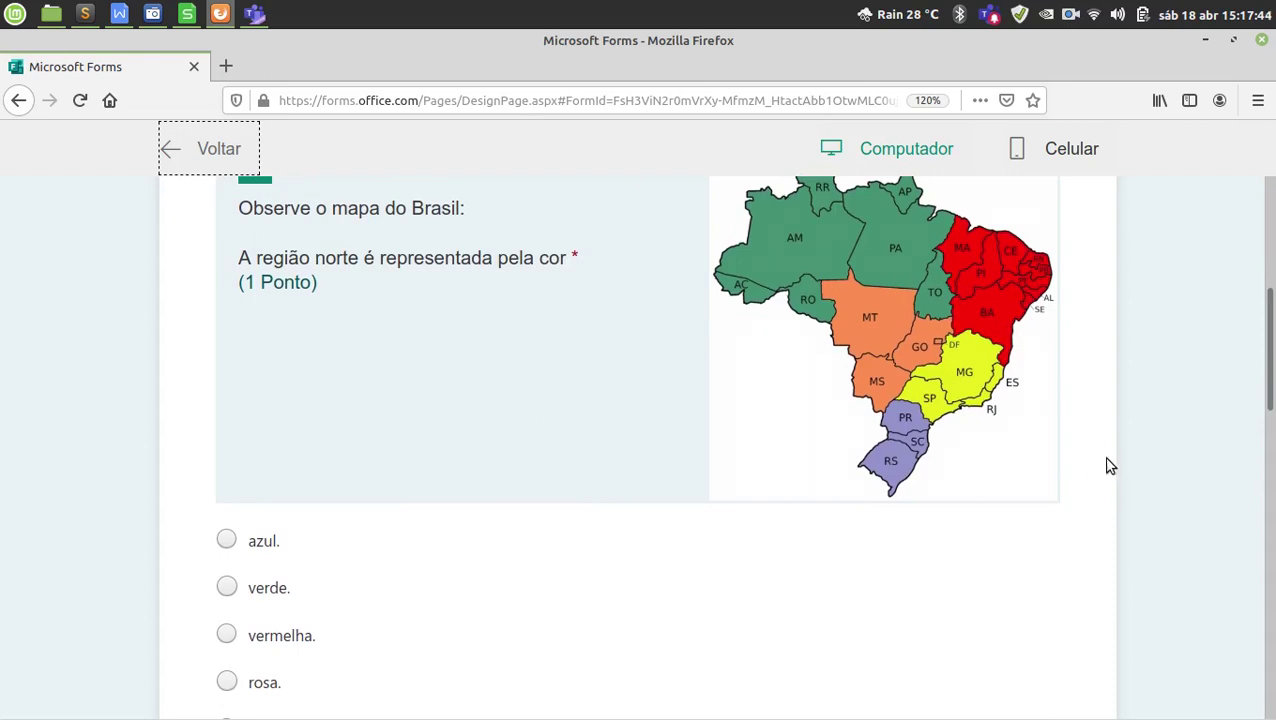
pyautogui.scroll(-1, 1130, 502)
pyautogui.scroll(-1, 250, 485)
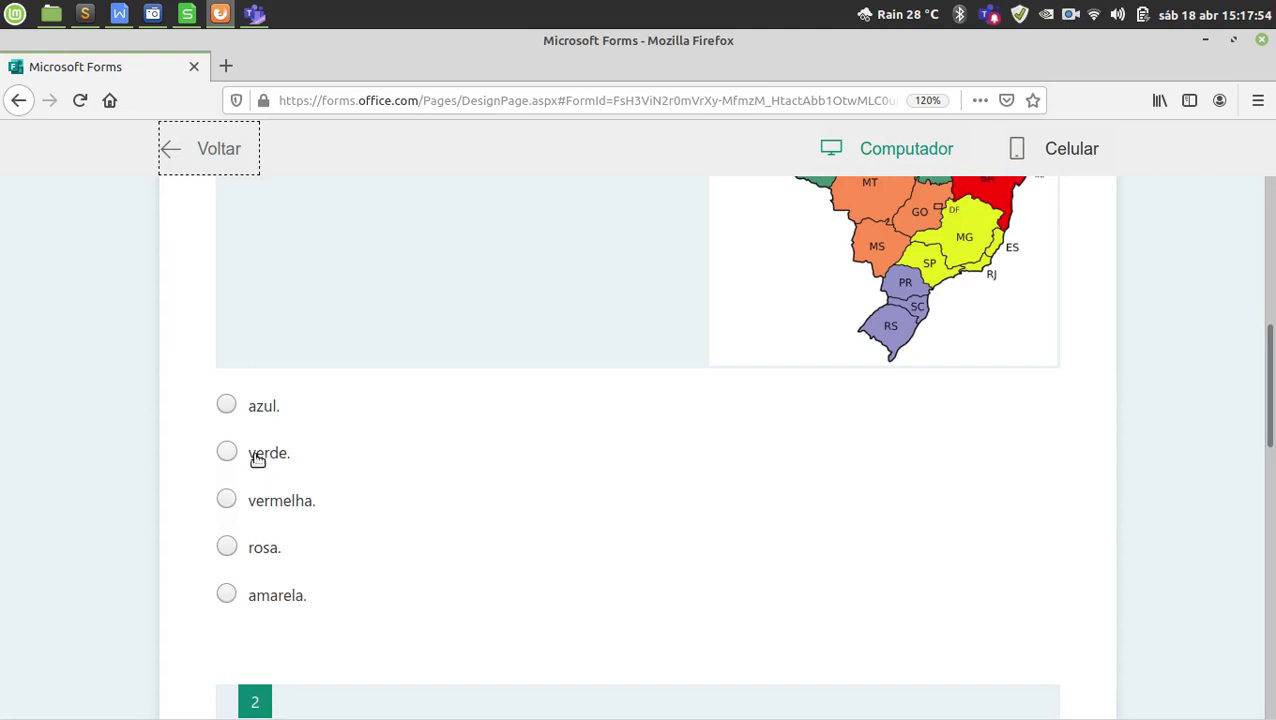
pyautogui.scroll(-5, 150, 537)
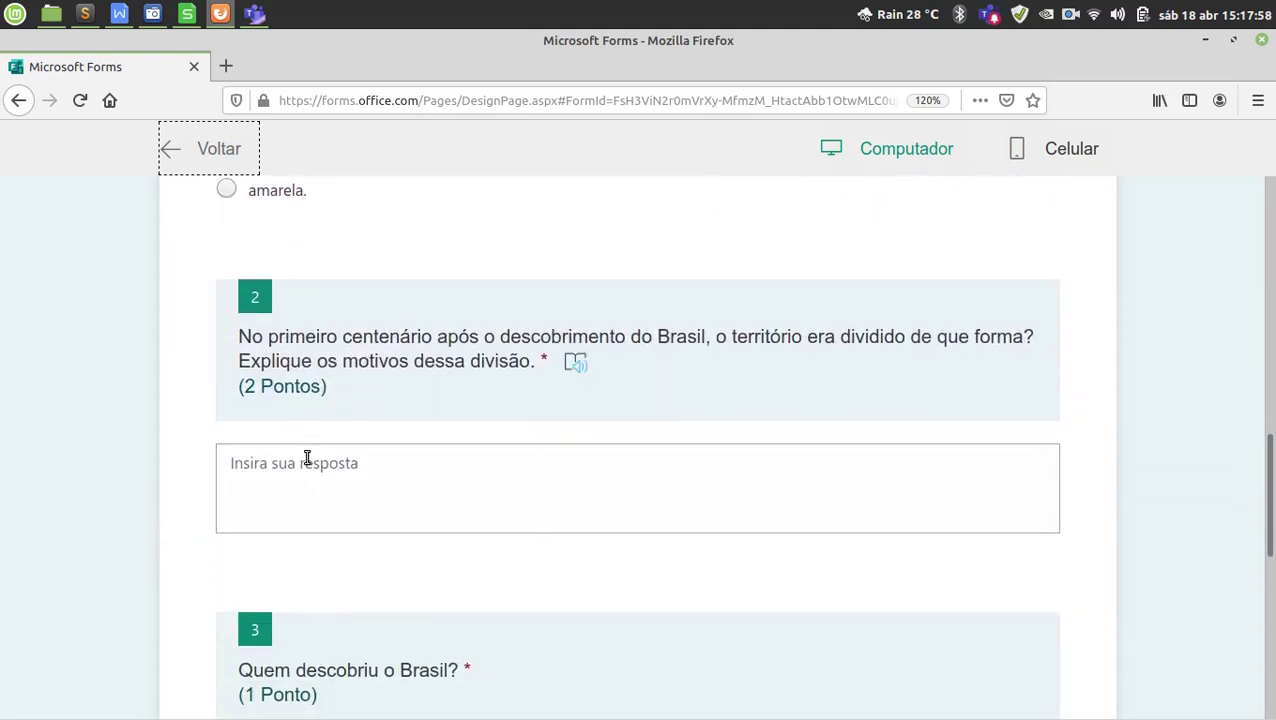
pyautogui.click(309, 460)
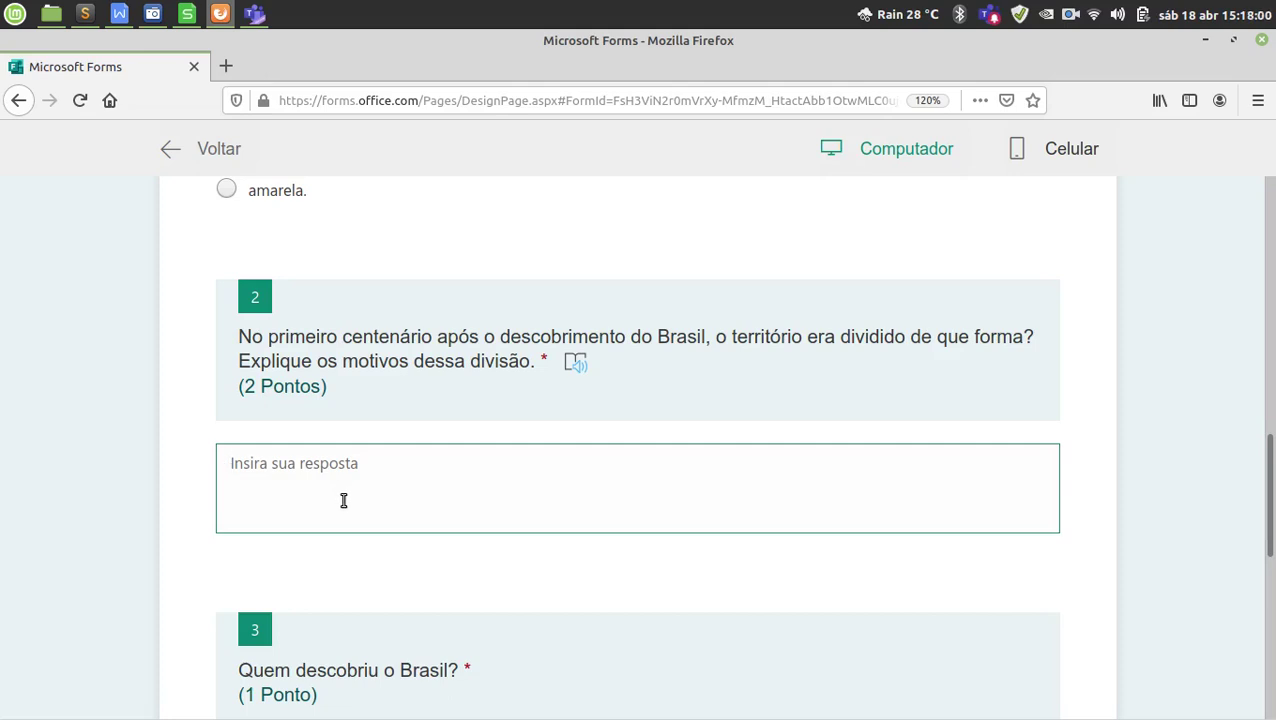
# Scroll to the end of the preview and back up toward the form header.
pyautogui.scroll(-3, 340, 505)
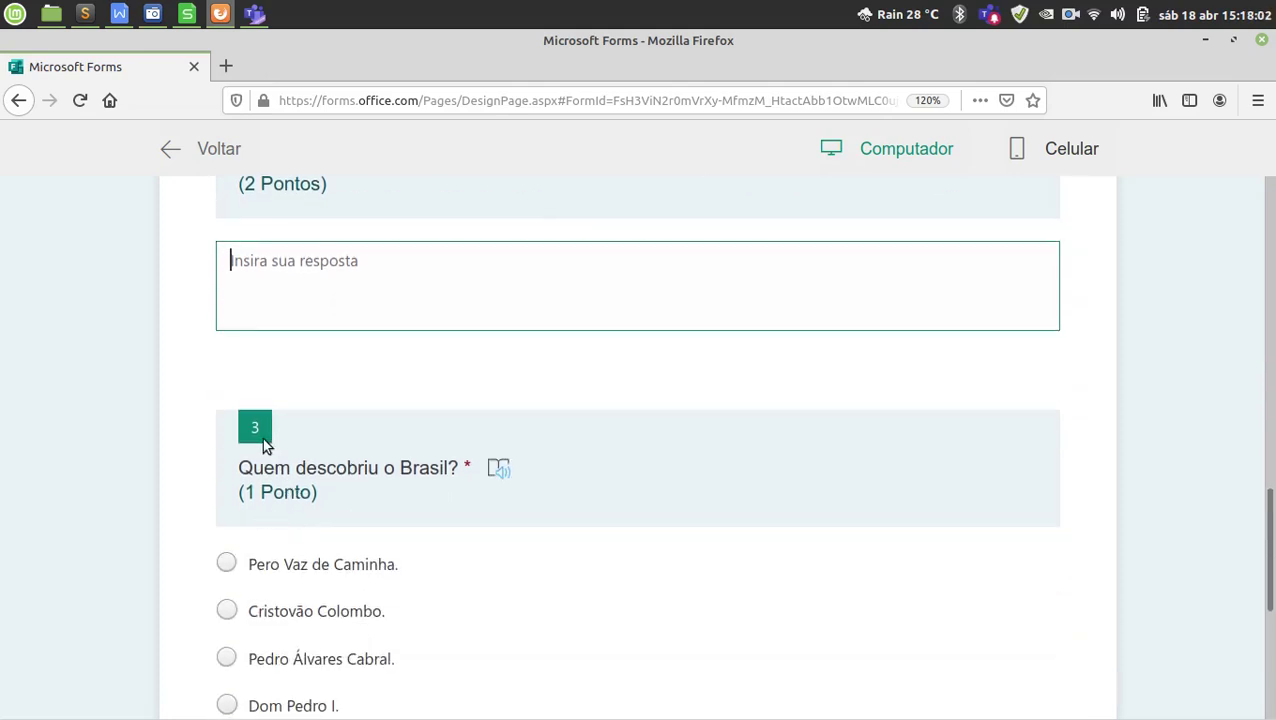
pyautogui.scroll(-2, 270, 447)
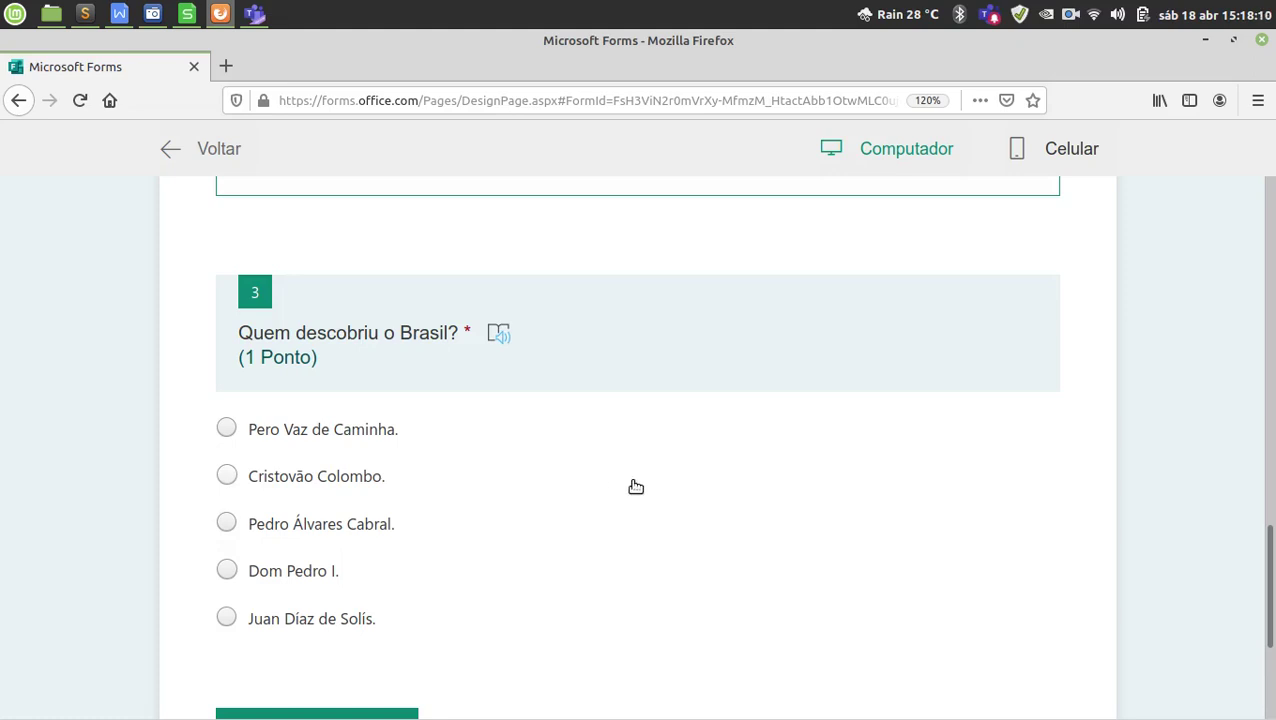
pyautogui.scroll(-4, 637, 487)
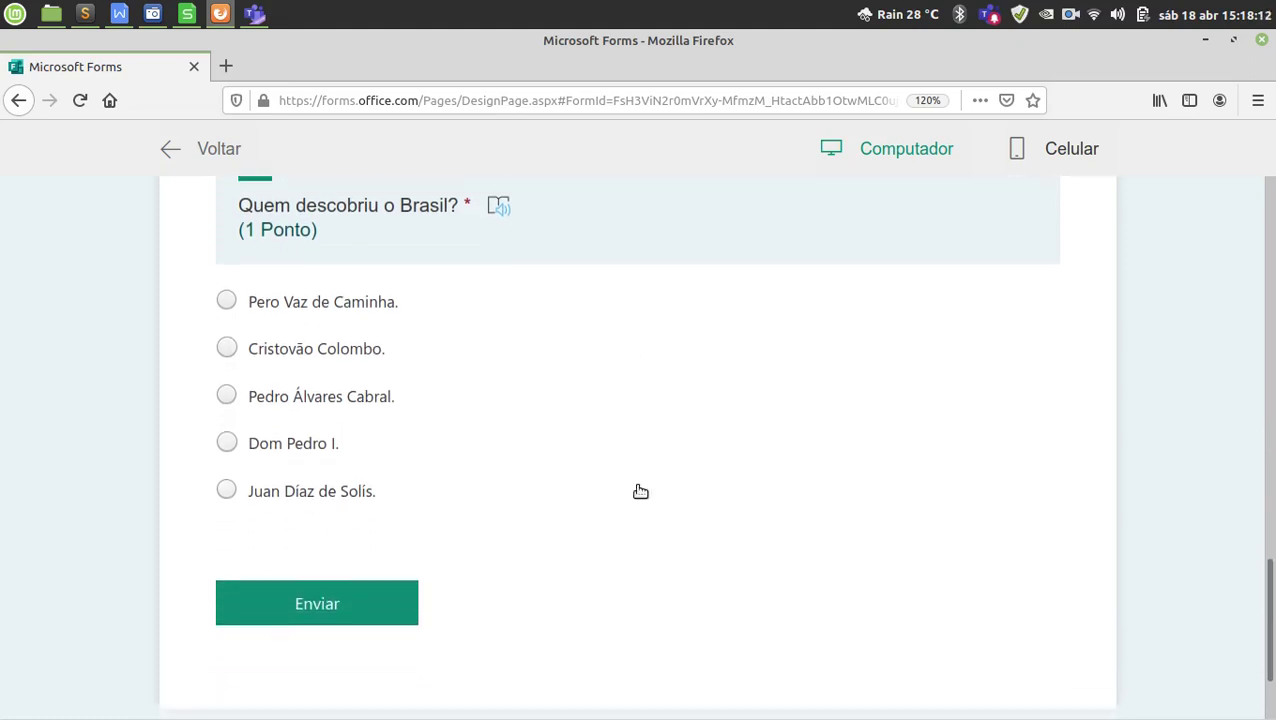
pyautogui.scroll(5, 641, 488)
pyautogui.scroll(10, 642, 488)
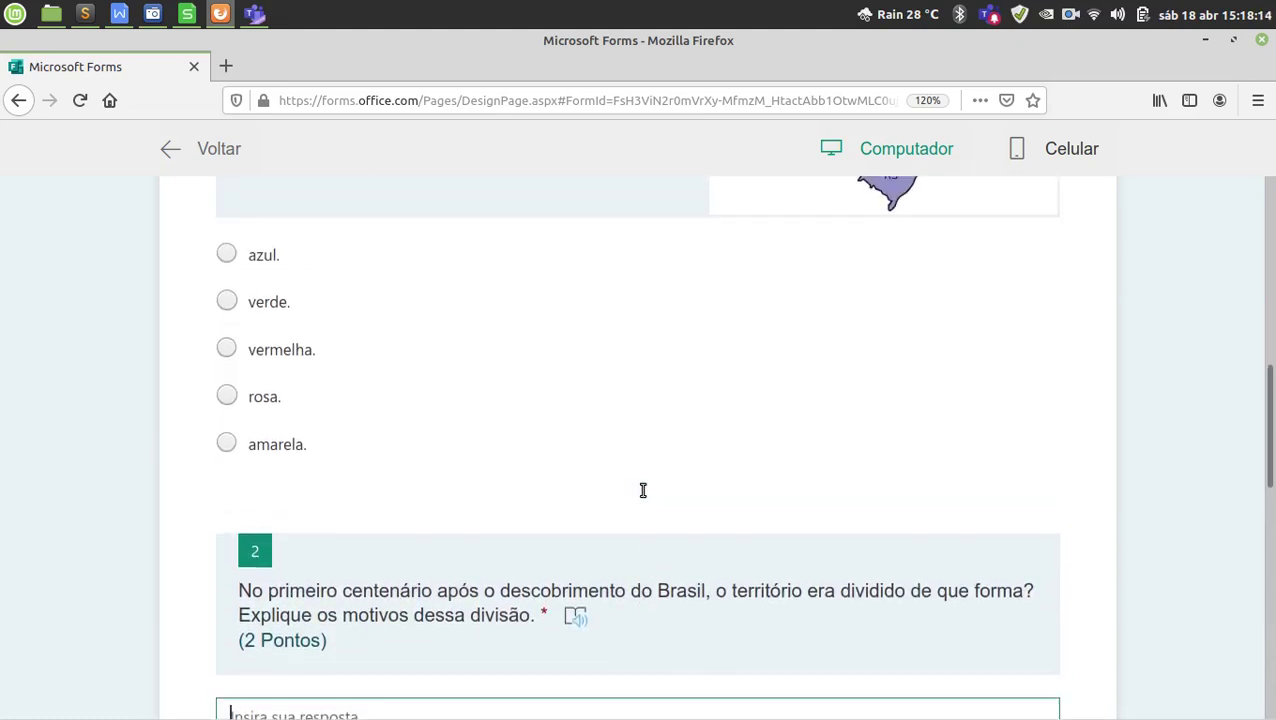
pyautogui.scroll(3, 651, 482)
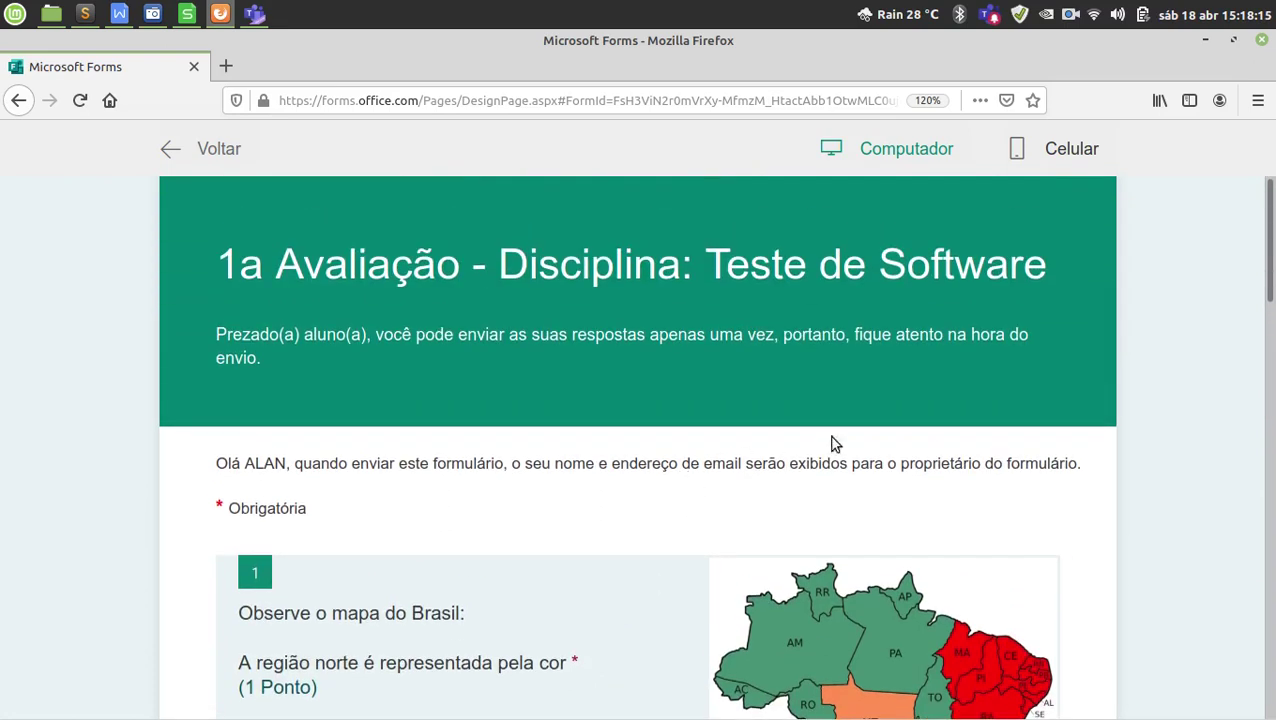
# Preview the quiz in Celular layout through every question, then return to design view.
pyautogui.click(1074, 150)
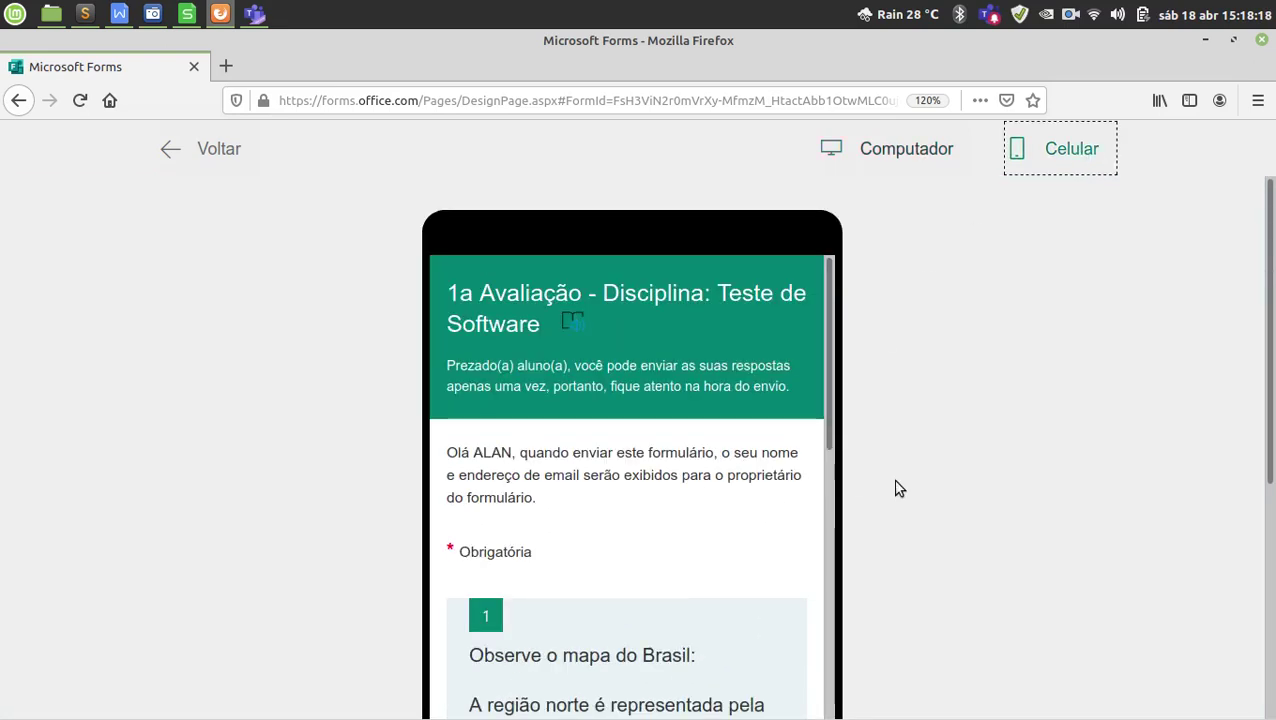
pyautogui.scroll(-3, 886, 489)
pyautogui.scroll(-5, 754, 445)
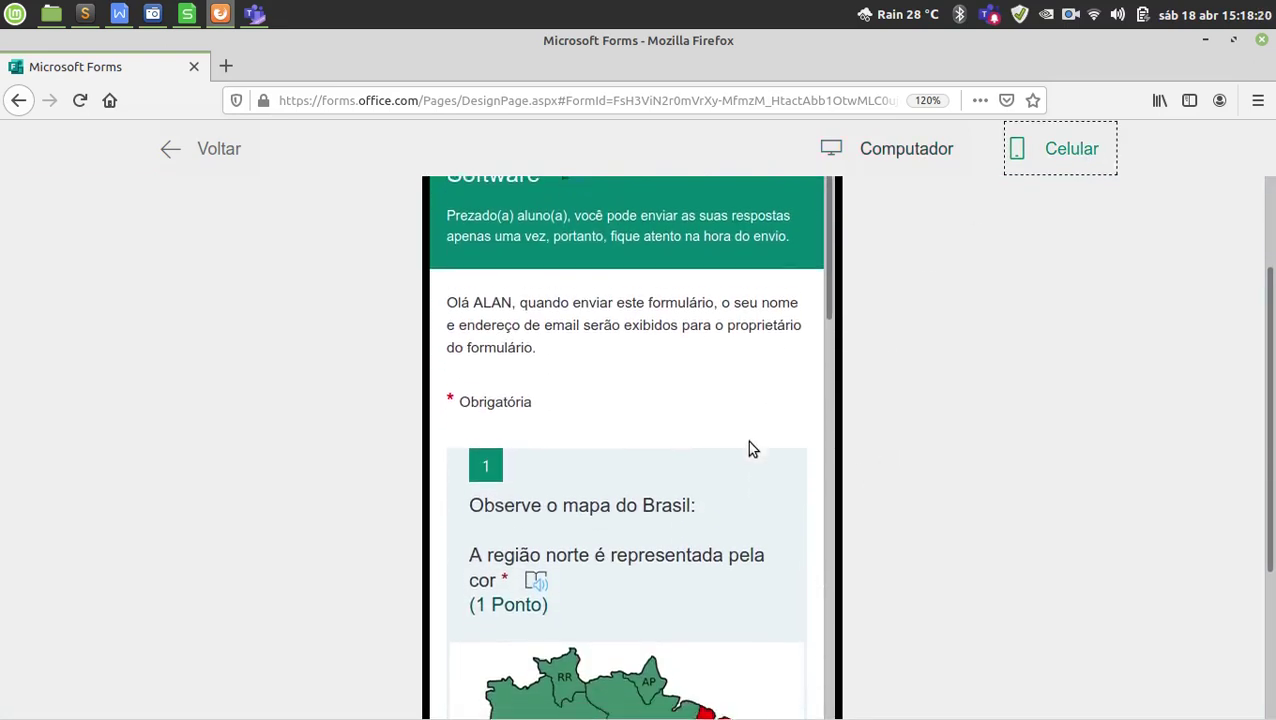
pyautogui.scroll(-5, 751, 453)
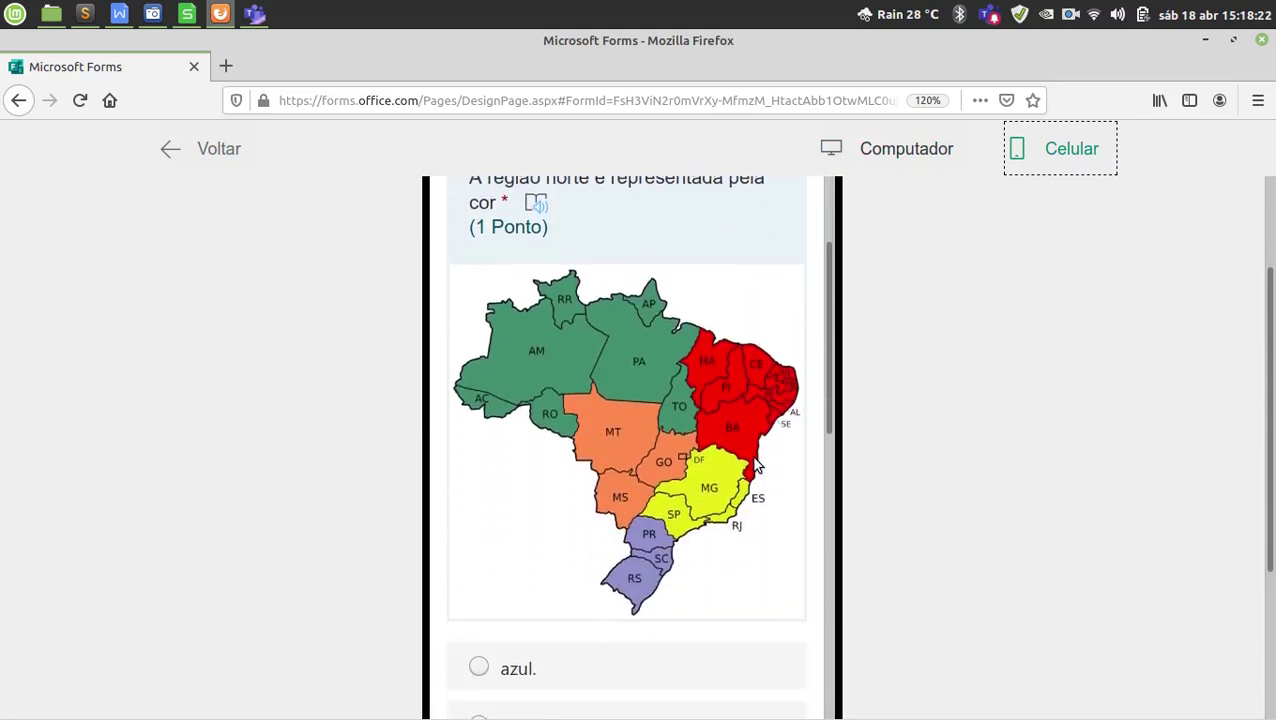
pyautogui.scroll(-5, 757, 465)
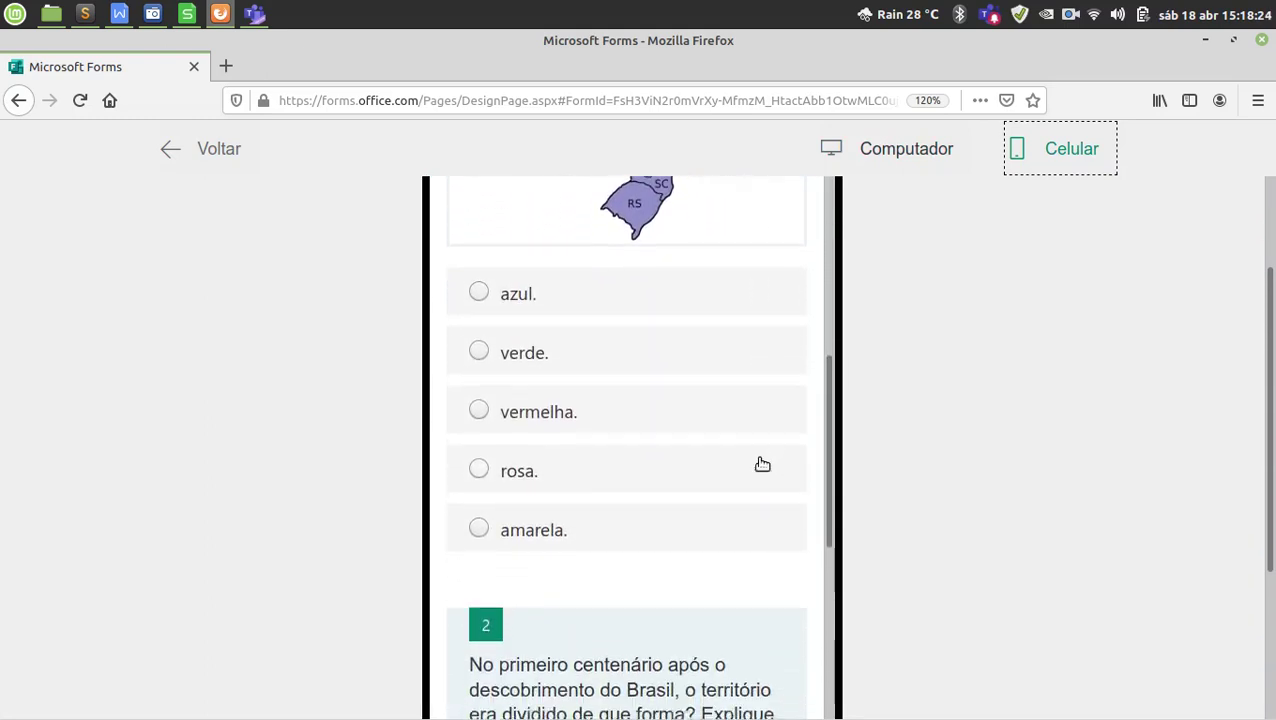
pyautogui.scroll(-5, 760, 468)
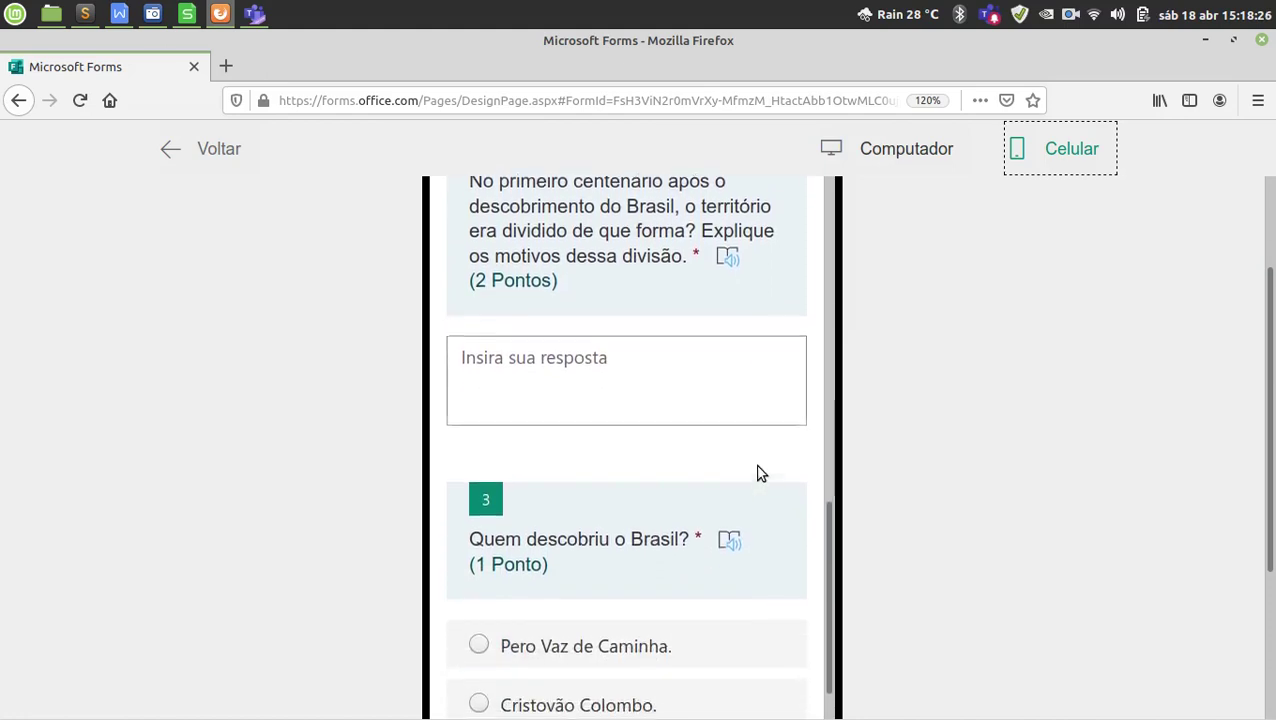
pyautogui.scroll(-2, 757, 474)
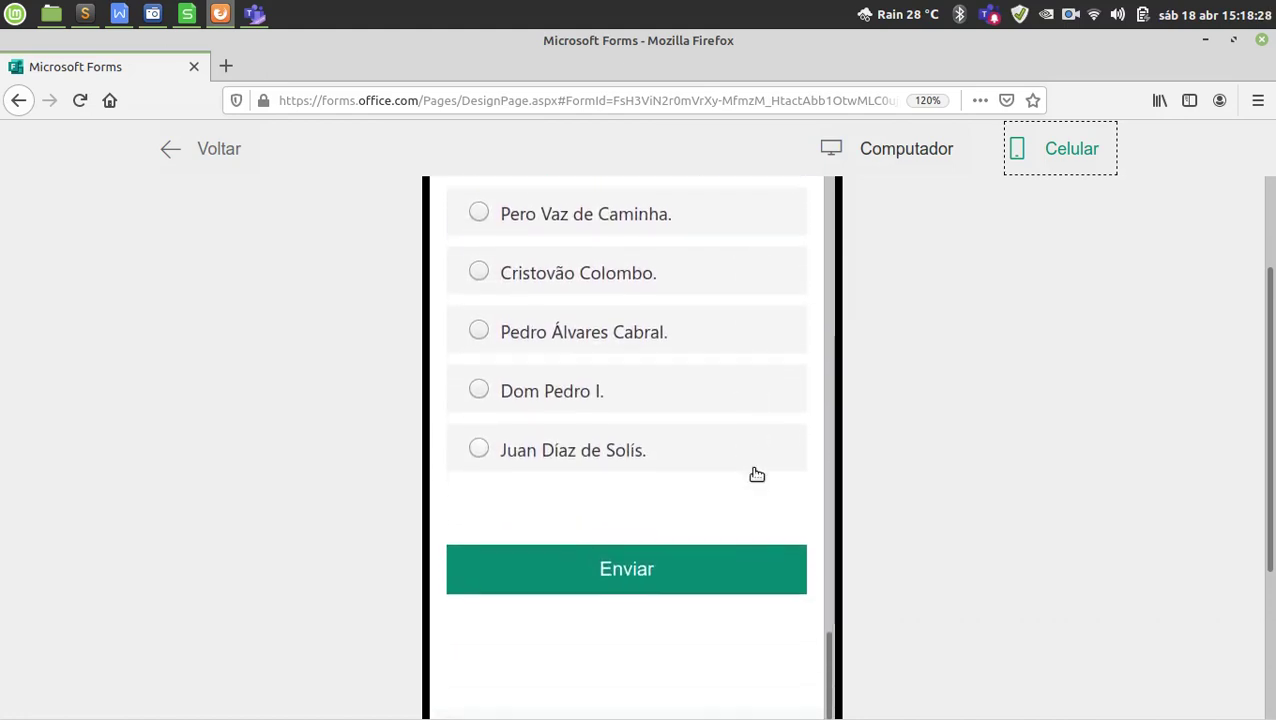
pyautogui.scroll(12, 772, 495)
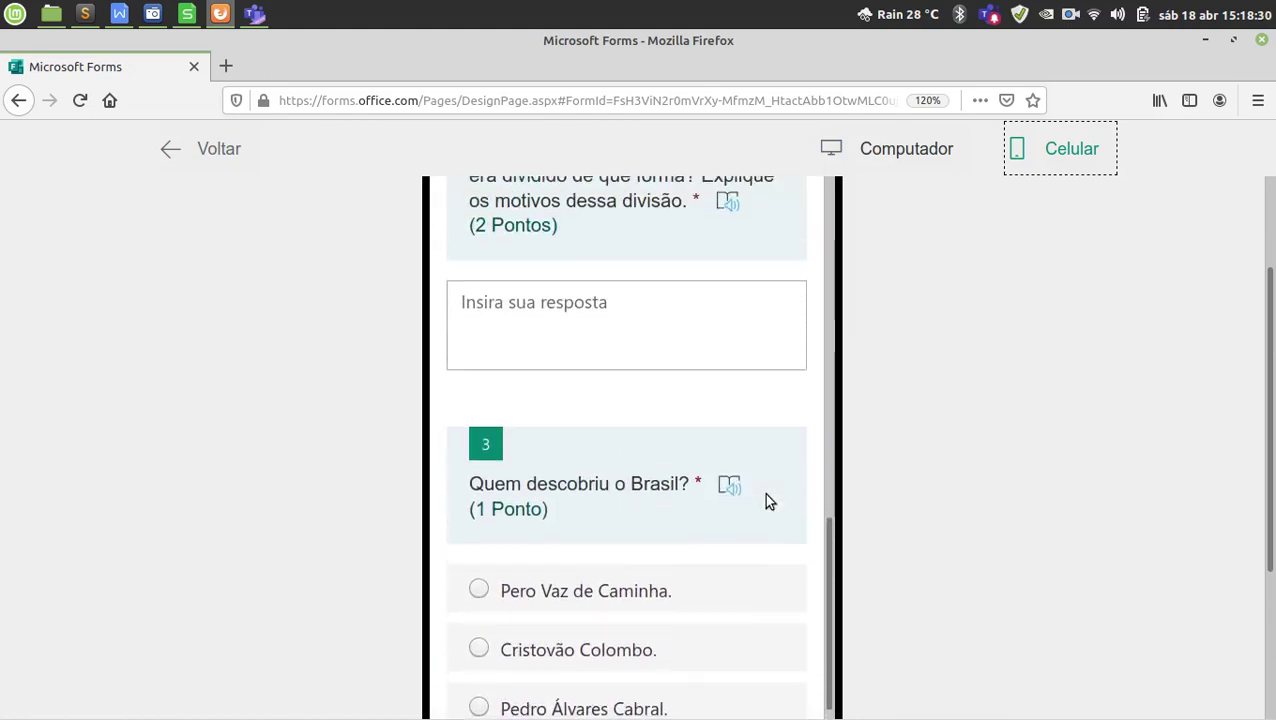
pyautogui.scroll(6, 772, 495)
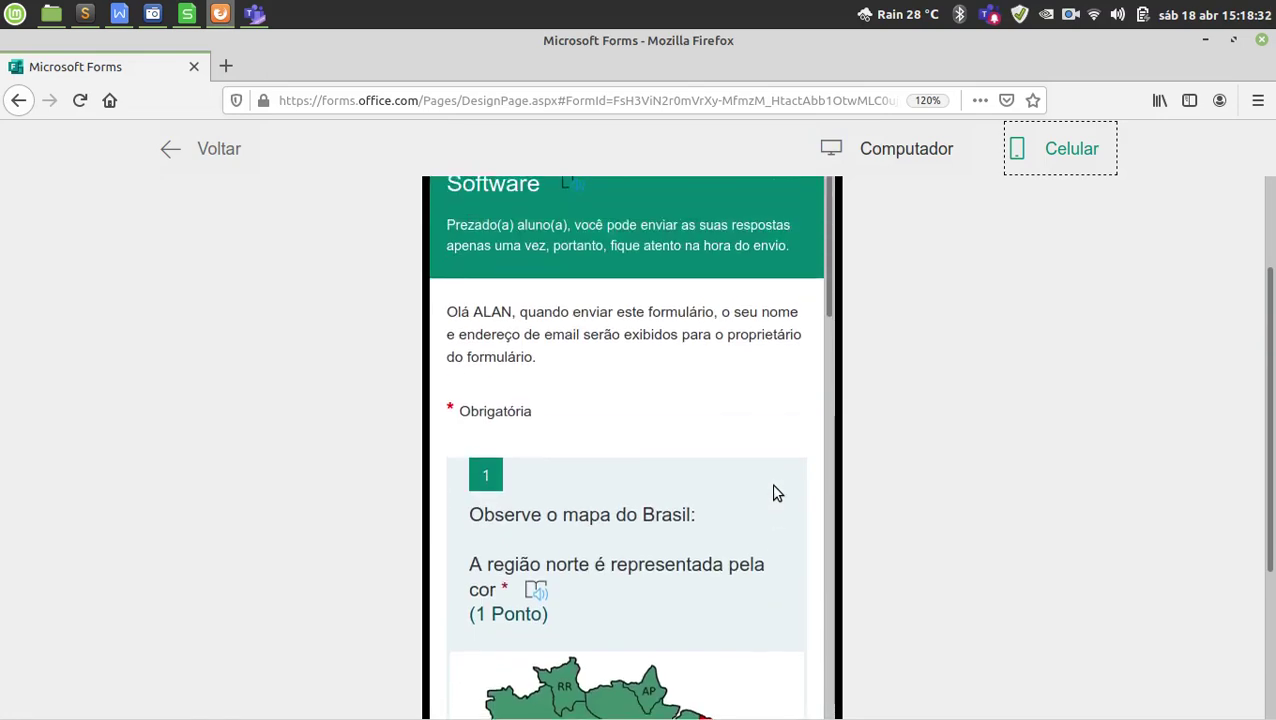
pyautogui.click(207, 147)
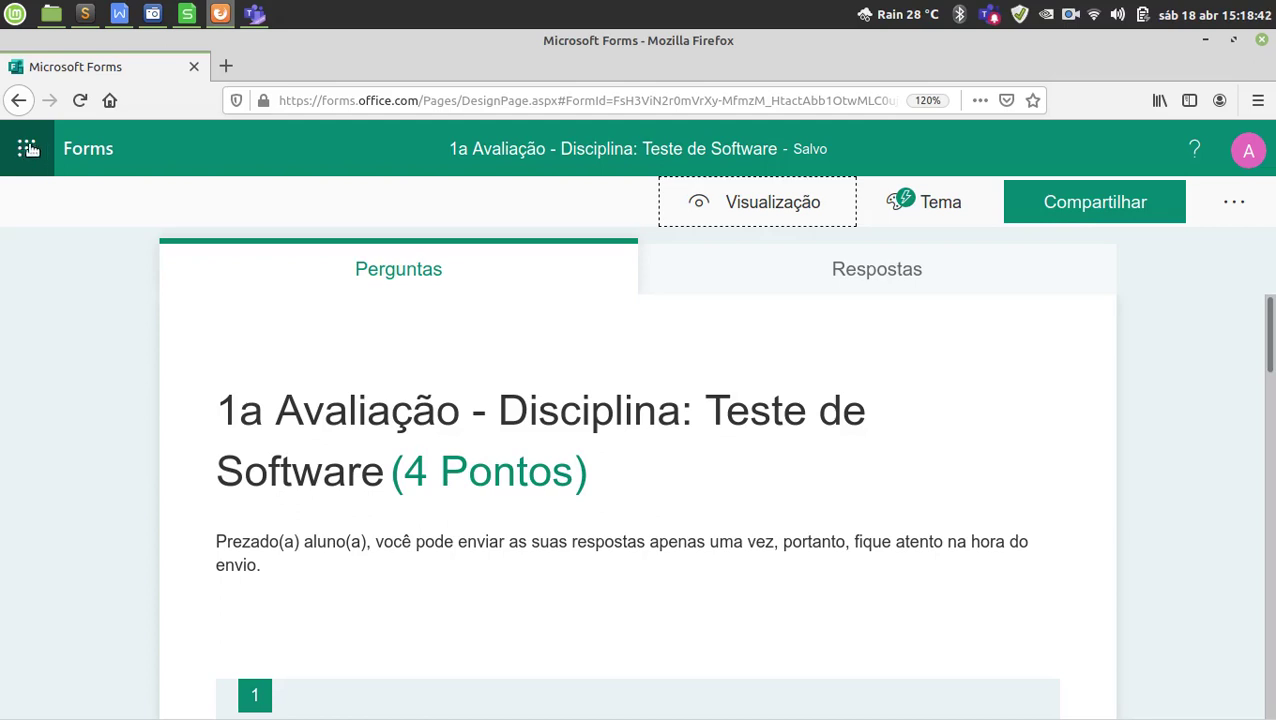
# Open Forms from the app launcher and check the Teste de Software quiz's action menu.
pyautogui.click(28, 151)
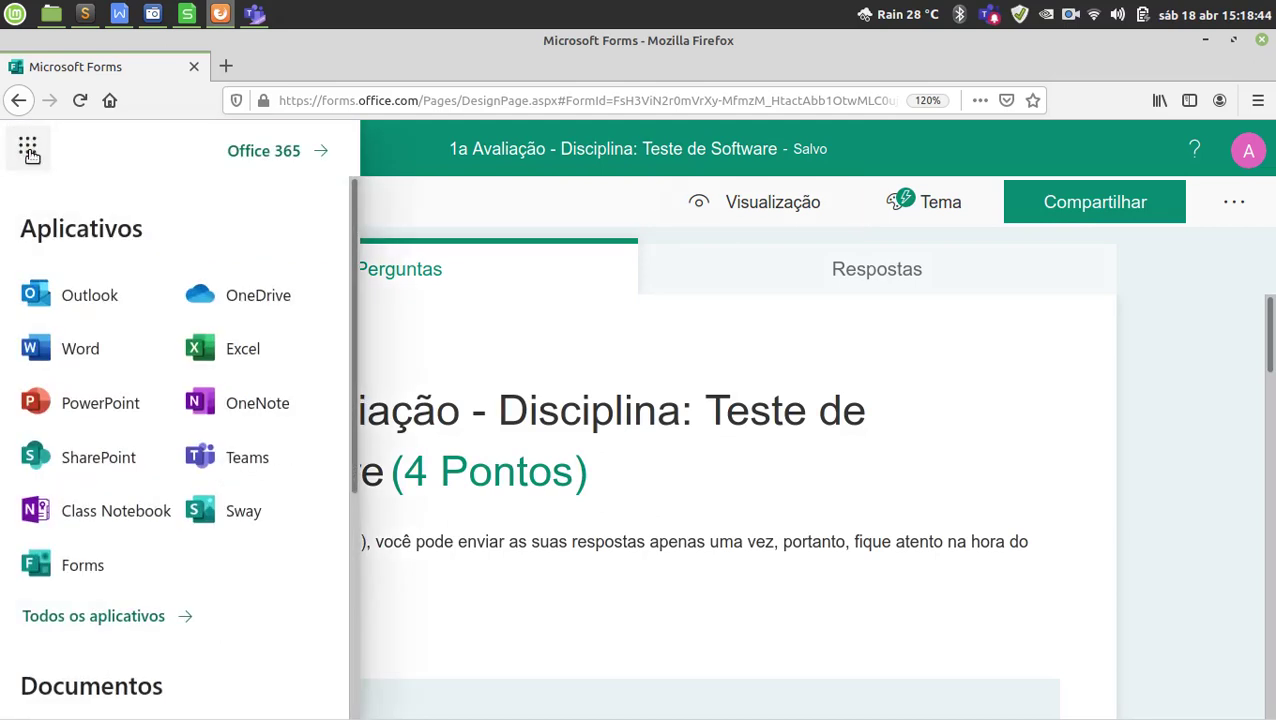
pyautogui.click(73, 566)
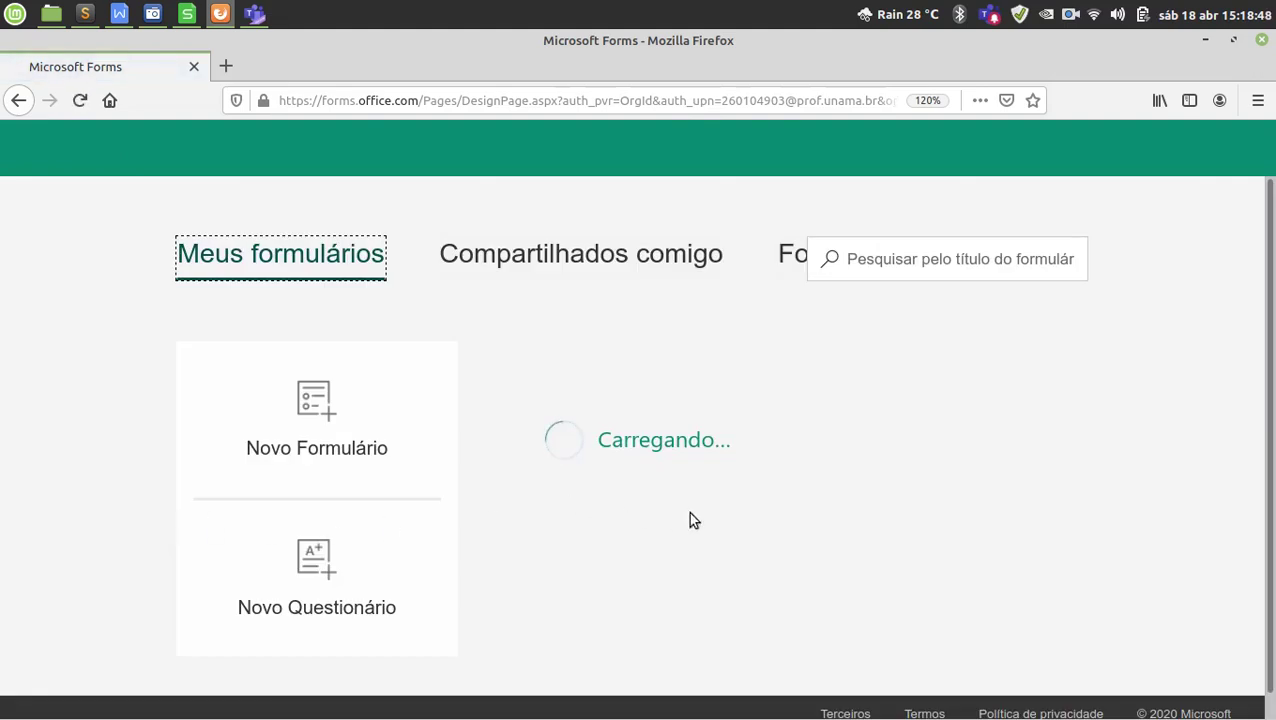
pyautogui.scroll(-1, 700, 495)
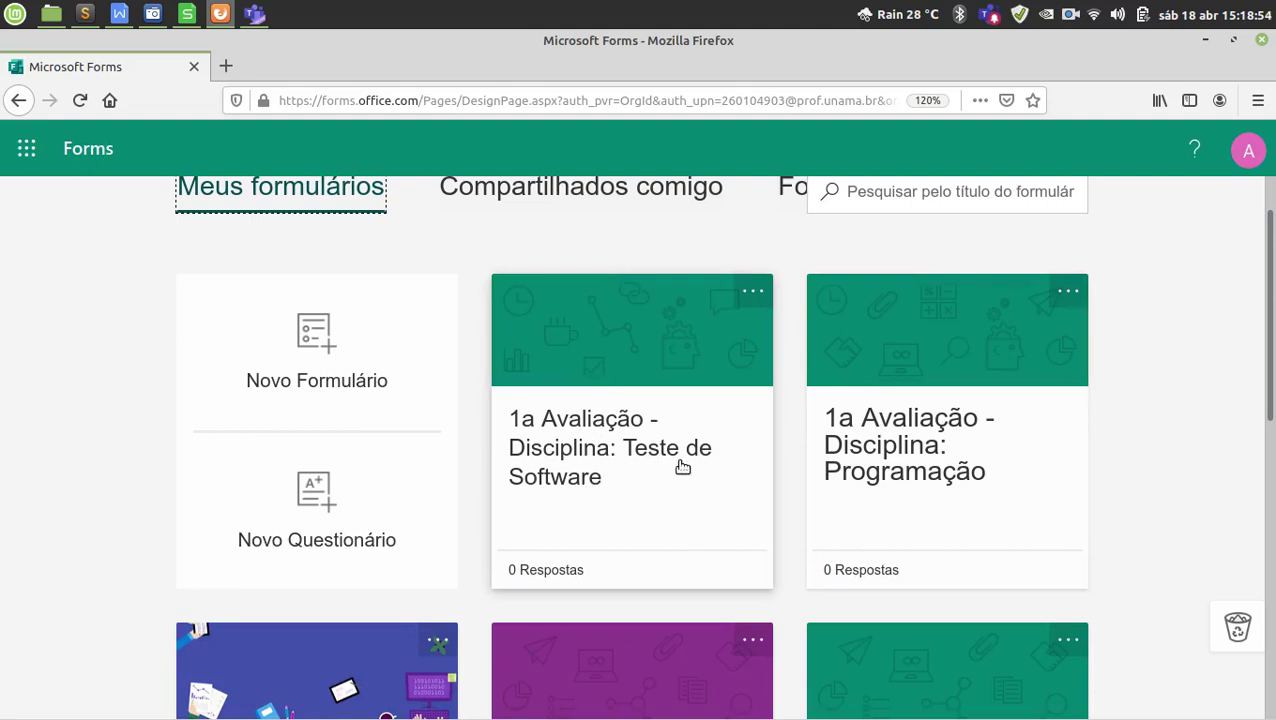
pyautogui.click(752, 295)
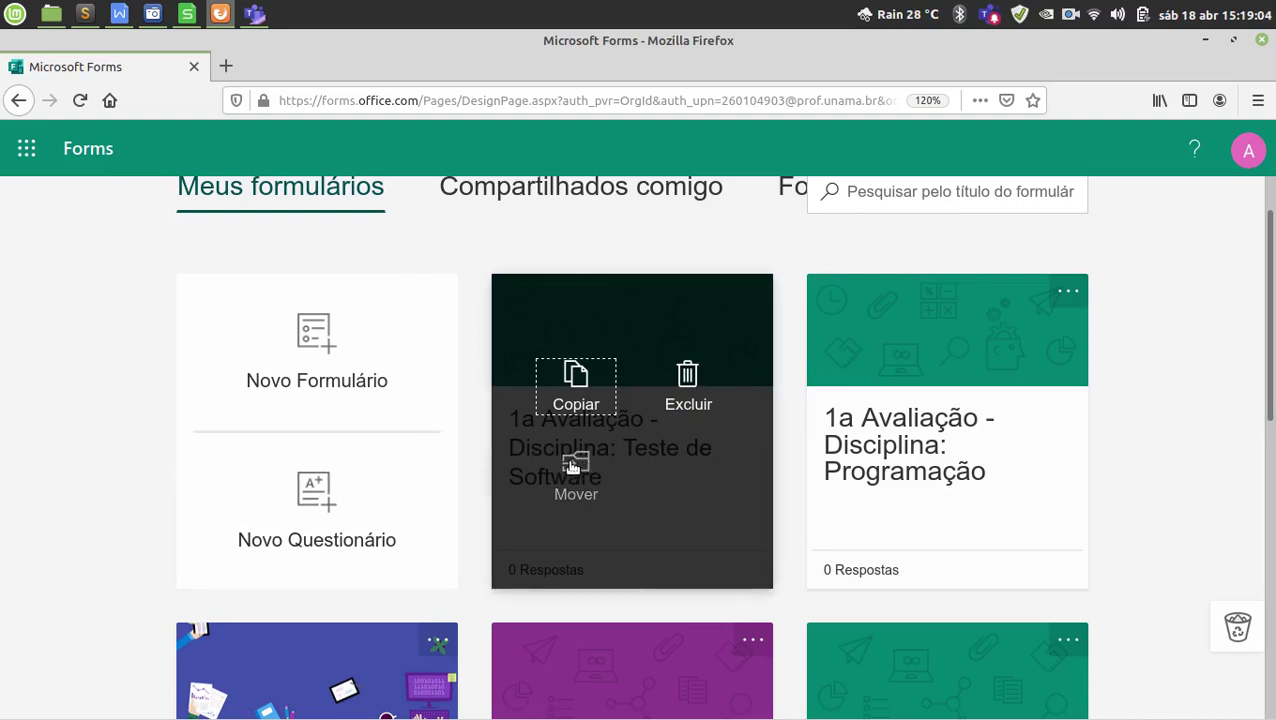
pyautogui.click(470, 450)
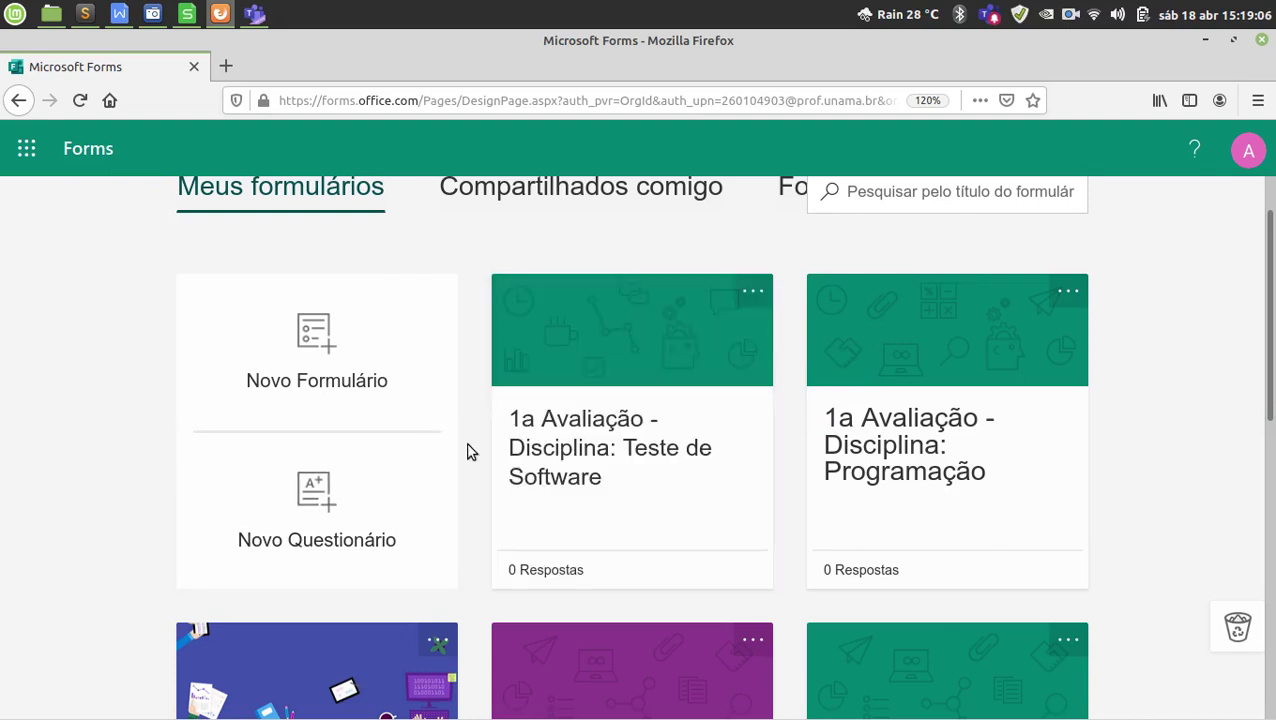
pyautogui.scroll(1, 470, 452)
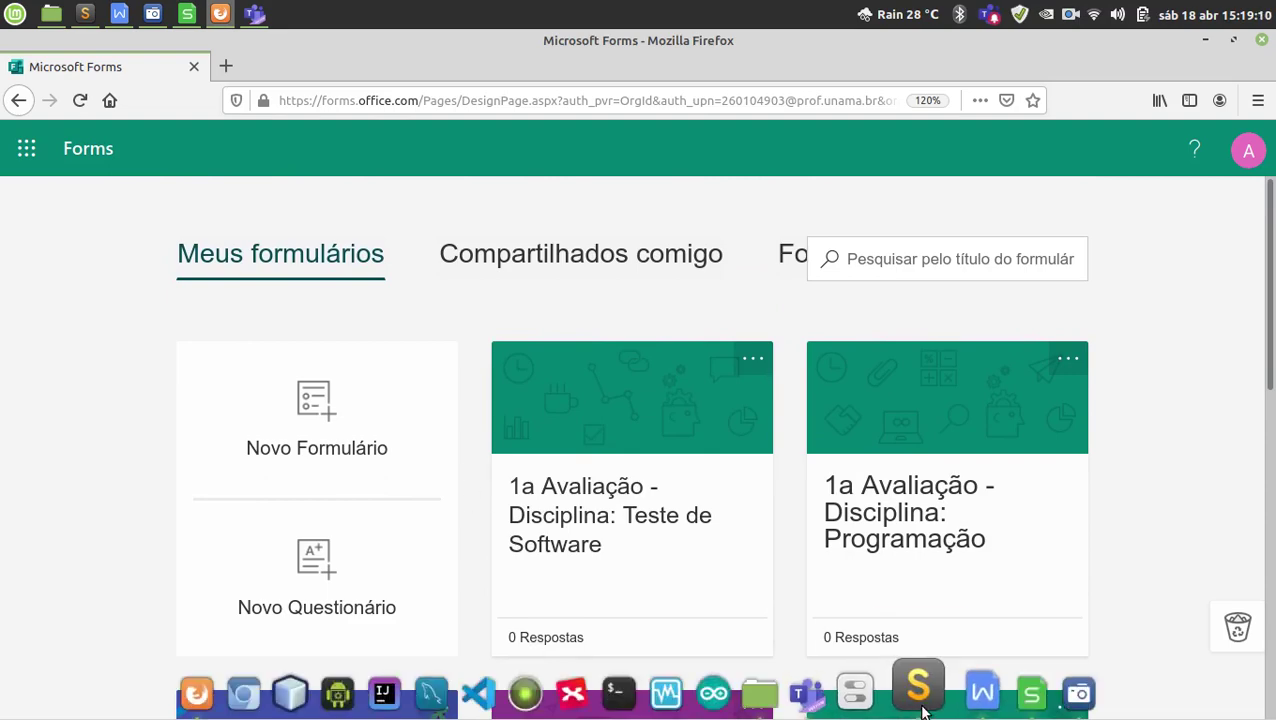
pyautogui.click(931, 692)
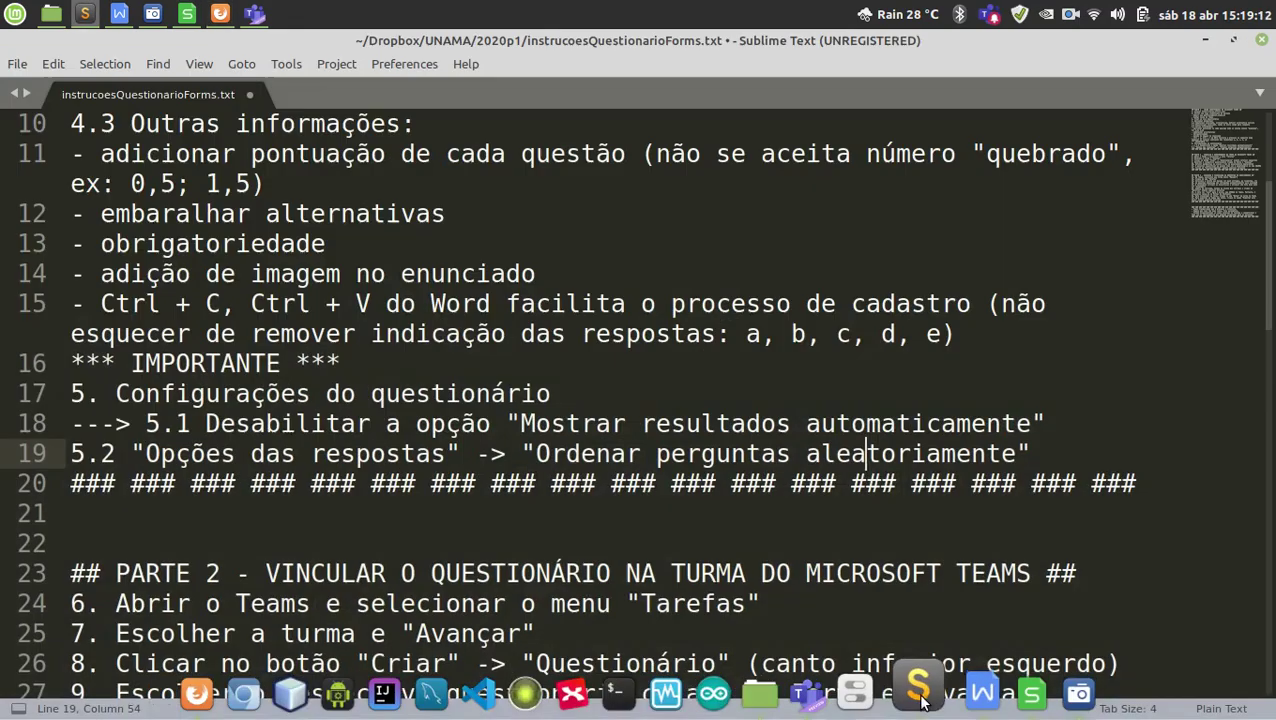
pyautogui.scroll(-3, 540, 497)
pyautogui.scroll(-1, 538, 497)
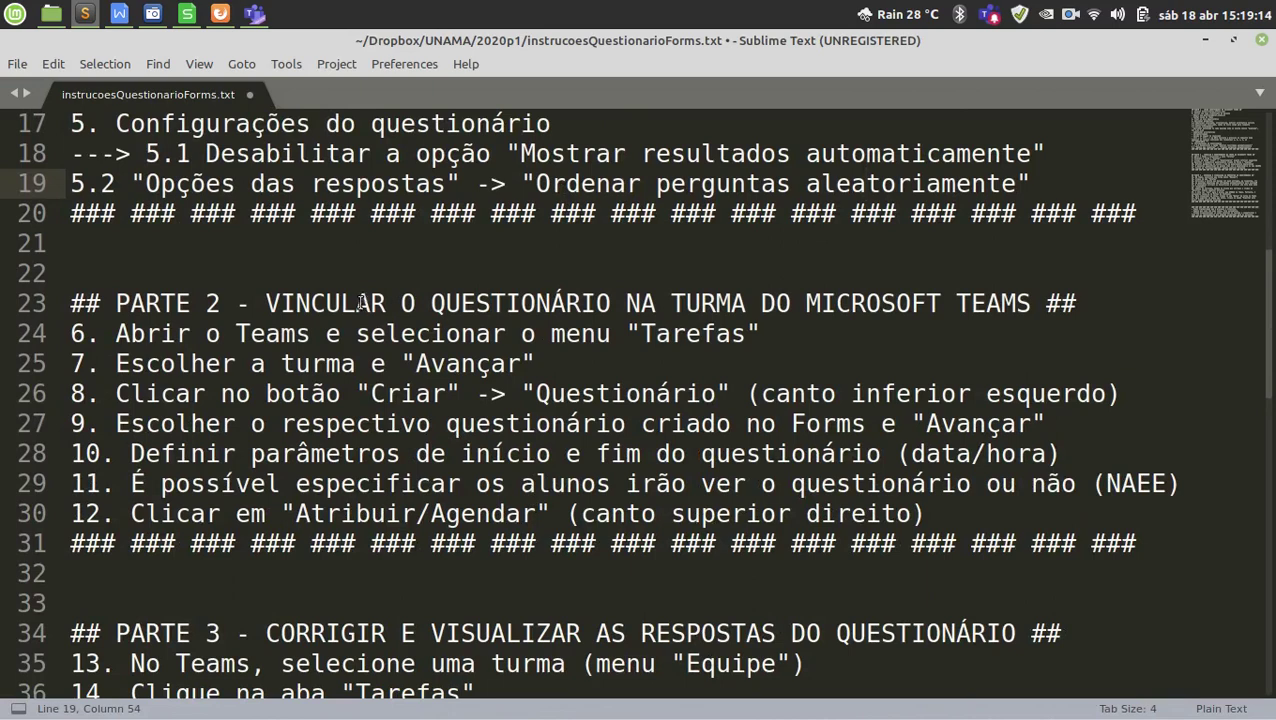
pyautogui.moveTo(371, 303); pyautogui.dragTo(776, 303)
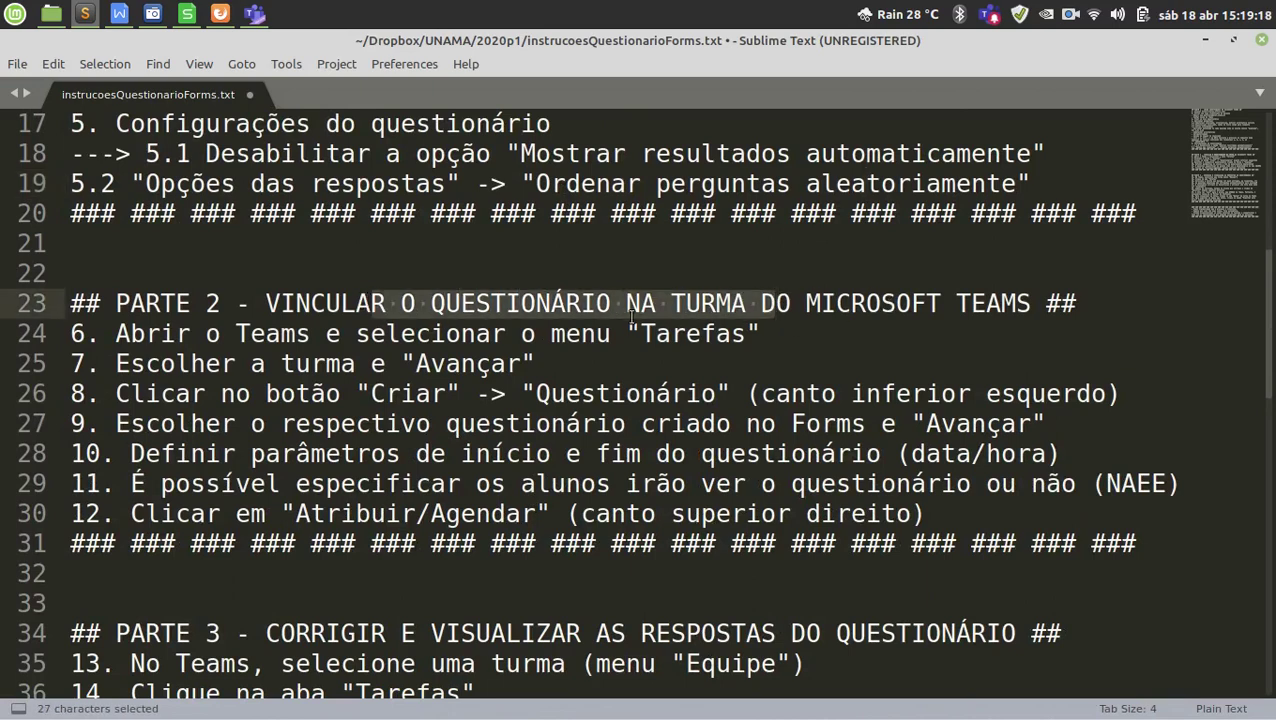
pyautogui.scroll(-1, 625, 314)
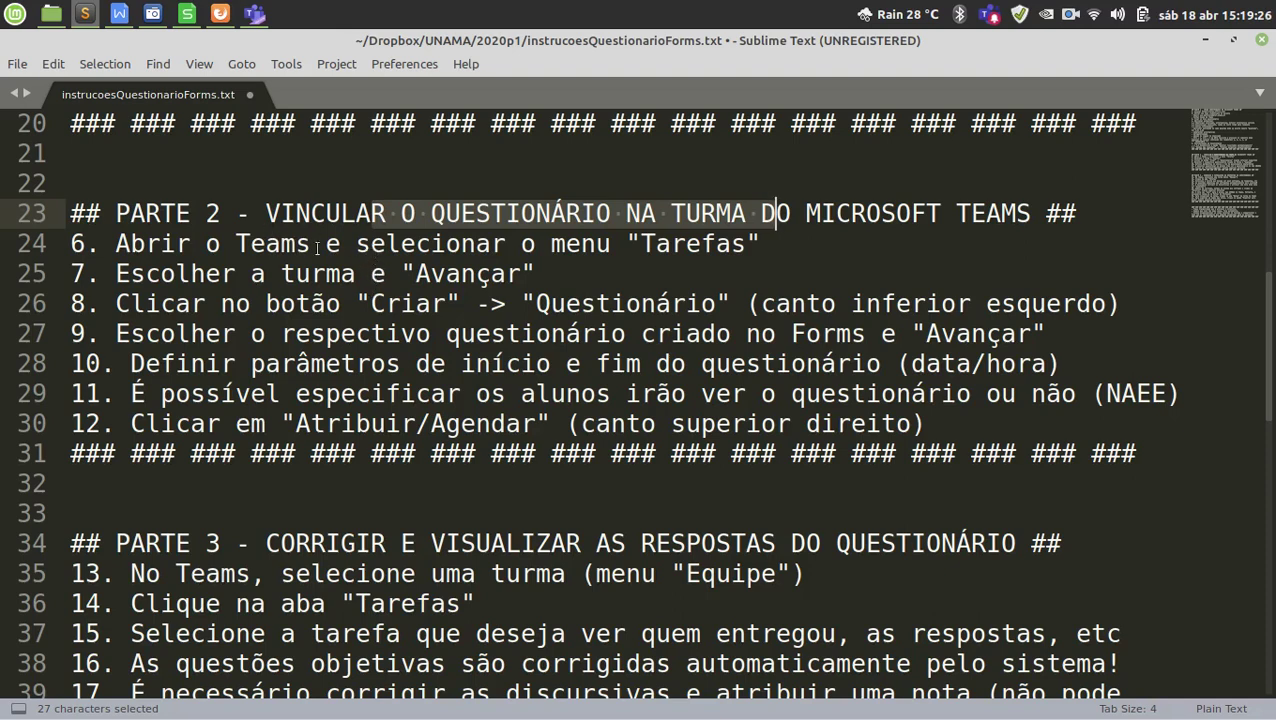
pyautogui.moveTo(372, 248); pyautogui.dragTo(717, 245)
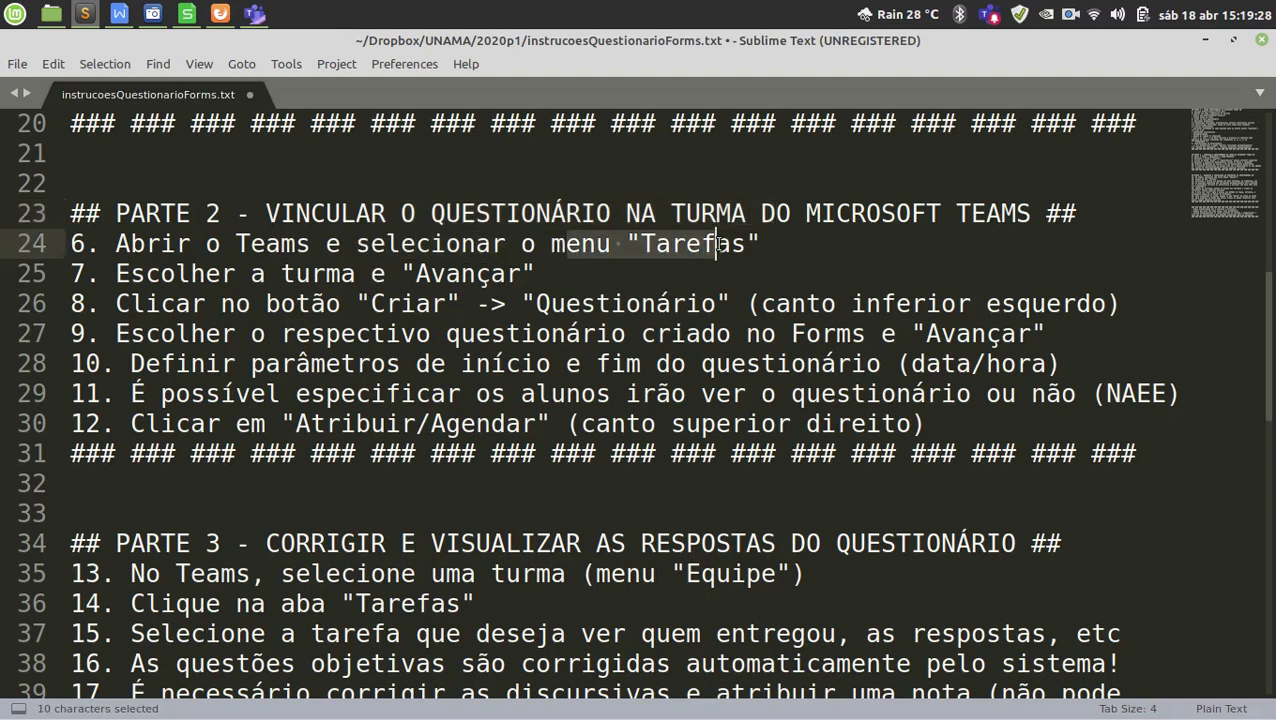
pyautogui.doubleClick(718, 244)
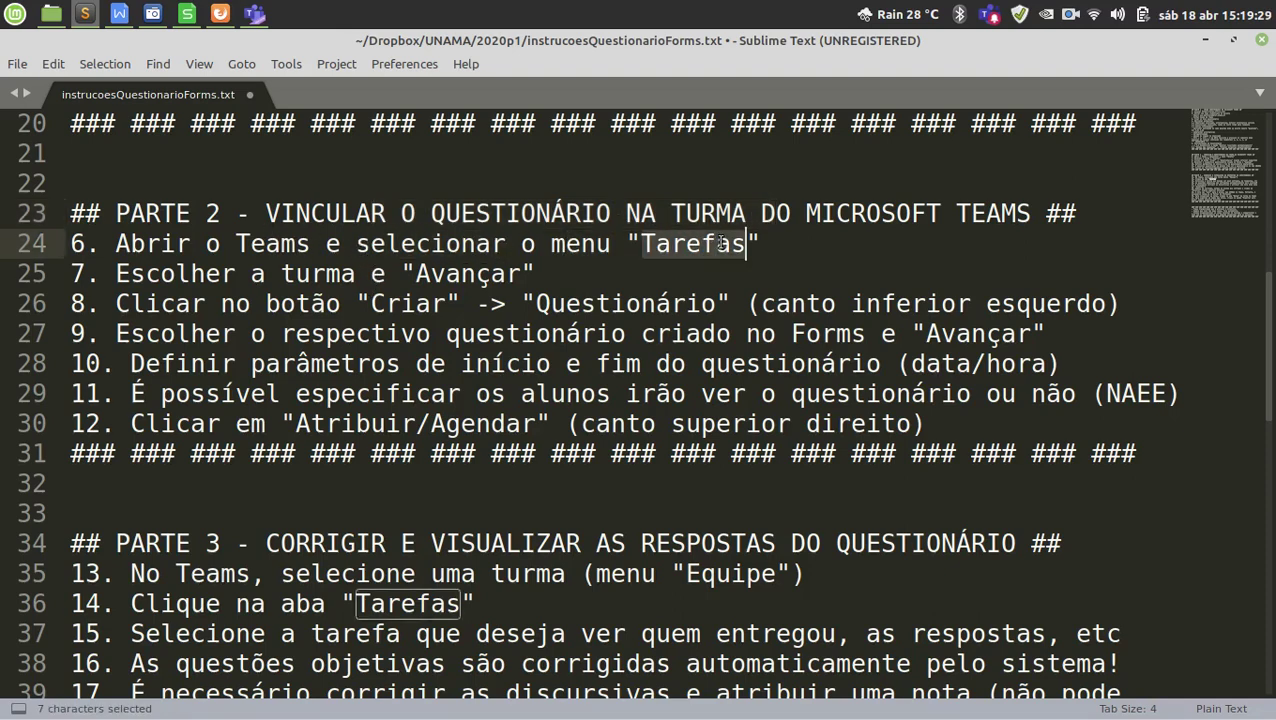
pyautogui.doubleClick(480, 274)
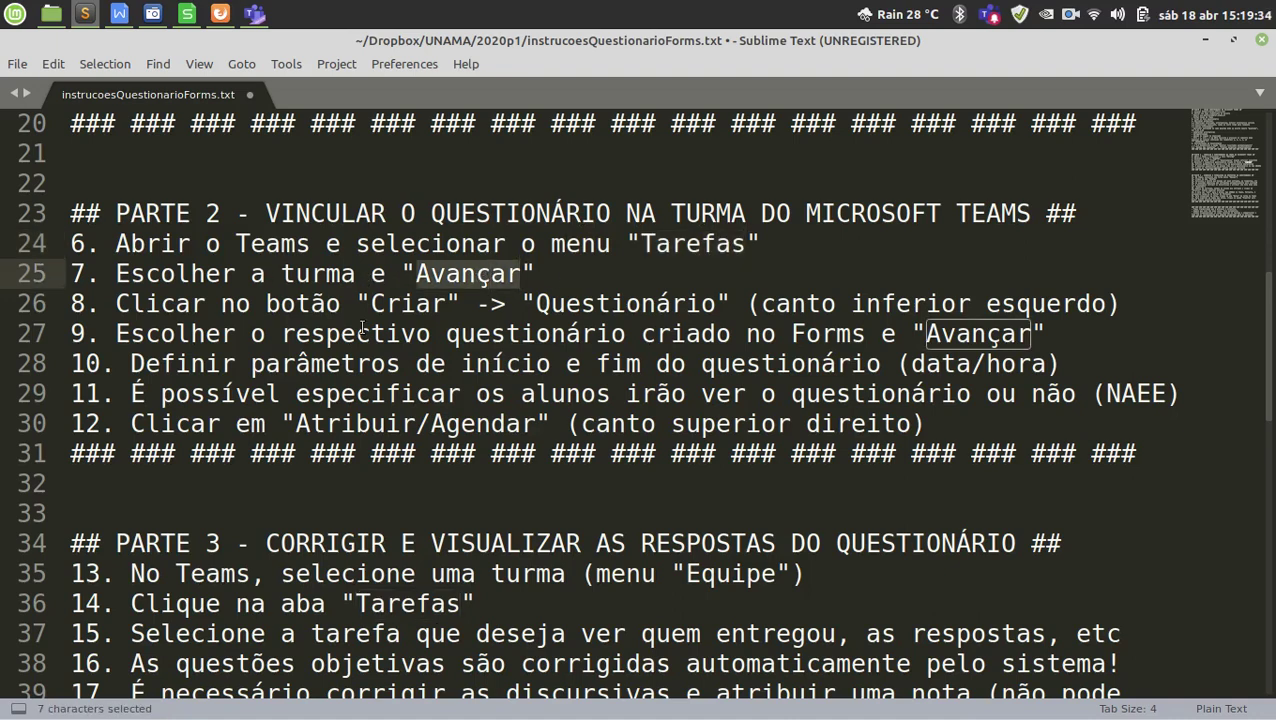
pyautogui.click(428, 304)
pyautogui.doubleClick(424, 306)
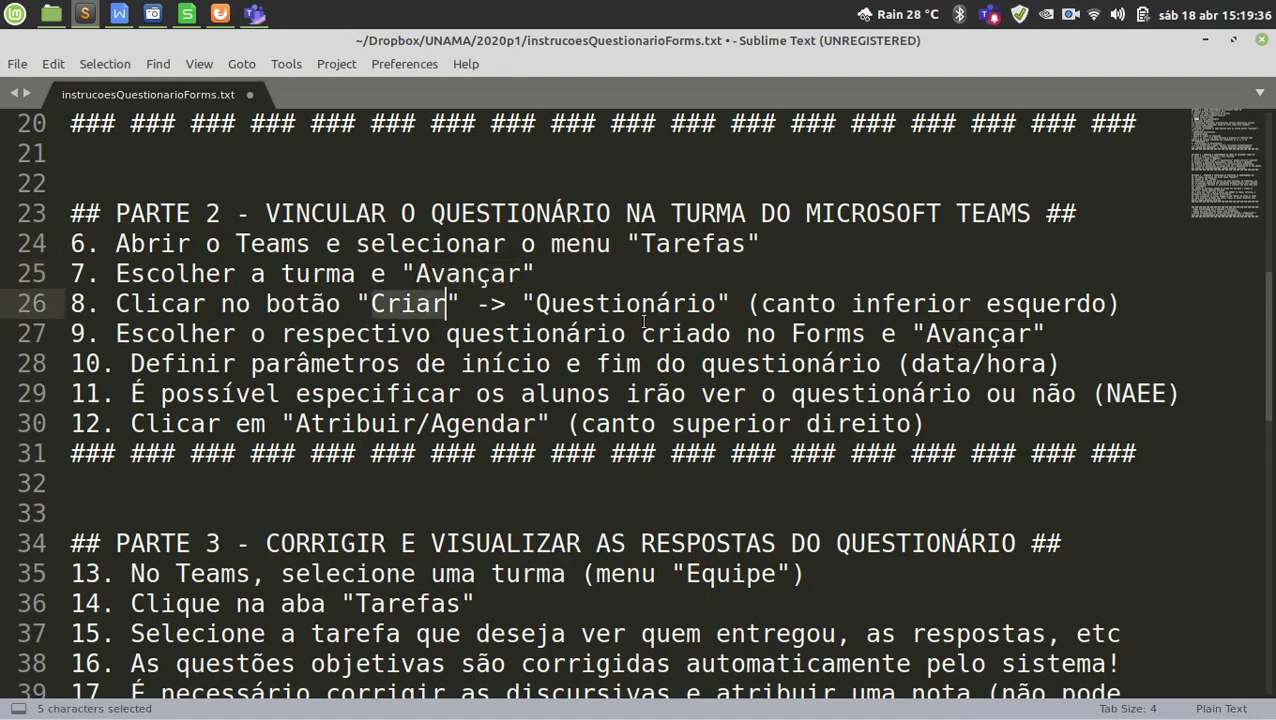
pyautogui.doubleClick(641, 308)
pyautogui.moveTo(897, 305); pyautogui.dragTo(1061, 302)
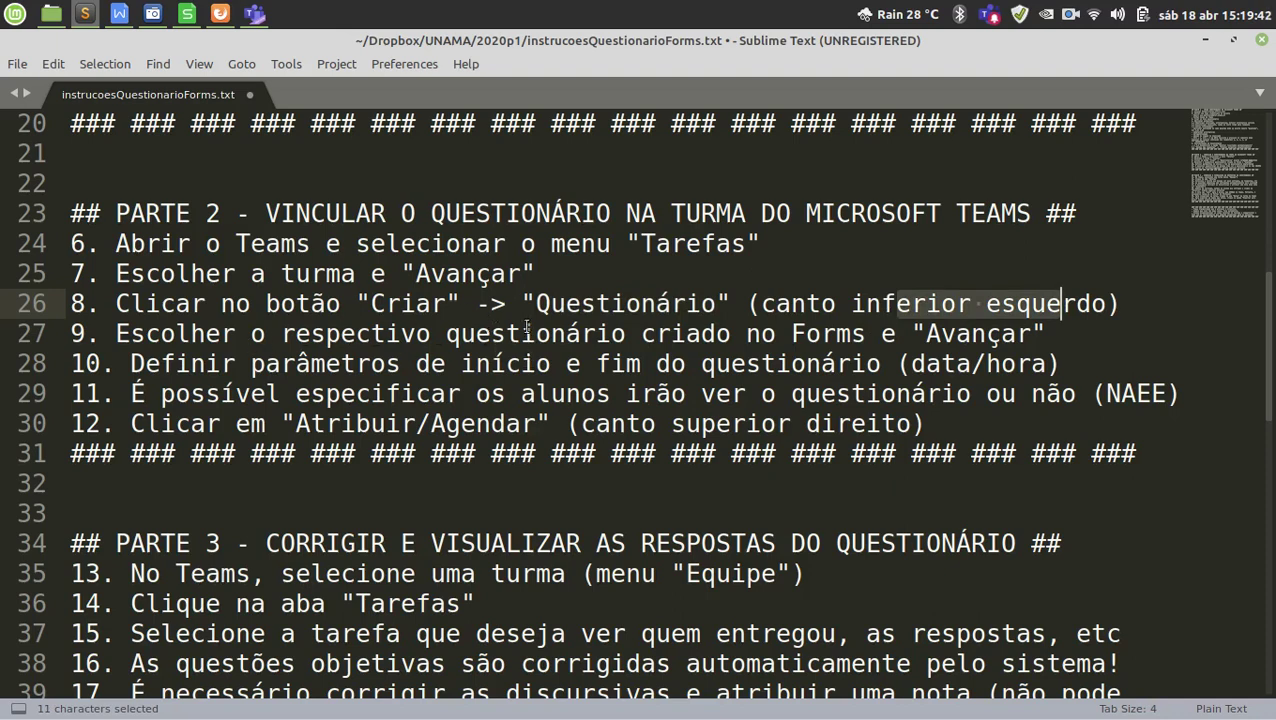
pyautogui.moveTo(388, 335); pyautogui.dragTo(795, 335)
pyautogui.doubleClick(828, 336)
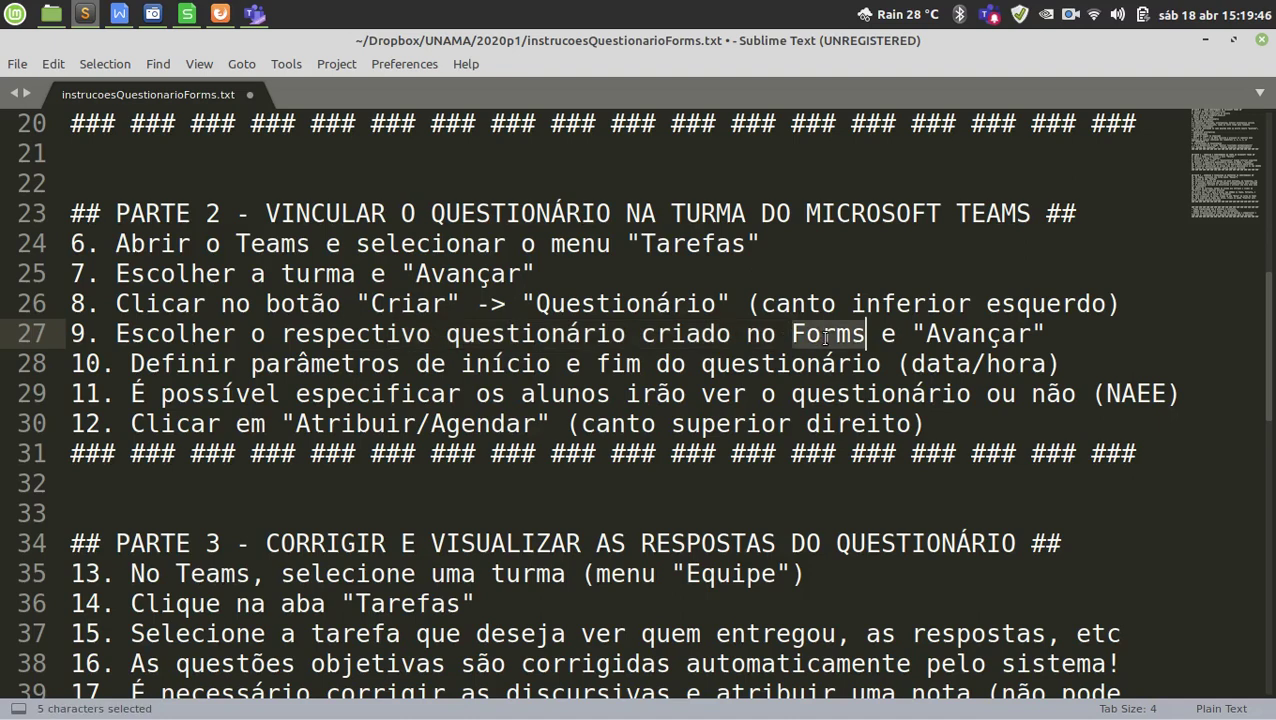
pyautogui.doubleClick(990, 334)
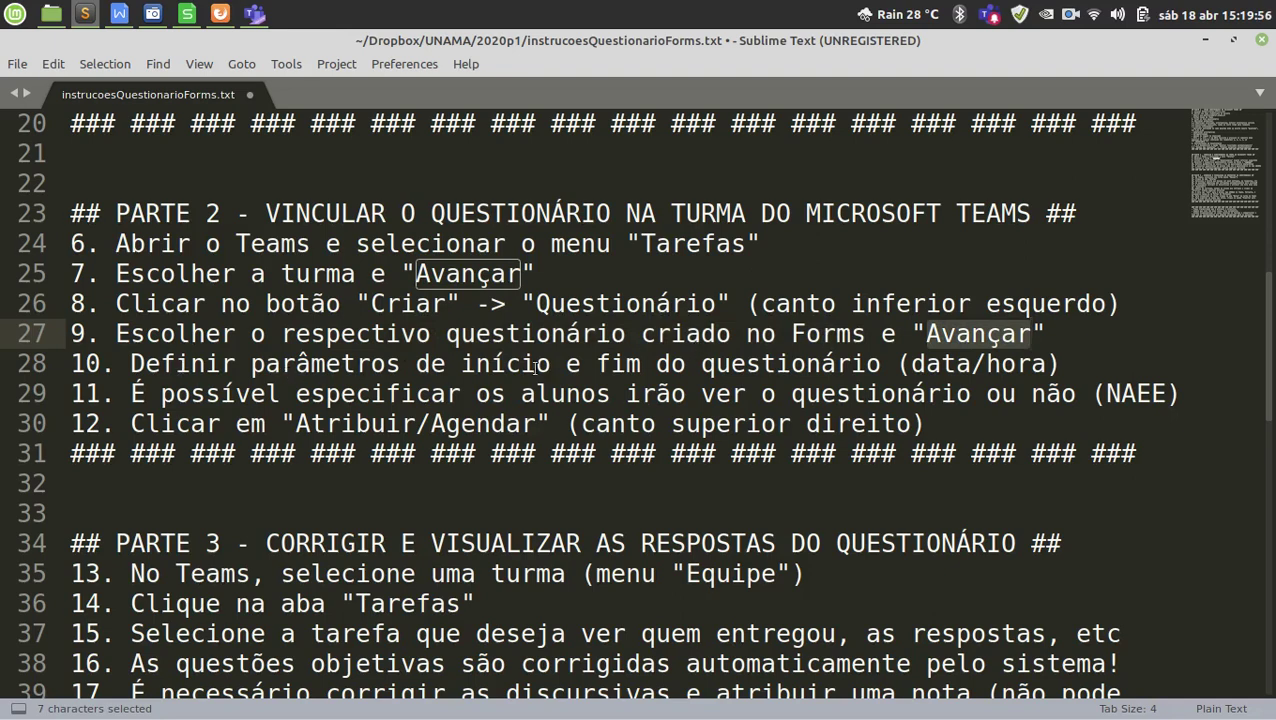
pyautogui.doubleClick(505, 363)
pyautogui.doubleClick(612, 363)
pyautogui.click(761, 364)
pyautogui.doubleClick(761, 364)
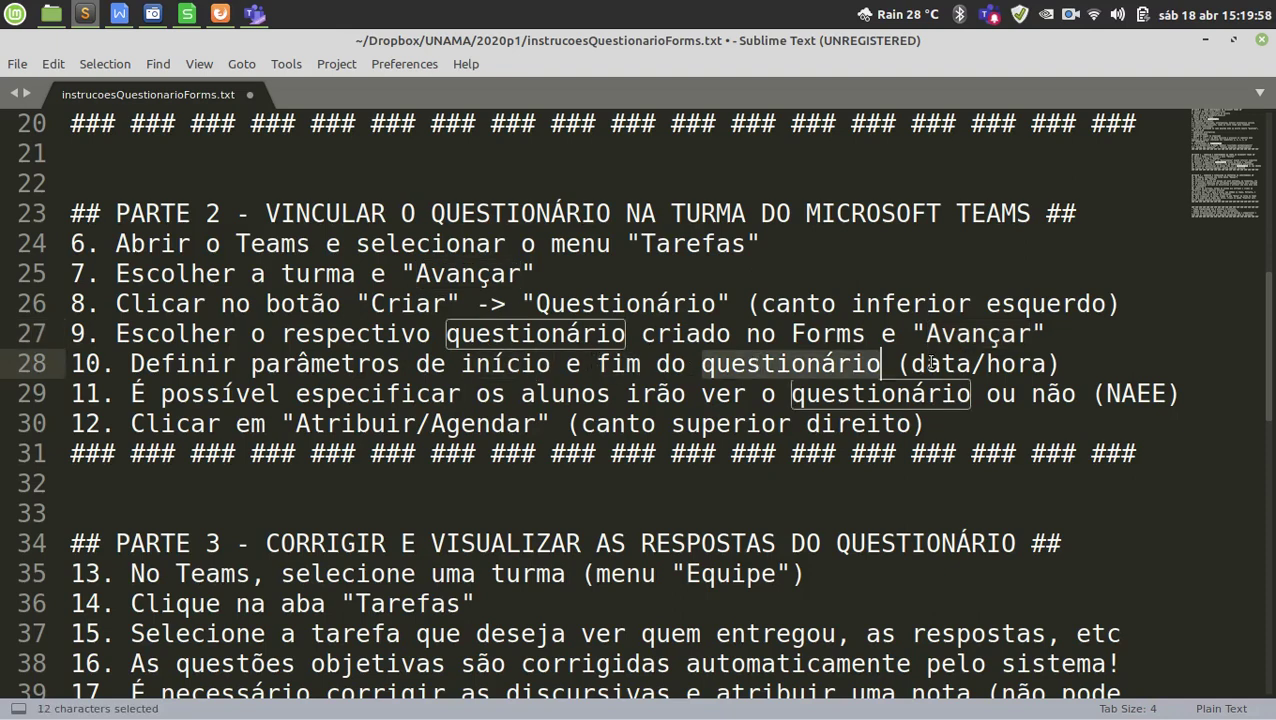
pyautogui.doubleClick(940, 364)
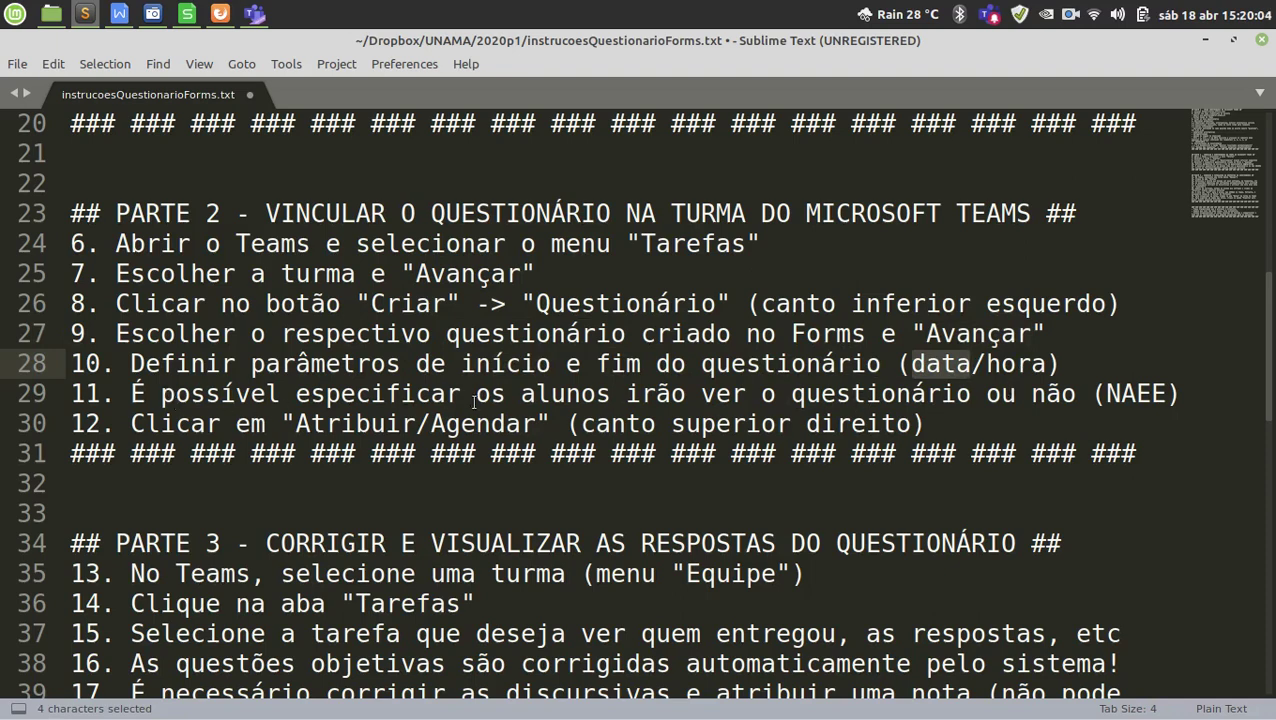
pyautogui.moveTo(552, 394); pyautogui.dragTo(910, 392)
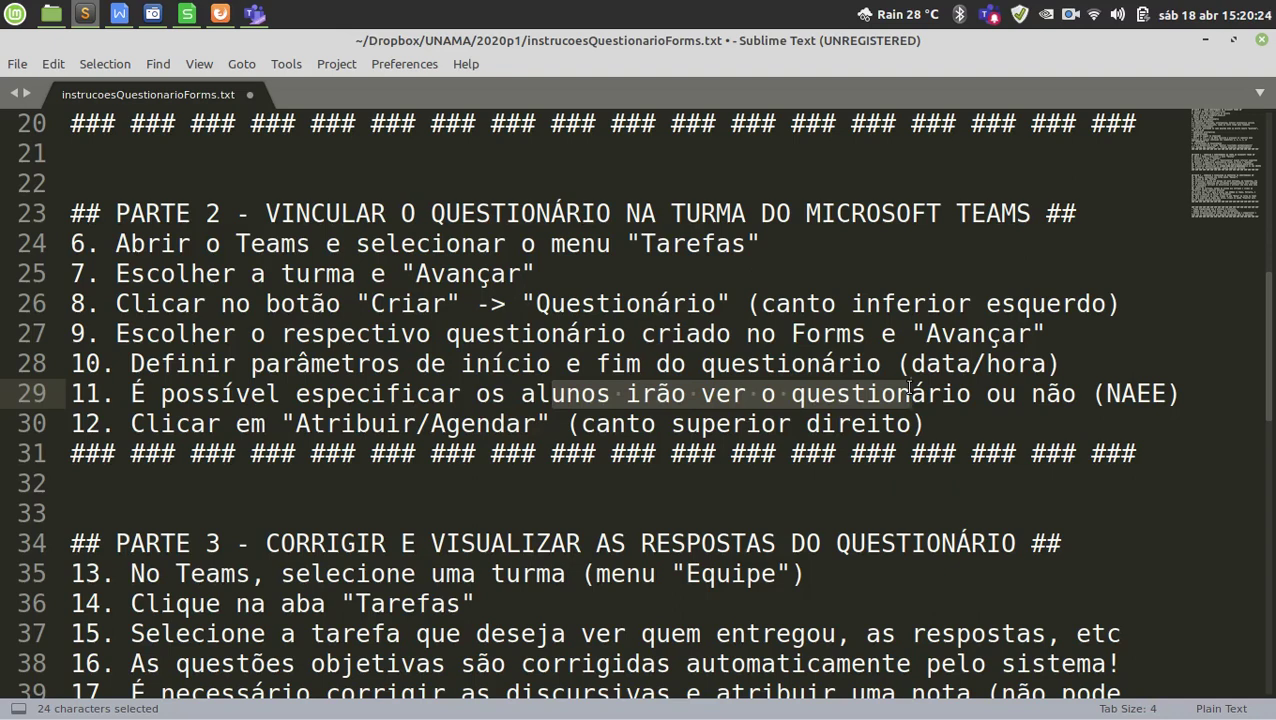
# Highlight steps 11 and 12 on lines 29–30, then switch to Microsoft Teams.
pyautogui.click(354, 394)
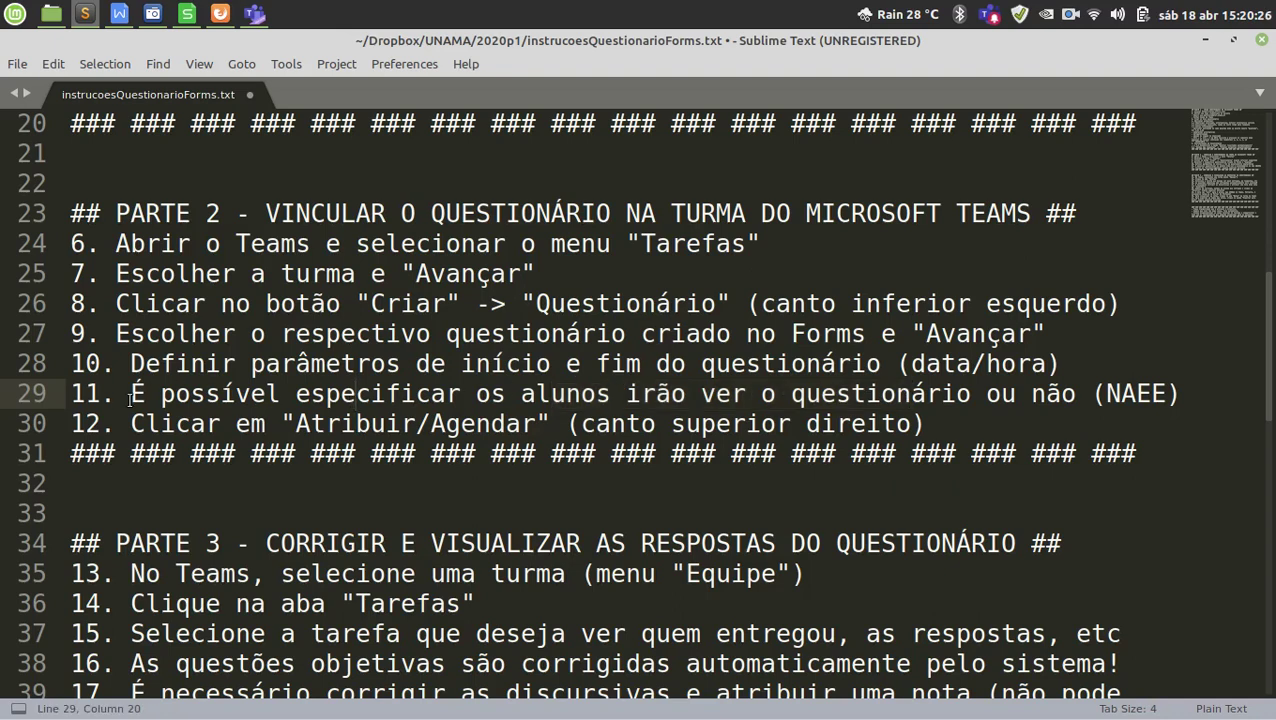
pyautogui.moveTo(130, 400); pyautogui.dragTo(1065, 387)
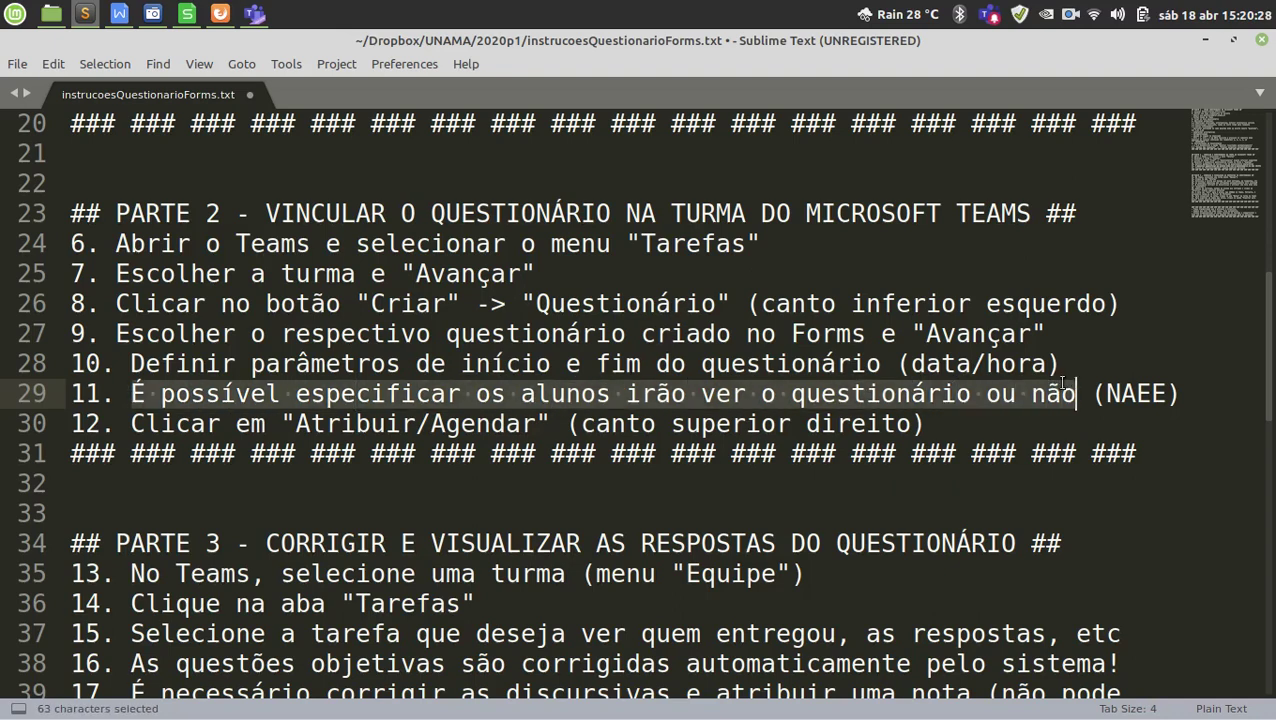
pyautogui.click(861, 393)
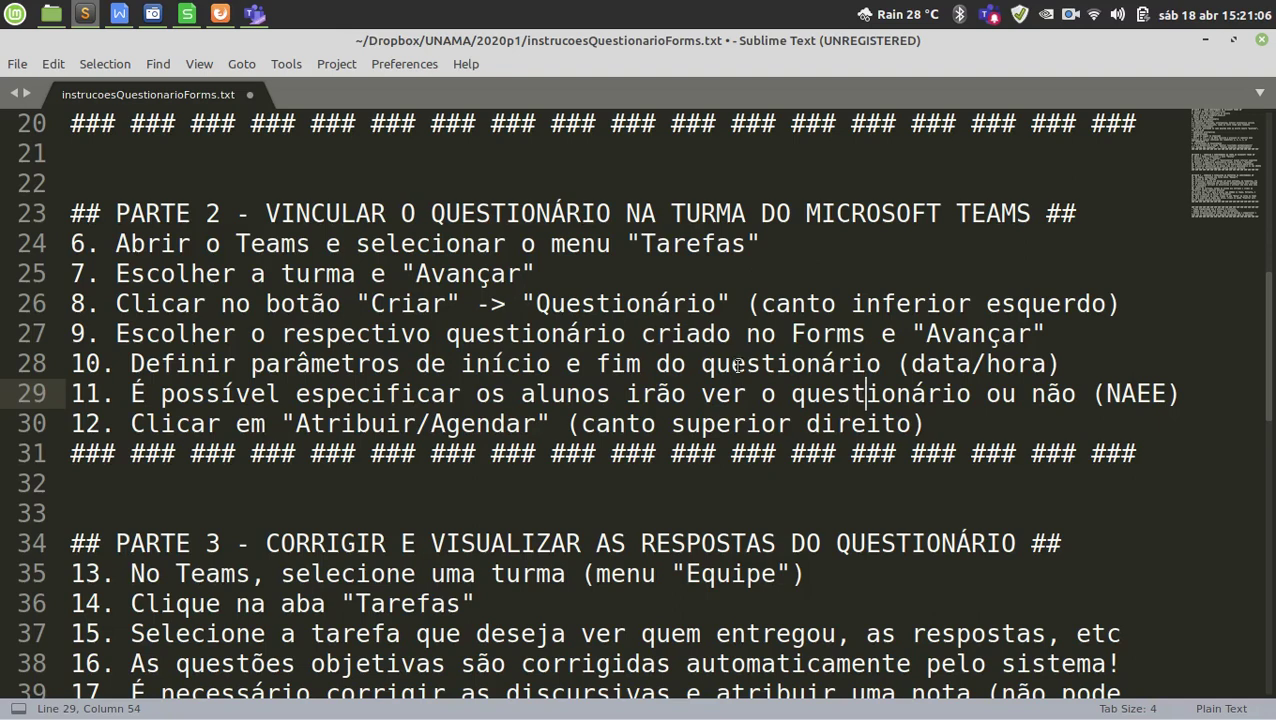
pyautogui.moveTo(550, 394); pyautogui.dragTo(716, 400)
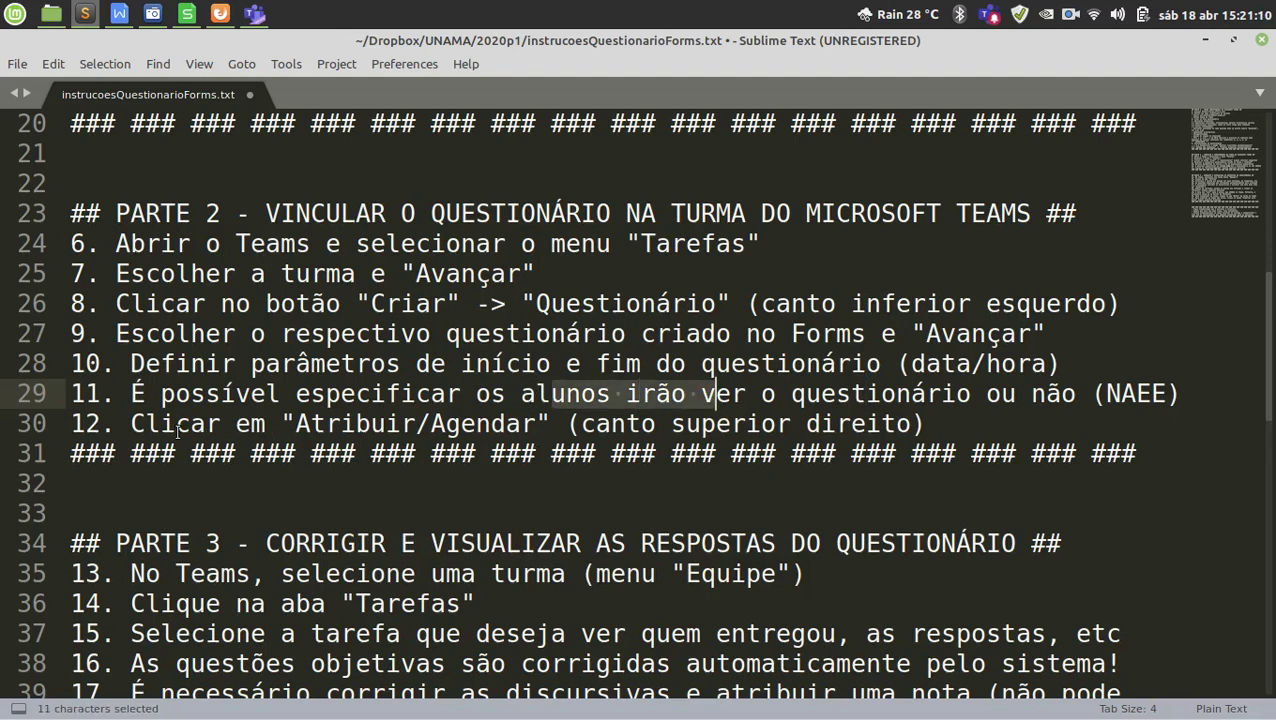
pyautogui.moveTo(176, 424); pyautogui.dragTo(405, 424)
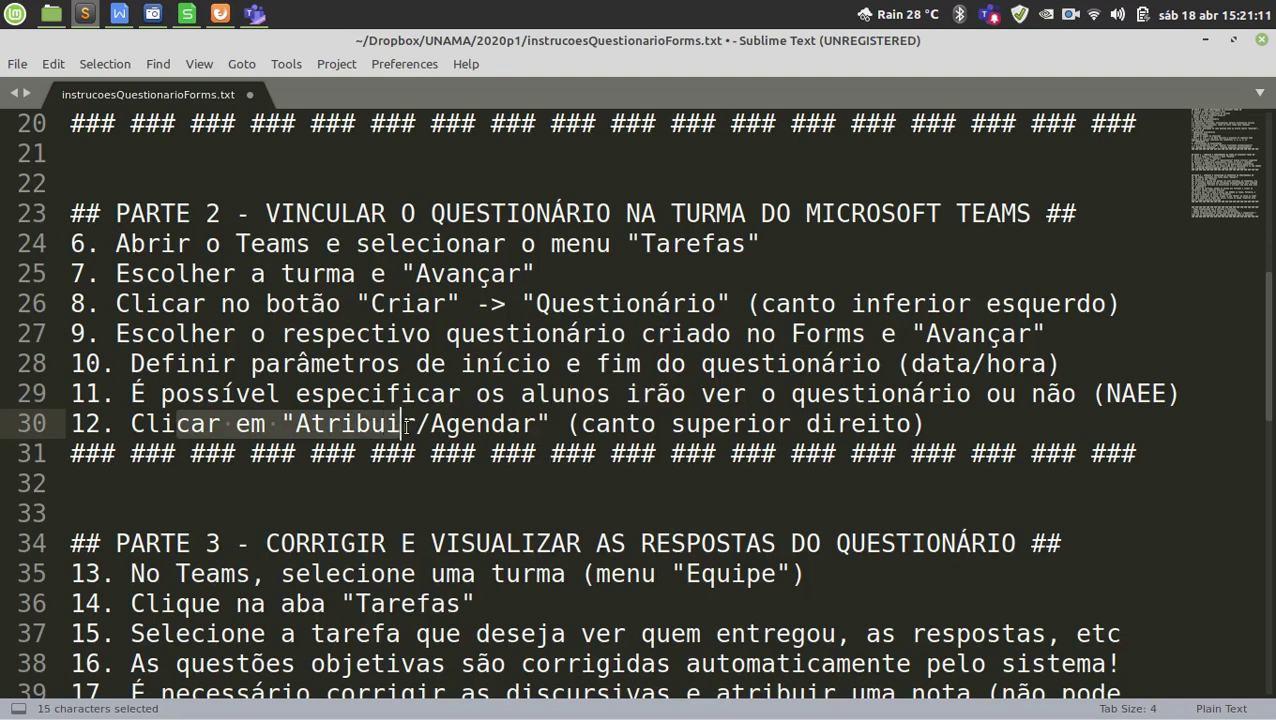
pyautogui.doubleClick(468, 424)
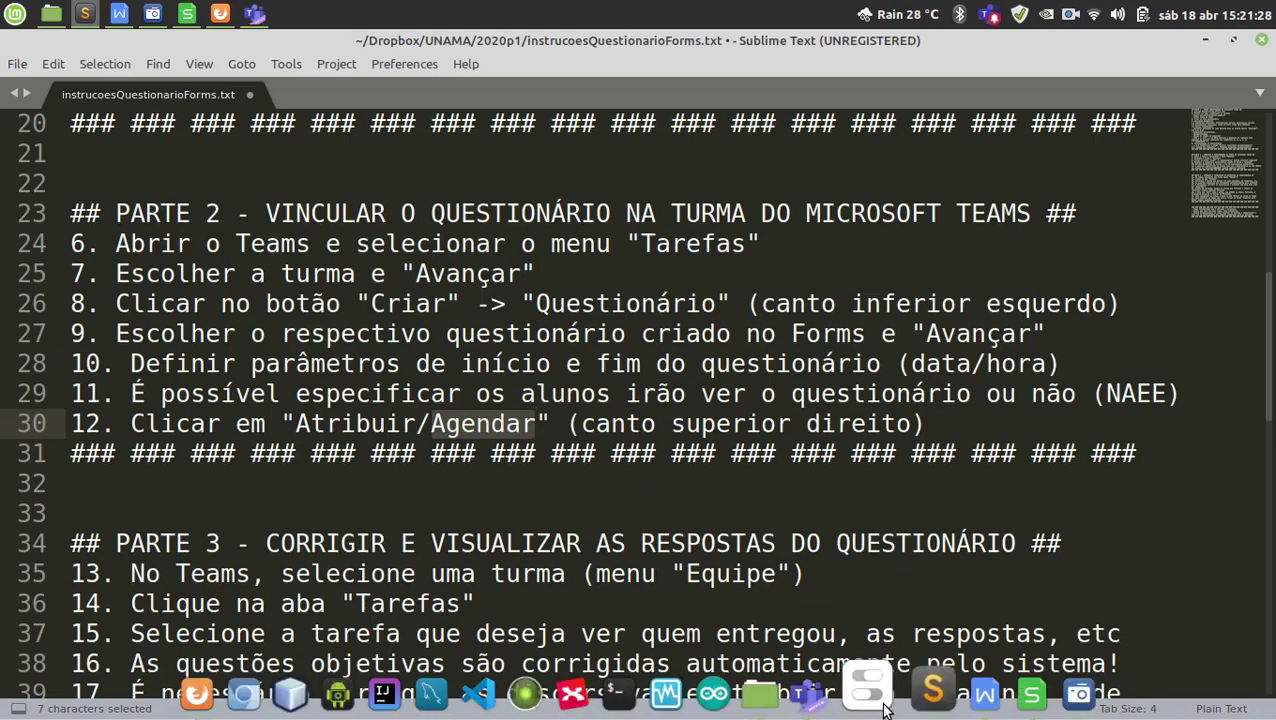
pyautogui.click(824, 692)
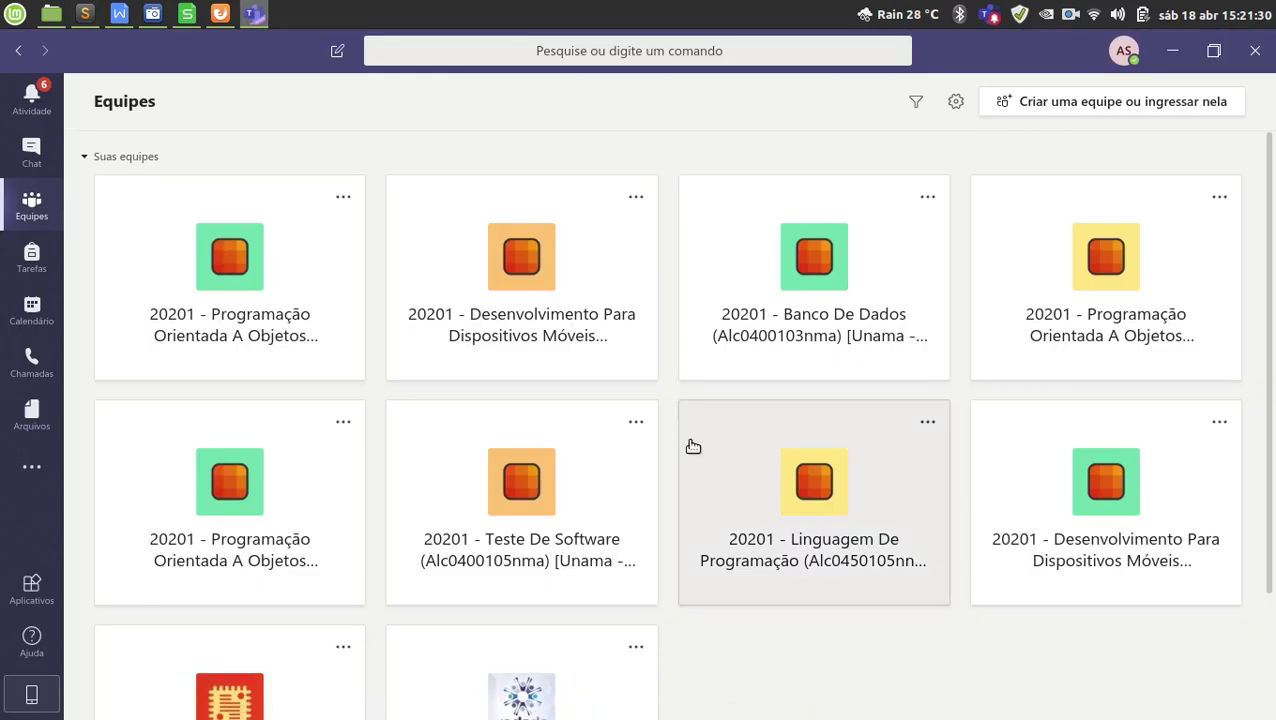
# Go from the Teste De Software team back to All teams and open Tarefas.
pyautogui.click(548, 505)
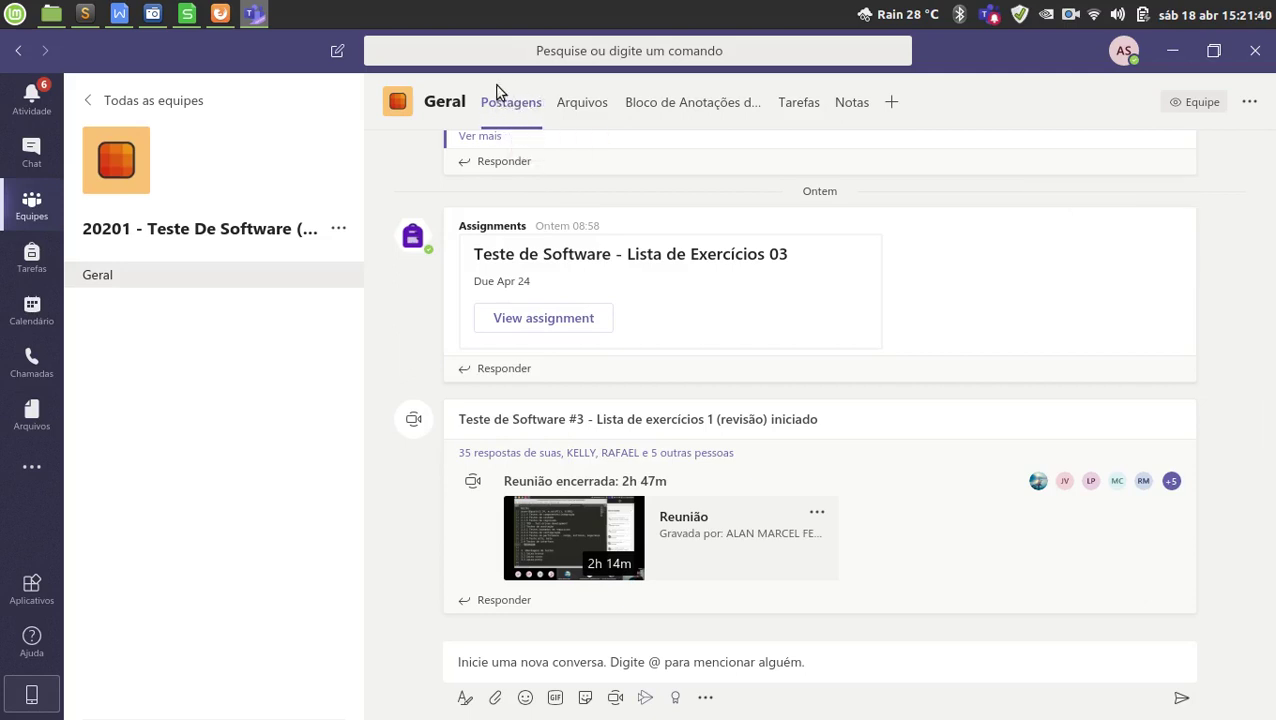
pyautogui.click(29, 210)
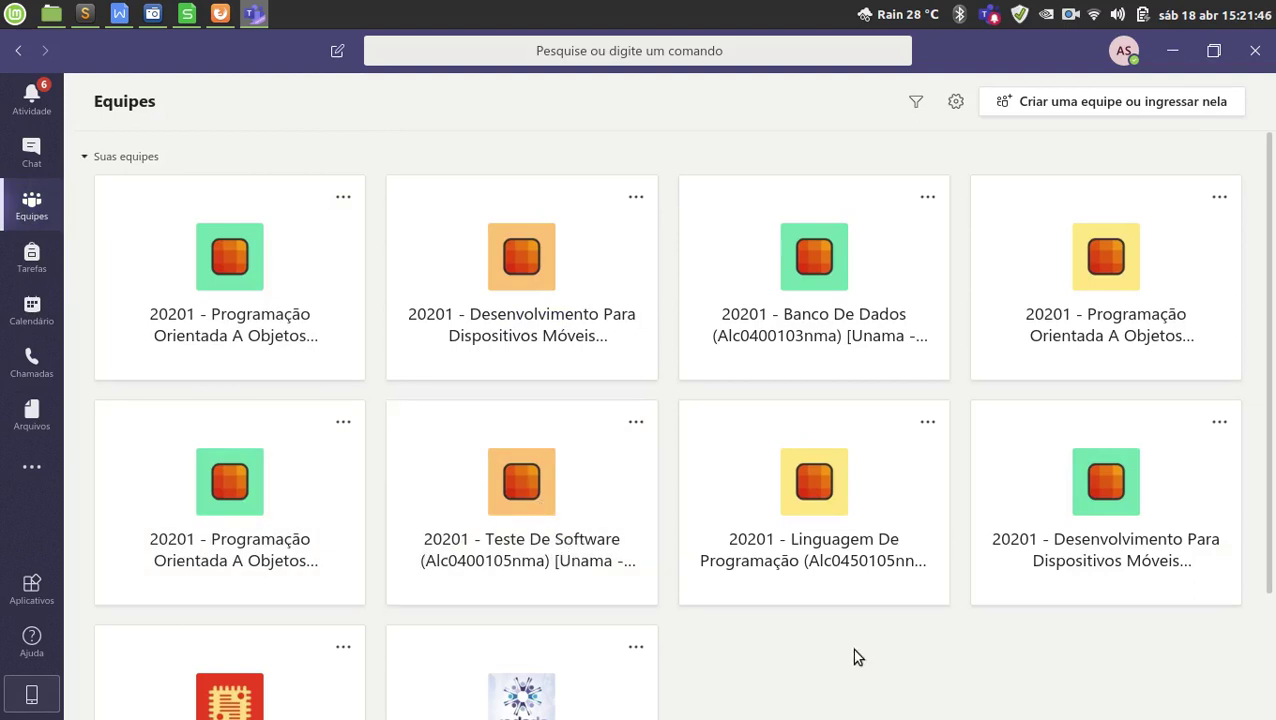
pyautogui.click(36, 266)
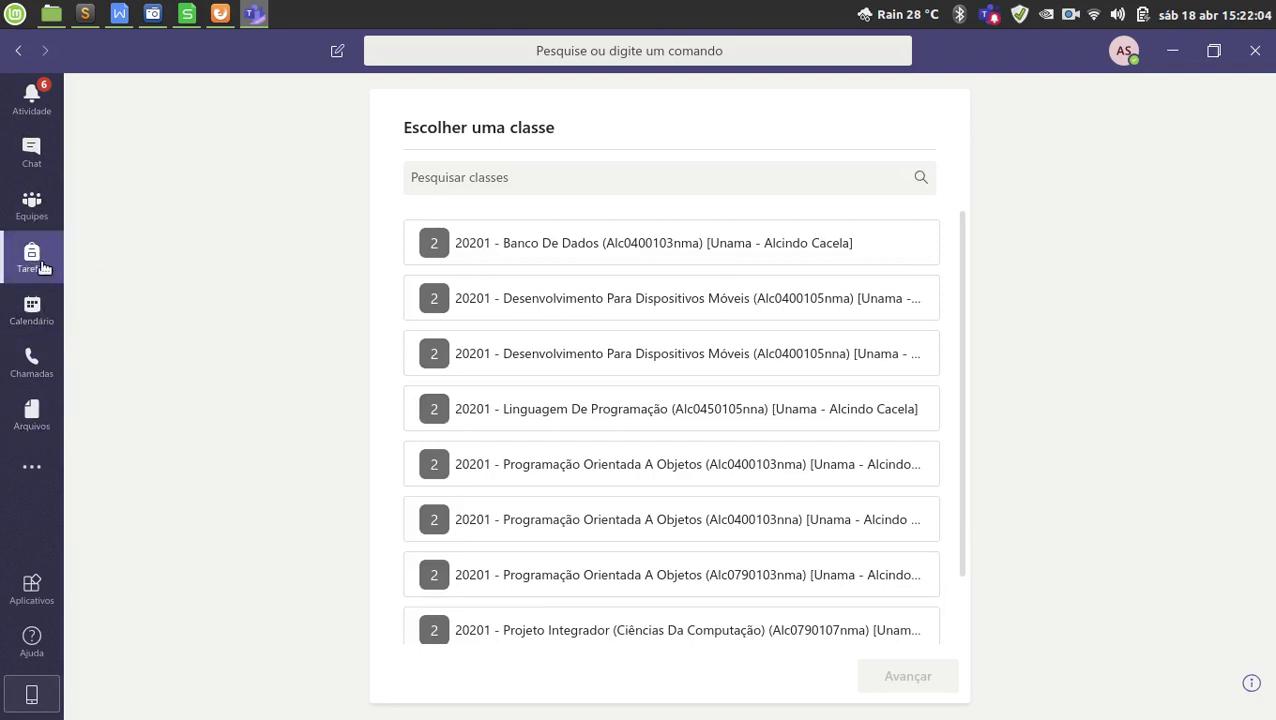
# Choose the 20201 - Teste De Software class in Escolher uma classe and continue with Avançar.
pyautogui.click(655, 470)
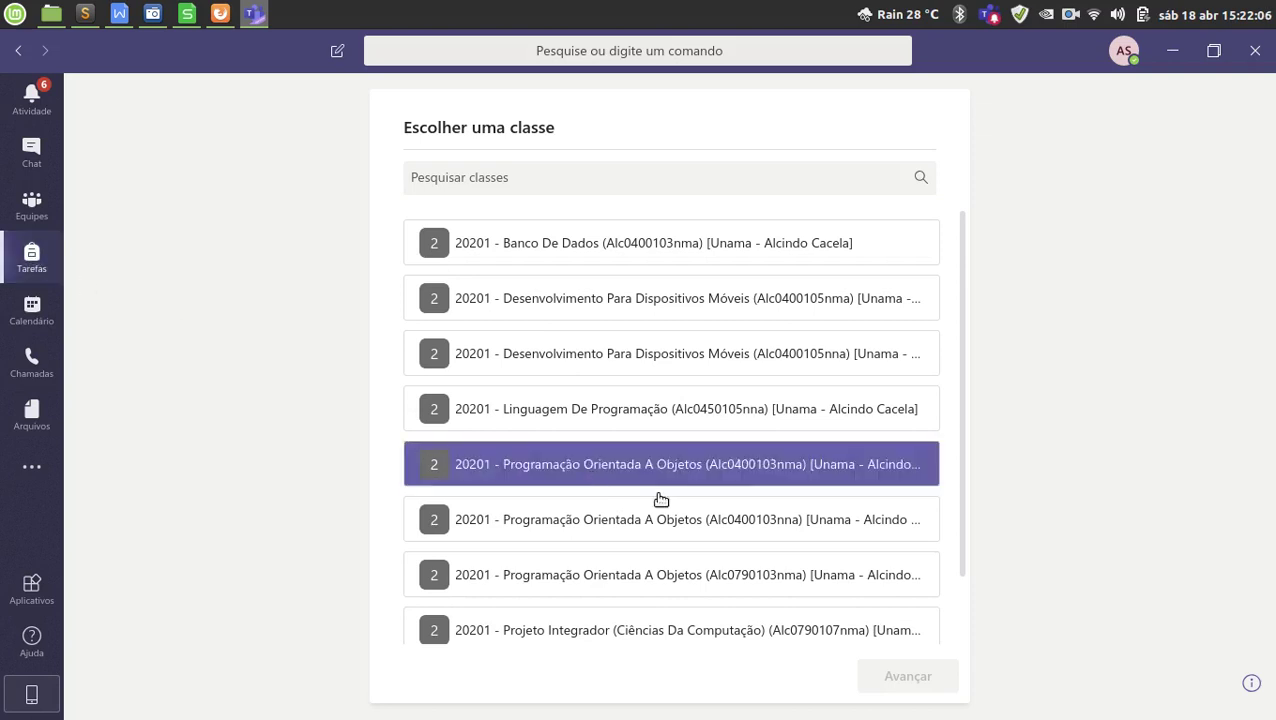
pyautogui.scroll(-1, 790, 478)
pyautogui.click(805, 487)
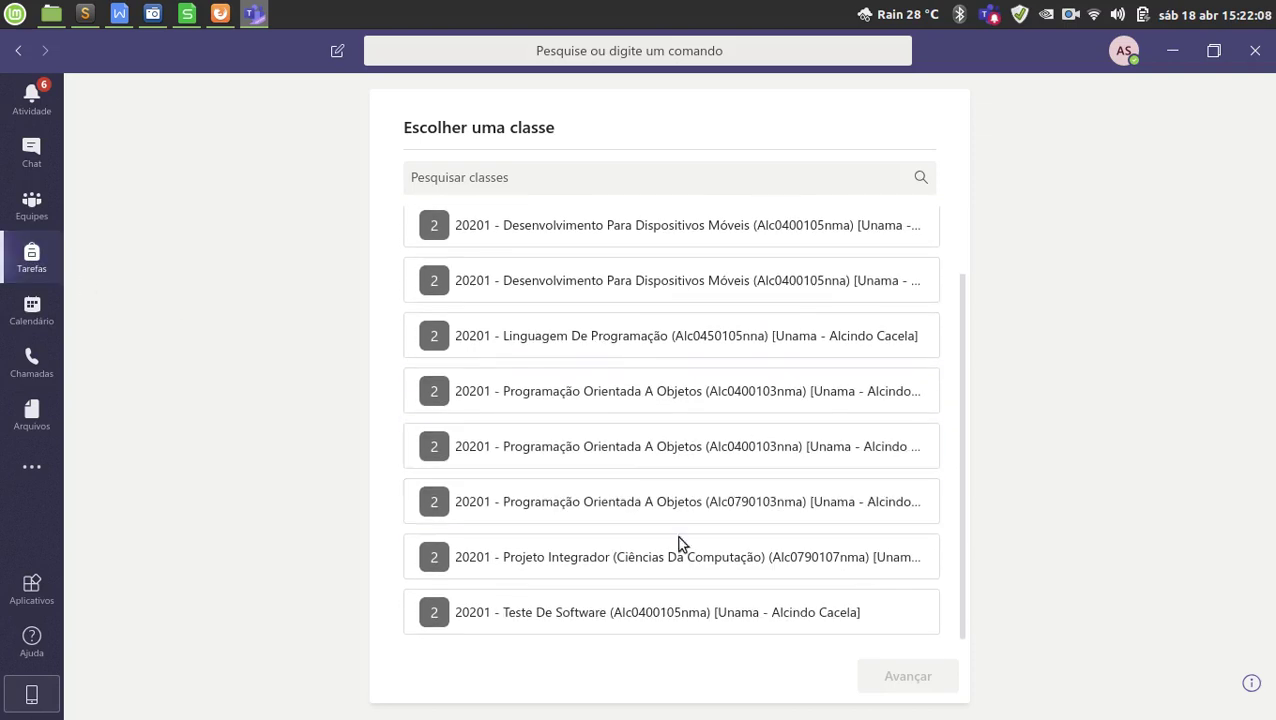
pyautogui.click(721, 620)
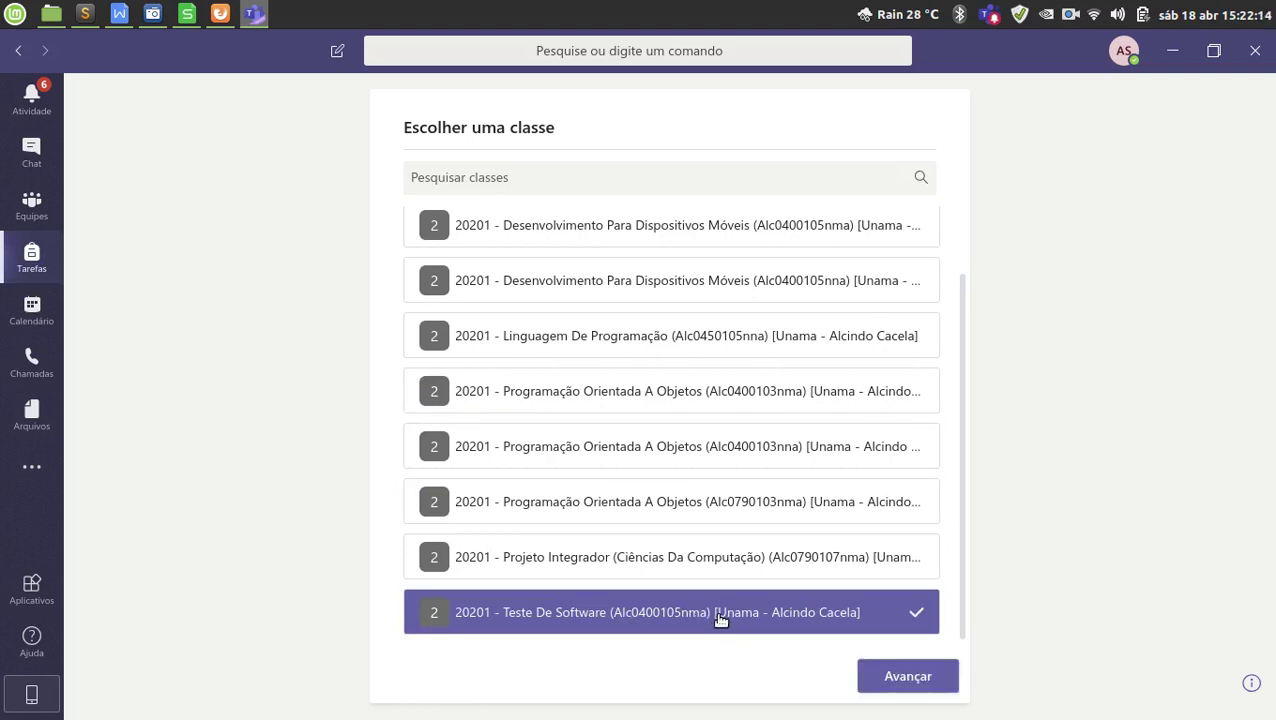
pyautogui.click(895, 678)
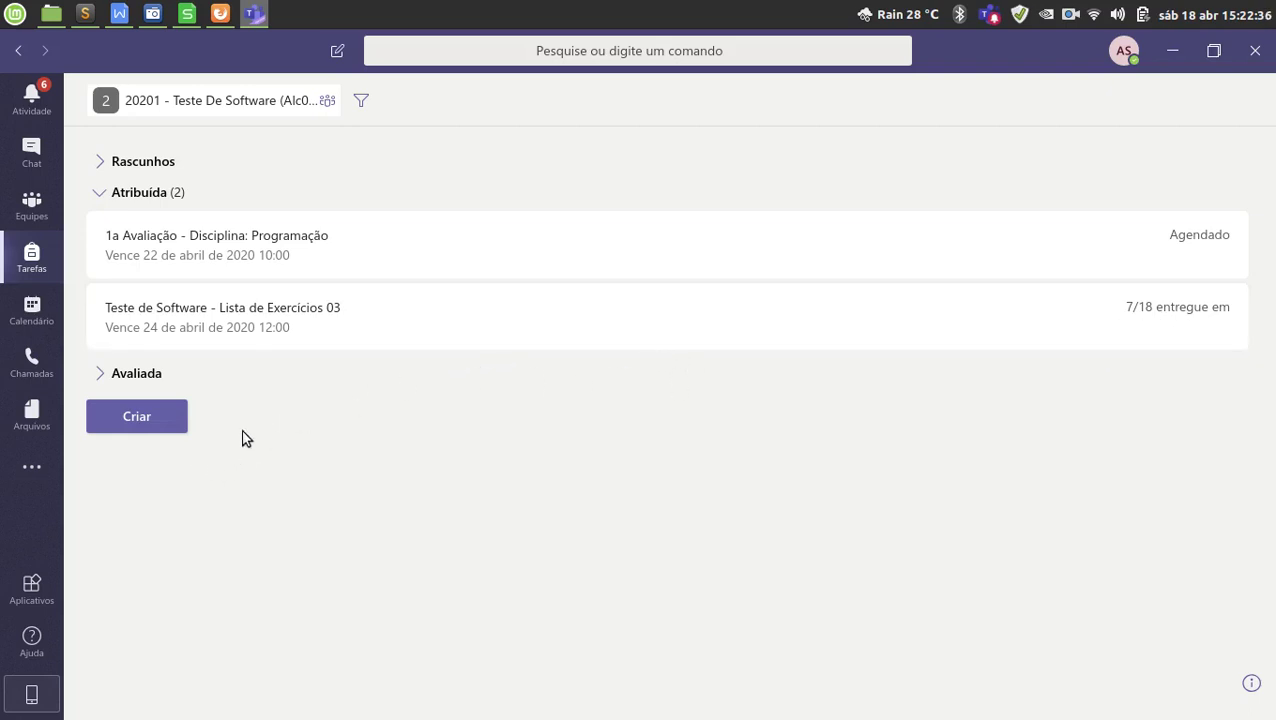
# Create a Questionário assignment from the '1a Avaliação - Disciplina: Teste de Software' form.
pyautogui.click(141, 419)
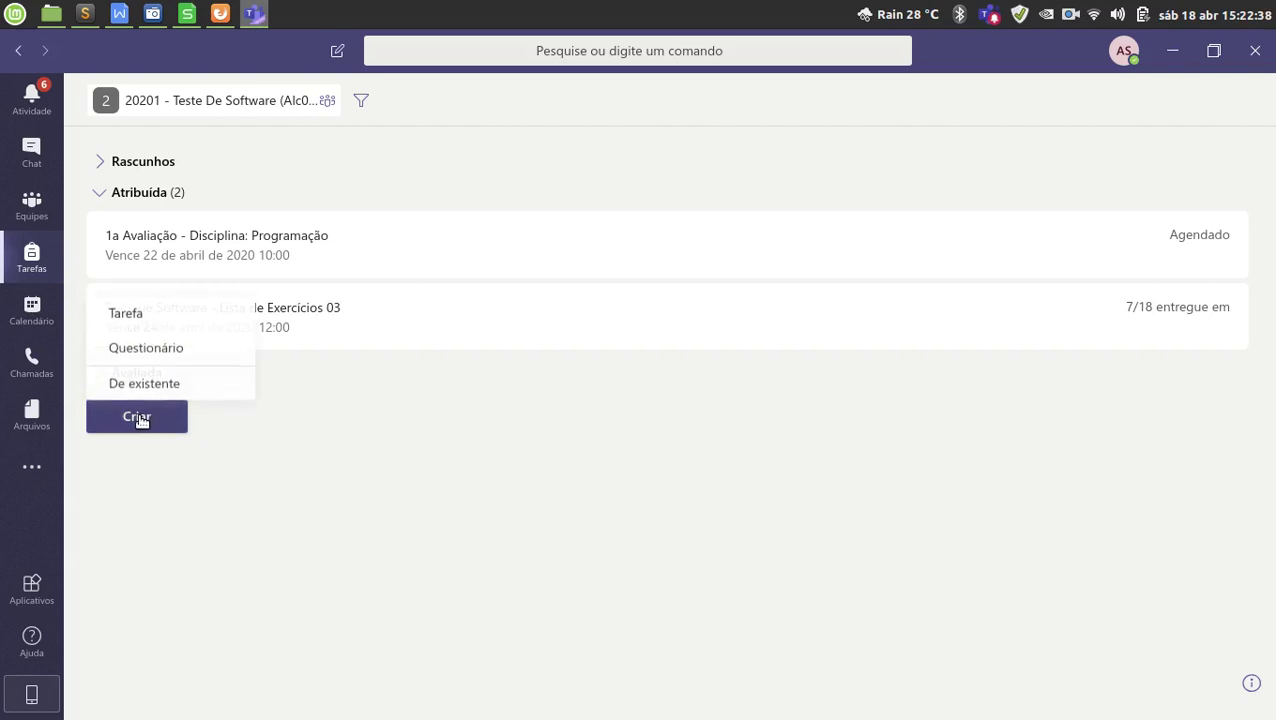
pyautogui.click(202, 355)
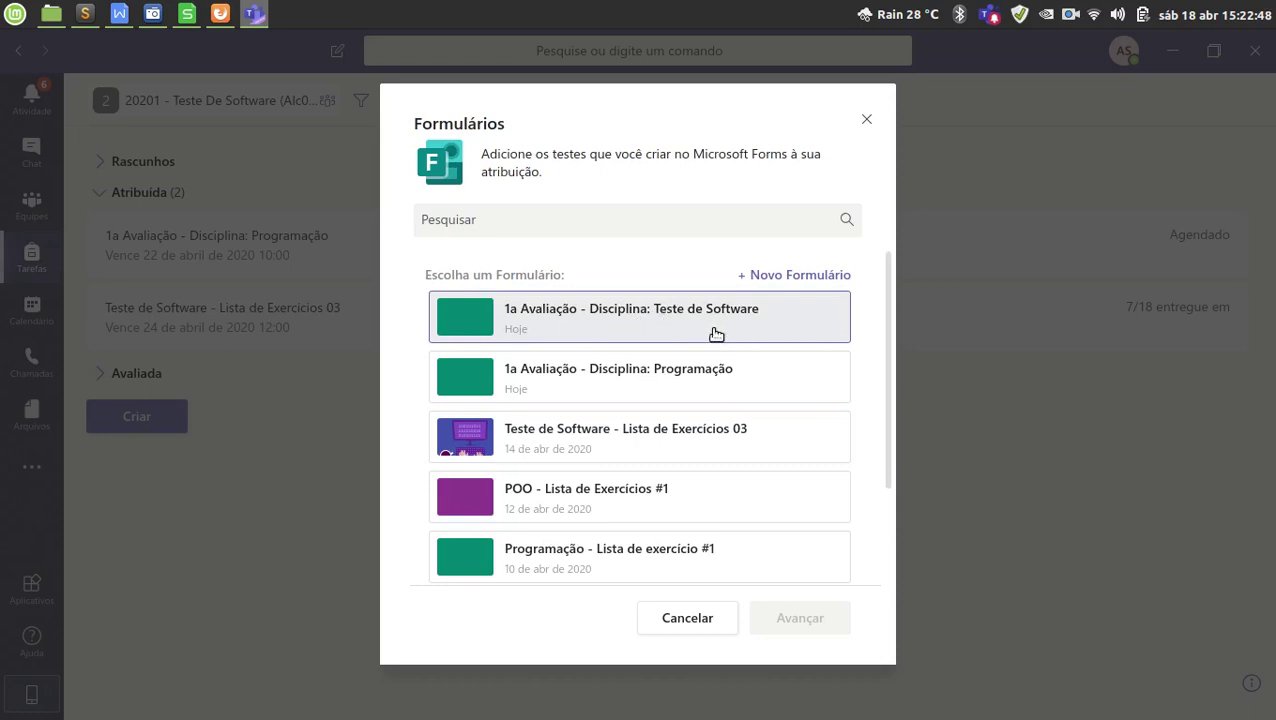
pyautogui.click(714, 327)
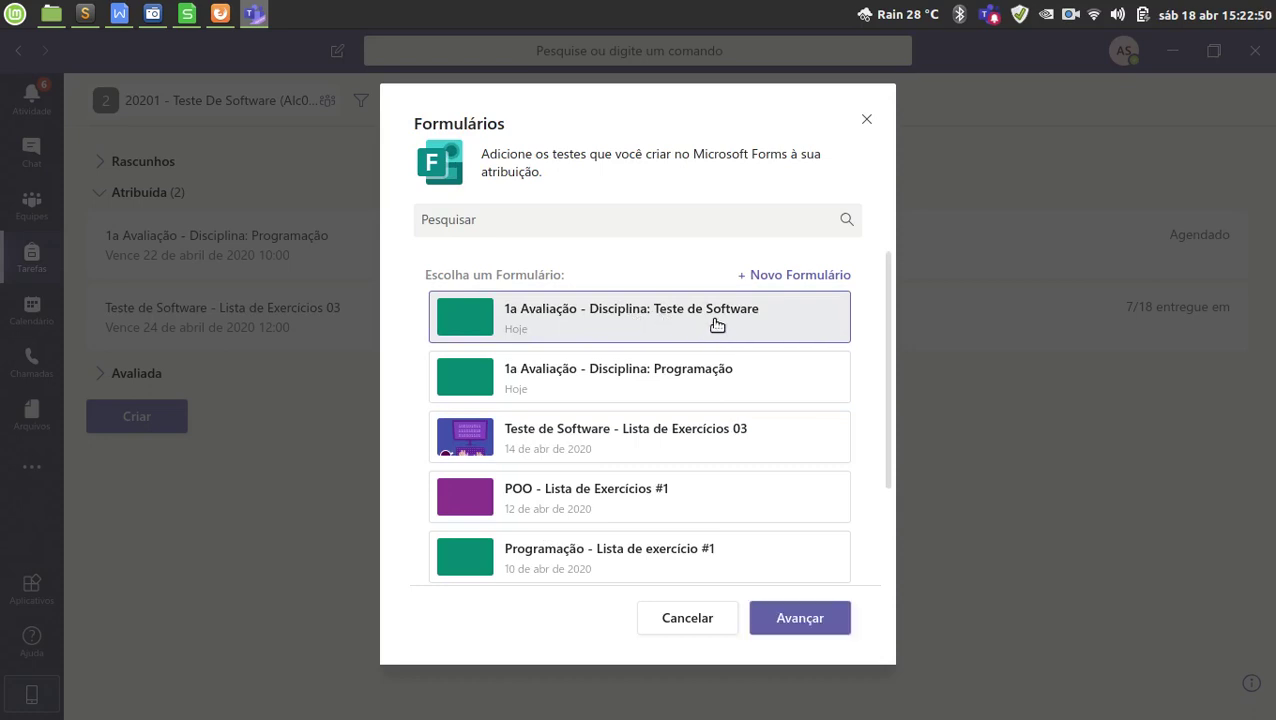
pyautogui.click(810, 622)
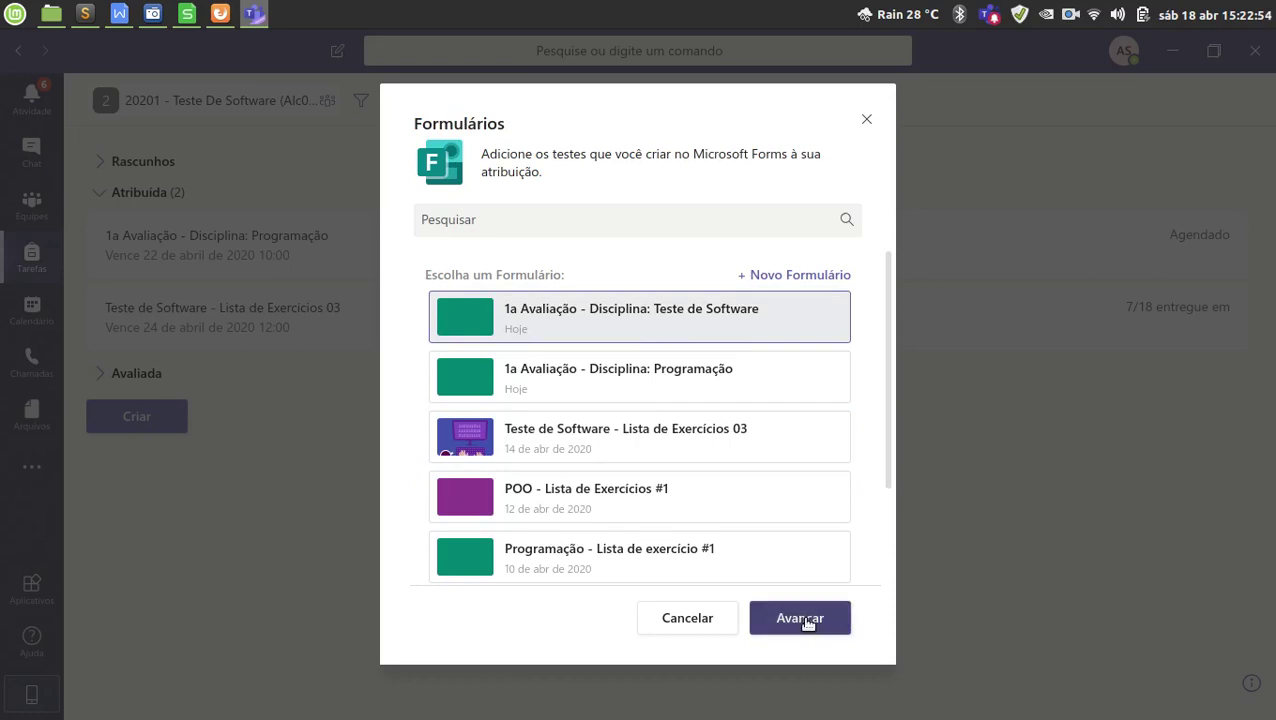
pyautogui.click(814, 626)
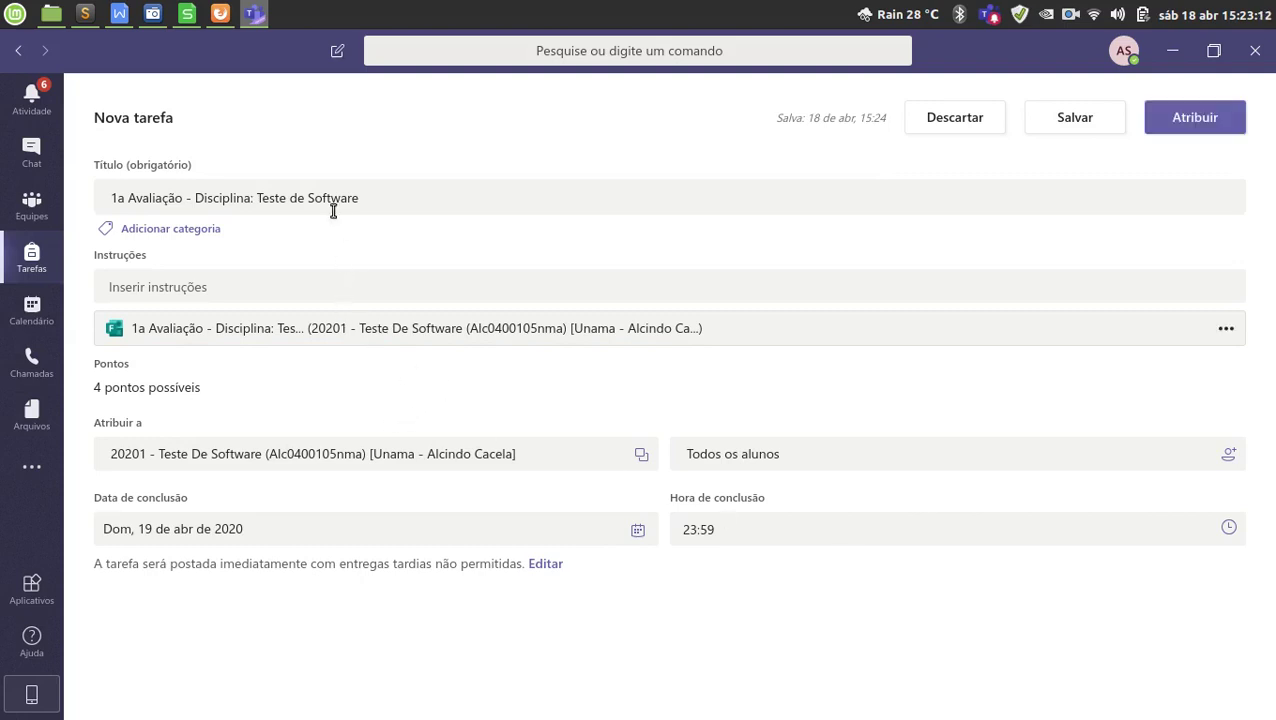
# Review the quiz's Título and Instruções fields, then open the student picker beside Todos os alunos.
pyautogui.click(407, 200)
pyautogui.moveTo(407, 200); pyautogui.dragTo(143, 187)
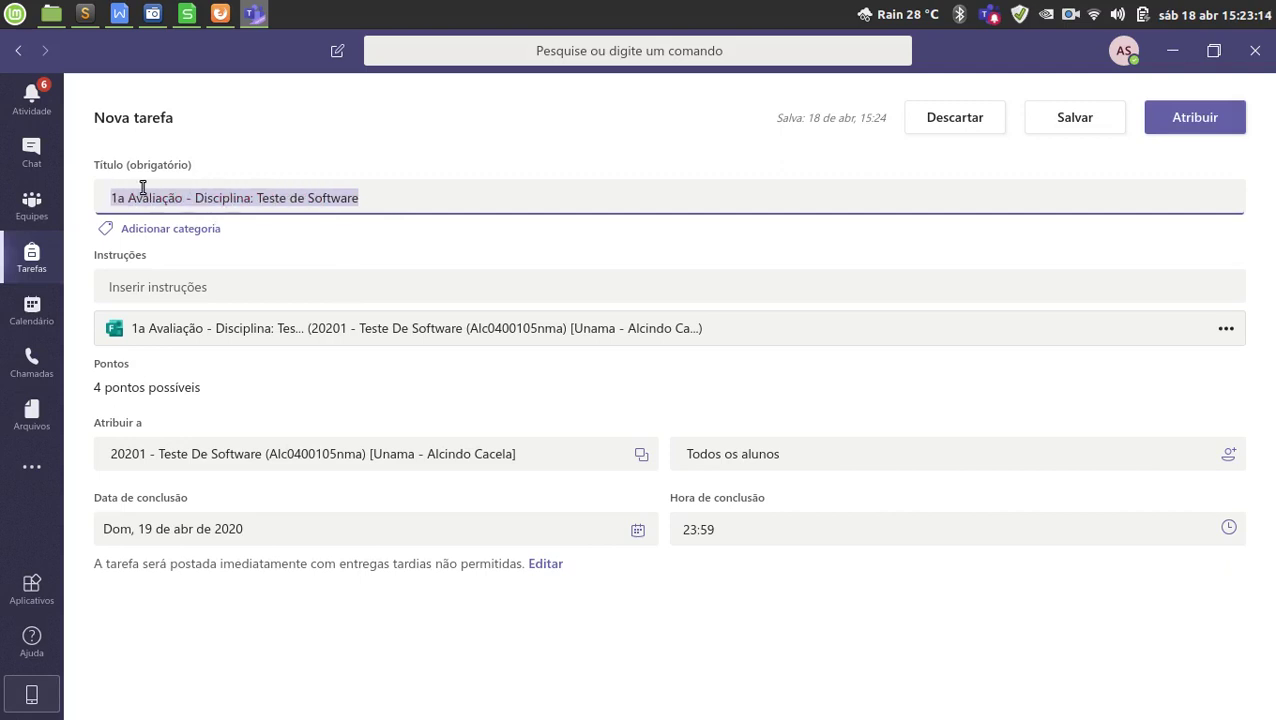
pyautogui.click(389, 195)
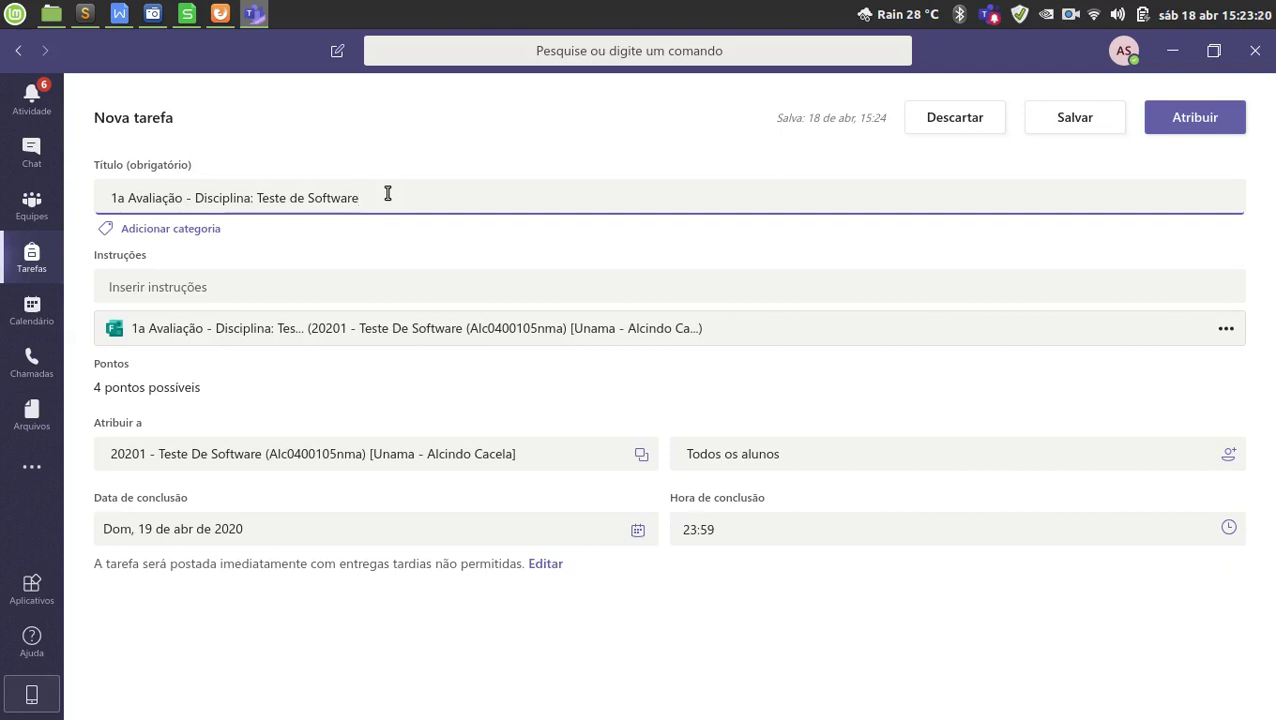
pyautogui.tripleClick(388, 194)
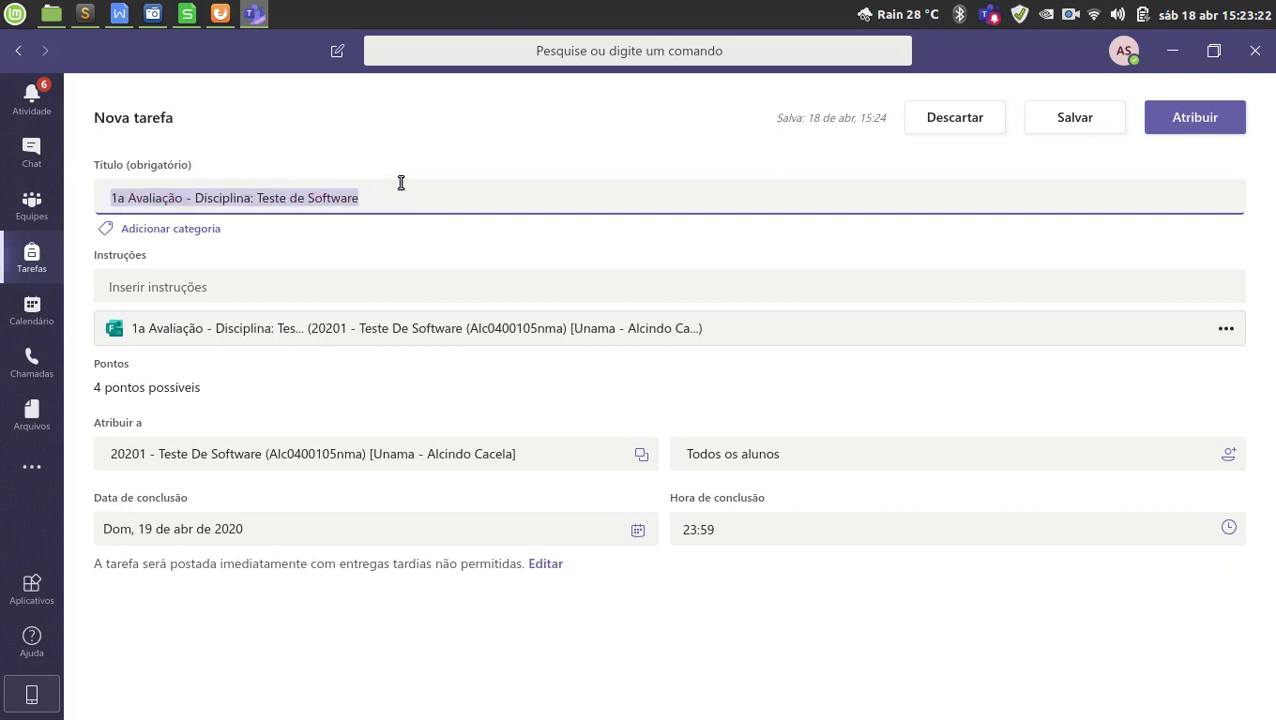
pyautogui.click(186, 290)
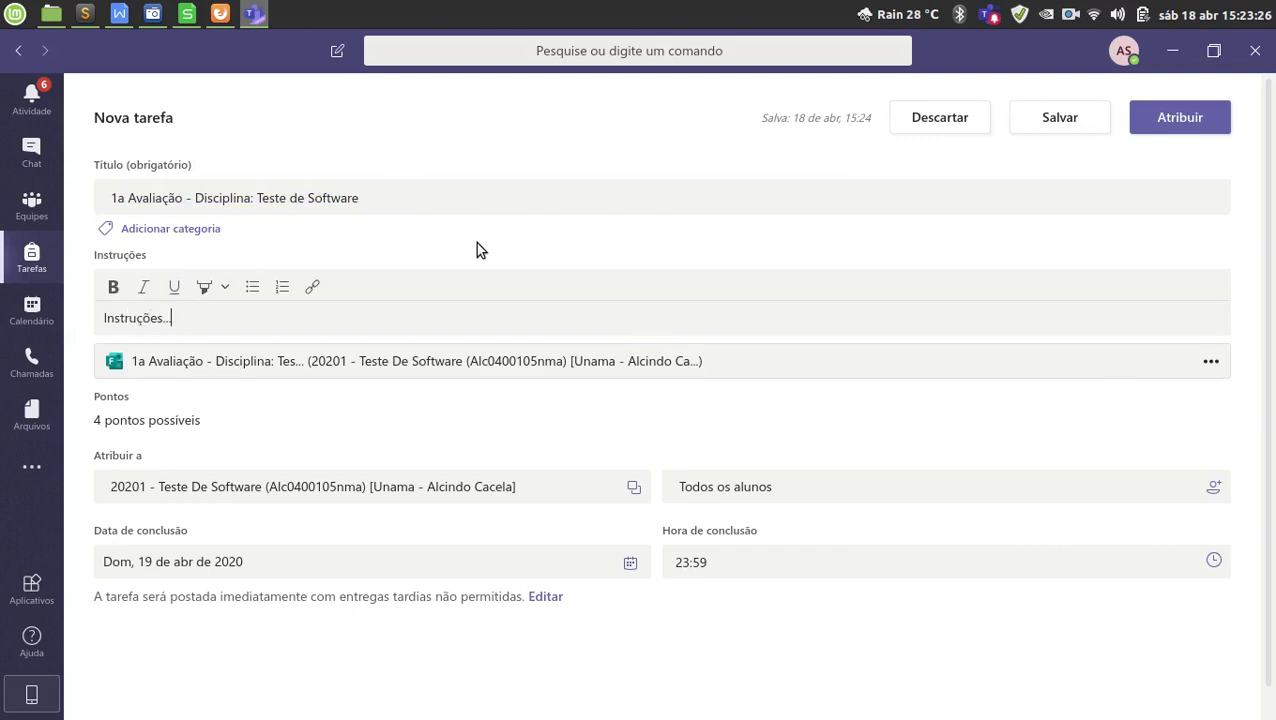
pyautogui.click(493, 424)
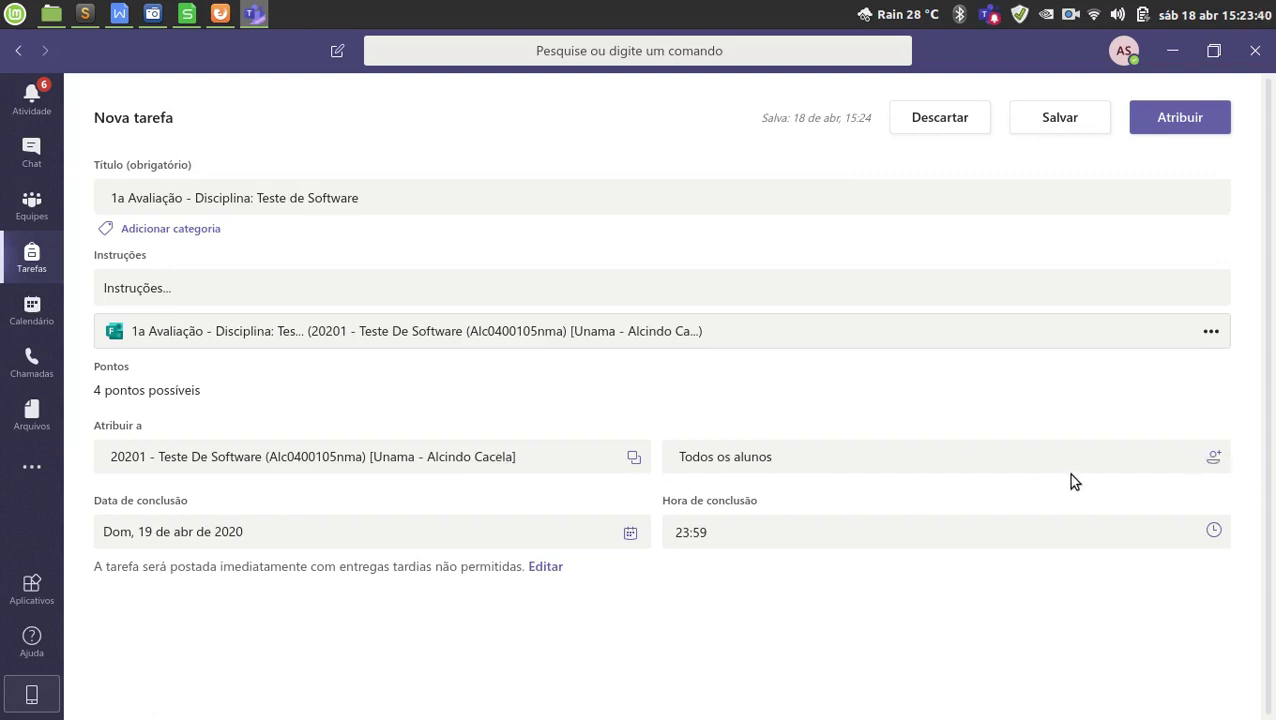
pyautogui.click(1214, 460)
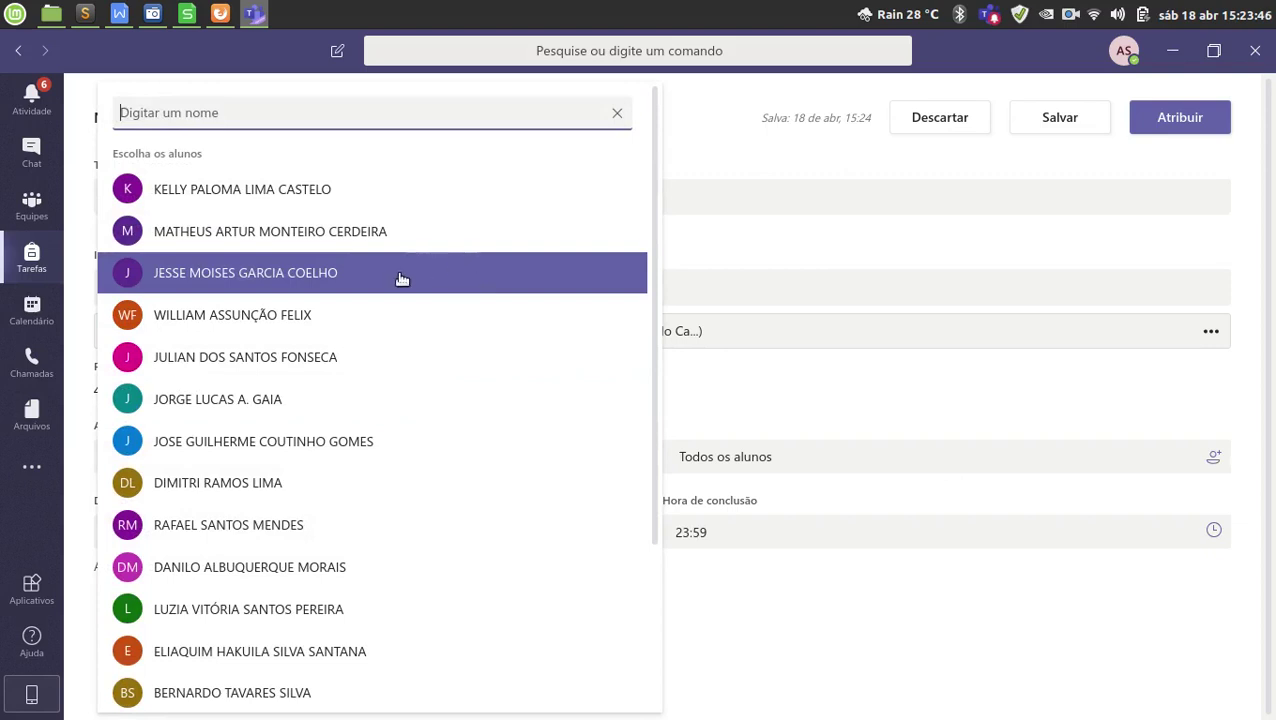
# Try assigning the quiz to one or two individual students, then deselect them.
pyautogui.click(312, 318)
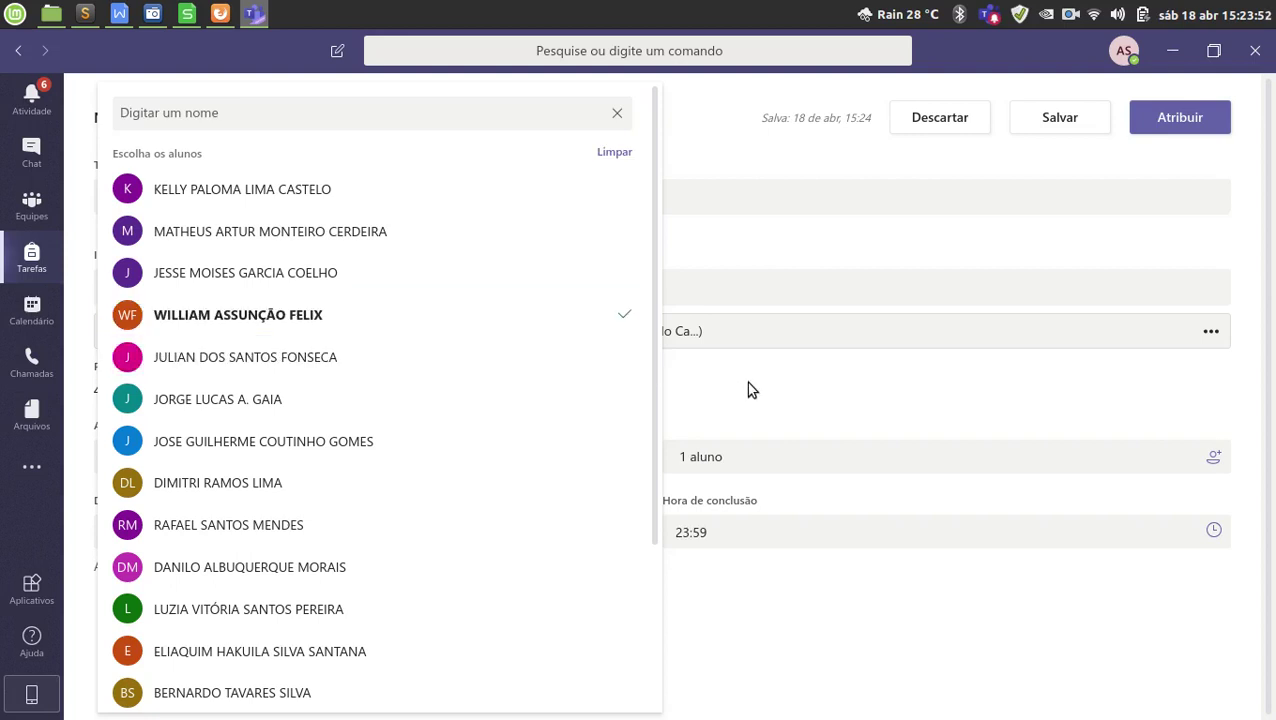
pyautogui.click(752, 390)
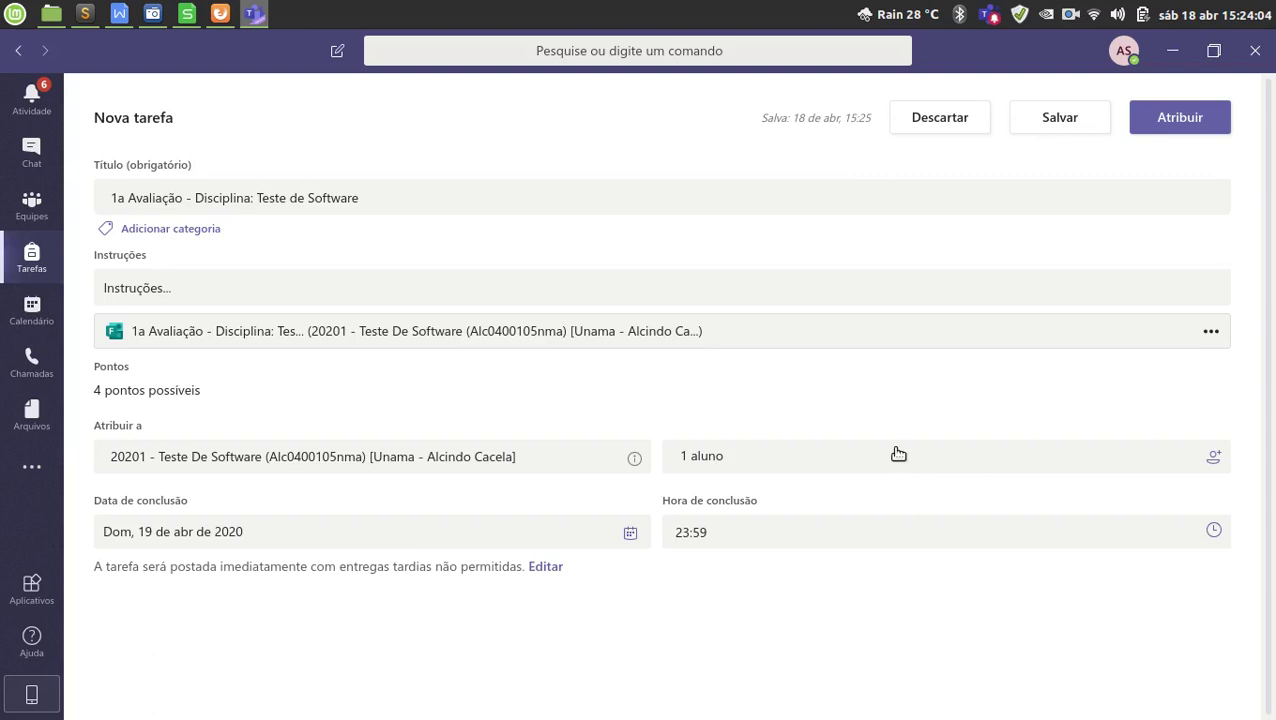
pyautogui.click(877, 470)
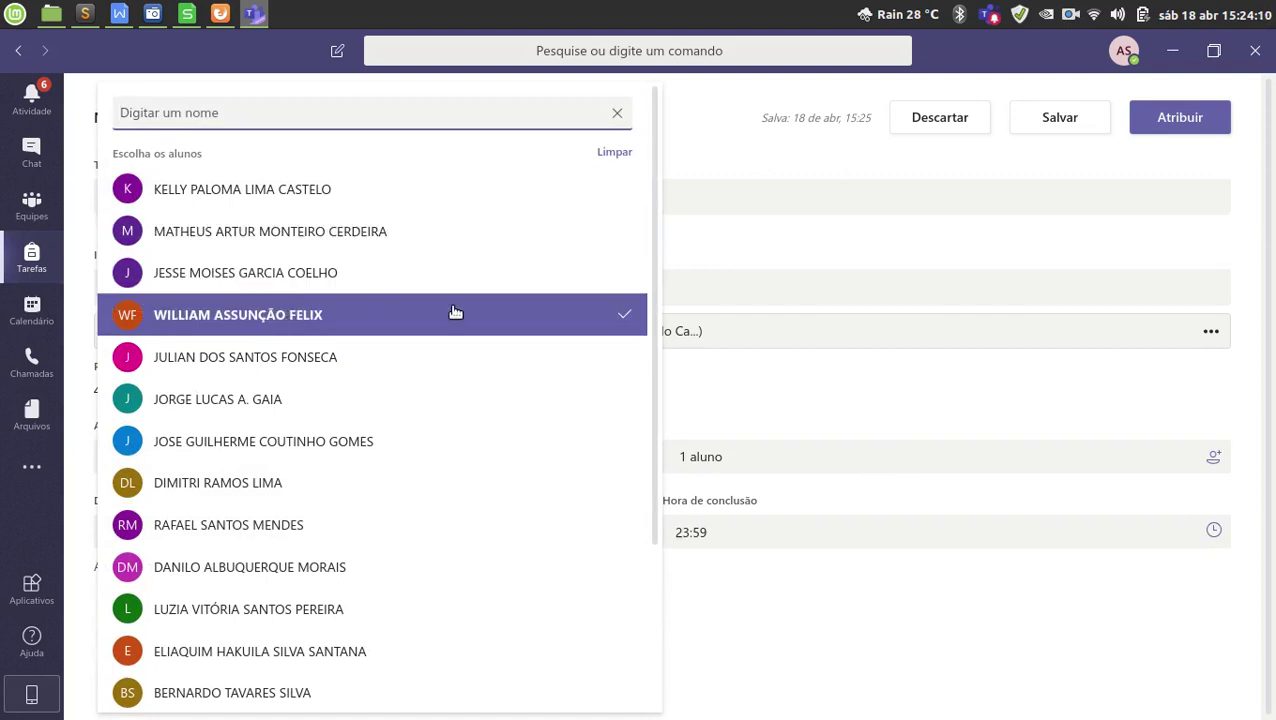
pyautogui.click(375, 280)
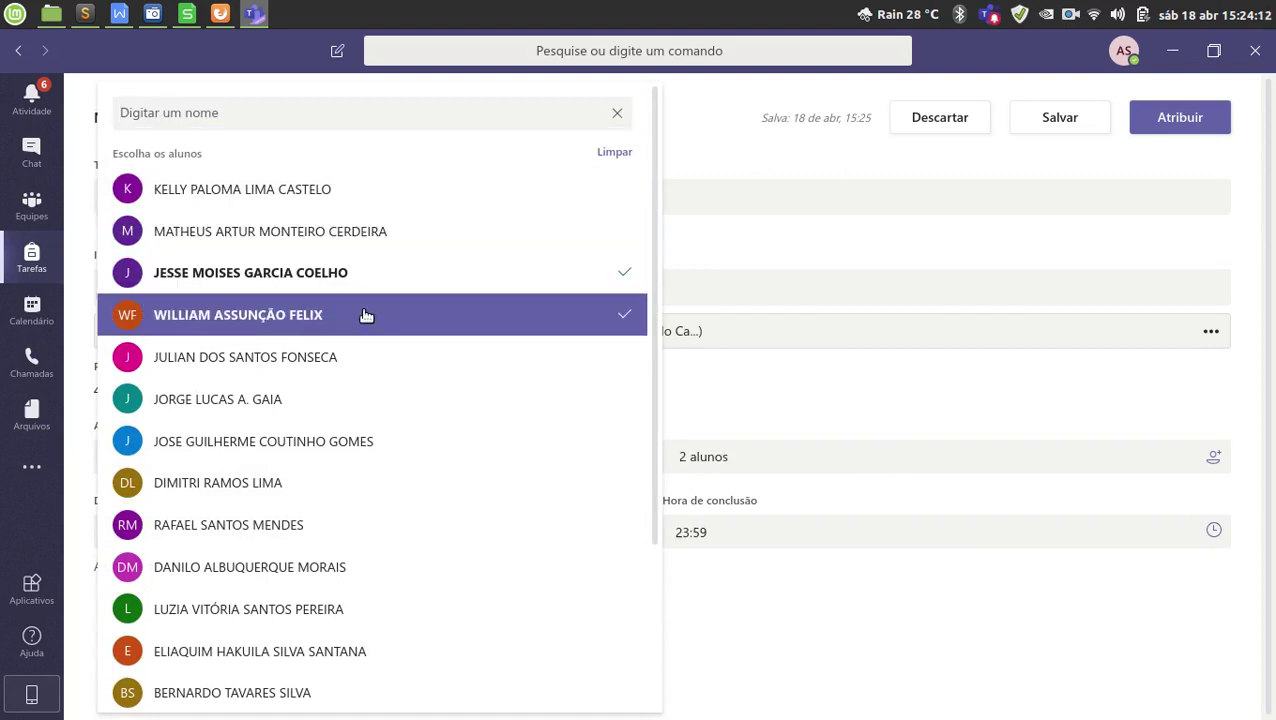
pyautogui.click(366, 315)
pyautogui.click(372, 260)
# Tick each visible student in the picker one by one.
pyautogui.click(327, 182)
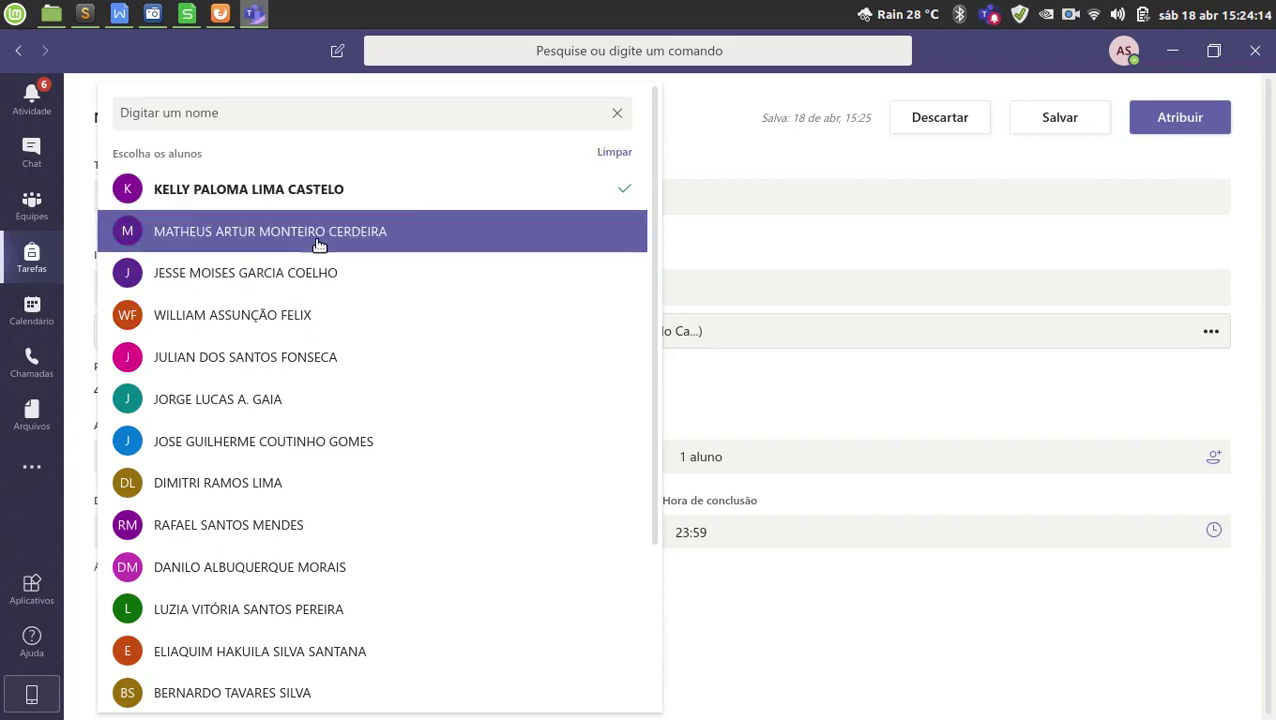
pyautogui.click(318, 235)
pyautogui.click(325, 274)
pyautogui.click(305, 358)
pyautogui.click(299, 399)
pyautogui.click(303, 441)
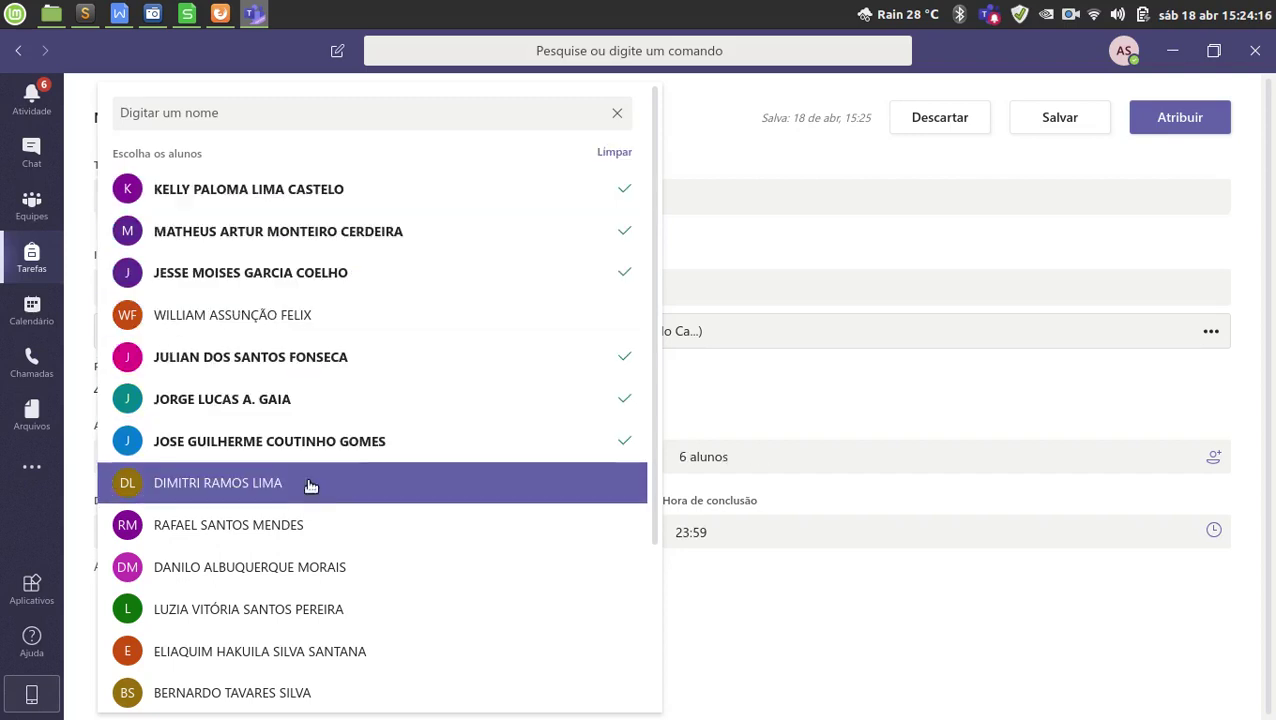
pyautogui.click(305, 483)
pyautogui.click(305, 525)
pyautogui.click(317, 567)
pyautogui.click(328, 609)
pyautogui.click(338, 660)
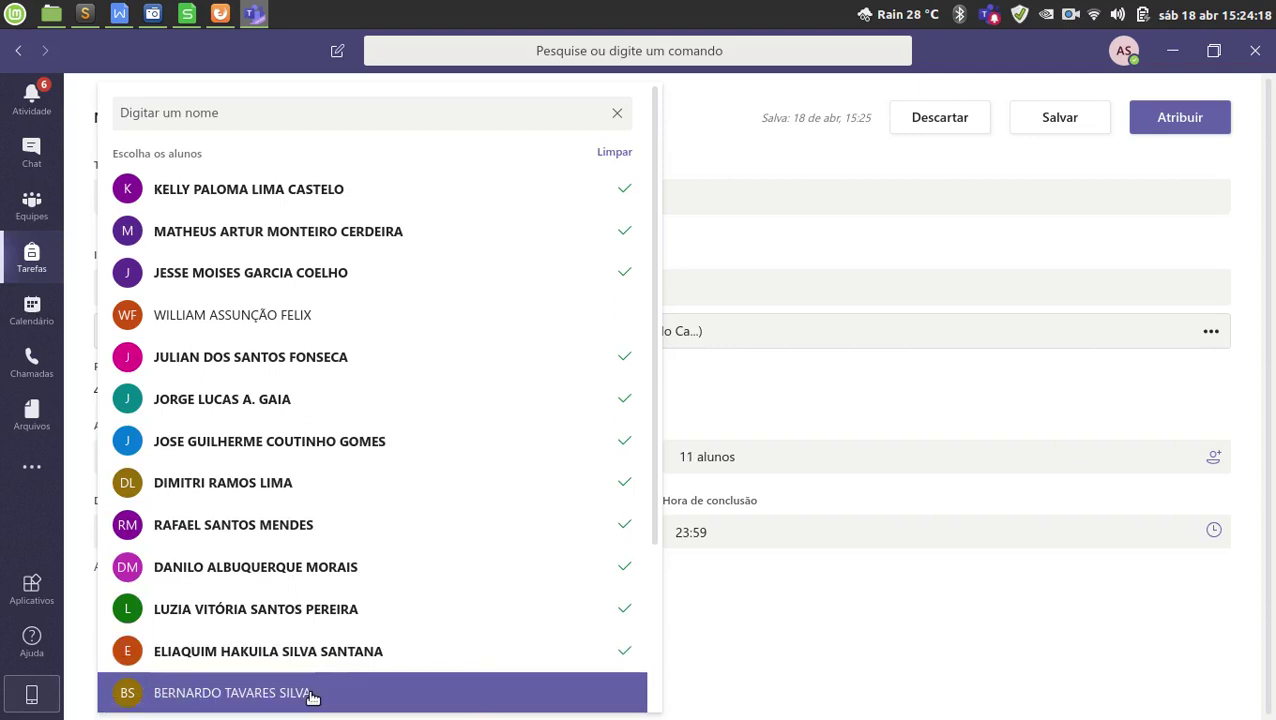
pyautogui.click(315, 695)
# Tick the last two students, then clear all with Limpar so it reads Todos os alunos.
pyautogui.scroll(-4, 396, 584)
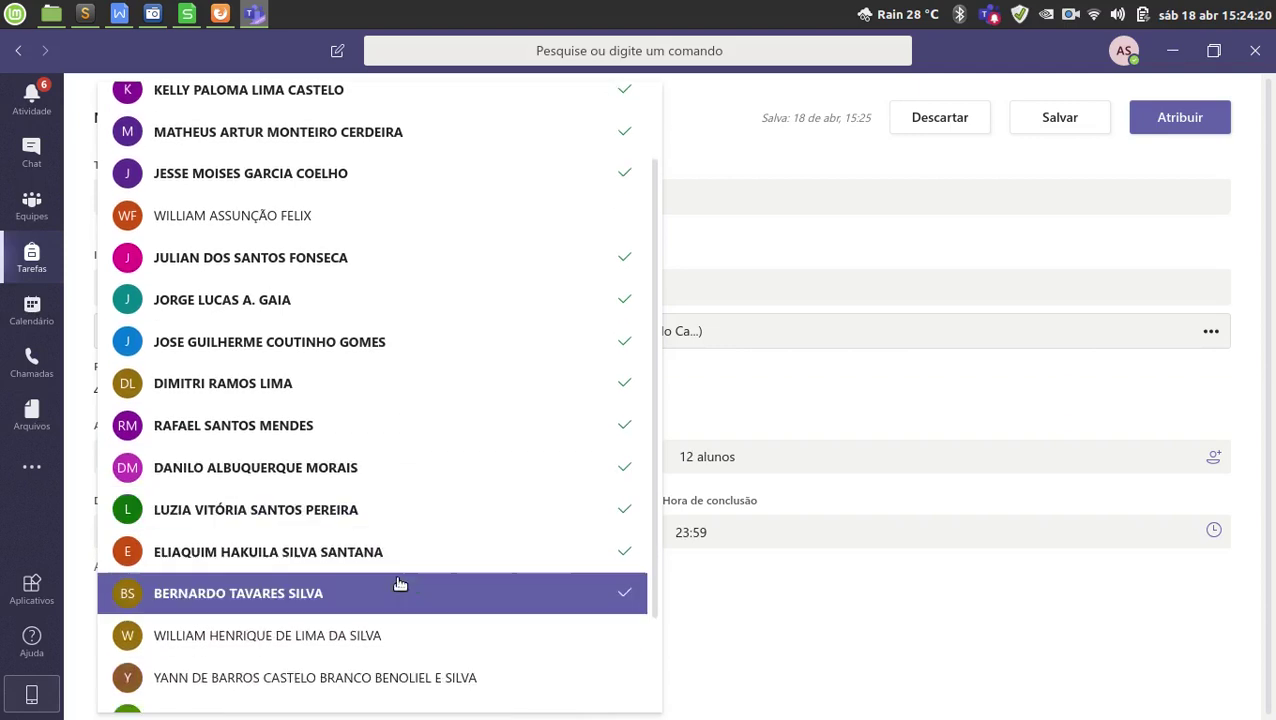
pyautogui.click(407, 535)
pyautogui.click(389, 578)
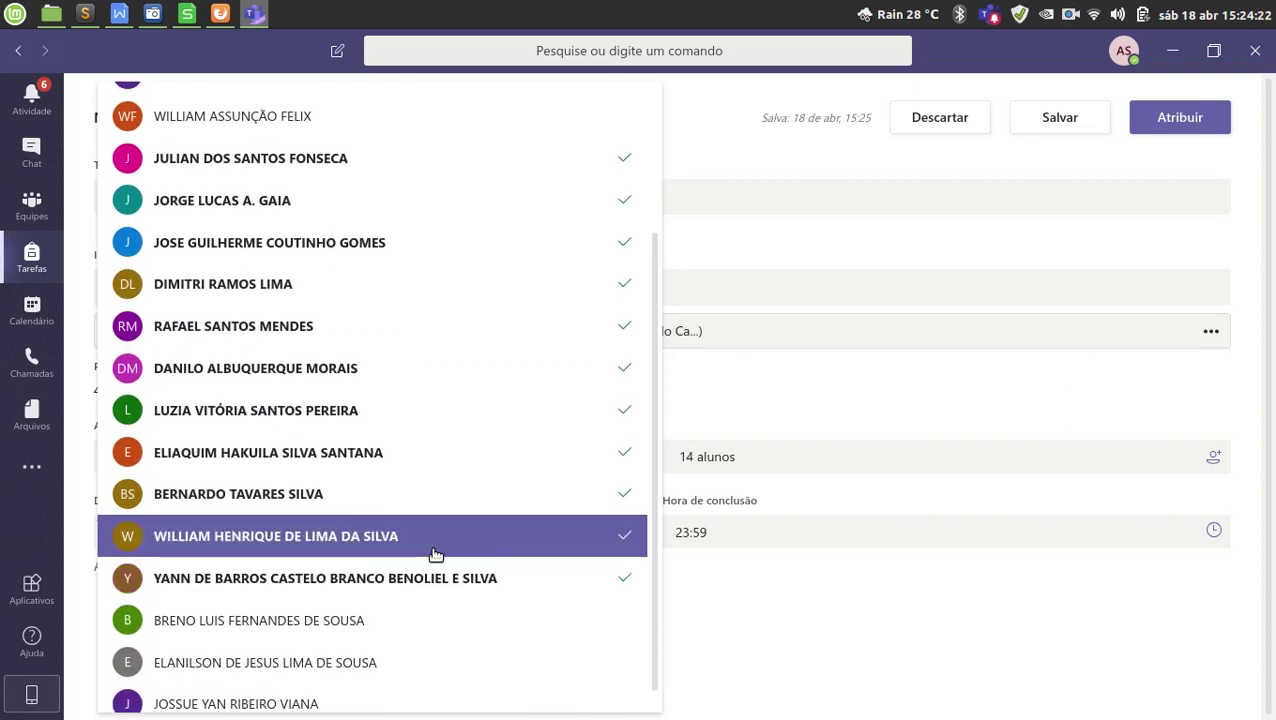
pyautogui.scroll(4, 434, 555)
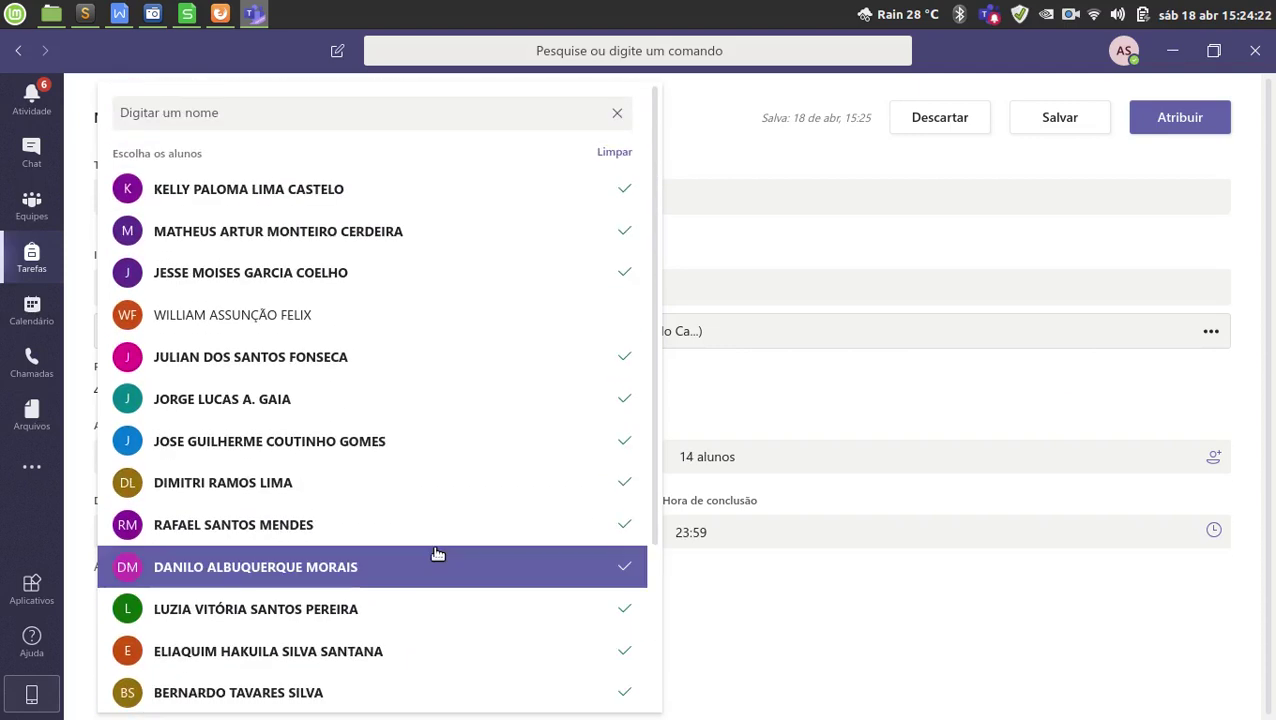
pyautogui.click(612, 155)
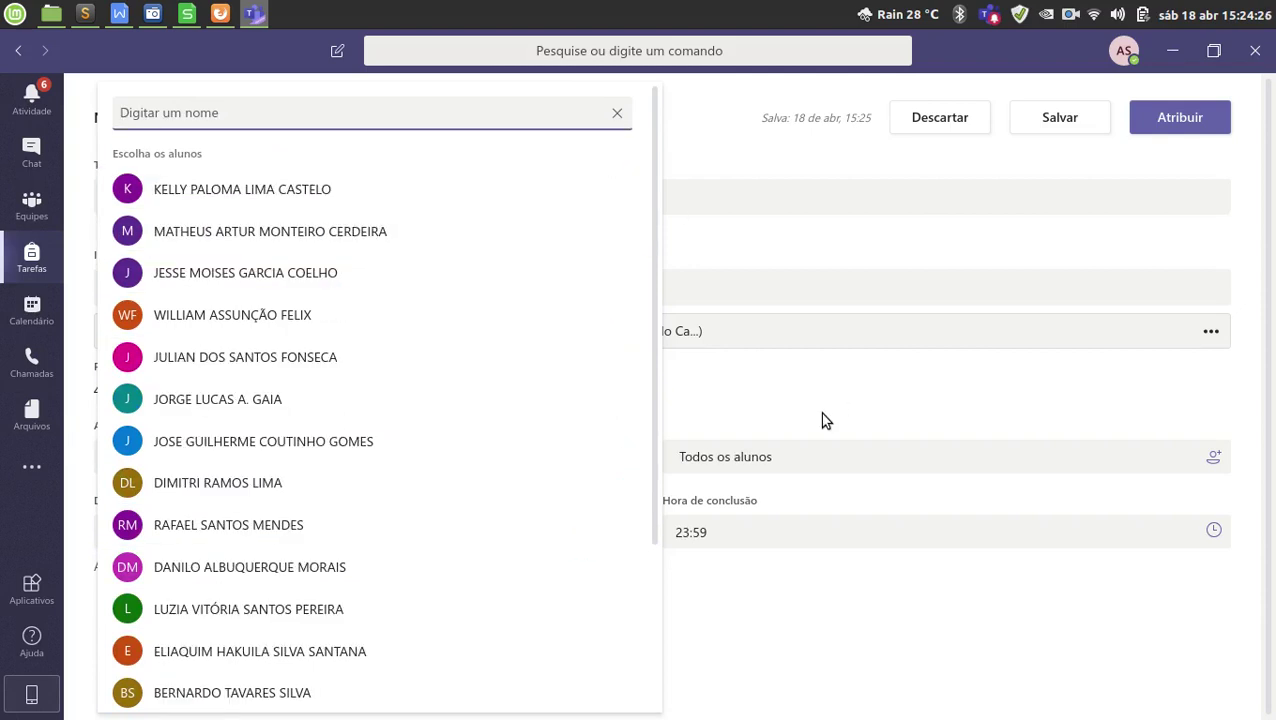
pyautogui.click(822, 421)
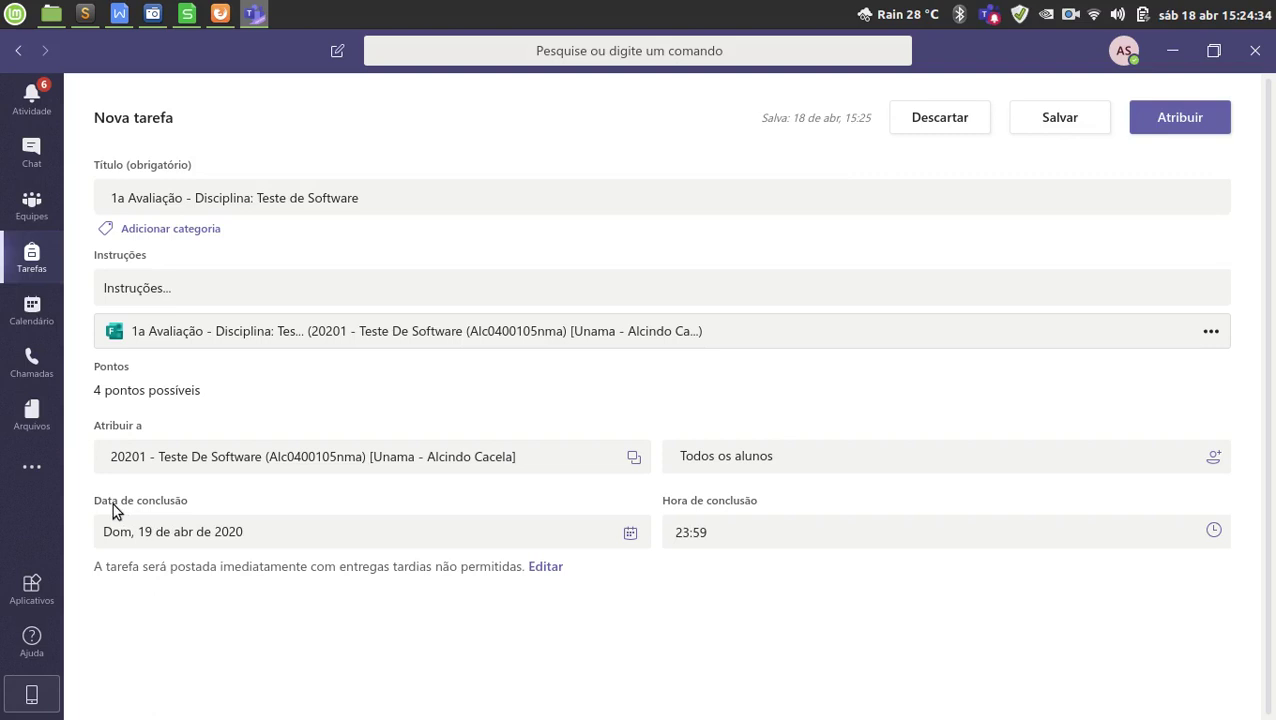
# Open the date picker in the Data de conclusão field.
pyautogui.moveTo(113, 511); pyautogui.dragTo(185, 509)
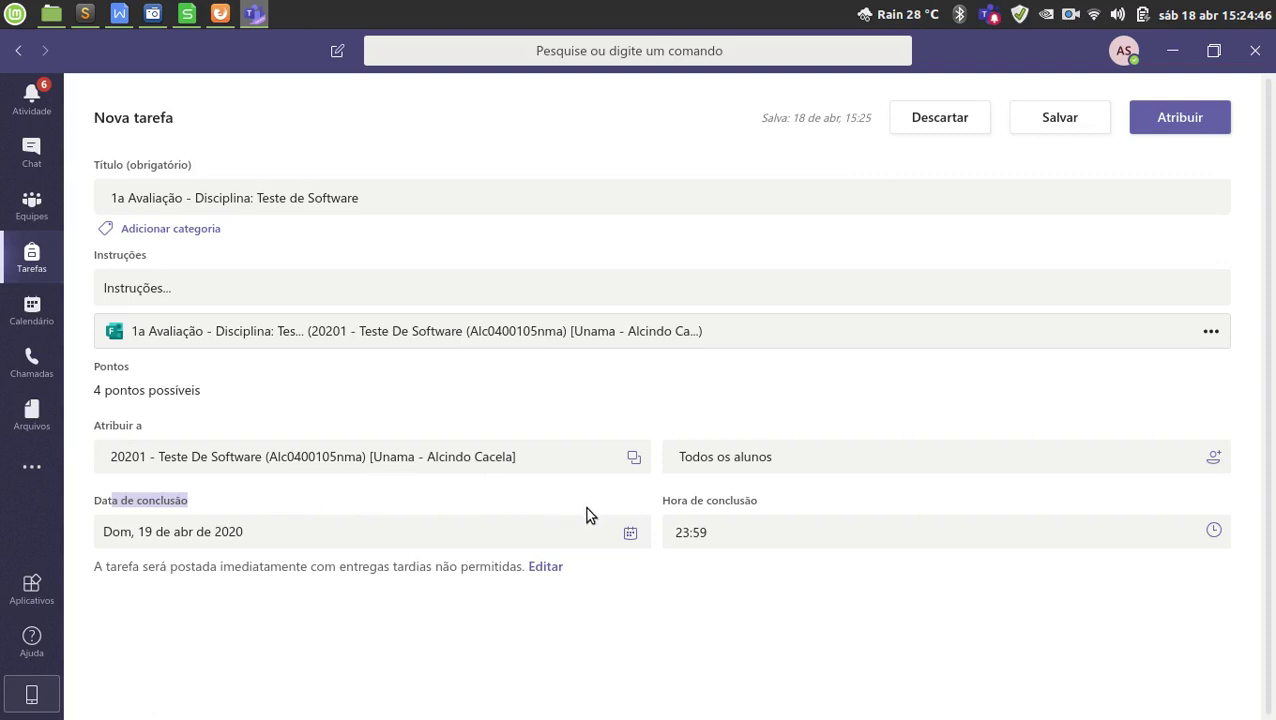
pyautogui.click(631, 535)
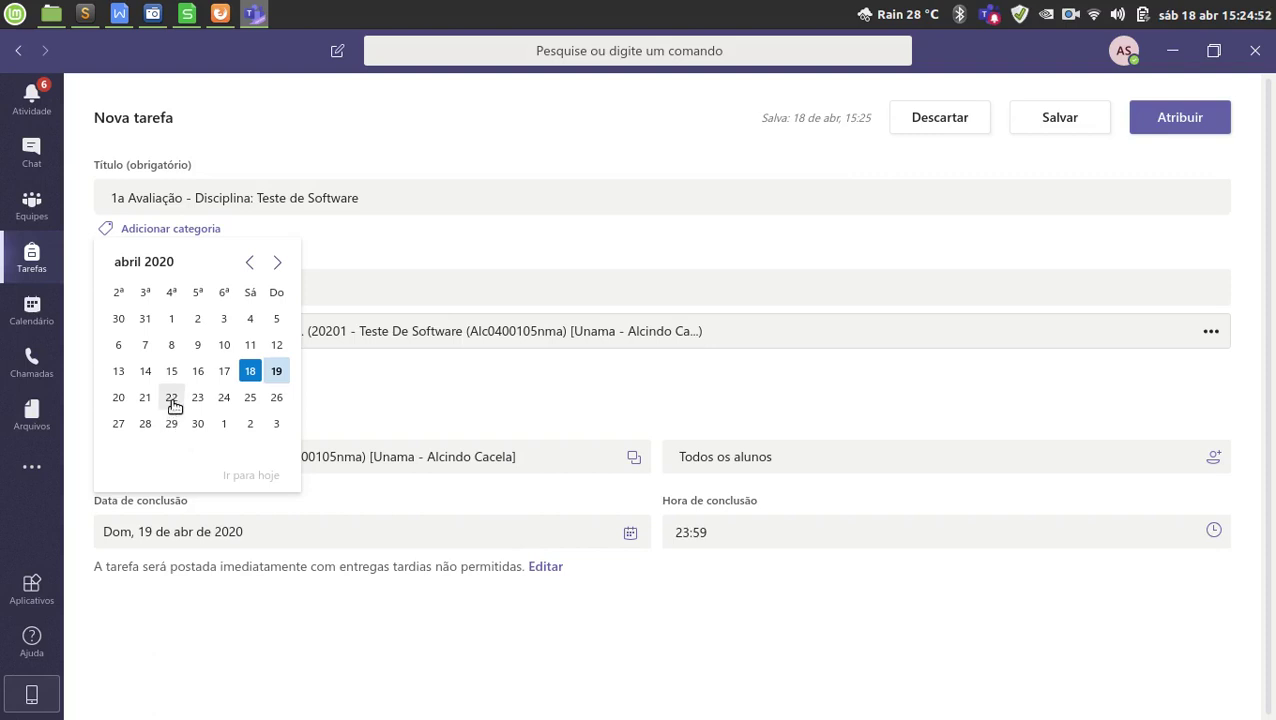
# Set the due date to the 22nd and the due time to 10:00.
pyautogui.click(172, 398)
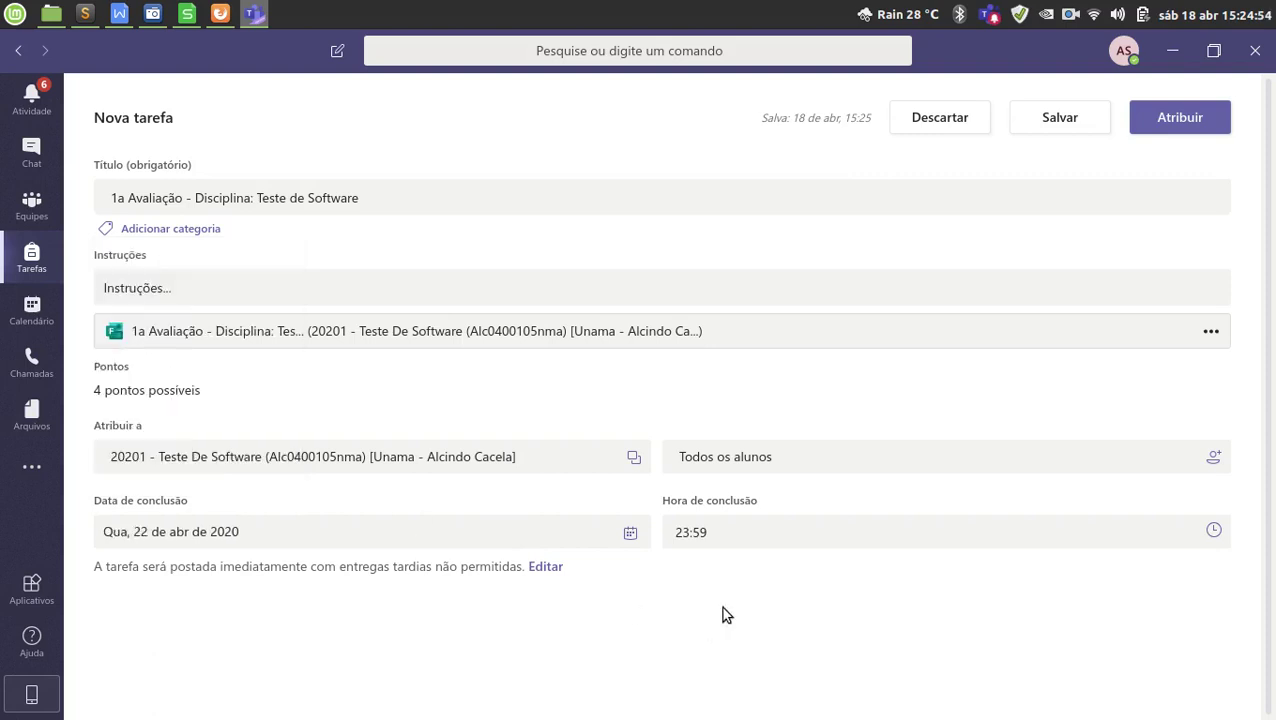
pyautogui.click(825, 531)
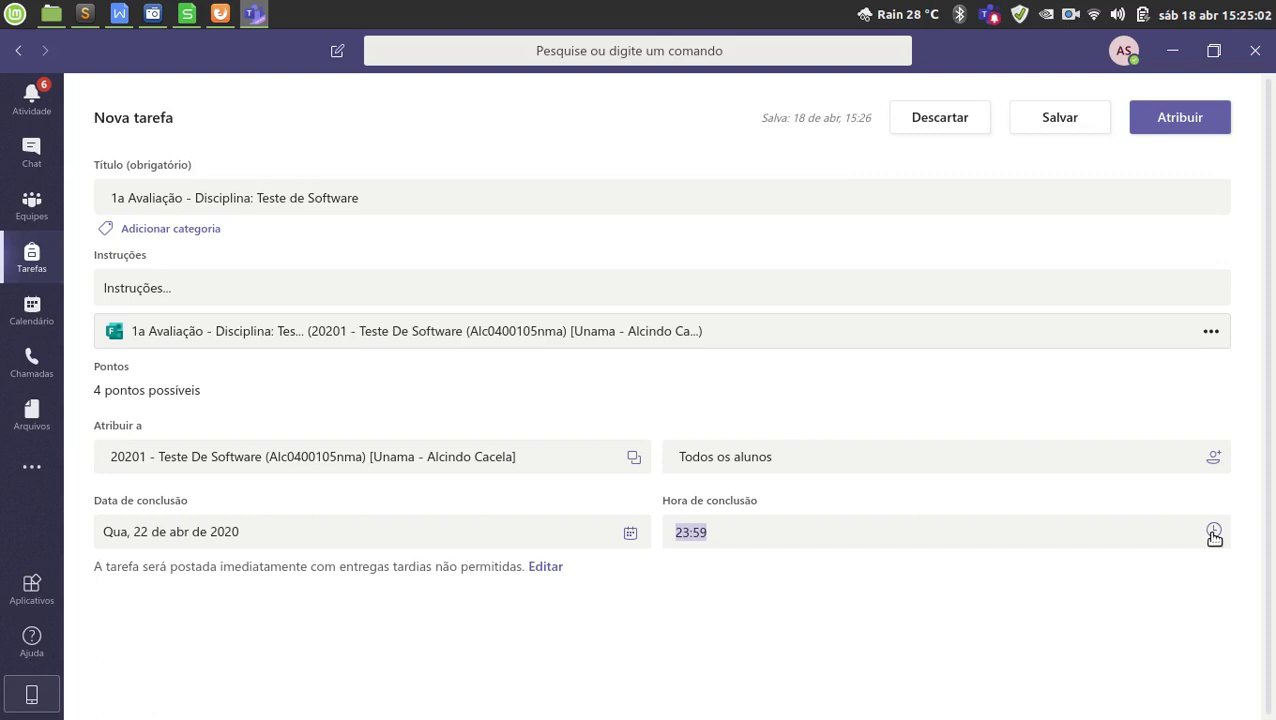
pyautogui.click(1214, 533)
pyautogui.scroll(2, 210, 352)
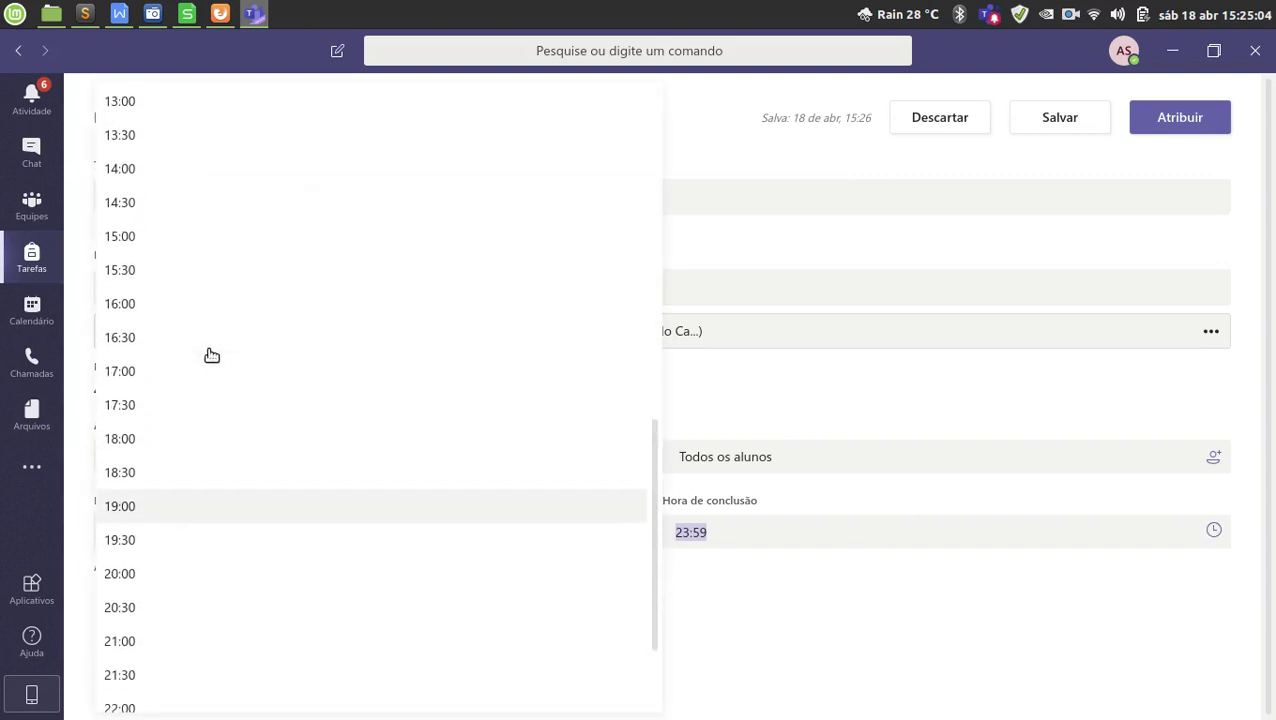
pyautogui.scroll(5, 212, 355)
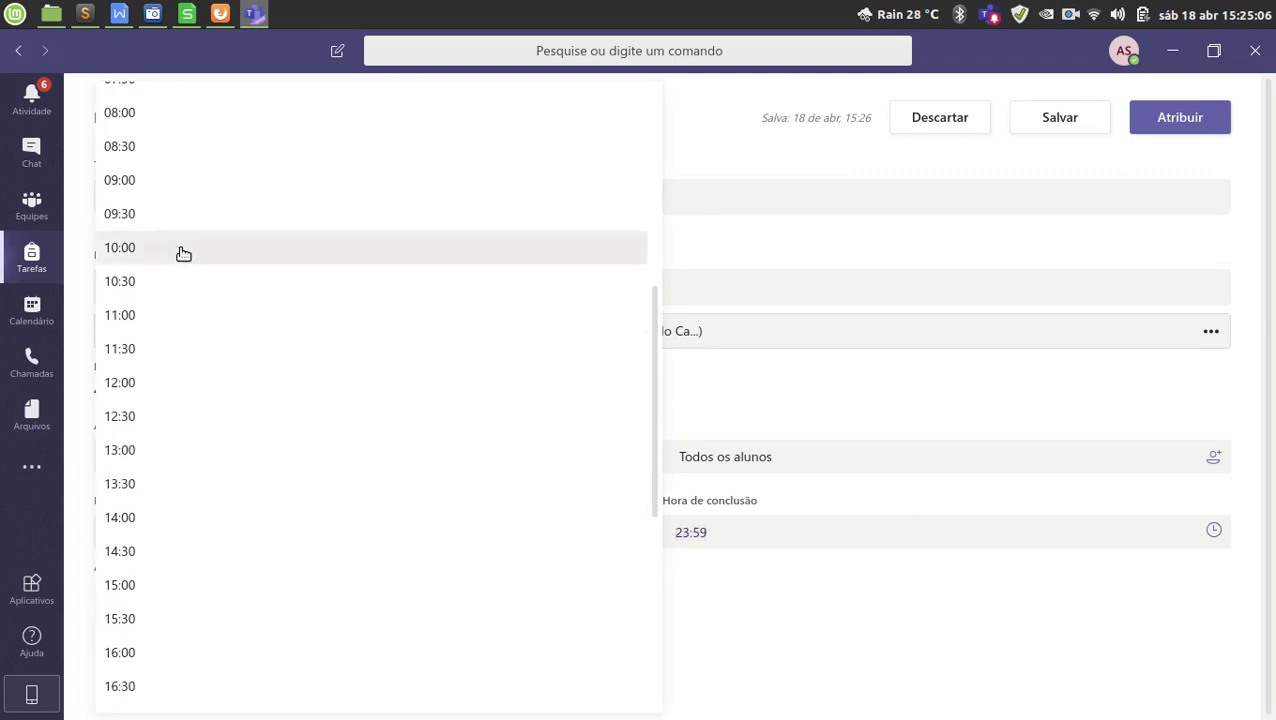
pyautogui.click(183, 250)
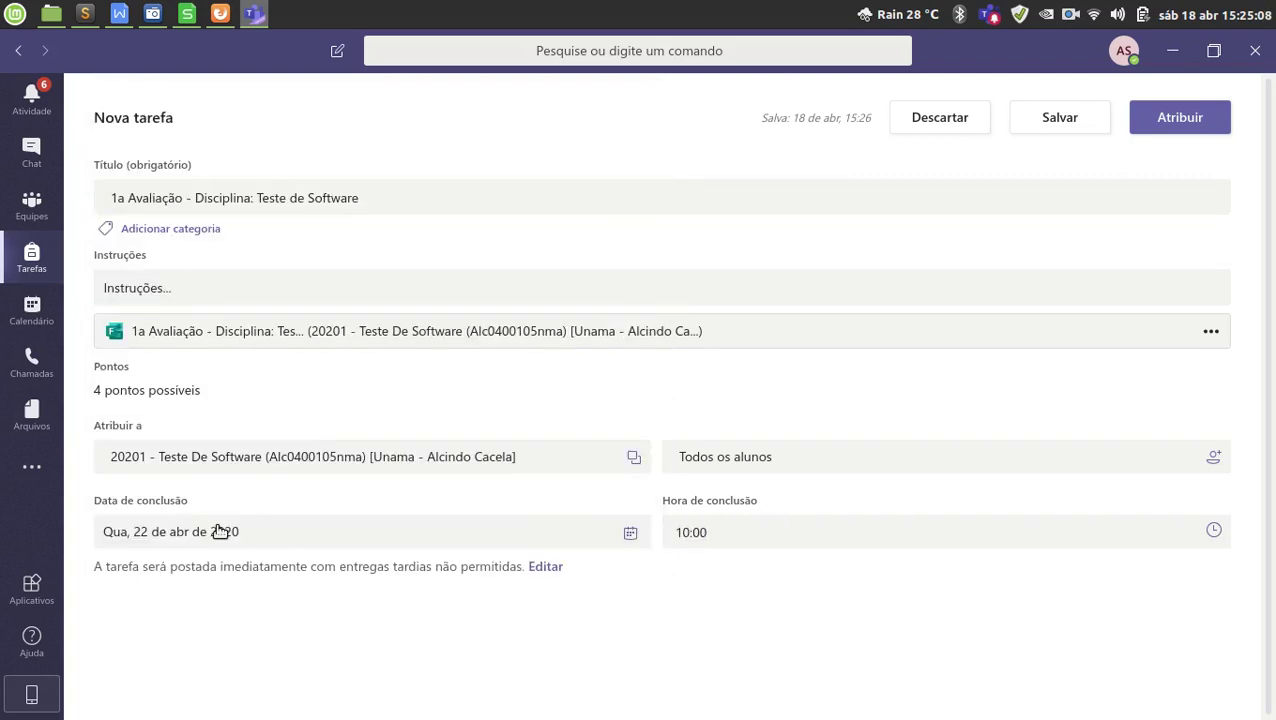
# Recheck the due date and time, keeping 22 April 2020 at 10:00.
pyautogui.click(219, 531)
pyautogui.click(462, 504)
pyautogui.click(745, 542)
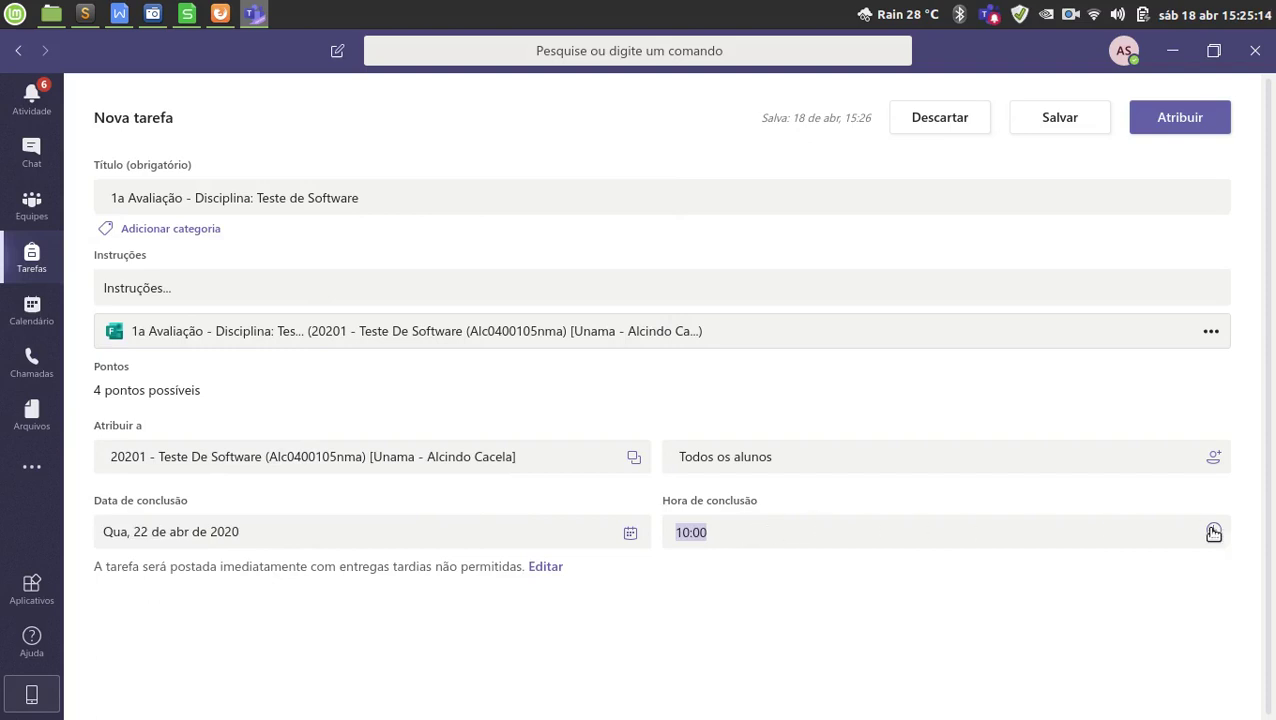
pyautogui.click(830, 537)
pyautogui.hotkey('shift', 'Home')
pyautogui.hotkey('shift', 'Right')
pyautogui.hotkey('shift', 'Right')
pyautogui.hotkey('shift', 'Right')
pyautogui.hotkey('shift', 'Right')
pyautogui.hotkey('shift', 'Right')
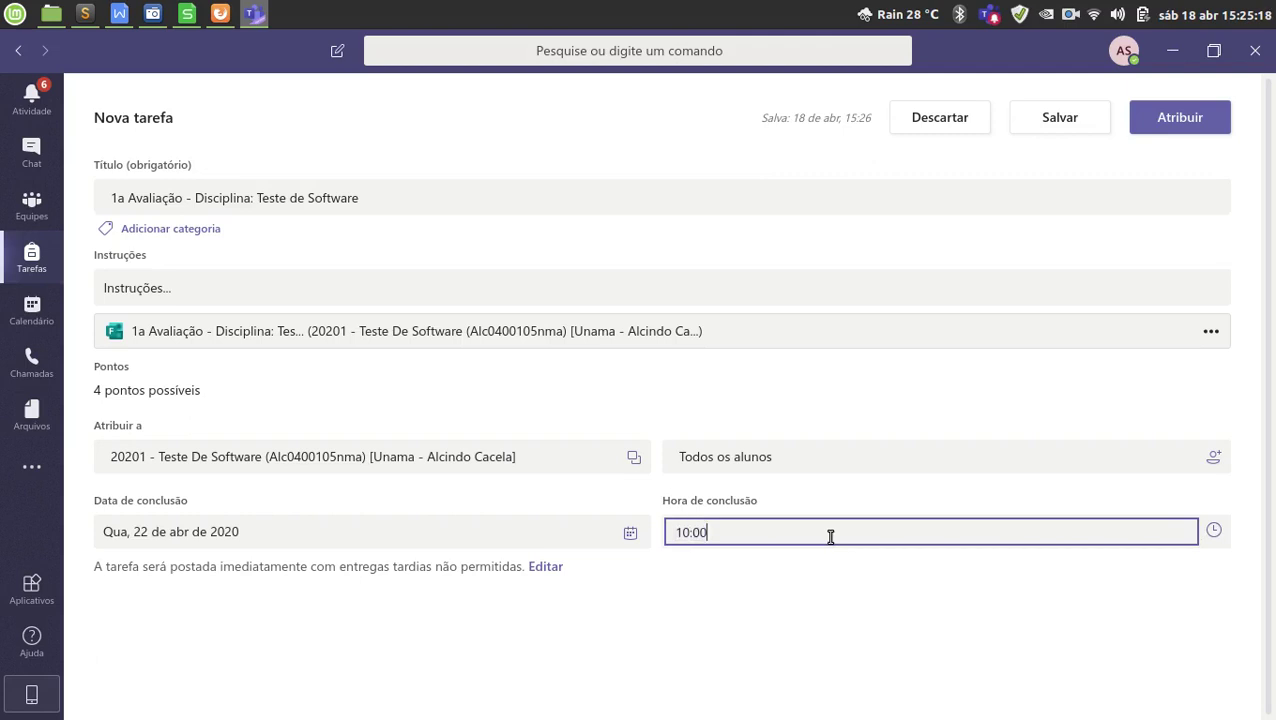
pyautogui.click(1212, 533)
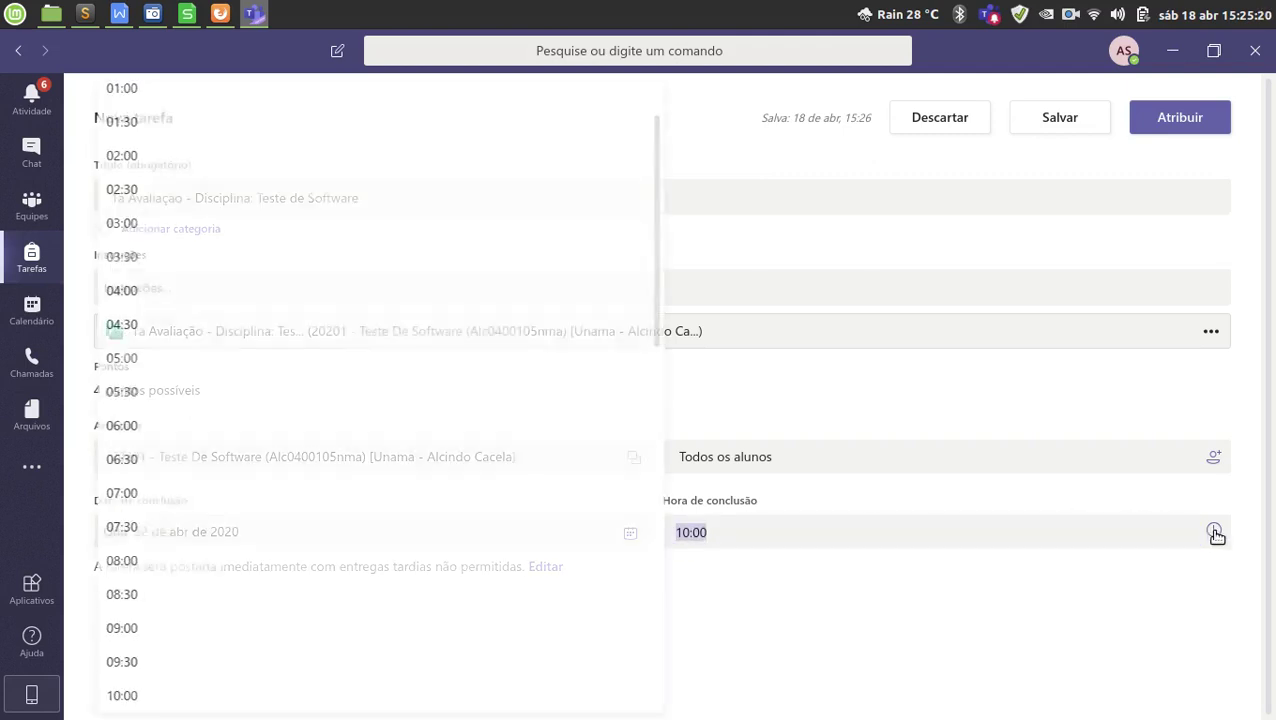
pyautogui.click(966, 605)
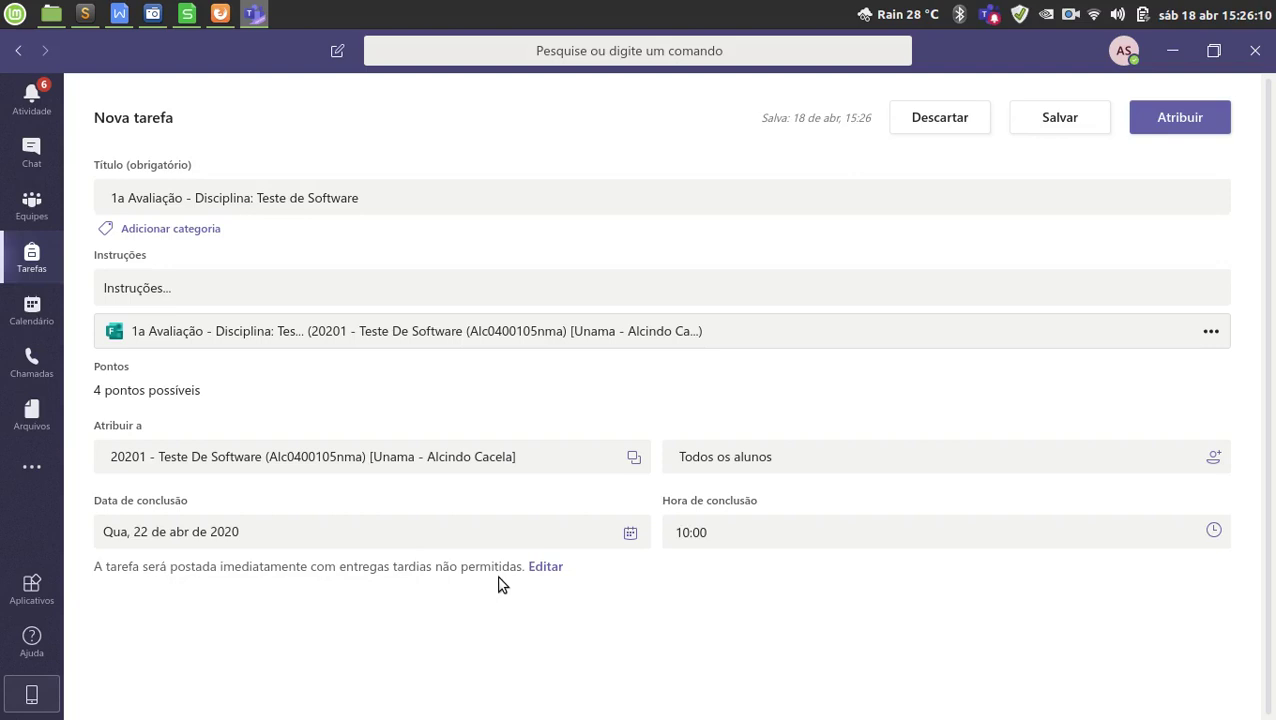
# Enable Agendar para atribuir no futuro with posting on the 22nd at 08:00.
pyautogui.click(548, 567)
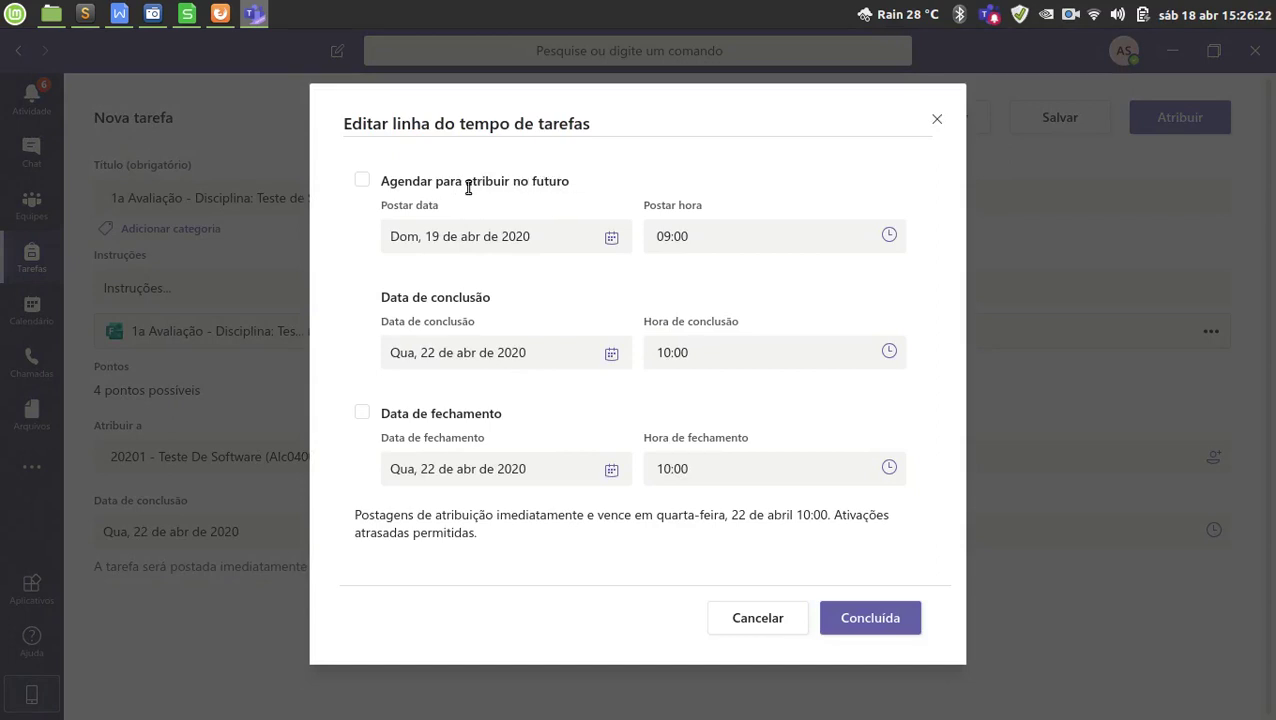
pyautogui.click(378, 180)
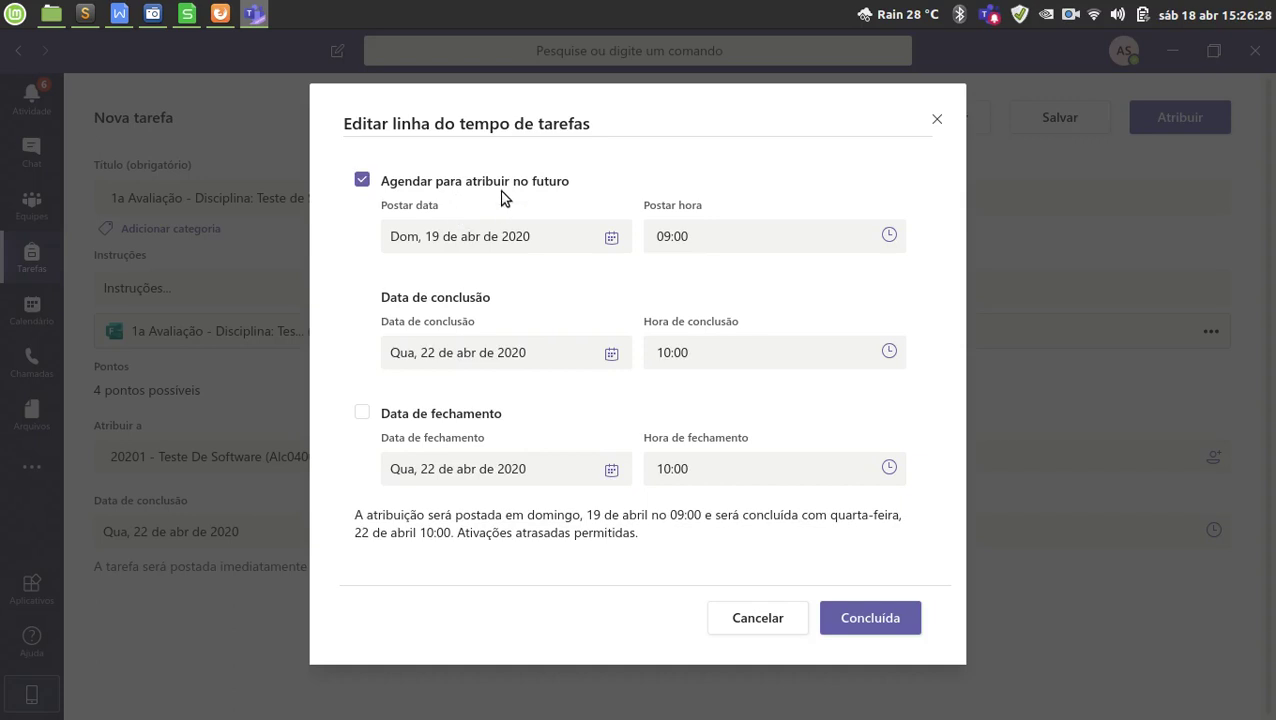
pyautogui.click(609, 244)
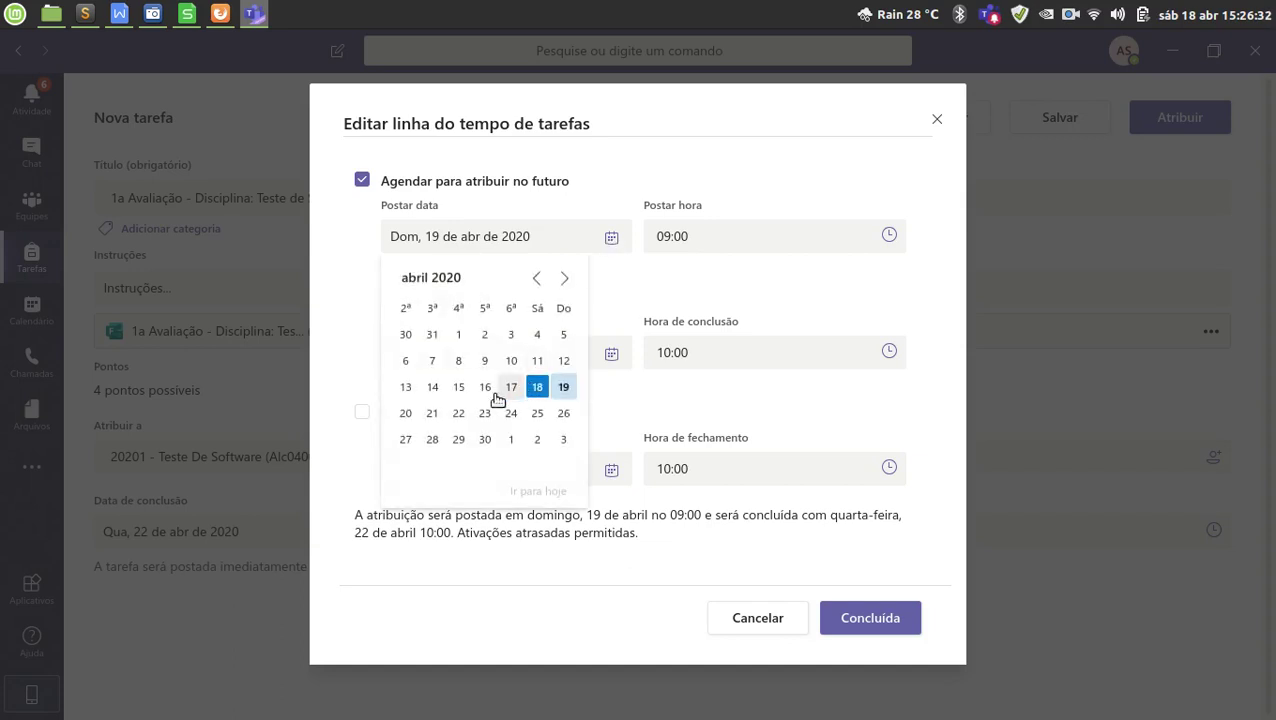
pyautogui.click(459, 413)
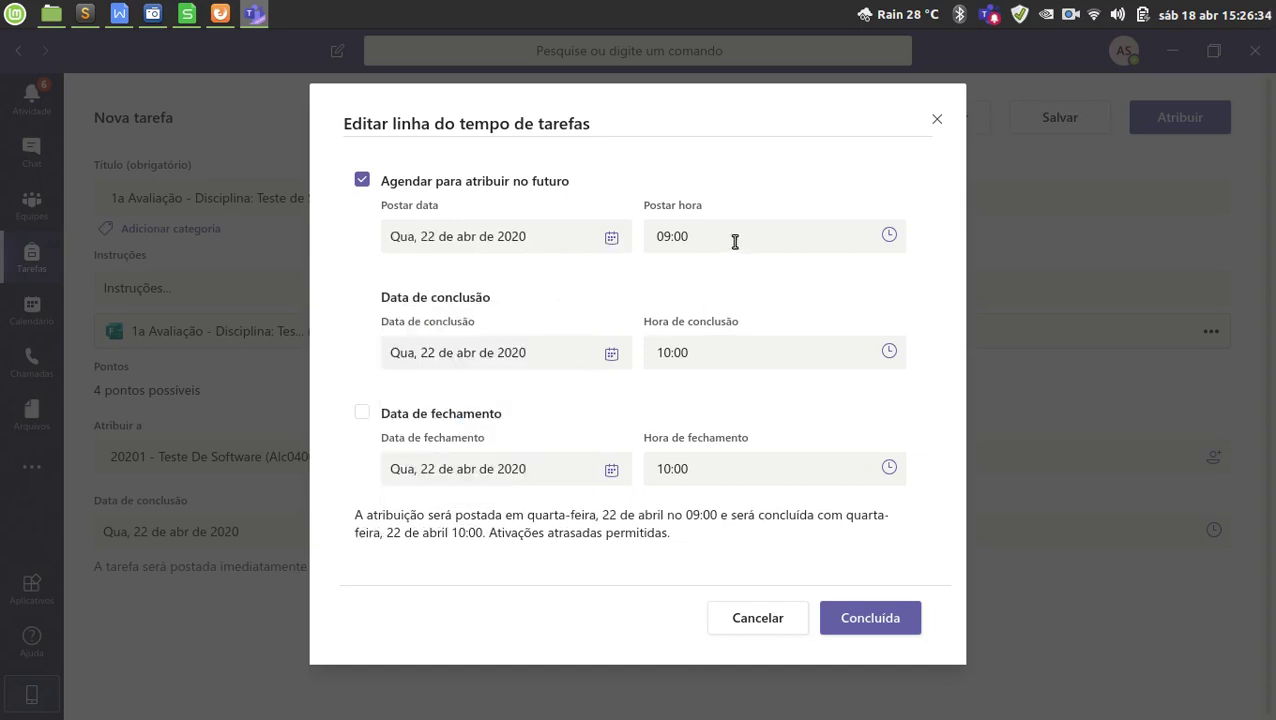
pyautogui.click(886, 236)
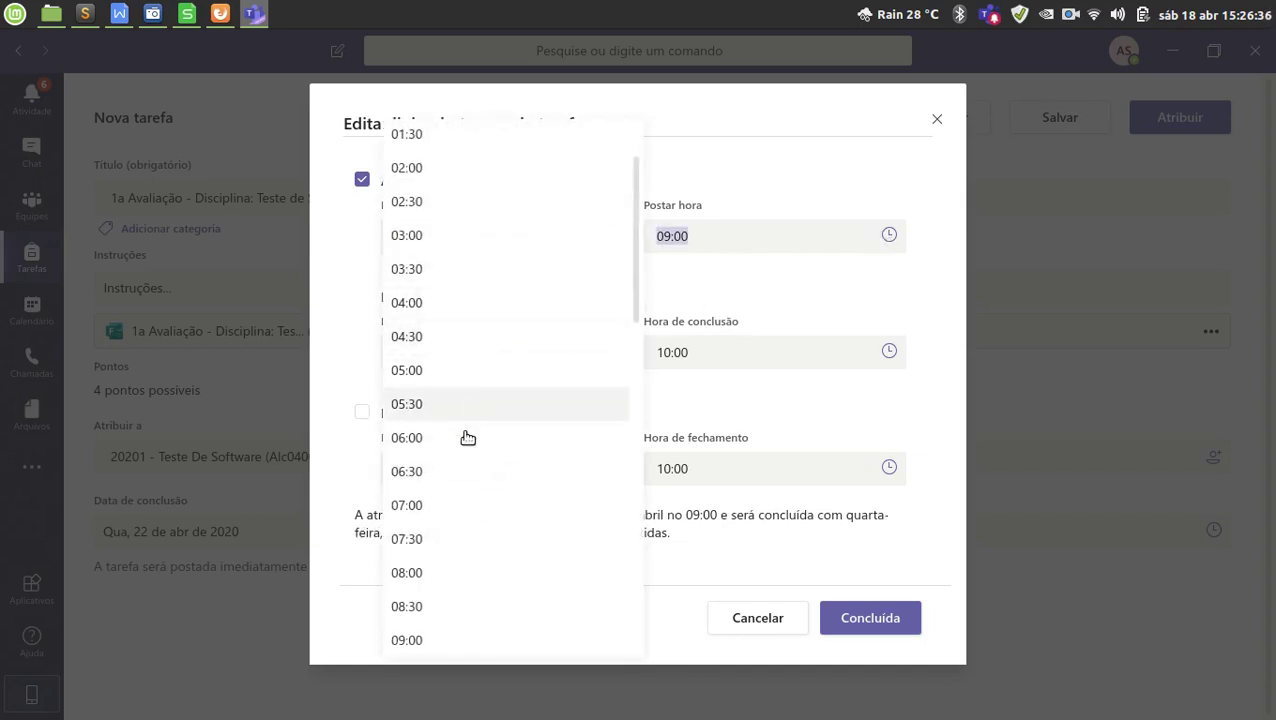
pyautogui.click(430, 575)
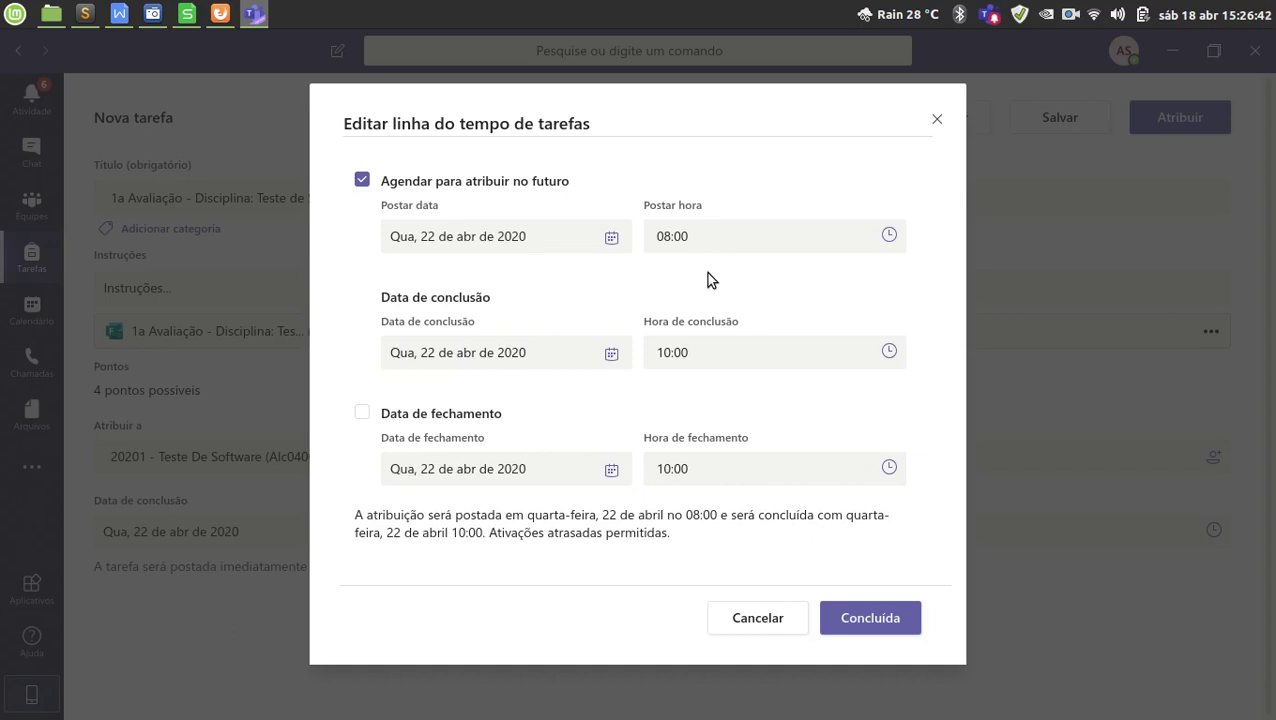
# Point out the 22 April 10:00 due date and time, then confirm with Concluída.
pyautogui.moveTo(422, 323); pyautogui.dragTo(447, 323)
pyautogui.moveTo(671, 323); pyautogui.dragTo(712, 323)
pyautogui.moveTo(422, 322); pyautogui.dragTo(464, 322)
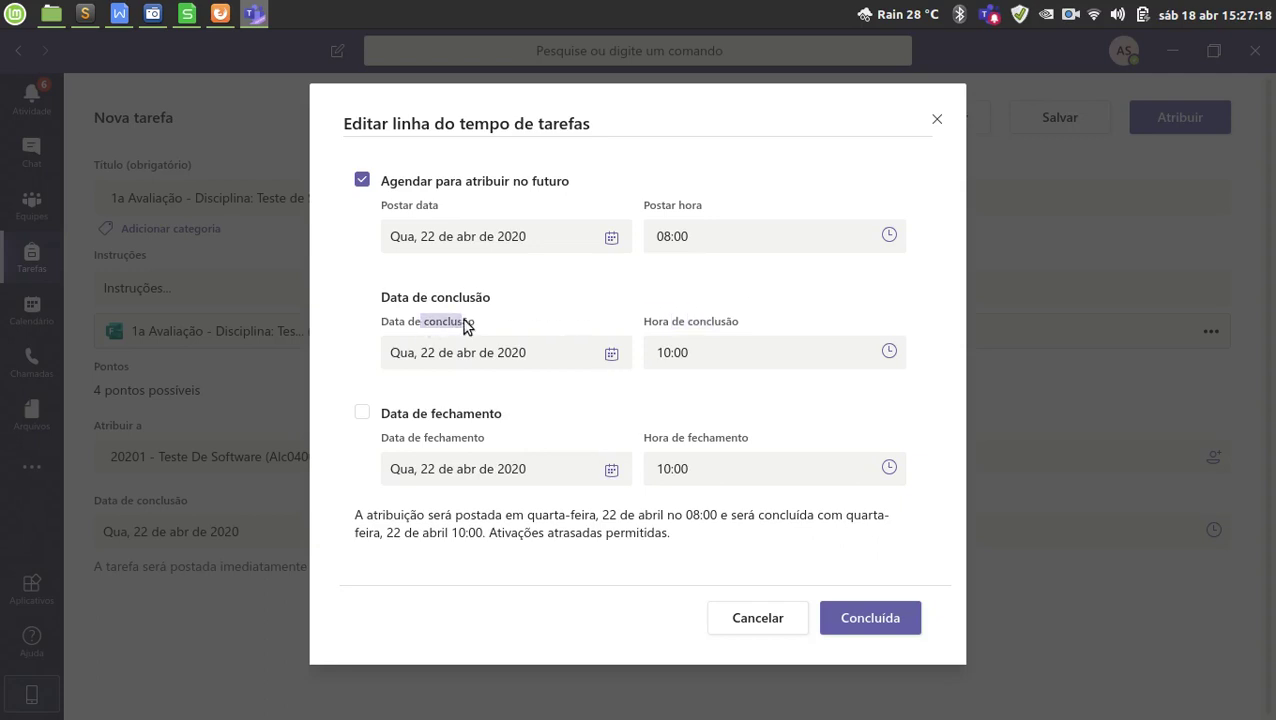
pyautogui.moveTo(671, 323); pyautogui.dragTo(693, 323)
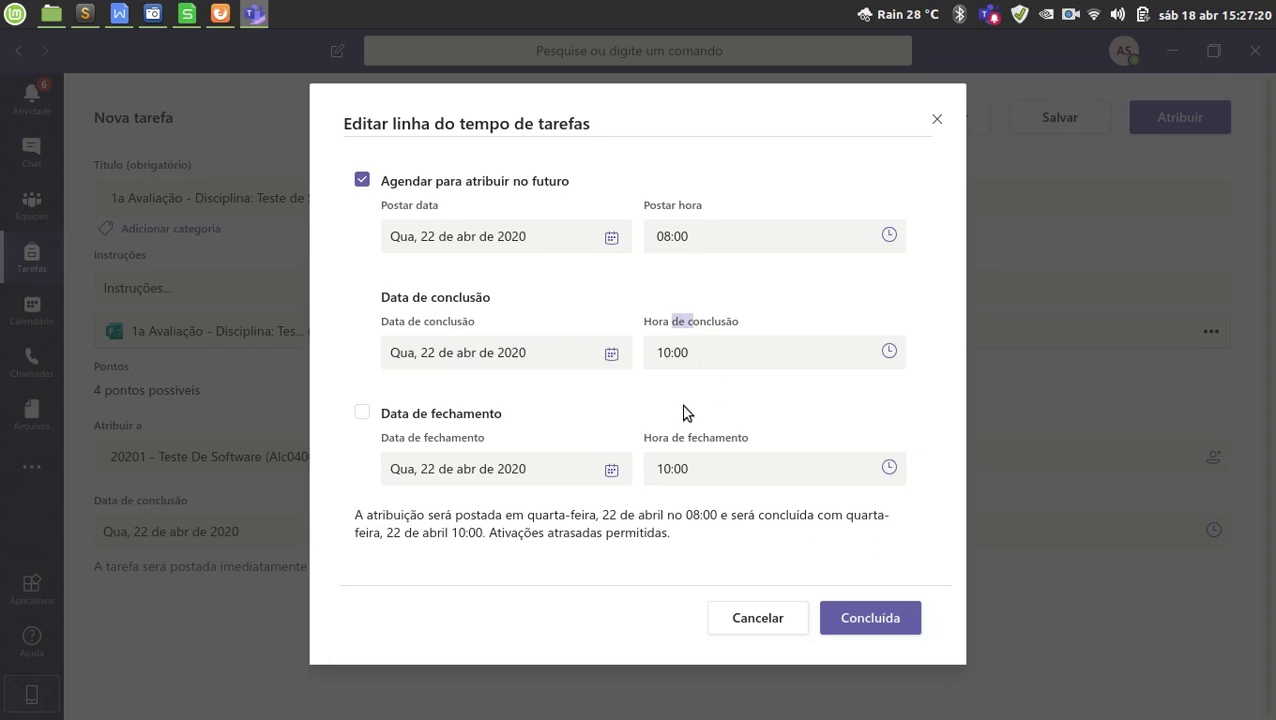
pyautogui.click(870, 620)
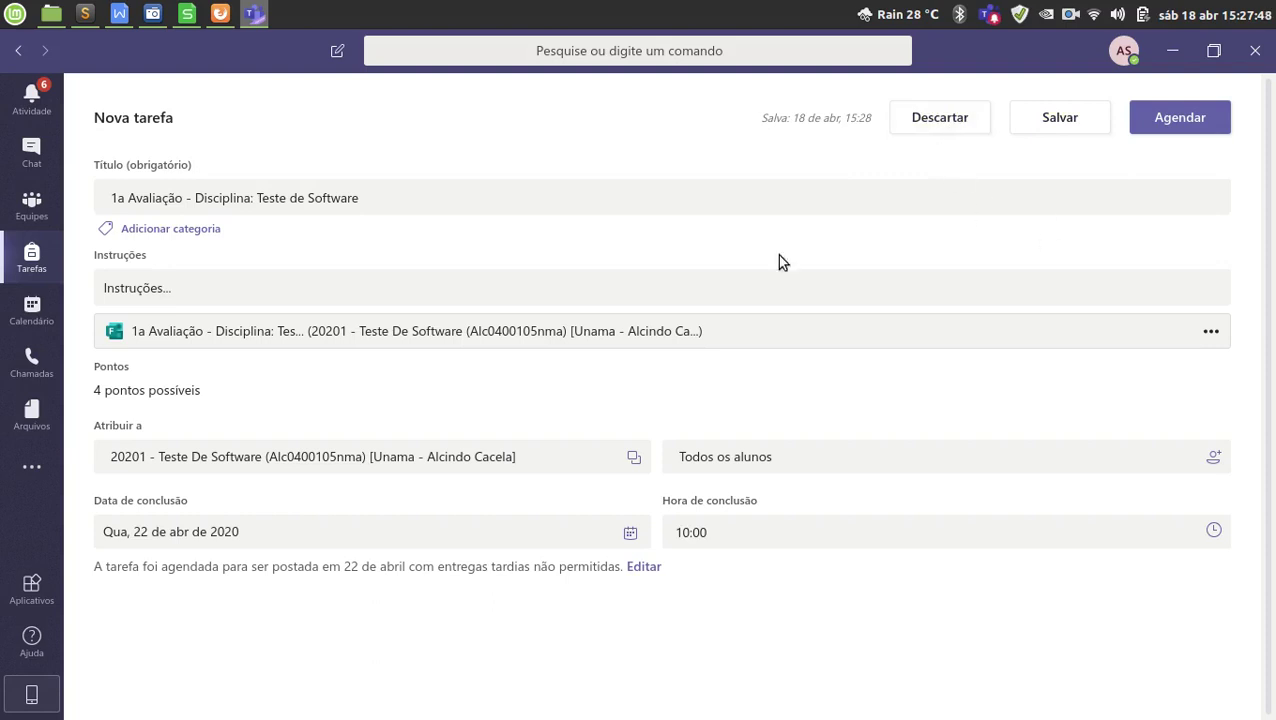
# Schedule the quiz with Agendar so it lists as Agendado, due 22 April 10:00.
pyautogui.click(1211, 123)
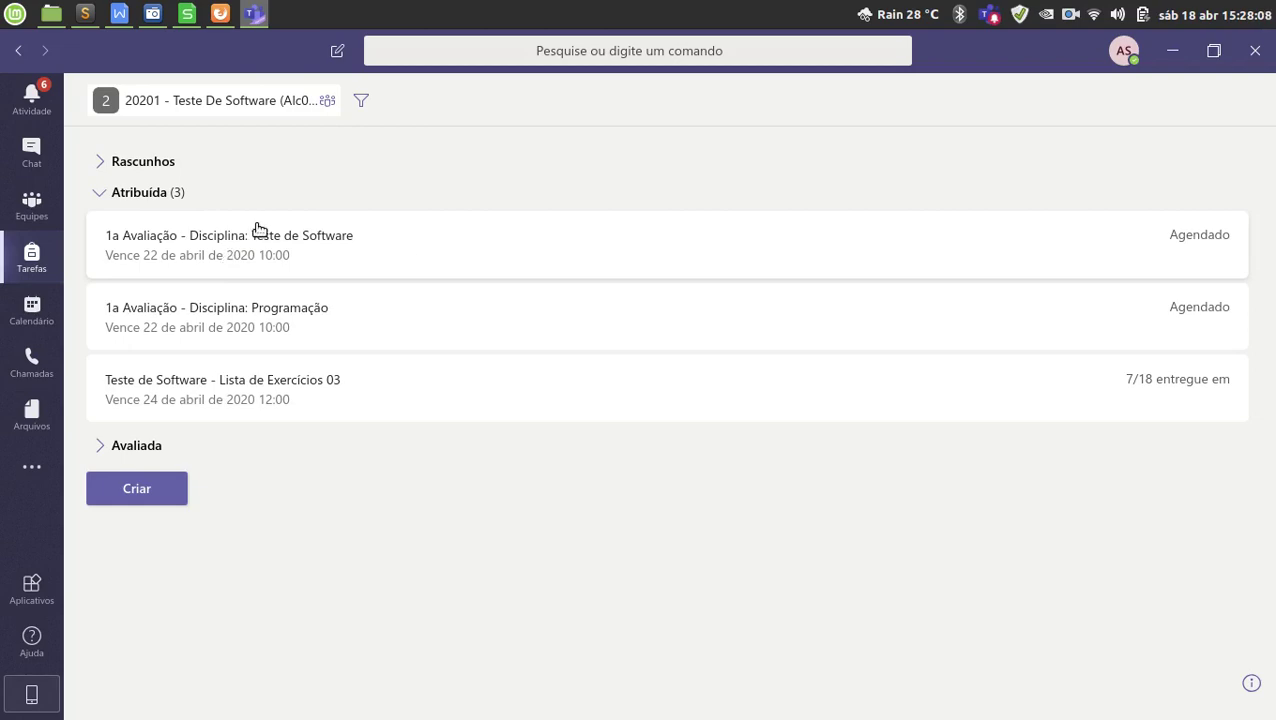
pyautogui.moveTo(919, 702)
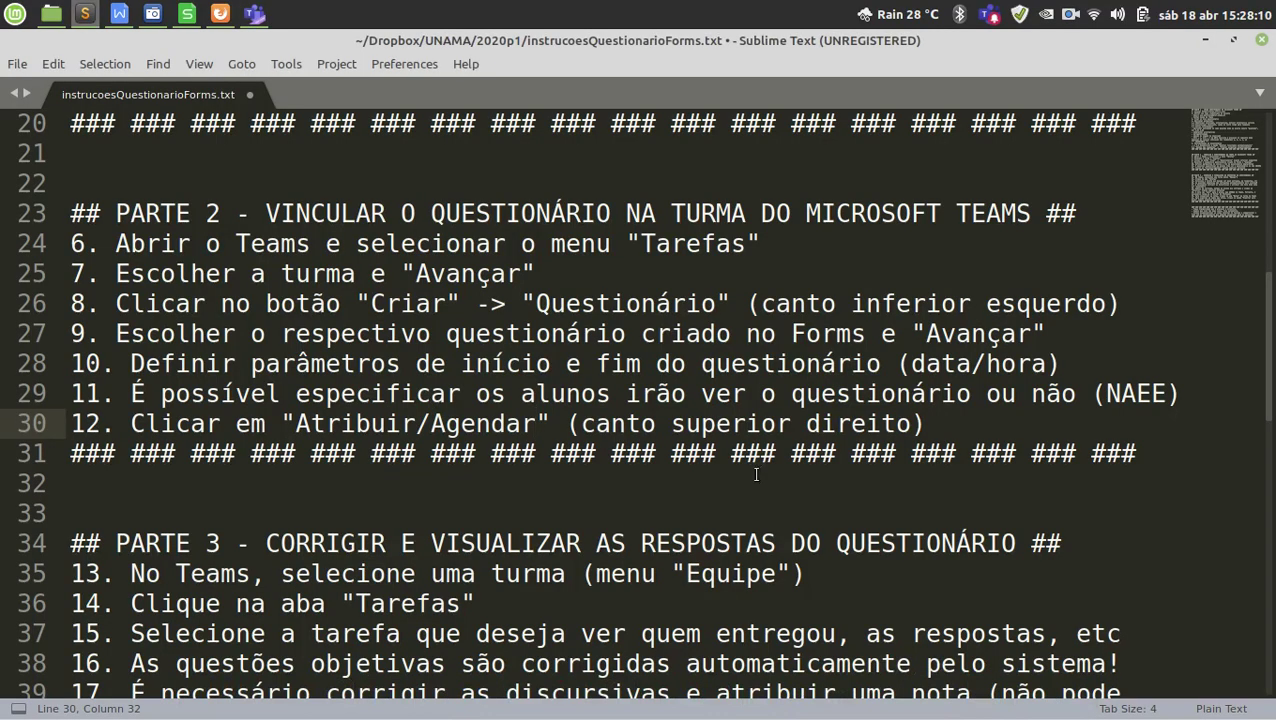
pyautogui.moveTo(850, 453); pyautogui.dragTo(130, 213)
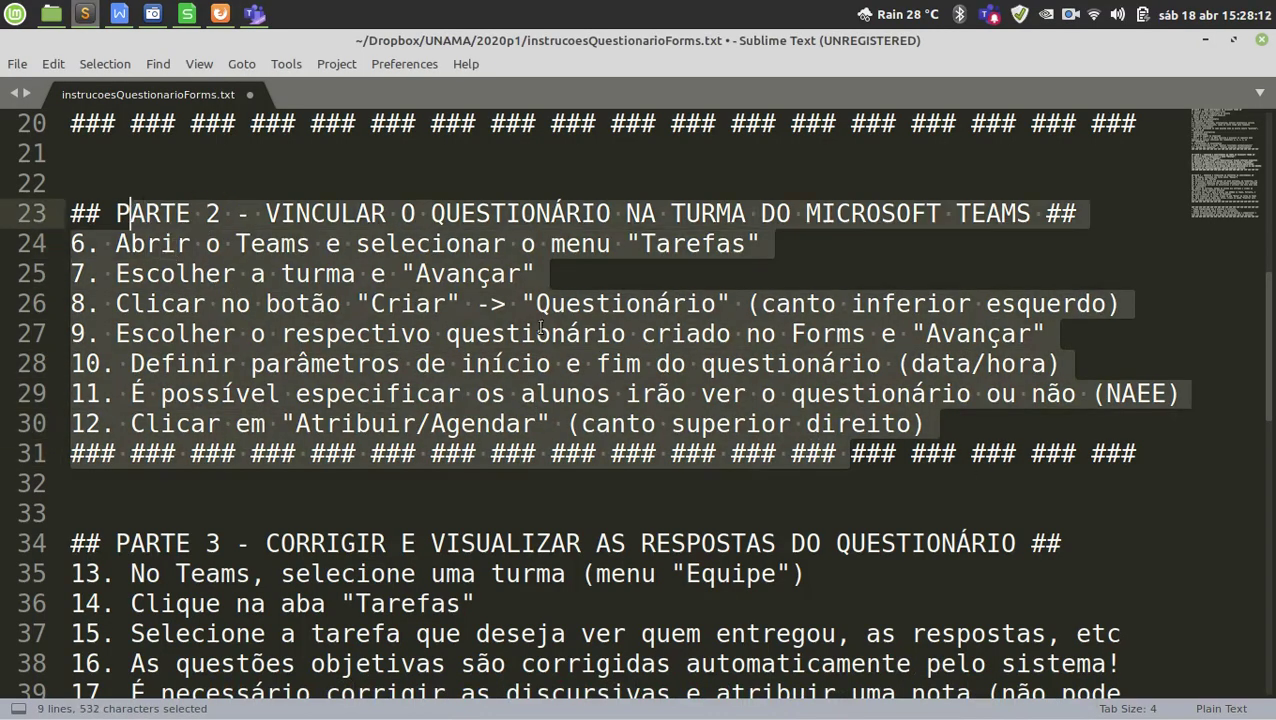
pyautogui.click(332, 213)
pyautogui.doubleClick(332, 213)
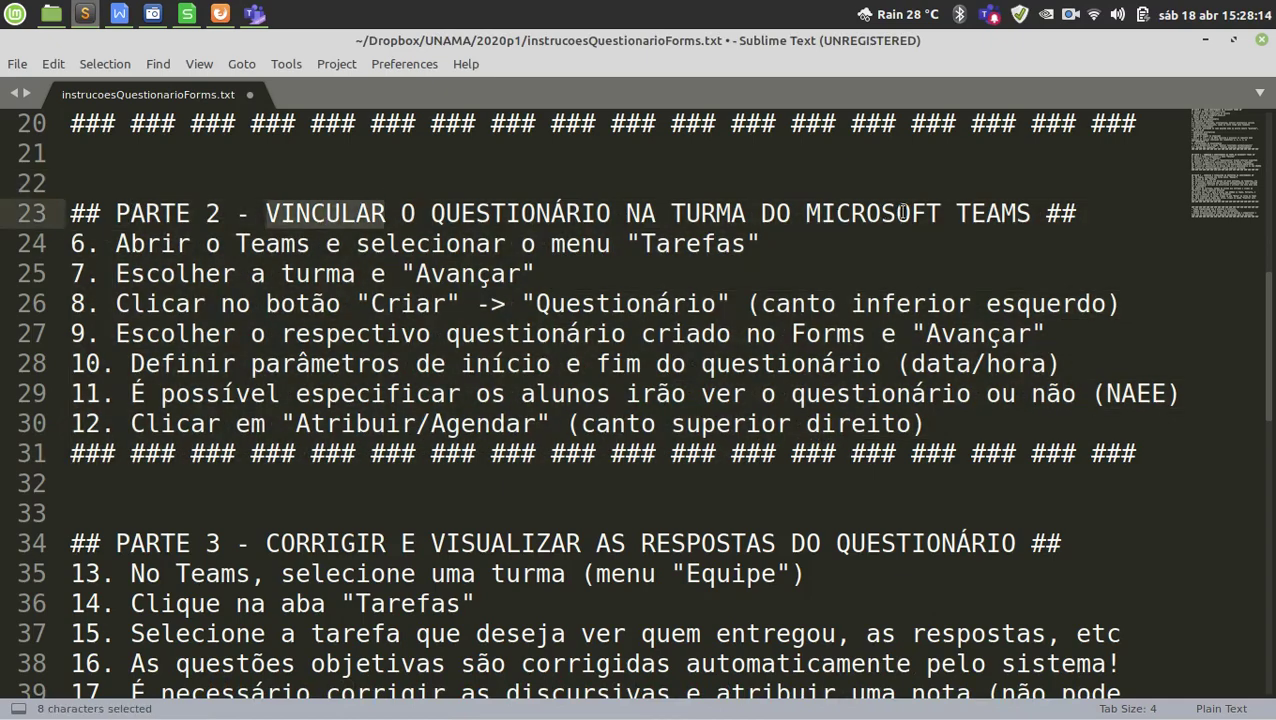
pyautogui.doubleClick(975, 213)
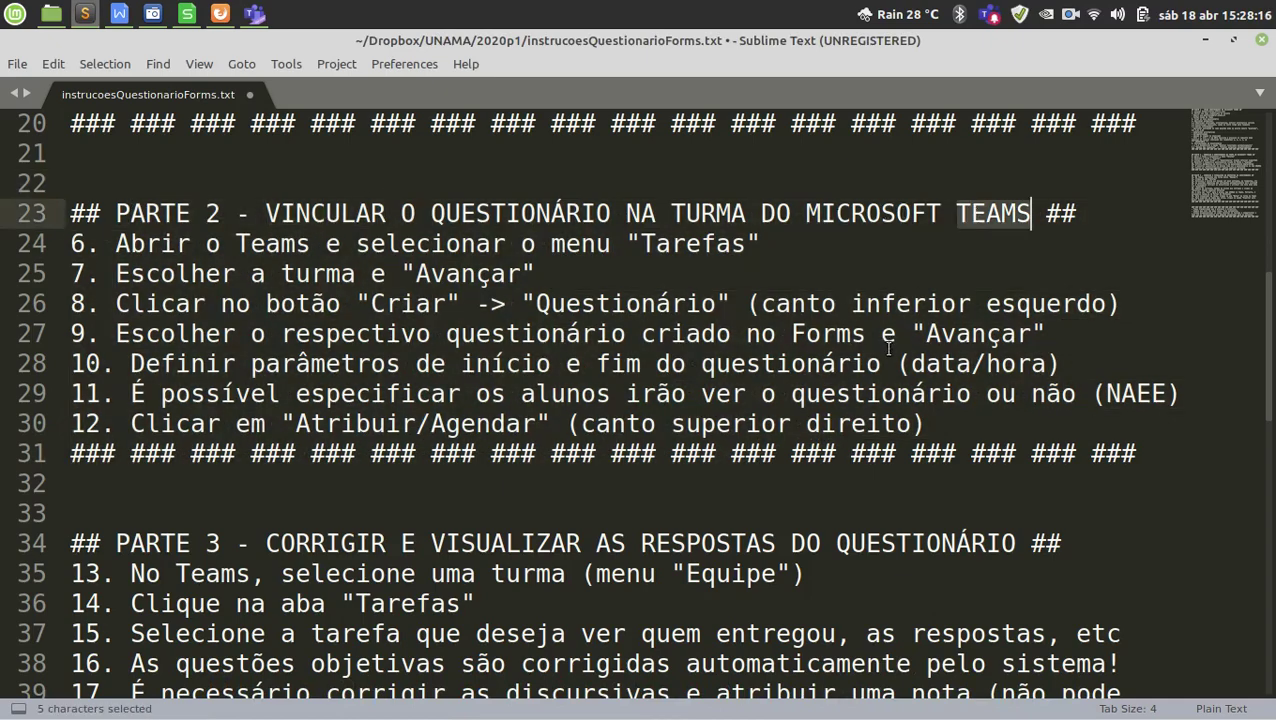
pyautogui.scroll(-3, 914, 362)
pyautogui.scroll(-1, 916, 364)
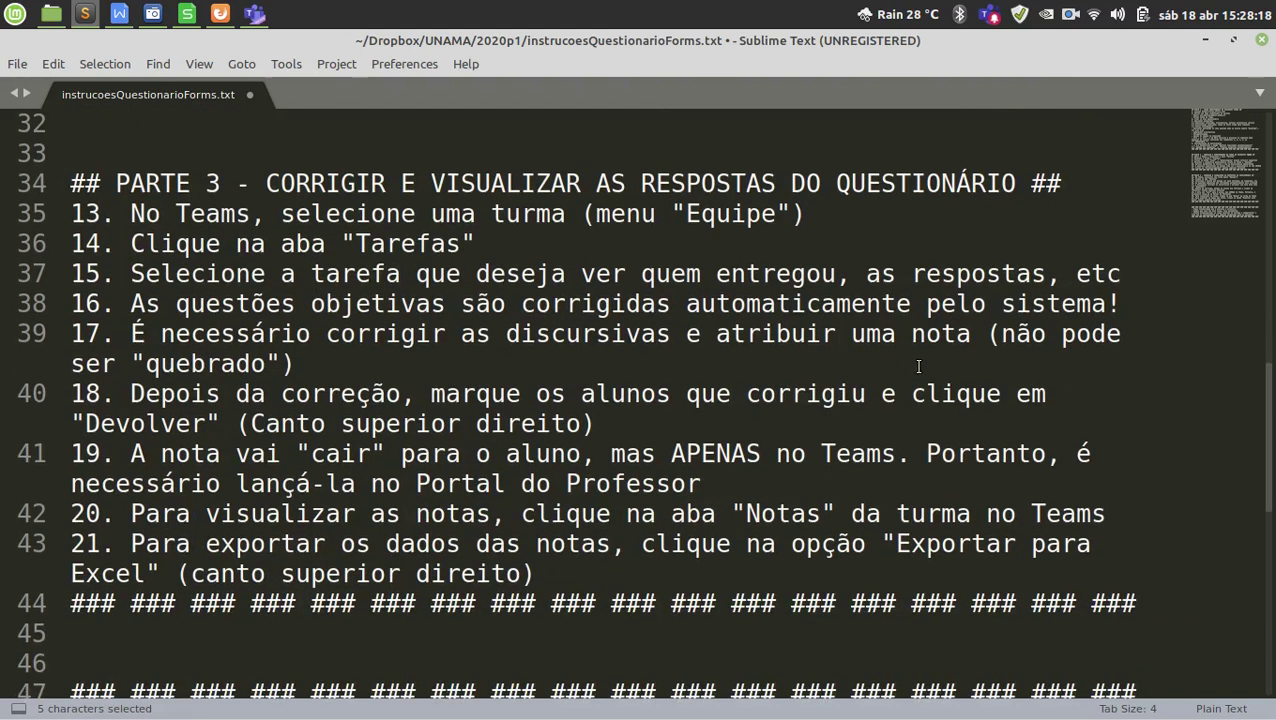
pyautogui.moveTo(326, 187); pyautogui.dragTo(536, 186)
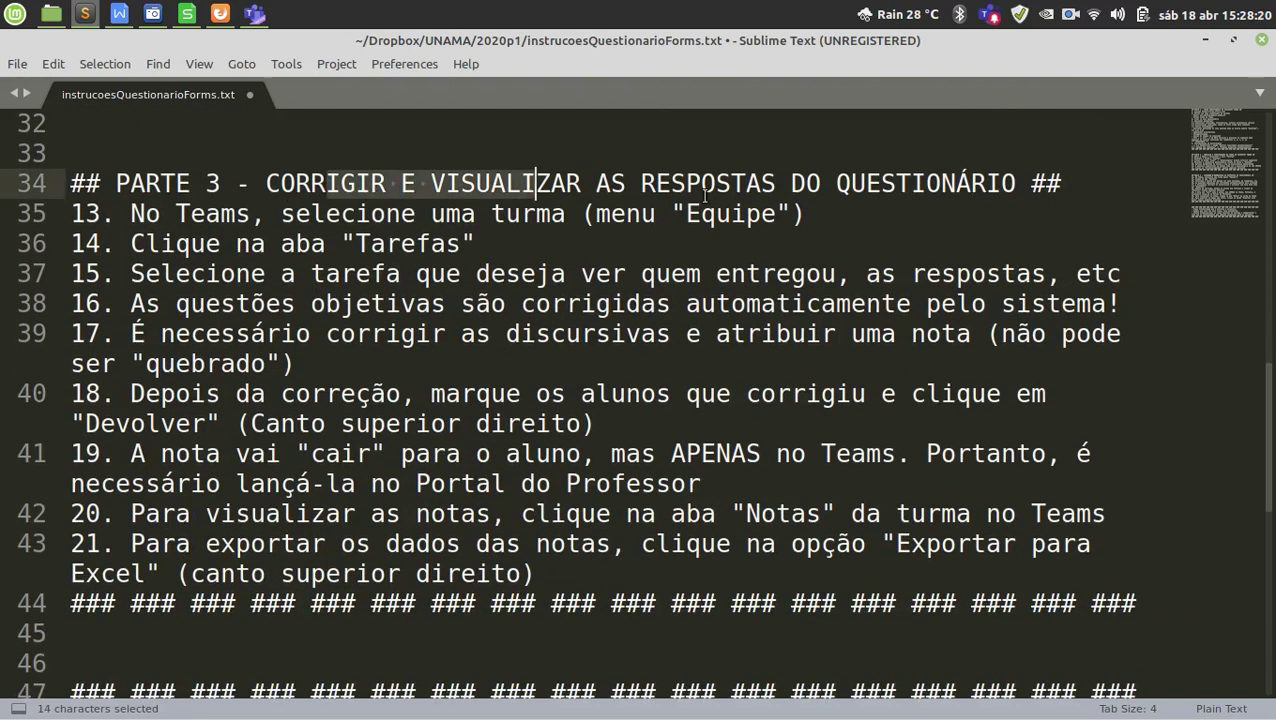
pyautogui.moveTo(761, 184); pyautogui.dragTo(895, 184)
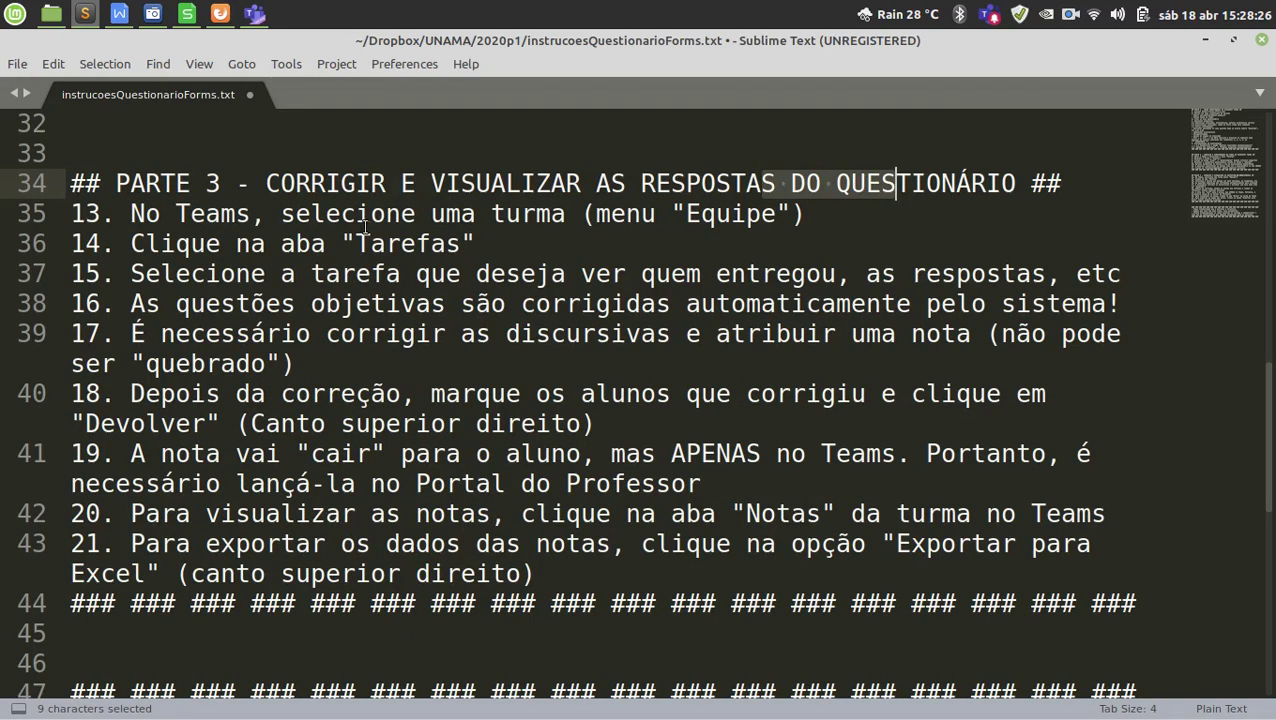
pyautogui.moveTo(386, 213); pyautogui.dragTo(505, 213)
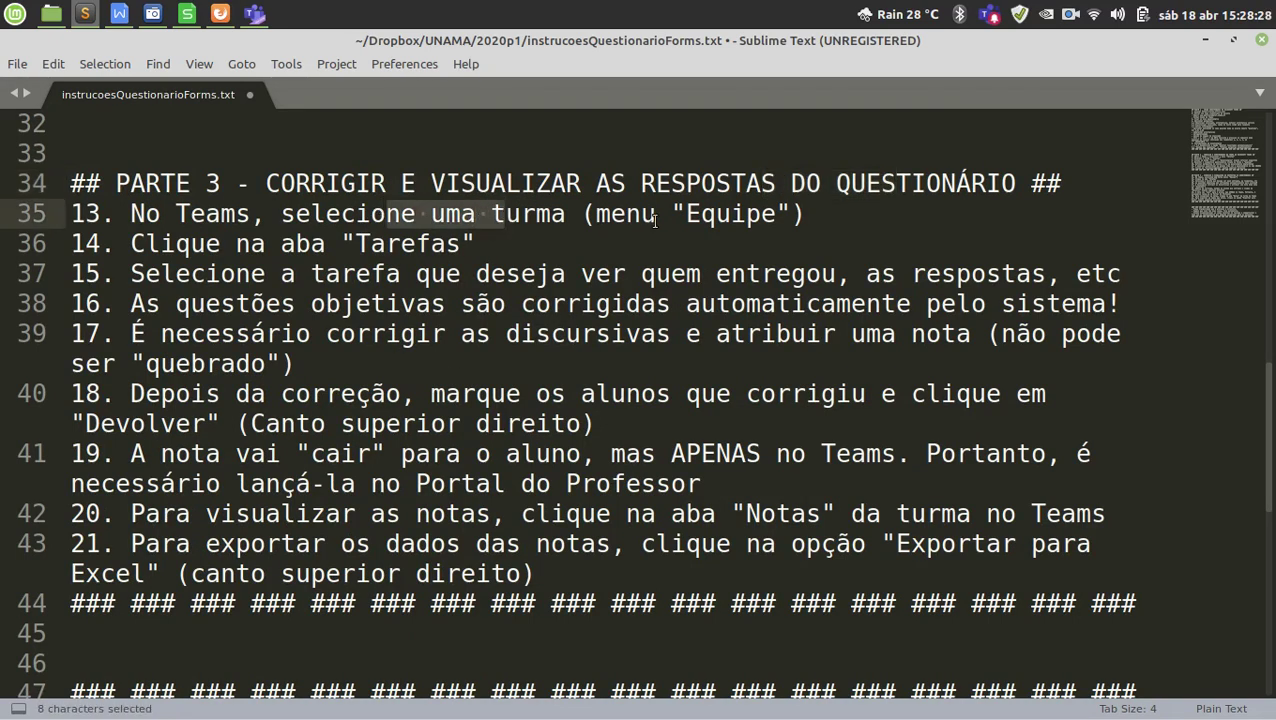
pyautogui.doubleClick(713, 215)
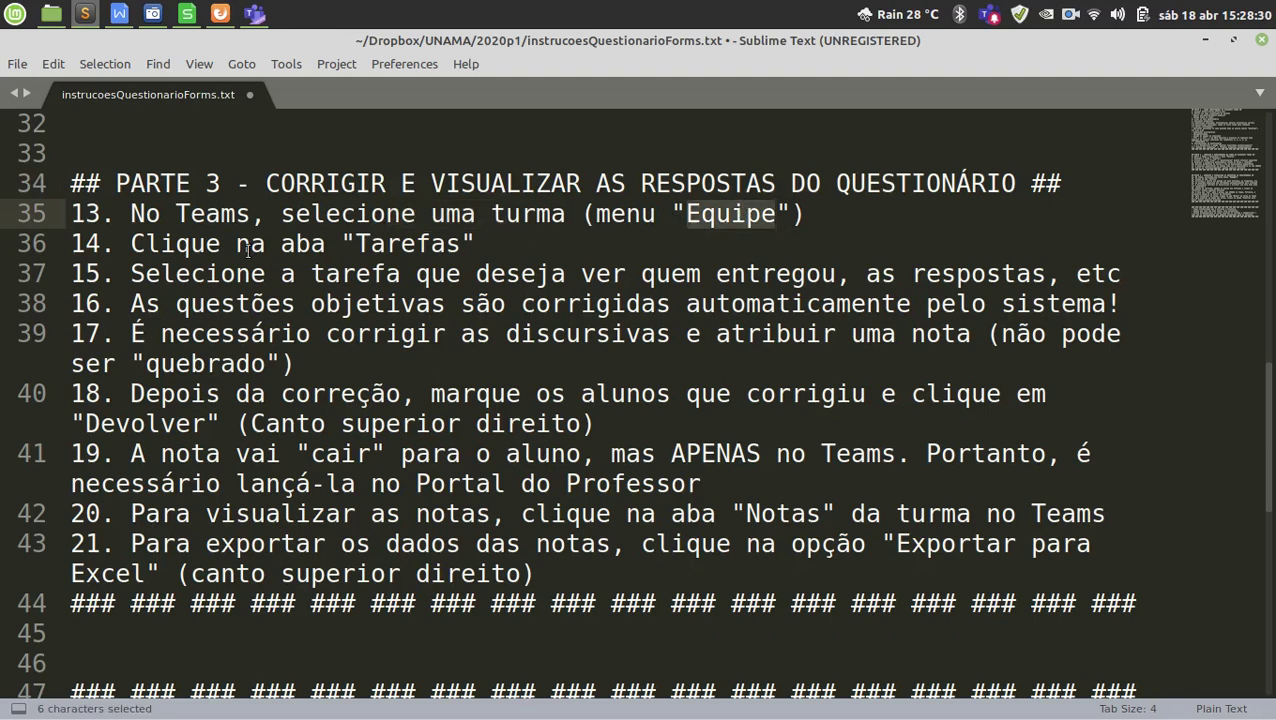
pyautogui.doubleClick(410, 244)
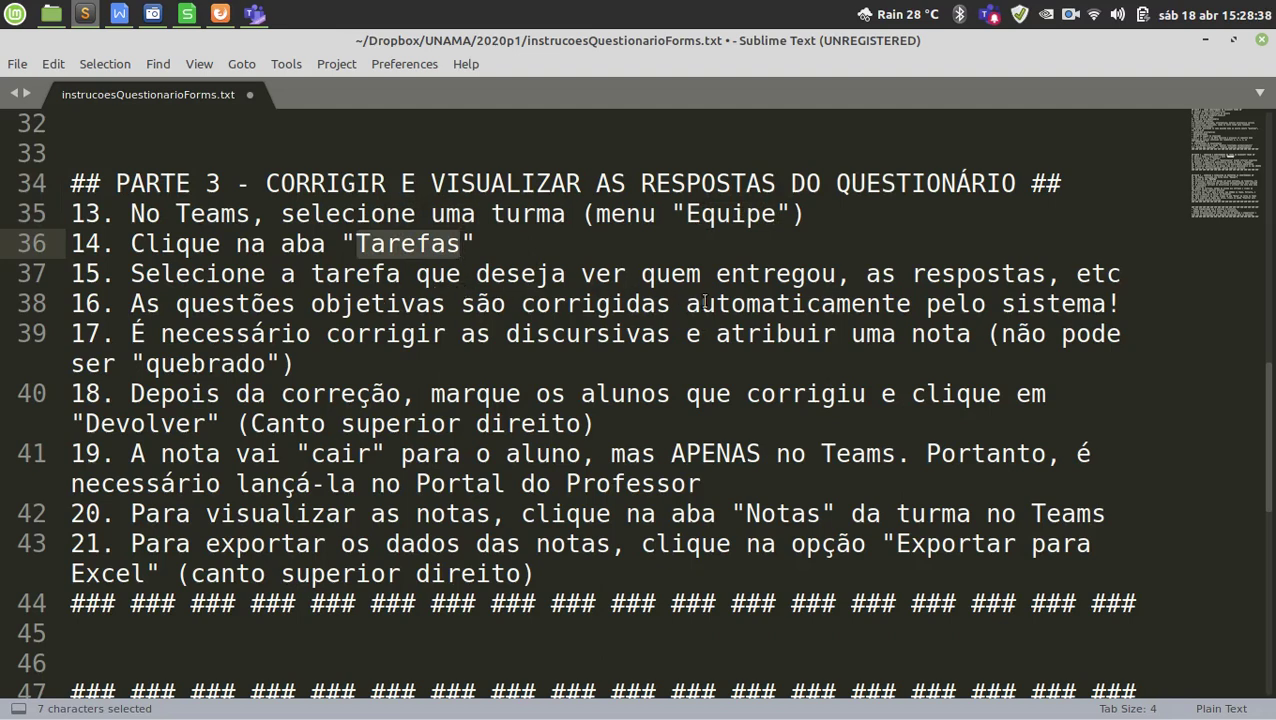
pyautogui.moveTo(671, 273); pyautogui.dragTo(987, 273)
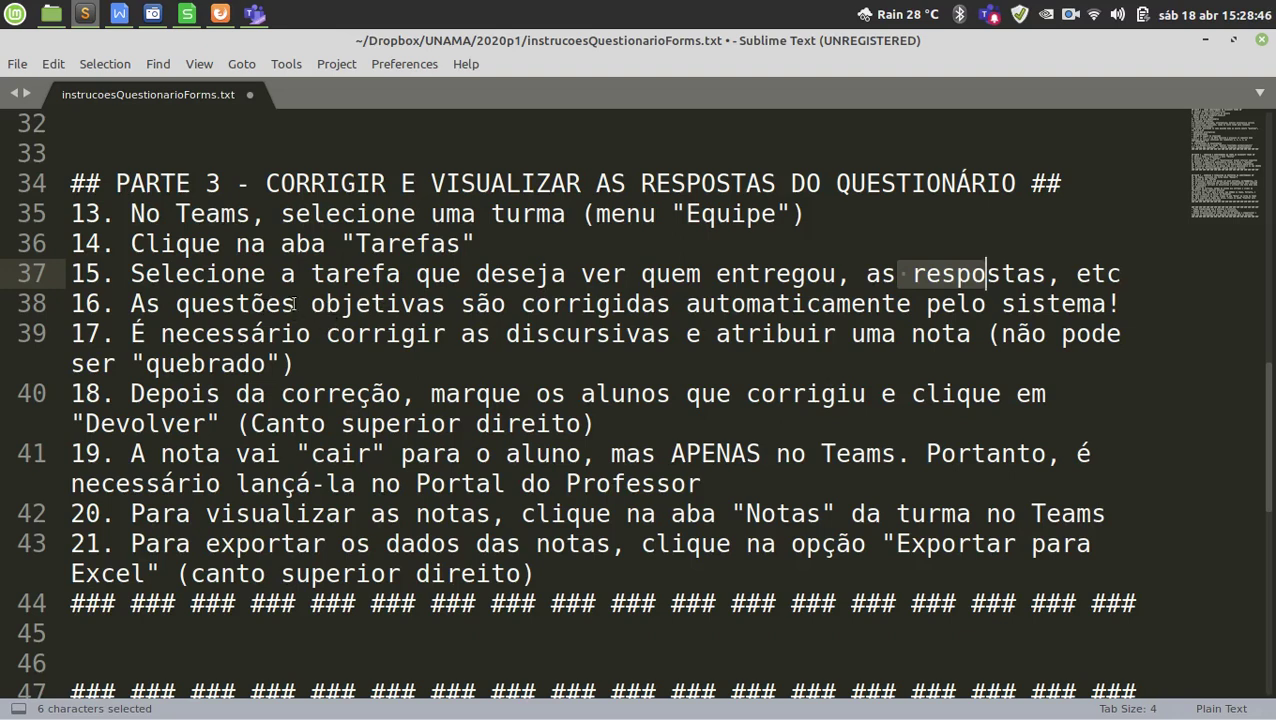
pyautogui.moveTo(688, 304); pyautogui.dragTo(912, 304)
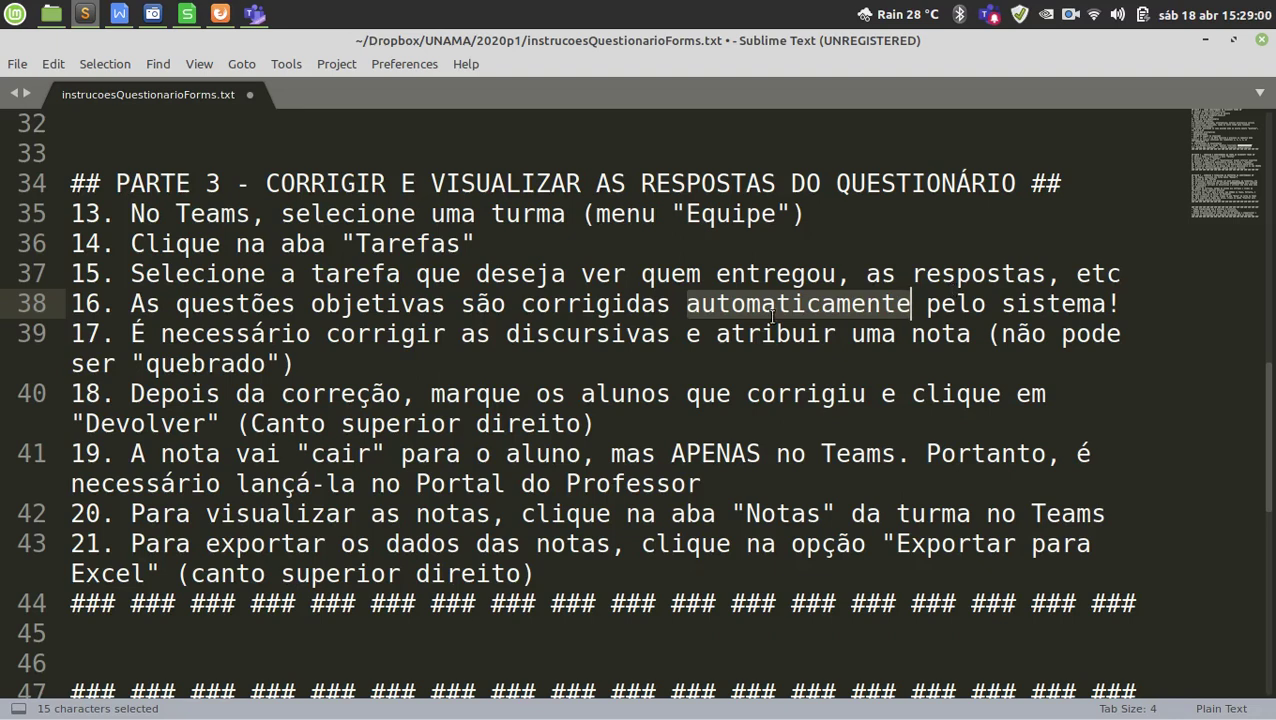
pyautogui.doubleClick(594, 333)
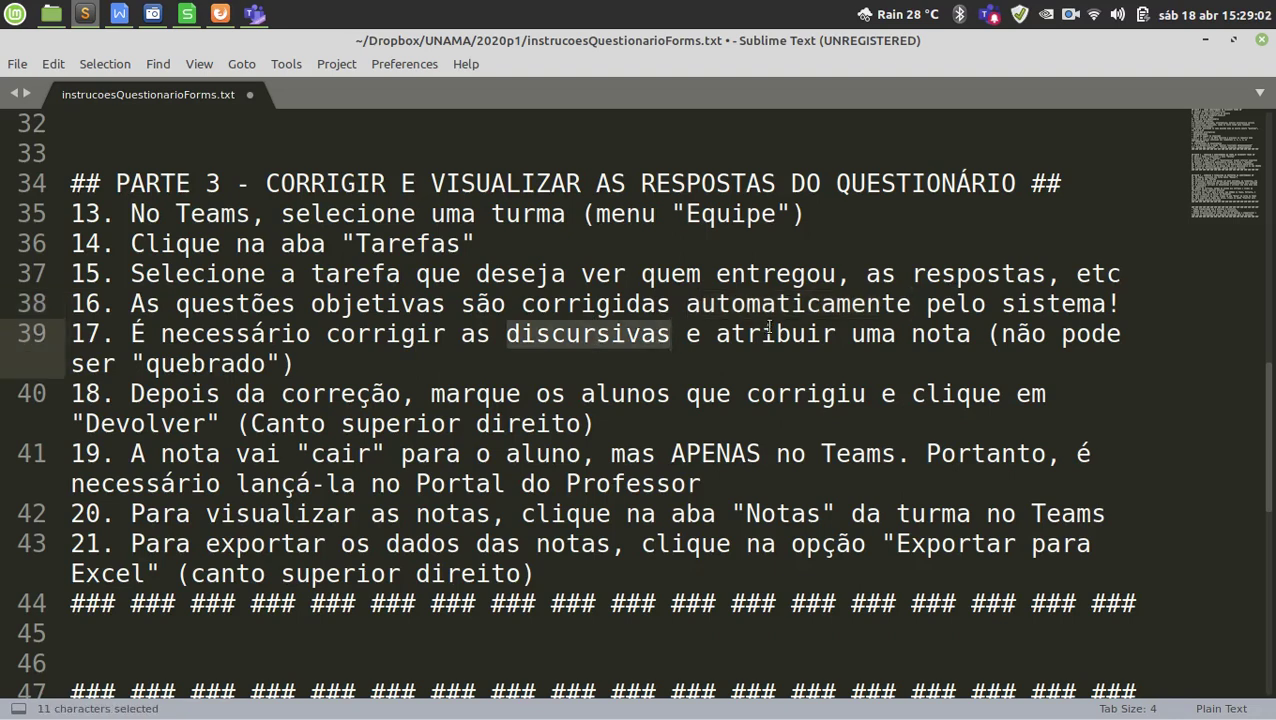
# Highlight key notes in steps 17–20: no fractional grades, Devolver, Portal do Professor.
pyautogui.scroll(-1, 770, 322)
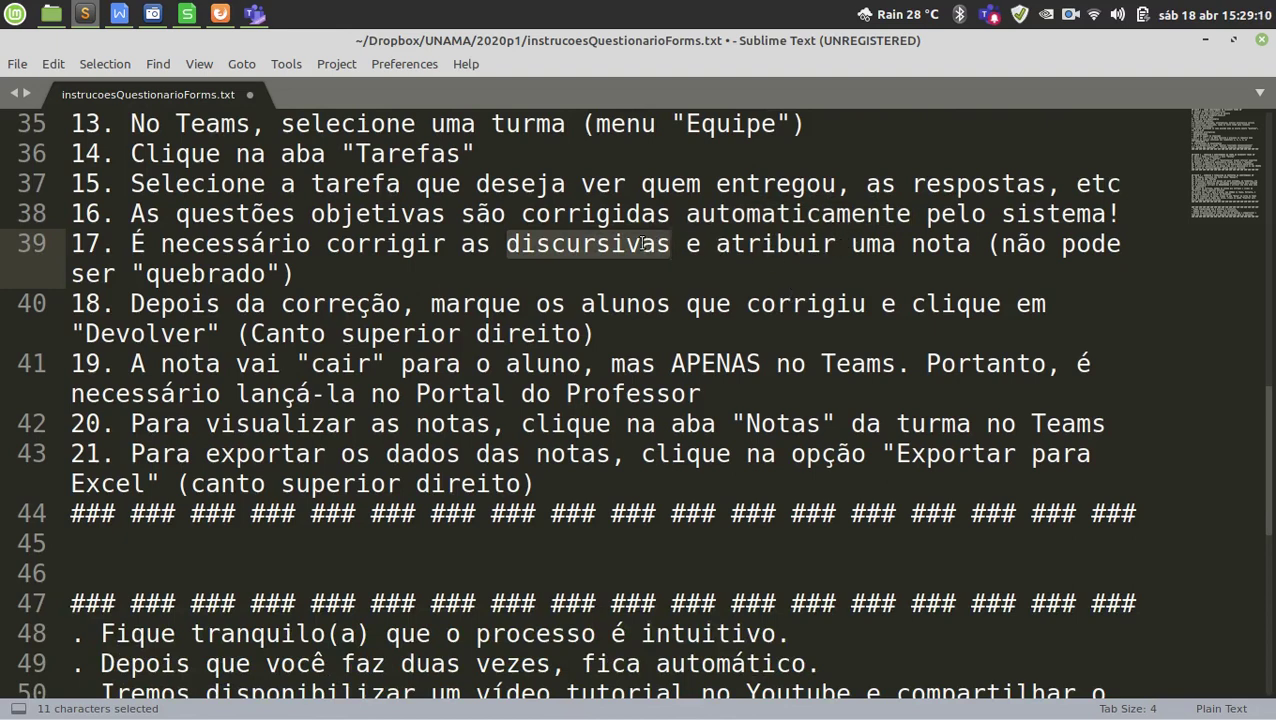
pyautogui.moveTo(1001, 243); pyautogui.dragTo(278, 278)
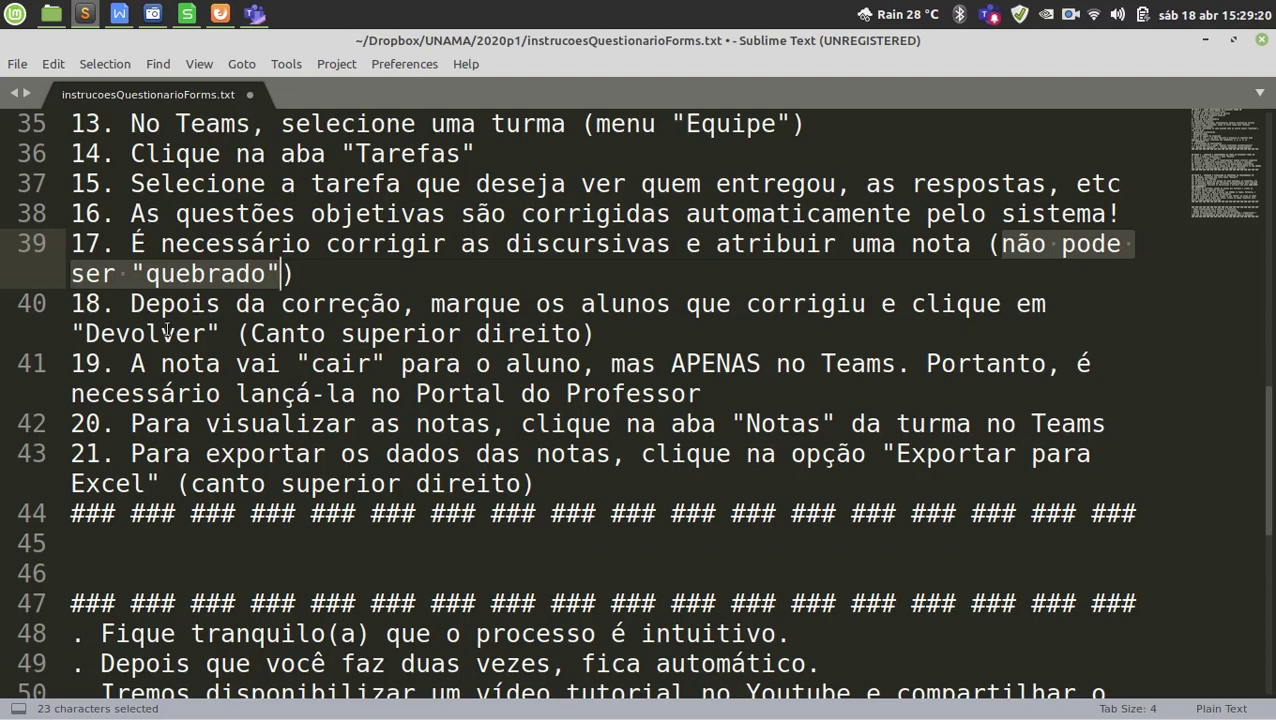
pyautogui.moveTo(131, 335); pyautogui.dragTo(170, 336)
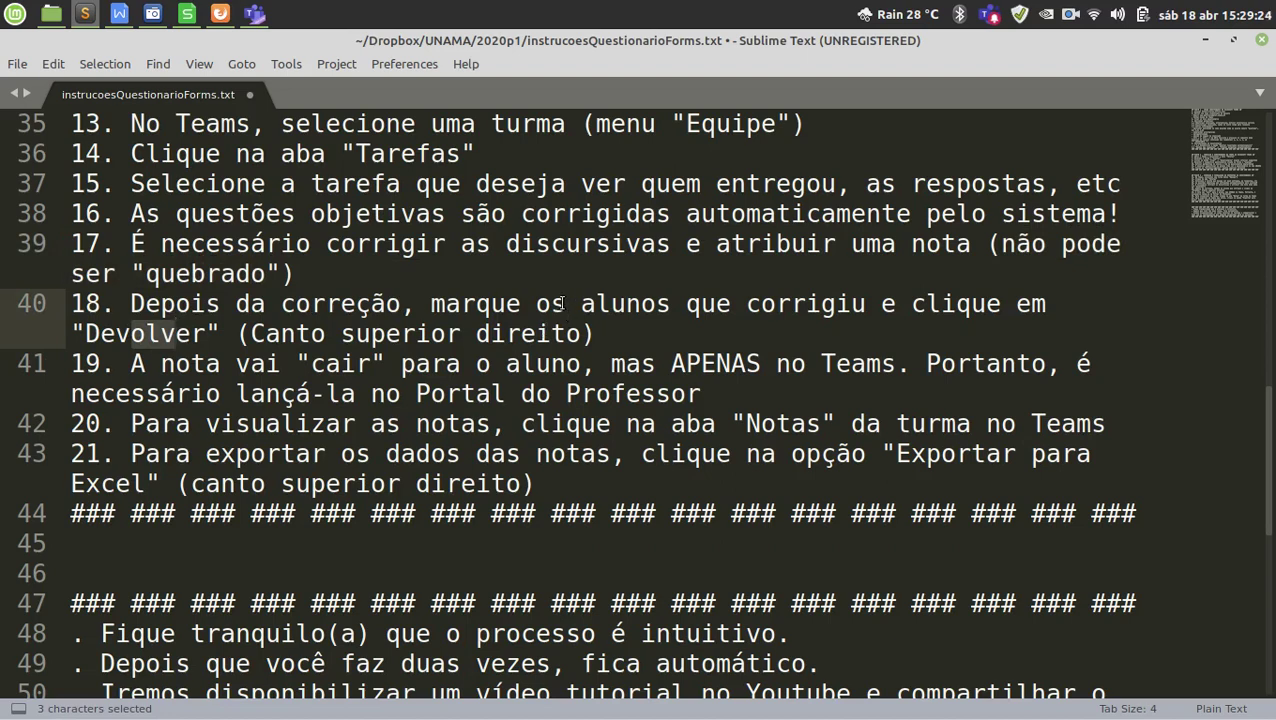
pyautogui.click(309, 362)
pyautogui.moveTo(309, 362); pyautogui.dragTo(371, 363)
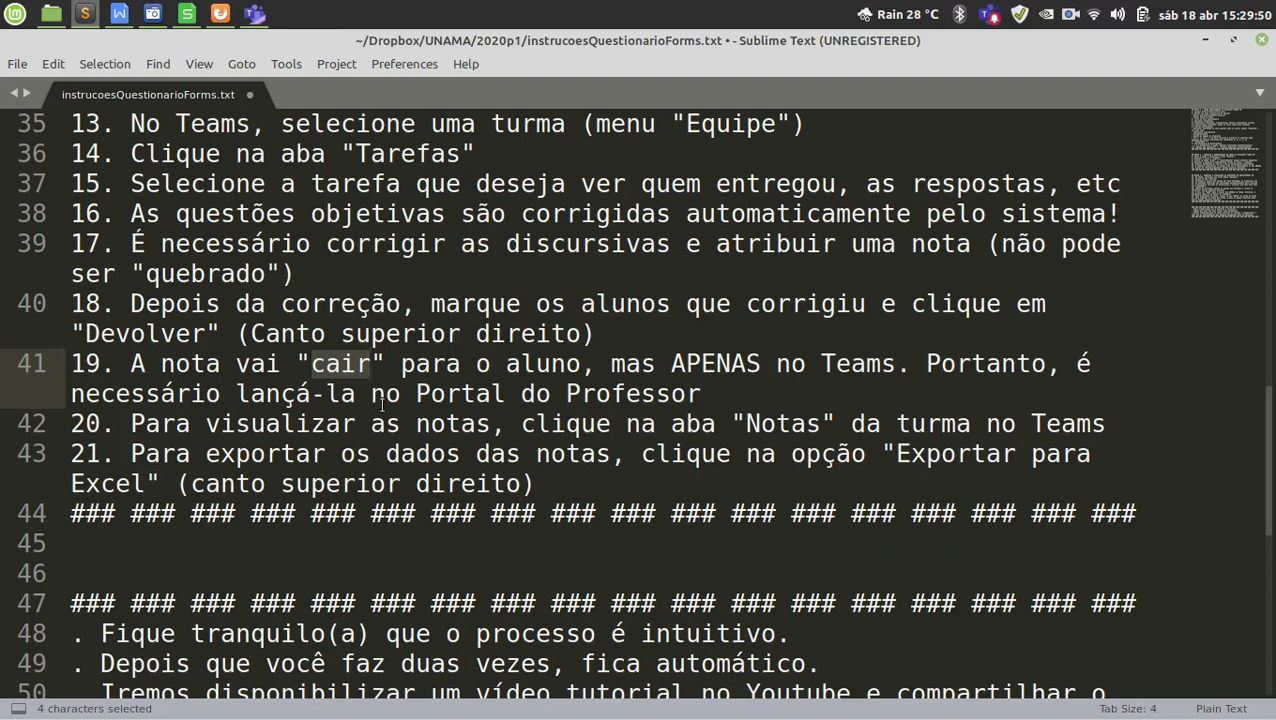
pyautogui.moveTo(236, 396); pyautogui.dragTo(358, 396)
pyautogui.moveTo(461, 396); pyautogui.dragTo(597, 396)
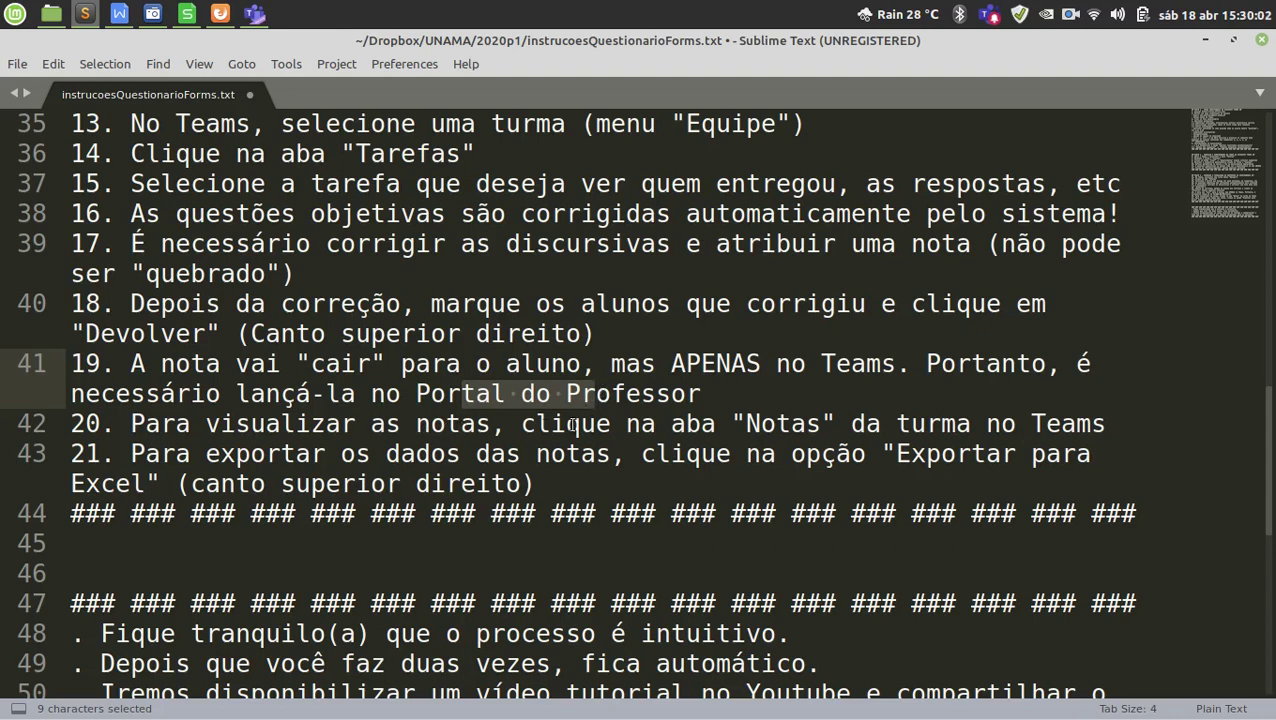
pyautogui.moveTo(760, 424); pyautogui.dragTo(792, 424)
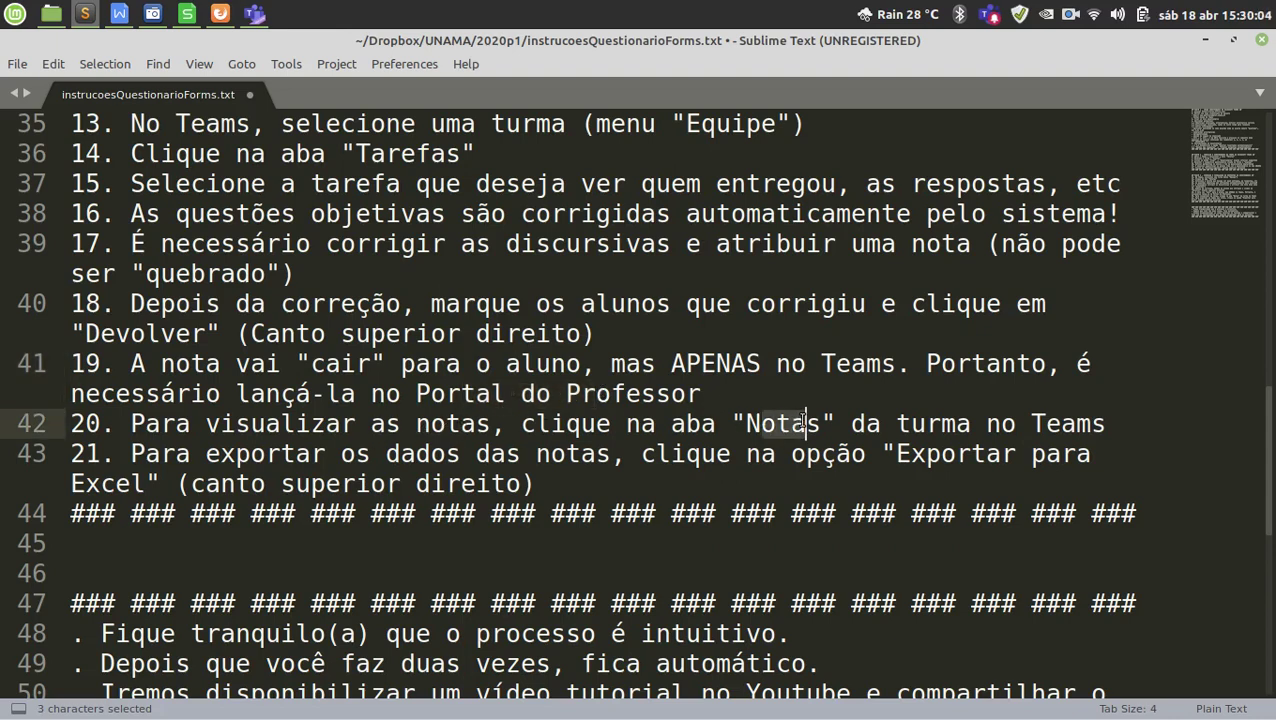
pyautogui.moveTo(941, 424); pyautogui.dragTo(1033, 426)
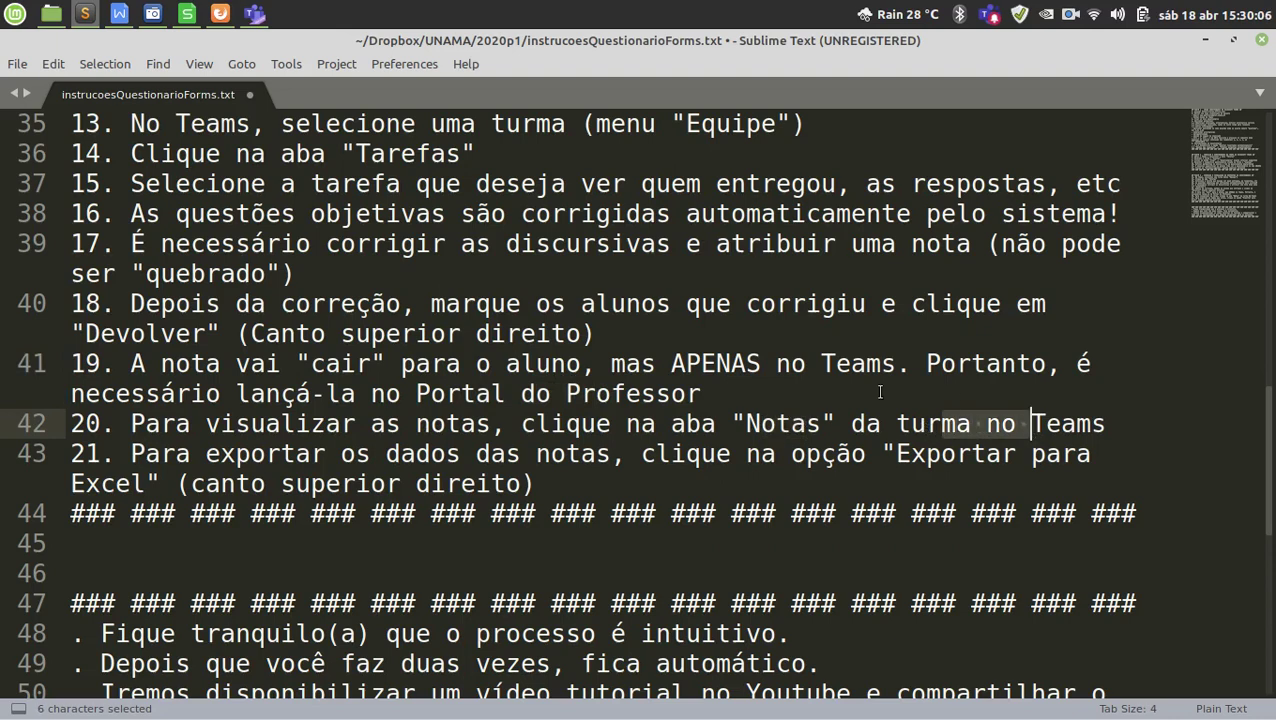
# Highlight Tarefas, Notas, turma and the Excel export instruction, then minimize Sublime Text.
pyautogui.doubleClick(394, 153)
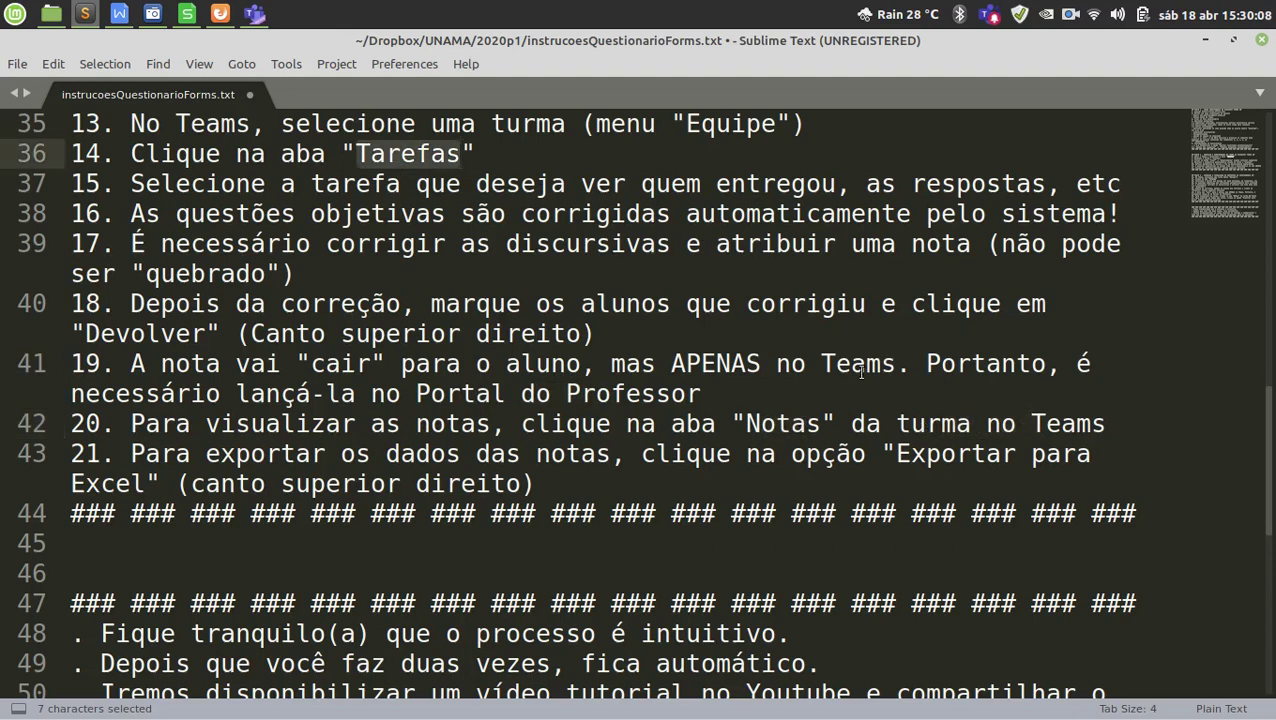
pyautogui.doubleClick(781, 424)
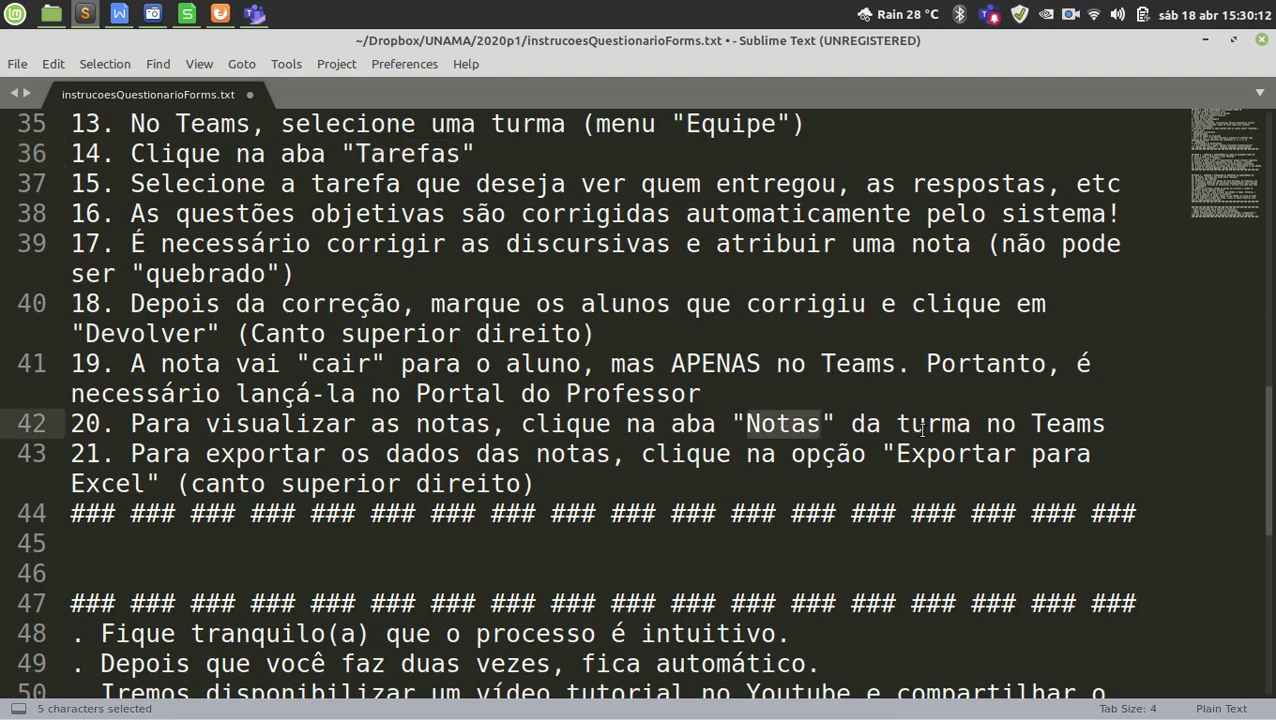
pyautogui.moveTo(926, 424); pyautogui.dragTo(987, 424)
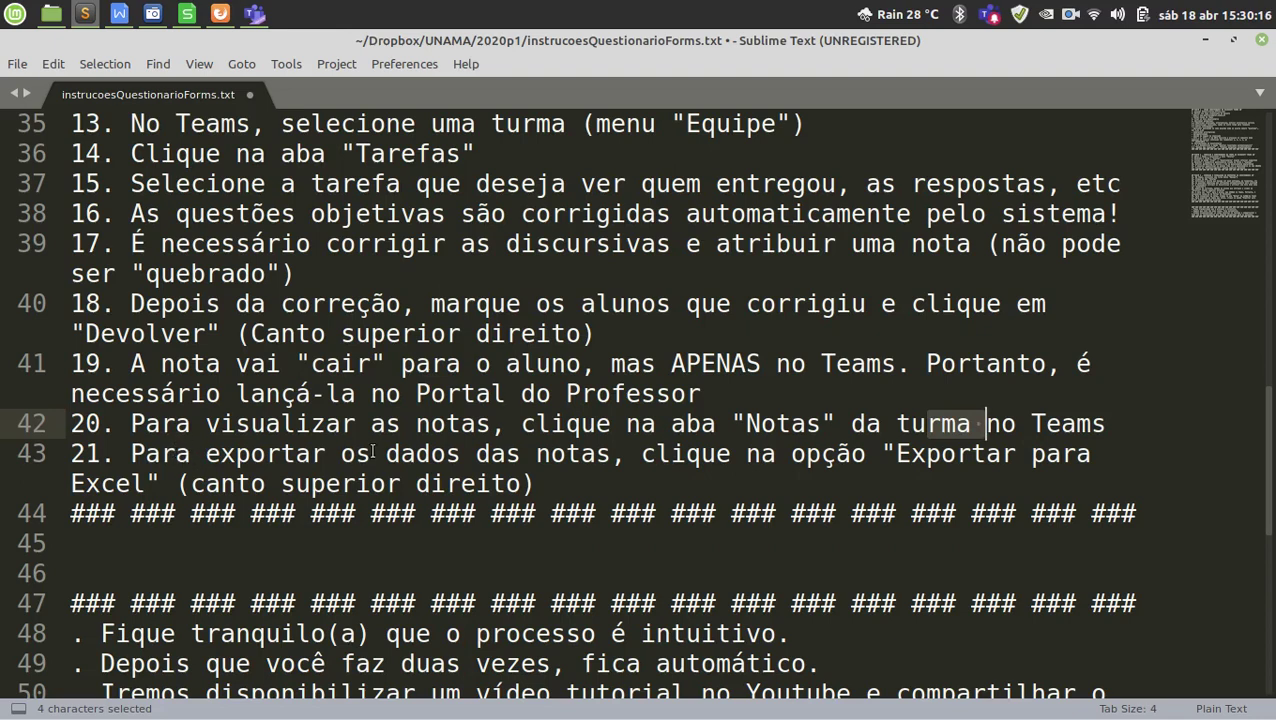
pyautogui.moveTo(386, 454); pyautogui.dragTo(867, 454)
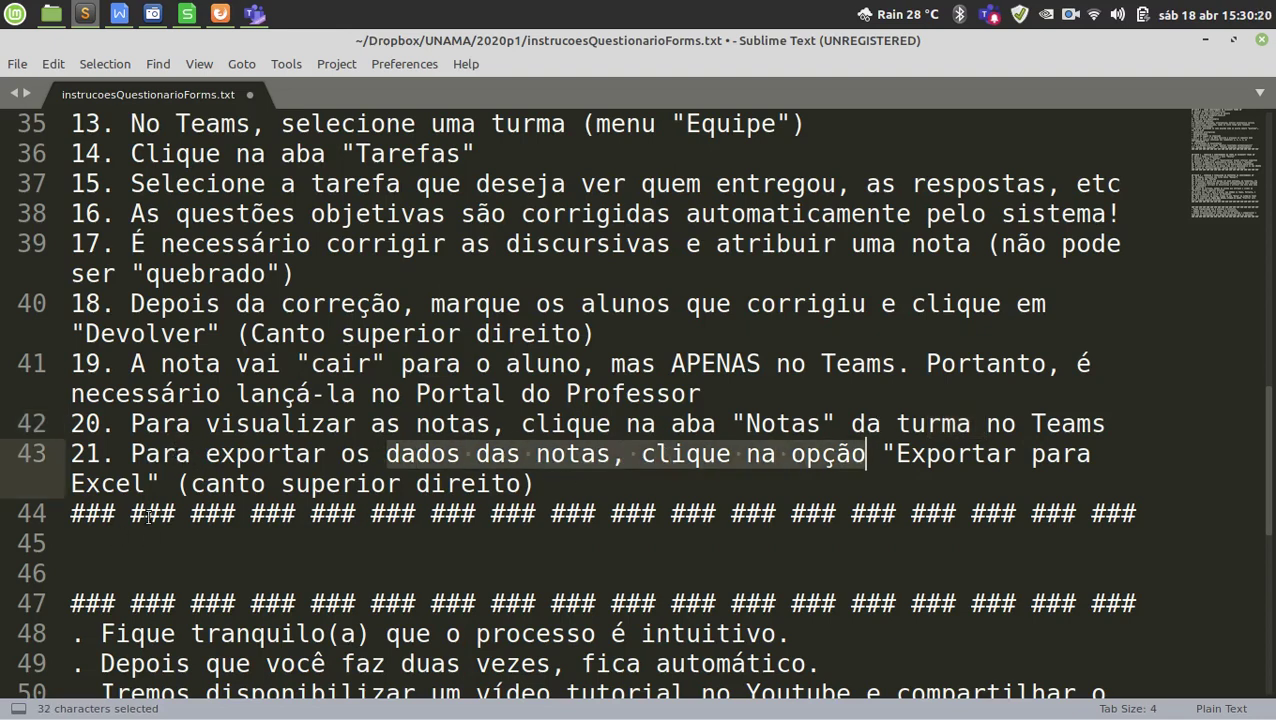
pyautogui.moveTo(99, 483); pyautogui.dragTo(130, 483)
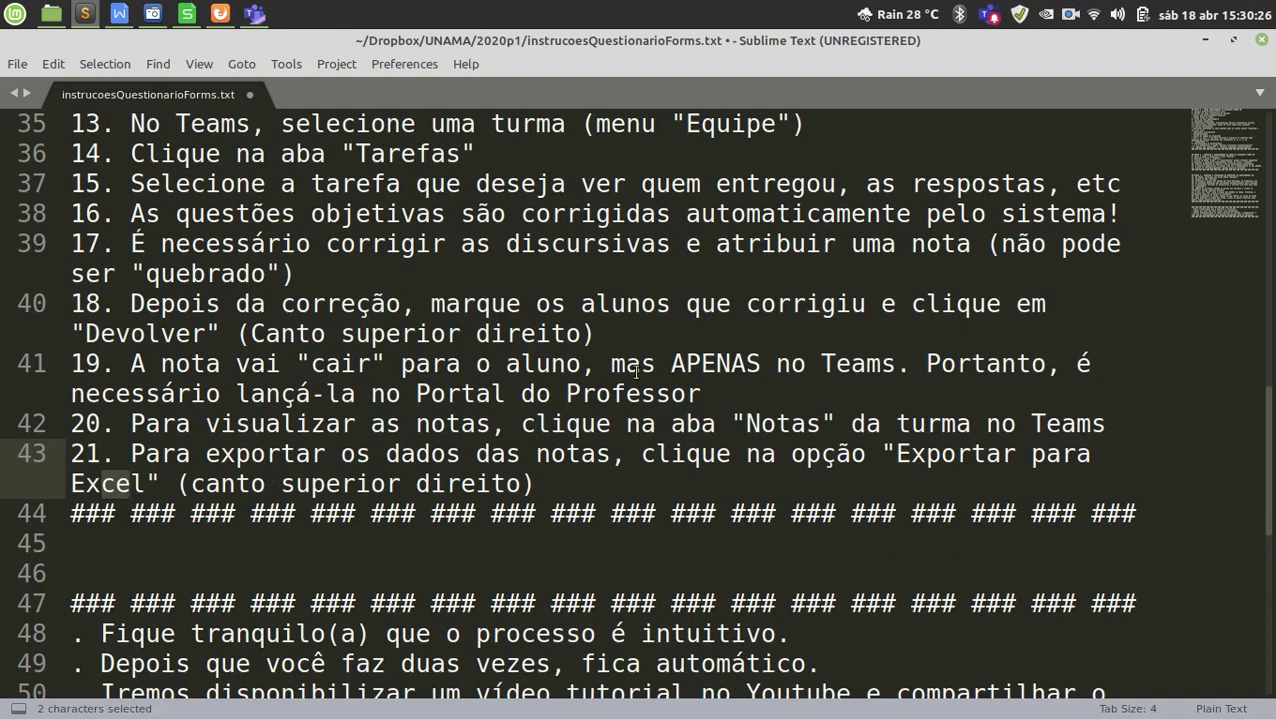
pyautogui.moveTo(656, 398); pyautogui.dragTo(620, 410)
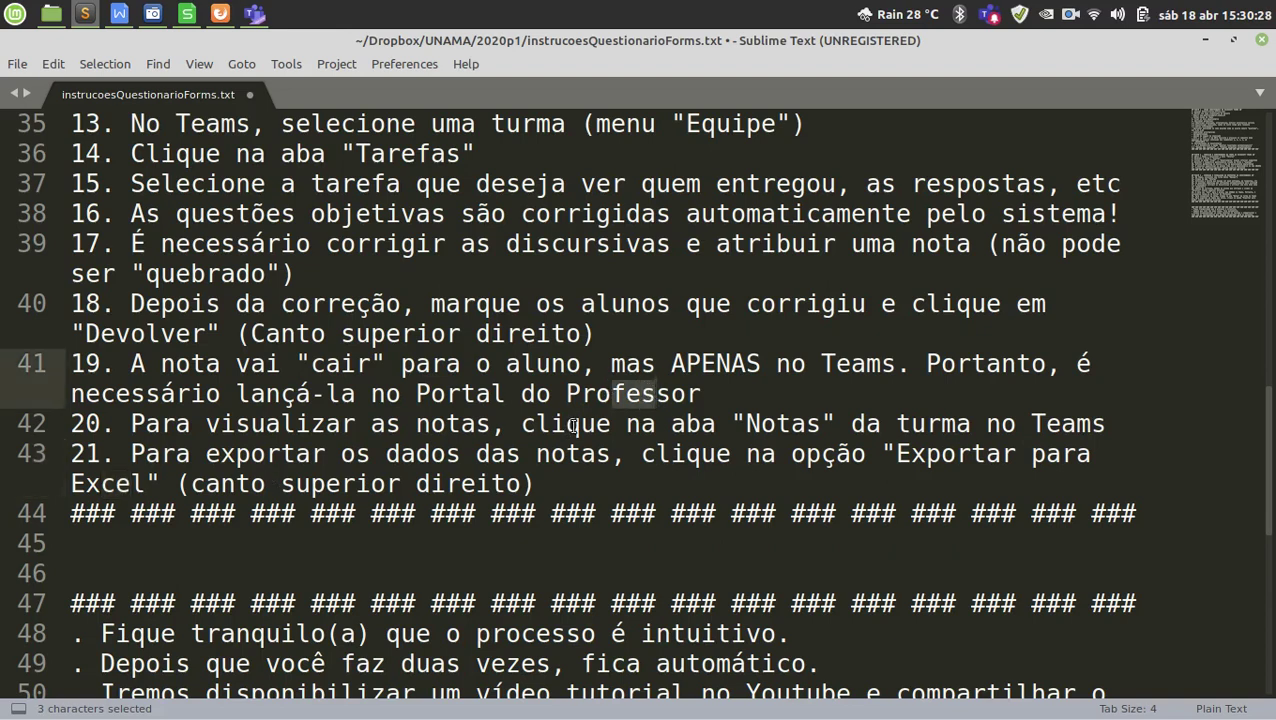
pyautogui.scroll(1, 640, 450)
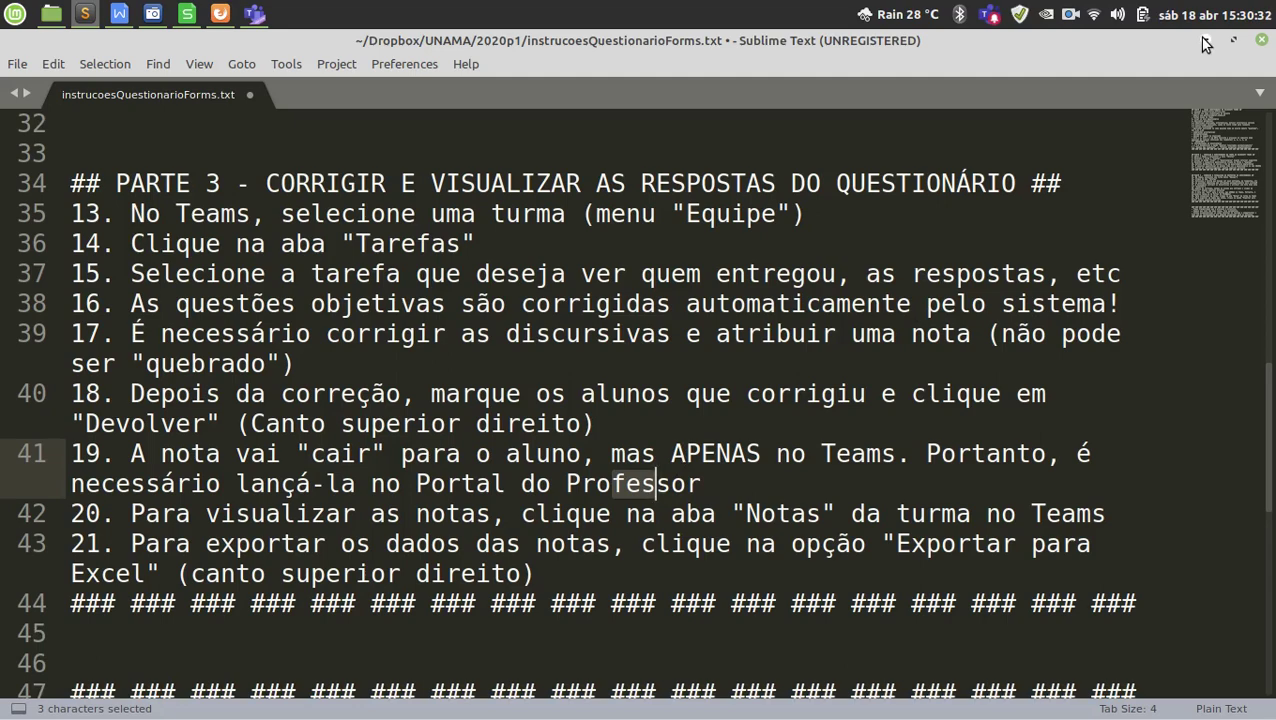
pyautogui.click(1205, 42)
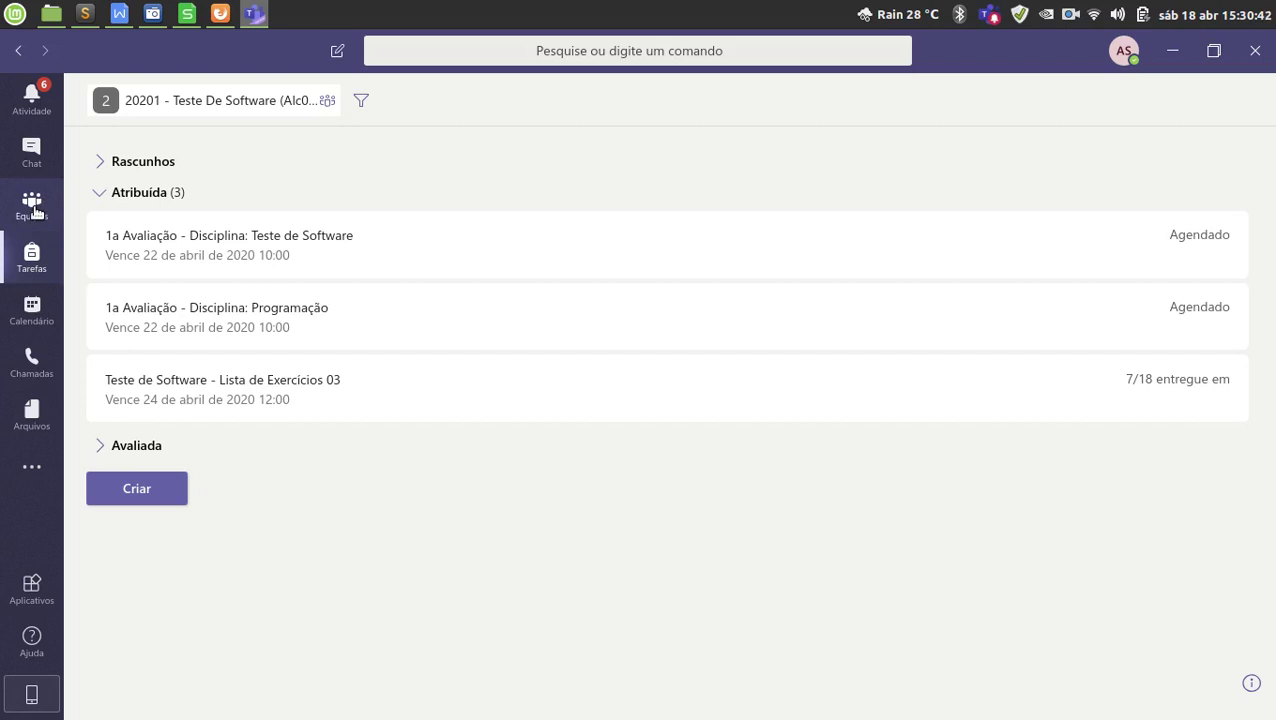
# Open the Teste De Software team and show the Tarefas tab in its Geral channel.
pyautogui.click(32, 208)
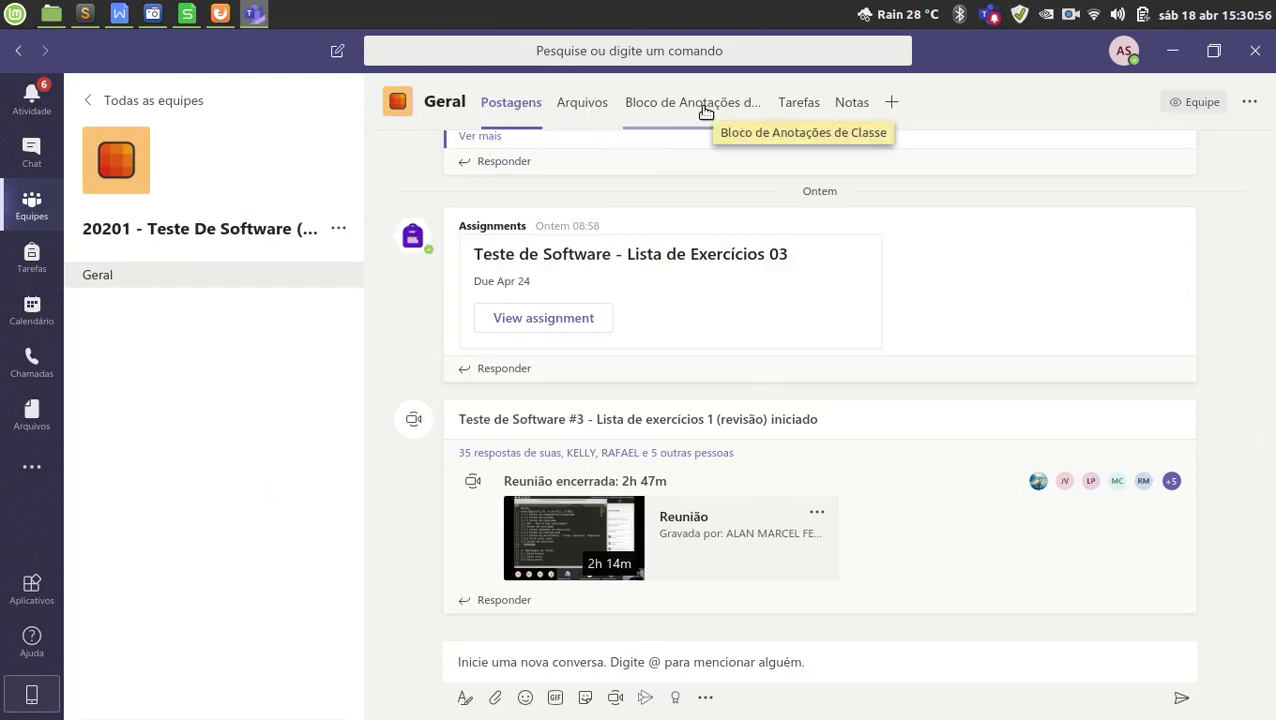
pyautogui.click(815, 108)
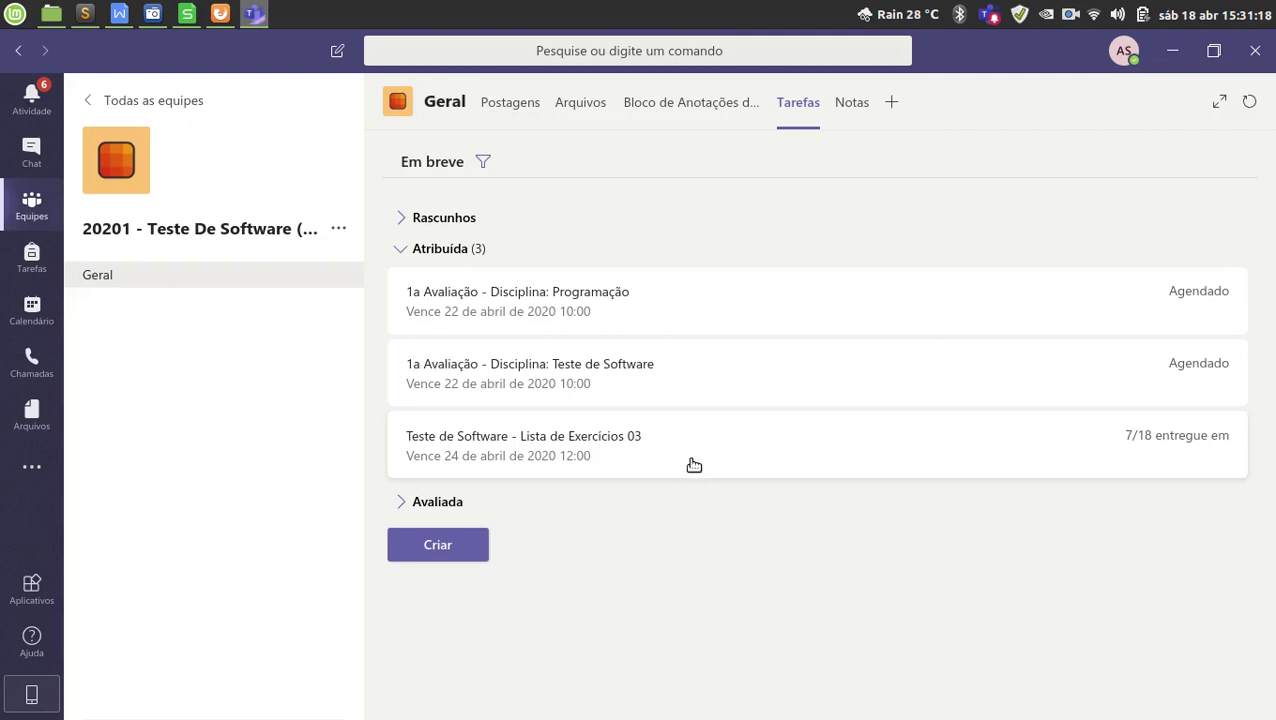
pyautogui.click(694, 465)
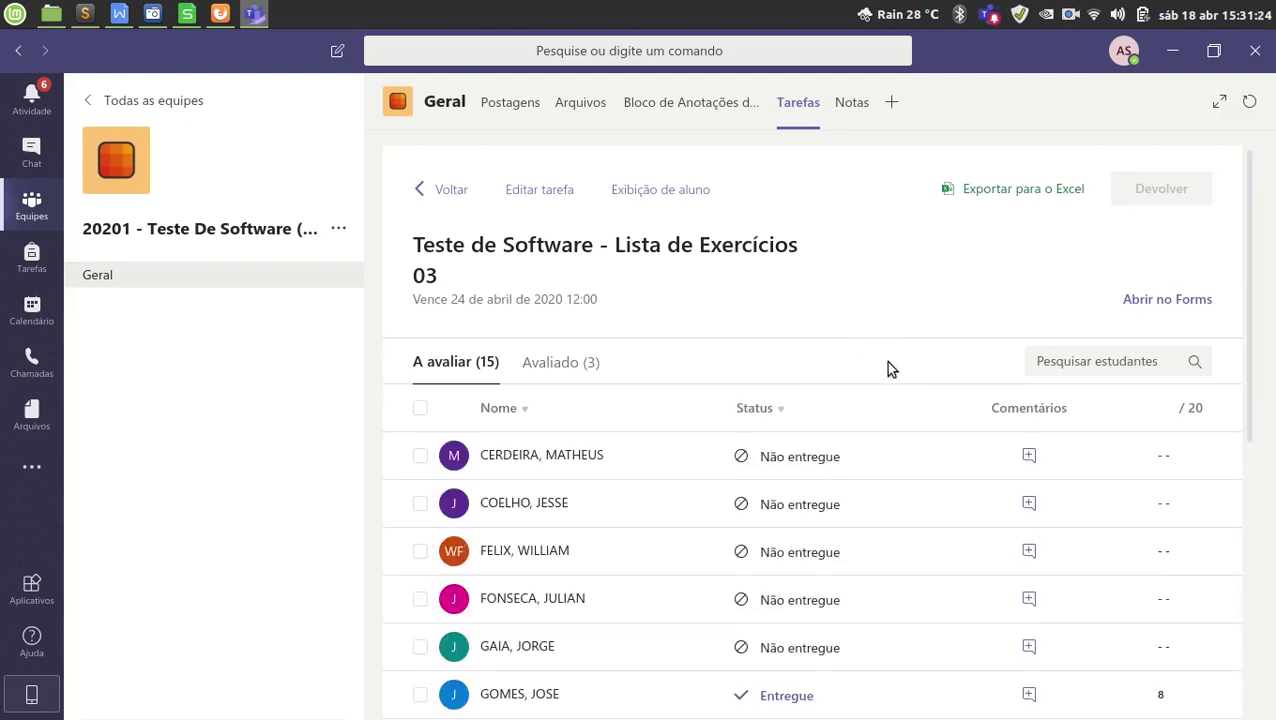
pyautogui.scroll(-1, 876, 383)
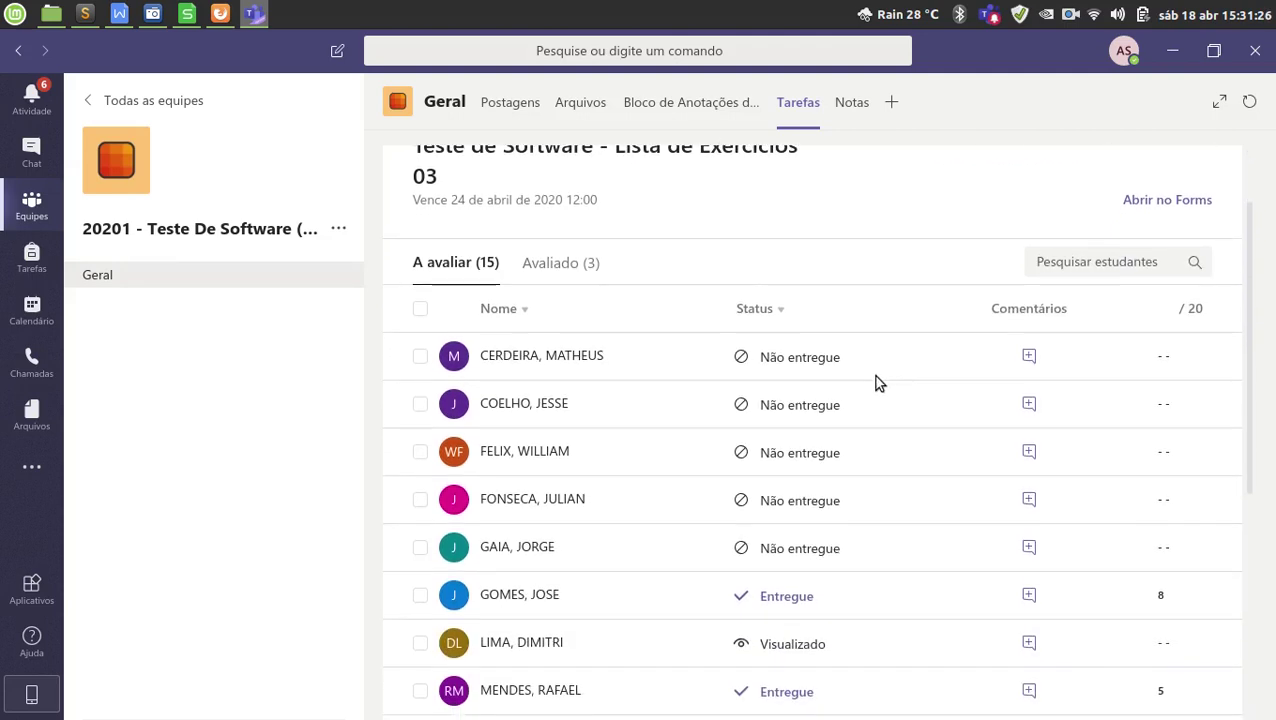
pyautogui.scroll(-1, 885, 541)
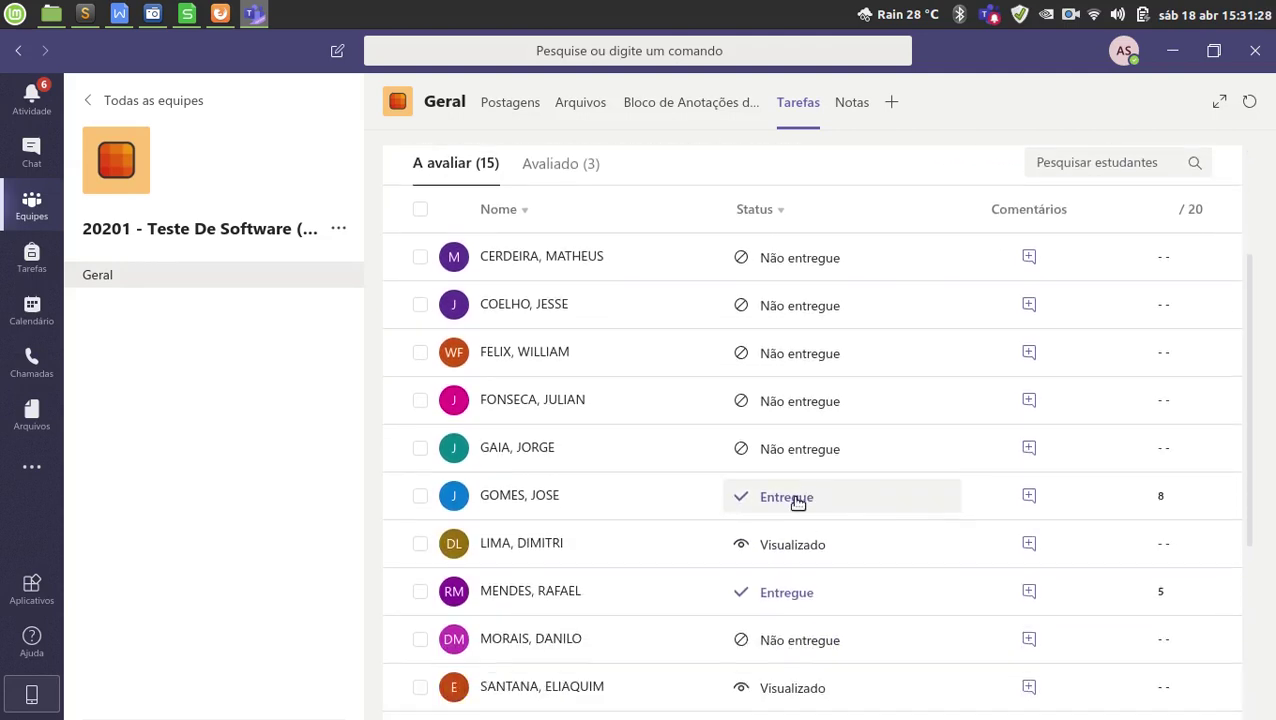
pyautogui.scroll(-2, 933, 502)
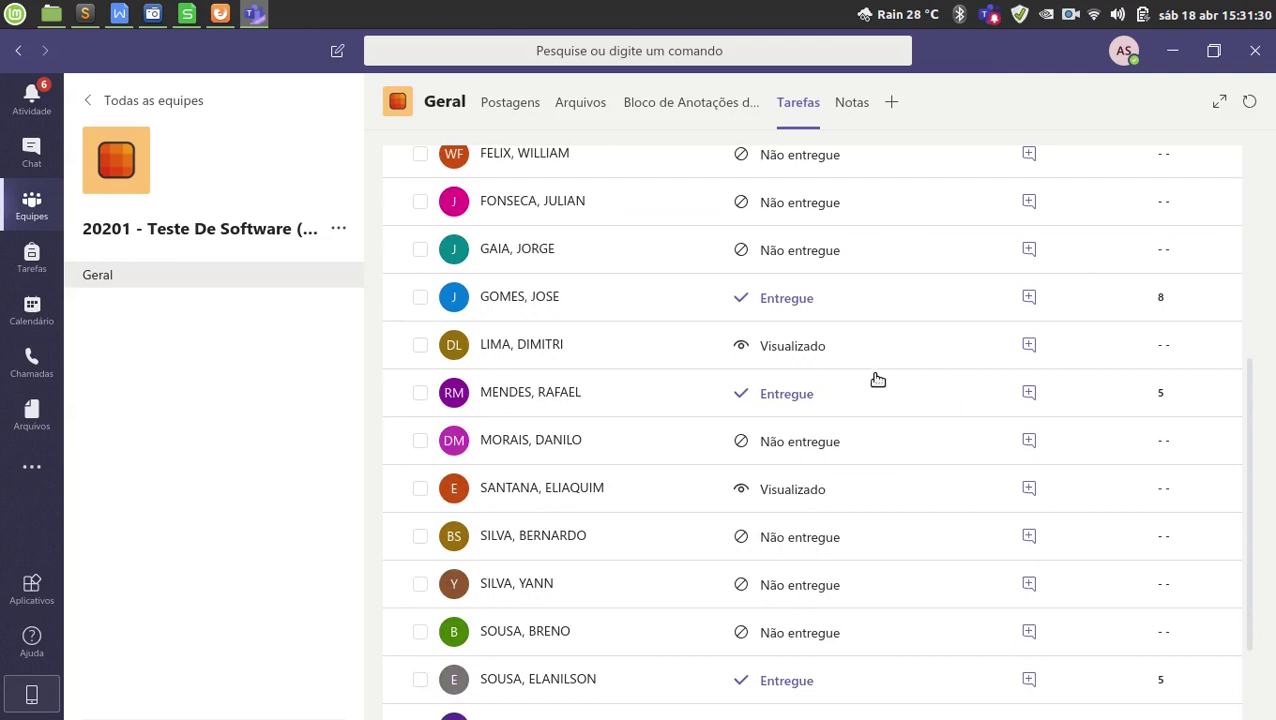
pyautogui.scroll(5, 877, 379)
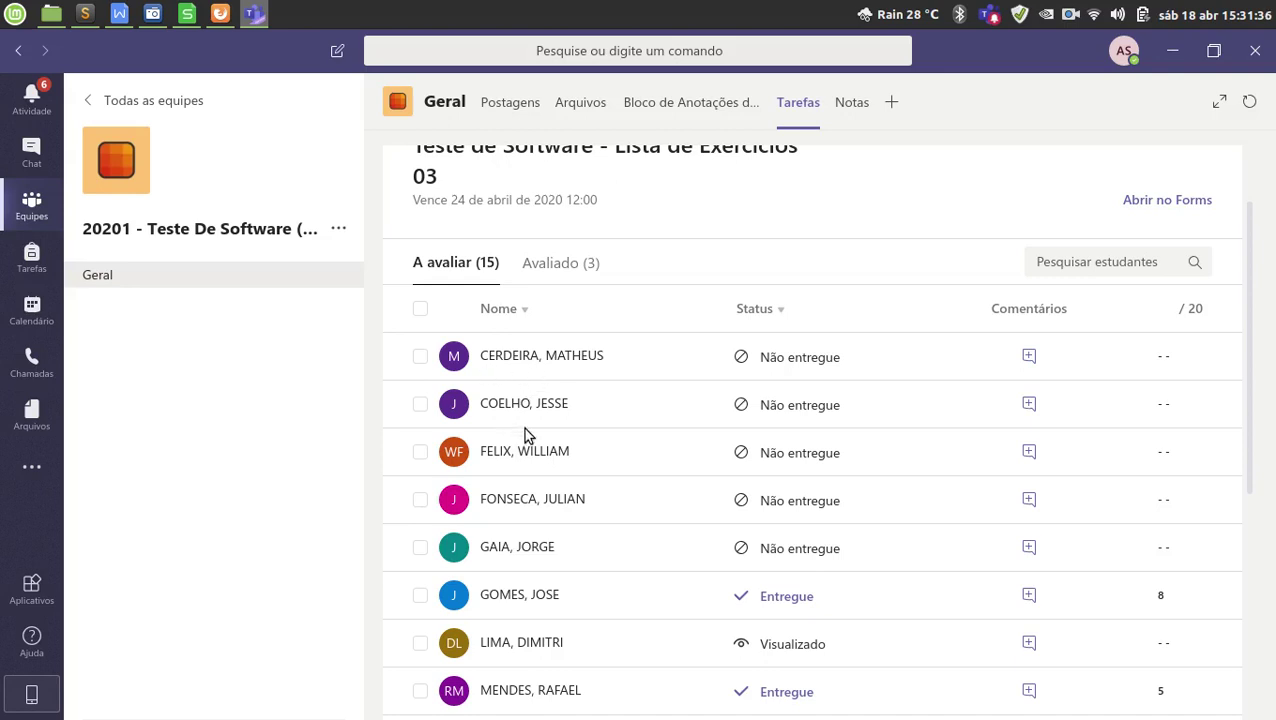
pyautogui.scroll(-2, 558, 575)
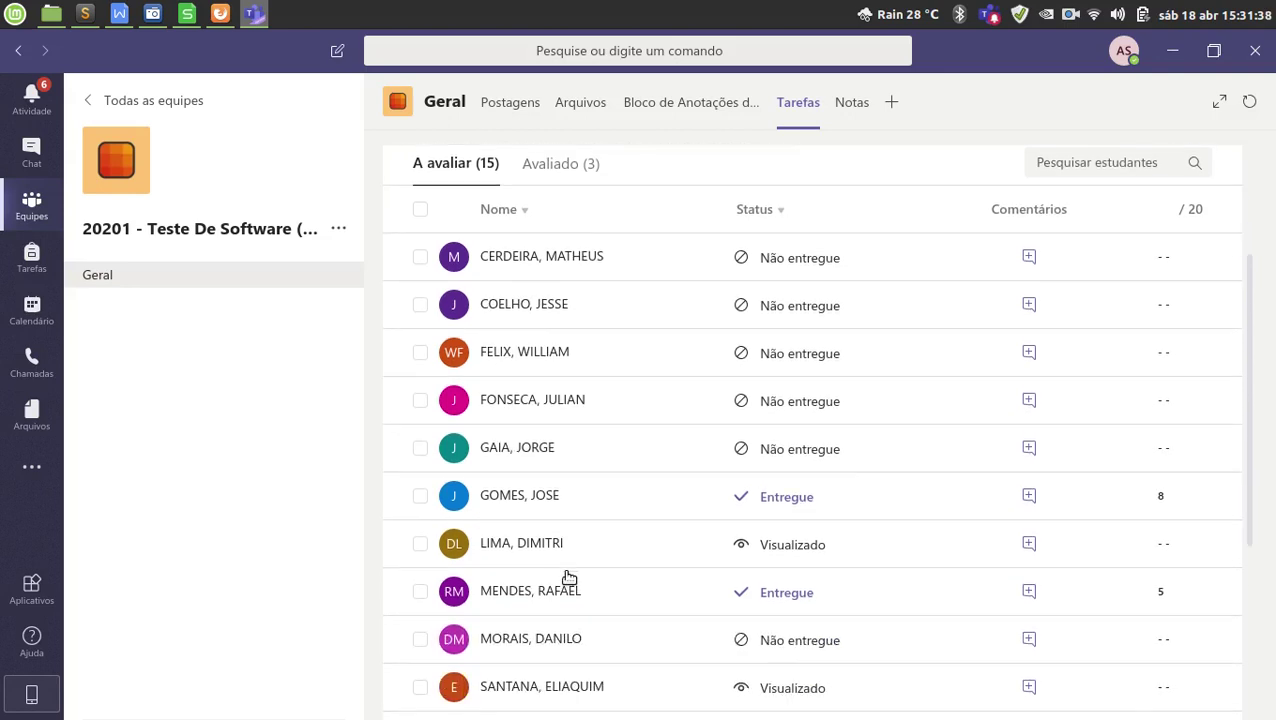
pyautogui.scroll(2, 592, 578)
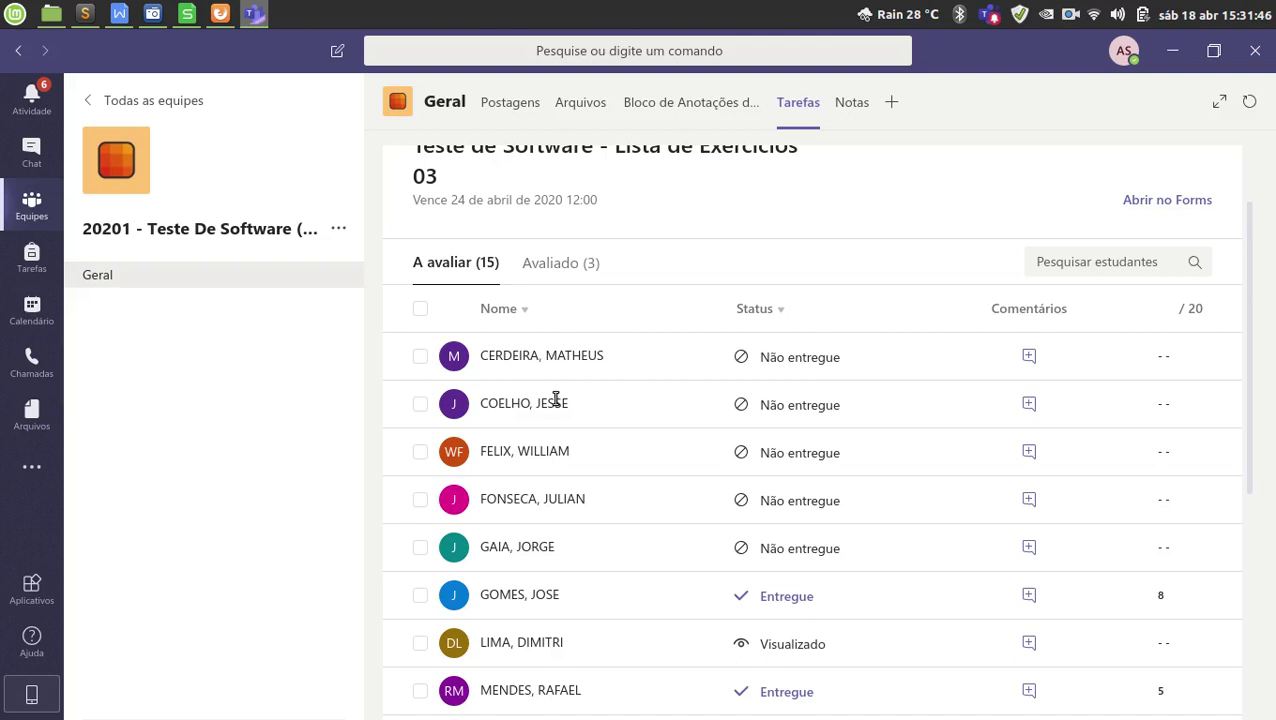
pyautogui.scroll(-5, 587, 505)
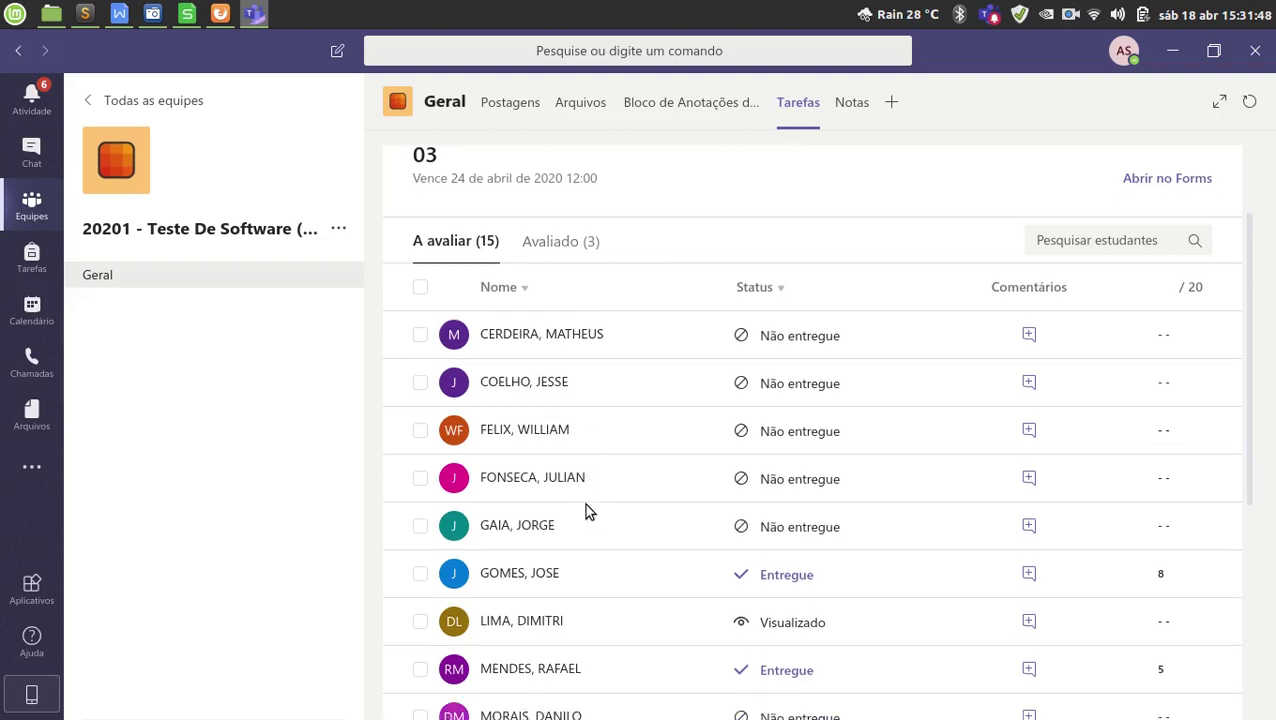
pyautogui.scroll(-3, 620, 530)
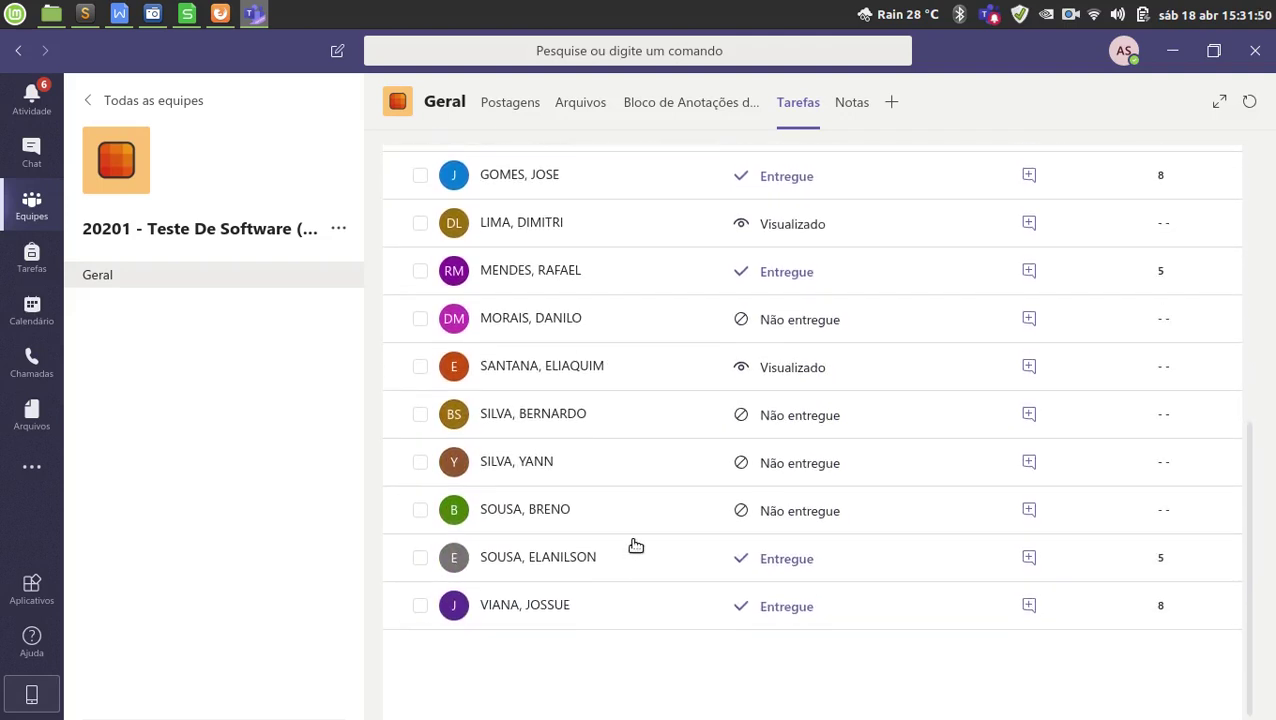
pyautogui.scroll(5, 630, 545)
pyautogui.scroll(5, 628, 530)
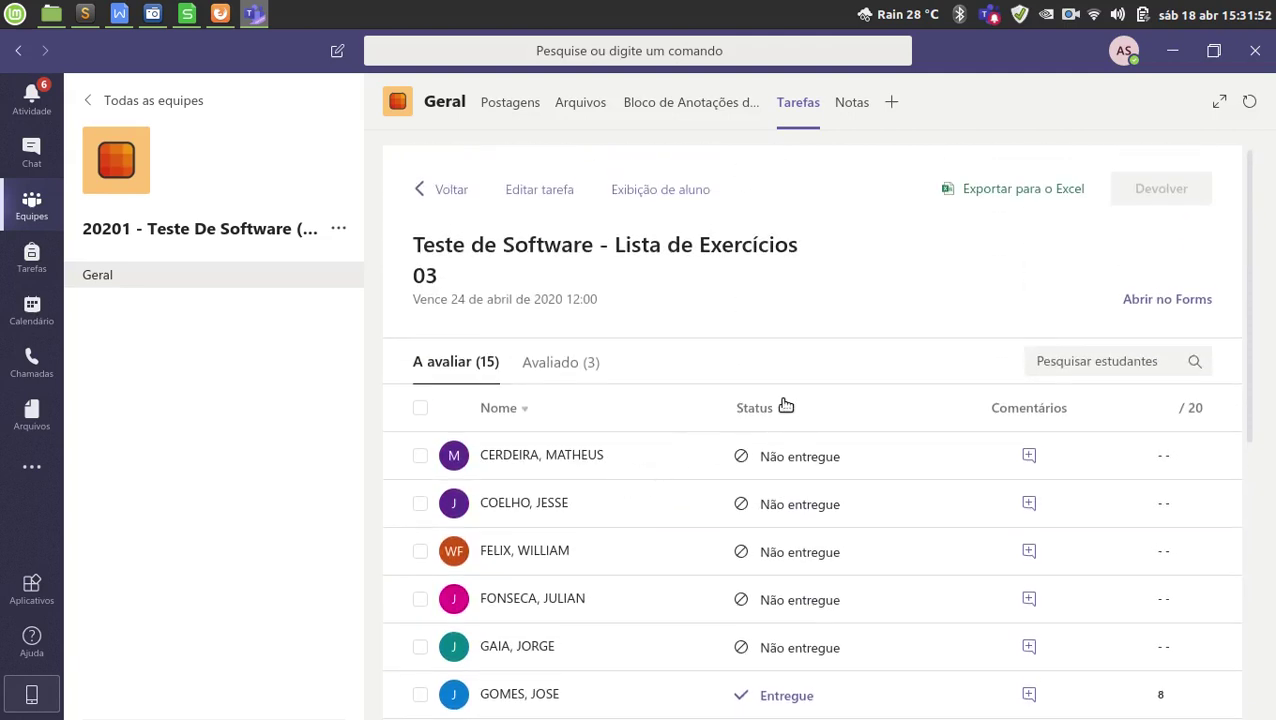
# Sort the Lista de Exercícios 03 student list by Status so submitted students come first, then review it.
pyautogui.click(762, 409)
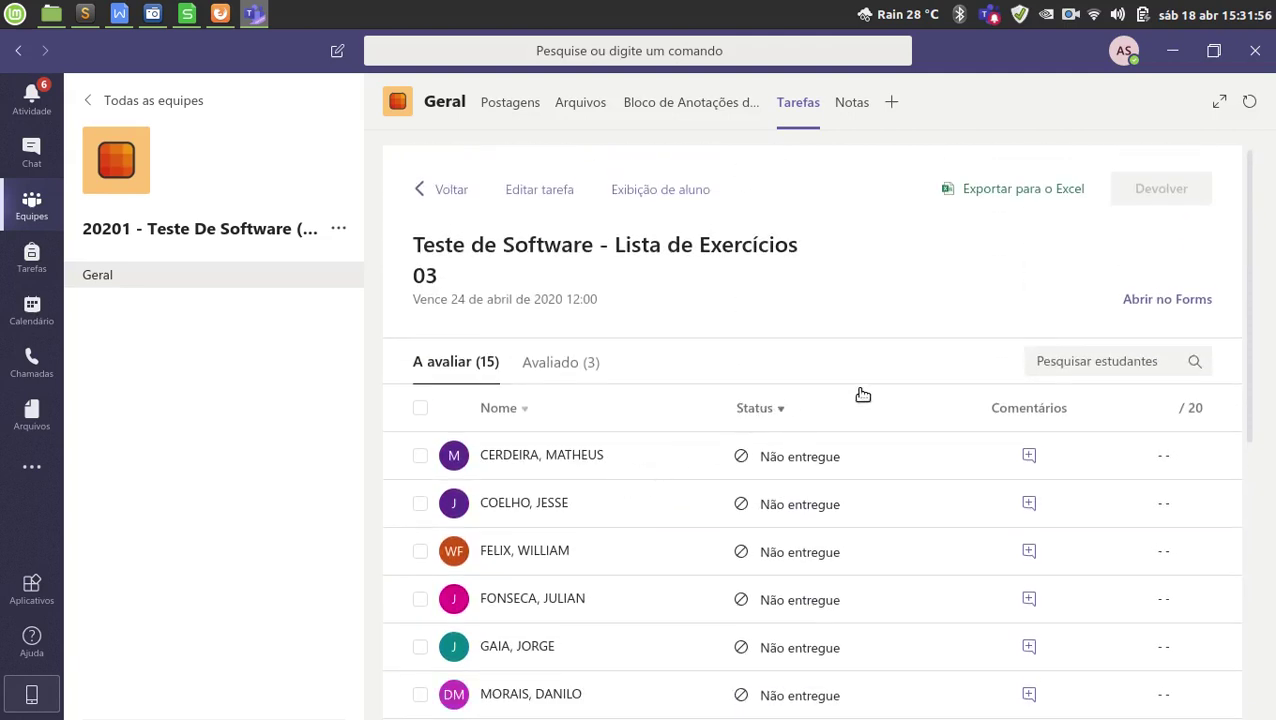
pyautogui.click(768, 408)
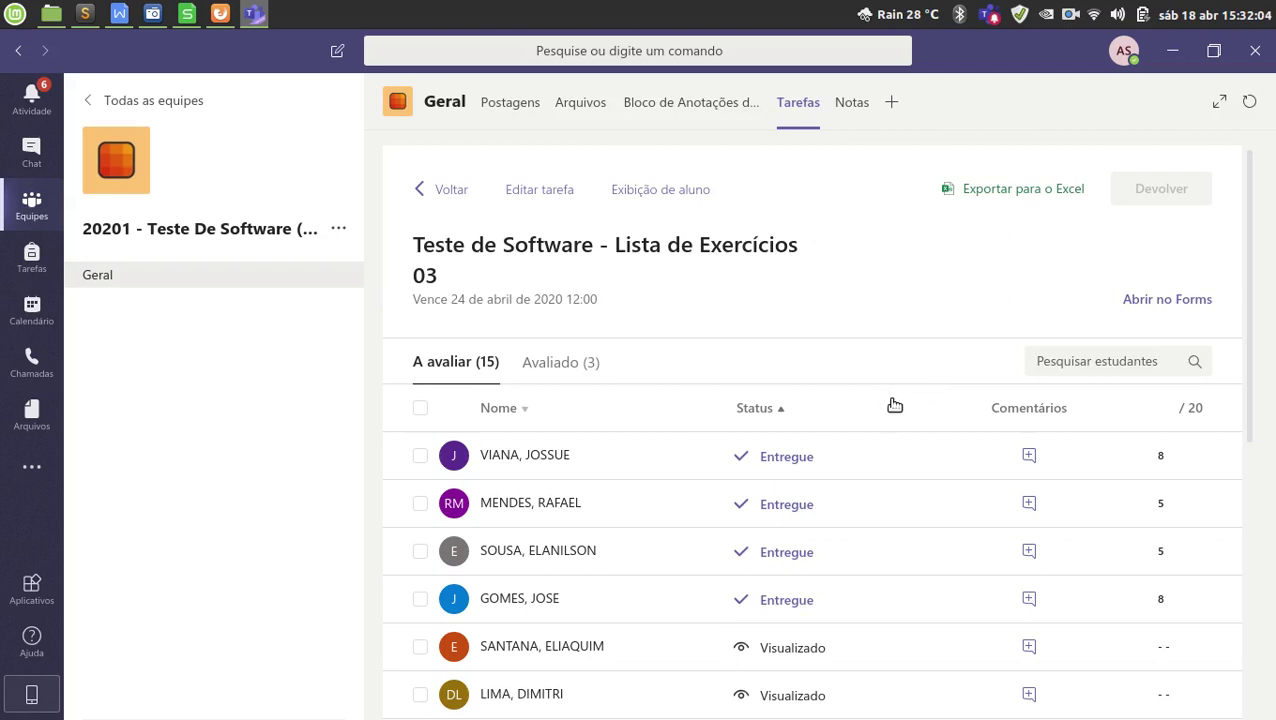
pyautogui.scroll(-1, 900, 410)
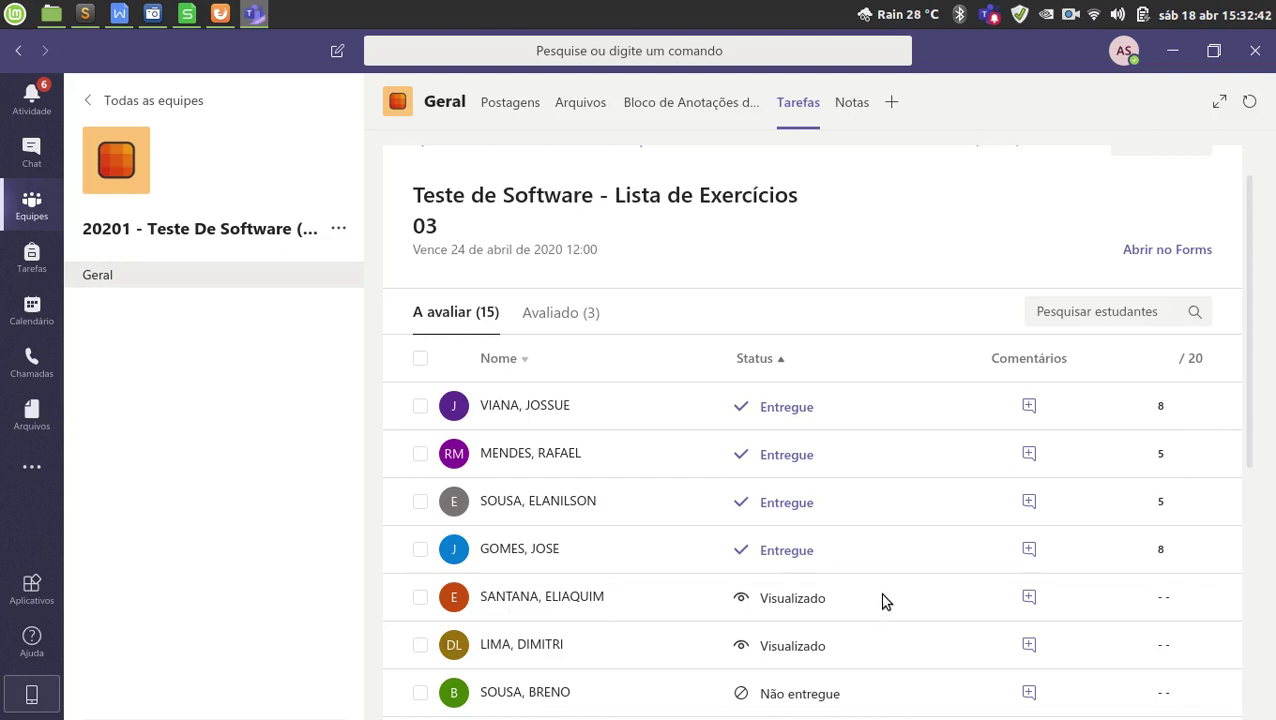
pyautogui.scroll(-1, 836, 614)
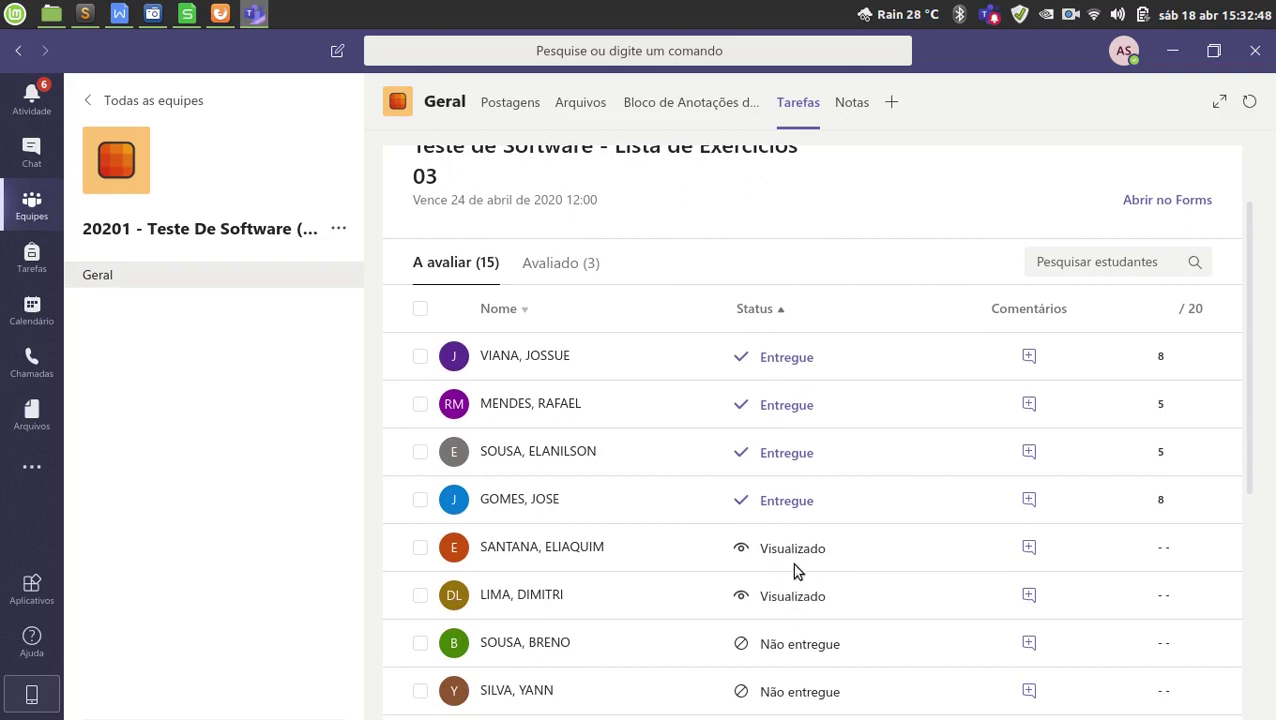
pyautogui.scroll(-2, 800, 565)
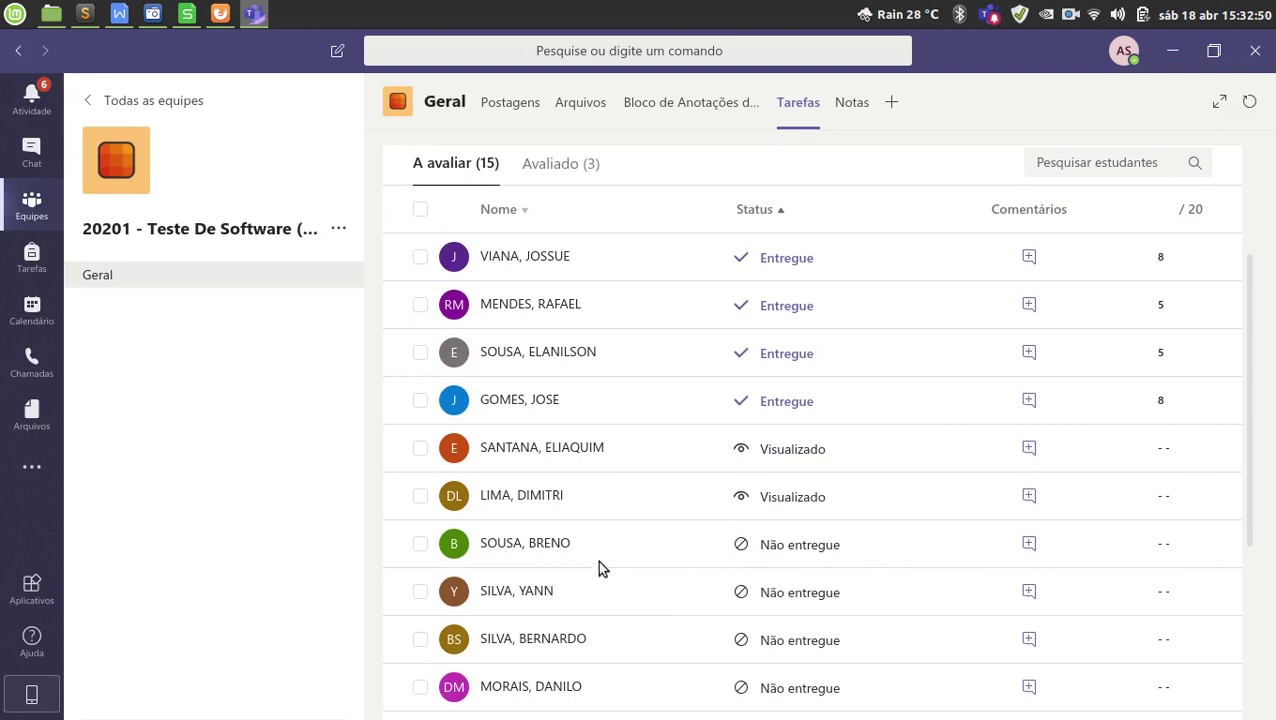
pyautogui.scroll(-1, 590, 545)
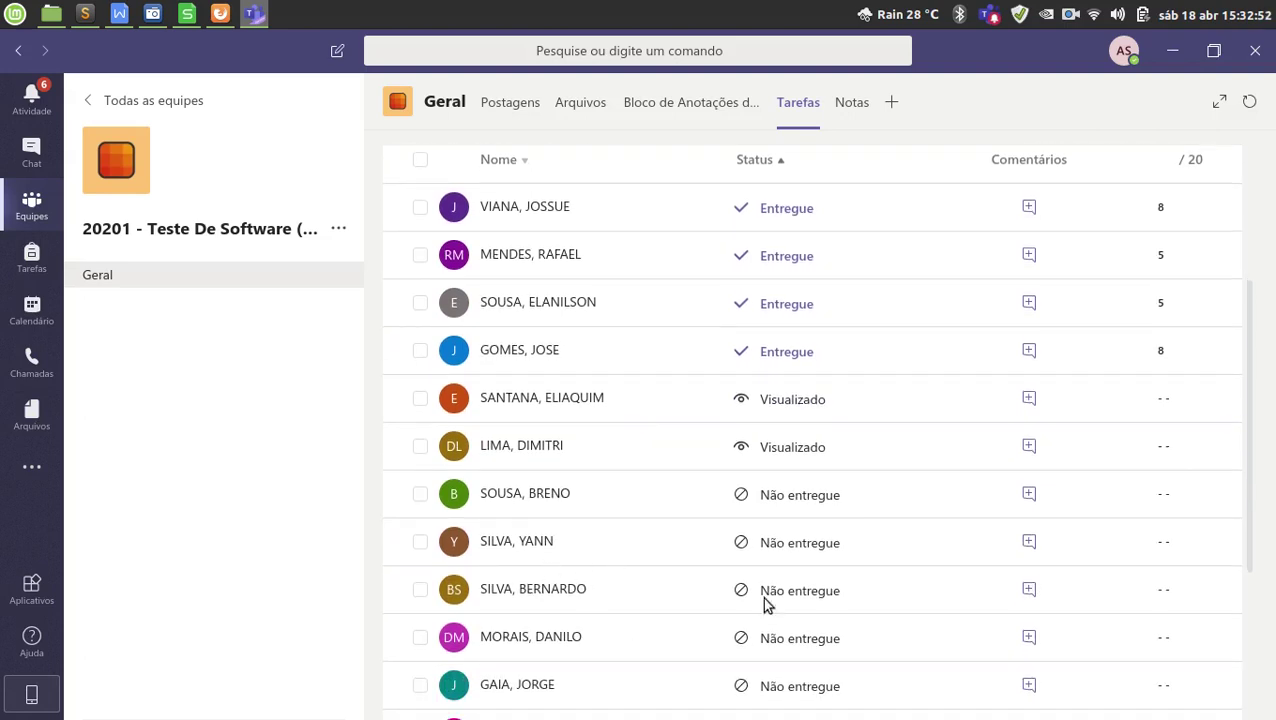
pyautogui.scroll(-5, 775, 590)
pyautogui.scroll(1, 790, 581)
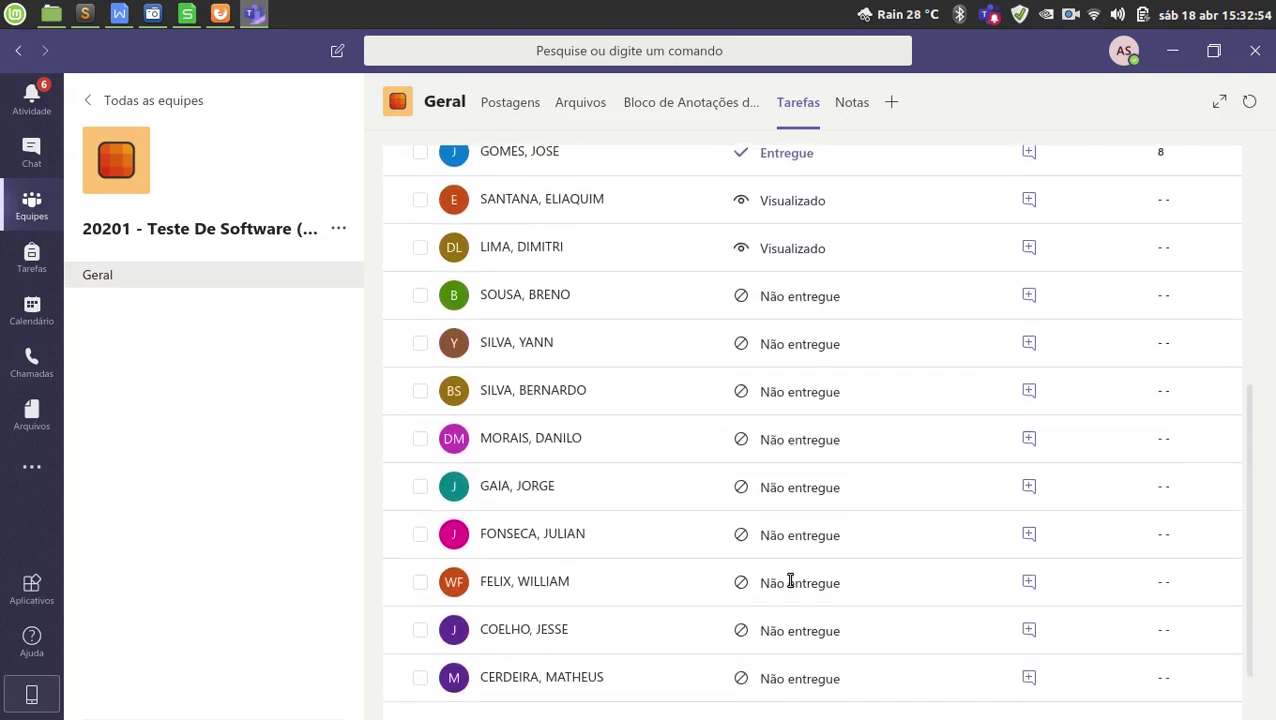
pyautogui.scroll(7, 790, 581)
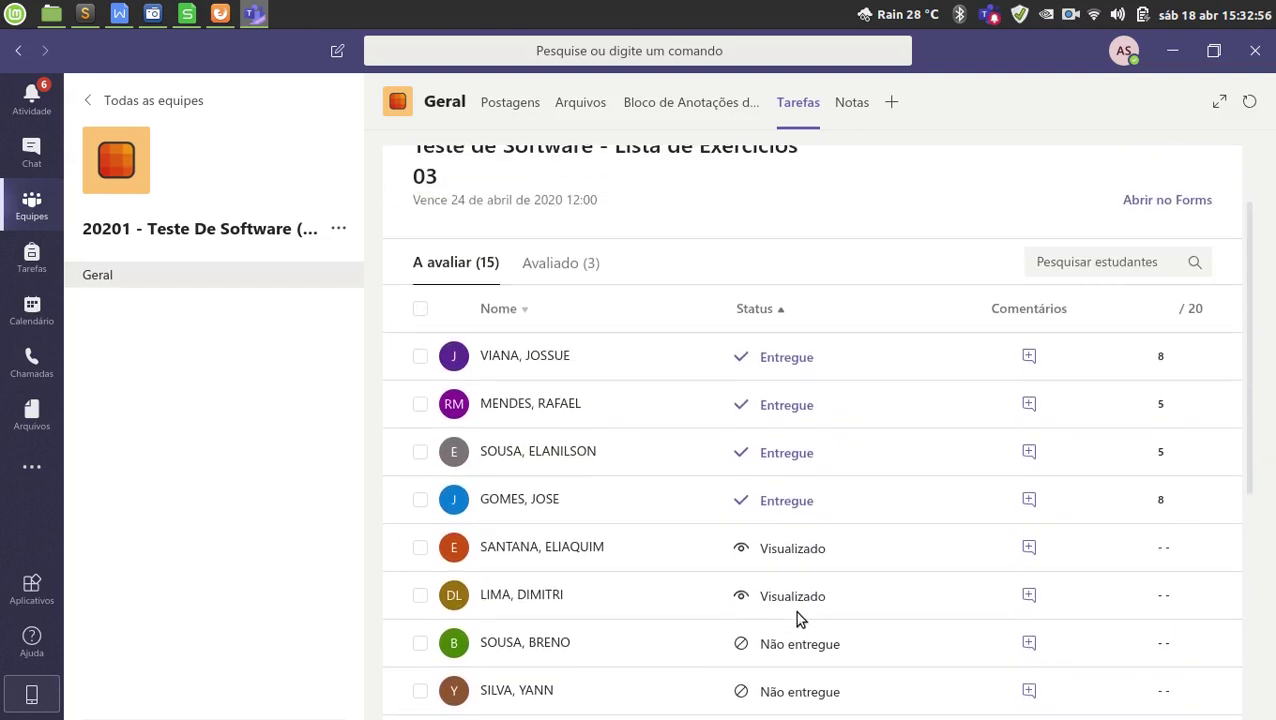
pyautogui.scroll(2, 800, 620)
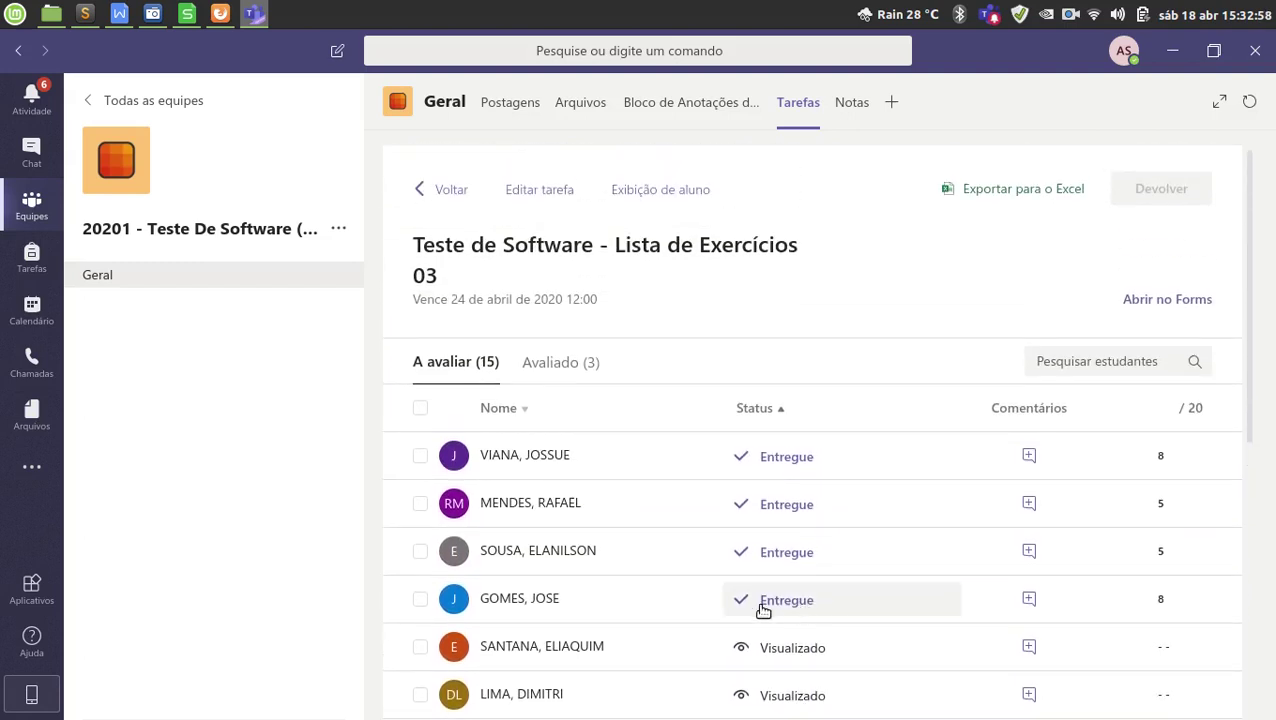
pyautogui.scroll(-1, 620, 460)
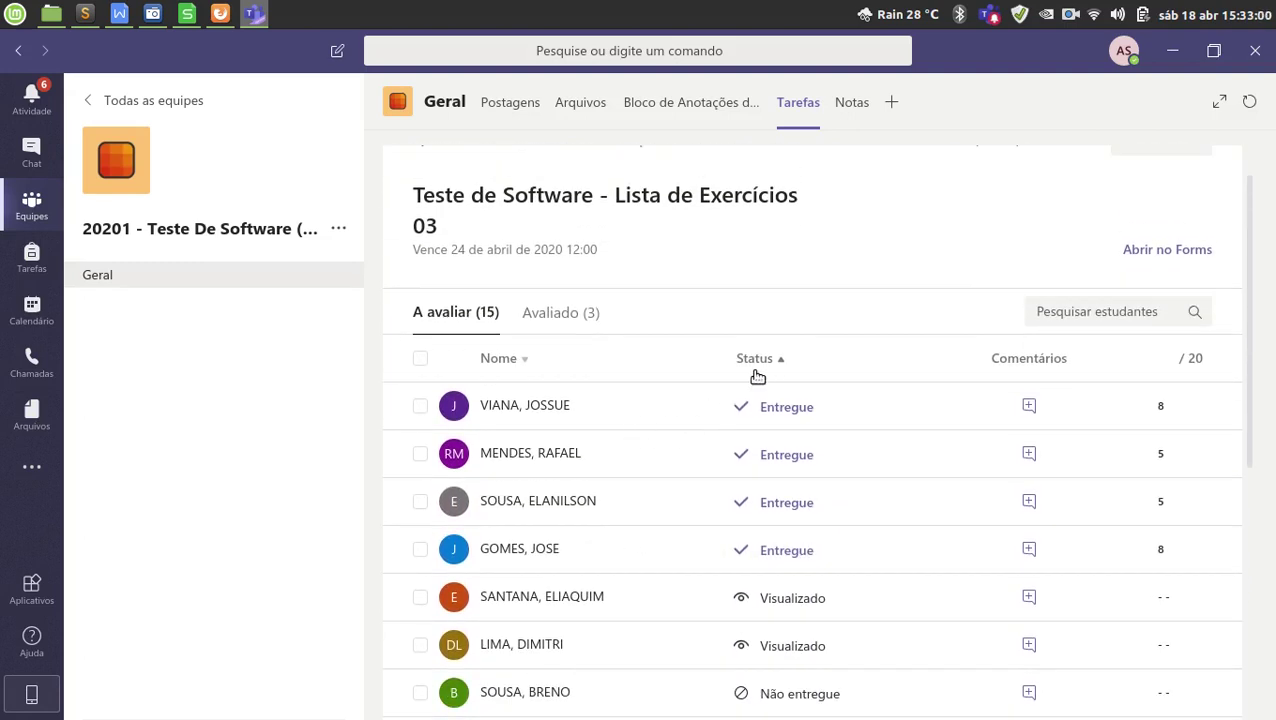
# Open the top submitted student's quiz responses and highlight the completion time and 8/20 score.
pyautogui.click(604, 409)
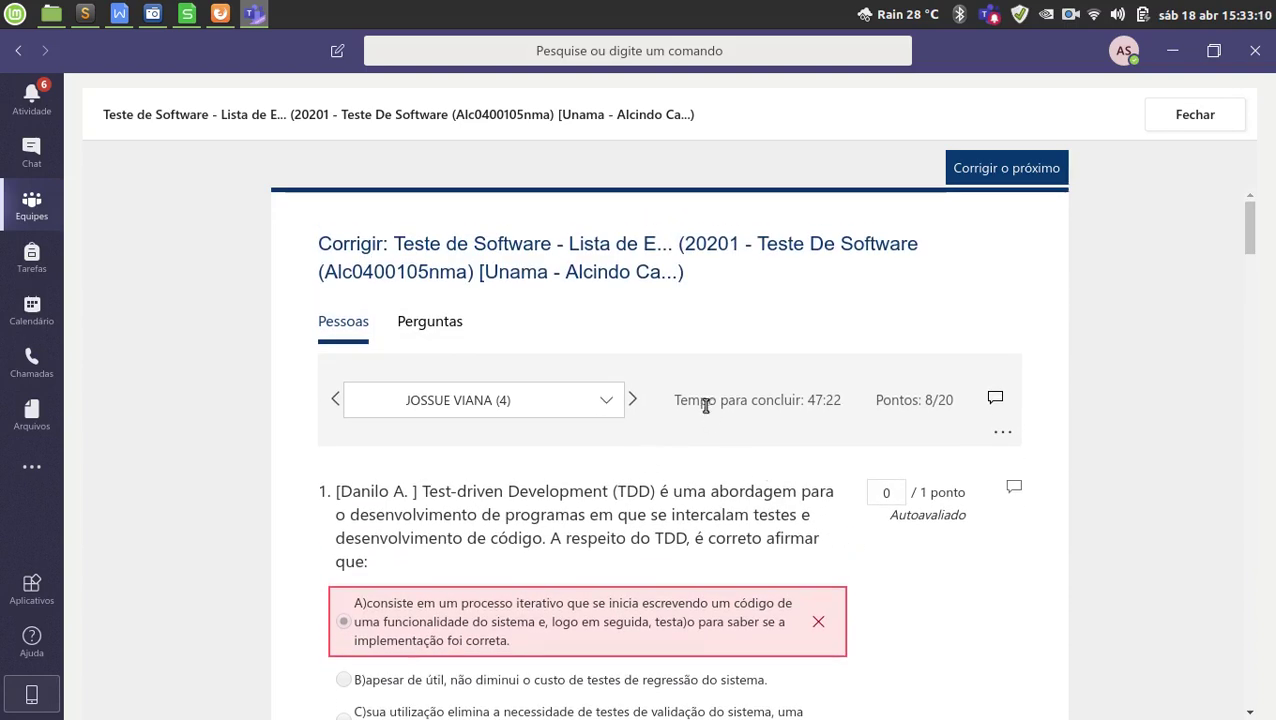
pyautogui.moveTo(707, 401); pyautogui.dragTo(842, 402)
pyautogui.click(846, 428)
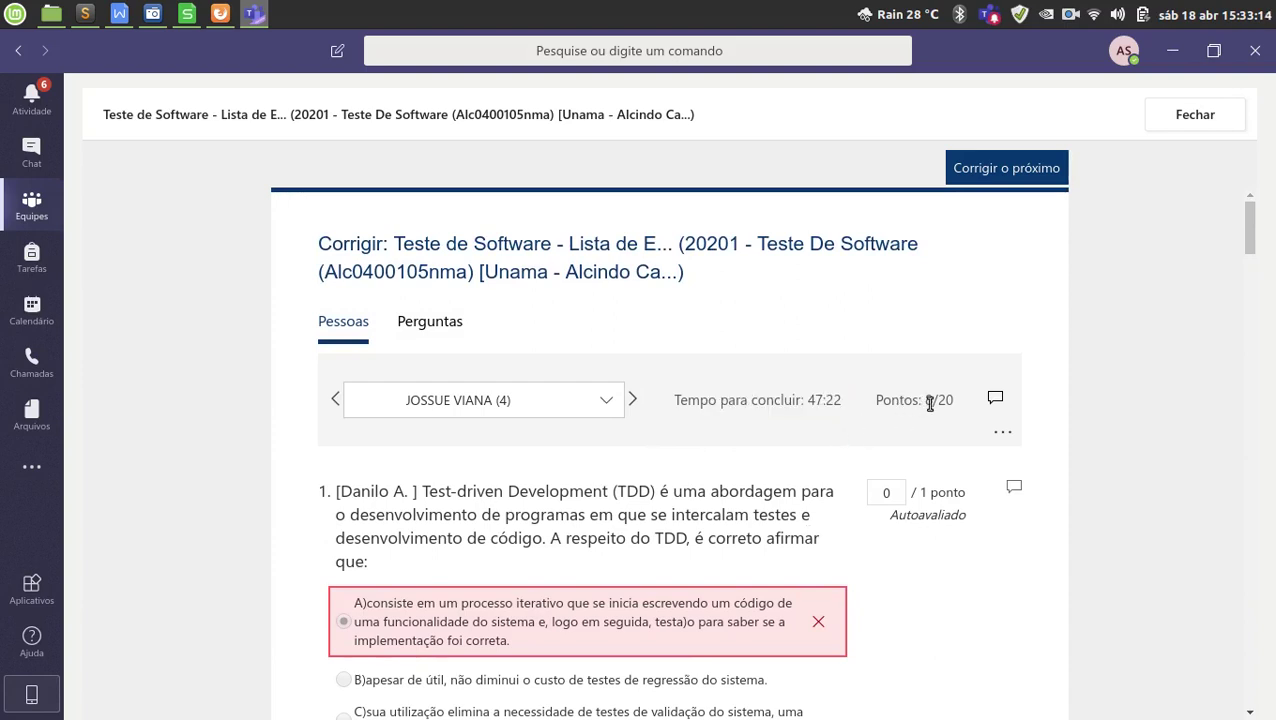
pyautogui.moveTo(924, 402); pyautogui.dragTo(955, 403)
# Review the student's answers down to essay questions 11–13 that still need grading.
pyautogui.scroll(-4, 826, 473)
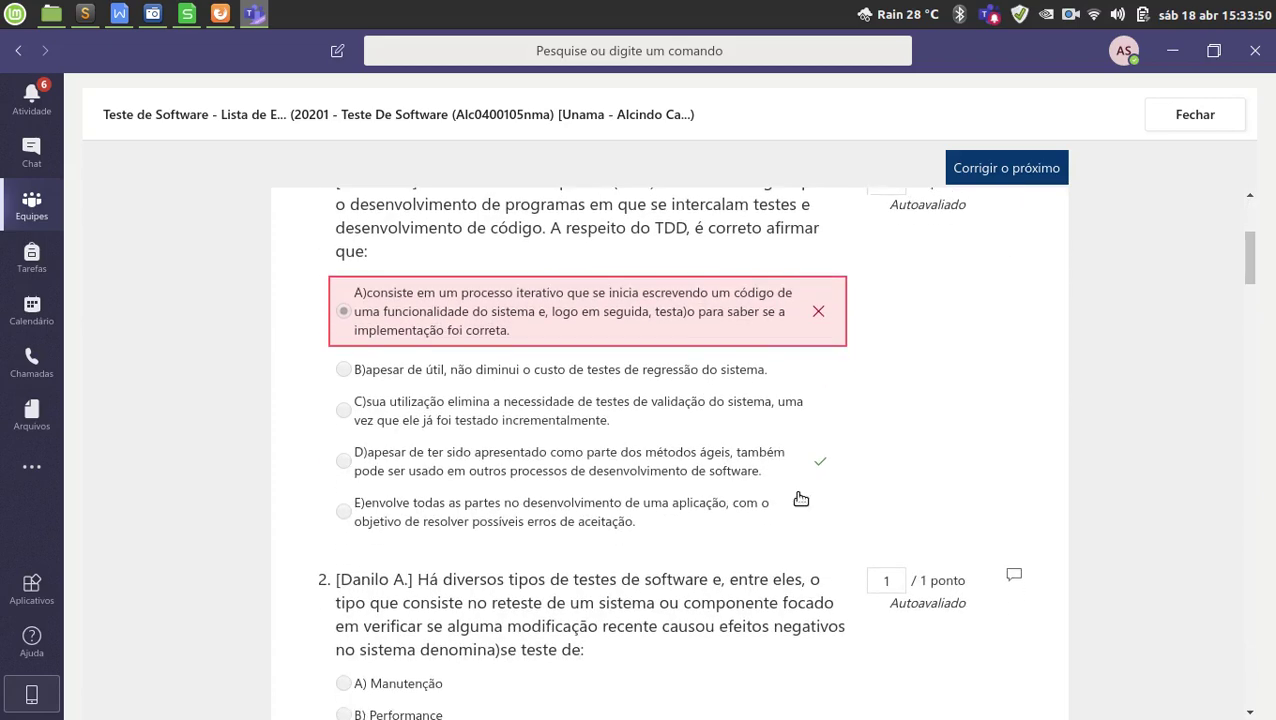
pyautogui.scroll(-3, 800, 498)
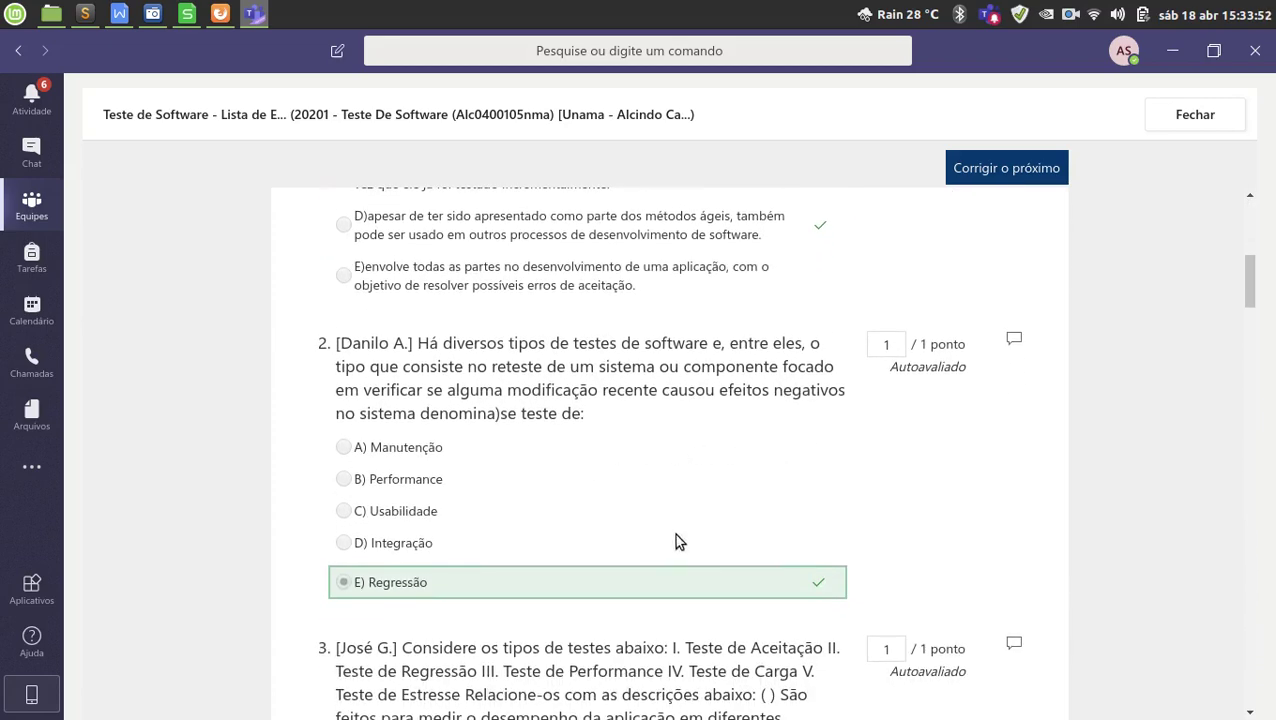
pyautogui.scroll(-2, 813, 533)
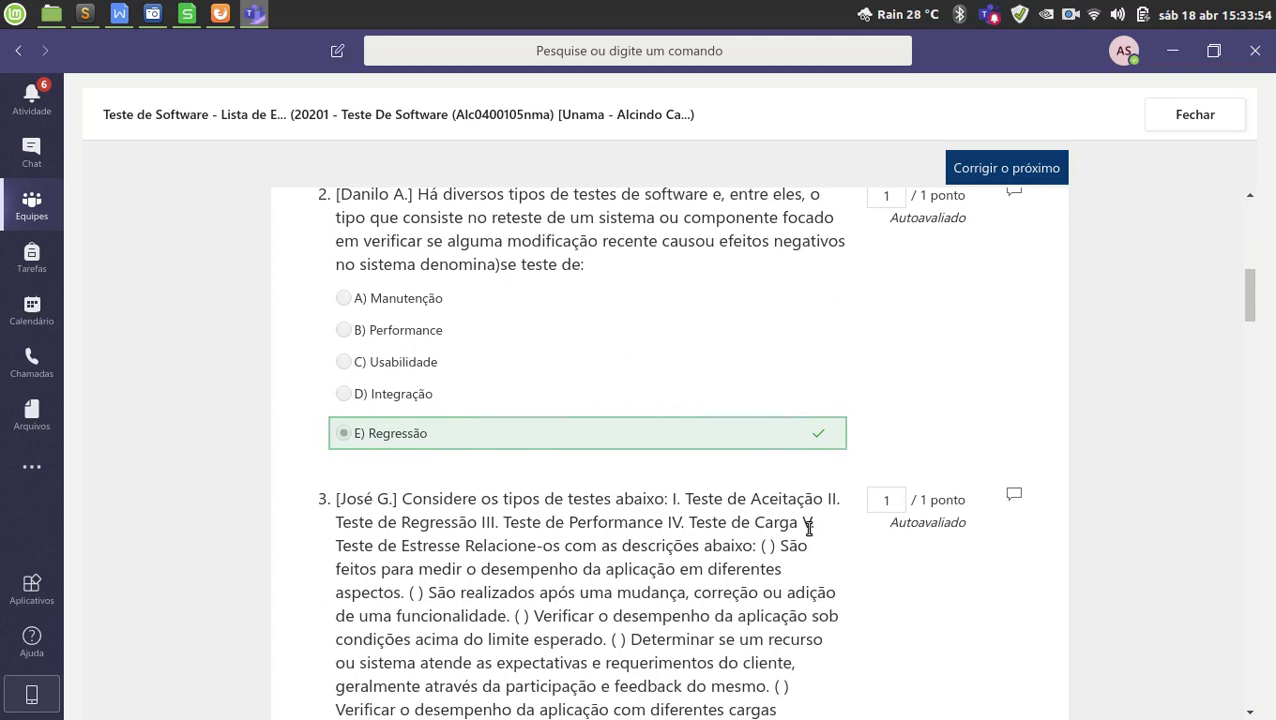
pyautogui.scroll(-3, 810, 530)
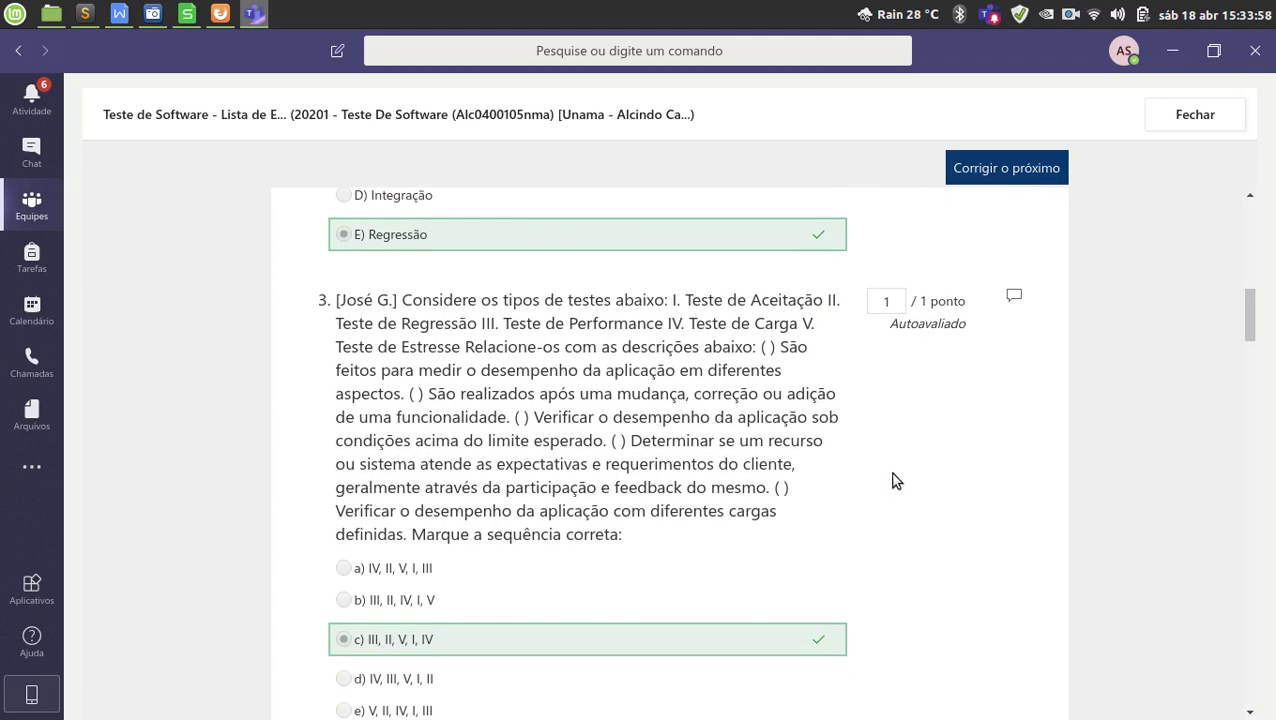
pyautogui.scroll(8, 888, 484)
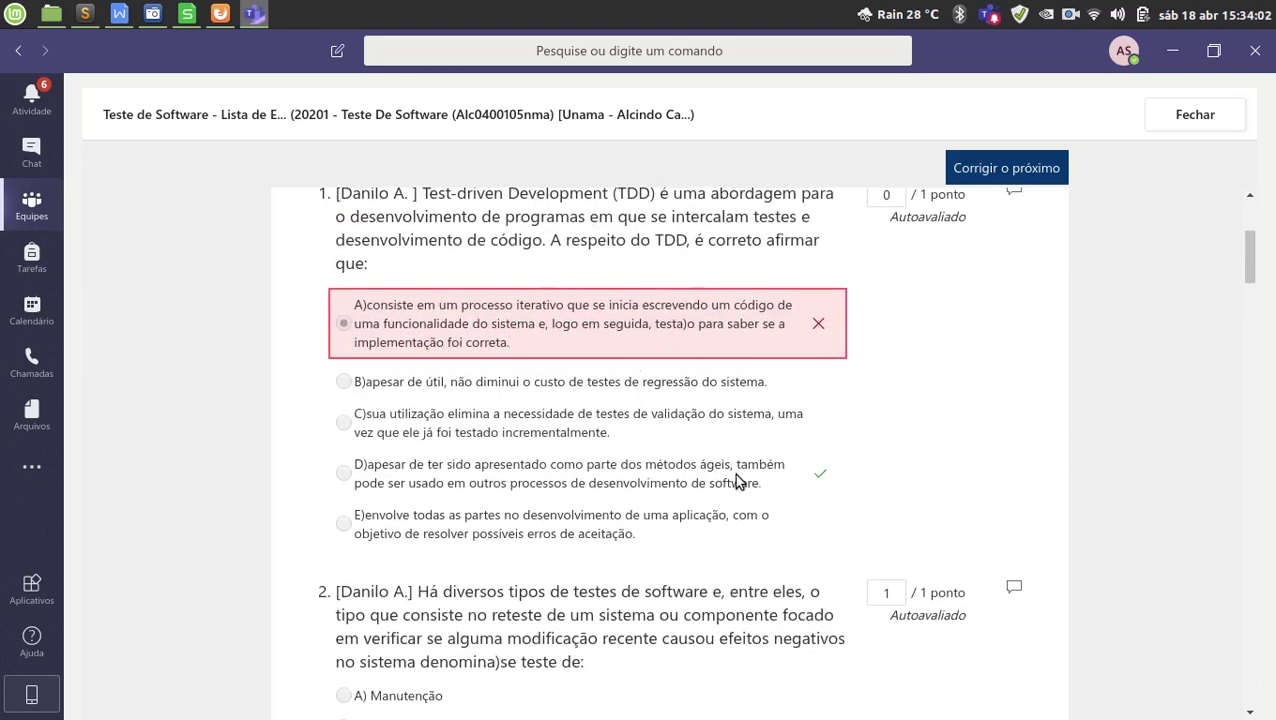
pyautogui.scroll(-3, 812, 513)
pyautogui.scroll(-3, 818, 518)
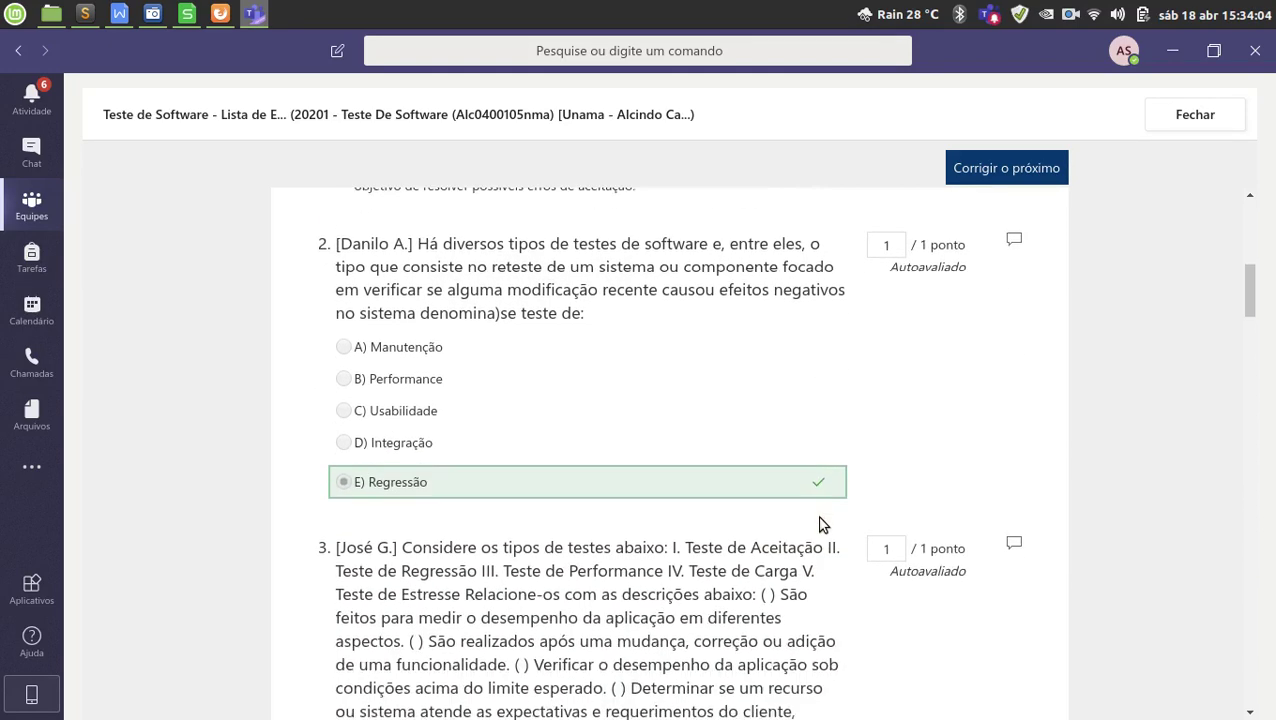
pyautogui.scroll(-1, 552, 379)
pyautogui.scroll(1, 474, 383)
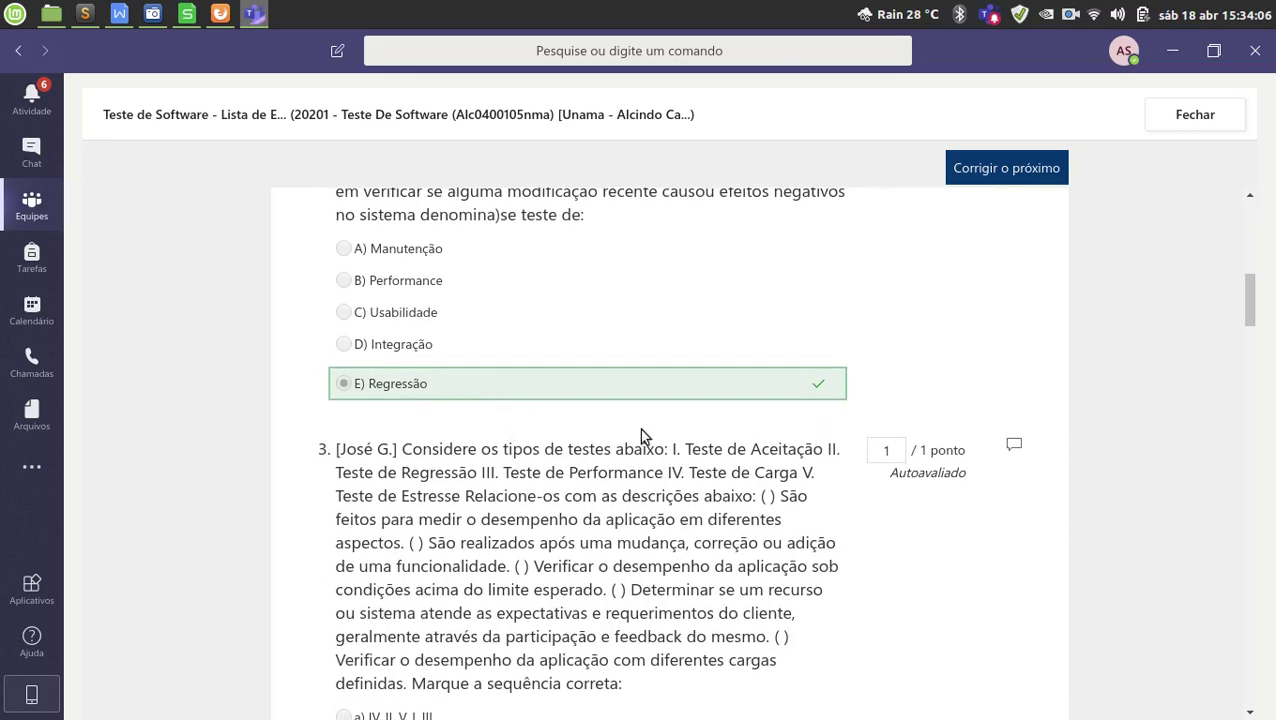
pyautogui.scroll(-3, 644, 433)
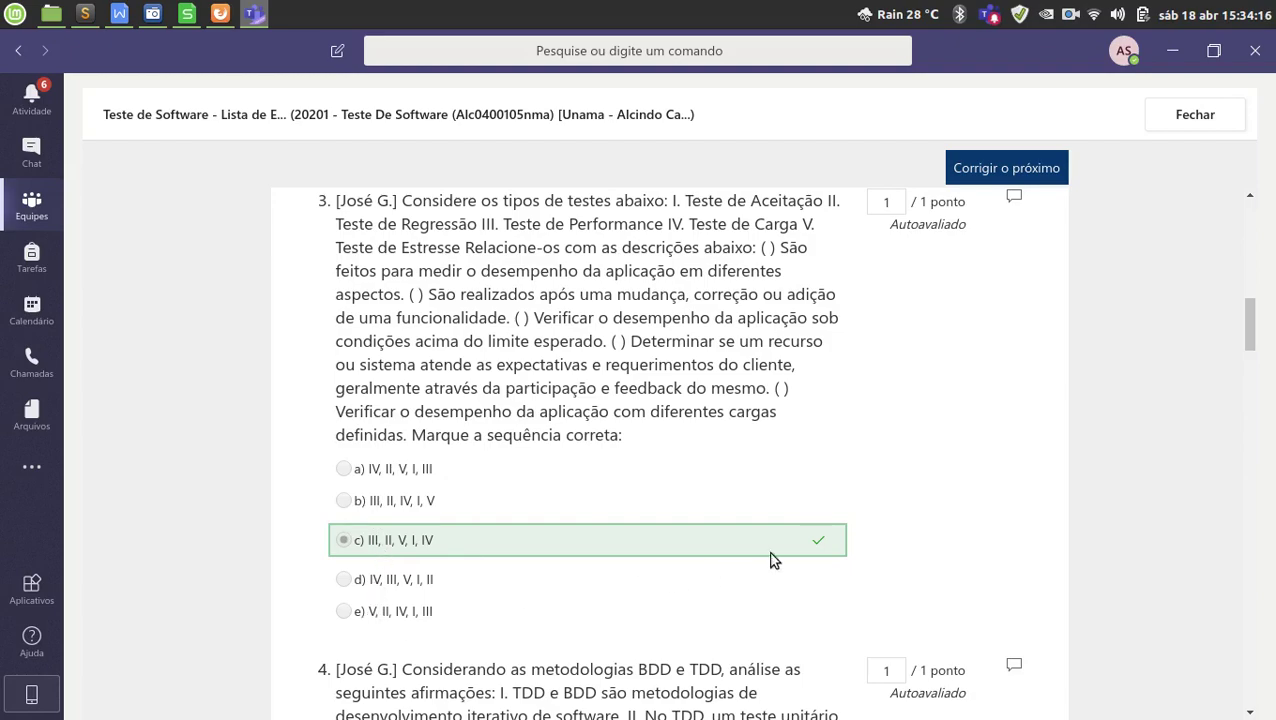
pyautogui.scroll(-4, 769, 561)
pyautogui.scroll(-15, 900, 560)
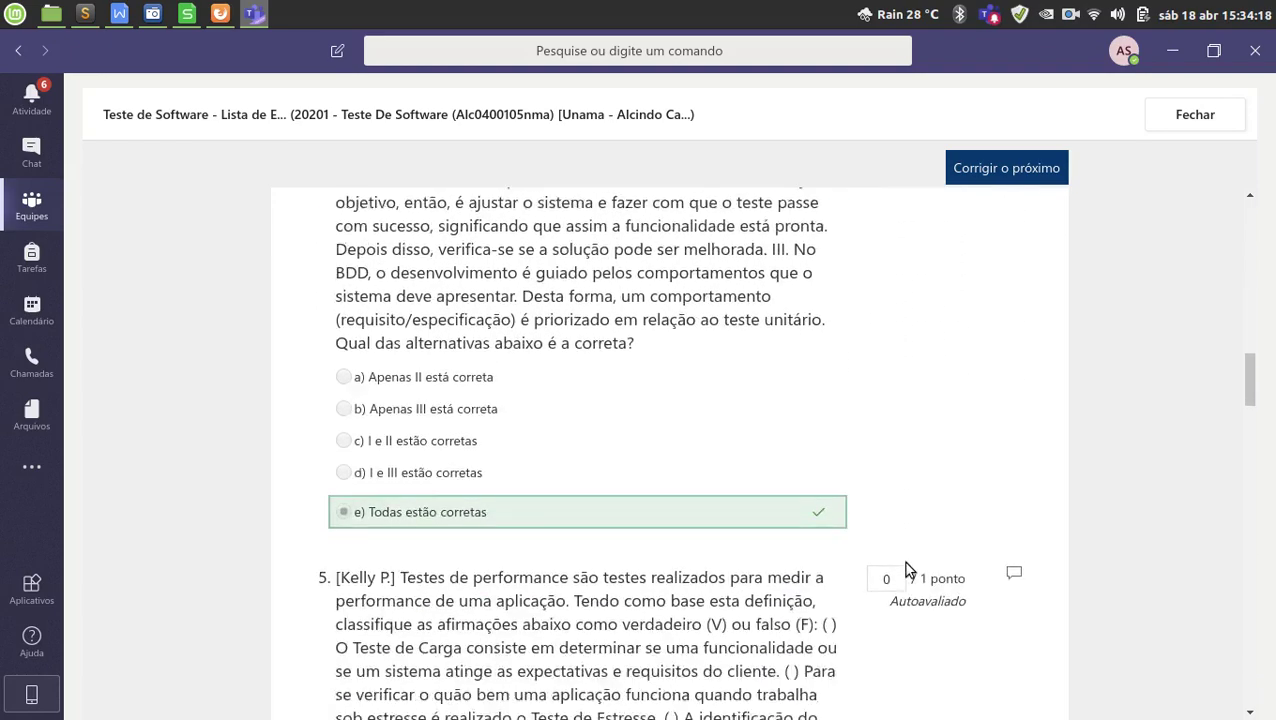
pyautogui.scroll(-20, 993, 585)
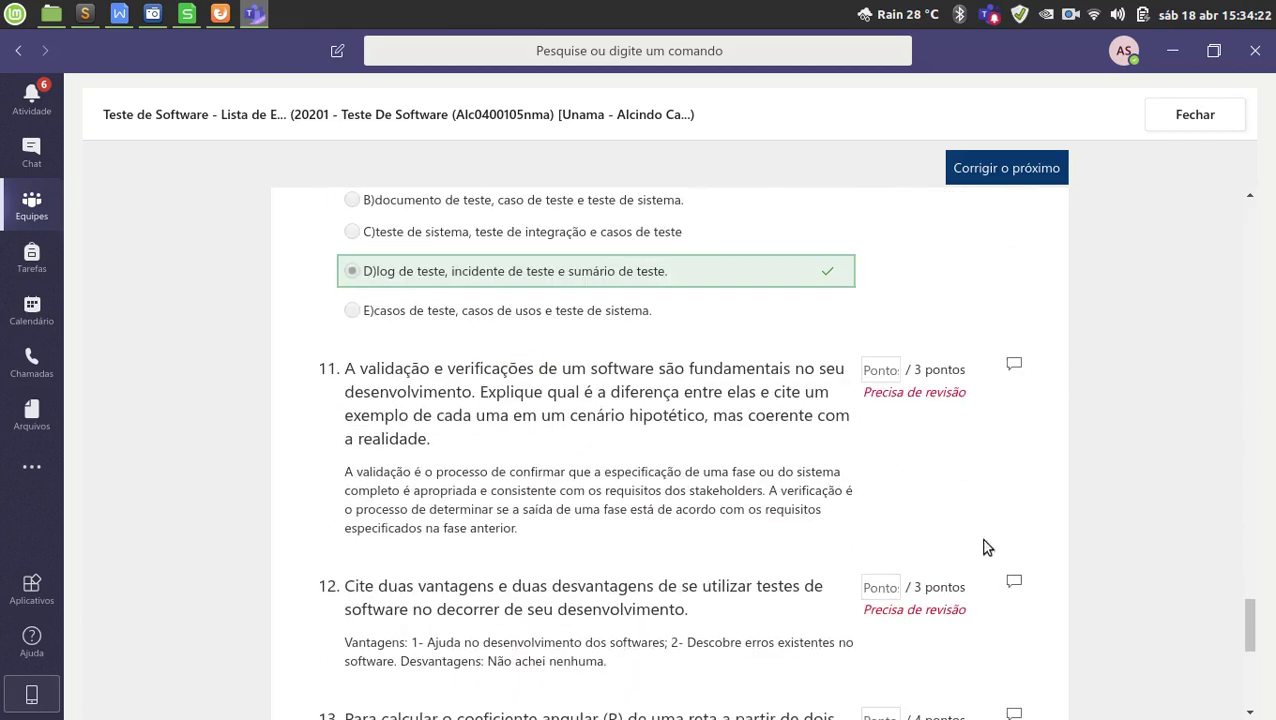
pyautogui.scroll(-1, 950, 540)
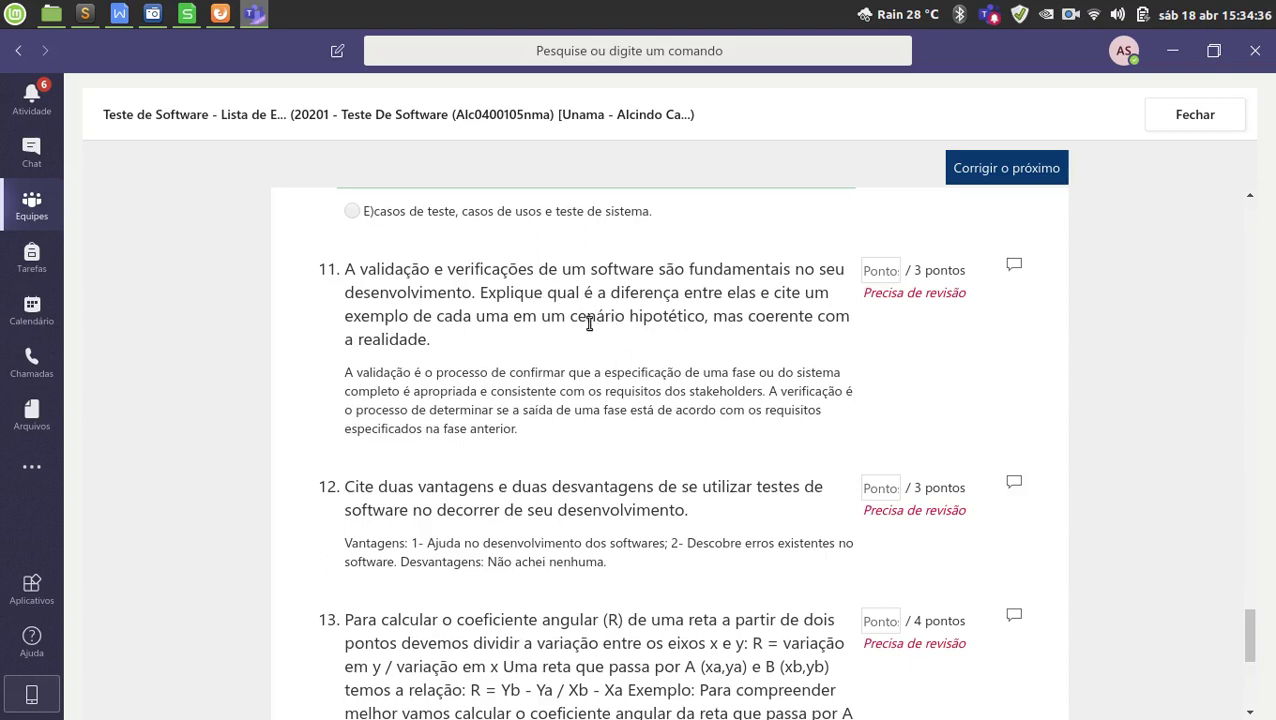
# Score question 11 at 2 points and comment 'Prezado aluno, você não forneceu o exemplo (-1,0 pt)'.
pyautogui.click(876, 271)
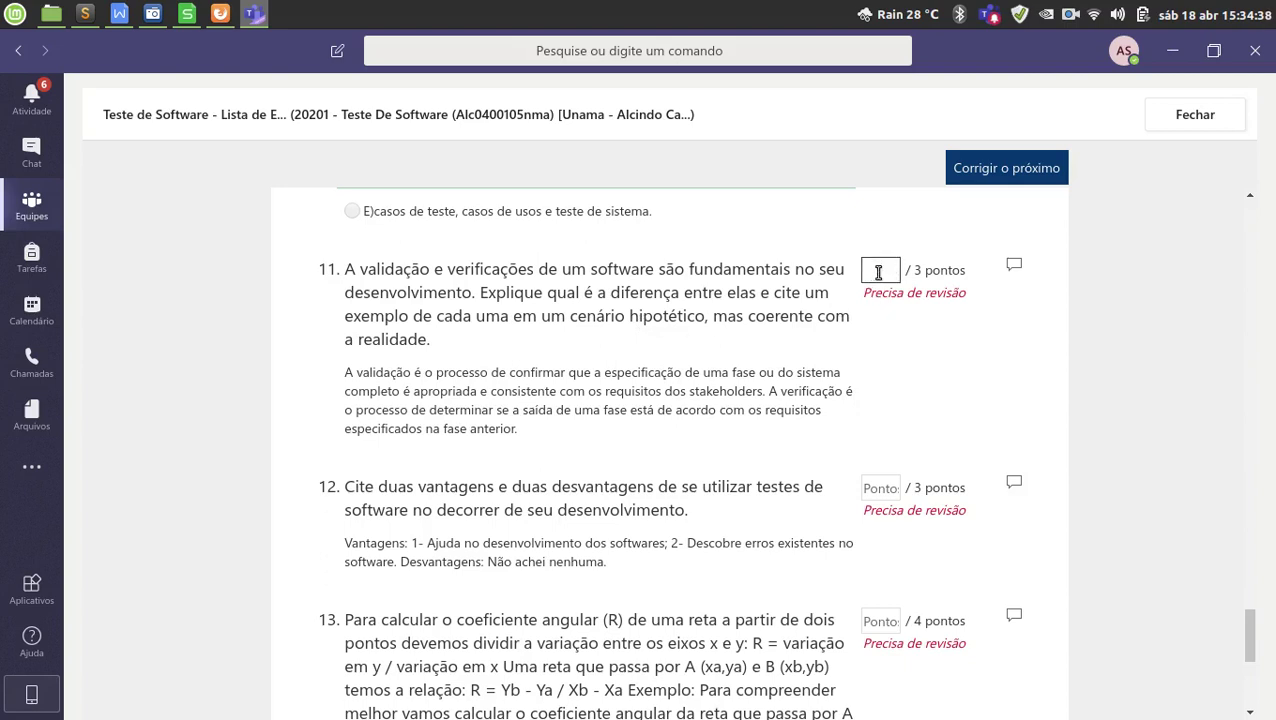
pyautogui.write('2')
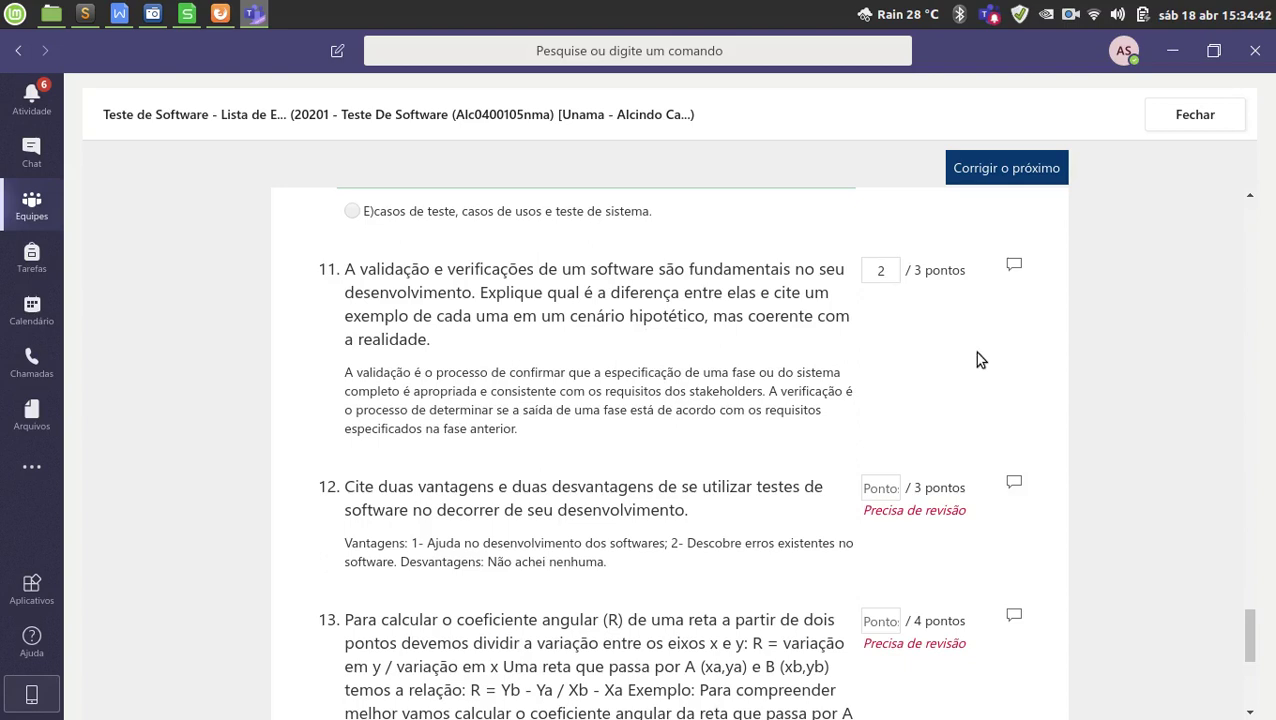
pyautogui.click(1015, 266)
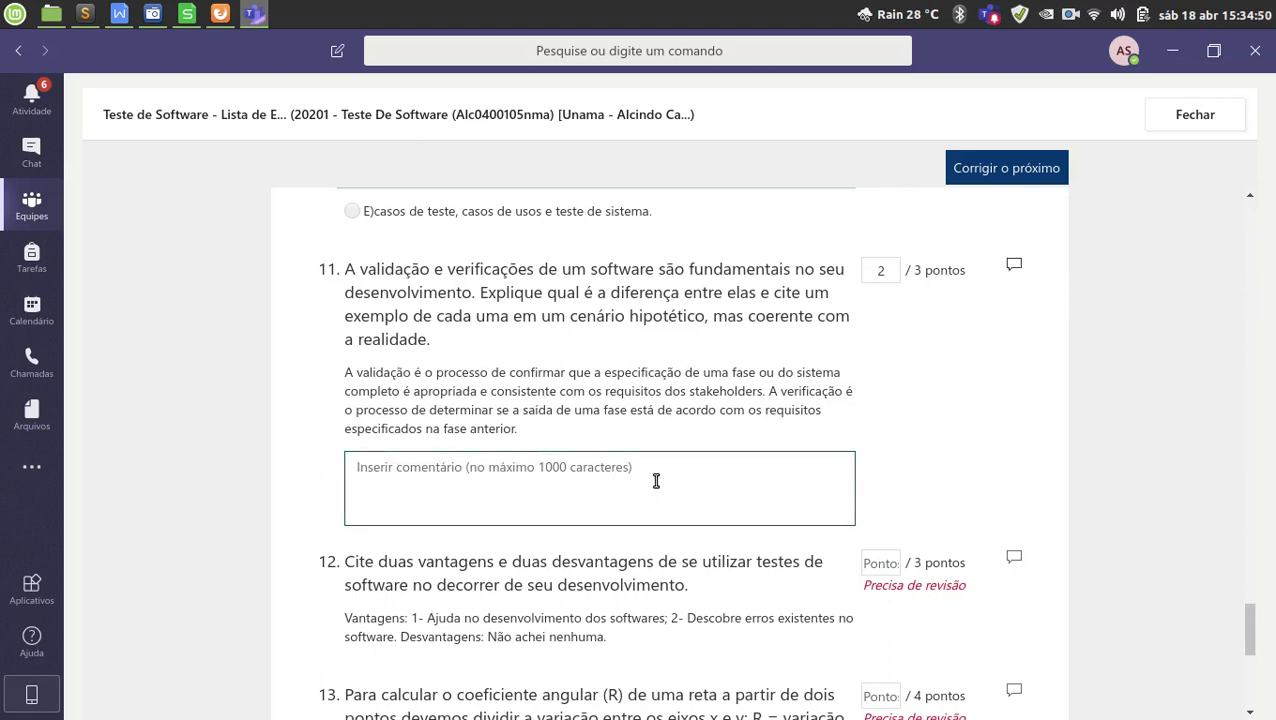
pyautogui.write('Preza')
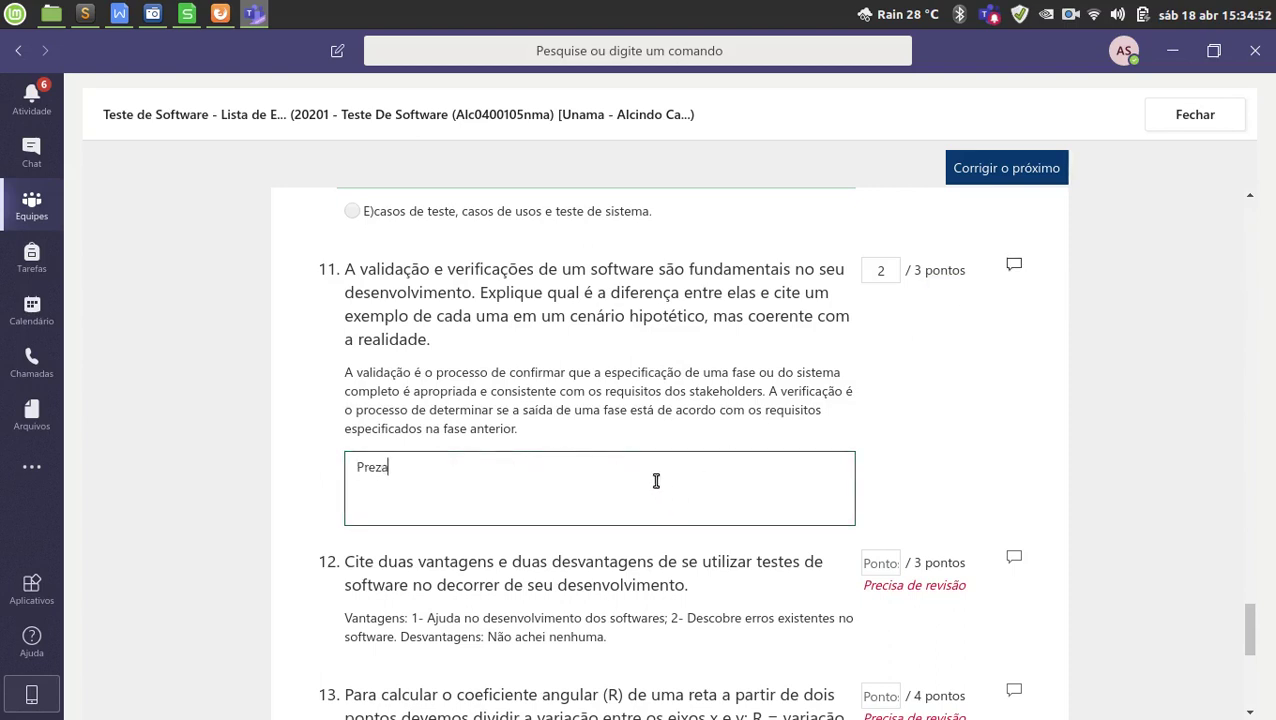
pyautogui.write('do aluno, voc^')
pyautogui.press('BackSpace')
pyautogui.write('ê não forneceu ')
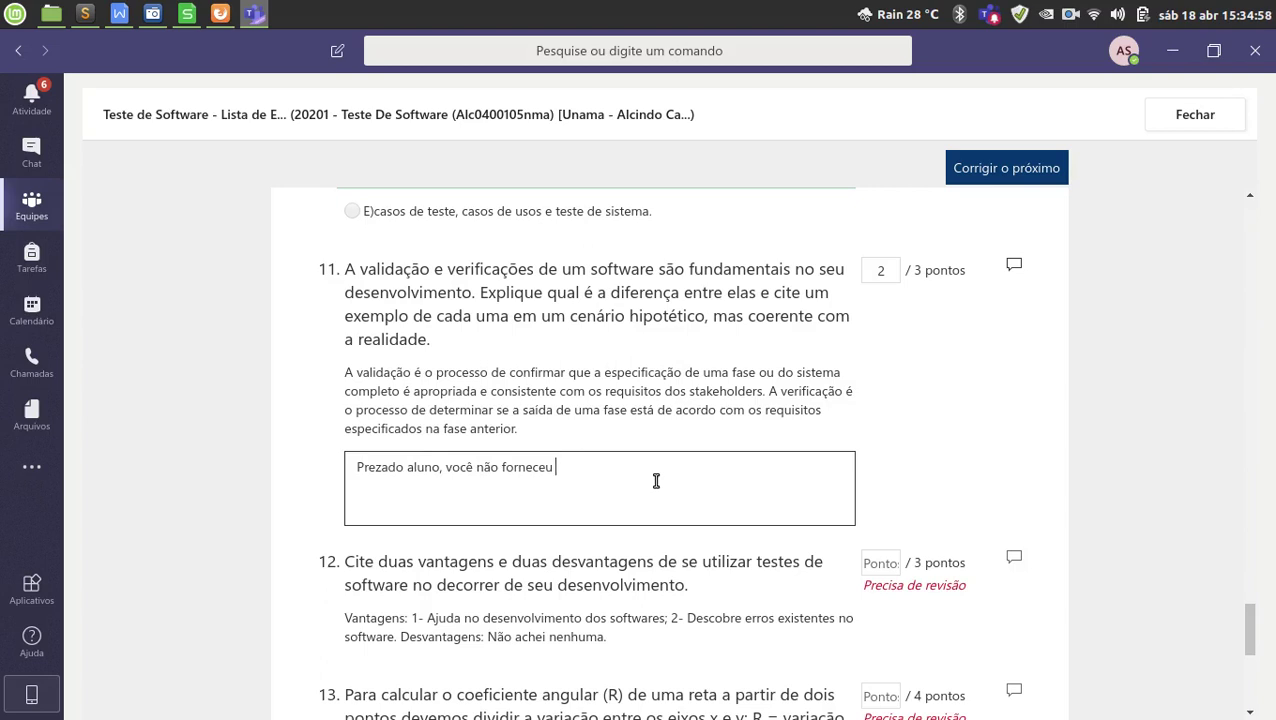
pyautogui.write('o exemplo (-1,0 pt')
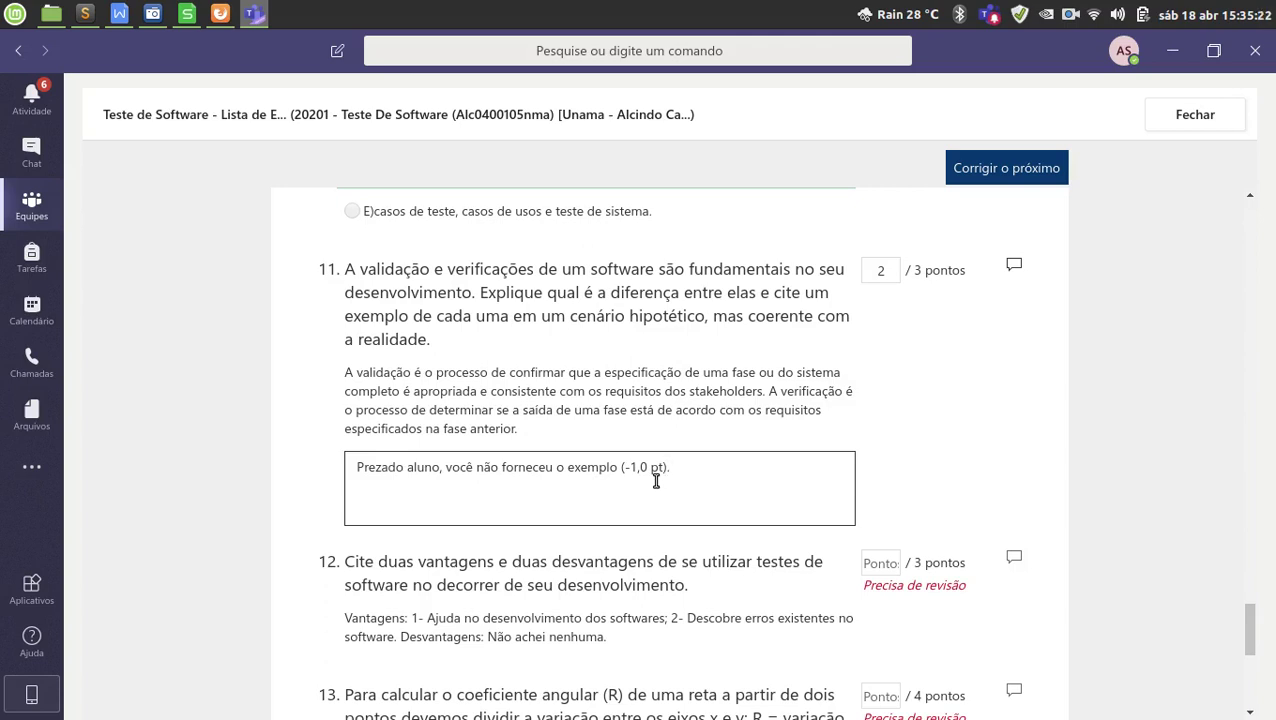
# Select, then deselect, question 11's feedback comment and scroll down to question 12.
pyautogui.moveTo(668, 470); pyautogui.dragTo(362, 459)
pyautogui.click(761, 482)
pyautogui.scroll(-1, 930, 445)
pyautogui.scroll(-3, 820, 455)
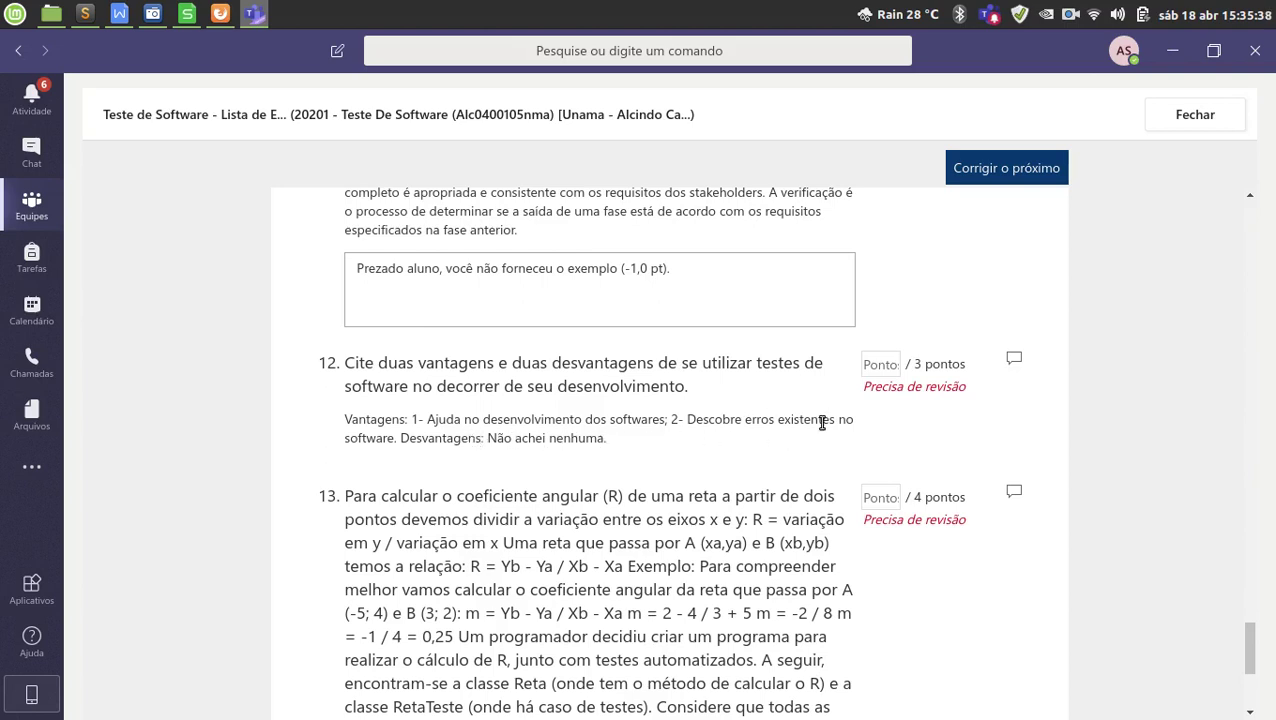
# Score question 12 at 2 points with feedback 'Prezado aluno, você não forneceu as desvantagens (-1,0 pt)'.
pyautogui.click(880, 364)
pyautogui.write('2')
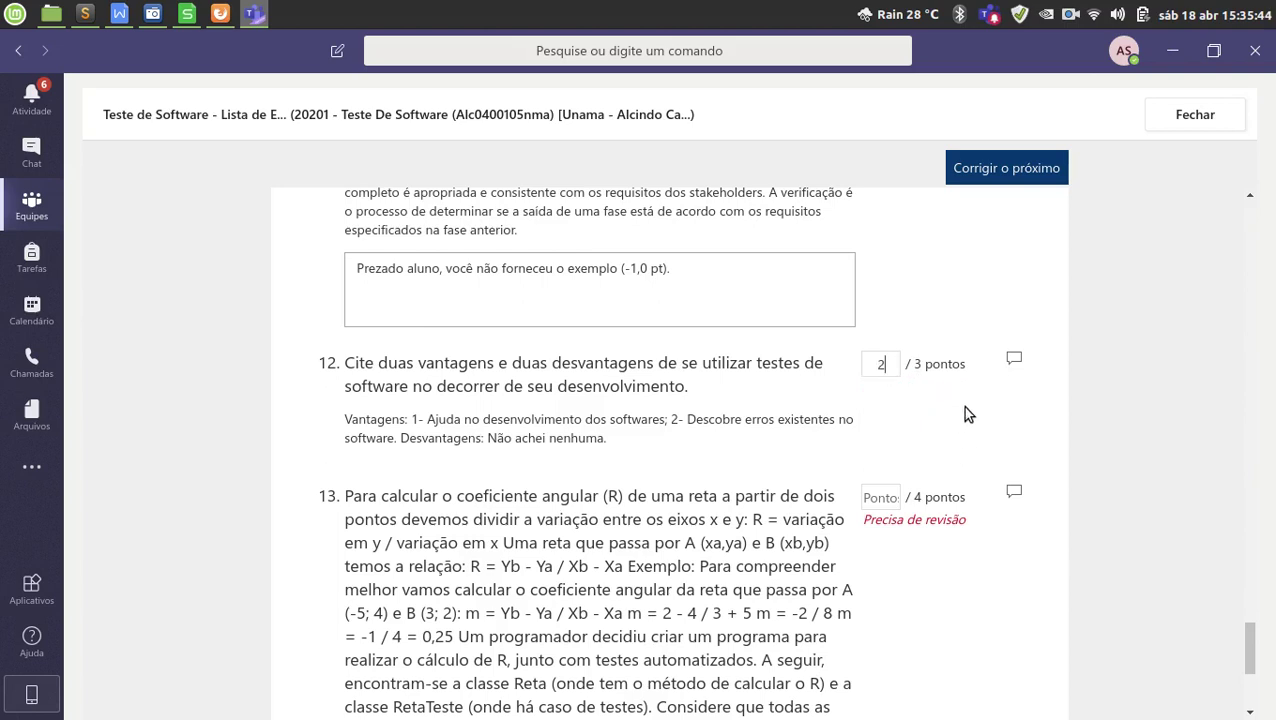
pyautogui.click(1012, 358)
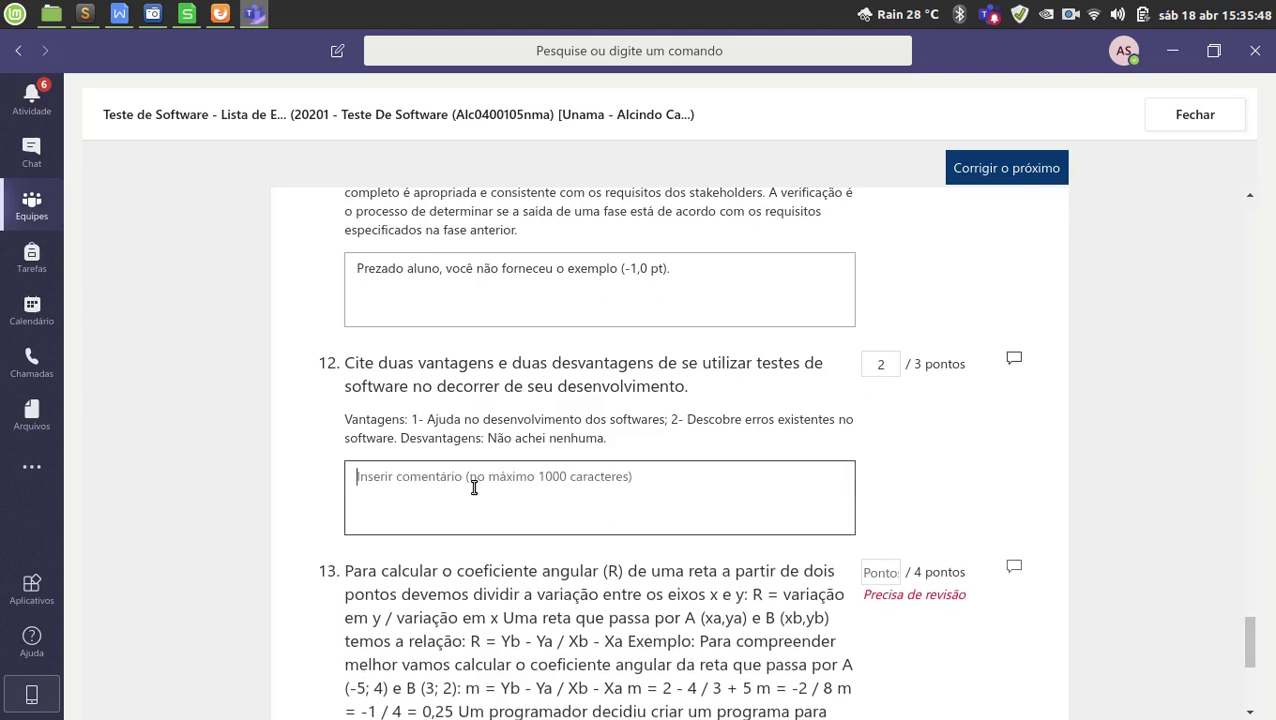
pyautogui.write('Prezado ')
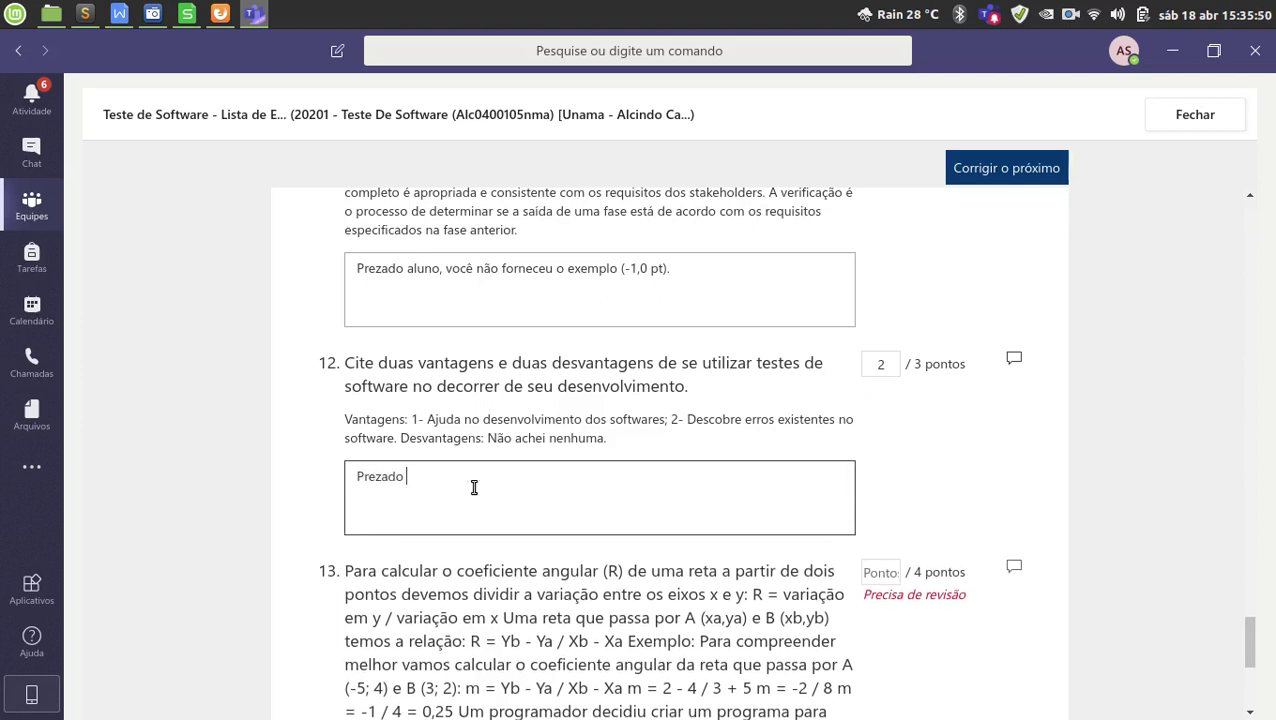
pyautogui.write('aluno, você não forneceu as desvan')
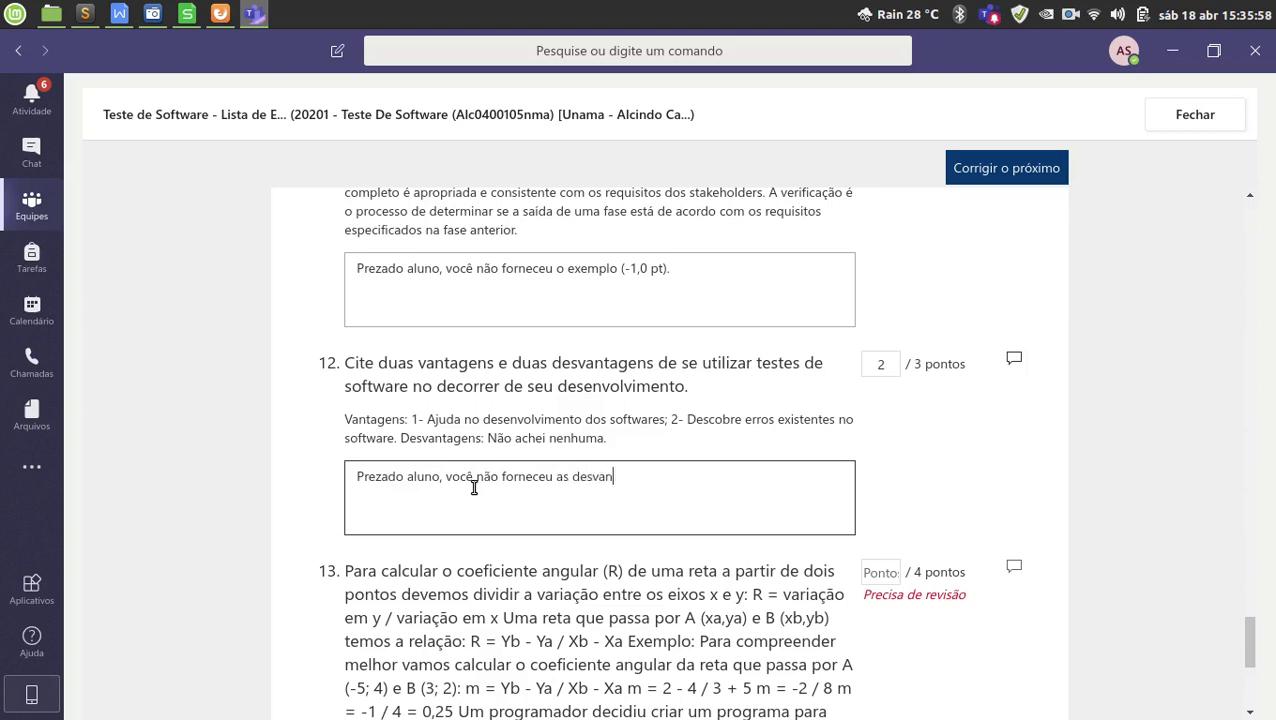
pyautogui.write('tagens (-')
pyautogui.write('1,9')
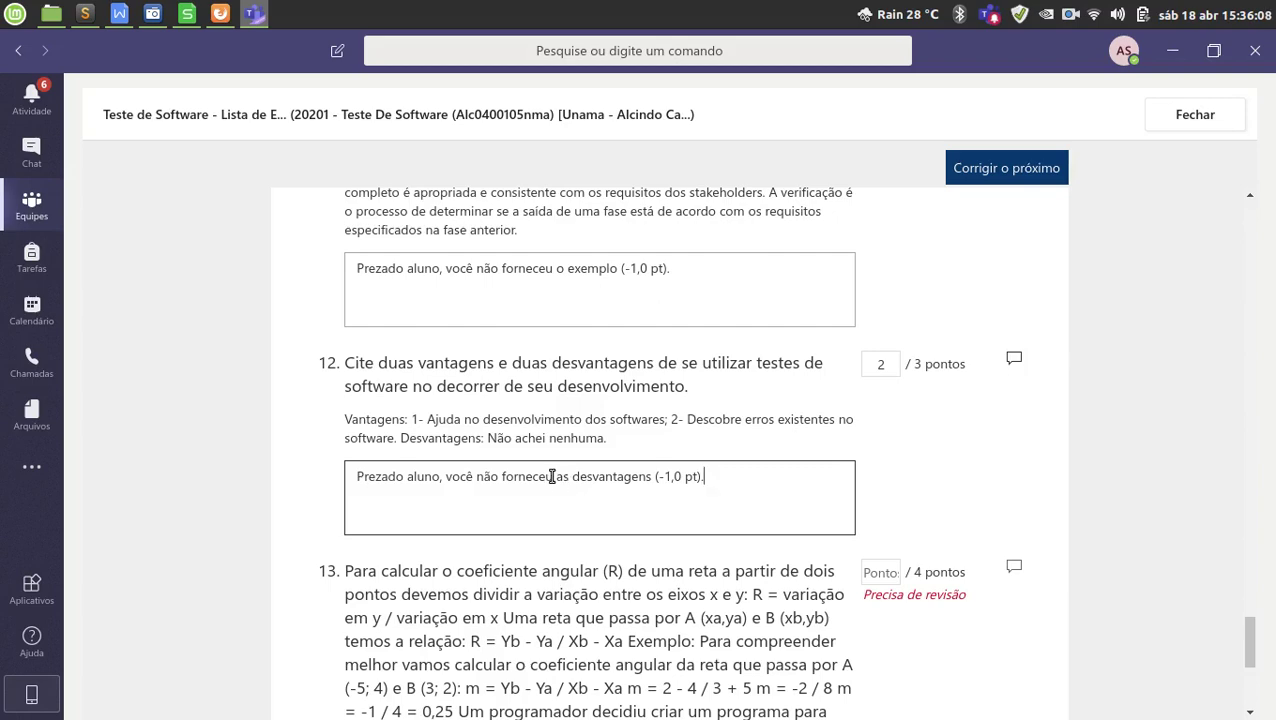
pyautogui.moveTo(553, 477); pyautogui.dragTo(325, 478)
pyautogui.hotkey('ctrl', 'c')
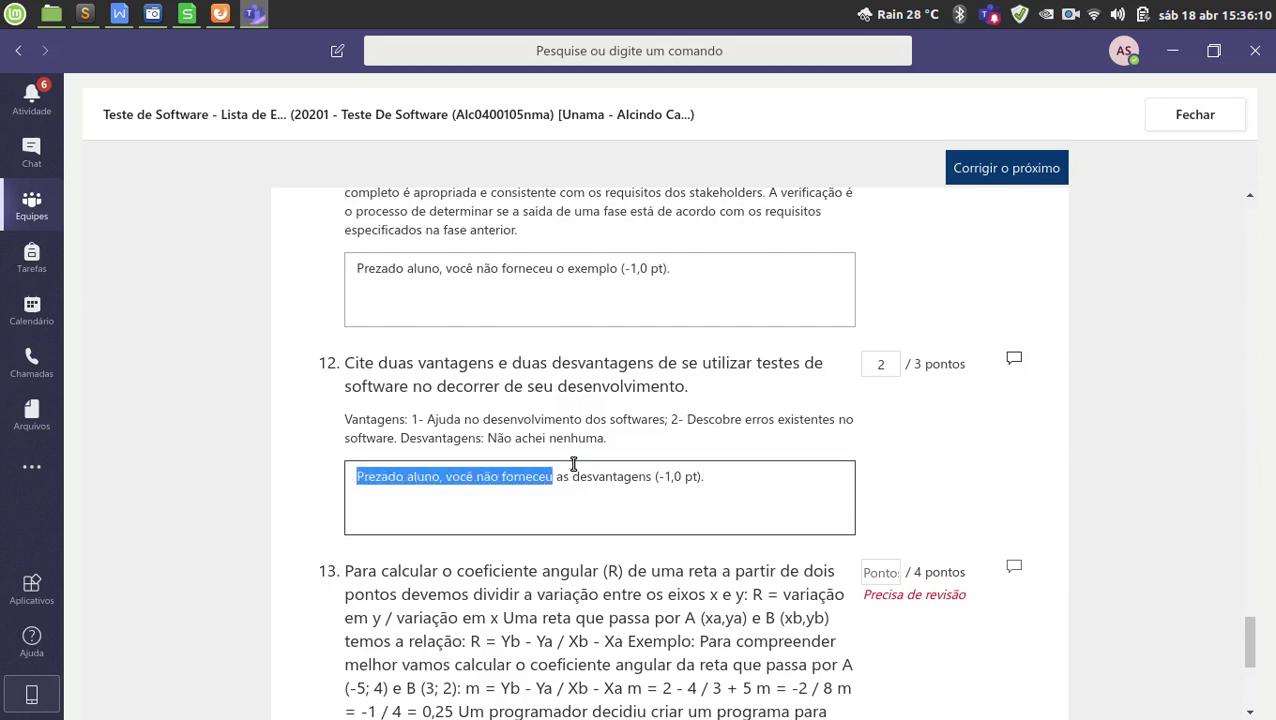
# Paste 'Prezado aluno, você não forneceu' at the end of the Sublime notes file and copy it.
pyautogui.click(920, 688)
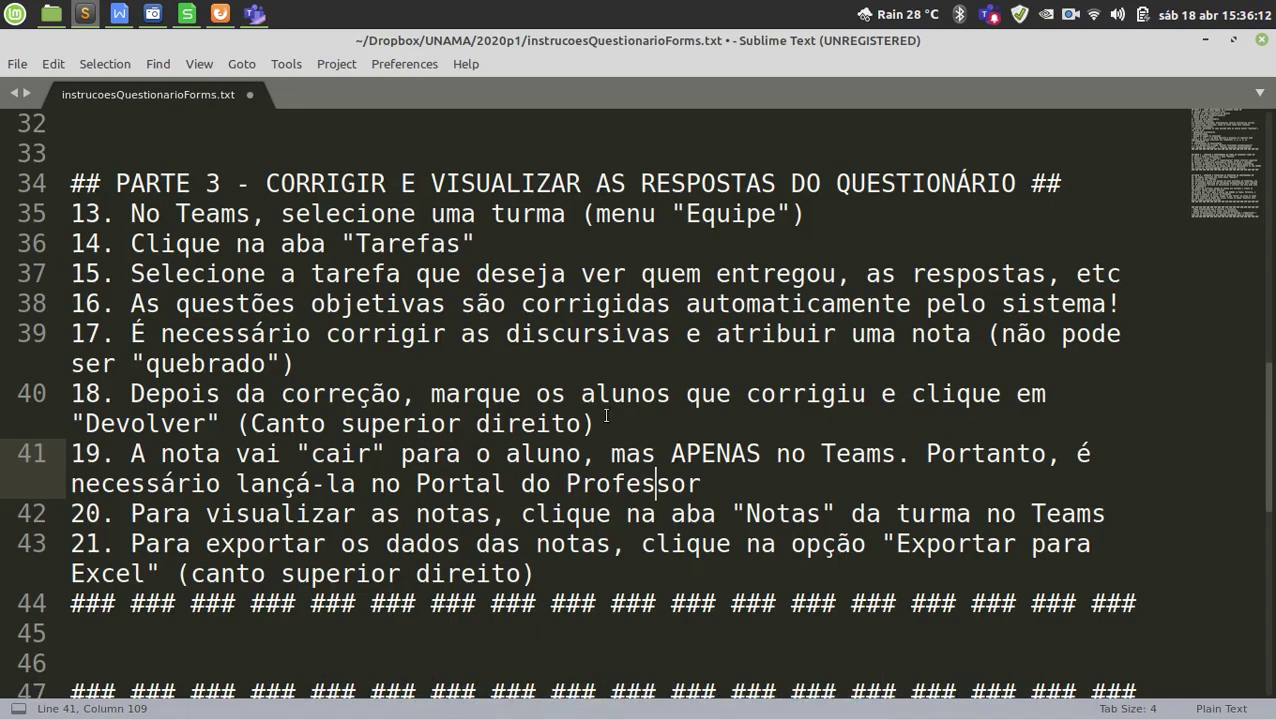
pyautogui.click(601, 405)
pyautogui.hotkey('ctrl', 'End')
pyautogui.press('Return')
pyautogui.press('Return')
pyautogui.press('Return')
pyautogui.press('Return')
pyautogui.press('Return')
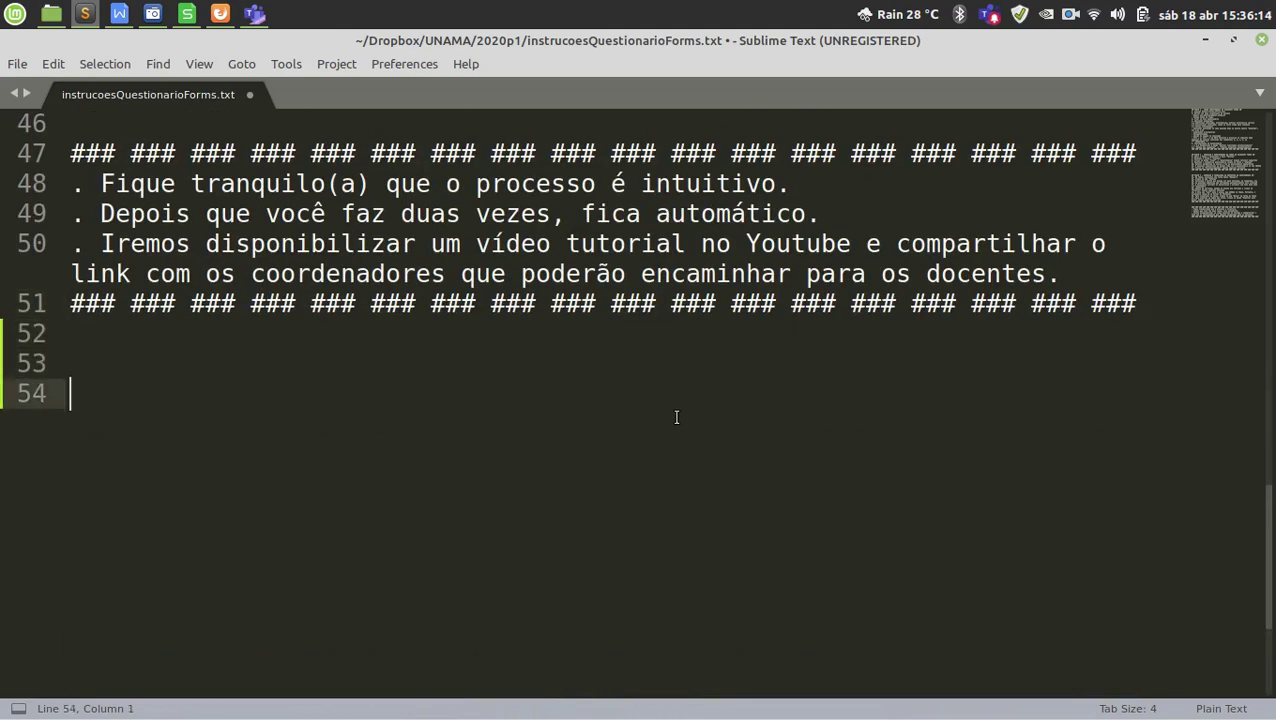
pyautogui.hotkey('ctrl', 'v')
pyautogui.hotkey('shift', 'Home')
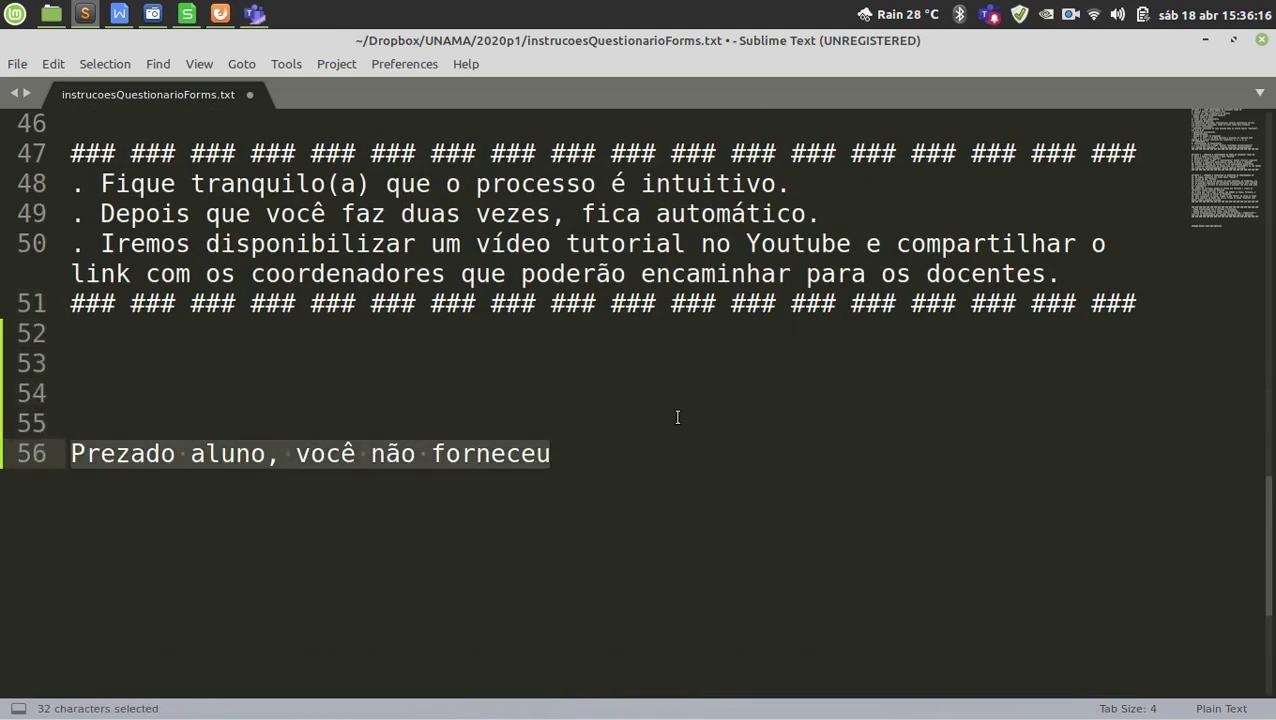
pyautogui.hotkey('ctrl', 'c')
# Add a feminine 'Prezada aluna, você não forneceu' copy below, copy it, and return to Teams.
pyautogui.press('End')
pyautogui.press('Return')
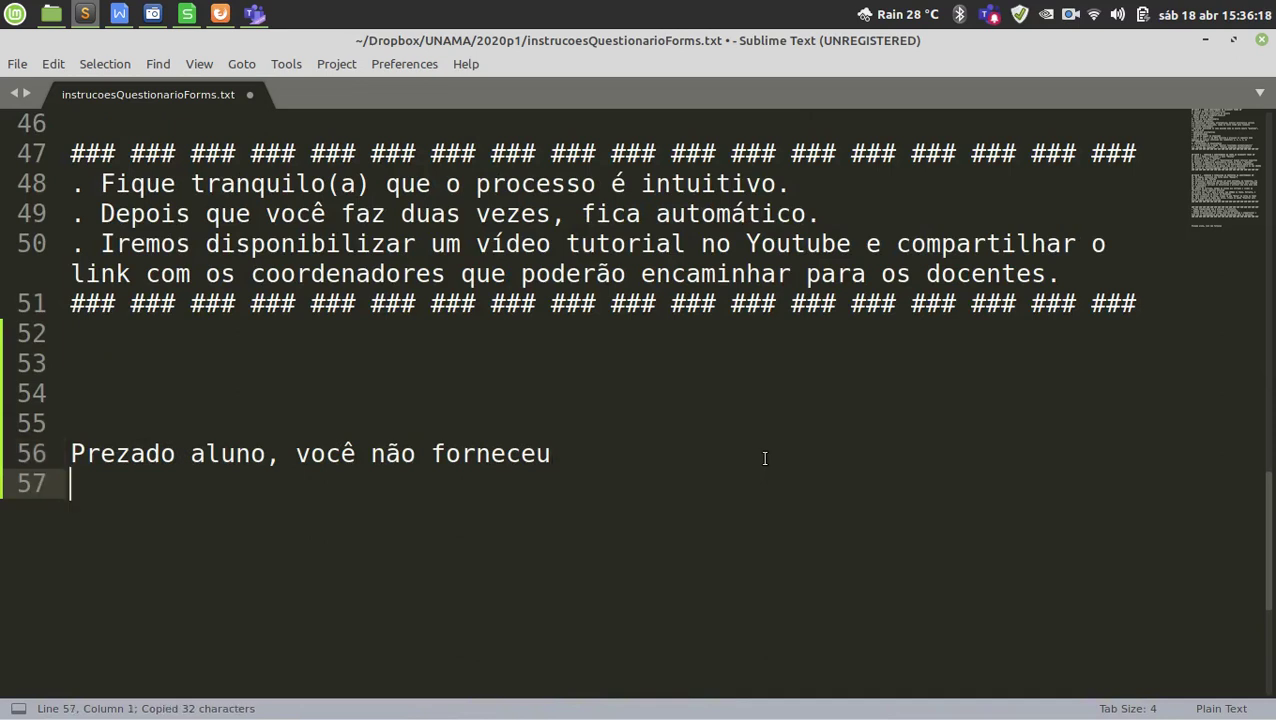
pyautogui.press('Return')
pyautogui.hotkey('ctrl', 'v')
pyautogui.hotkey('ctrl', 'Left')
pyautogui.hotkey('ctrl', 'Left')
pyautogui.hotkey('ctrl', 'Left')
pyautogui.hotkey('ctrl', 'Left')
pyautogui.press('Home')
pyautogui.hotkey('ctrl', 'Right')
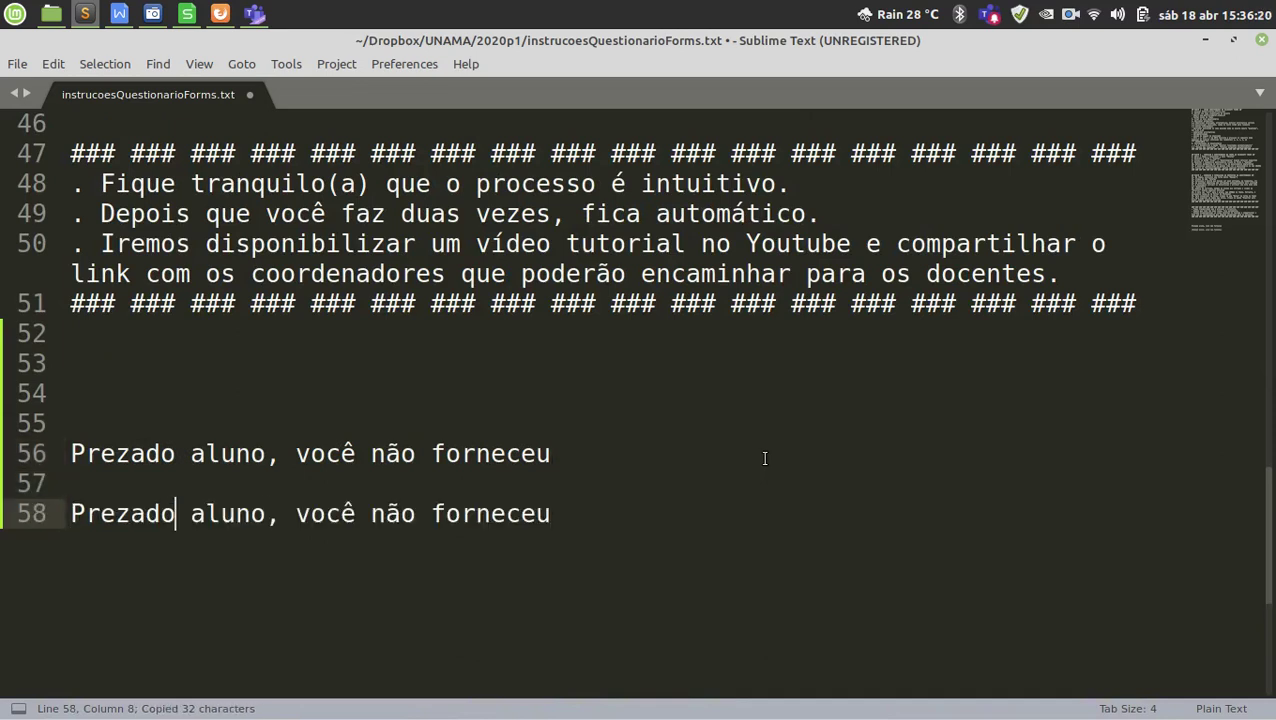
pyautogui.press('BackSpace')
pyautogui.write('a')
pyautogui.hotkey('ctrl', 'Right')
pyautogui.press('BackSpace')
pyautogui.write('a')
pyautogui.press('End')
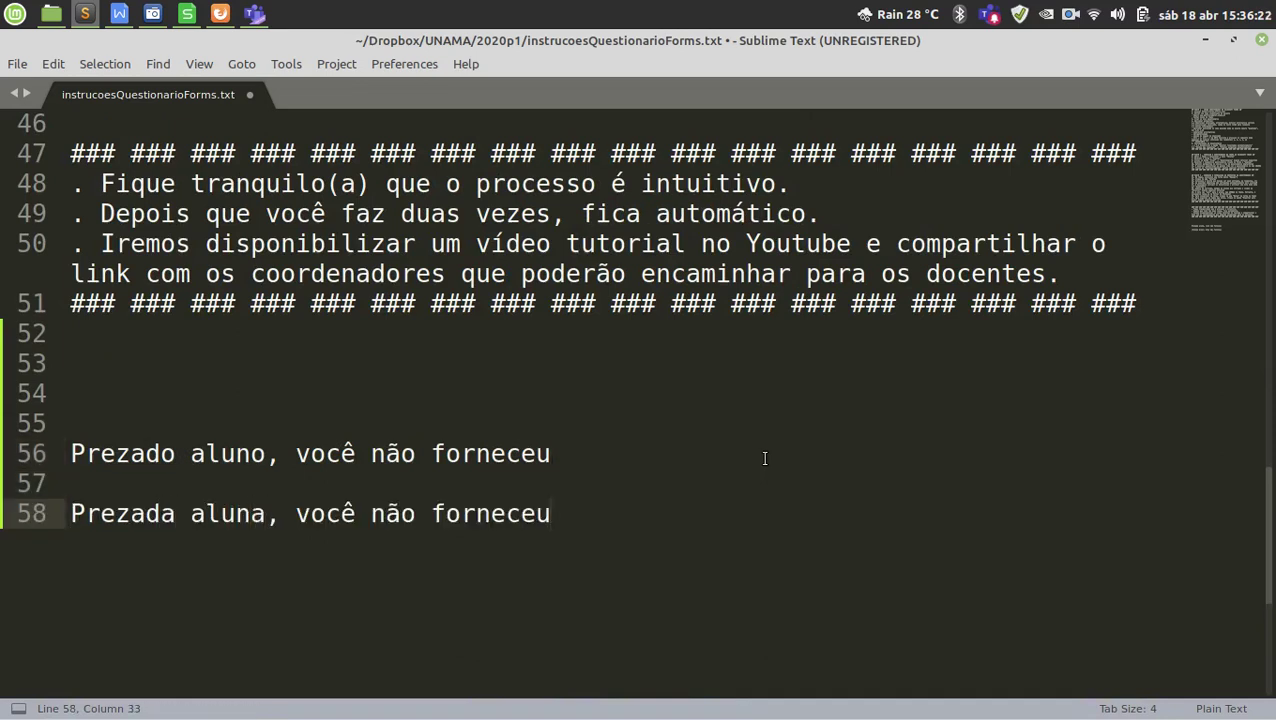
pyautogui.hotkey('shift', 'Home')
pyautogui.hotkey('ctrl', 'c')
pyautogui.hotkey('alt', 'Tab')
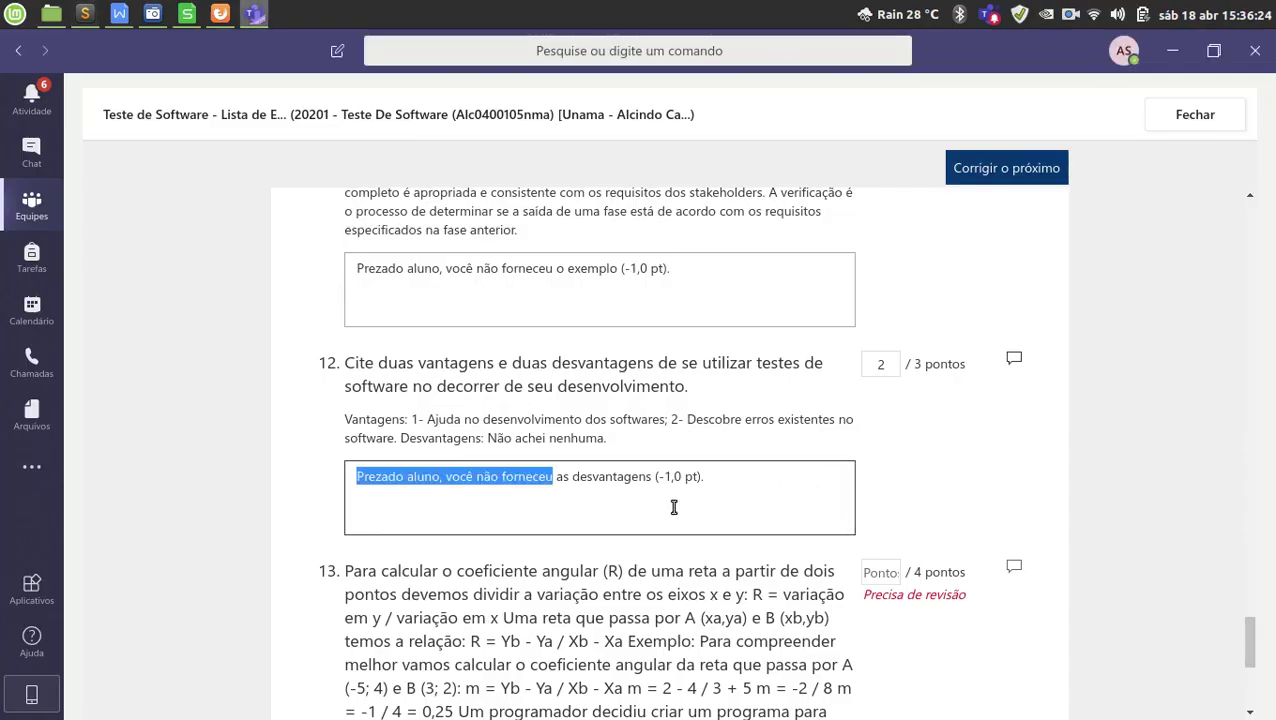
# Review question 13's code answer, highlighting the blank on code line 19.
pyautogui.scroll(-1, 708, 520)
pyautogui.scroll(-4, 708, 520)
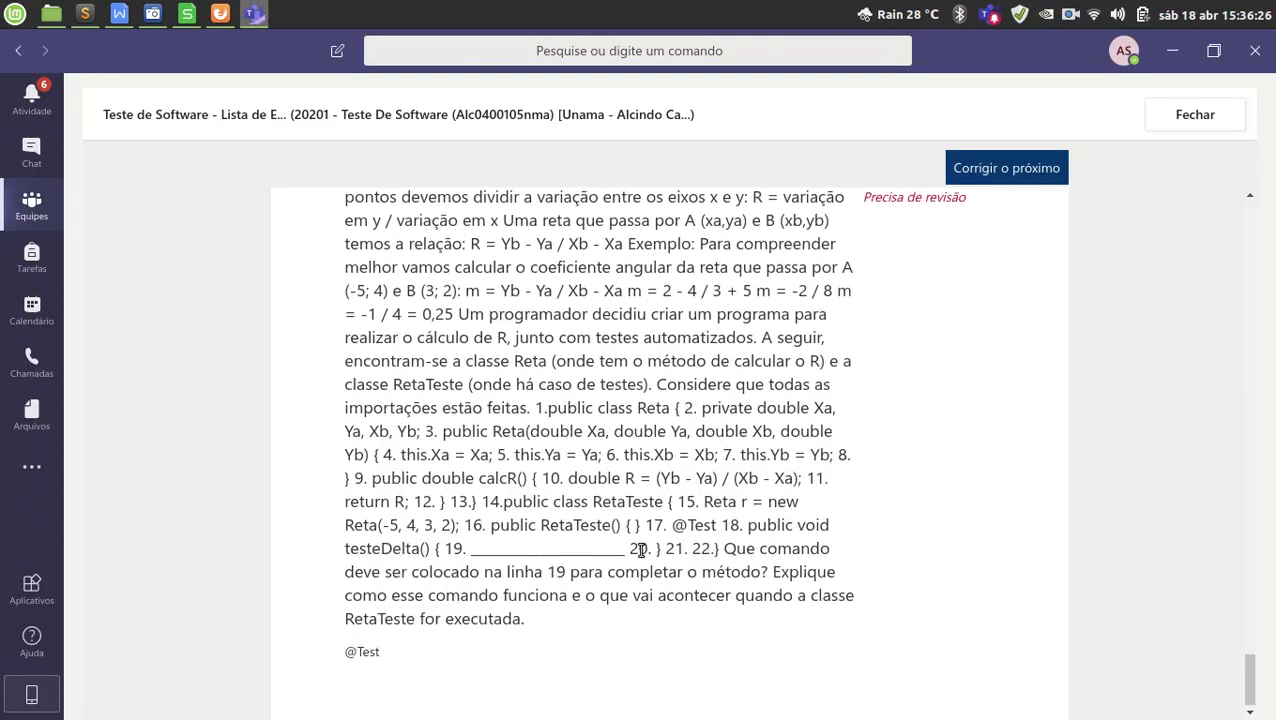
pyautogui.scroll(1, 740, 588)
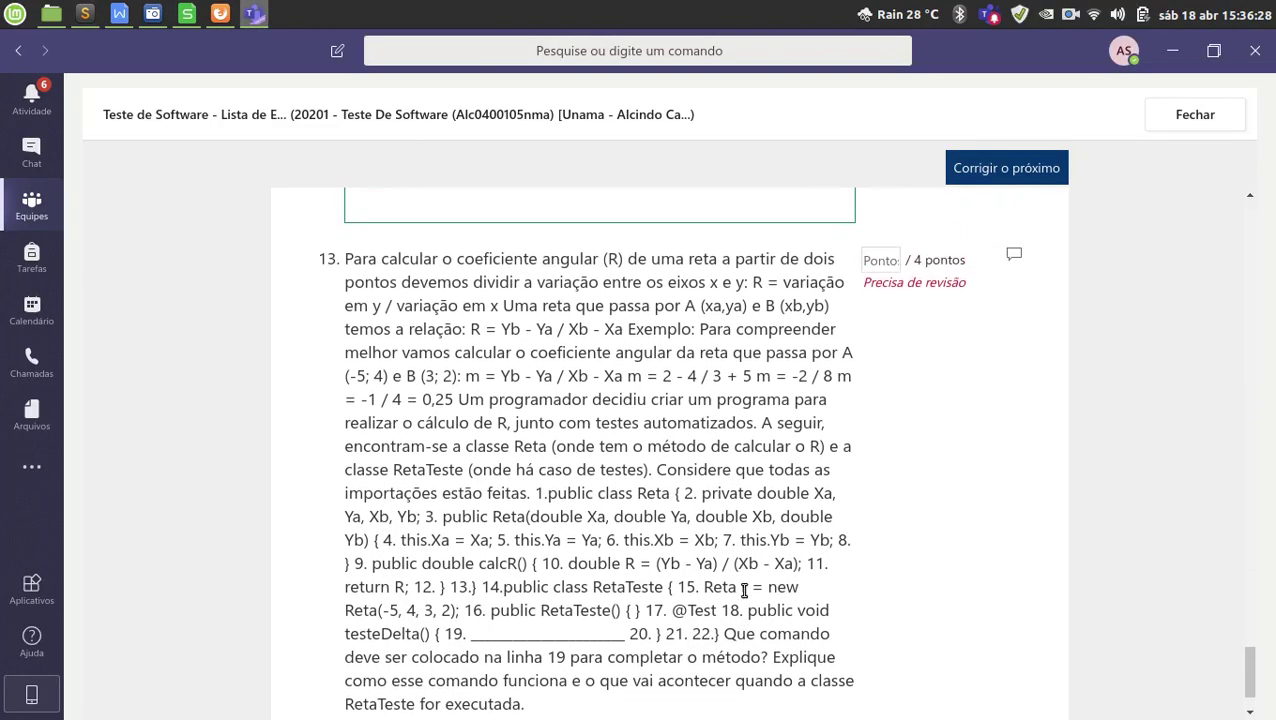
pyautogui.scroll(-1, 677, 433)
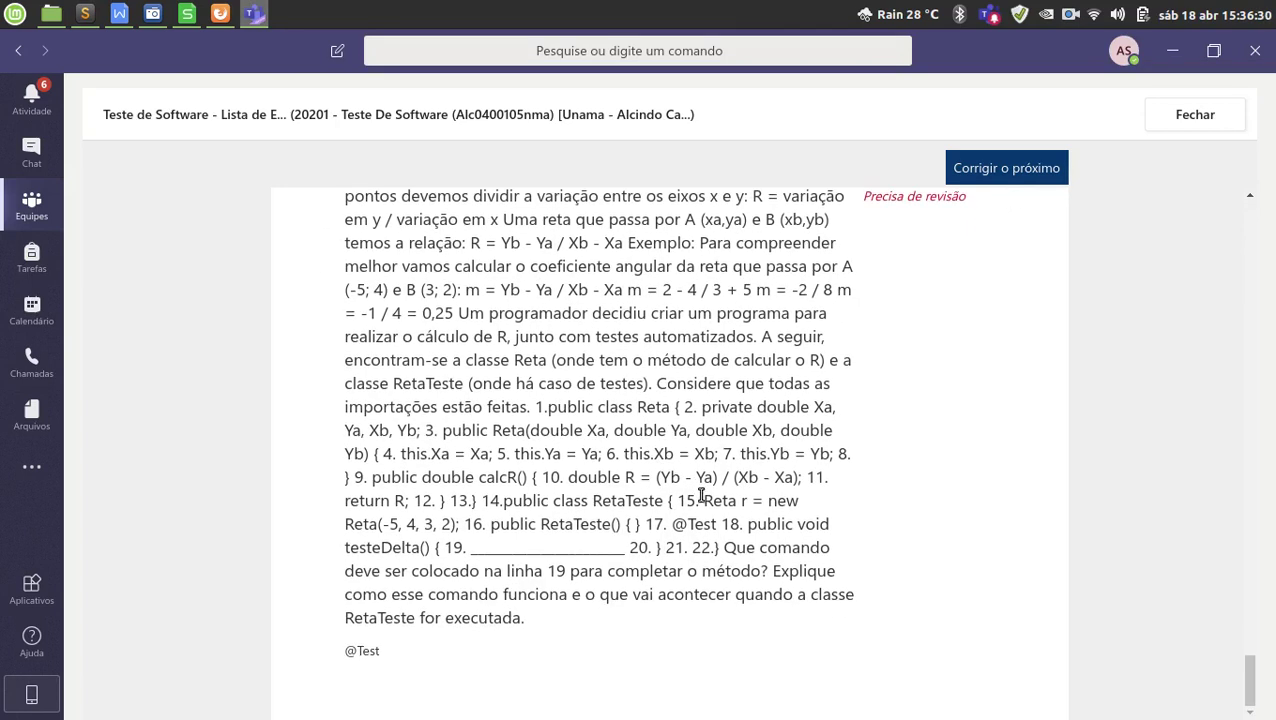
pyautogui.moveTo(484, 548); pyautogui.dragTo(607, 549)
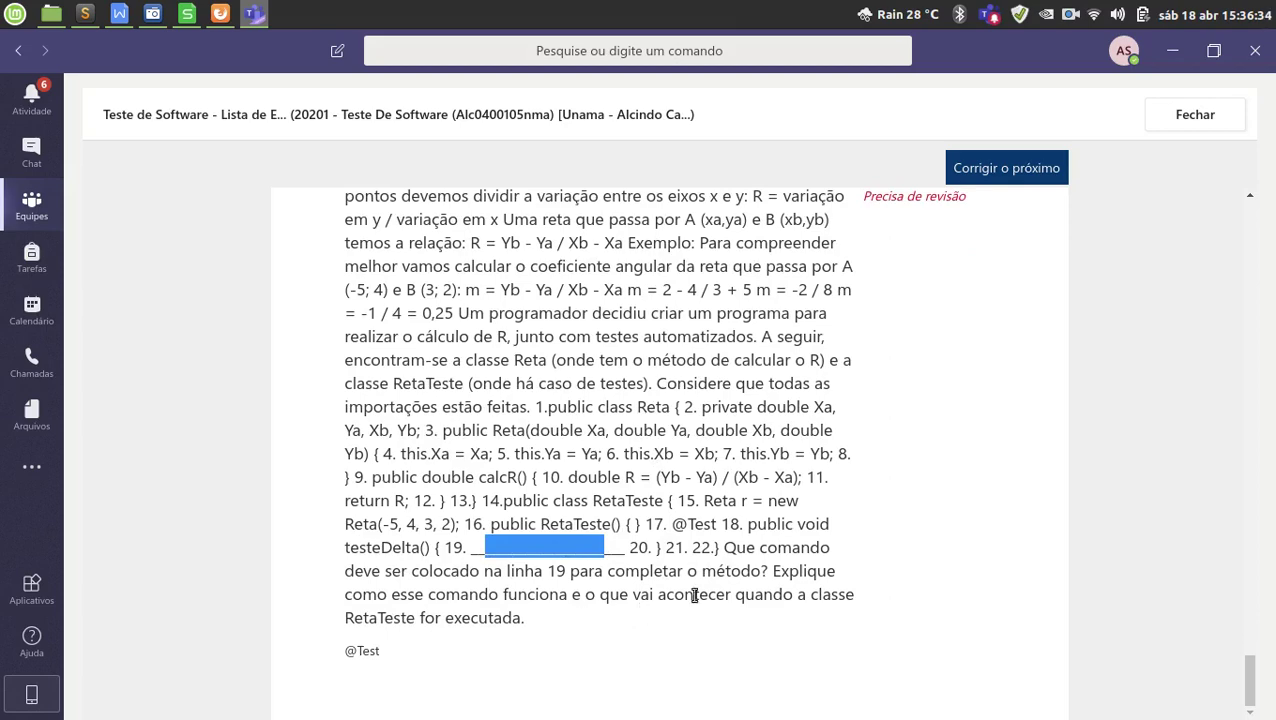
pyautogui.scroll(1, 693, 593)
pyautogui.scroll(-1, 366, 668)
pyautogui.scroll(1, 840, 533)
pyautogui.scroll(1, 840, 533)
# Score question 13 at 0 points.
pyautogui.click(883, 328)
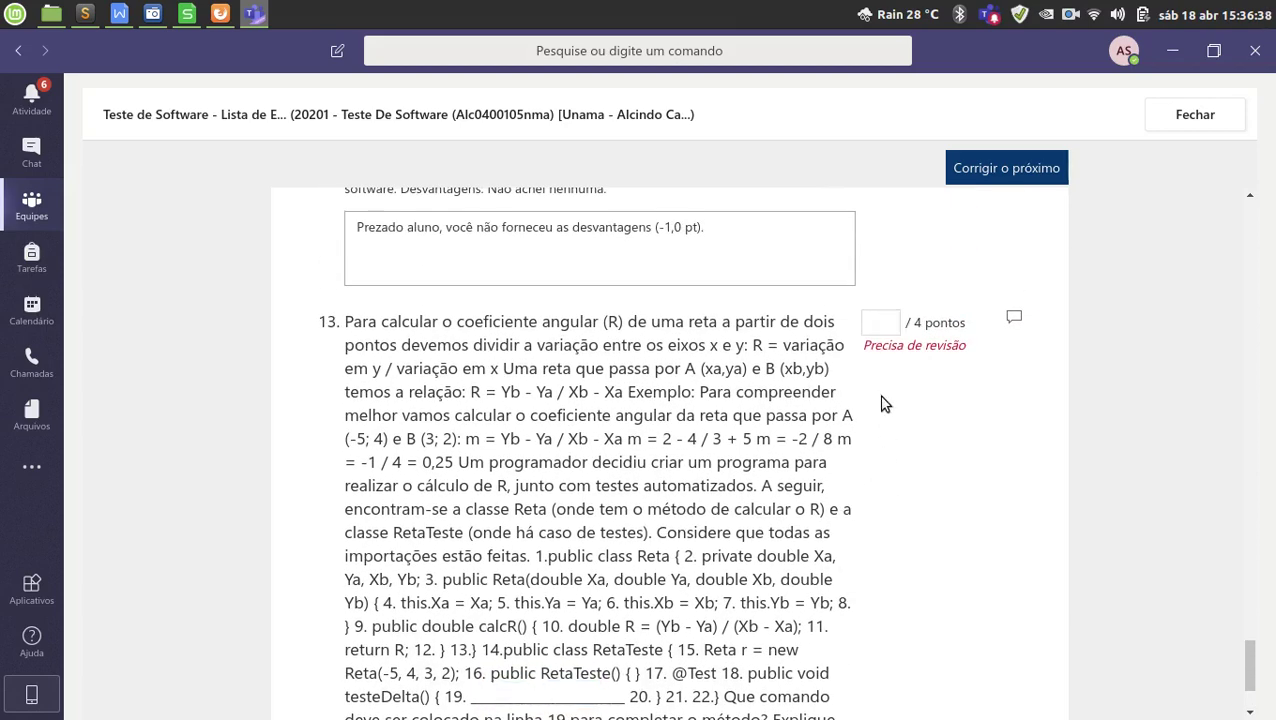
pyautogui.write('0')
pyautogui.scroll(-1, 931, 351)
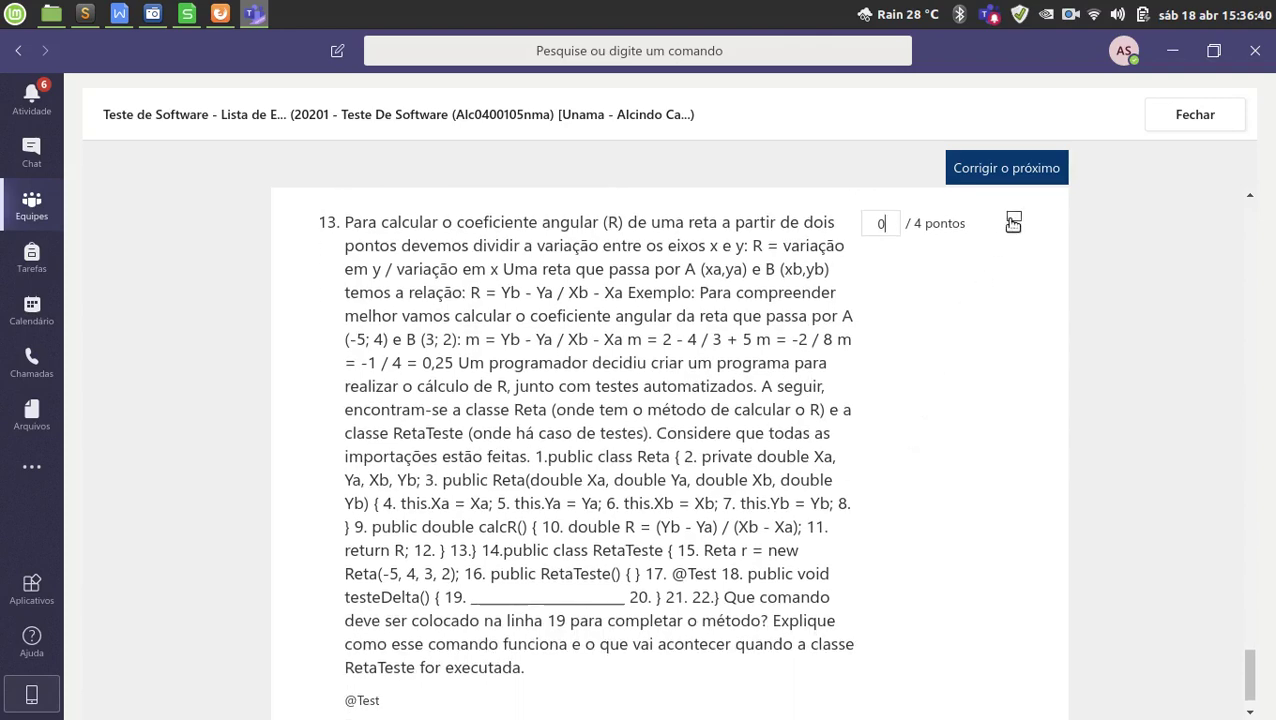
pyautogui.scroll(-1, 673, 505)
# Start question 13's comment with the masculine opening 'Prezado aluno, você não forneceu' from the notes.
pyautogui.click(539, 624)
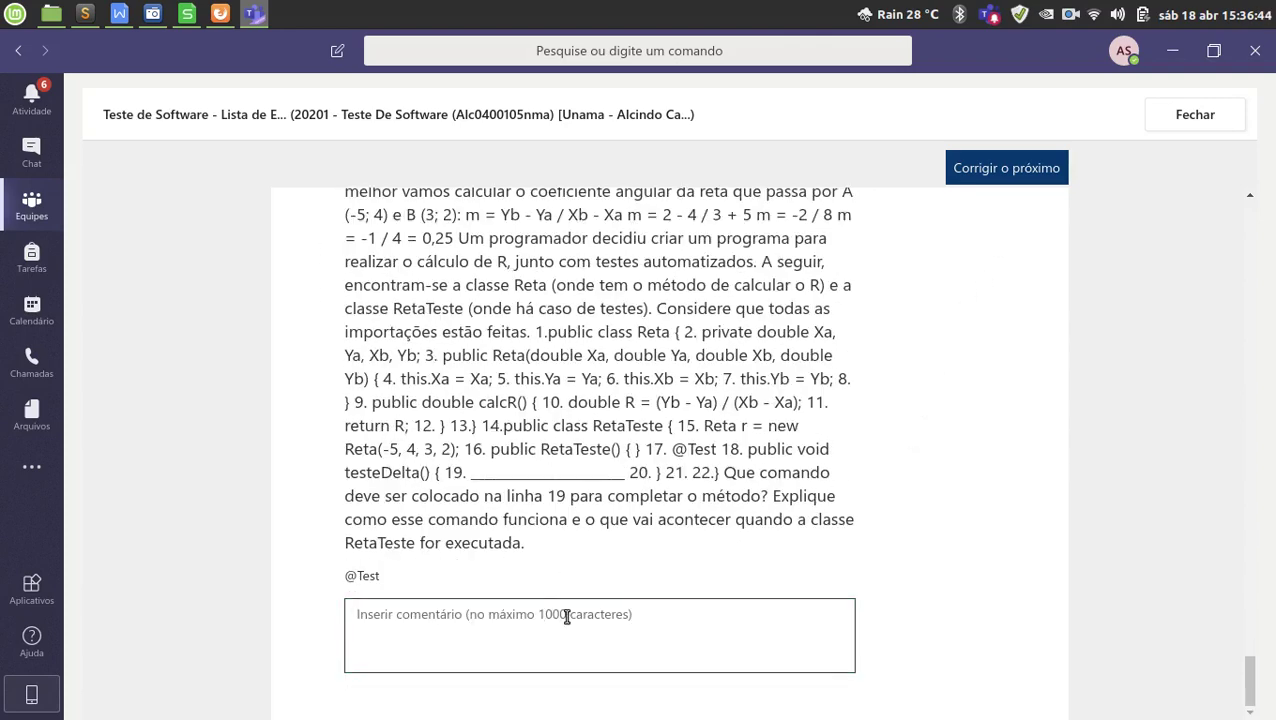
pyautogui.hotkey('ctrl', 'v')
pyautogui.hotkey('ctrl', 'z')
pyautogui.hotkey('alt', 'Tab')
pyautogui.moveTo(552, 455); pyautogui.dragTo(70, 455)
pyautogui.hotkey('ctrl', 'c')
pyautogui.hotkey('alt', 'Tab')
pyautogui.hotkey('ctrl', 'v')
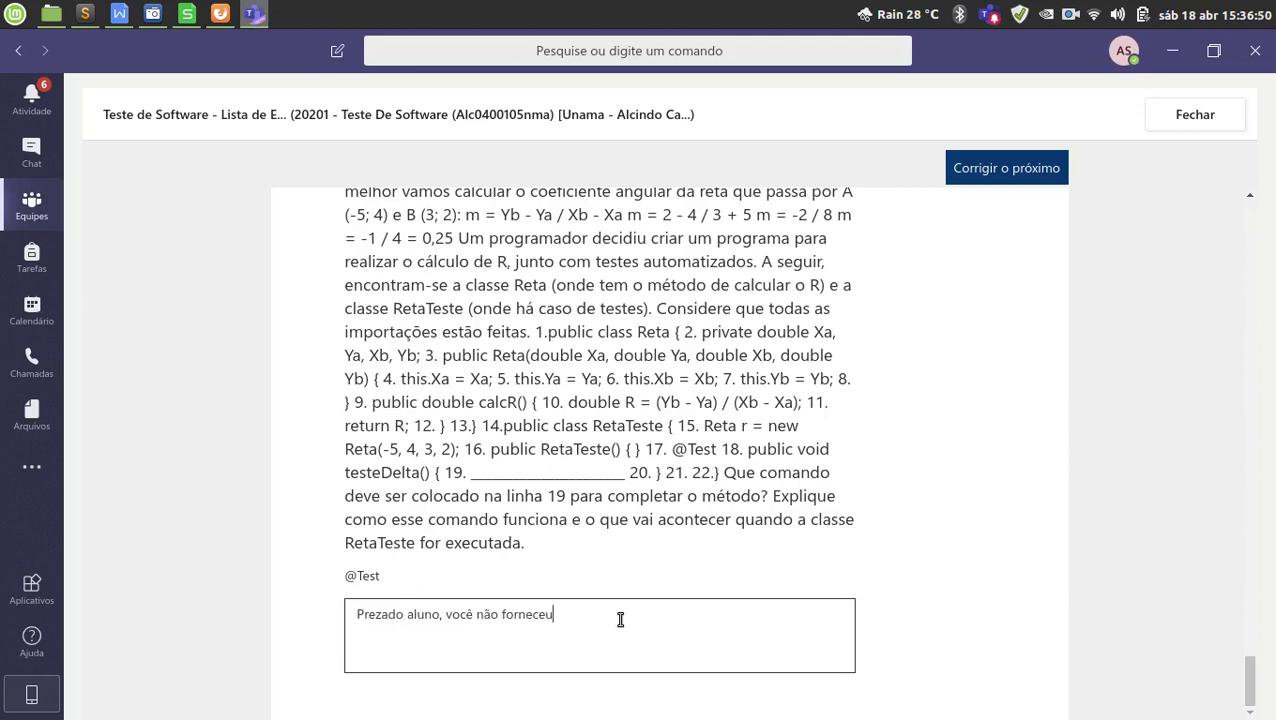
# Complete the comment: 'o comando correto (-1,0 ponto) e não explicou o comando (-1,0 pt)'.
pyautogui.write('comand')
pyautogui.write('o (1')
pyautogui.write('1')
pyautogui.write(',0 pontos')
pyautogui.press('BackSpace')
pyautogui.press('BackSpace')
pyautogui.press('BackSpace')
pyautogui.press('BackSpace')
pyautogui.write('nto) correto')
pyautogui.press('End')
pyautogui.write('e ')
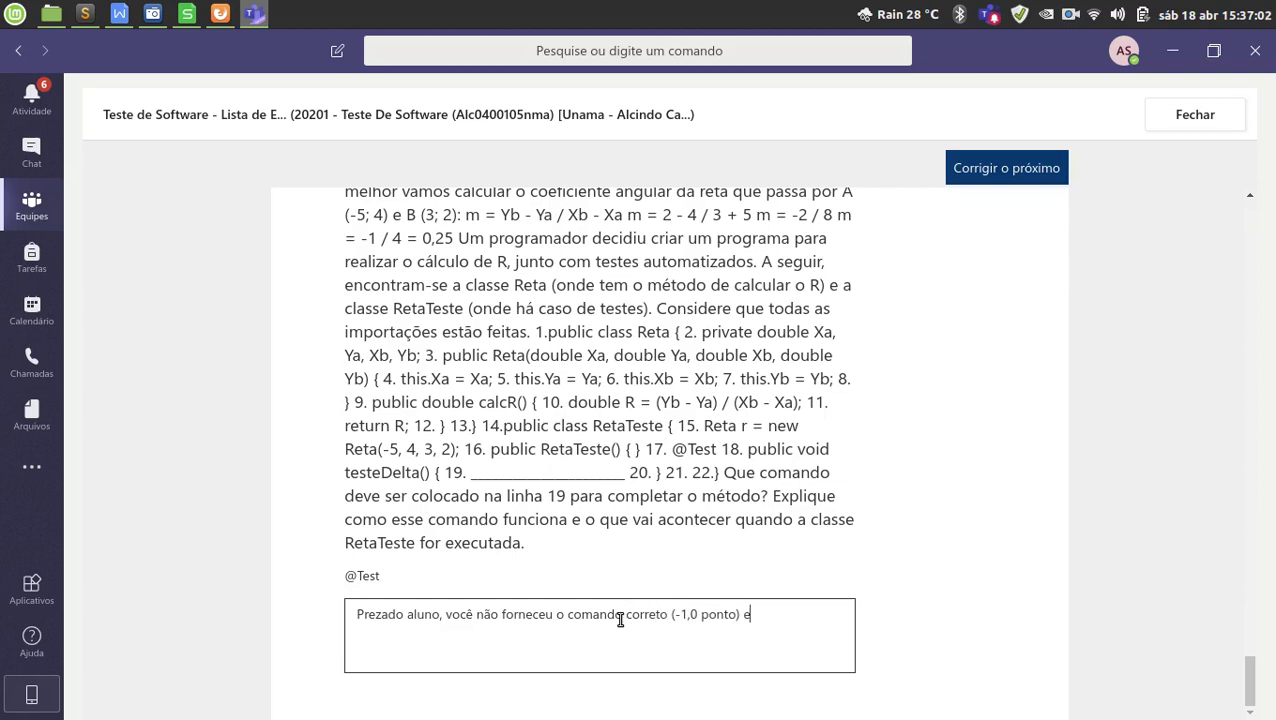
pyautogui.write('nçã')
pyautogui.write('não explico')
pyautogui.write('u o comando ')
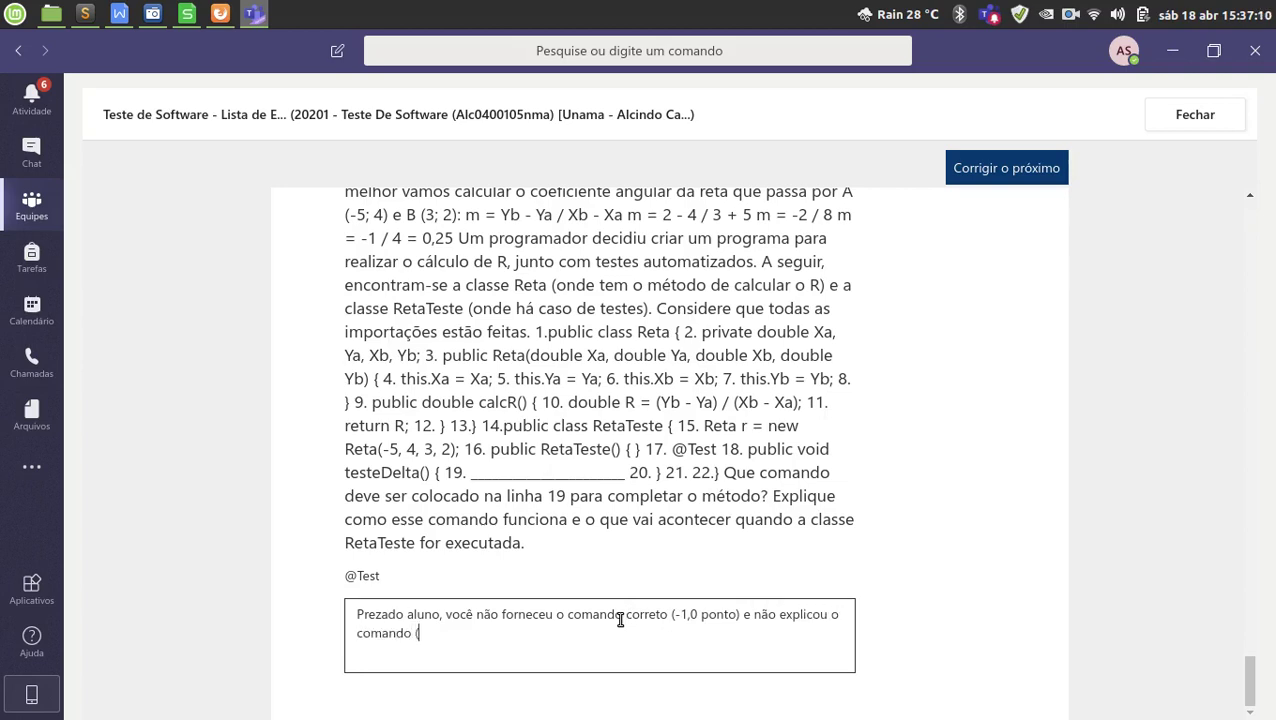
pyautogui.write('(-1,0 pt).')
# Change both penalties in the comment from -1,0 to -2,0.
pyautogui.scroll(5, 745, 625)
pyautogui.scroll(-5, 748, 630)
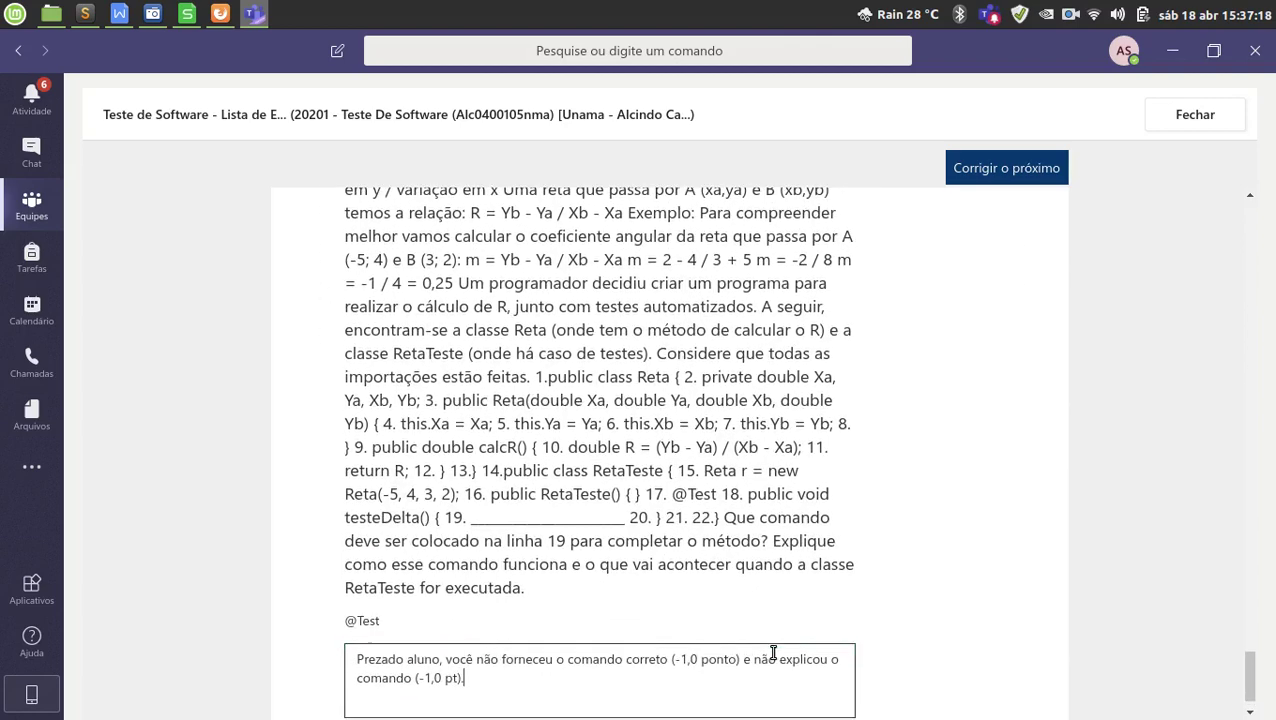
pyautogui.click(686, 614)
pyautogui.press('BackSpace')
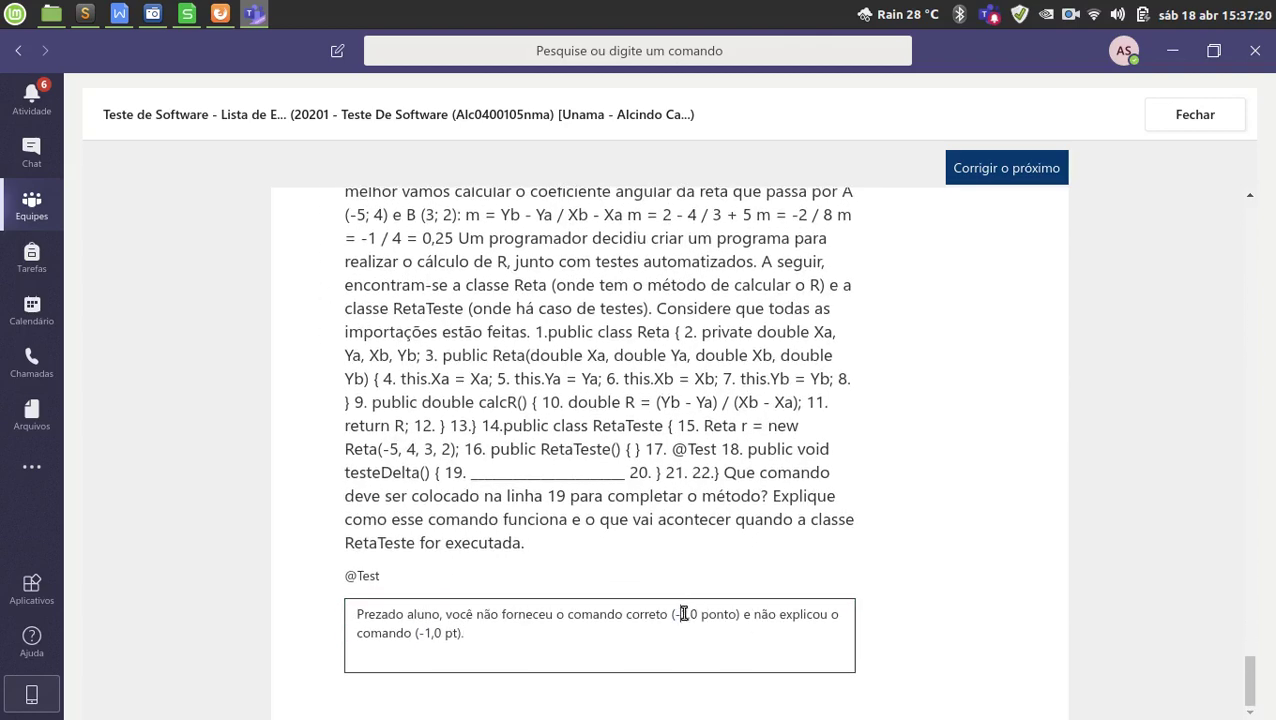
pyautogui.write('2')
pyautogui.click(432, 636)
pyautogui.press('BackSpace')
pyautogui.write('2')
pyautogui.press('End')
pyautogui.scroll(5, 635, 620)
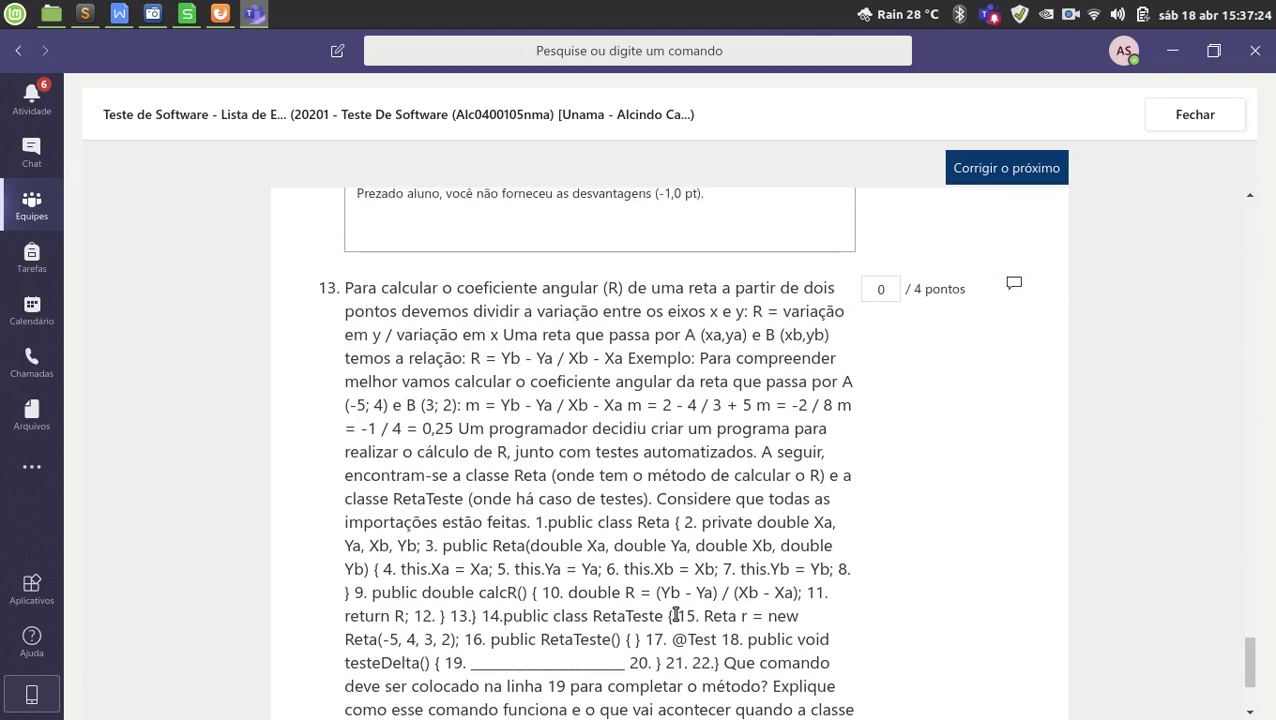
pyautogui.scroll(-5, 790, 558)
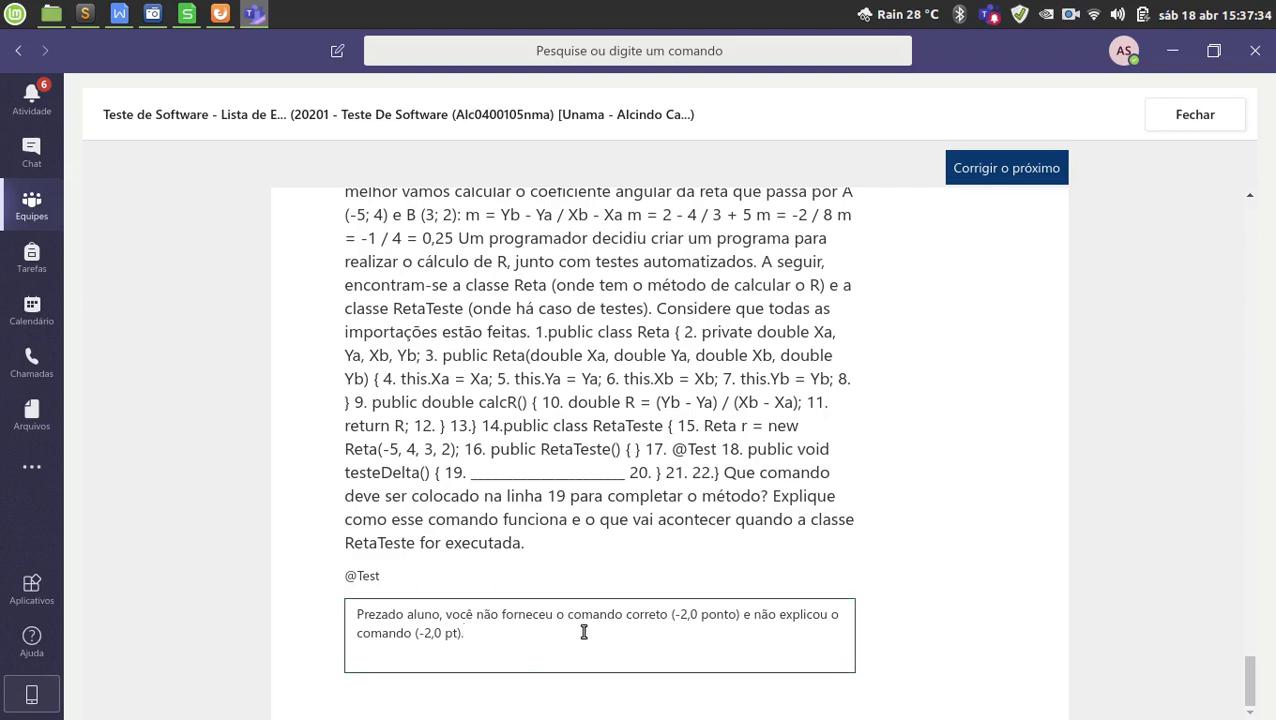
pyautogui.scroll(5, 600, 642)
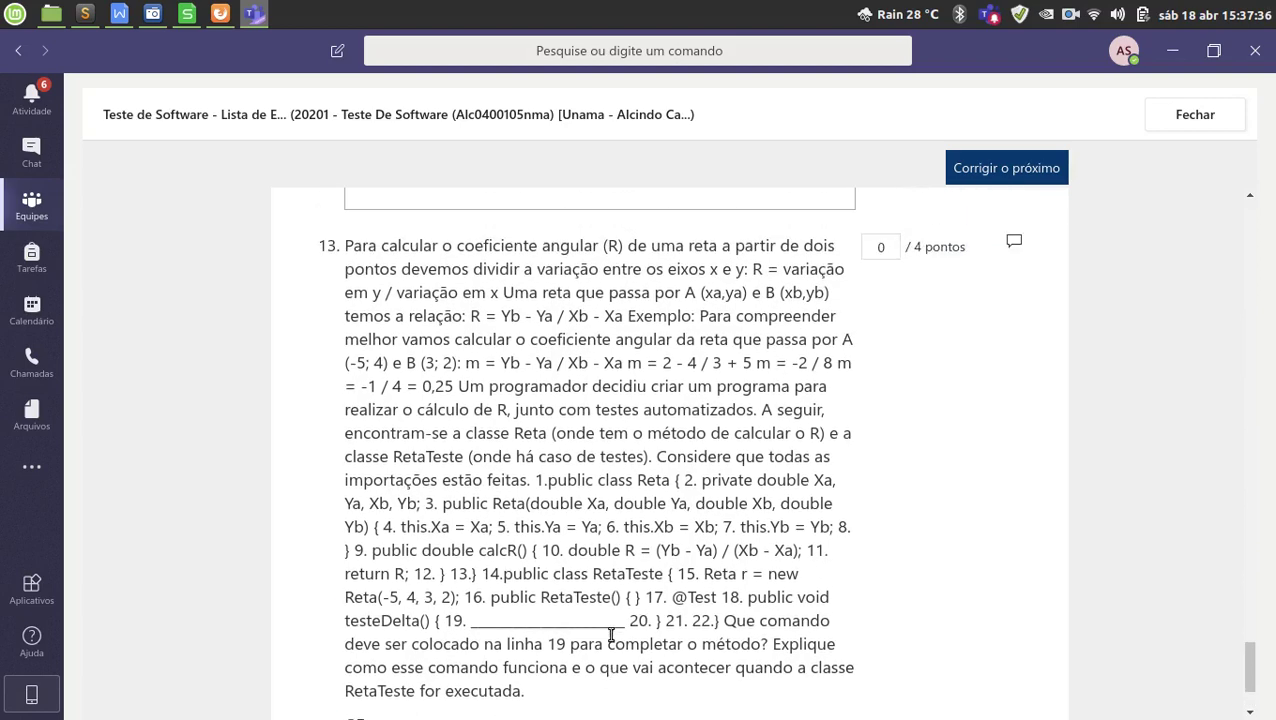
pyautogui.scroll(1, 734, 433)
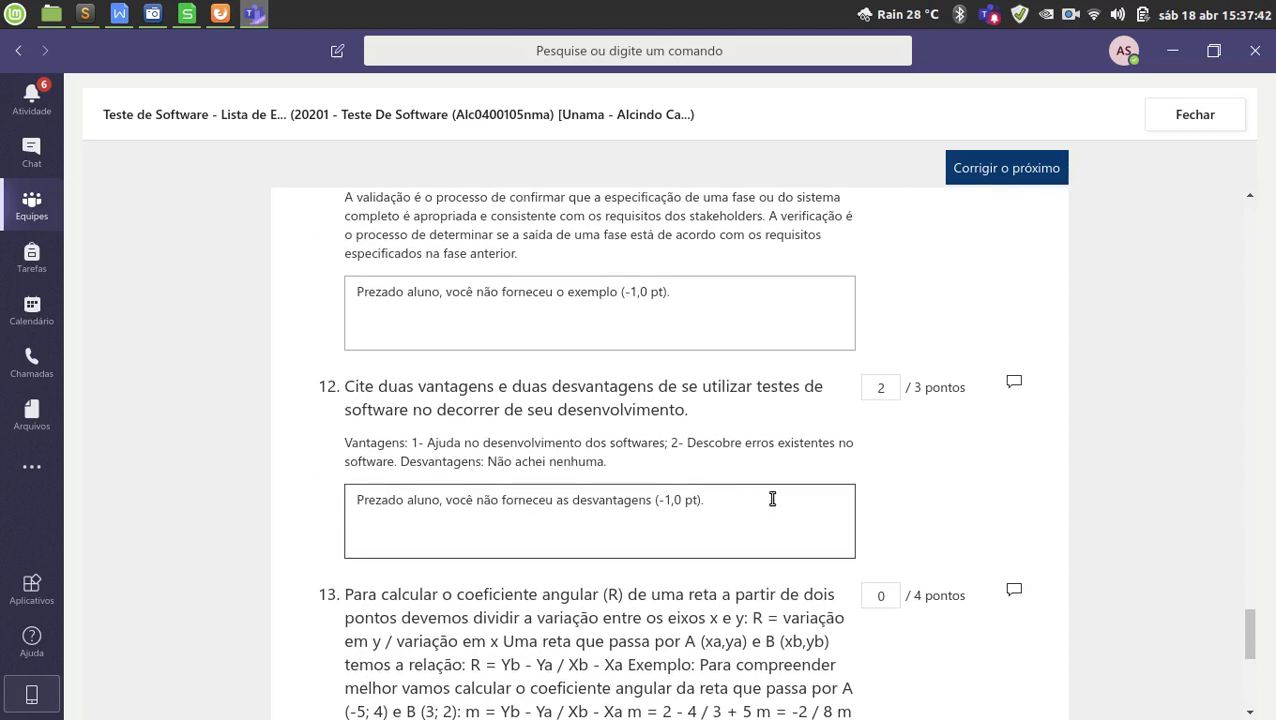
pyautogui.scroll(1, 772, 498)
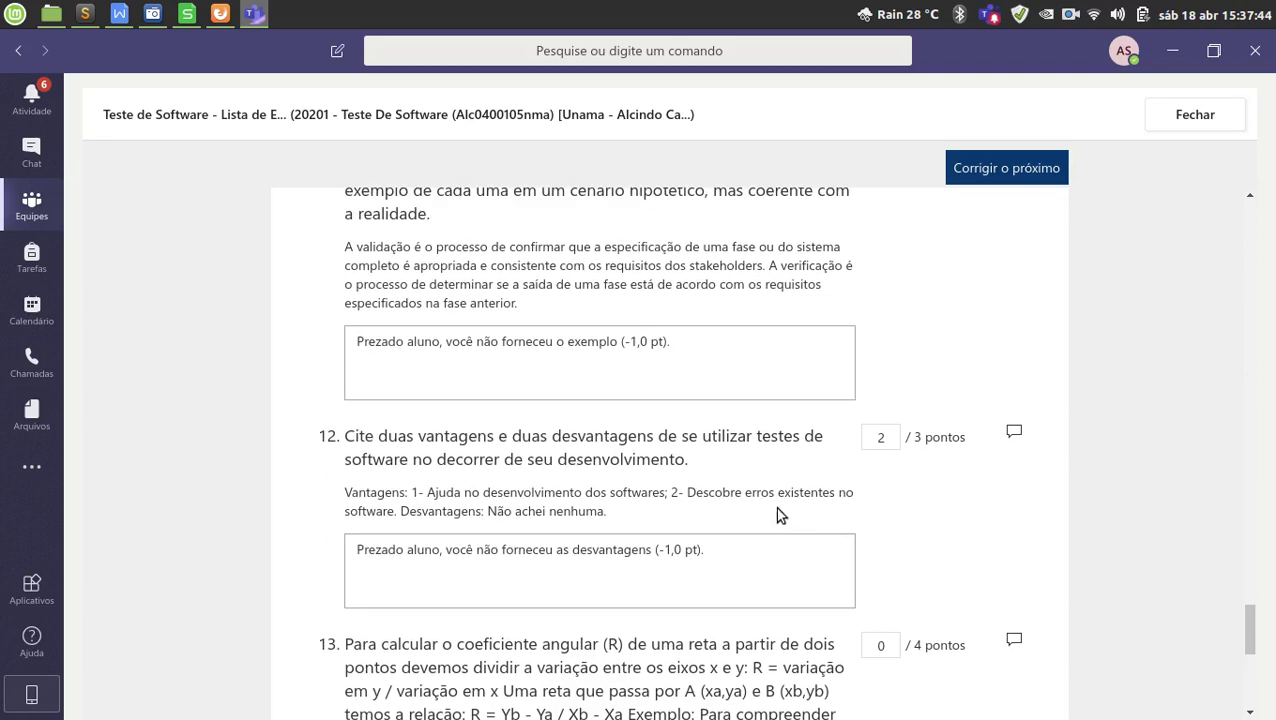
pyautogui.scroll(-3, 826, 529)
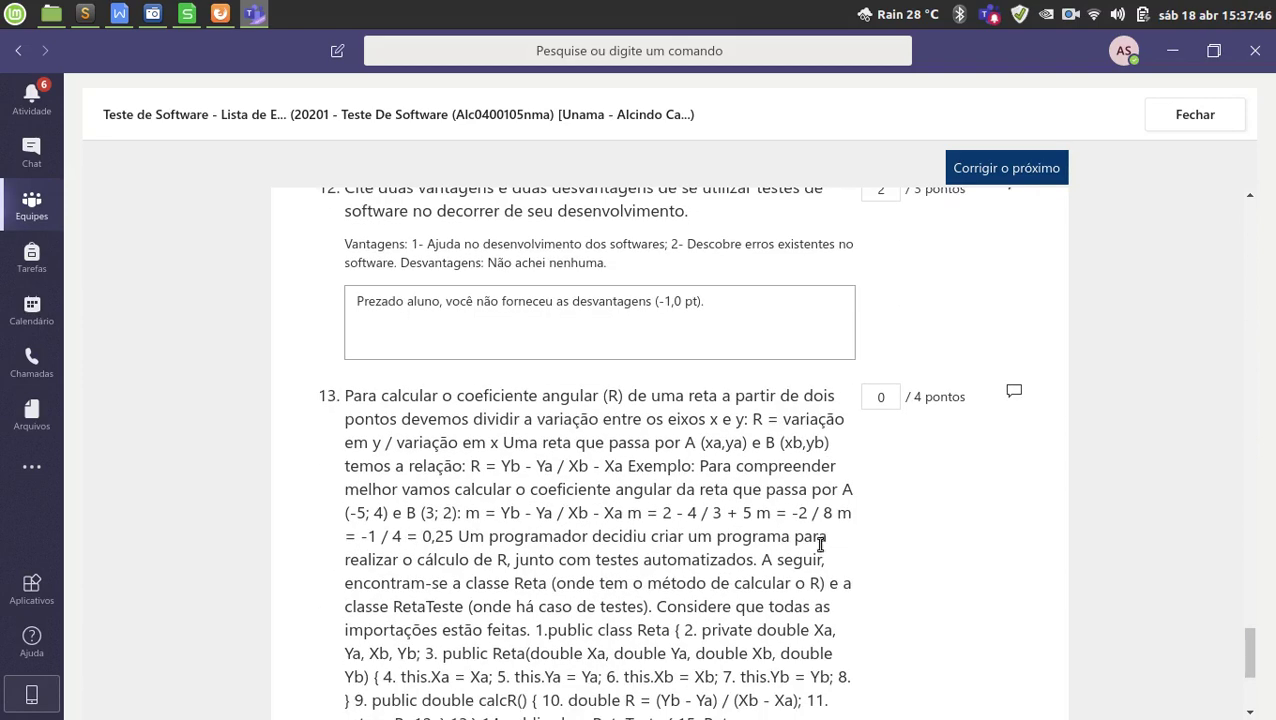
pyautogui.scroll(-3, 810, 575)
pyautogui.scroll(3, 890, 575)
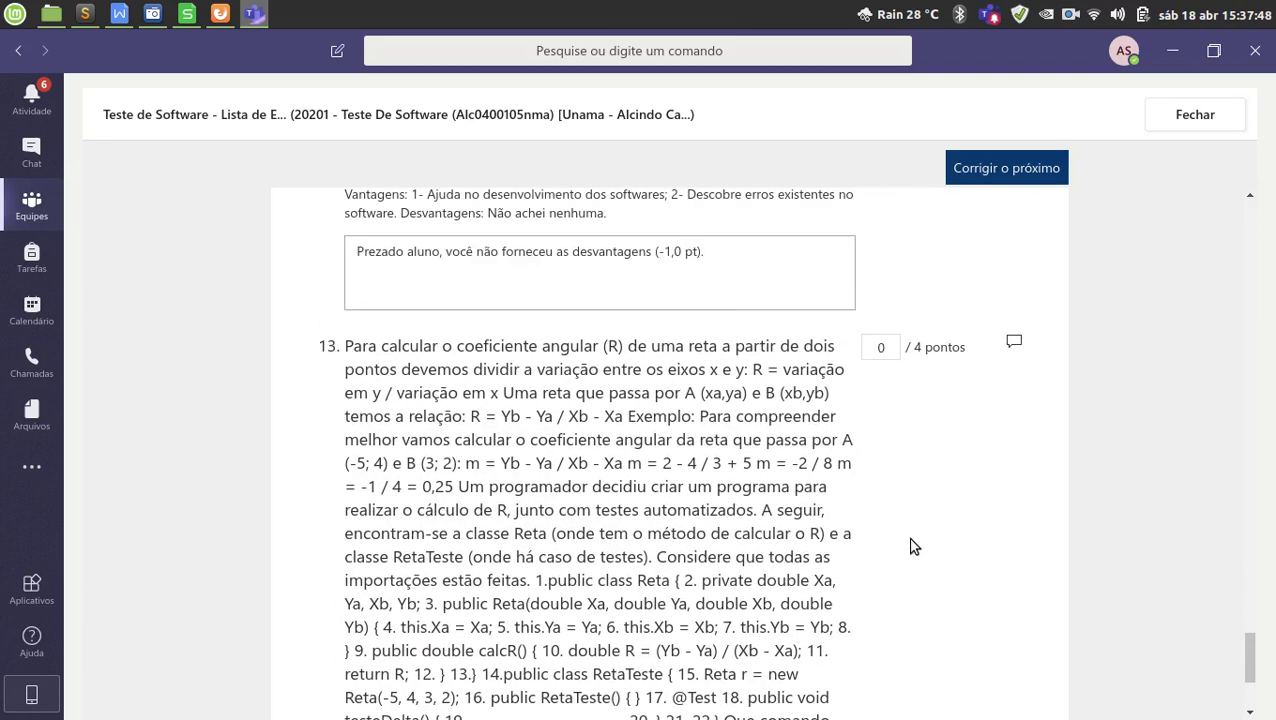
pyautogui.scroll(-3, 988, 517)
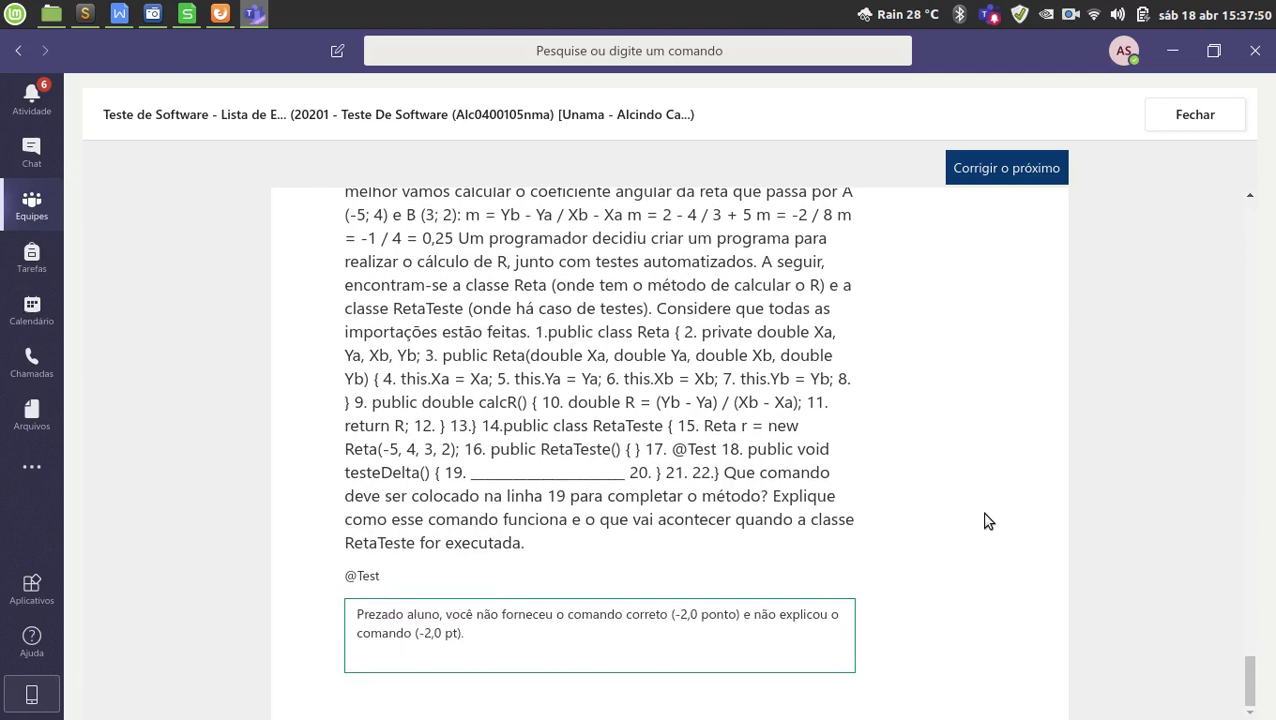
pyautogui.scroll(1, 990, 521)
pyautogui.scroll(1, 990, 517)
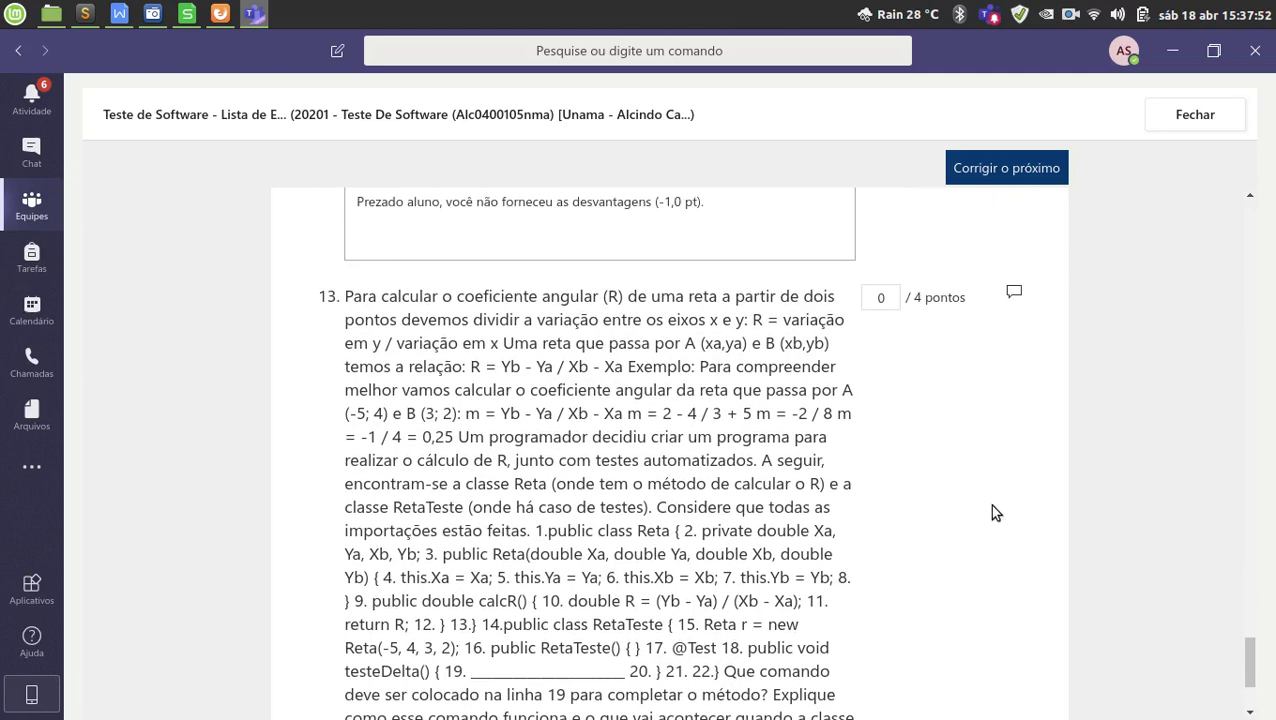
# Load the next student's submission and check its completion time and 8/20 points total.
pyautogui.click(1010, 170)
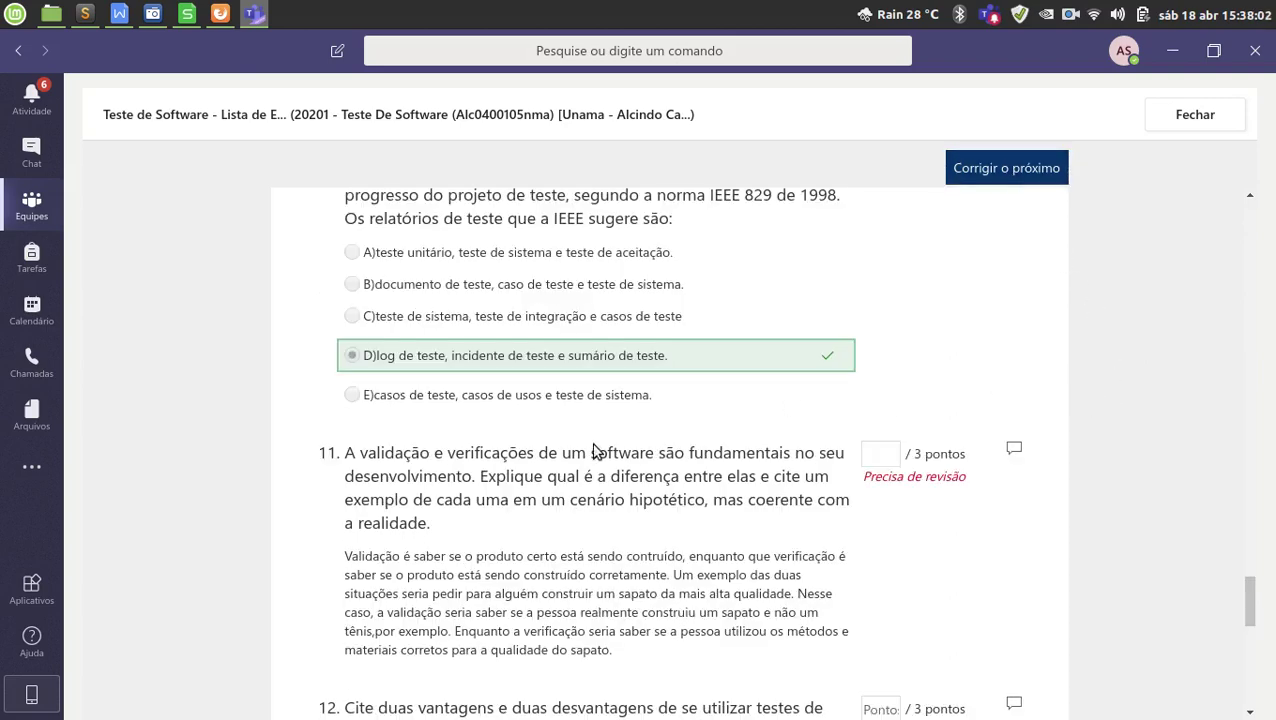
pyautogui.scroll(-2, 549, 453)
pyautogui.scroll(-1, 480, 493)
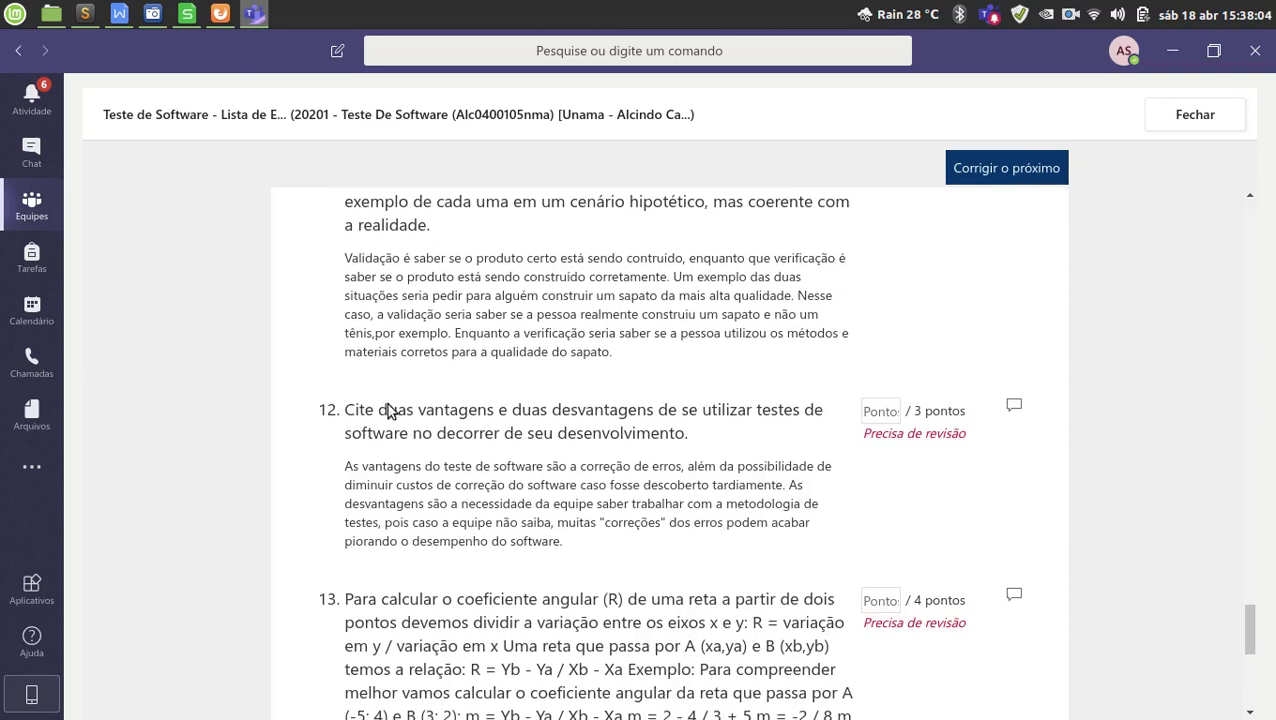
pyautogui.scroll(10, 722, 514)
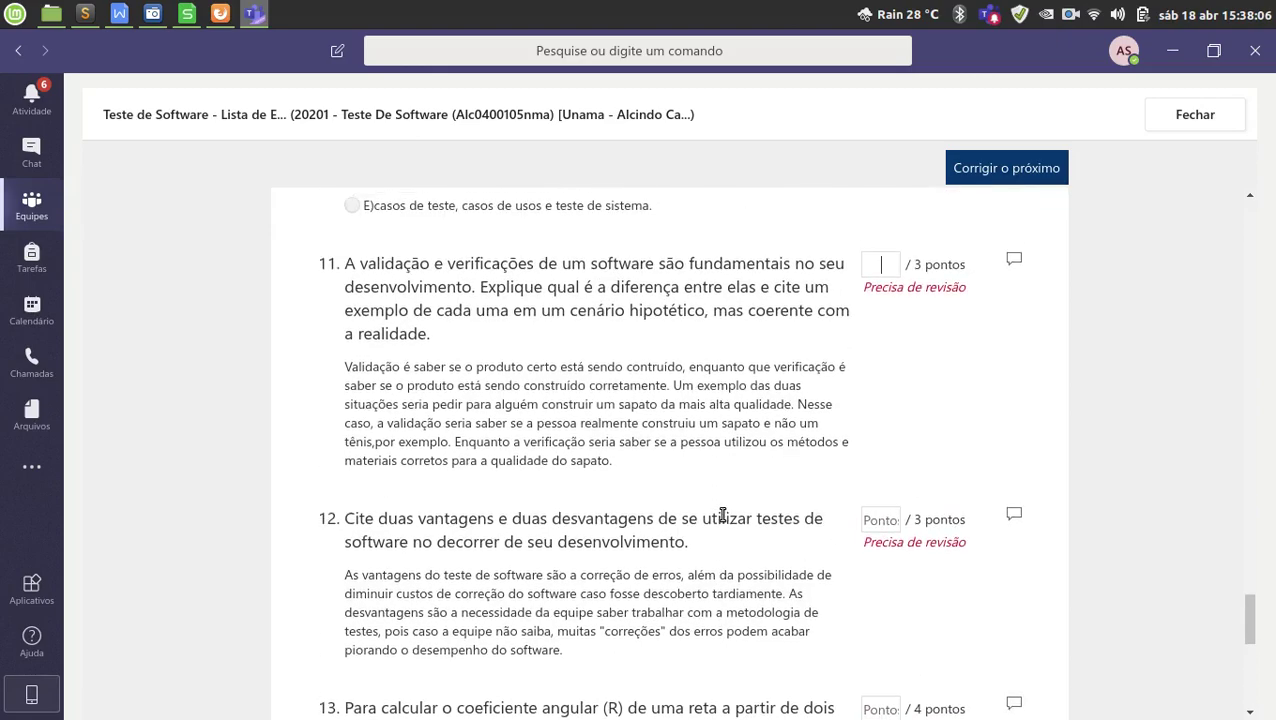
pyautogui.scroll(8, 720, 510)
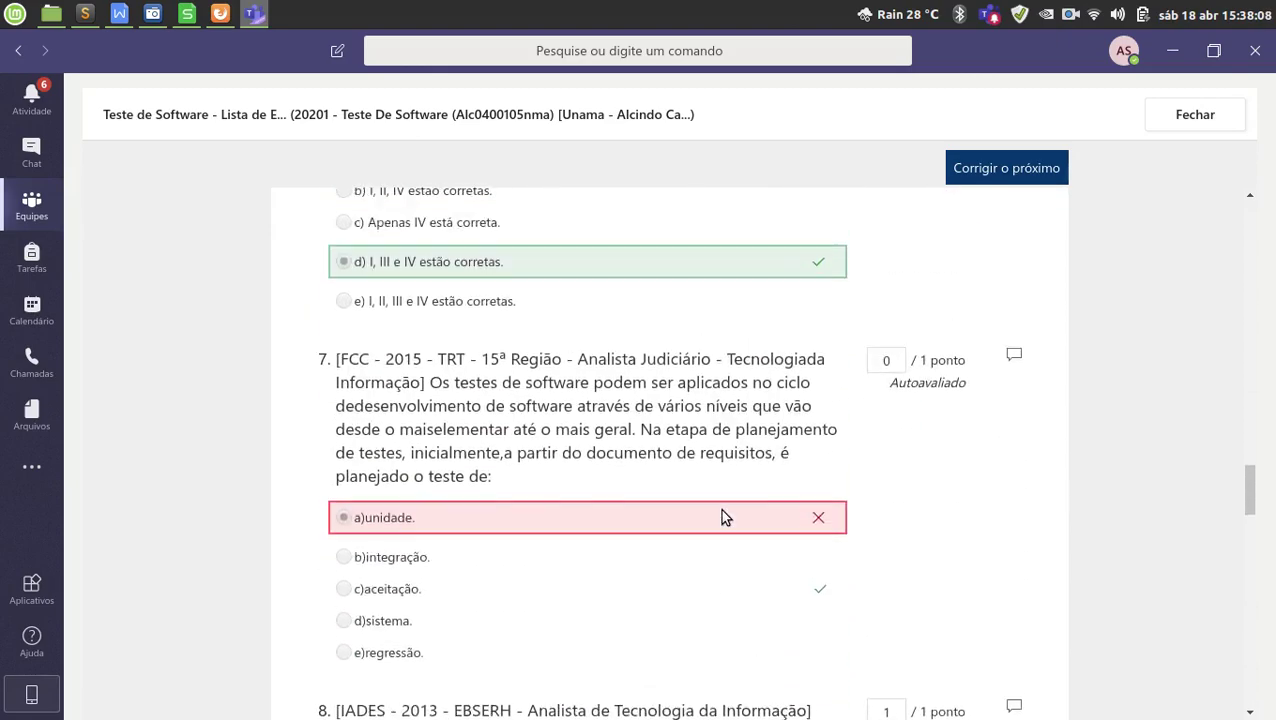
pyautogui.scroll(15, 722, 505)
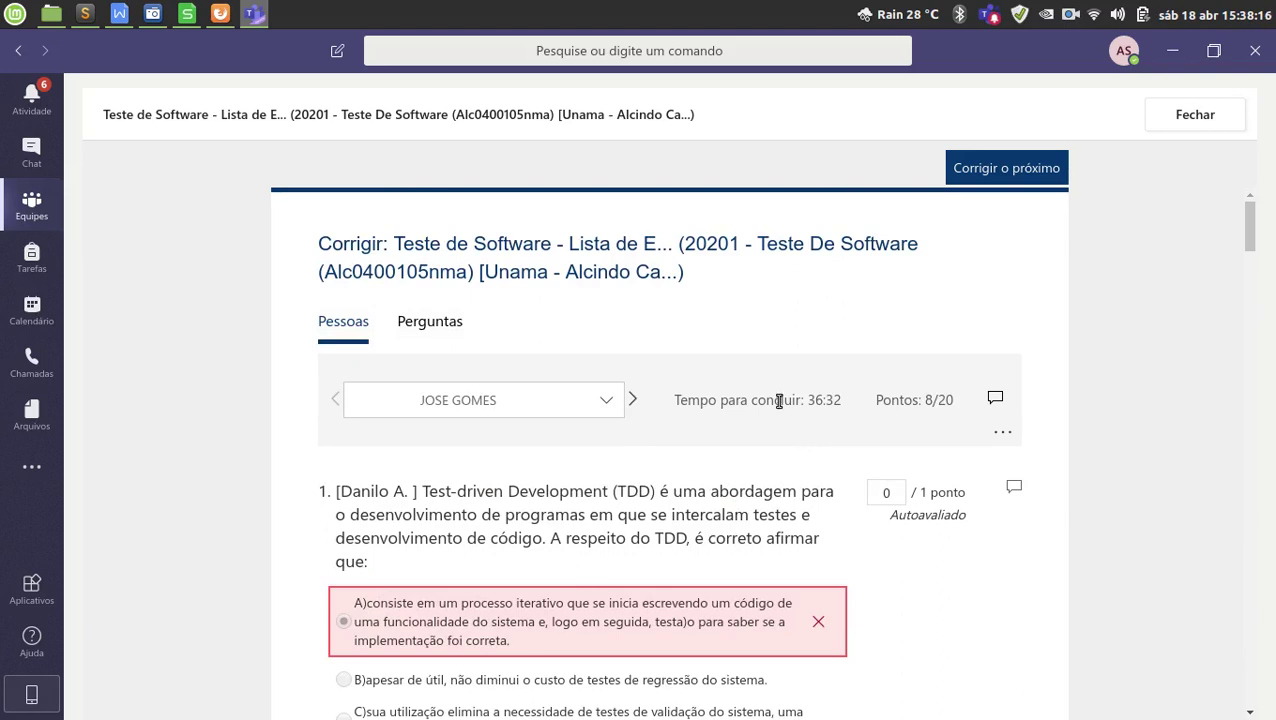
pyautogui.moveTo(777, 400); pyautogui.dragTo(929, 402)
pyautogui.click(904, 401)
pyautogui.click(886, 419)
# Scroll down through the submission to open questions 11 and 12.
pyautogui.scroll(-10, 865, 455)
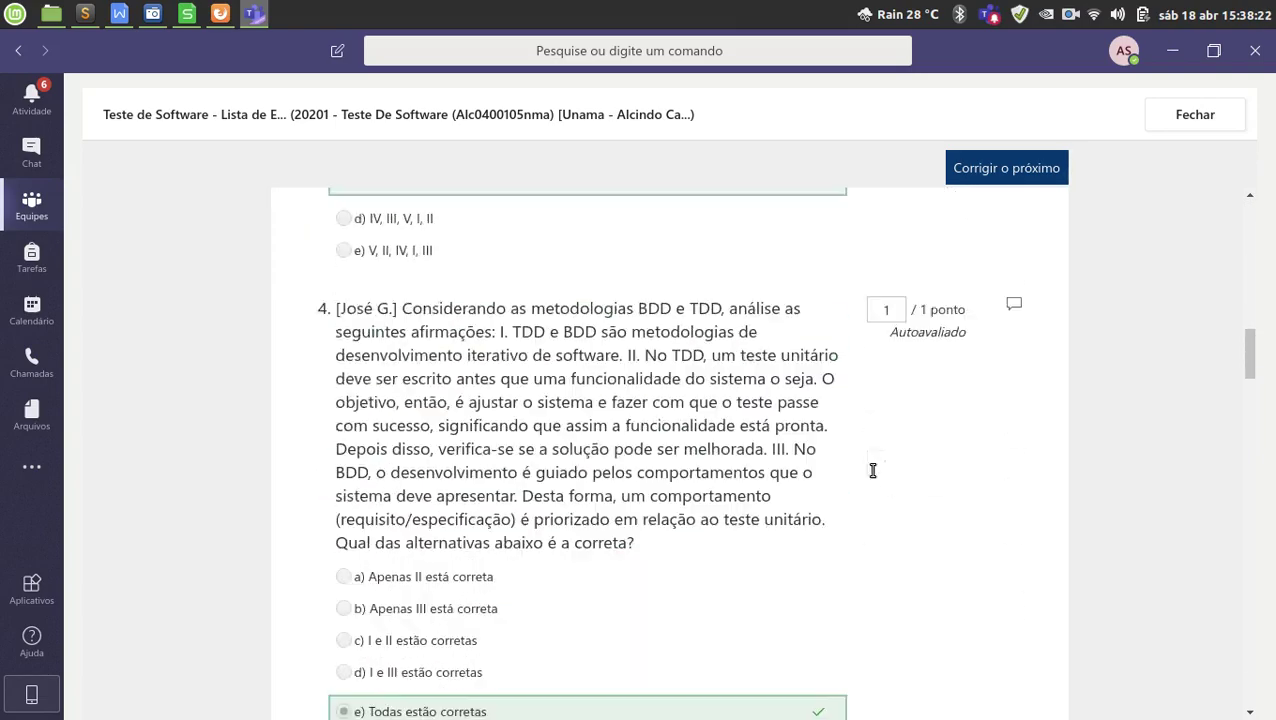
pyautogui.scroll(-15, 873, 470)
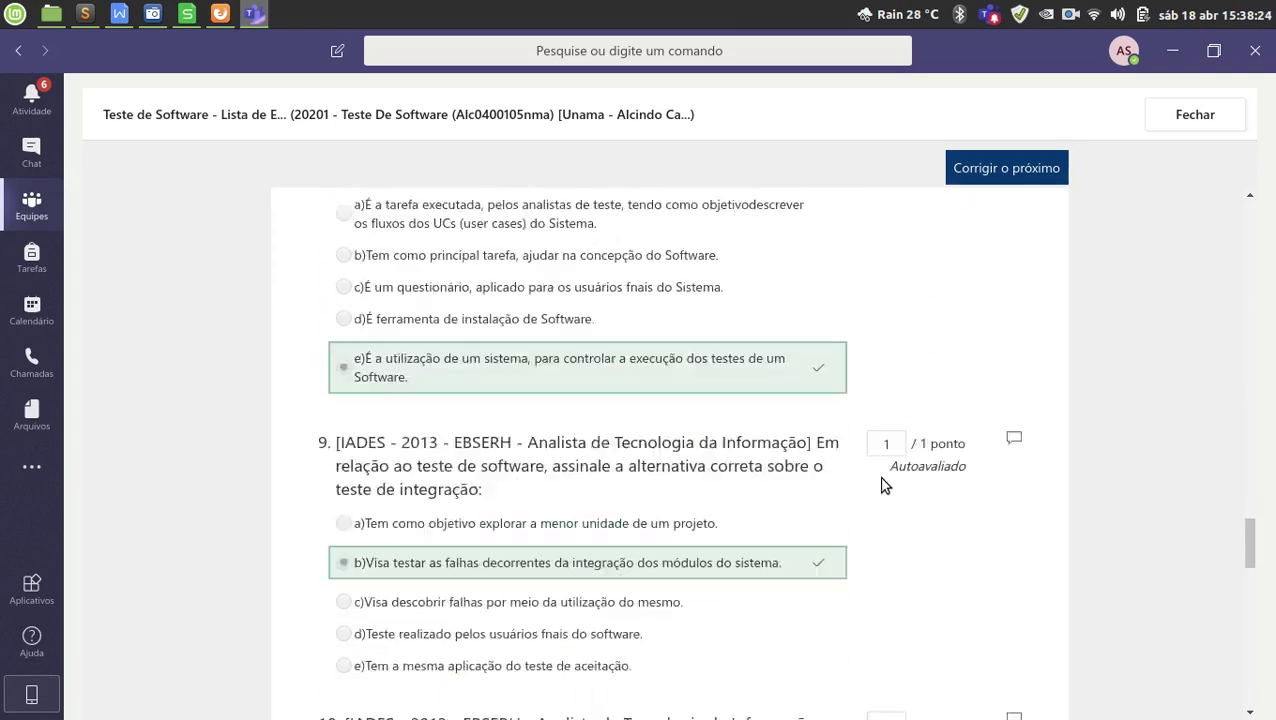
pyautogui.scroll(-5, 884, 485)
pyautogui.scroll(-3, 903, 478)
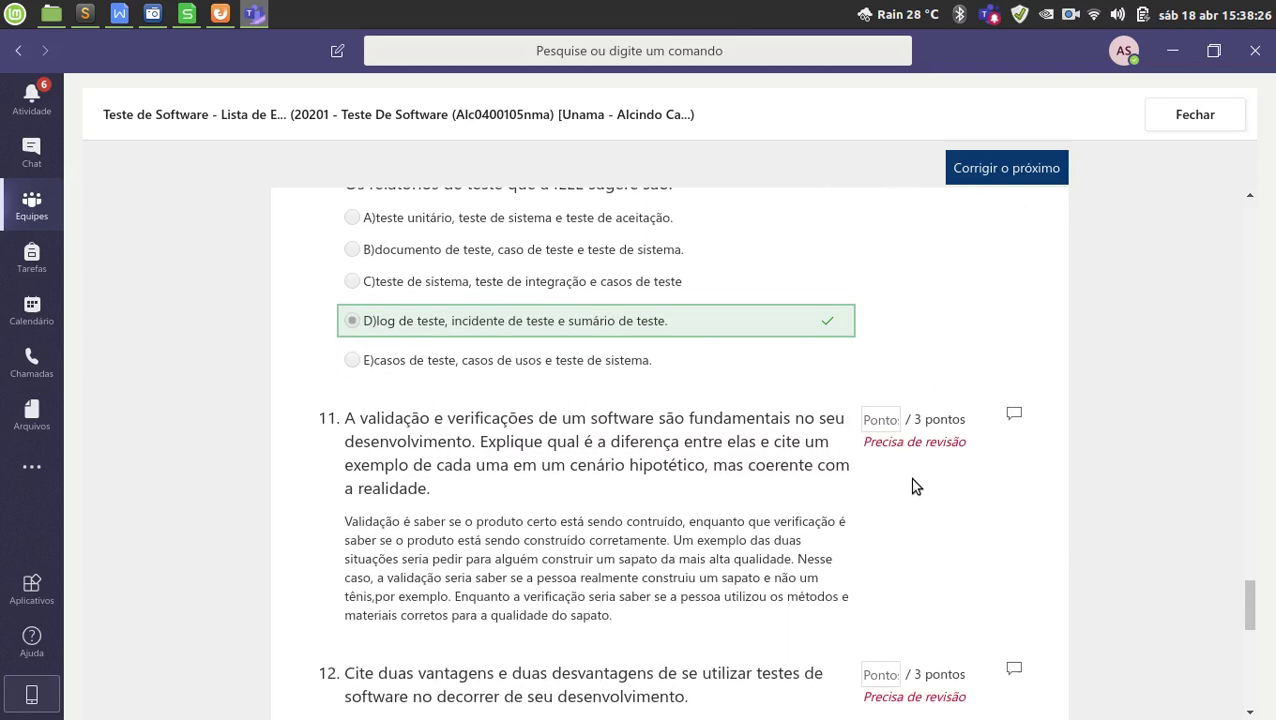
pyautogui.scroll(-2, 903, 450)
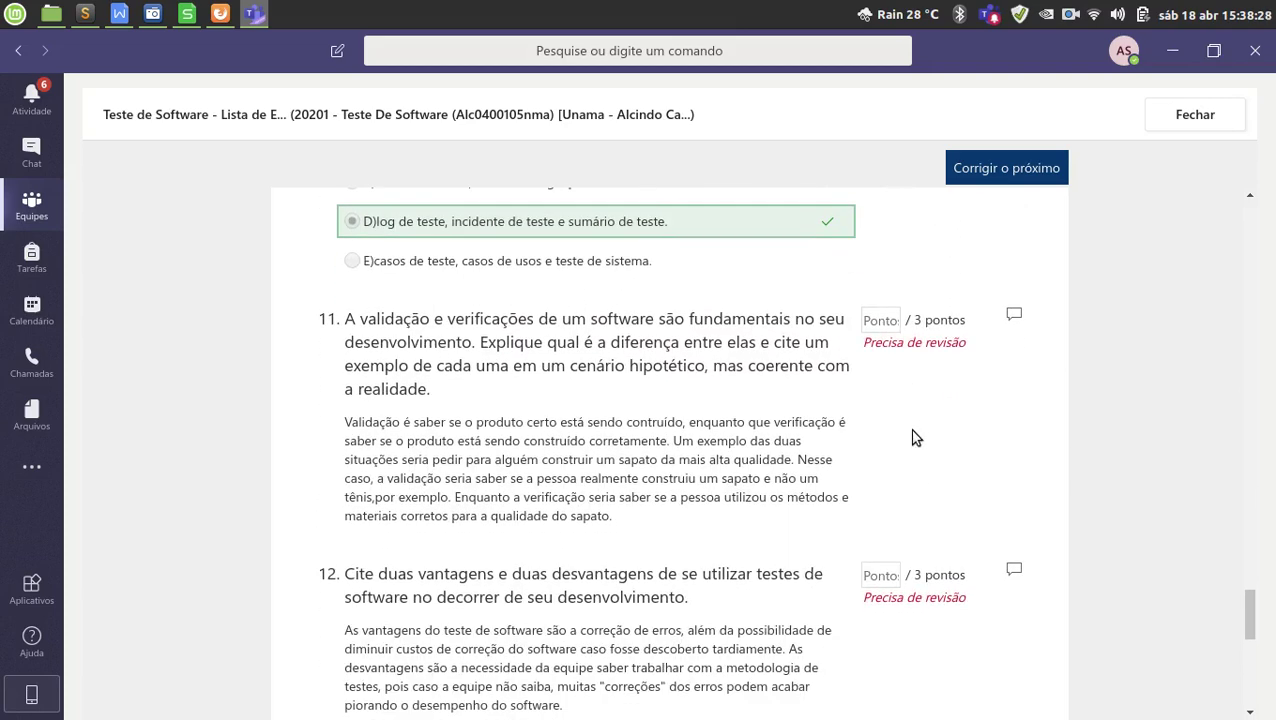
pyautogui.scroll(-1, 906, 455)
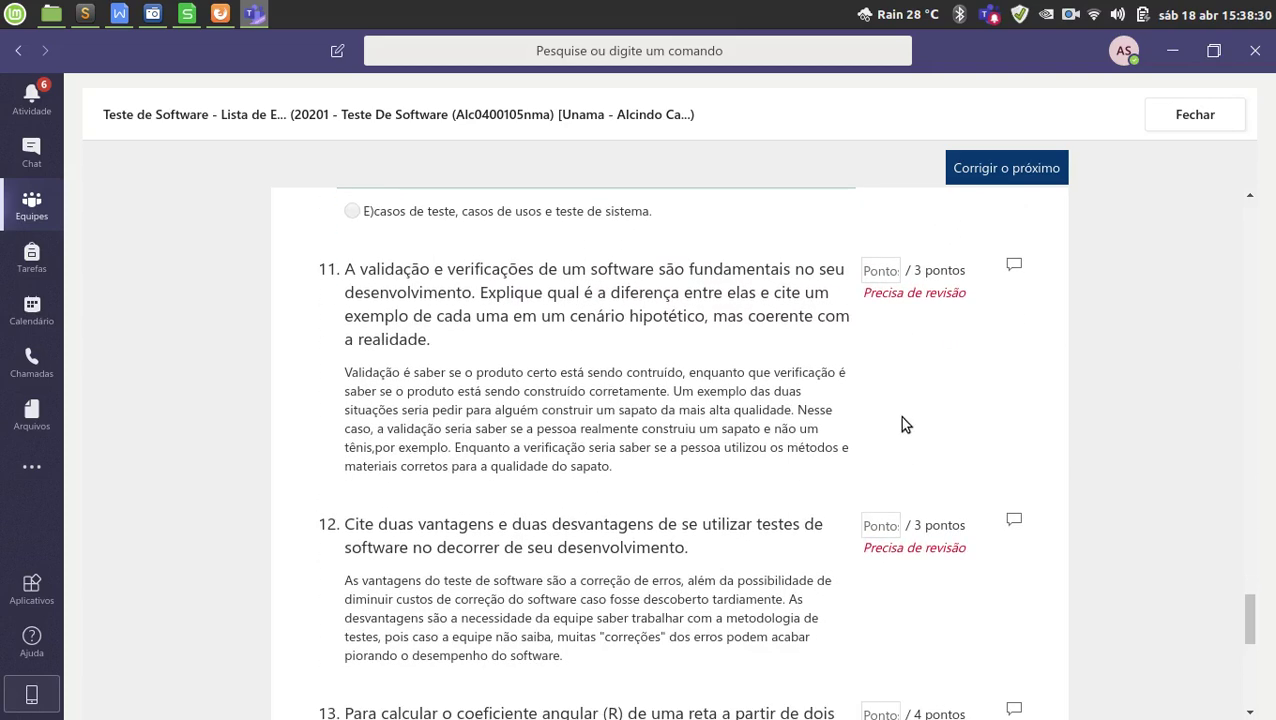
# Enter points for the open questions, giving 3 points, and review question 13's answer.
pyautogui.click(882, 270)
pyautogui.scroll(-2, 945, 380)
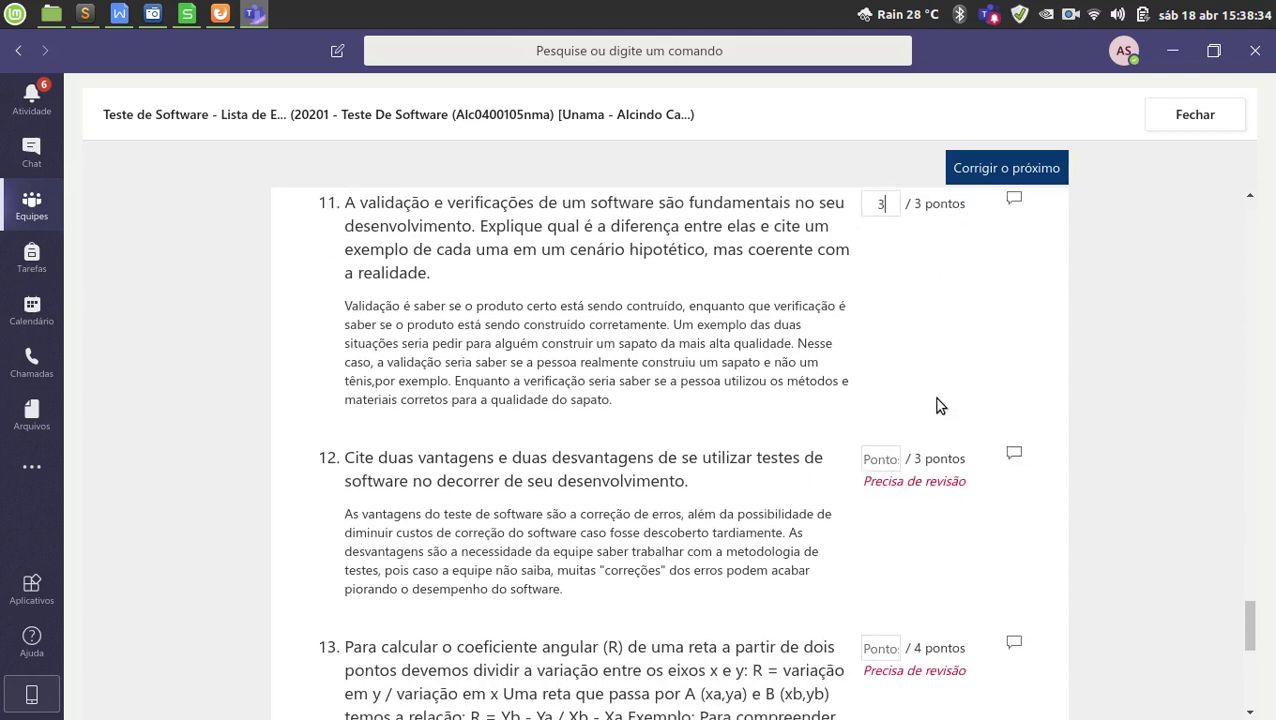
pyautogui.click(884, 427)
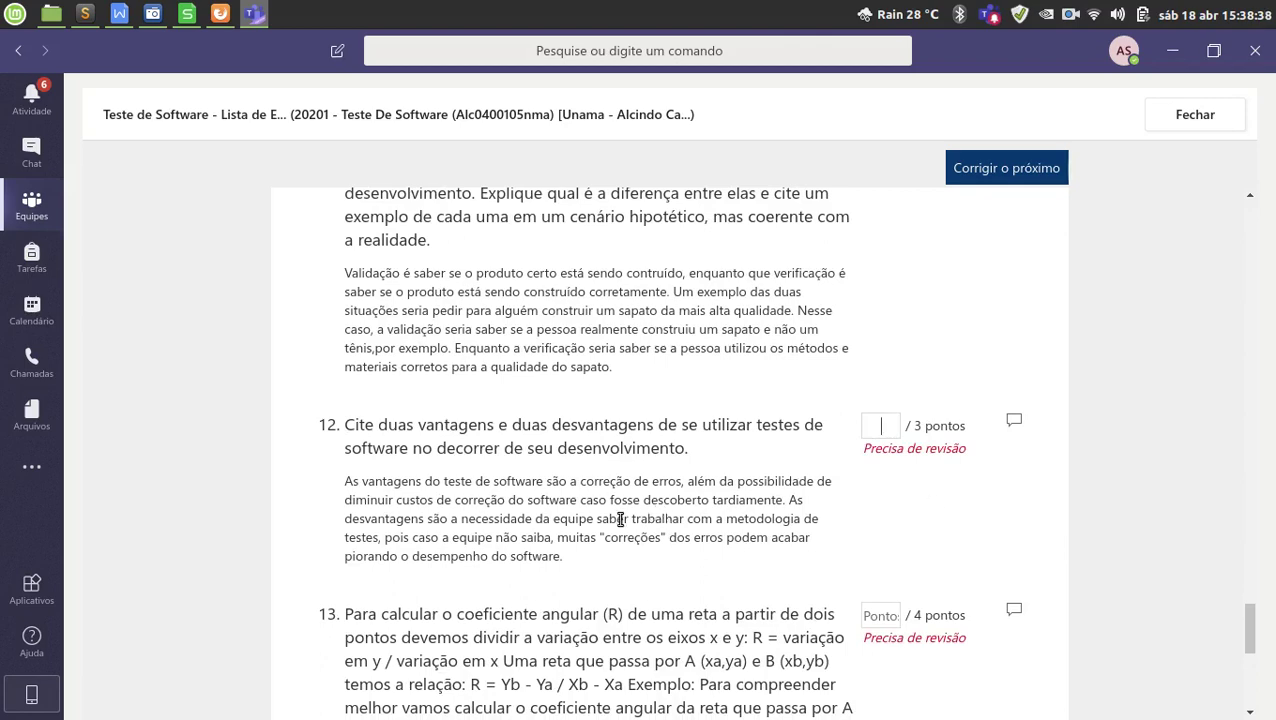
pyautogui.write('3')
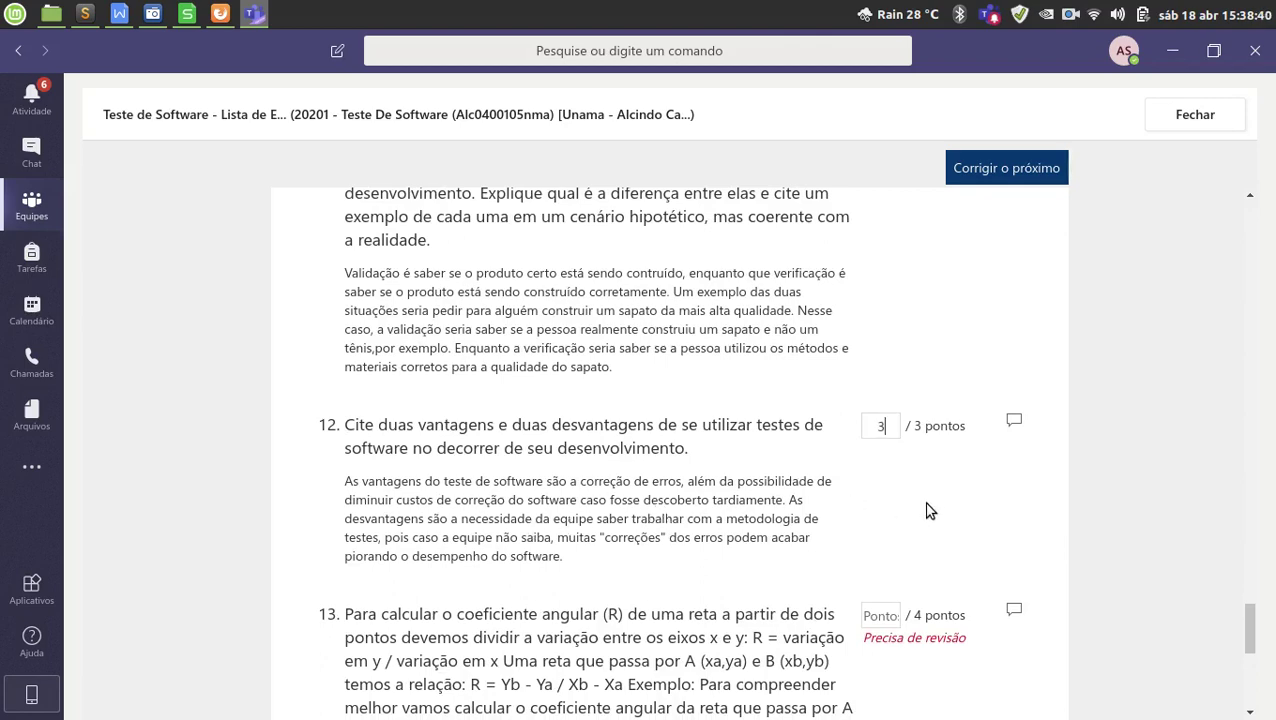
pyautogui.scroll(-2, 930, 511)
pyautogui.click(882, 466)
pyautogui.scroll(-6, 908, 510)
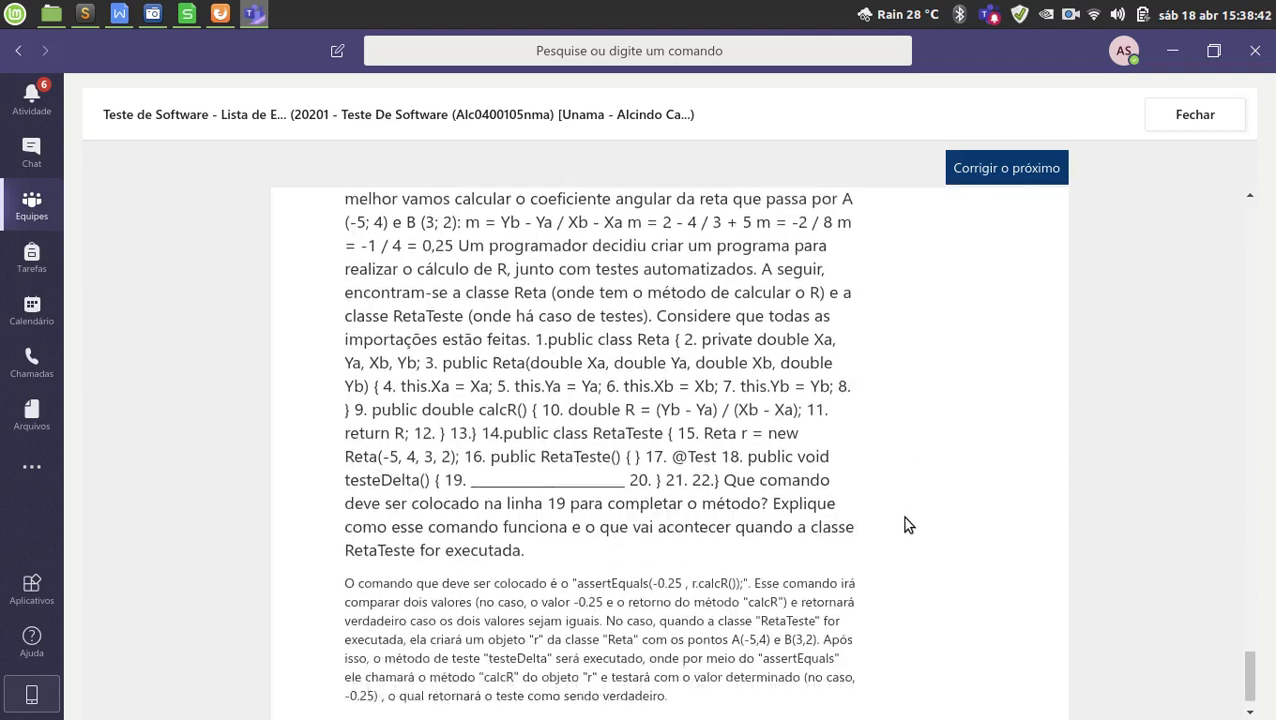
pyautogui.scroll(-1, 904, 517)
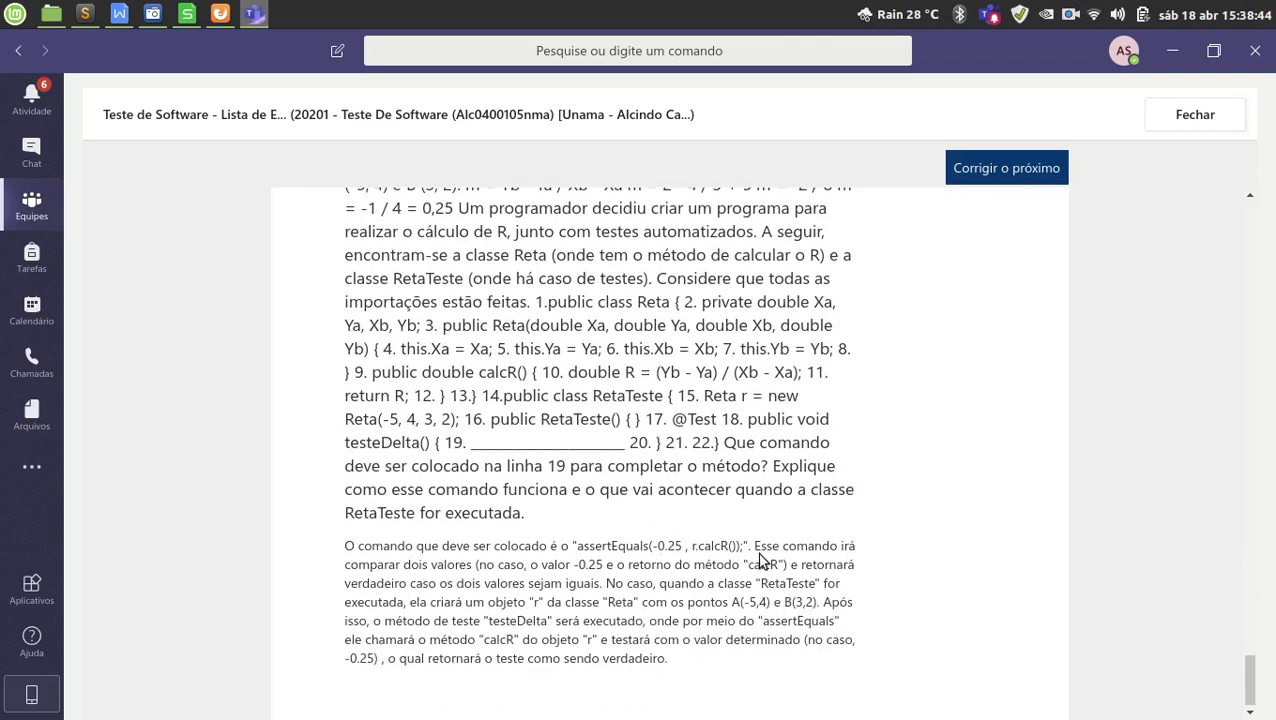
pyautogui.scroll(3, 890, 520)
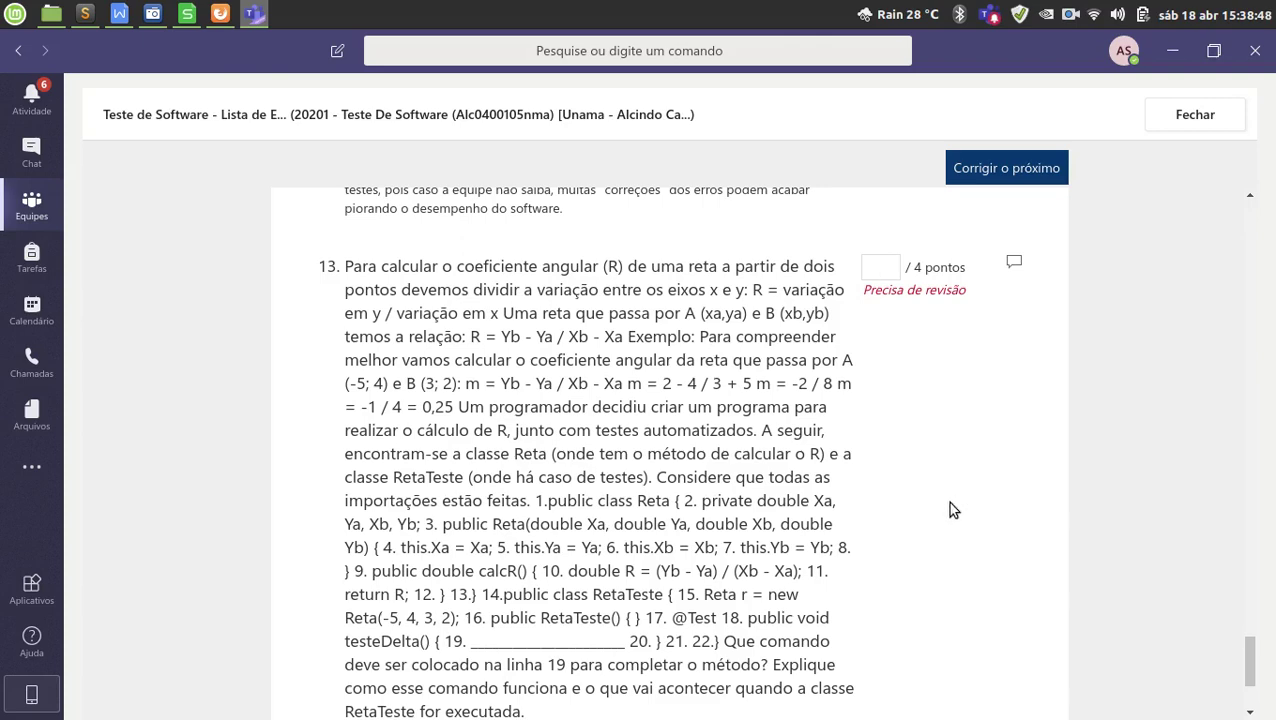
pyautogui.scroll(-3, 945, 505)
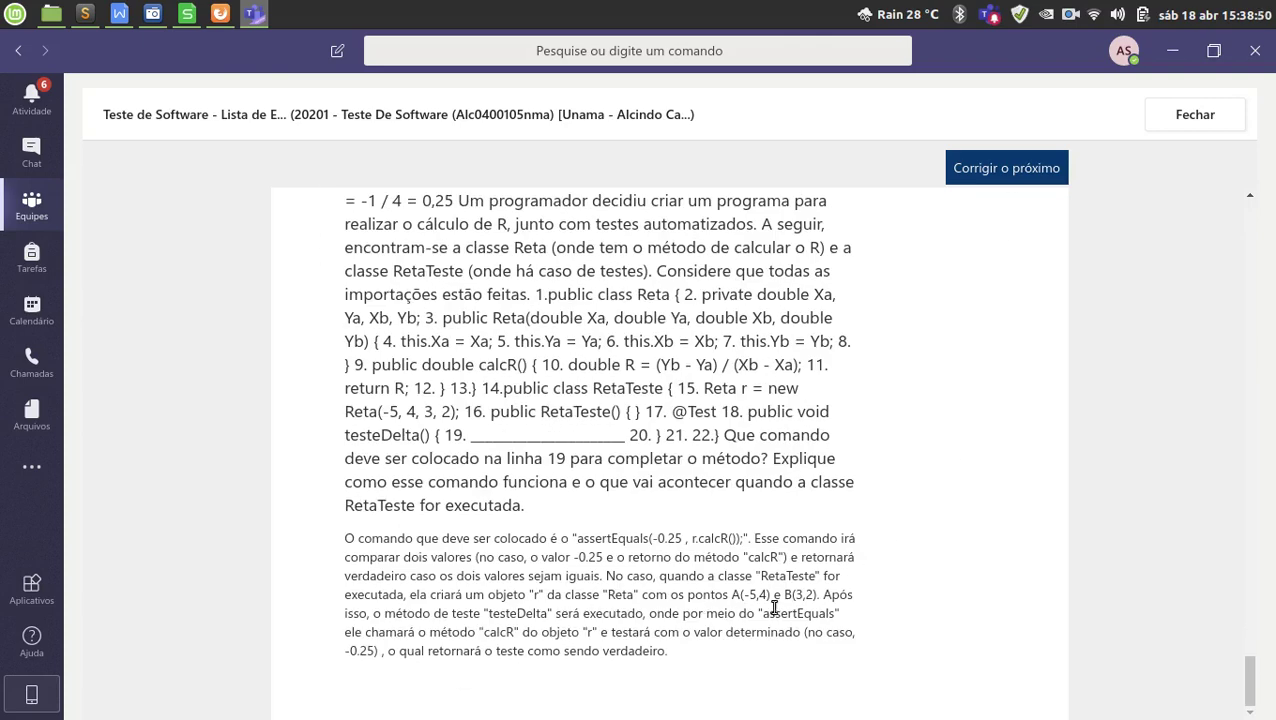
pyautogui.scroll(3, 790, 585)
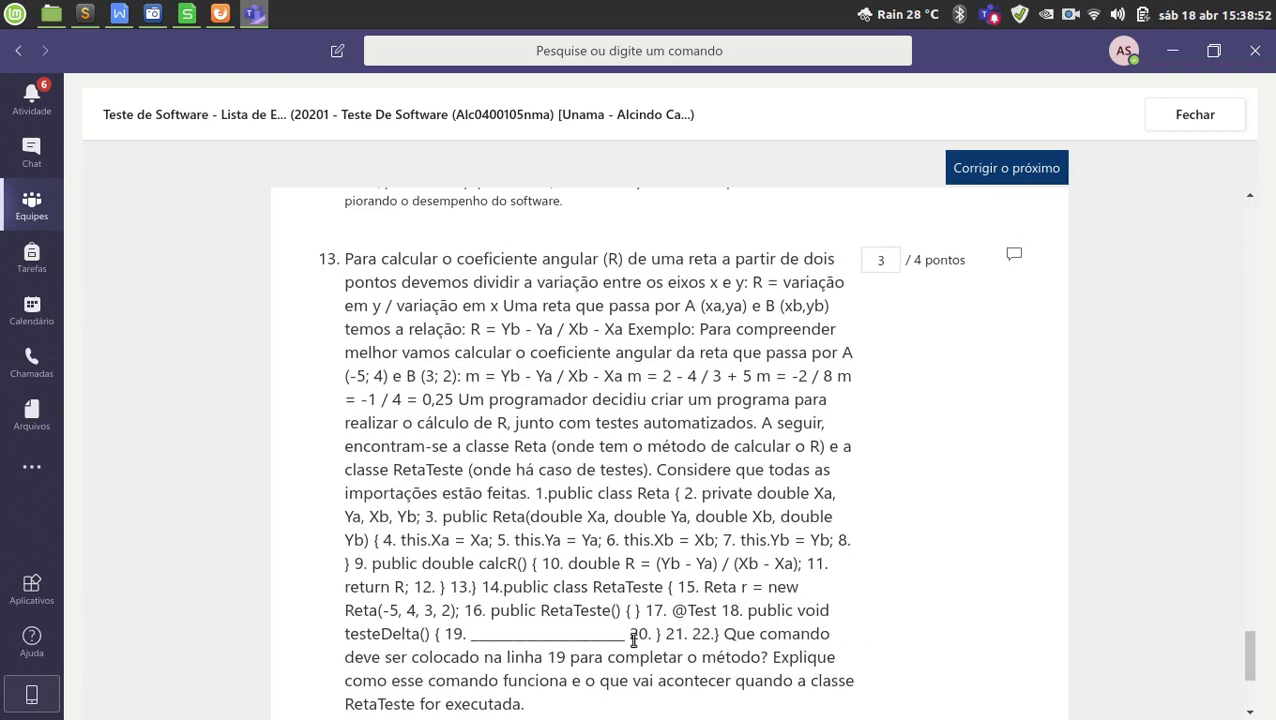
pyautogui.scroll(-3, 633, 640)
# Paste the saved 'Prezado aluno, você não forneceu' sentence from notes line 56 into the comment.
pyautogui.click(923, 692)
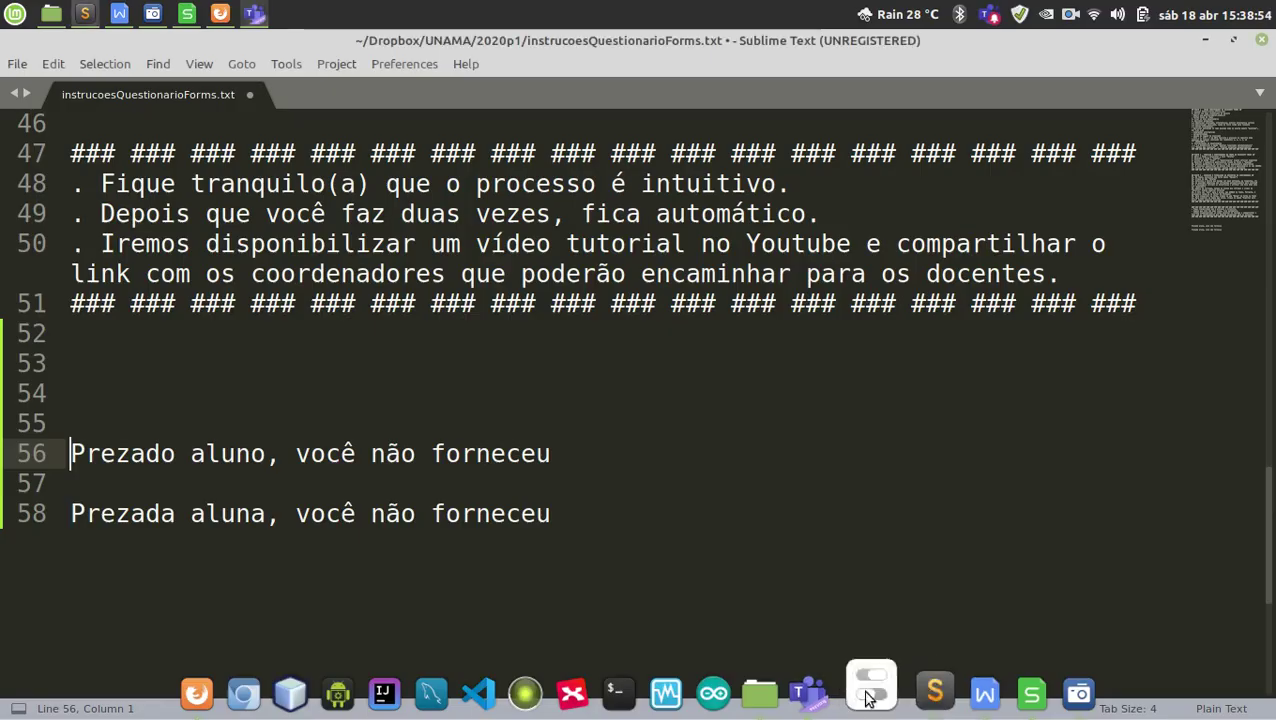
pyautogui.moveTo(551, 453); pyautogui.dragTo(68, 453)
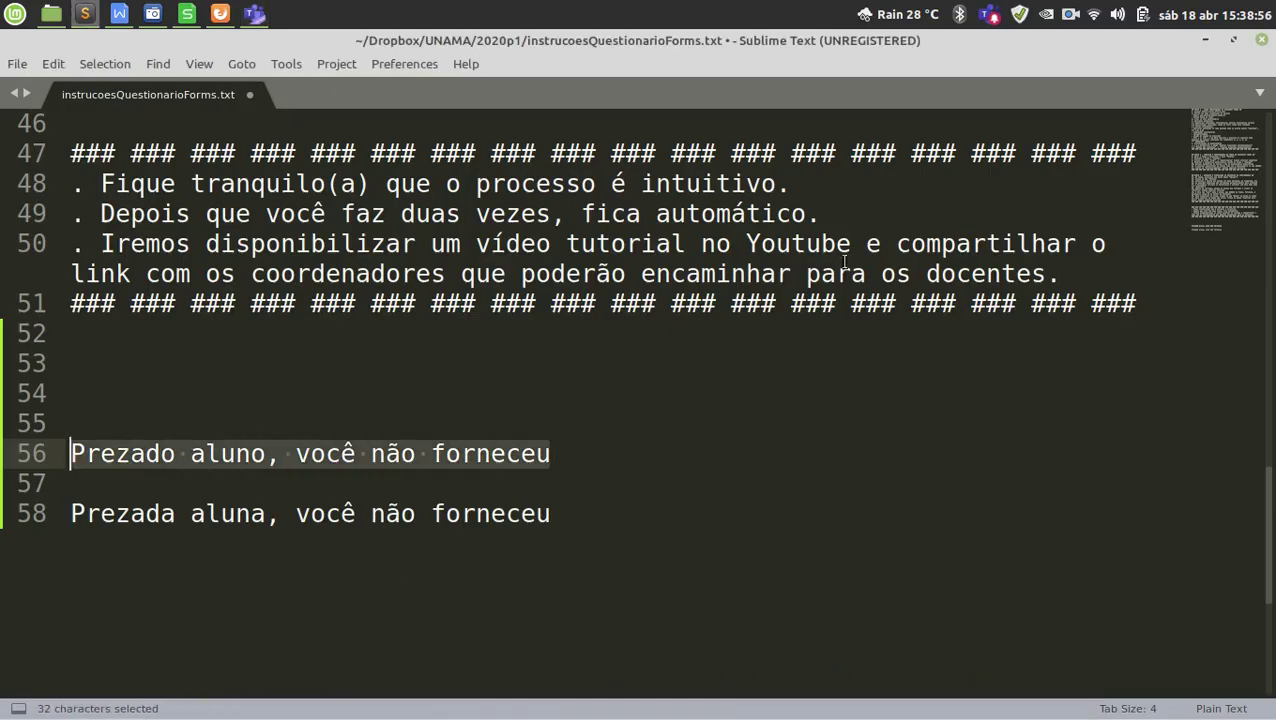
pyautogui.hotkey('ctrl', 'c')
pyautogui.click(1205, 40)
pyautogui.click(592, 607)
pyautogui.hotkey('ctrl', 'v')
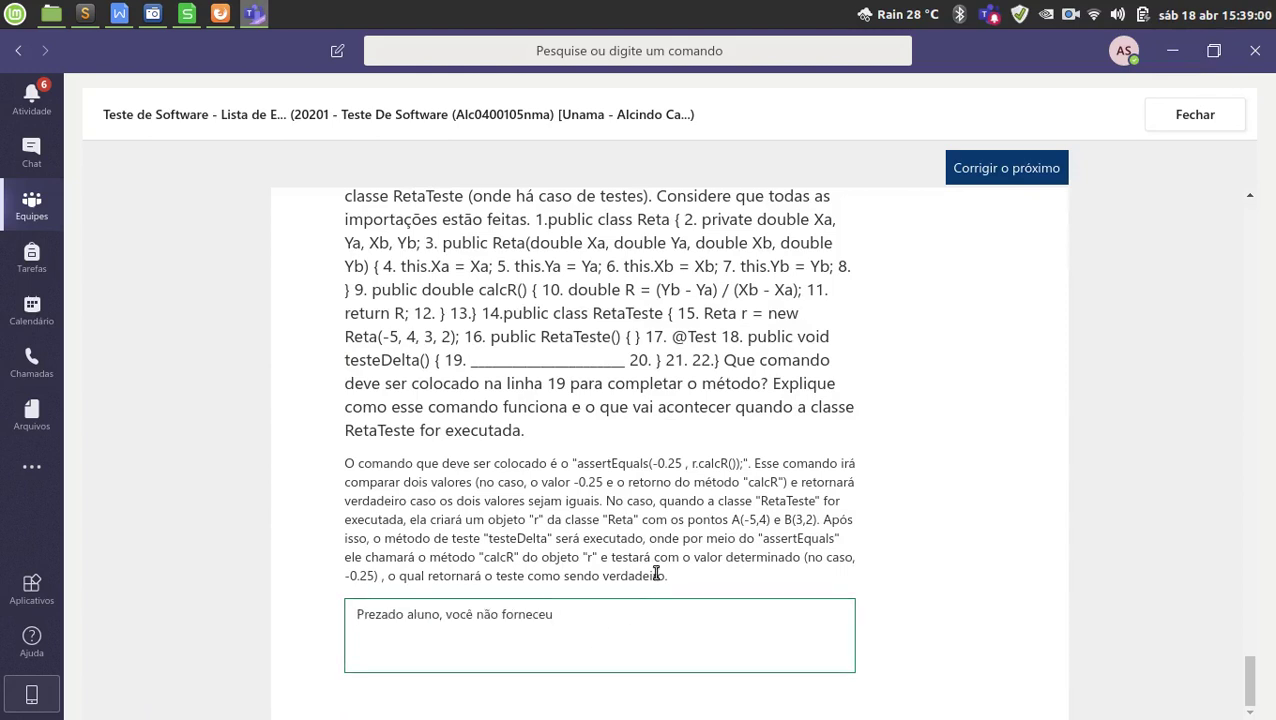
# Finish the comment noting the complete command was missing (-1,0 pt), then scroll back to the top.
pyautogui.write('o comando completo. (-1,p')
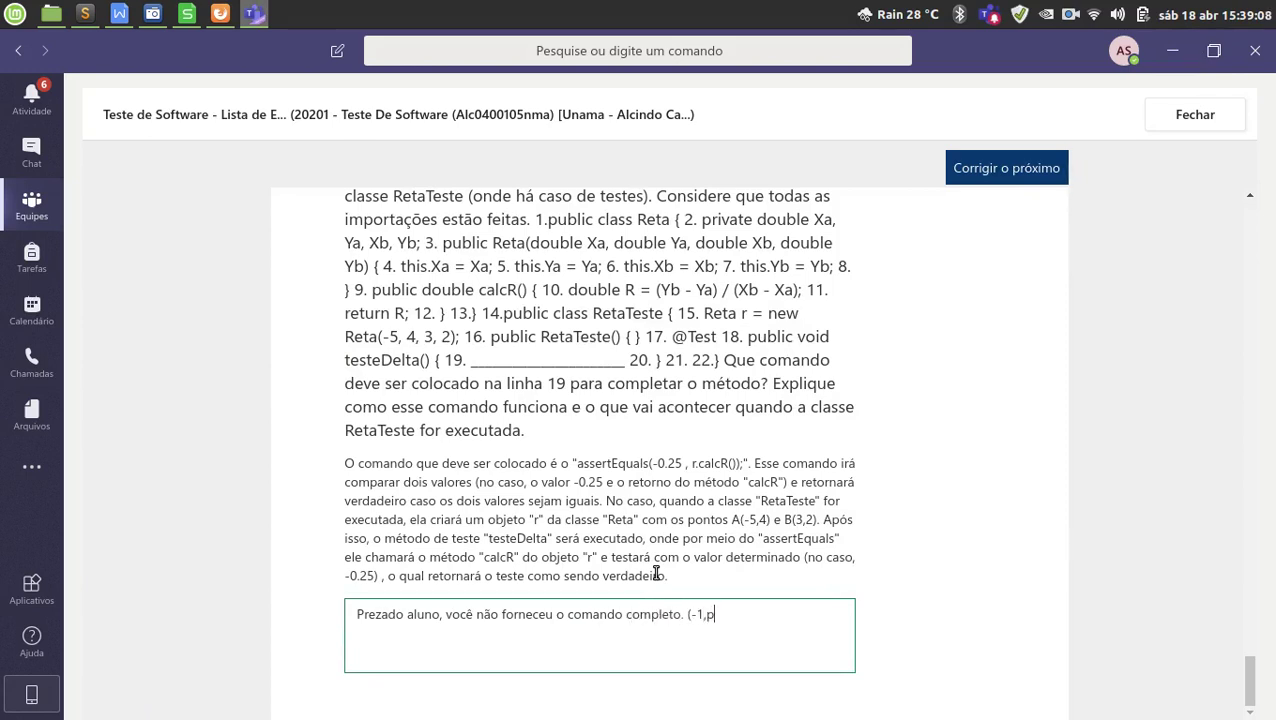
pyautogui.write('t).')
pyautogui.scroll(10, 1127, 415)
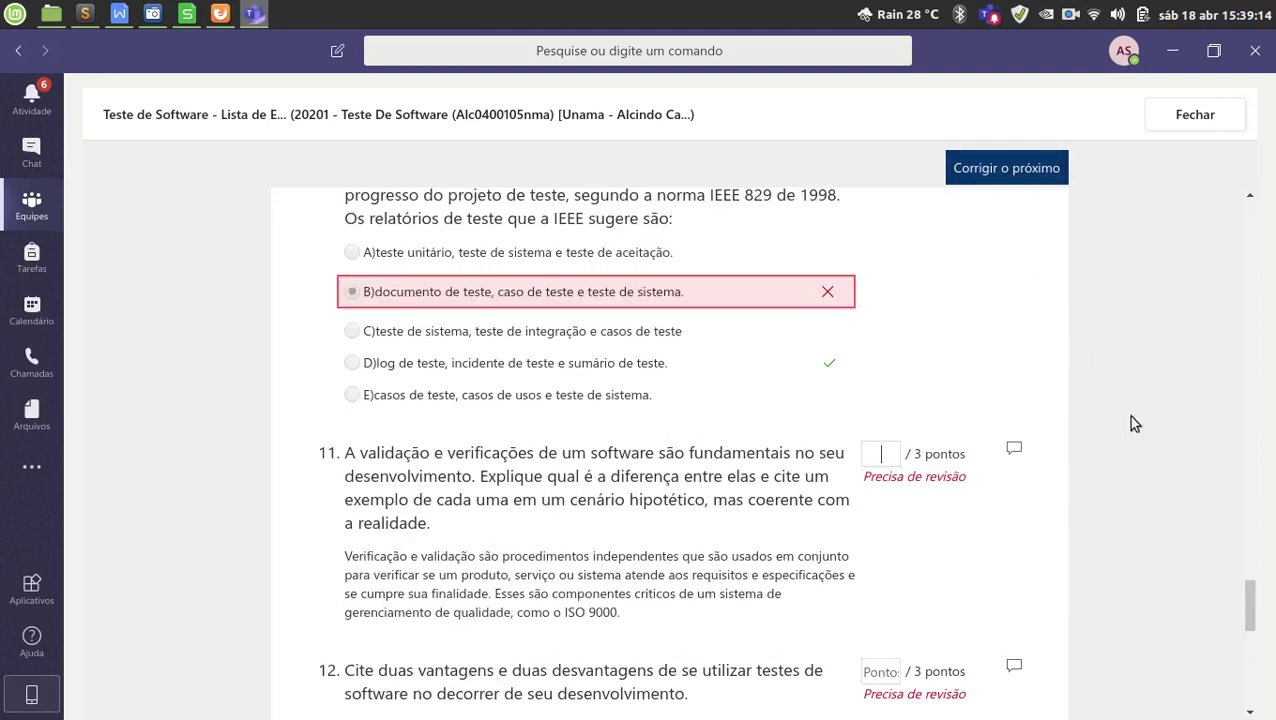
pyautogui.scroll(15, 1170, 414)
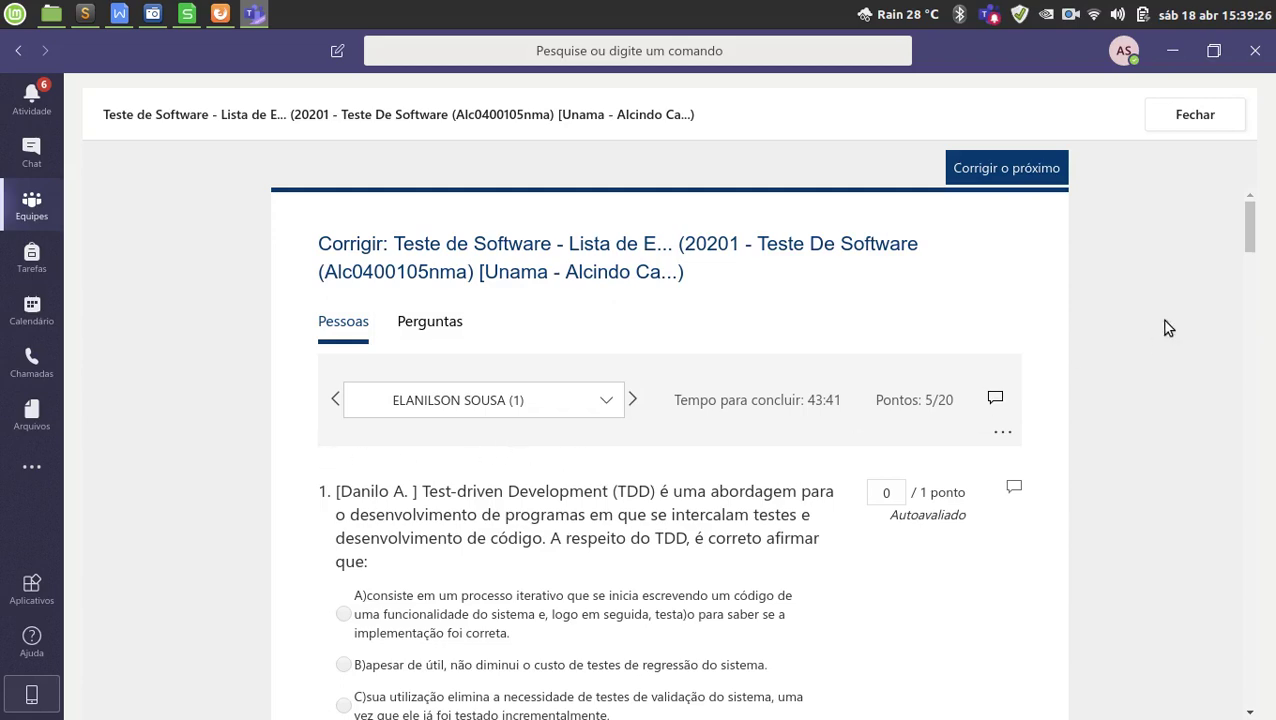
# Close grading, return the assignment to two selected graded students, and open the Avaliado list.
pyautogui.click(1196, 115)
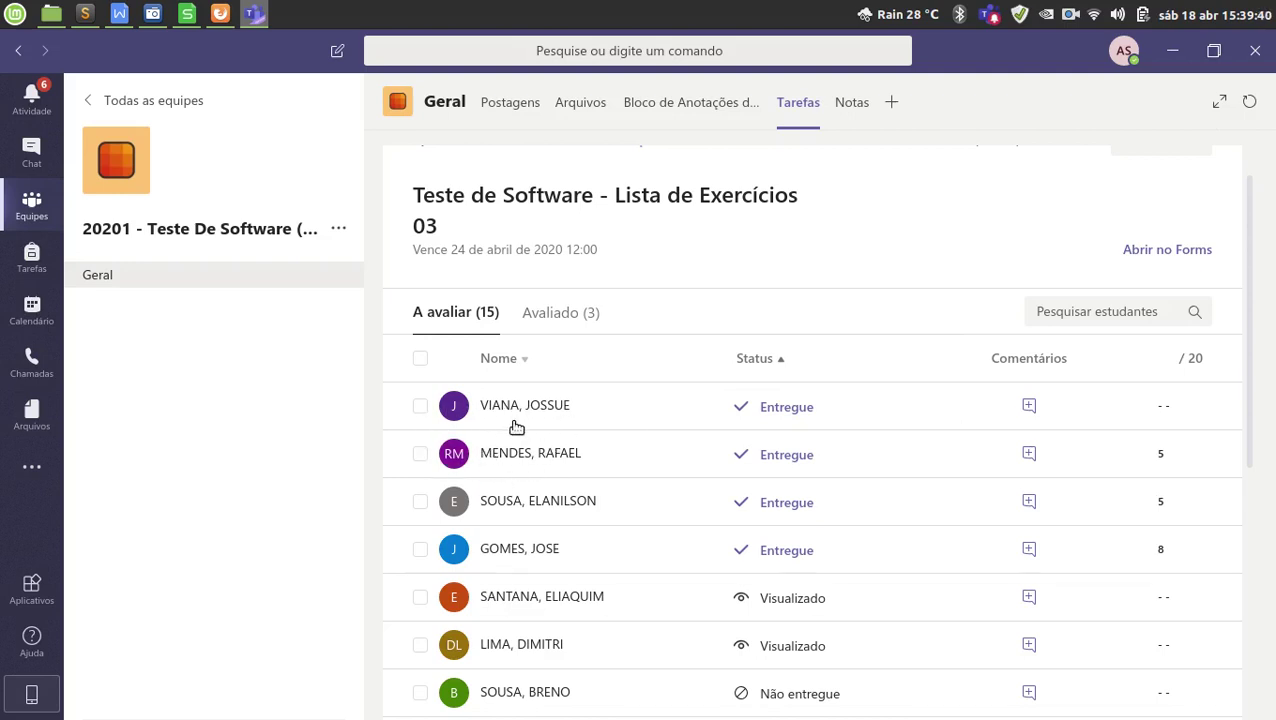
pyautogui.click(421, 546)
pyautogui.click(421, 406)
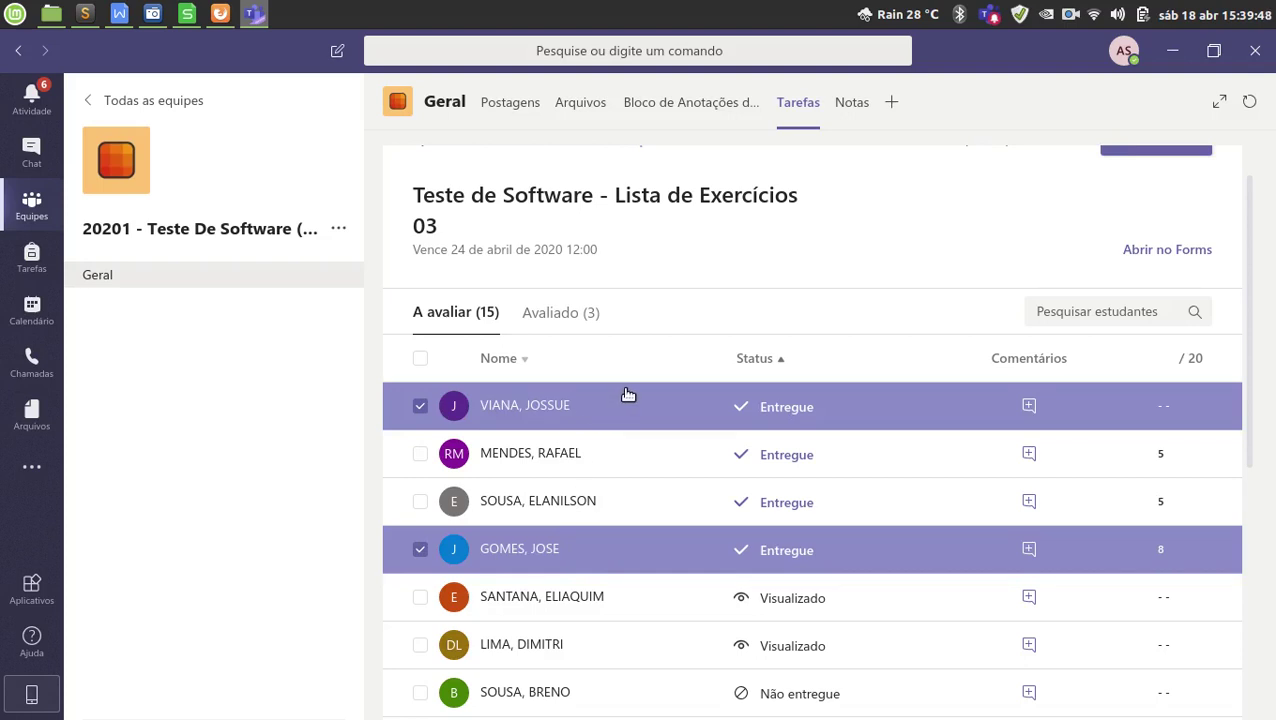
pyautogui.scroll(1, 626, 385)
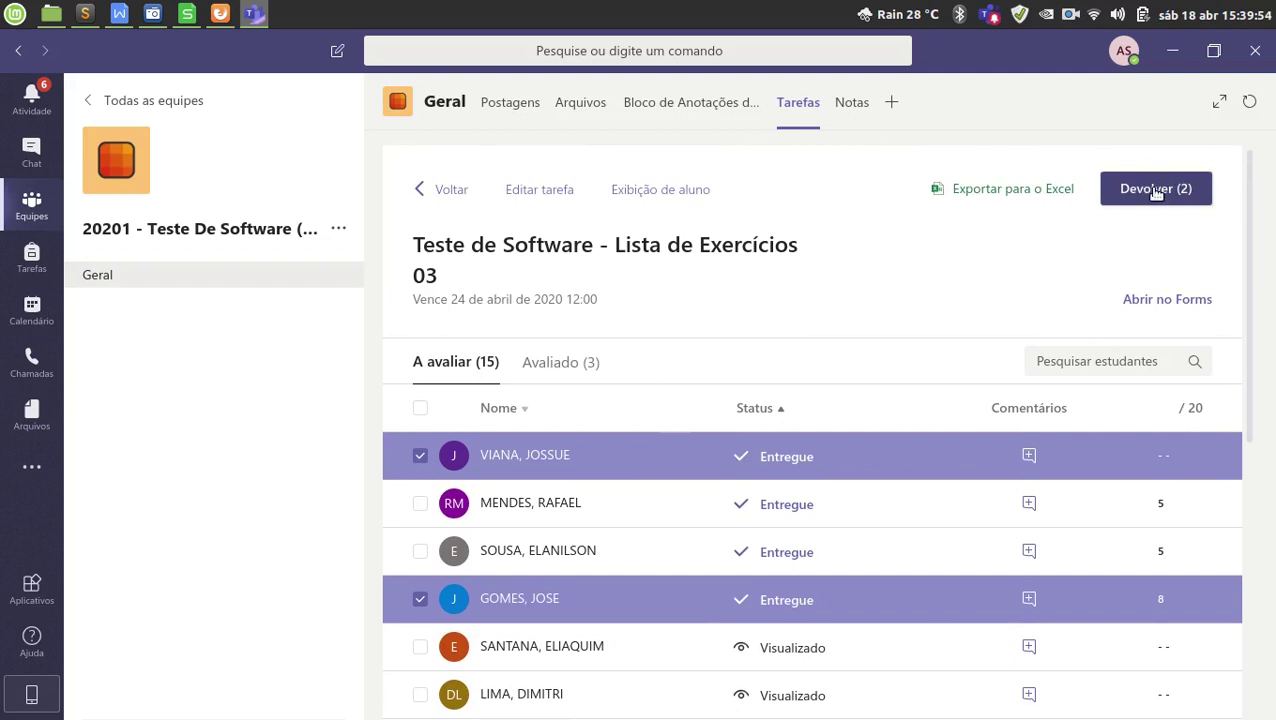
pyautogui.click(1156, 192)
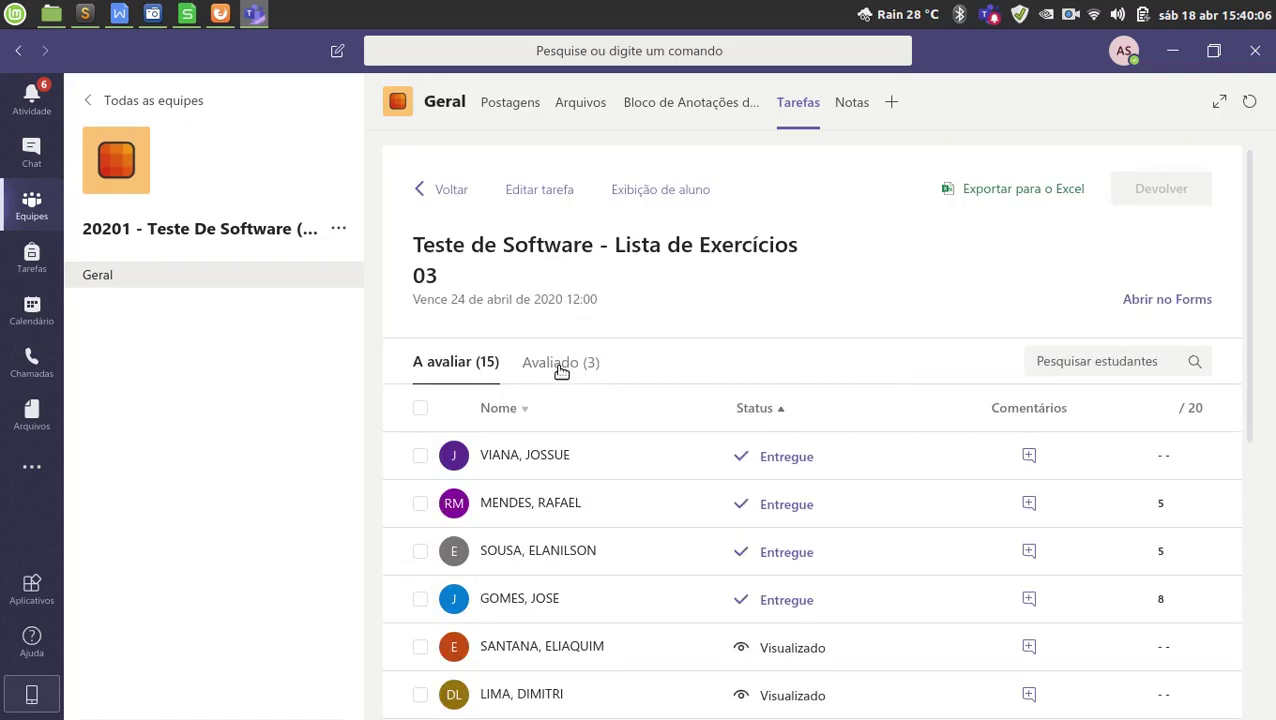
pyautogui.click(561, 369)
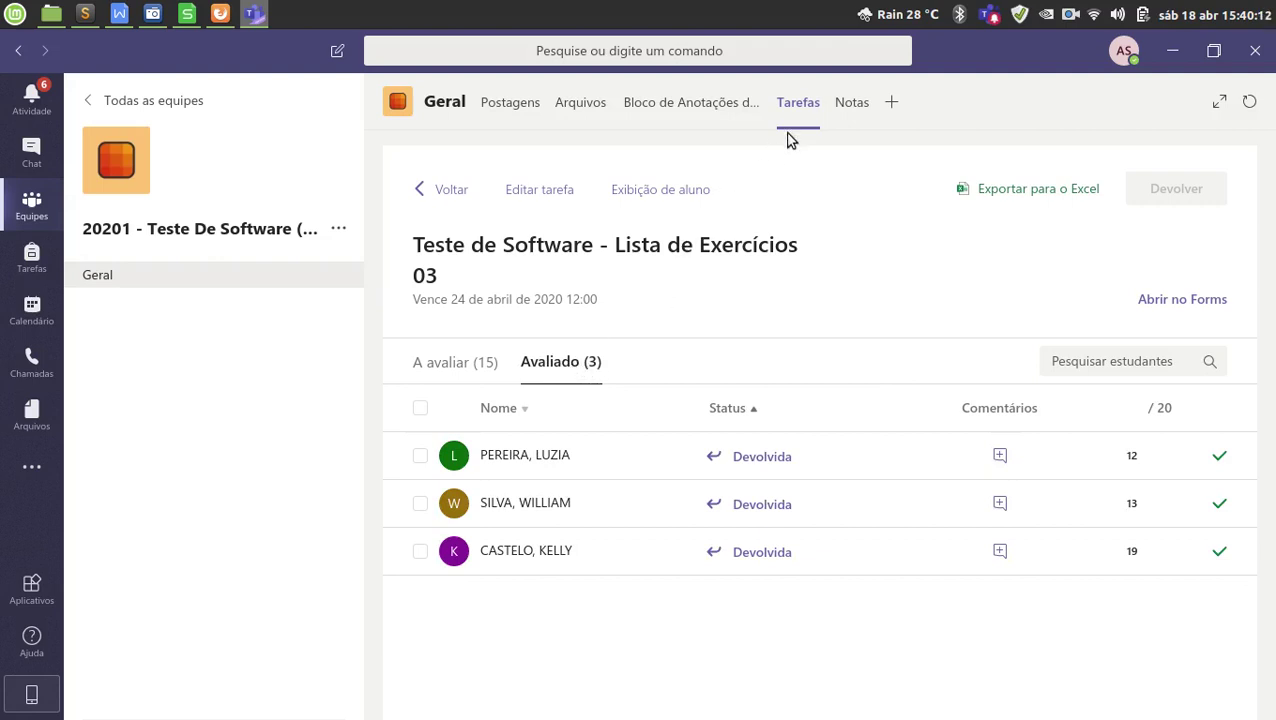
# Reopen Lista de Exercícios 03 from Tarefas, sort by Status, and show the Avaliado (5) list.
pyautogui.click(520, 112)
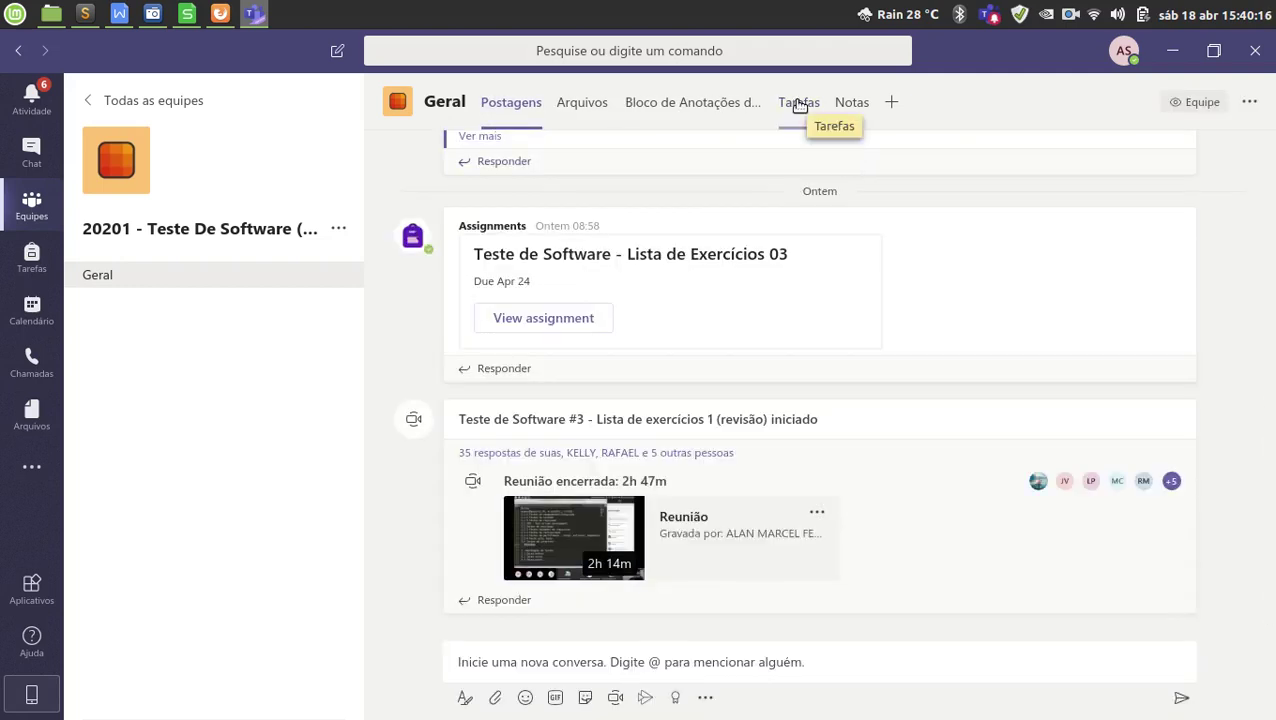
pyautogui.click(799, 106)
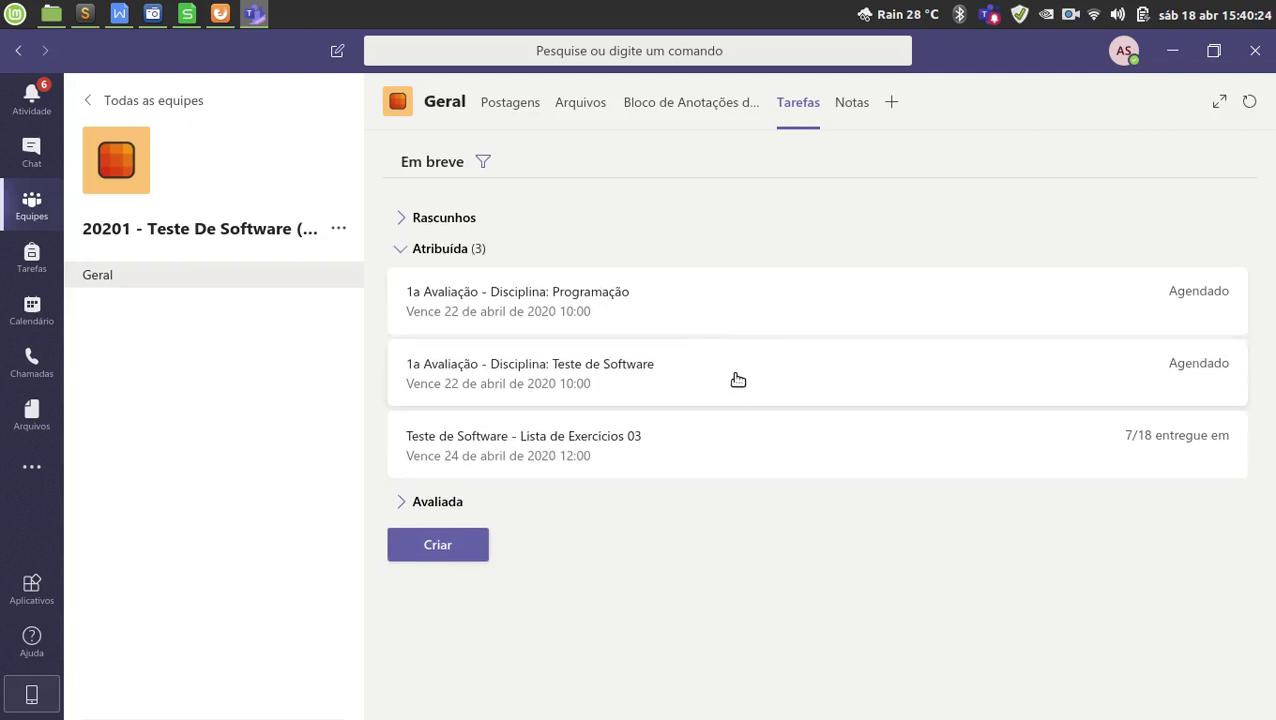
pyautogui.click(661, 451)
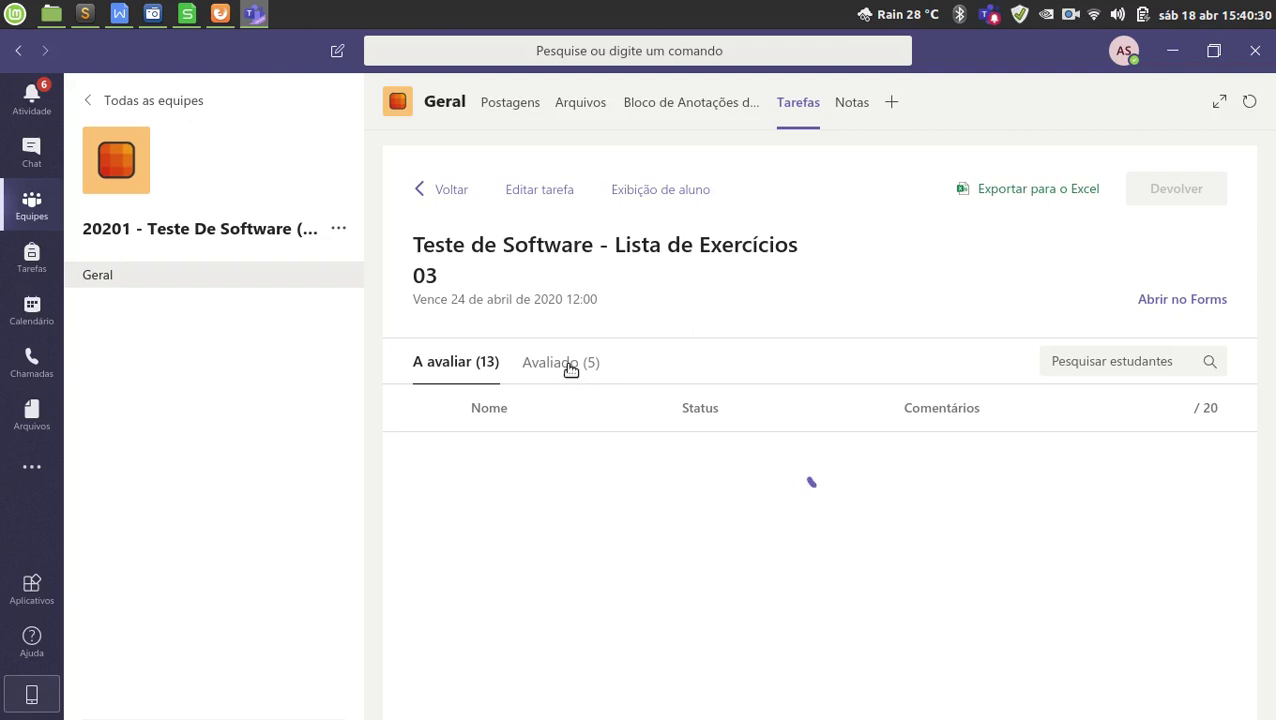
pyautogui.click(766, 412)
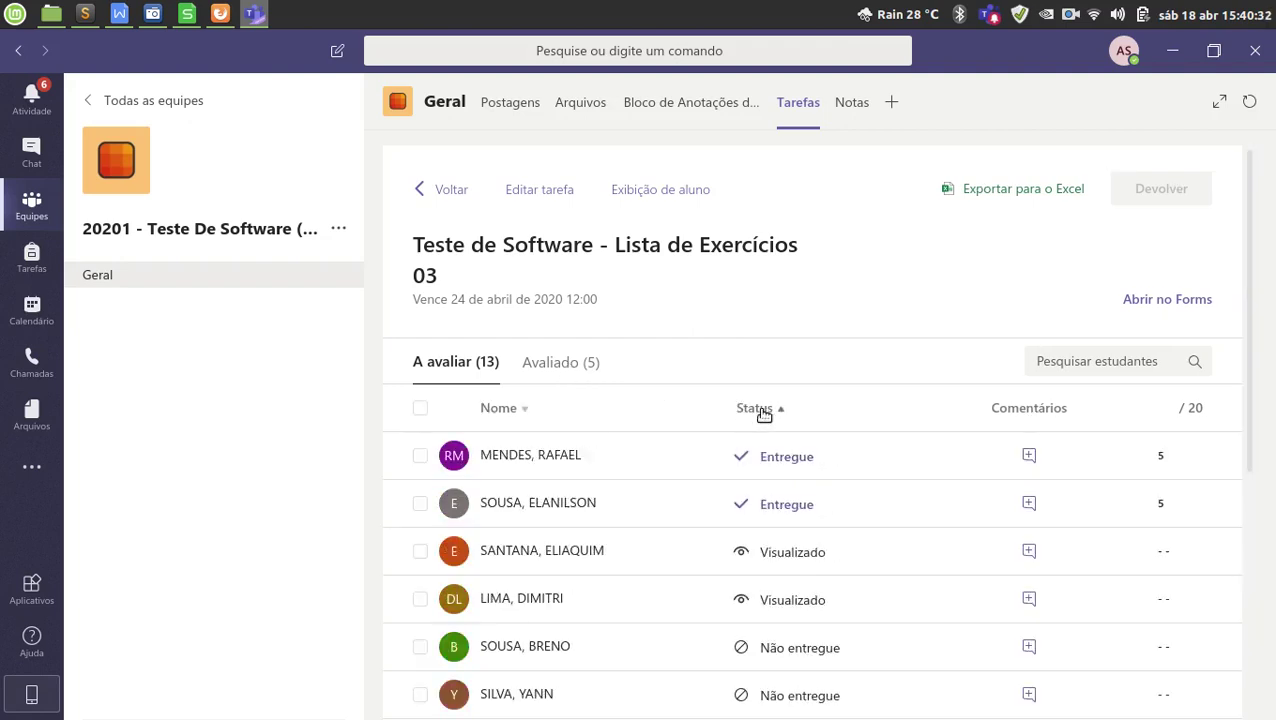
pyautogui.click(578, 374)
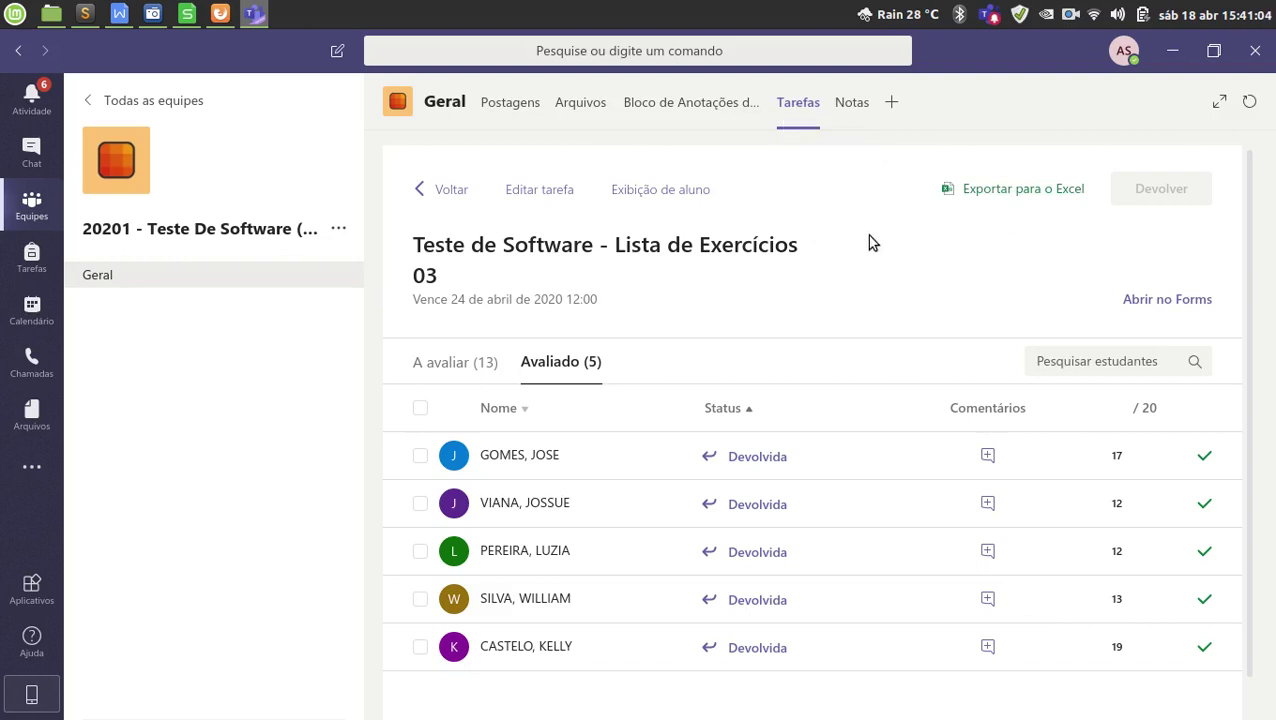
# Review the Notas grade book scores, then export them with Exportar para o Excel.
pyautogui.click(848, 110)
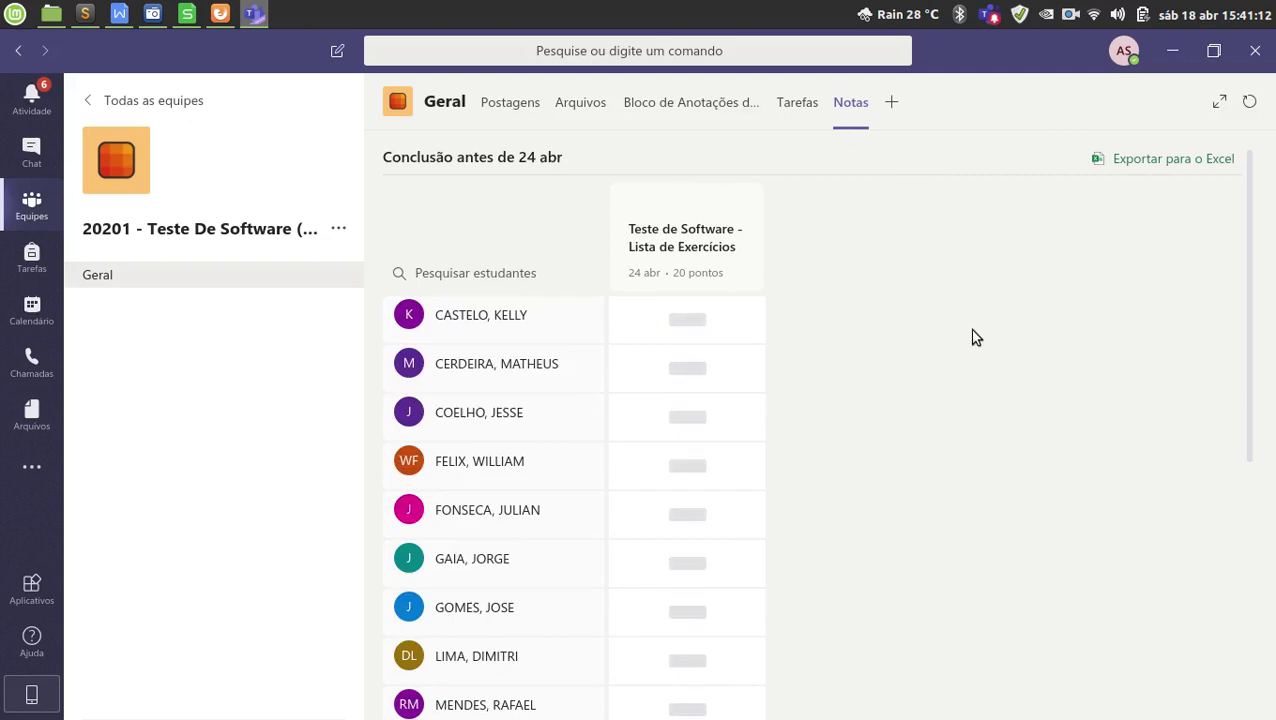
pyautogui.scroll(-6, 824, 523)
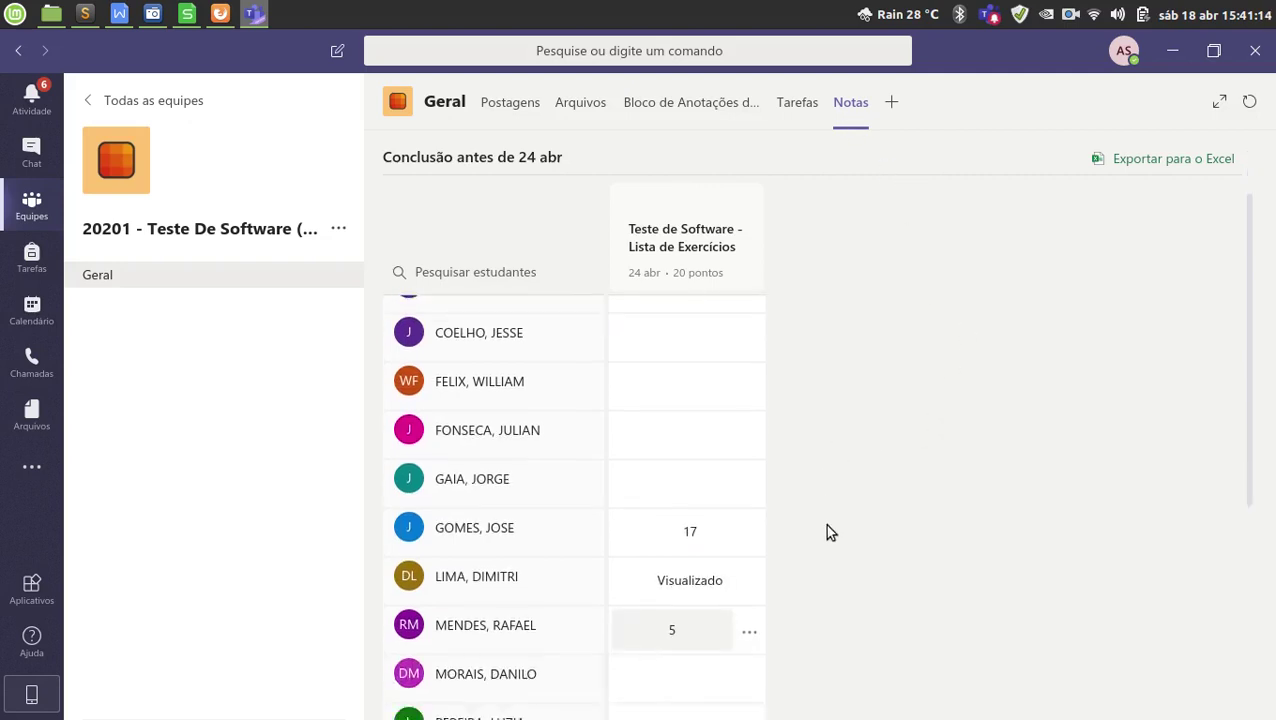
pyautogui.scroll(-1, 829, 541)
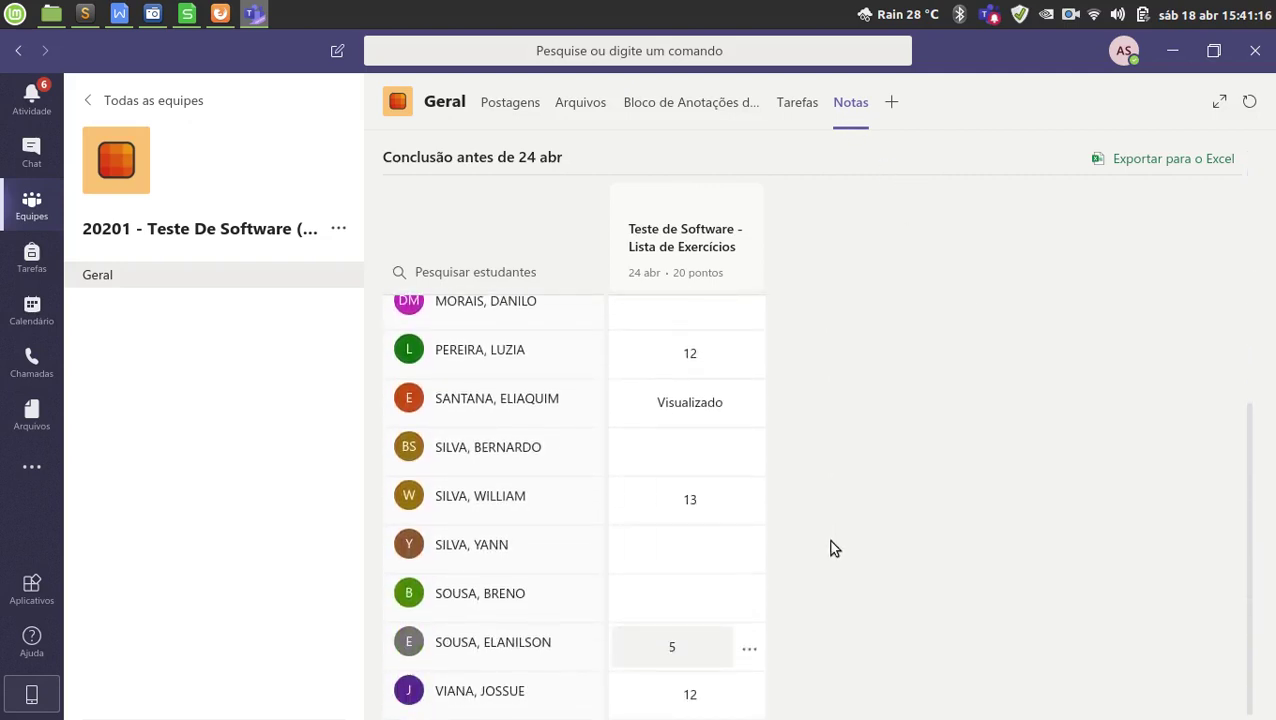
pyautogui.scroll(5, 829, 541)
pyautogui.click(725, 520)
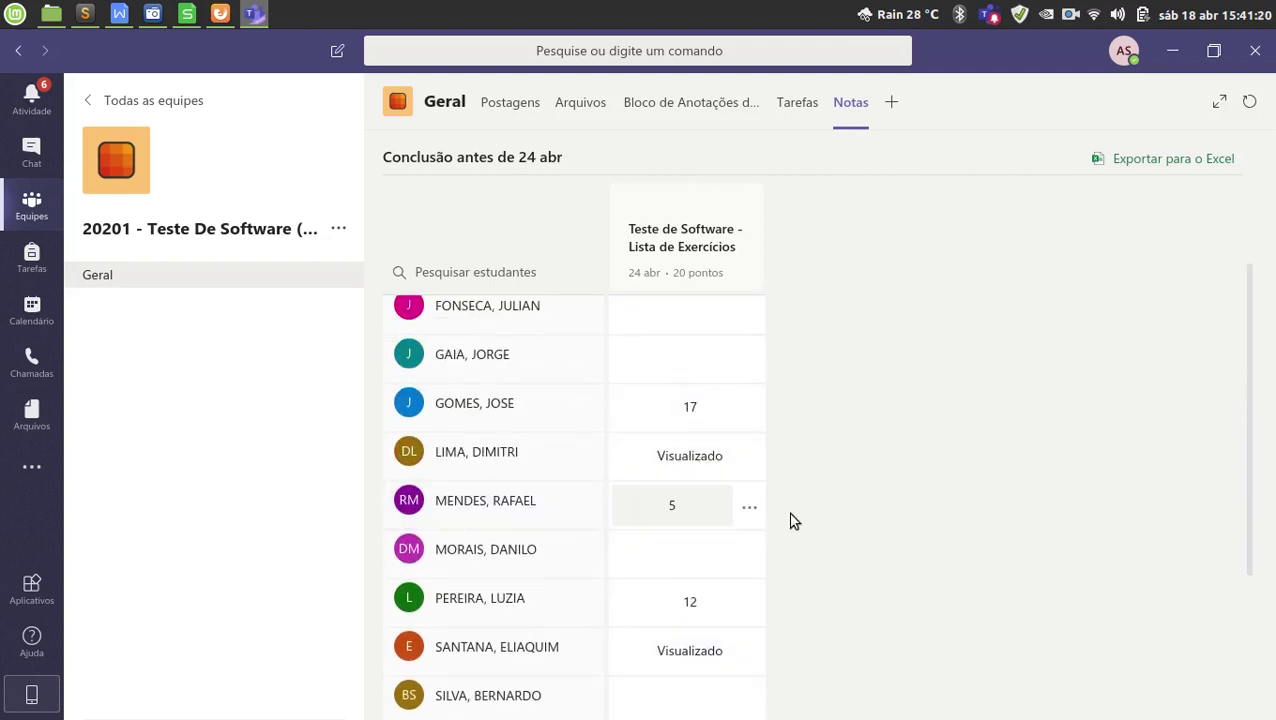
pyautogui.scroll(-4, 812, 525)
pyautogui.scroll(-1, 827, 545)
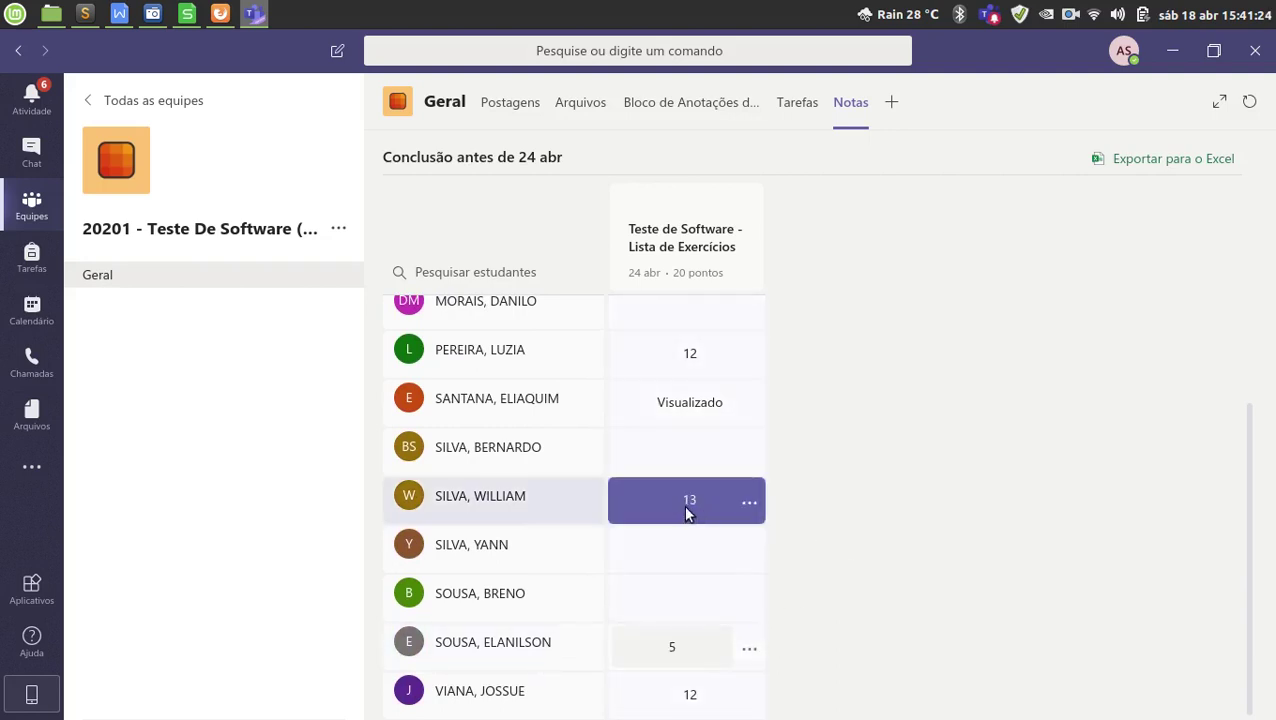
pyautogui.scroll(5, 850, 515)
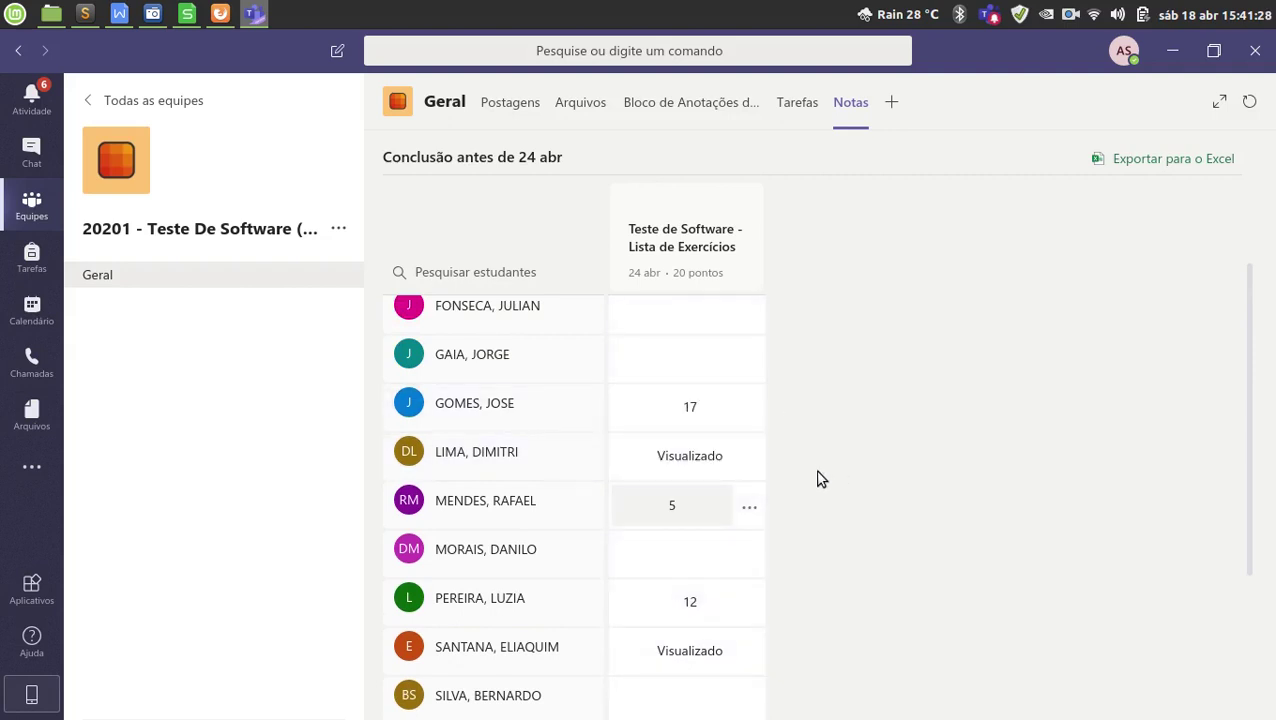
pyautogui.scroll(-2, 800, 550)
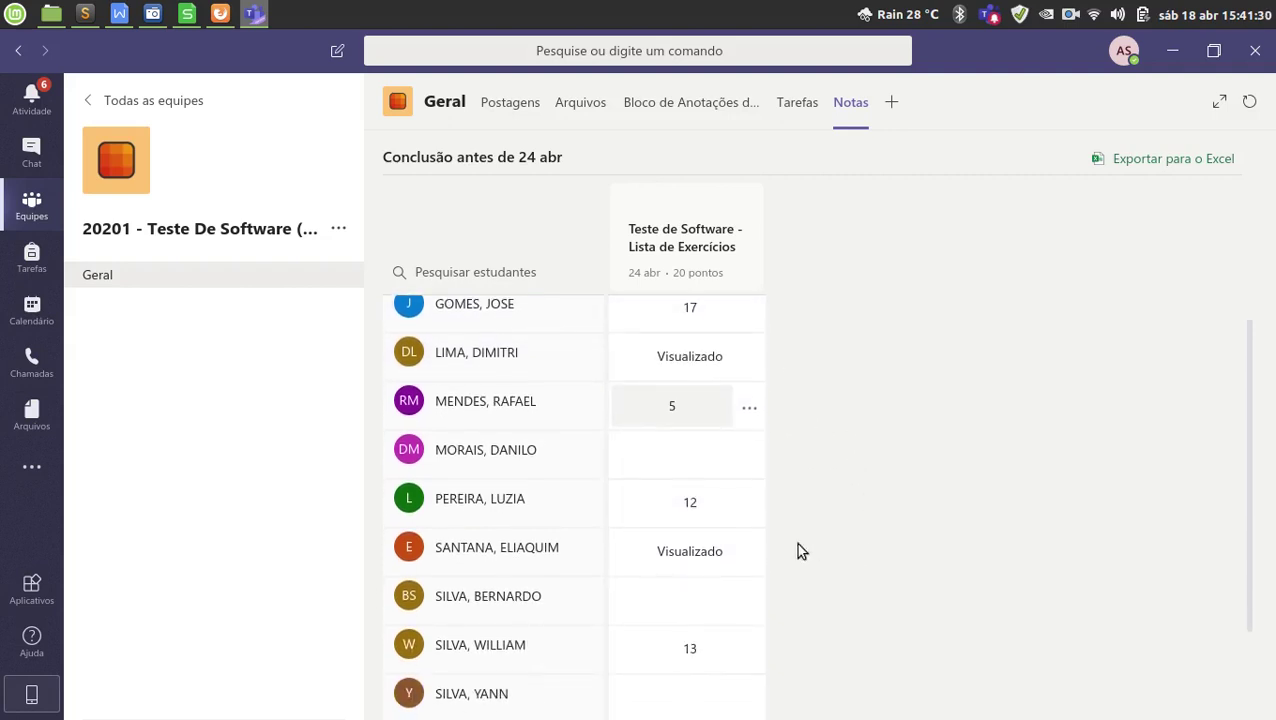
pyautogui.scroll(-3, 855, 595)
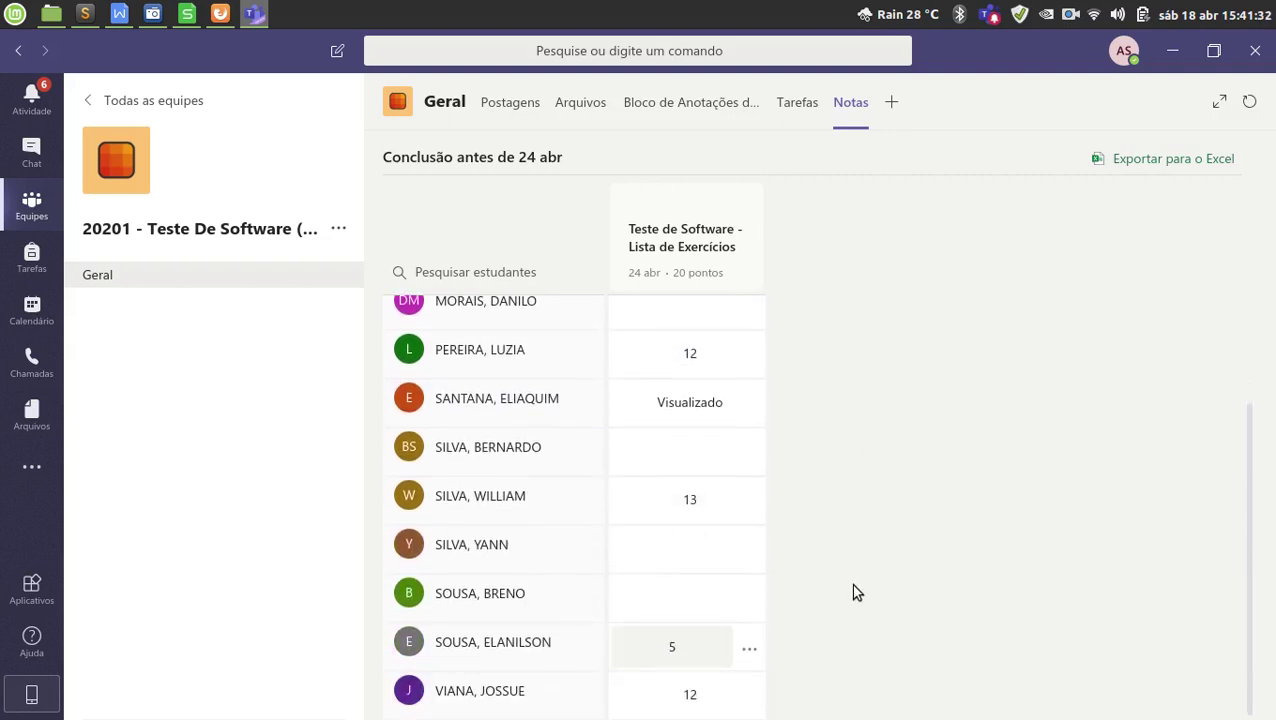
pyautogui.scroll(5, 850, 585)
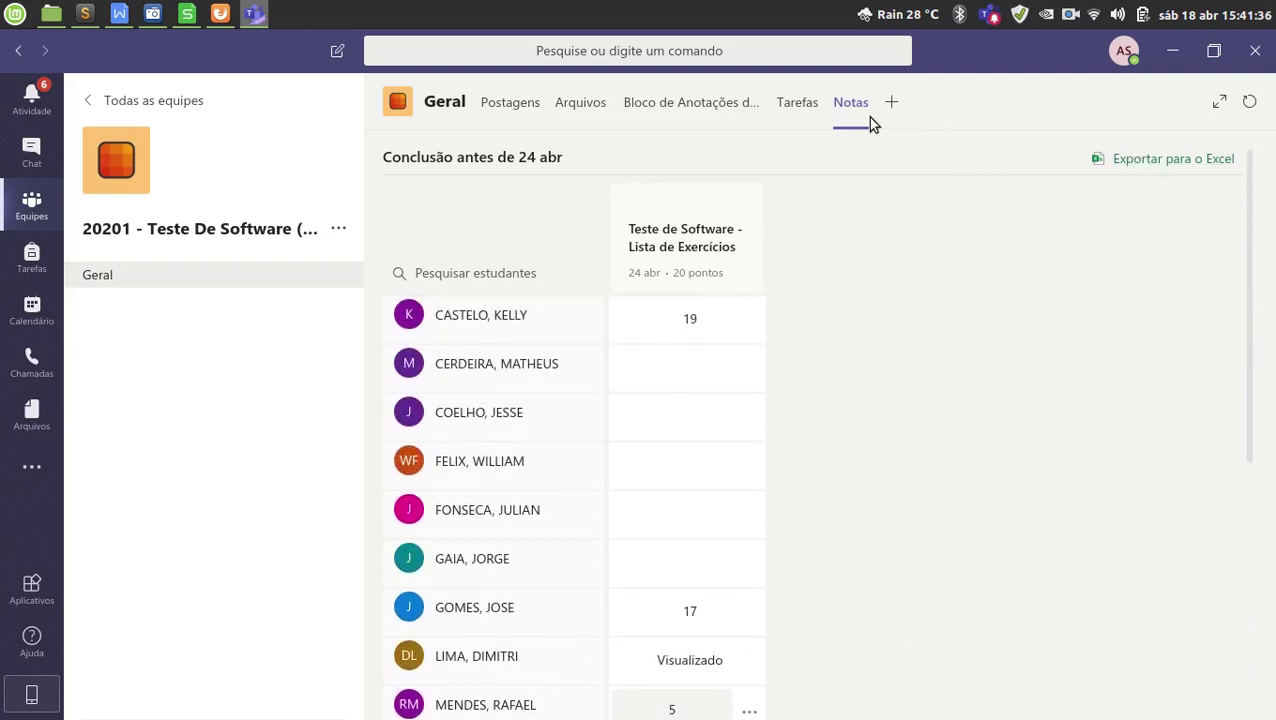
pyautogui.click(1167, 162)
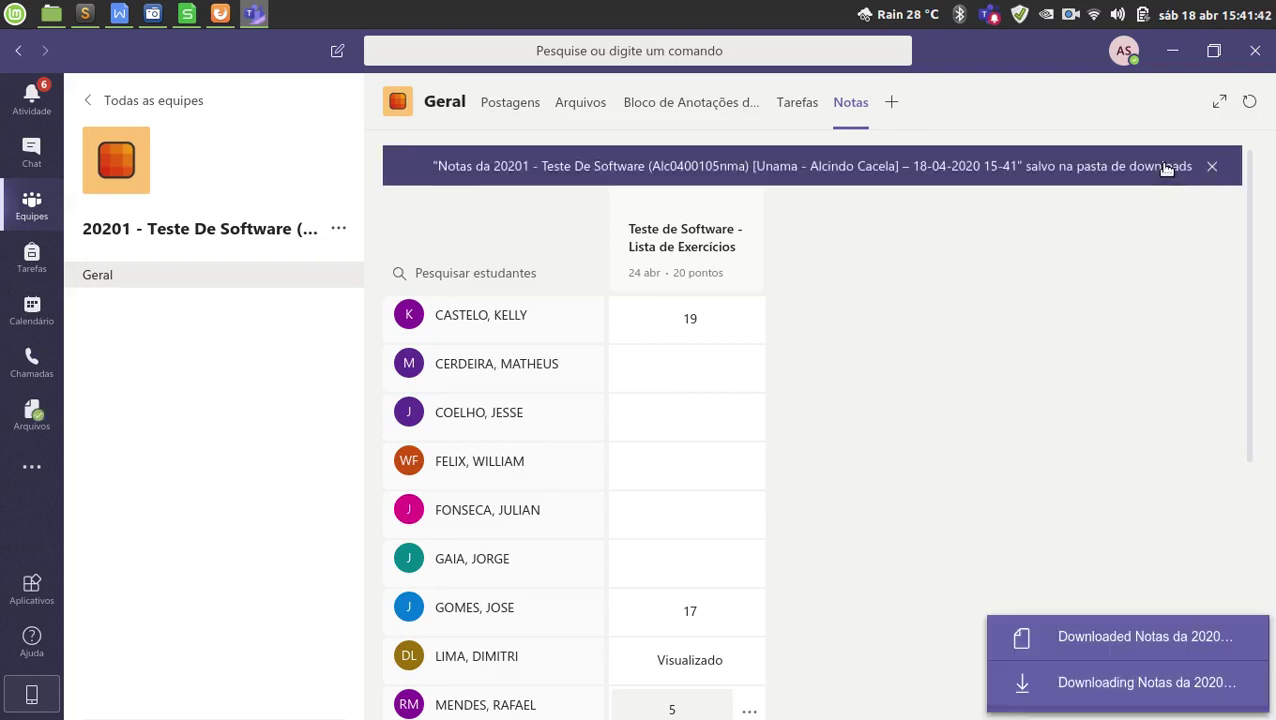
# In Downloads, permanently delete the three older Notas CSV exports, keeping the 15-41 one.
pyautogui.click(1124, 637)
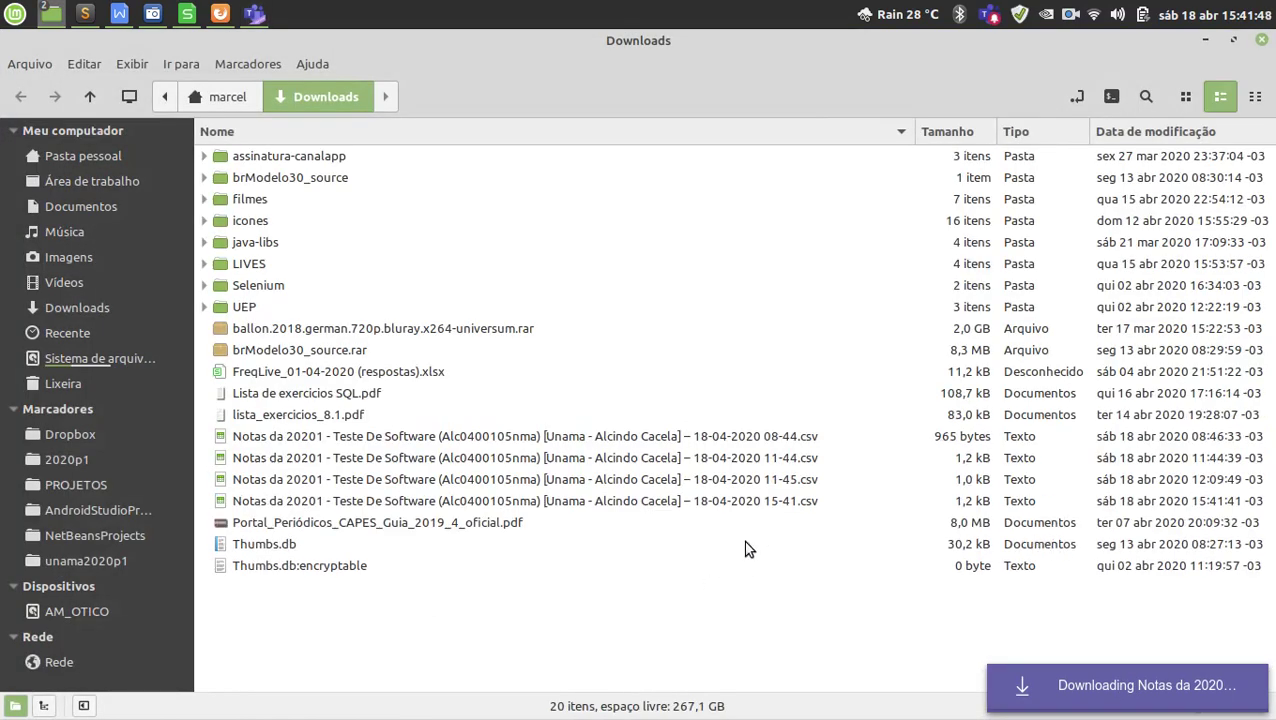
pyautogui.click(787, 481)
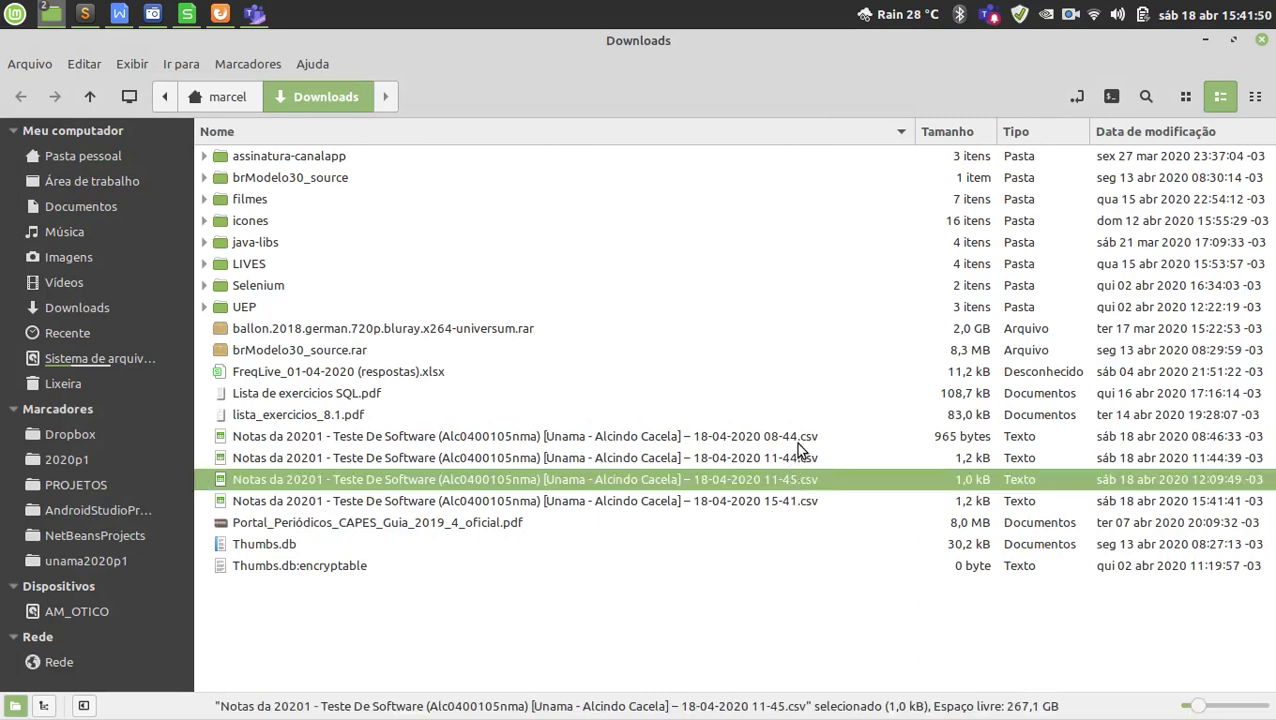
pyautogui.keyDown('shift'); pyautogui.click(799, 442); pyautogui.keyUp('shift')
pyautogui.hotkey('shift', 'Delete')
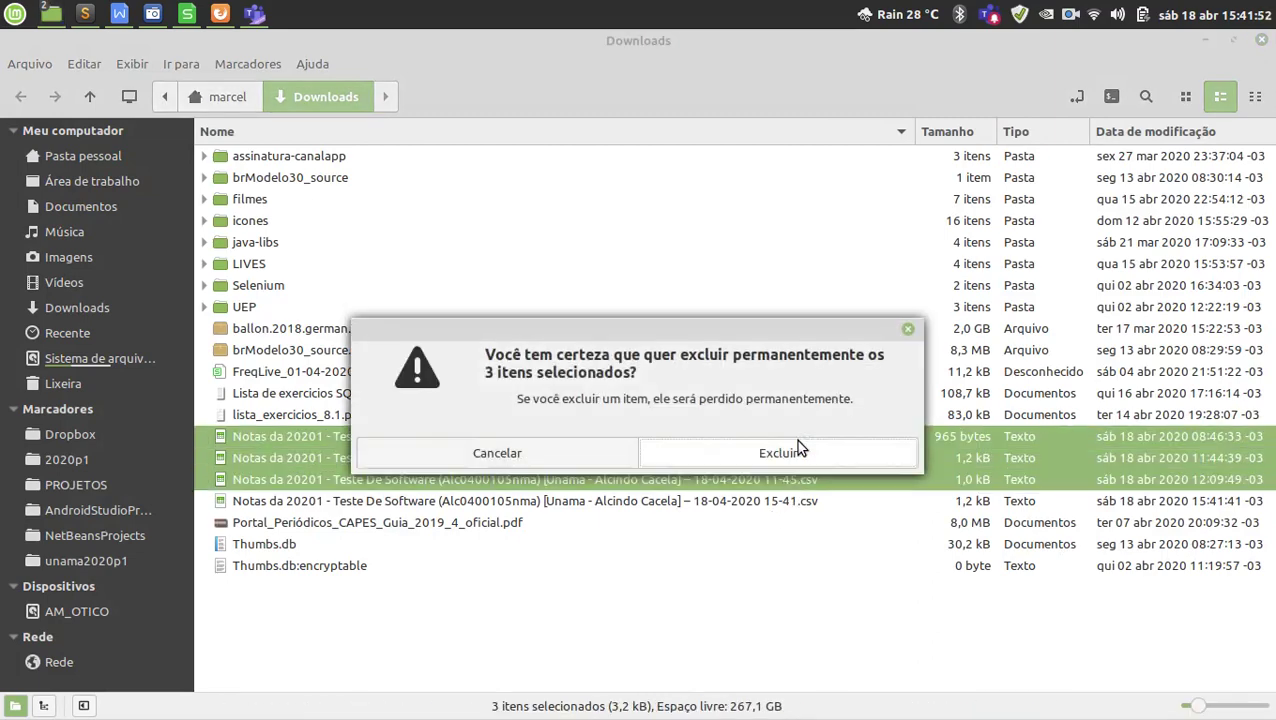
pyautogui.click(796, 440)
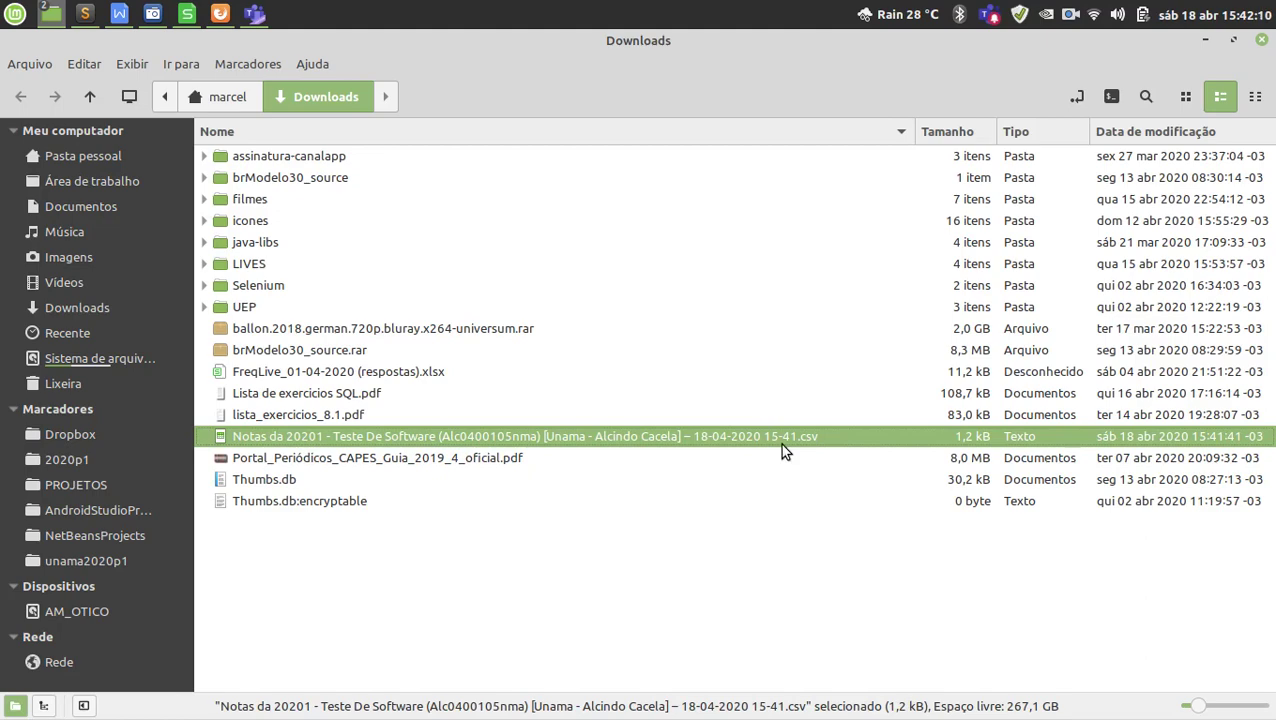
# Open the 15-41 Notas grades CSV and autofit column A to show full lines.
pyautogui.doubleClick(780, 443)
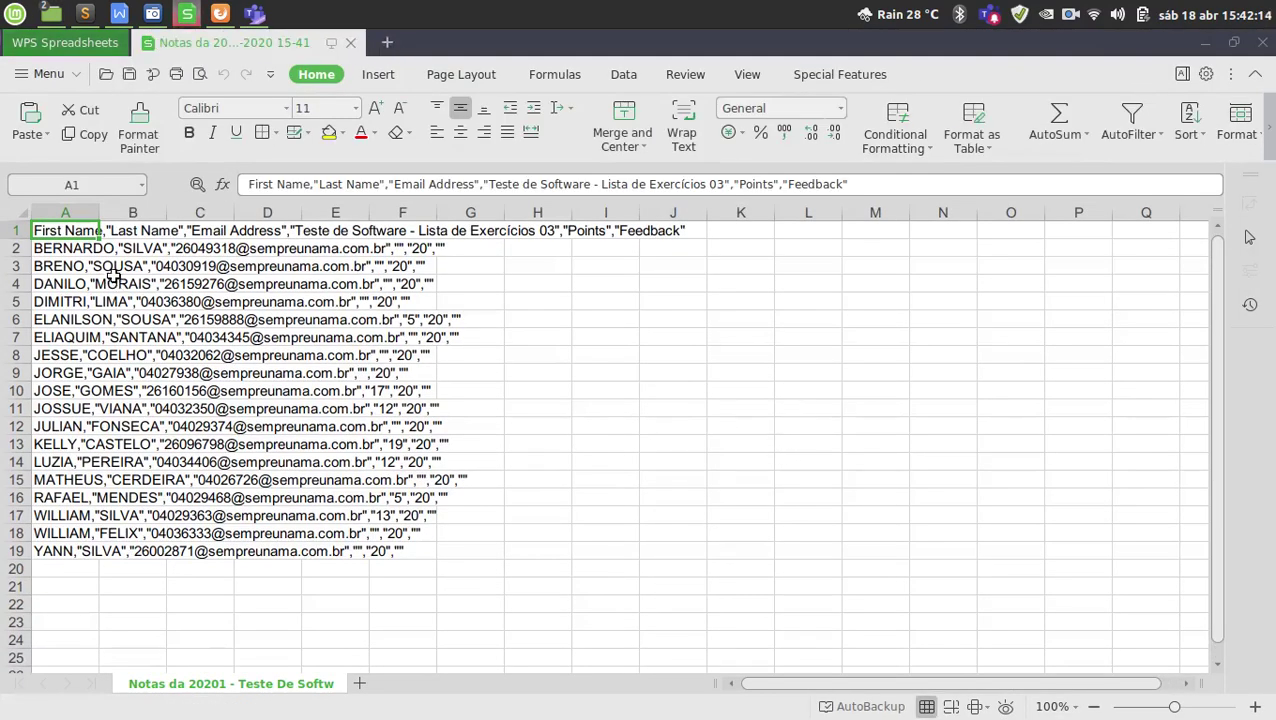
pyautogui.doubleClick(99, 213)
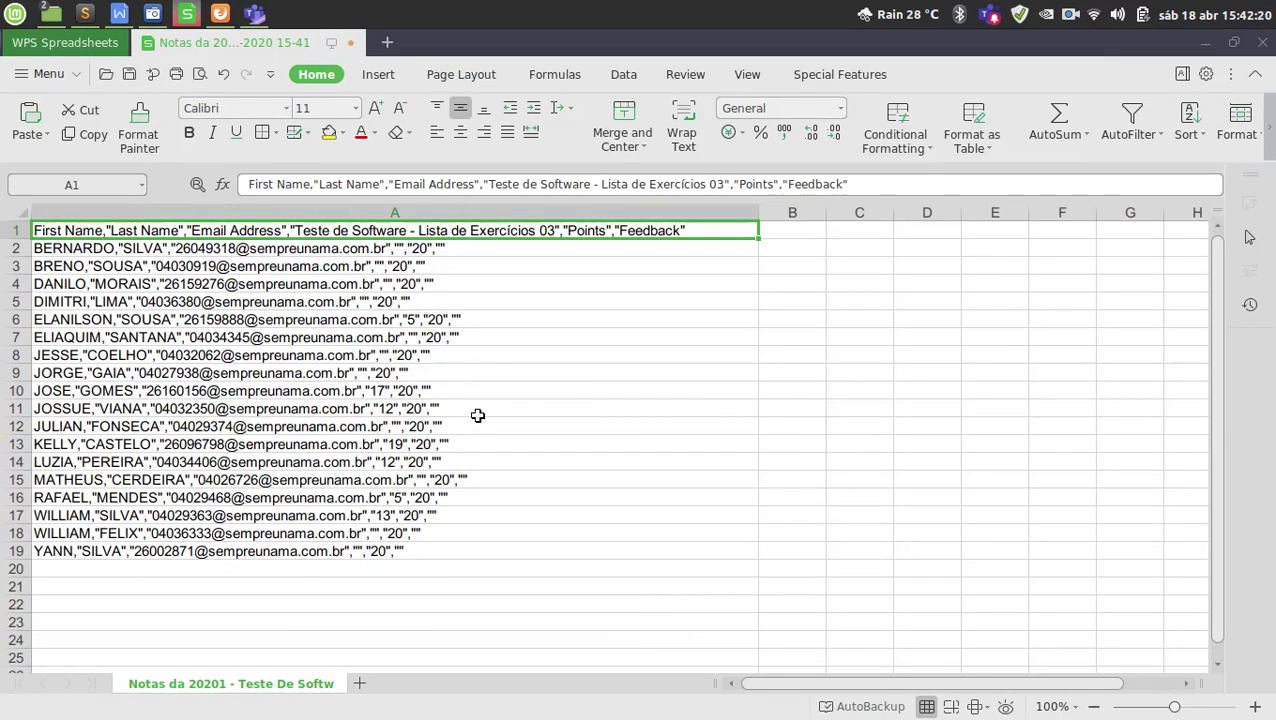
pyautogui.click(80, 249)
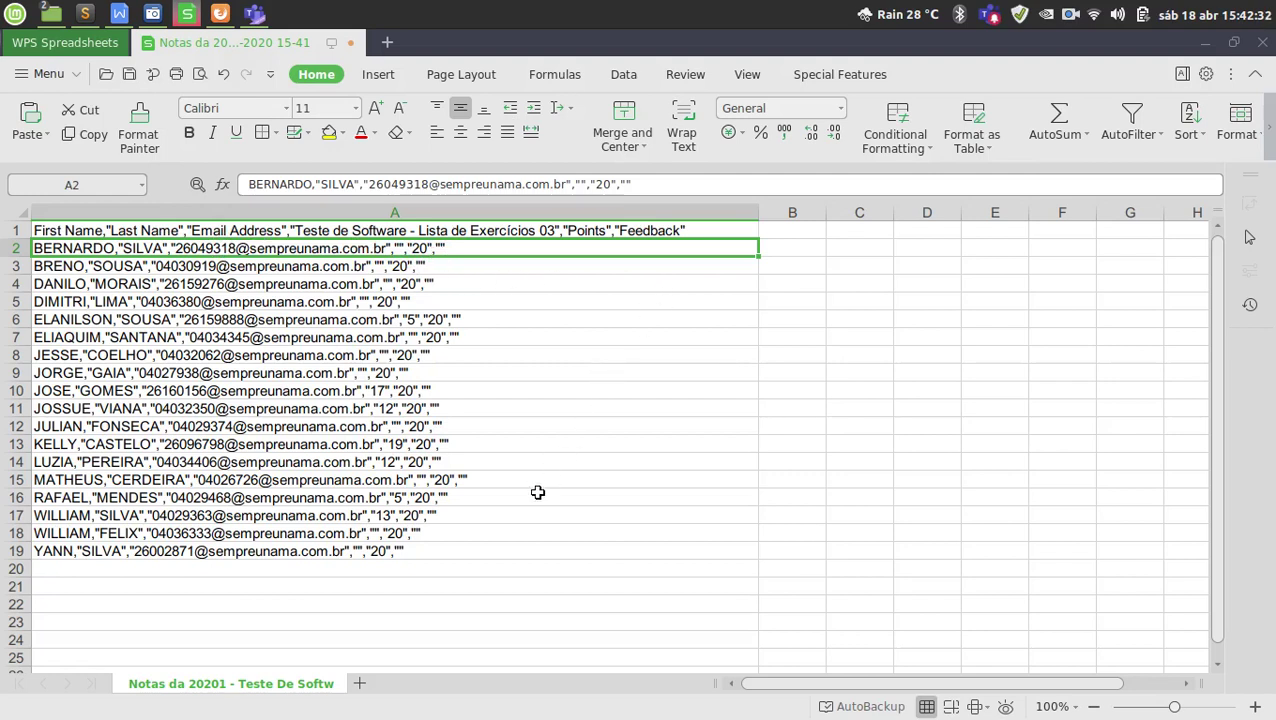
pyautogui.click(460, 391)
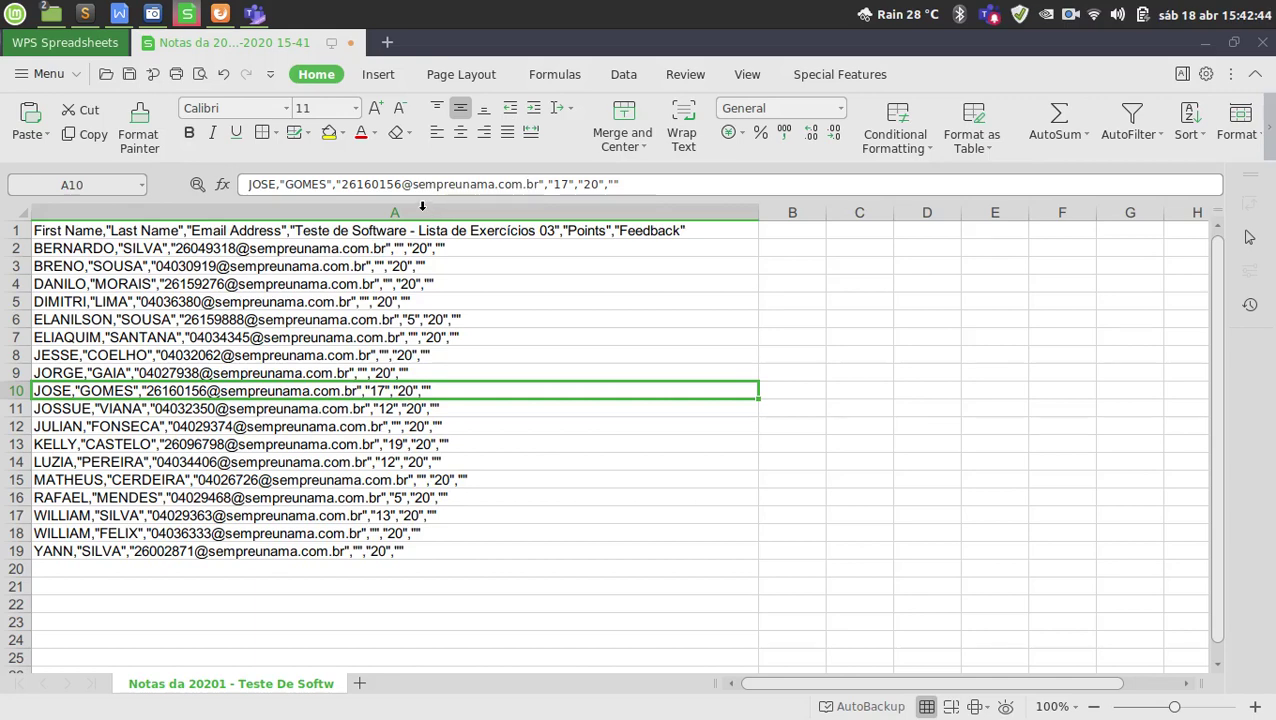
# Select column A and launch Text to Columns from the Data tab.
pyautogui.click(422, 206)
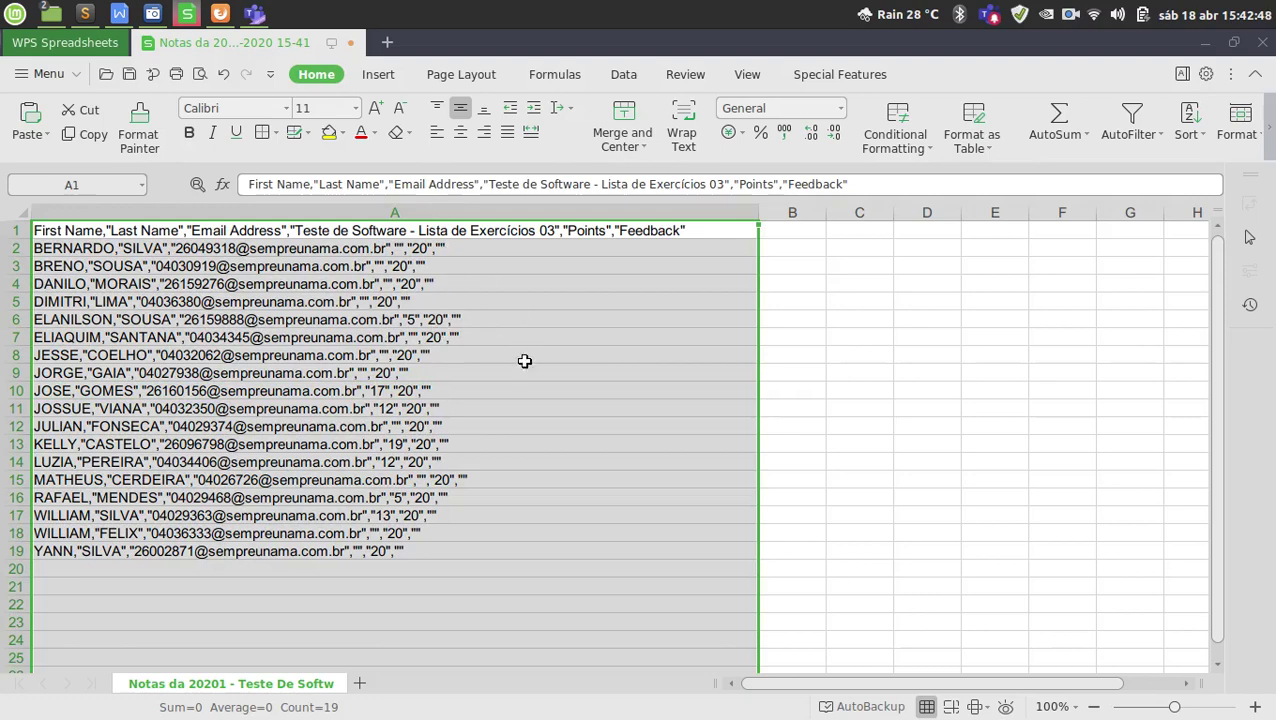
pyautogui.scroll(-4, 517, 421)
pyautogui.scroll(-3, 517, 421)
pyautogui.scroll(7, 517, 421)
pyautogui.click(481, 302)
pyautogui.moveTo(456, 234); pyautogui.dragTo(438, 551)
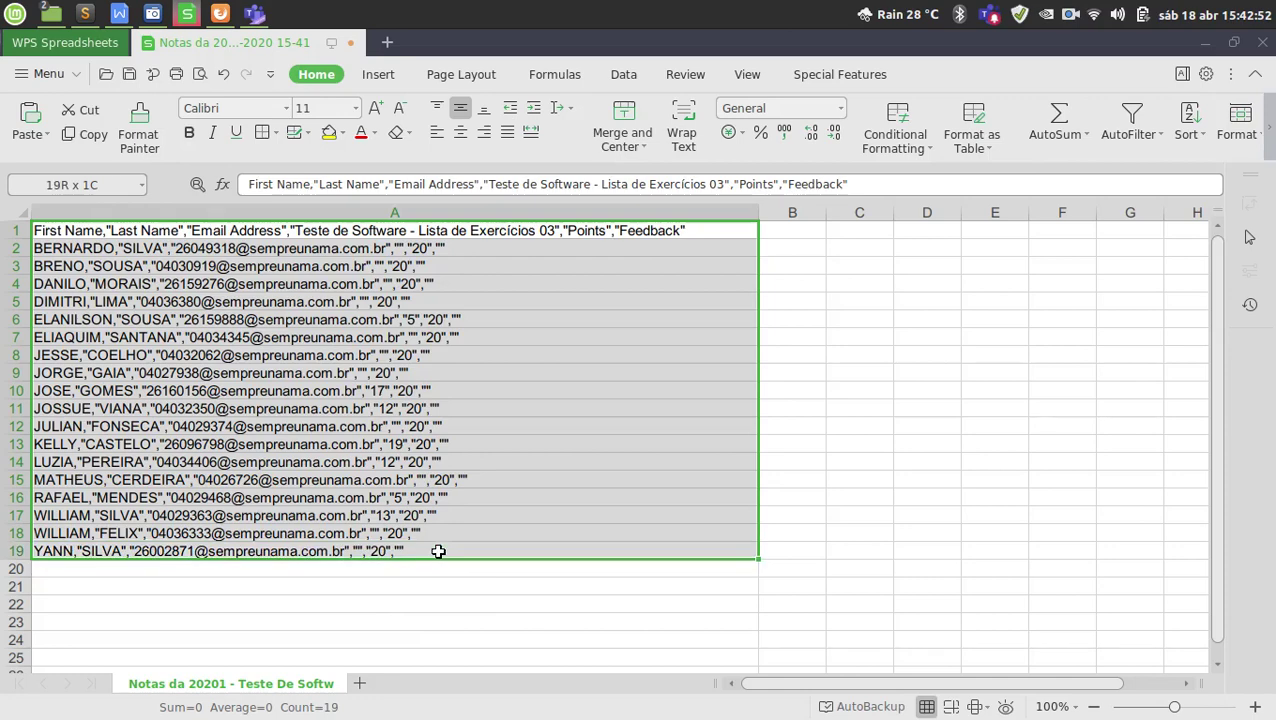
pyautogui.click(457, 204)
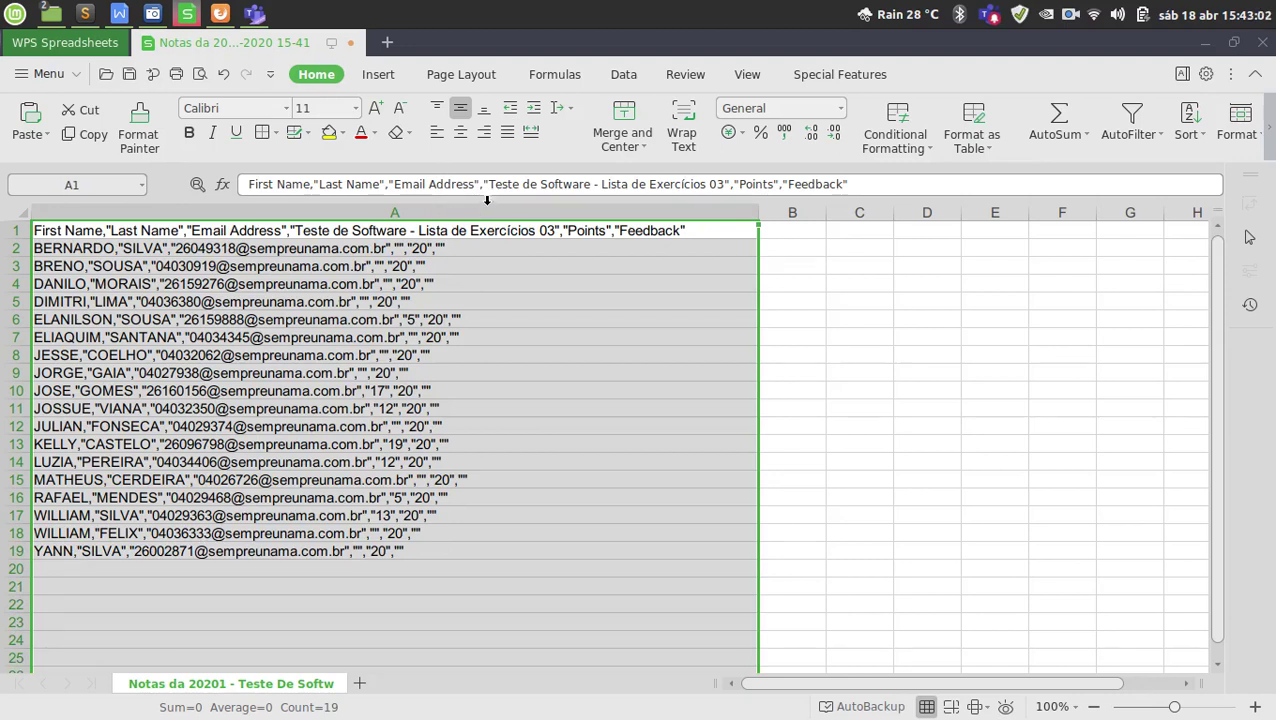
pyautogui.click(624, 76)
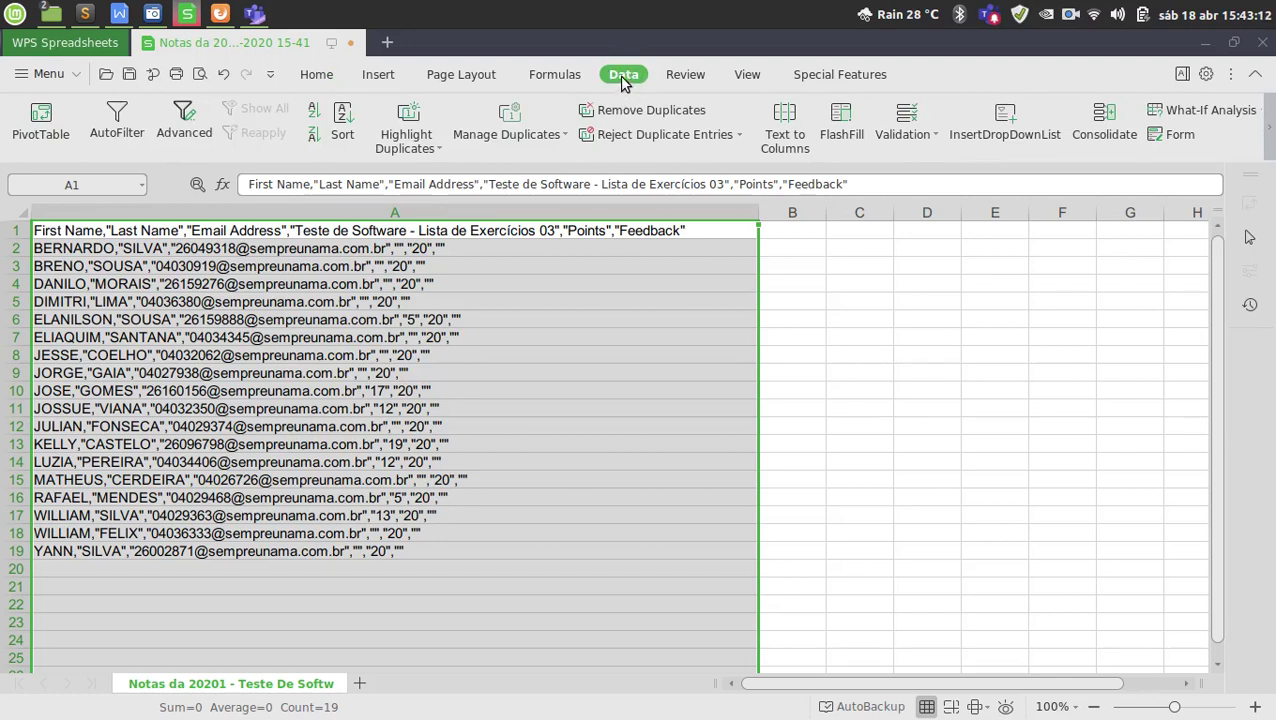
pyautogui.click(785, 135)
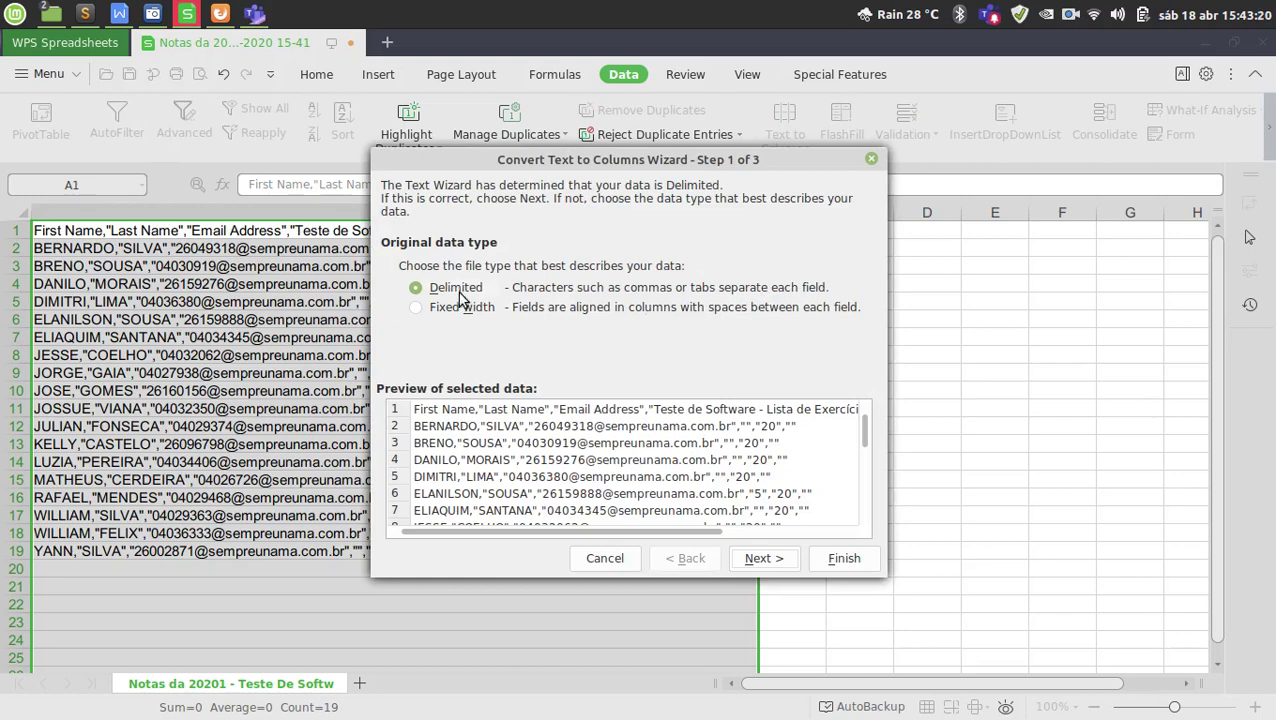
# Split the lines as delimited text on commas instead of tabs.
pyautogui.click(457, 290)
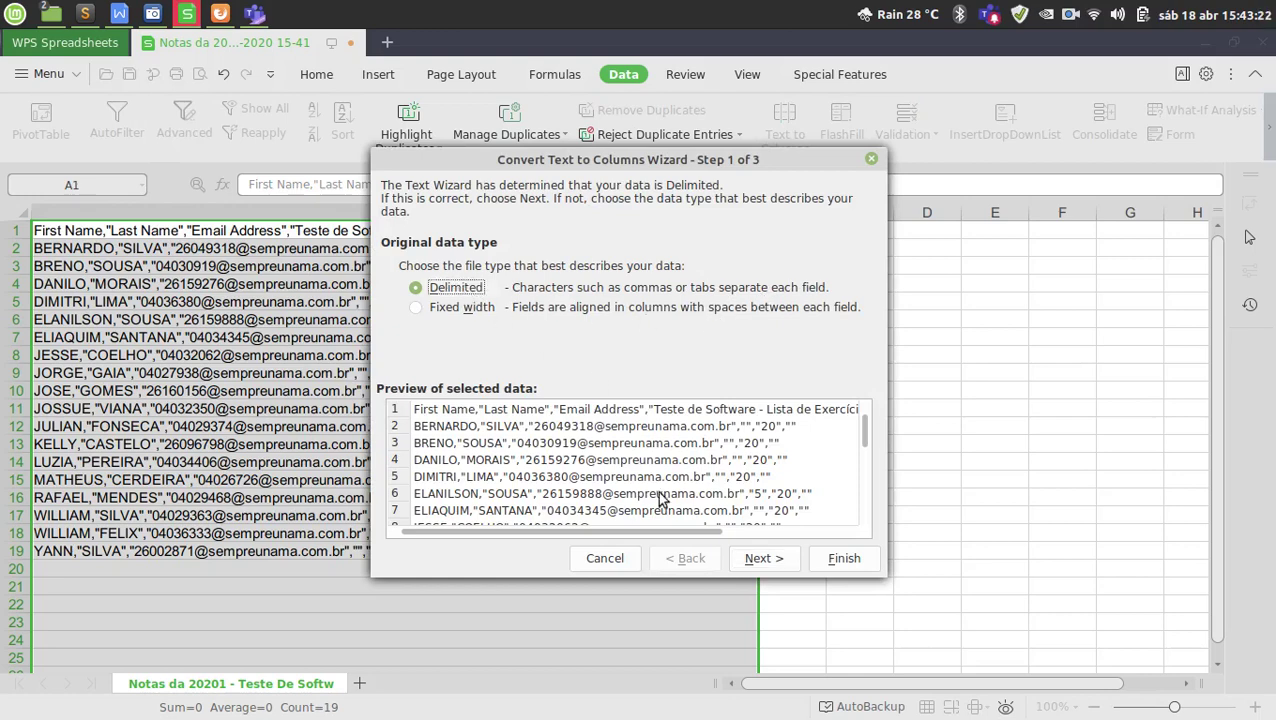
pyautogui.click(760, 559)
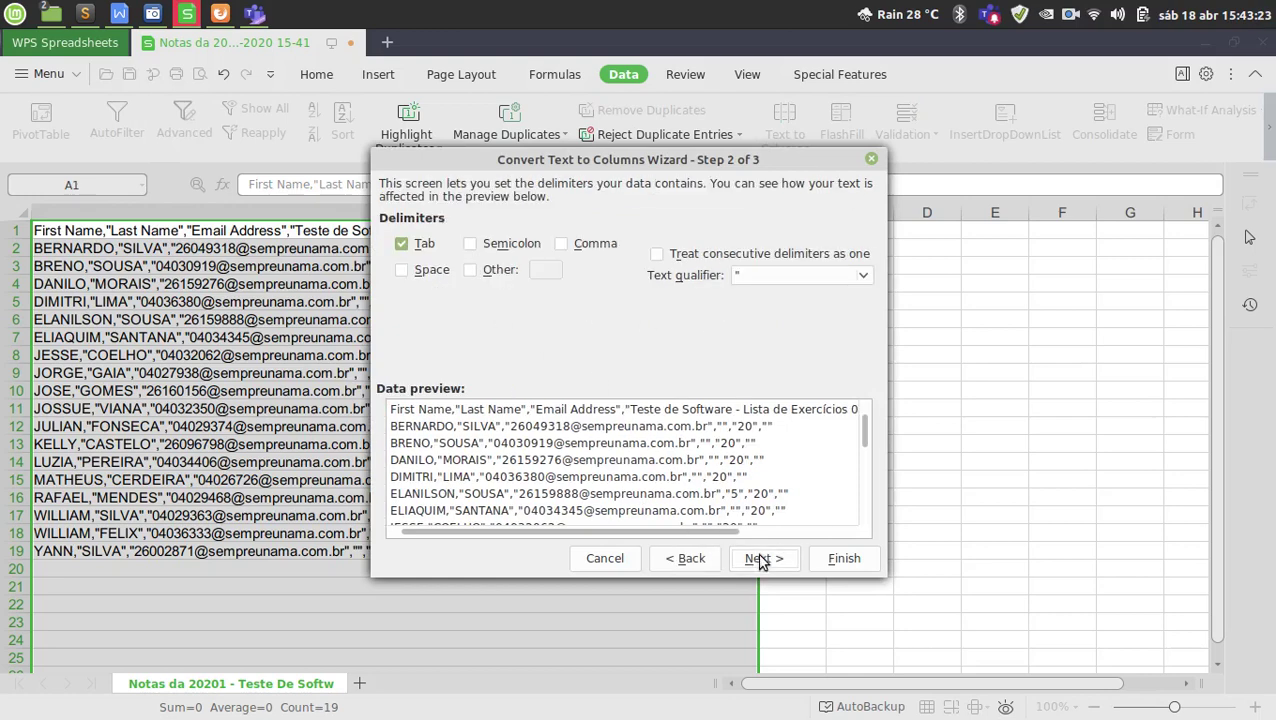
pyautogui.click(424, 246)
pyautogui.click(579, 250)
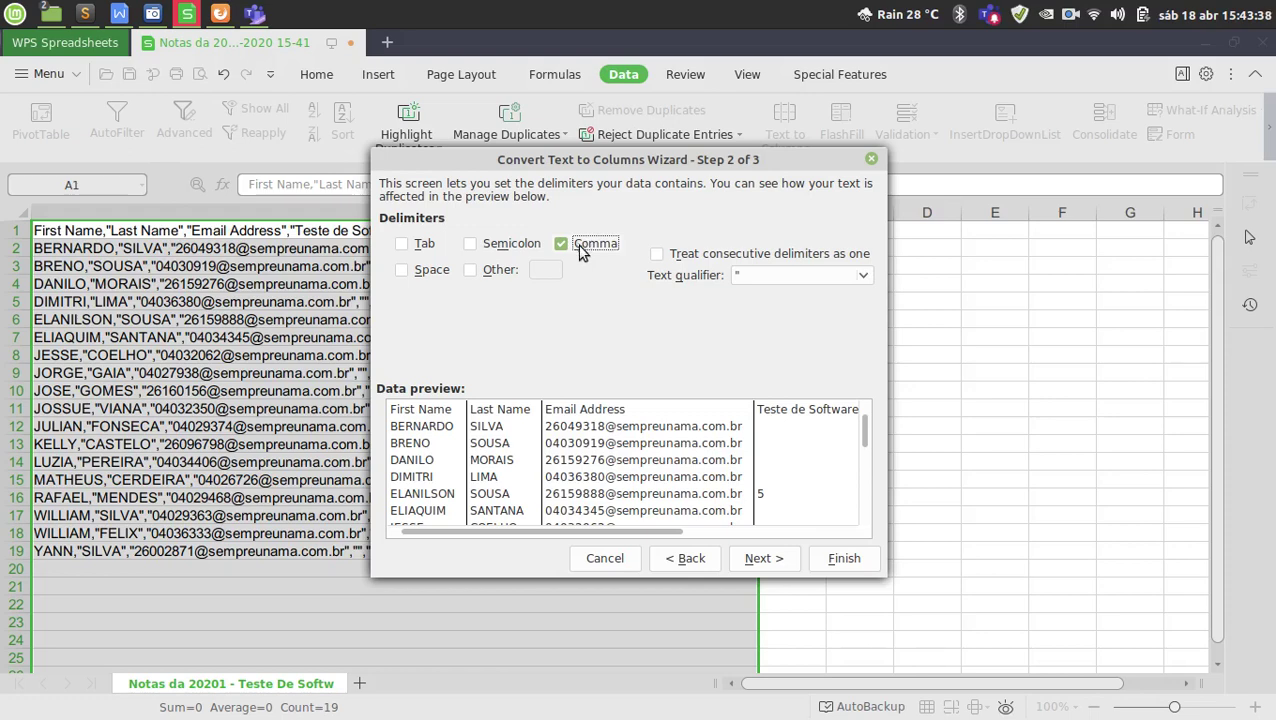
pyautogui.click(846, 558)
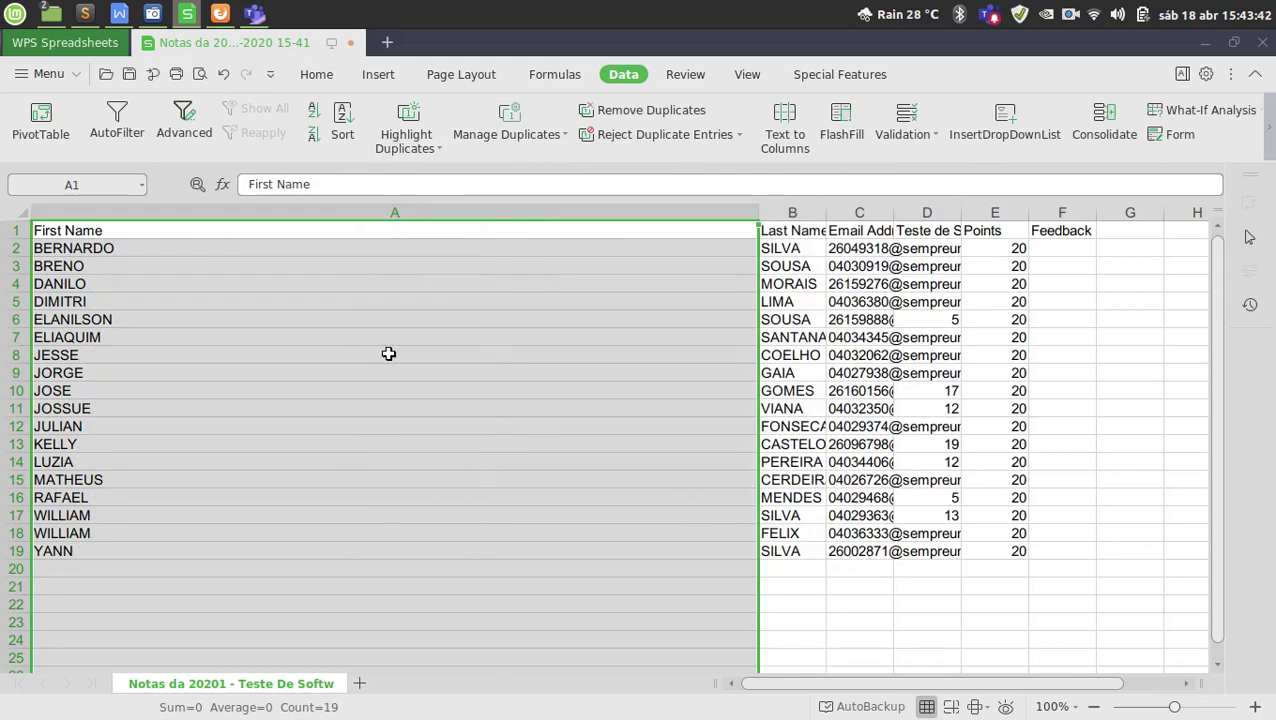
# Autofit columns A, B and C to the first names, last names and e-mail addresses.
pyautogui.click(364, 336)
pyautogui.doubleClick(758, 212)
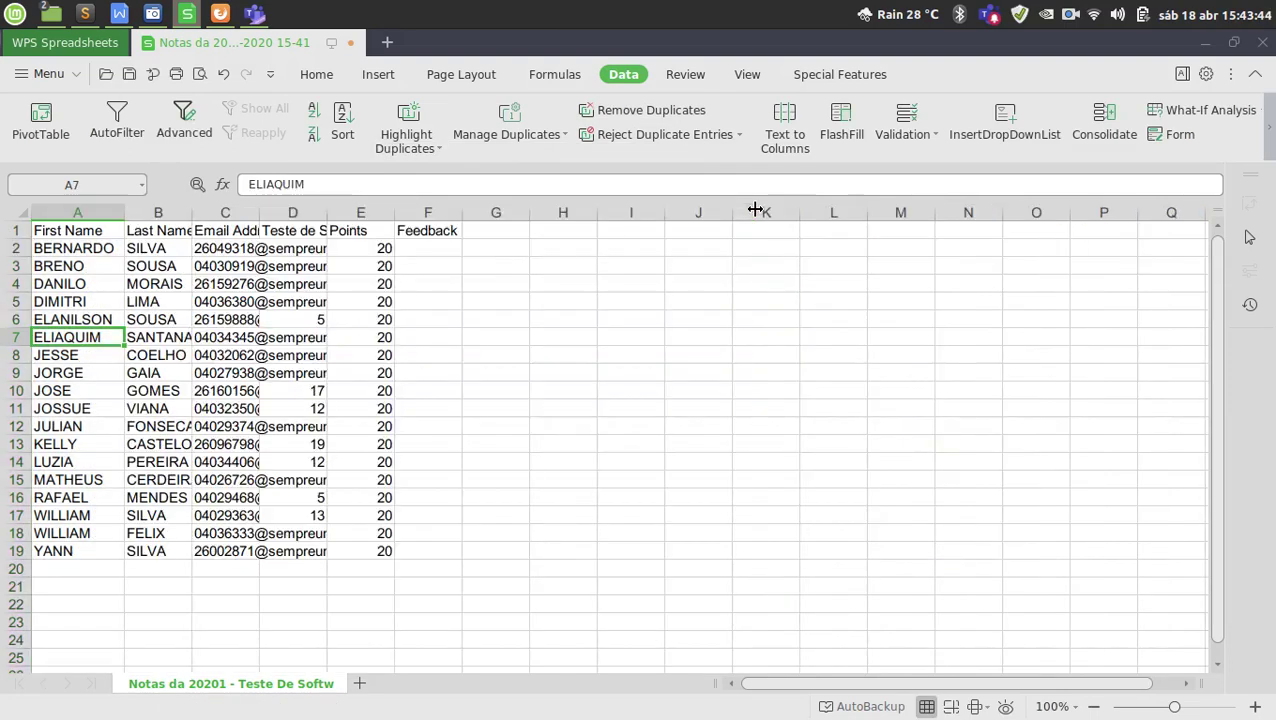
pyautogui.click(88, 231)
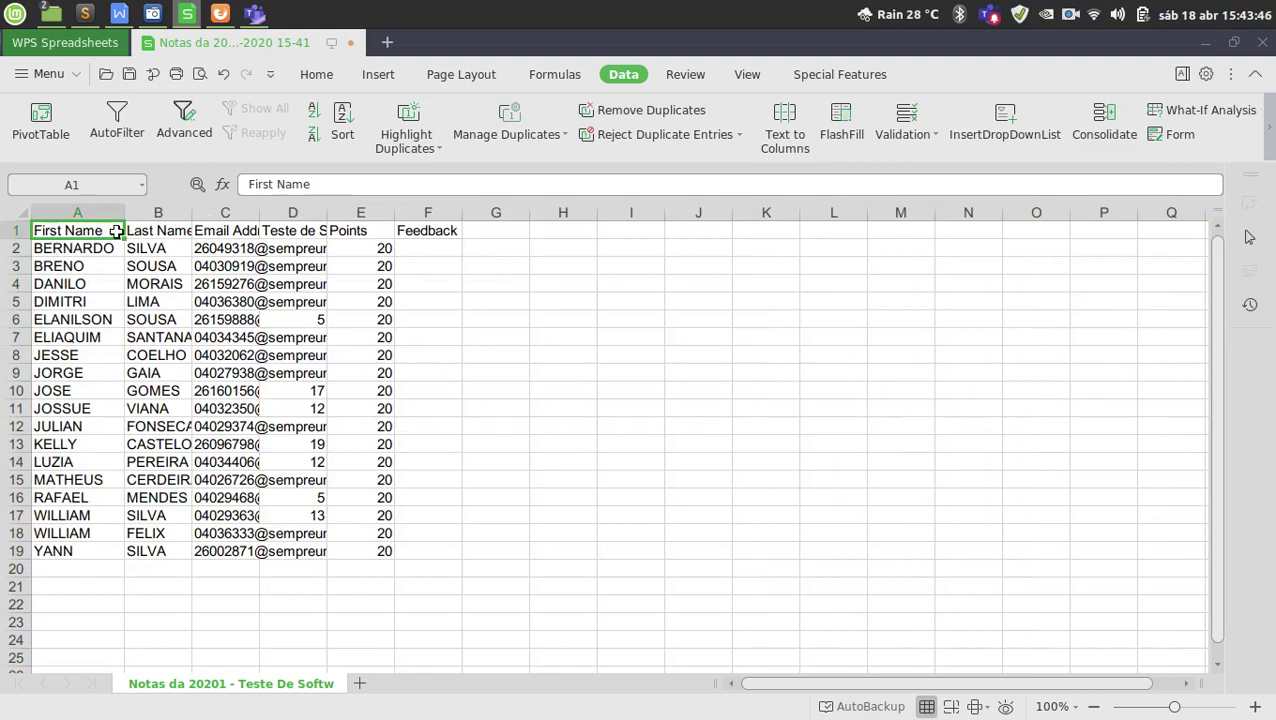
pyautogui.moveTo(105, 232); pyautogui.dragTo(88, 497)
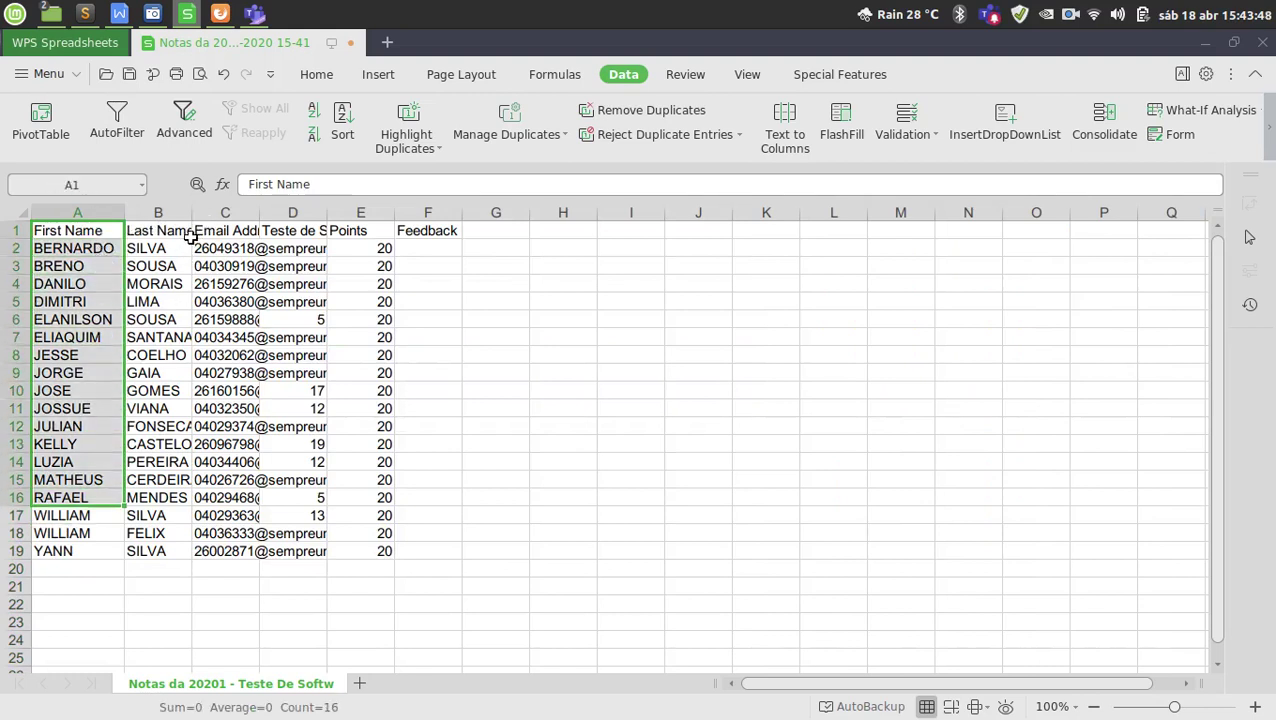
pyautogui.doubleClick(196, 213)
pyautogui.moveTo(170, 252); pyautogui.dragTo(196, 512)
pyautogui.doubleClick(277, 213)
pyautogui.moveTo(300, 250); pyautogui.dragTo(285, 545)
pyautogui.click(280, 337)
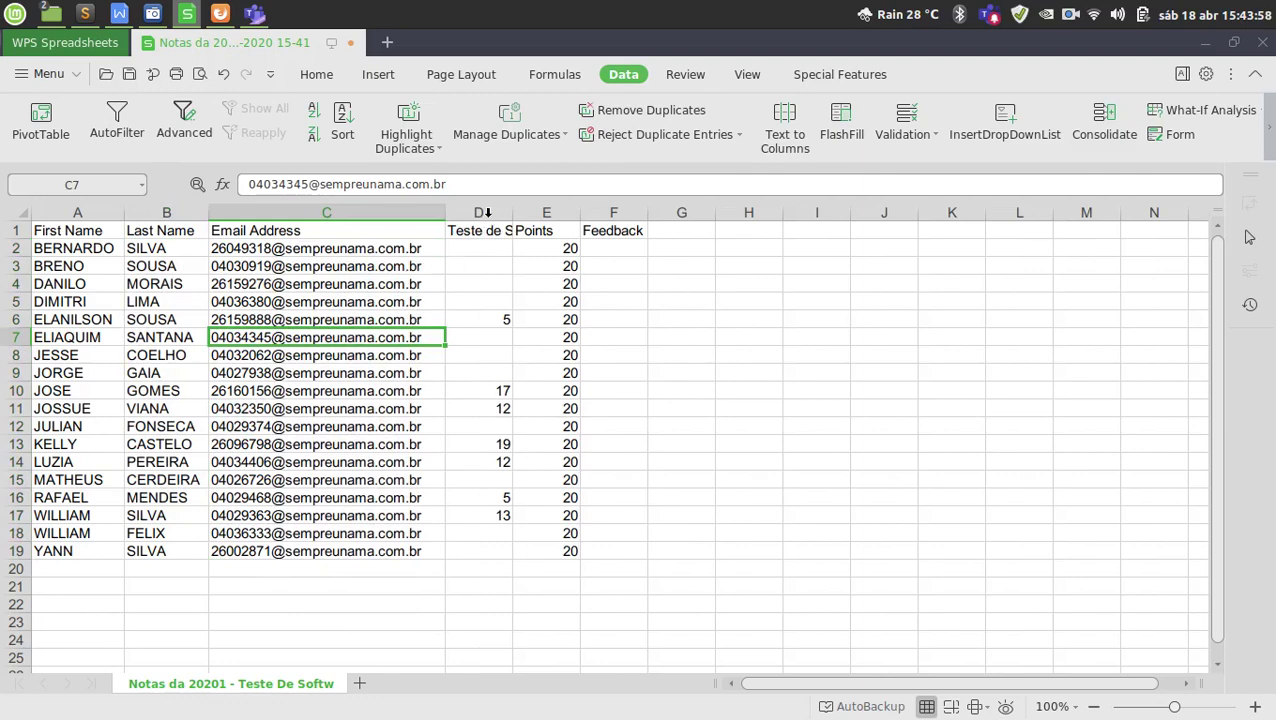
# Autofit column D to the full quiz title and column E to the Points values.
pyautogui.click(486, 213)
pyautogui.click(490, 266)
pyautogui.doubleClick(512, 213)
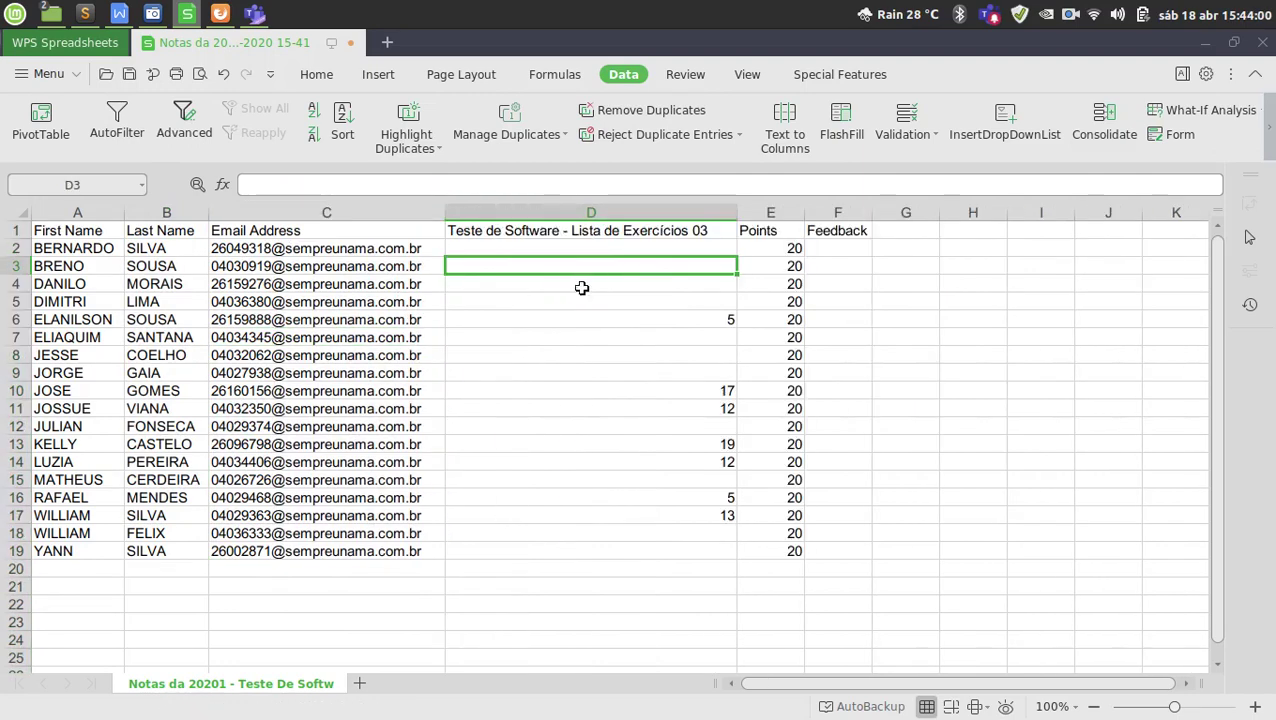
pyautogui.moveTo(621, 320); pyautogui.dragTo(621, 515)
pyautogui.click(652, 372)
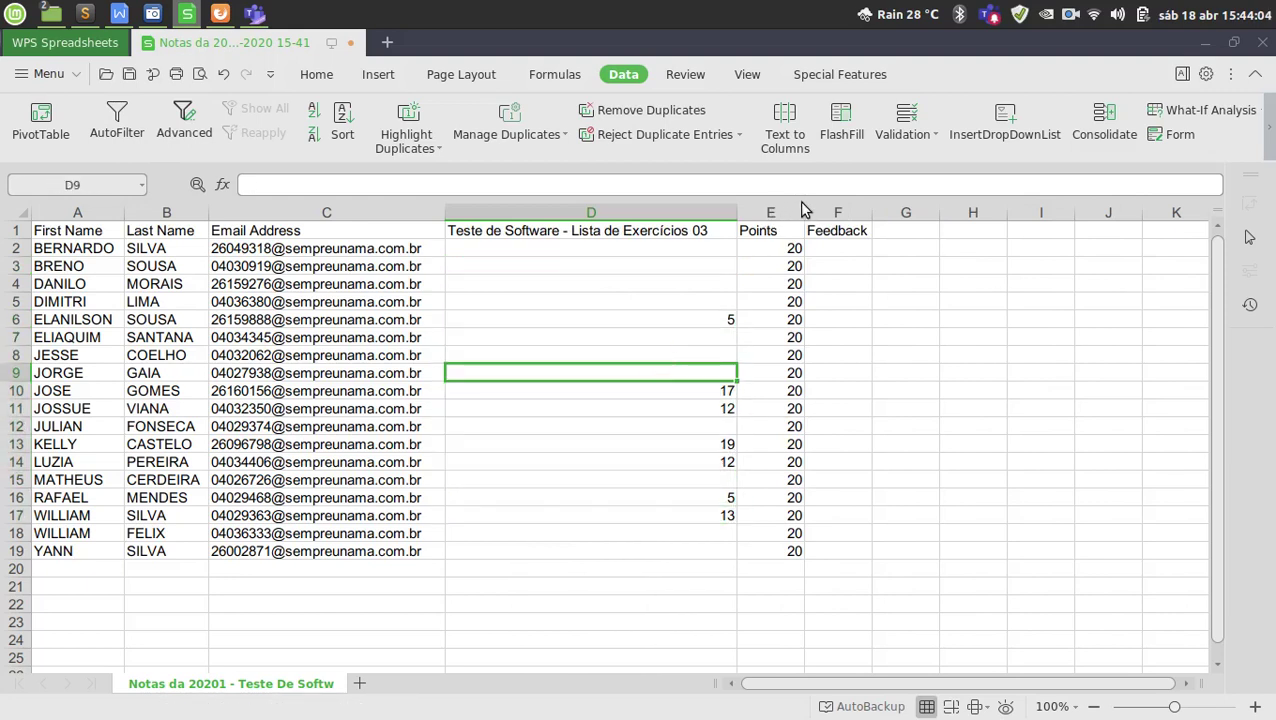
pyautogui.doubleClick(803, 212)
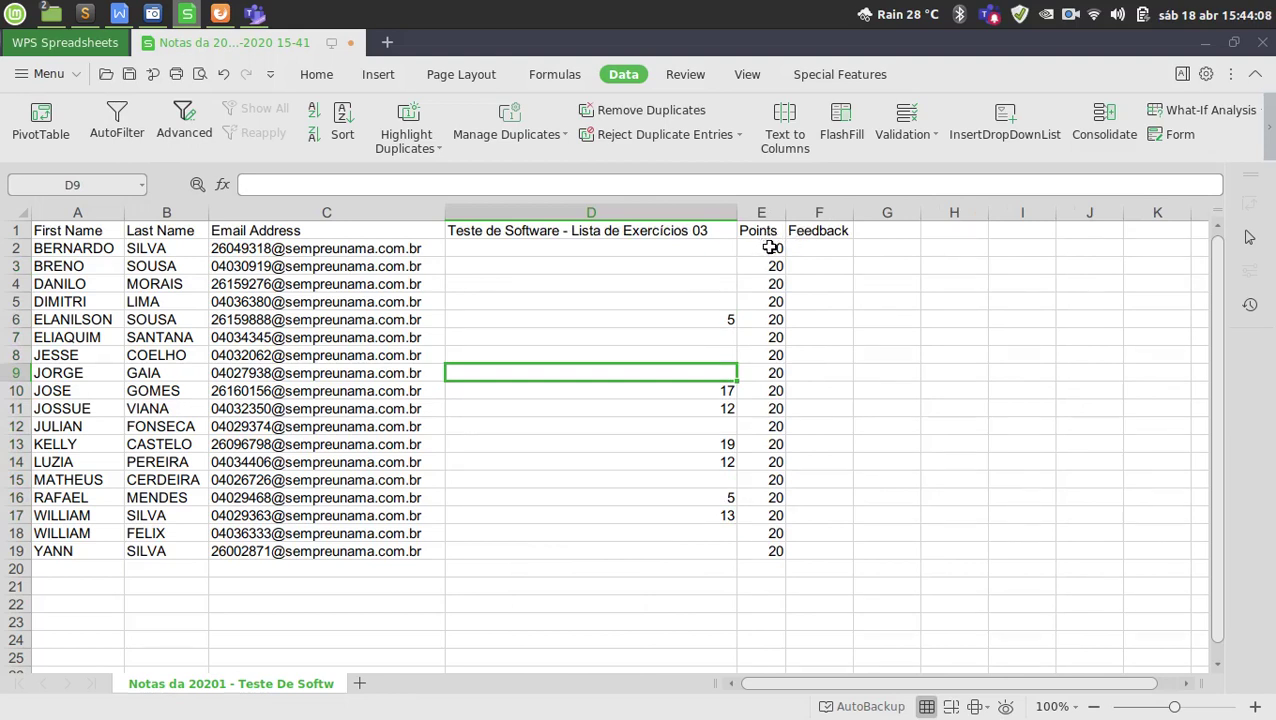
pyautogui.moveTo(770, 246); pyautogui.dragTo(775, 552)
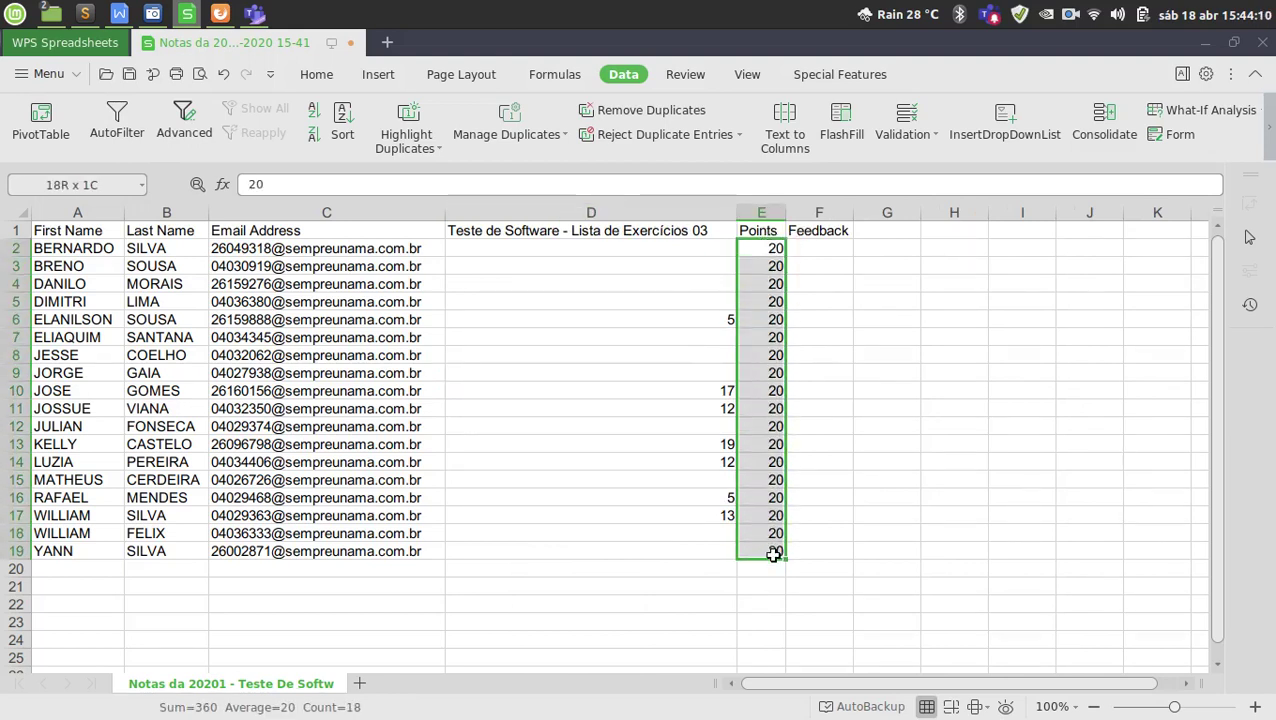
pyautogui.click(782, 322)
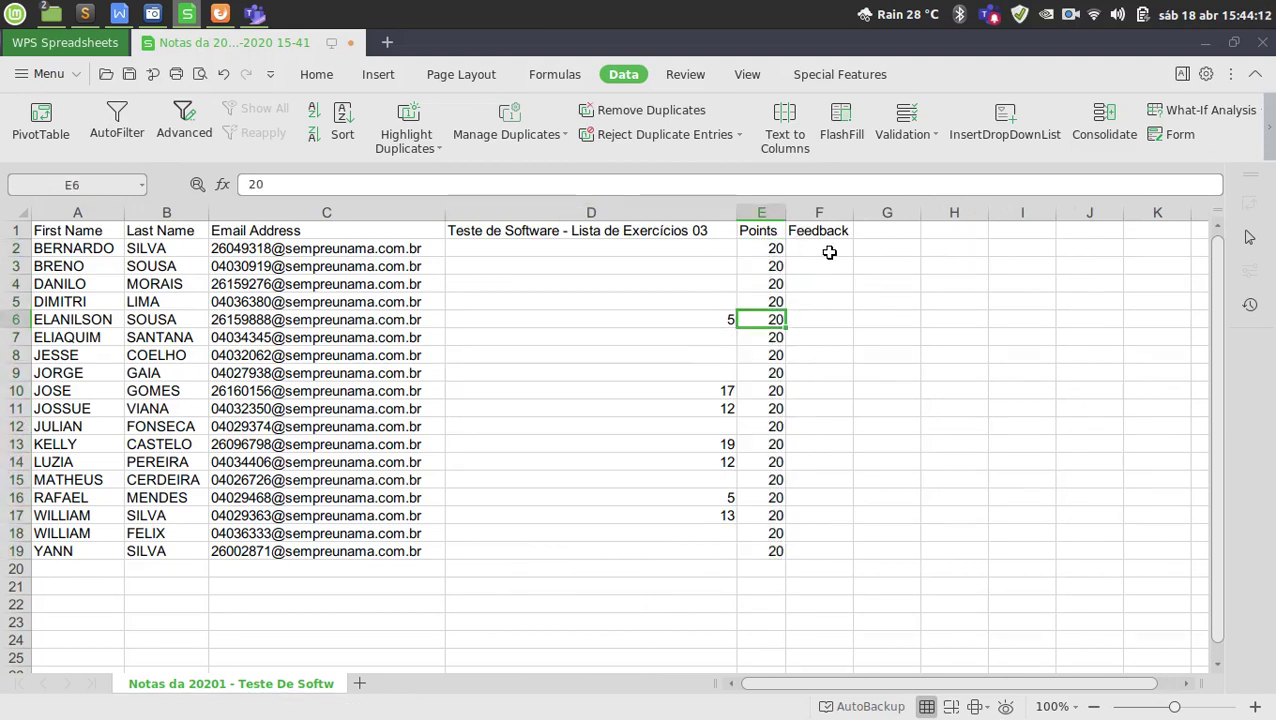
pyautogui.click(829, 253)
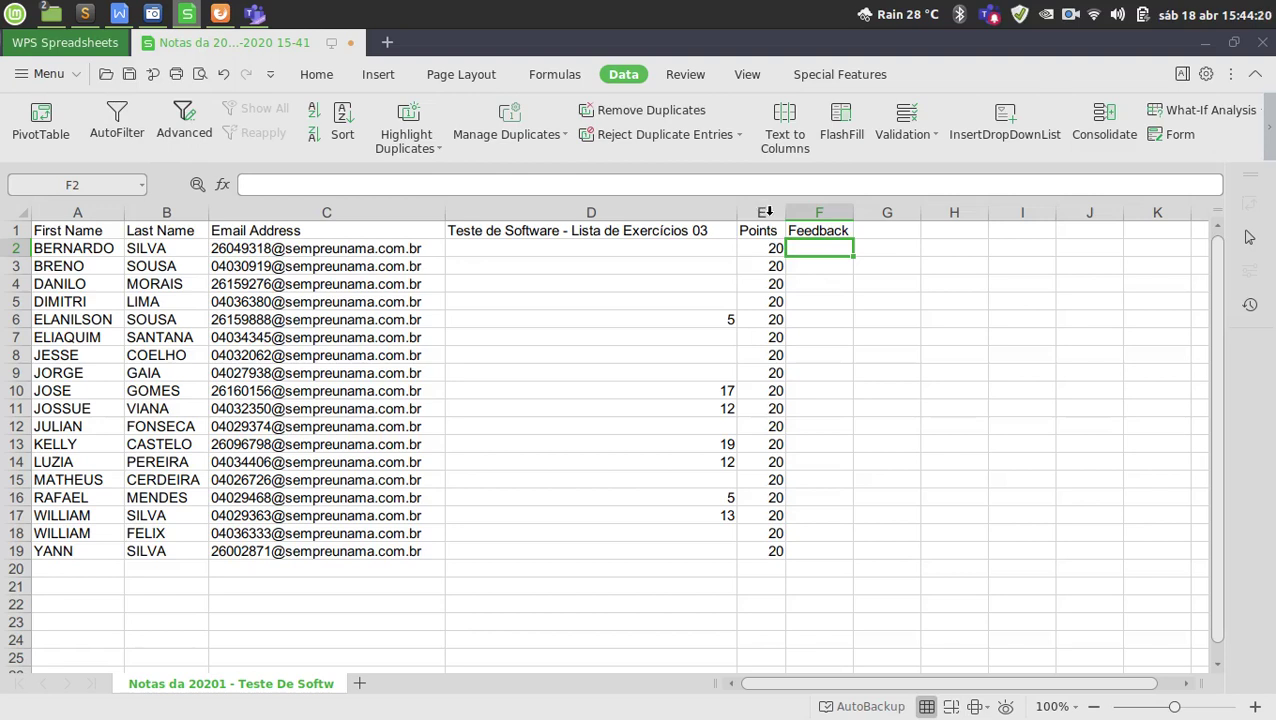
# Insert a column before Points headed NOTA FINAL, autofitted to its header.
pyautogui.rightClick(768, 211)
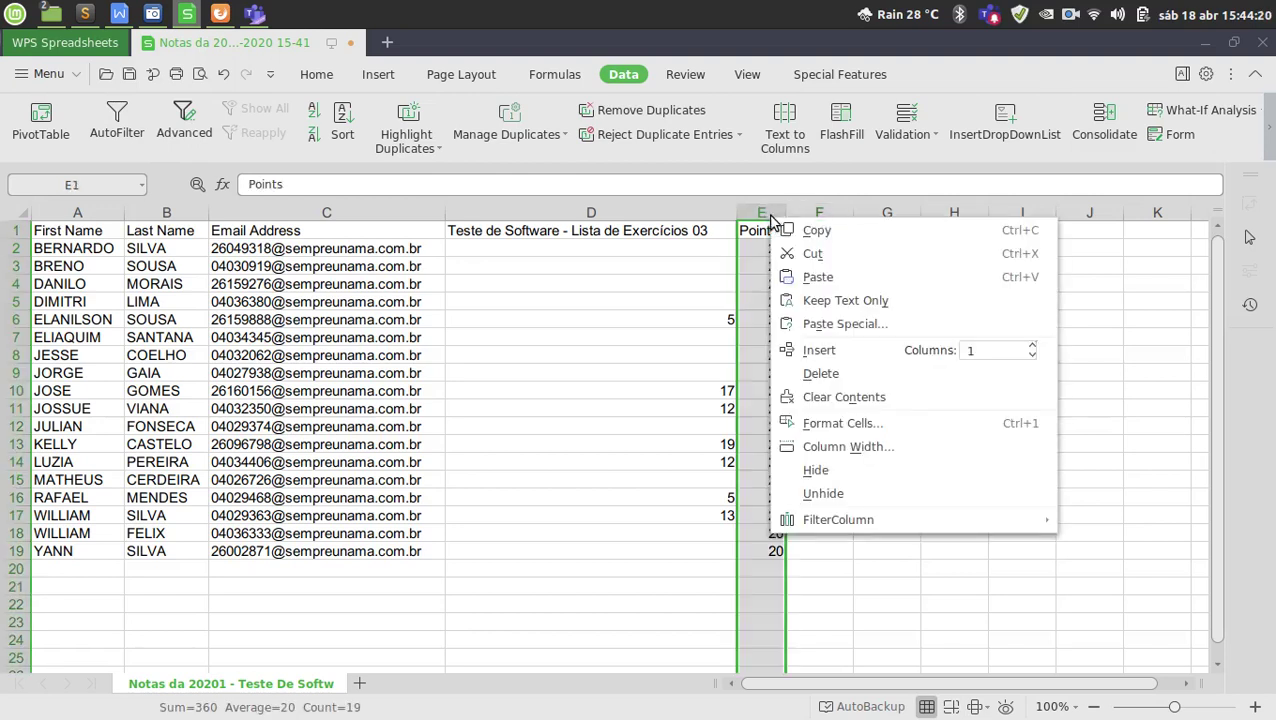
pyautogui.click(852, 351)
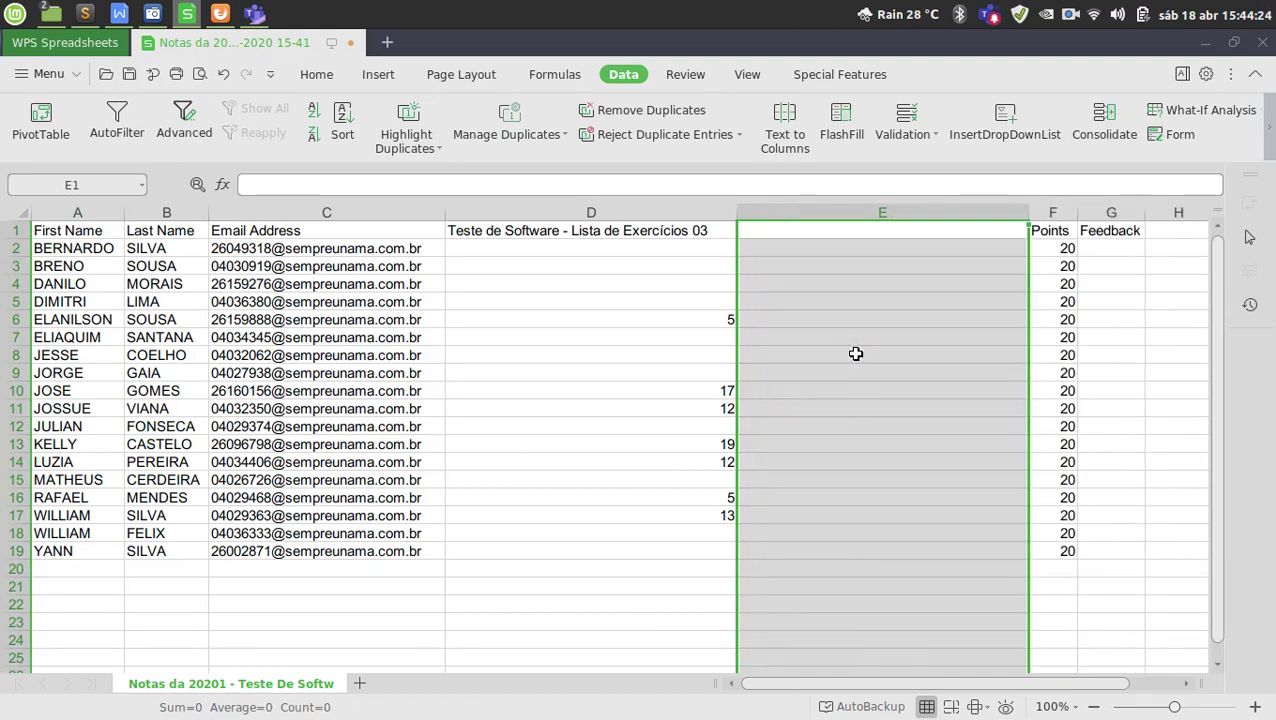
pyautogui.click(870, 227)
pyautogui.write('NOTA FG')
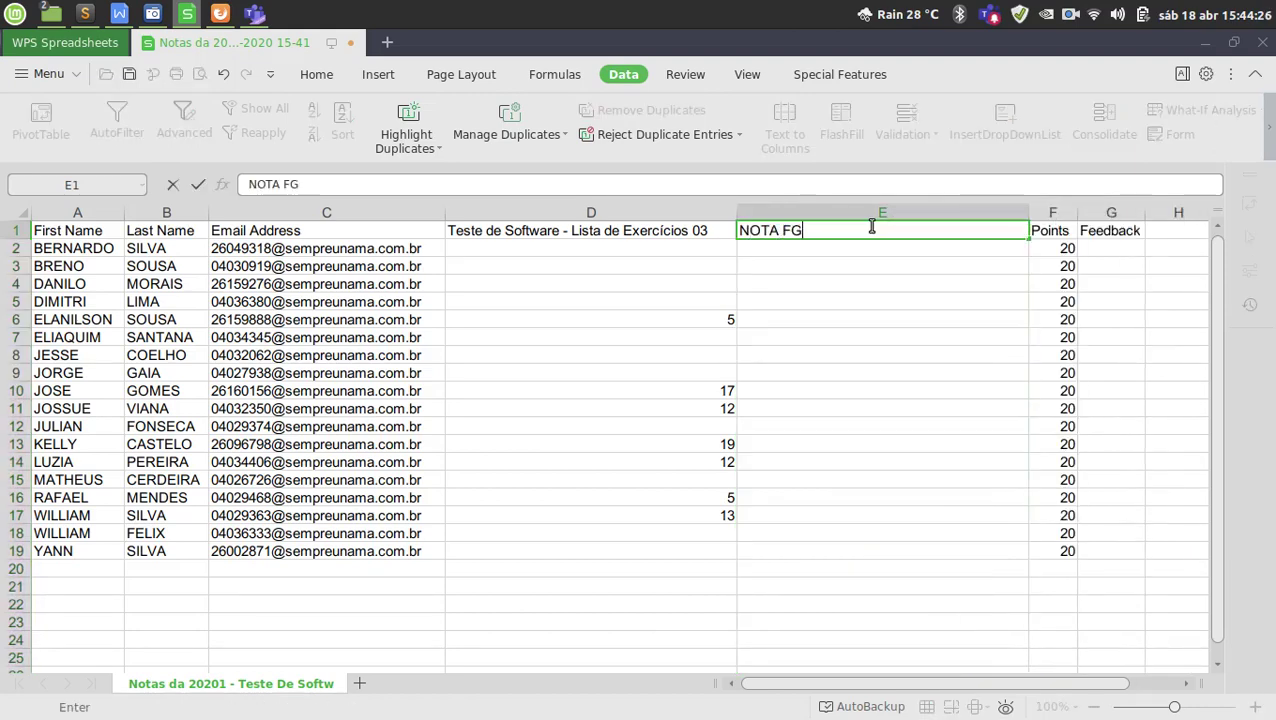
pyautogui.press('BackSpace')
pyautogui.write('INAL')
pyautogui.press('Return')
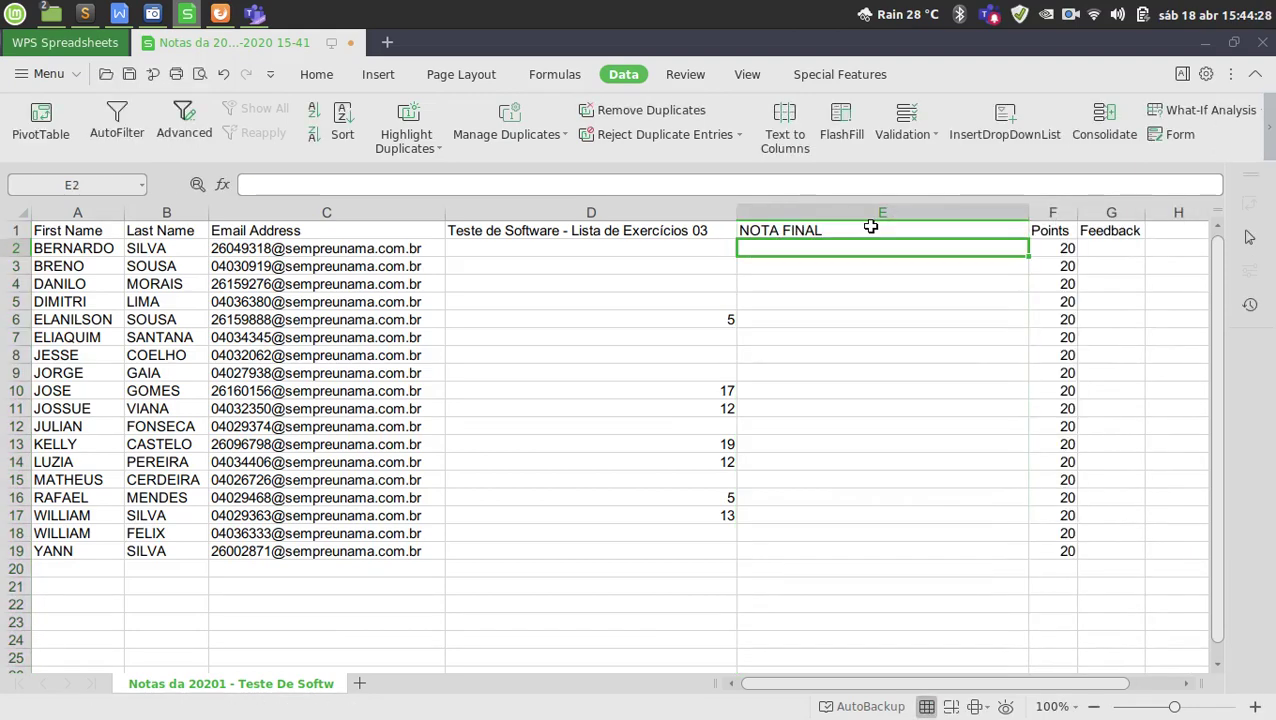
pyautogui.doubleClick(1027, 214)
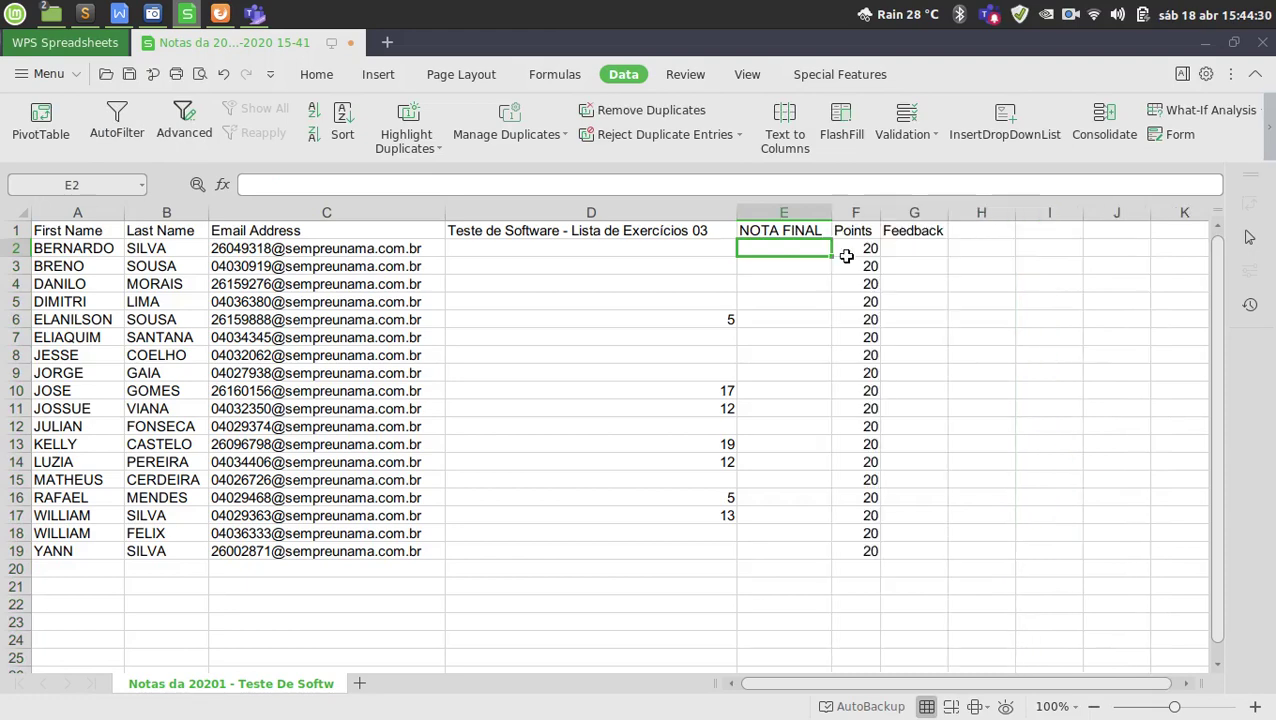
# Enter the formula =D2/2 in E2 and verify it.
pyautogui.write('=')
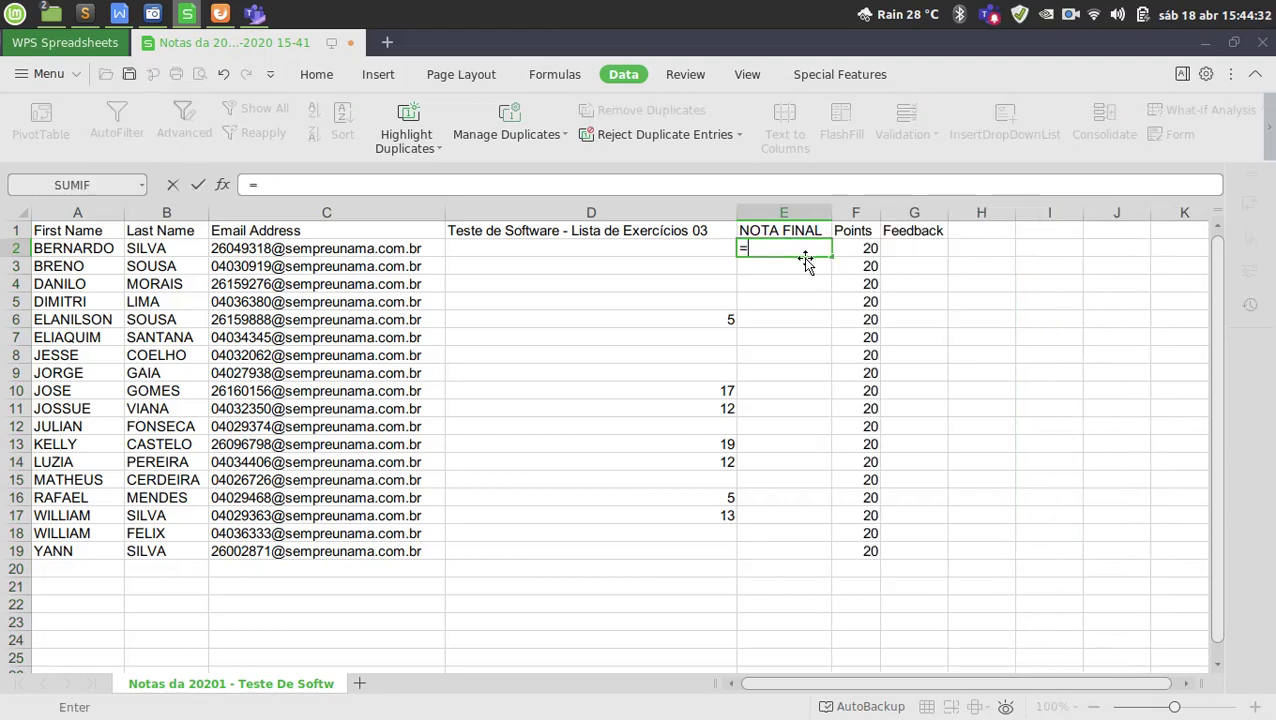
pyautogui.click(703, 247)
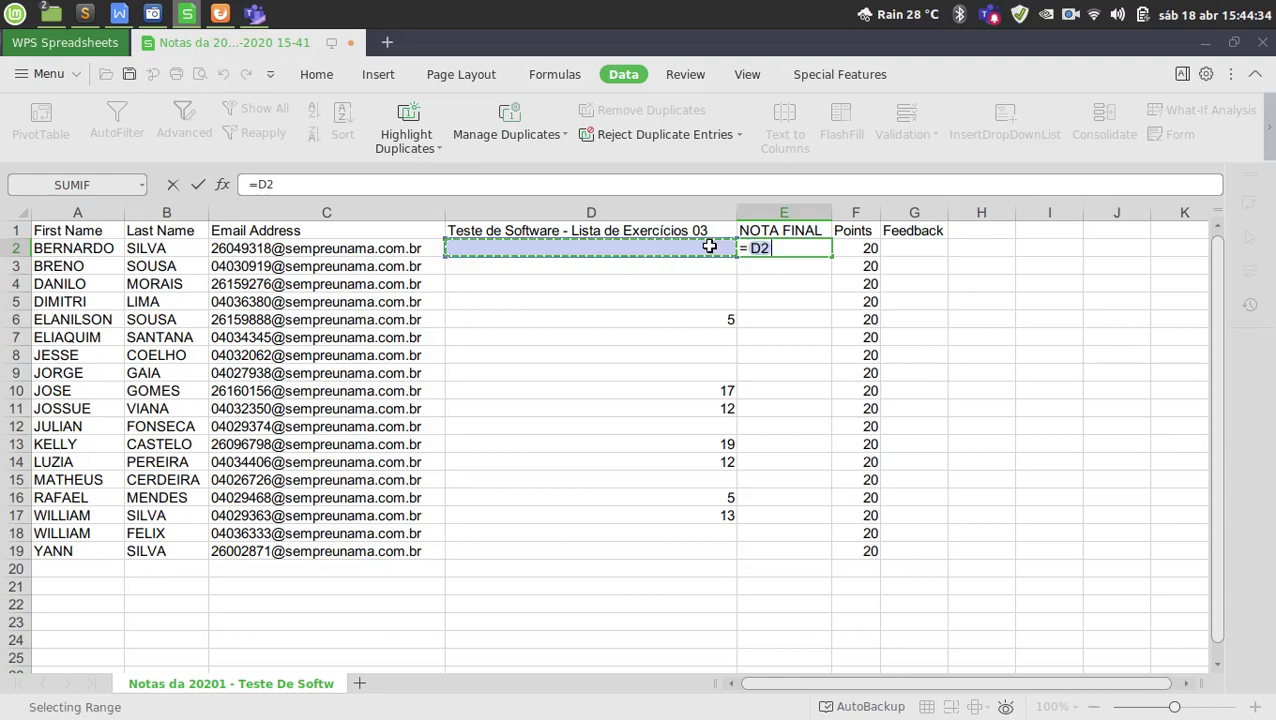
pyautogui.write('/2')
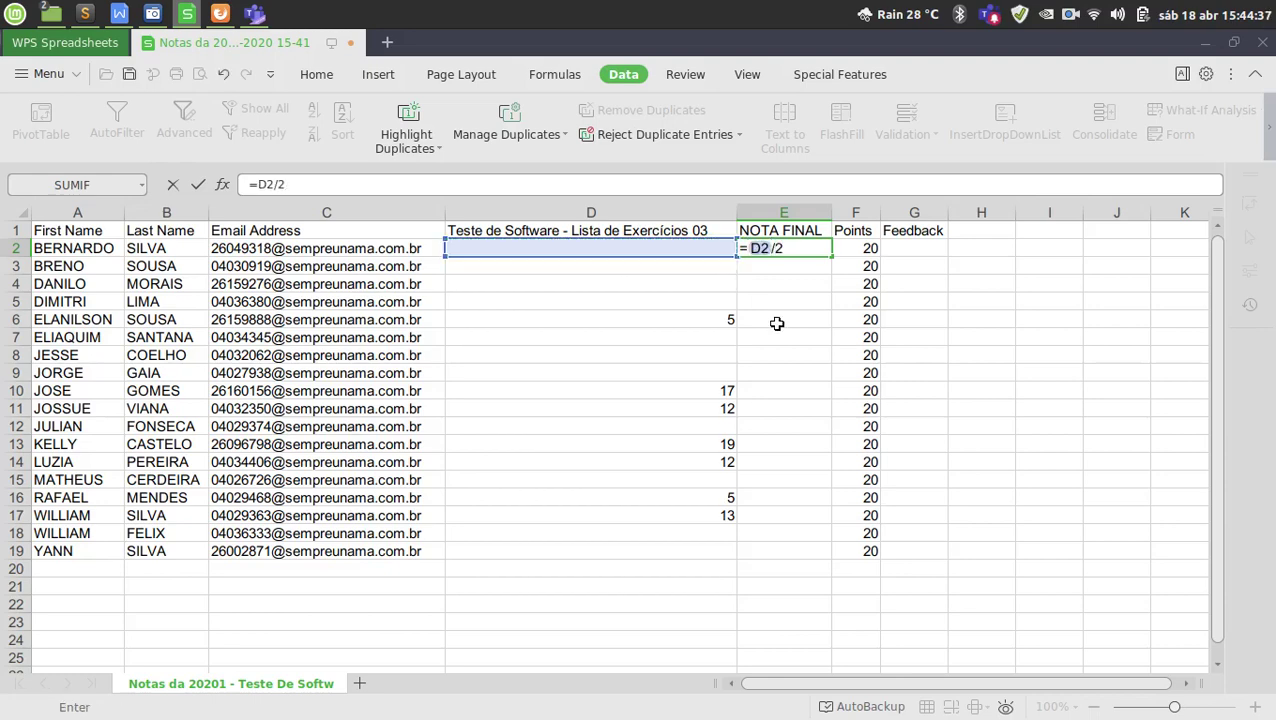
pyautogui.press('Return')
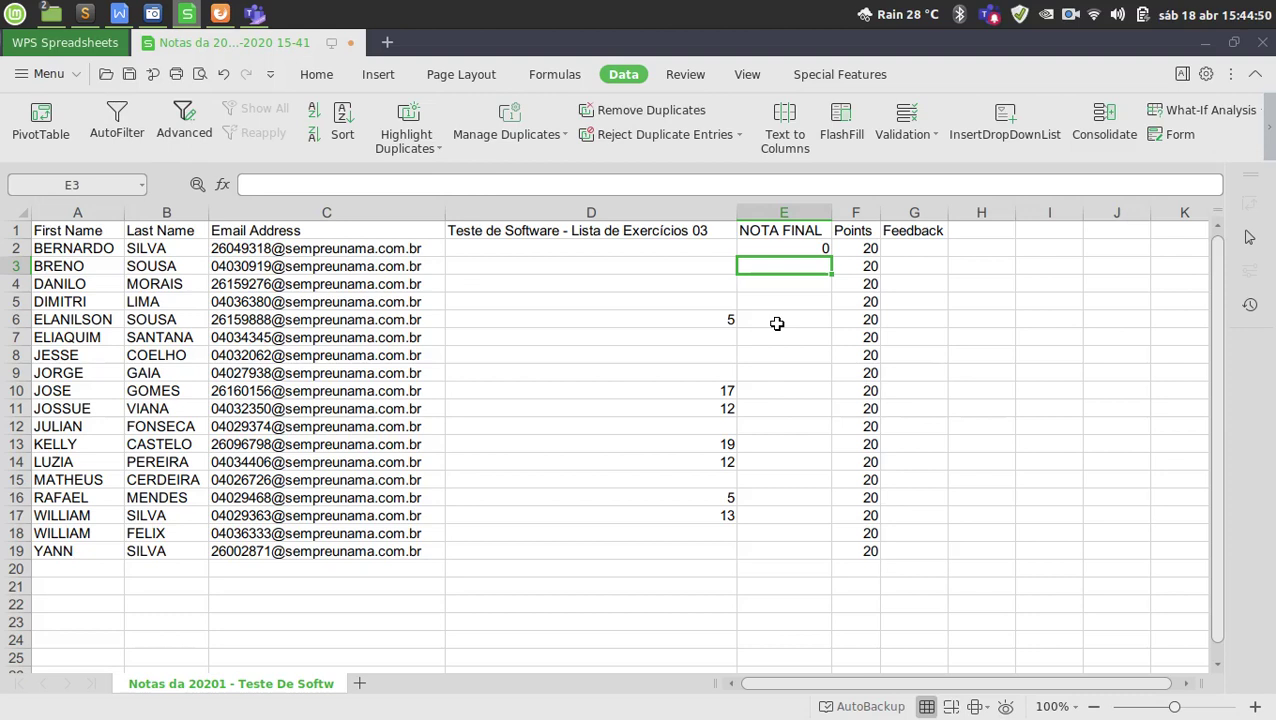
pyautogui.click(712, 250)
pyautogui.click(810, 250)
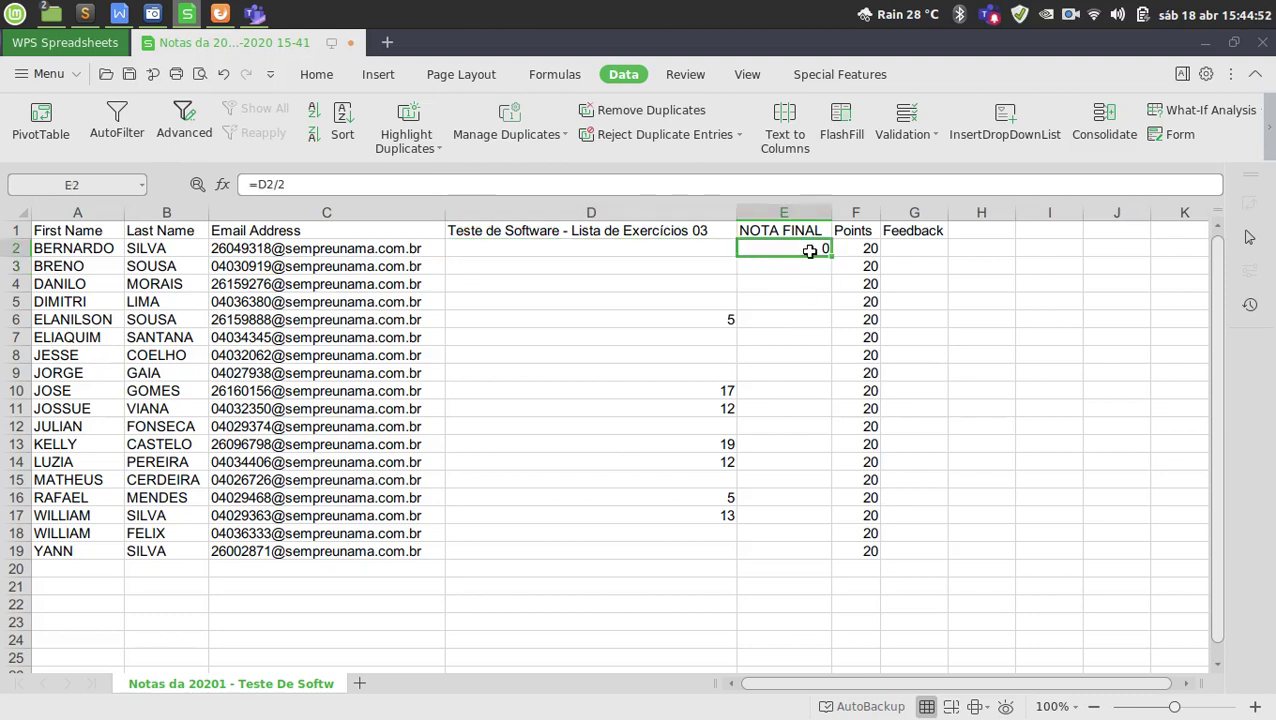
pyautogui.doubleClick(810, 250)
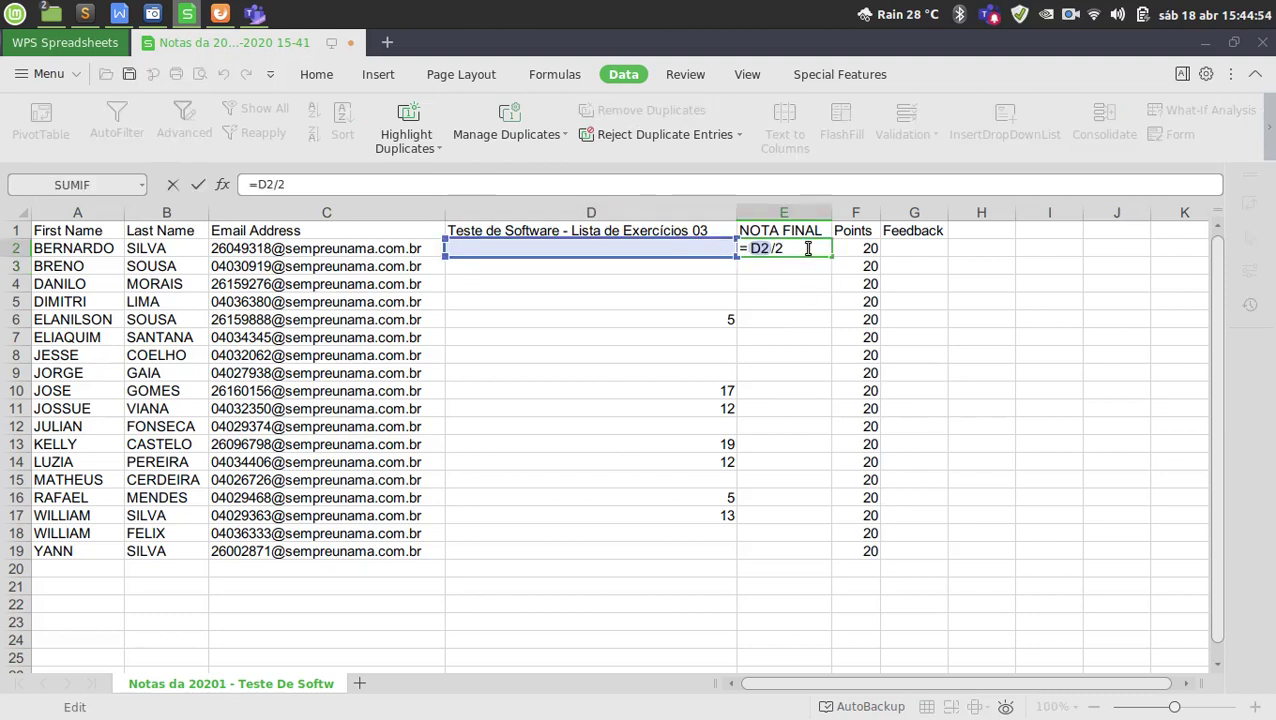
pyautogui.press('Return')
pyautogui.click(800, 250)
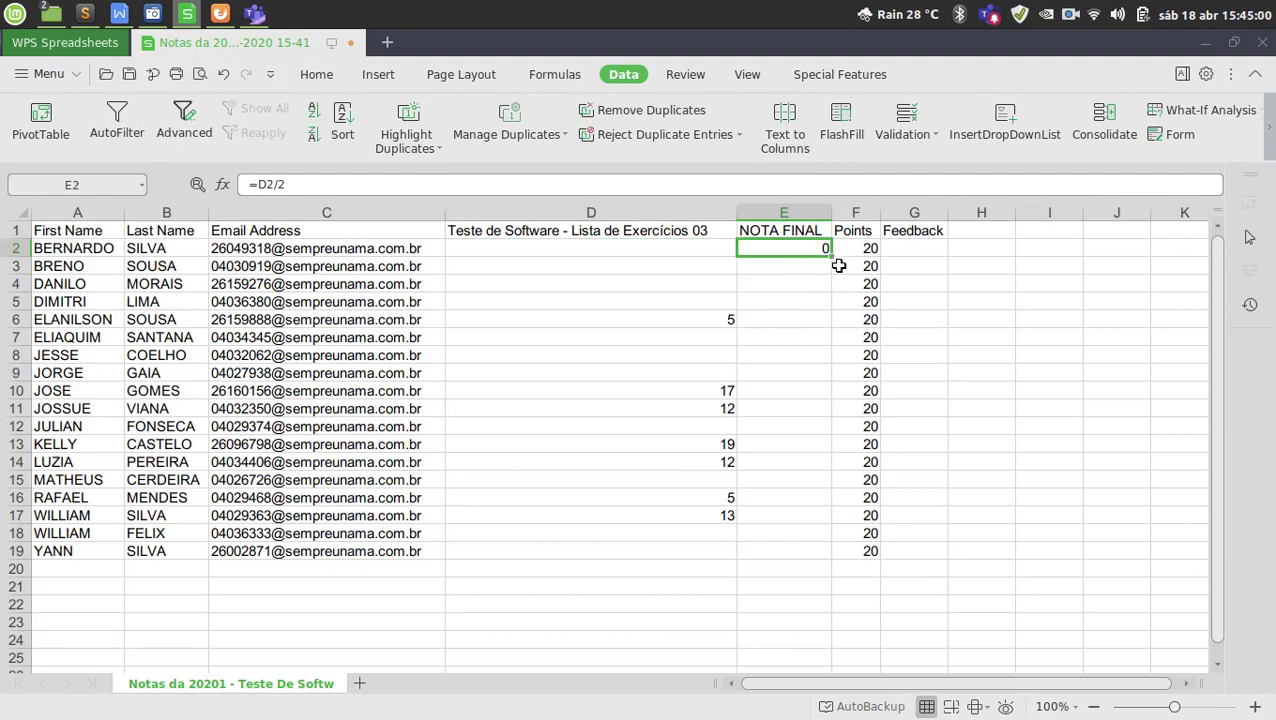
# Fill E2's formula down to E19 and check results like 8,5, 9,5, 6,5 and 2,5.
pyautogui.moveTo(829, 255); pyautogui.dragTo(807, 556)
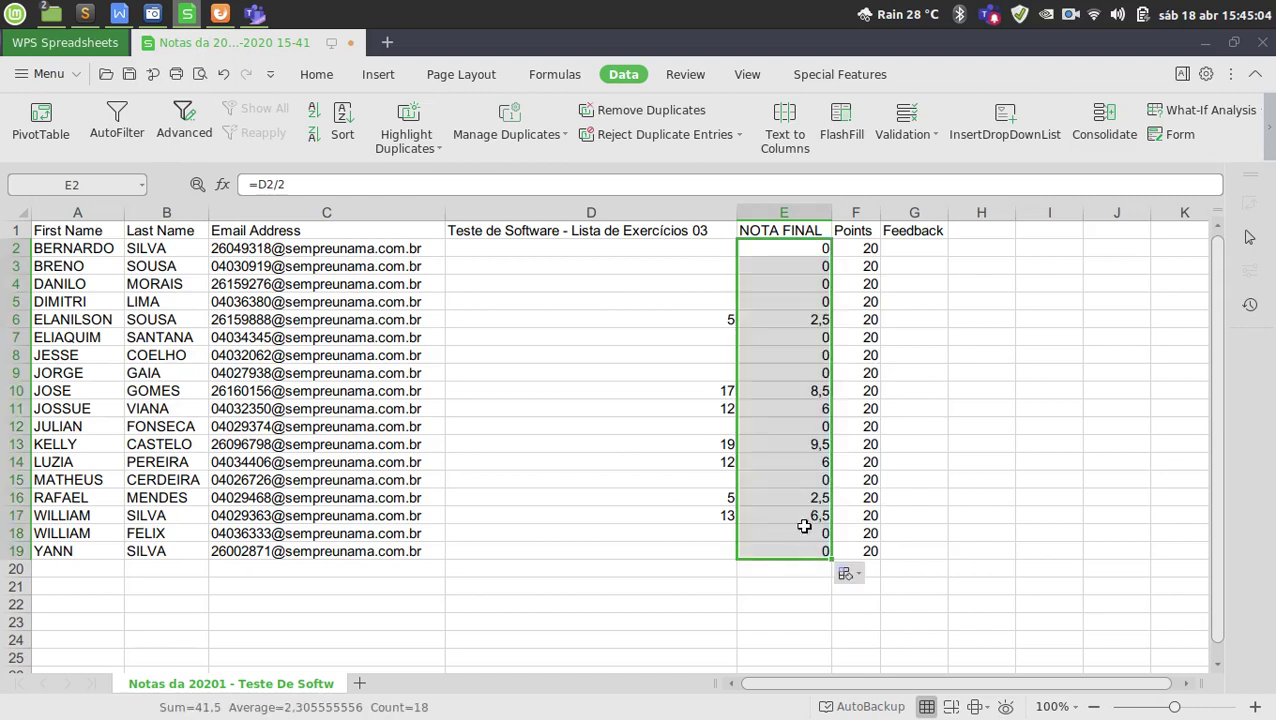
pyautogui.click(718, 318)
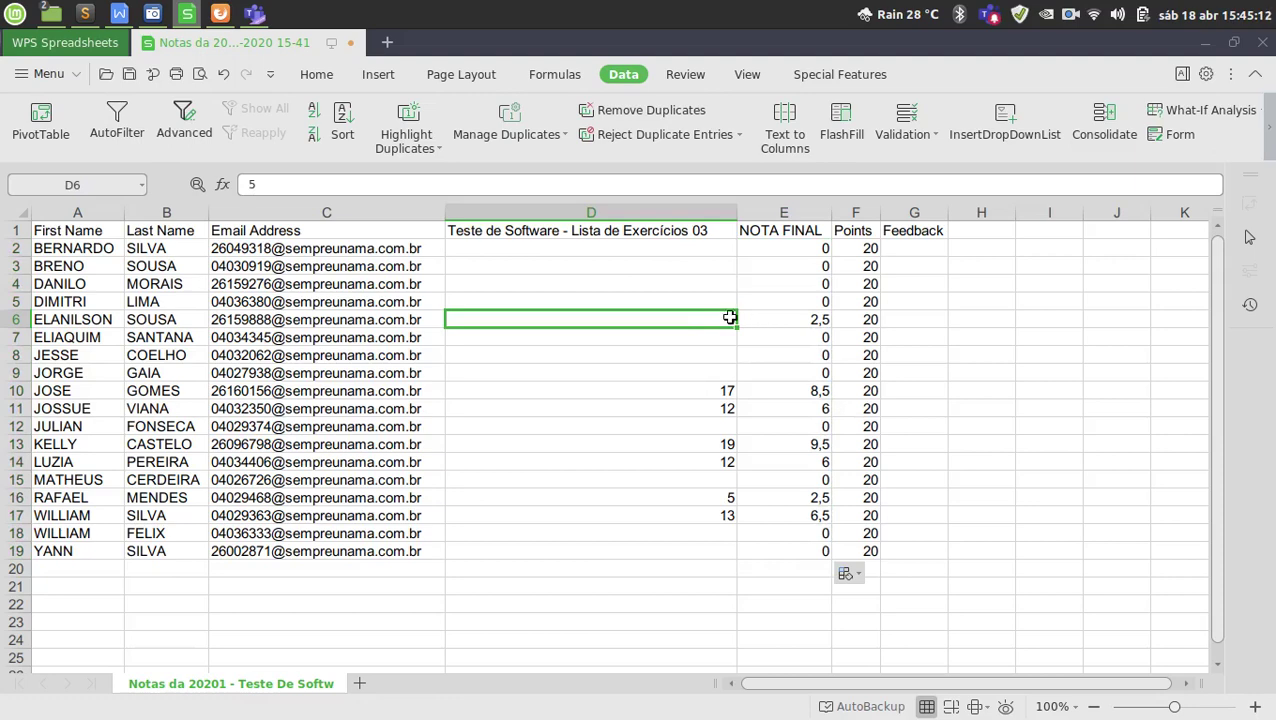
pyautogui.click(806, 320)
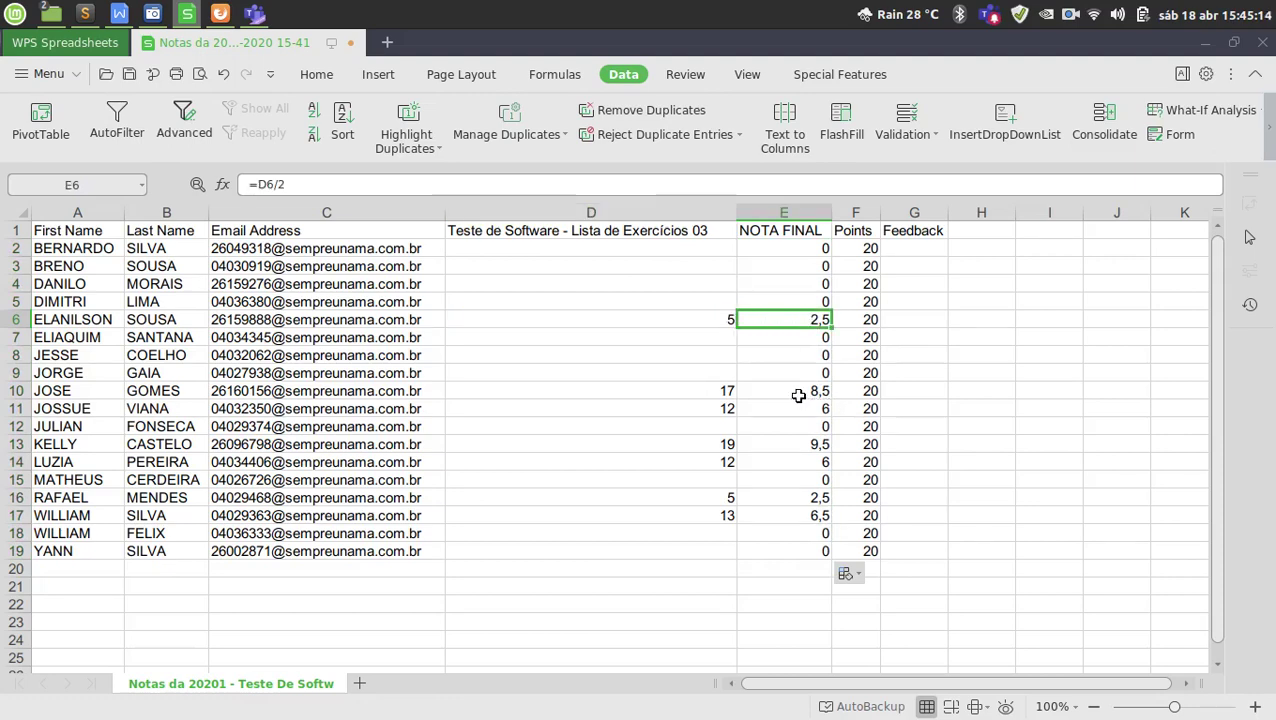
pyautogui.click(800, 396)
pyautogui.click(793, 448)
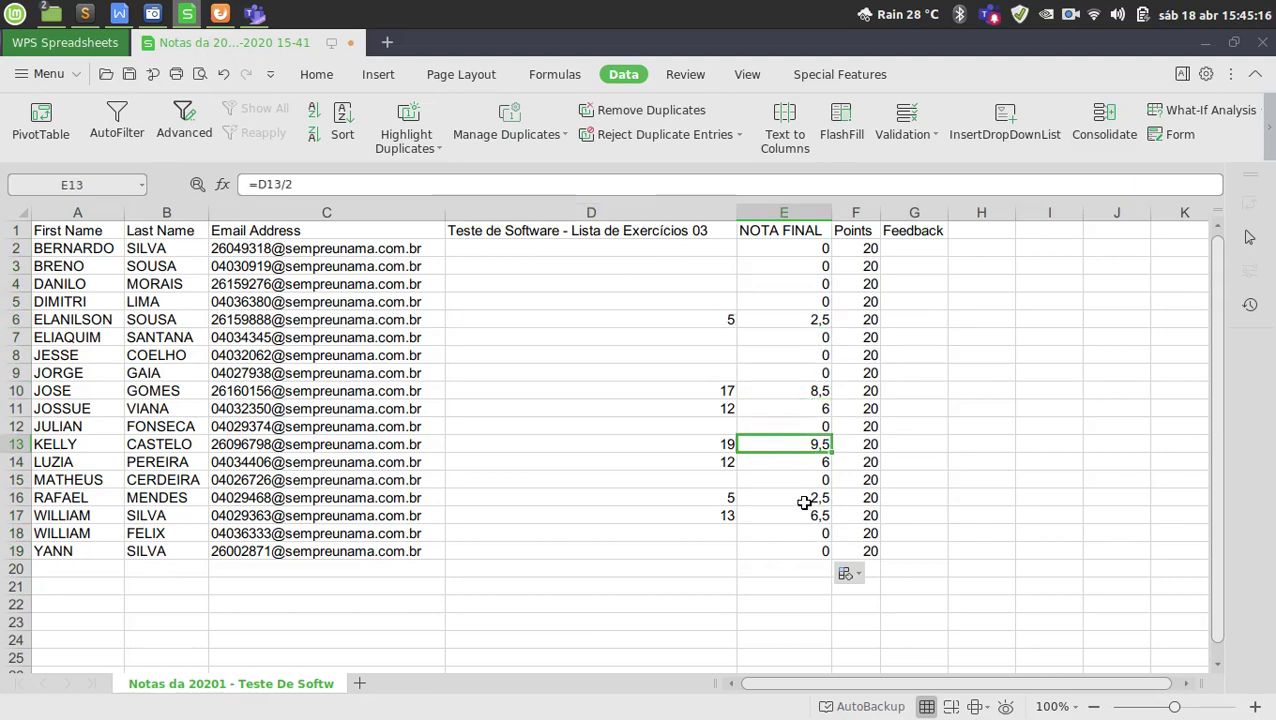
pyautogui.click(806, 497)
pyautogui.click(796, 514)
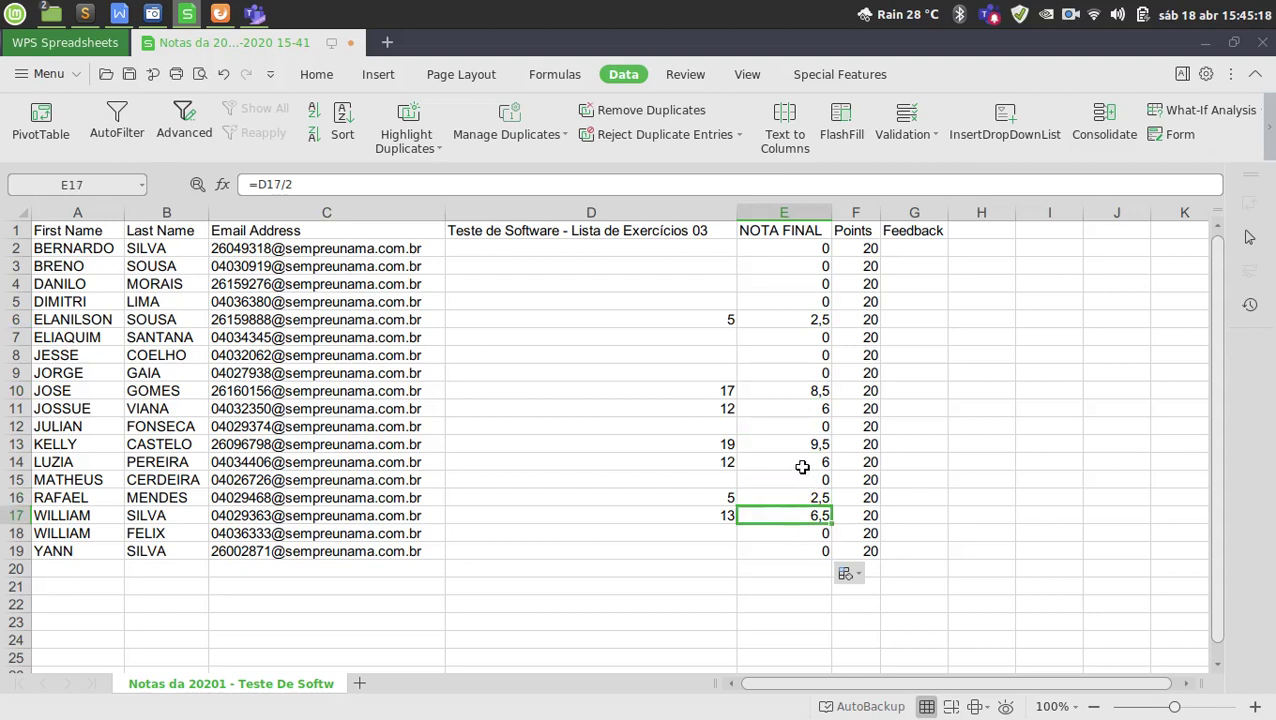
pyautogui.click(802, 466)
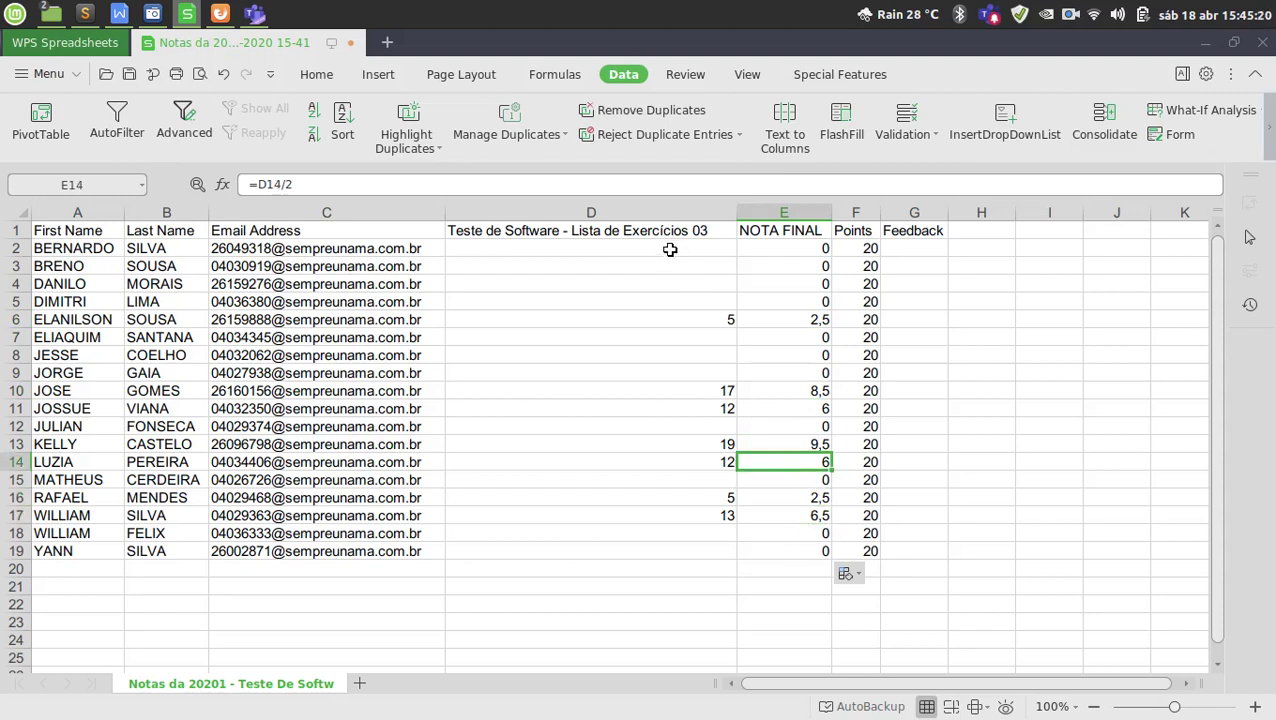
# Select the blank exercise scores D2:D5, D15 and D18:D19.
pyautogui.moveTo(667, 248); pyautogui.dragTo(658, 372)
pyautogui.click(654, 483)
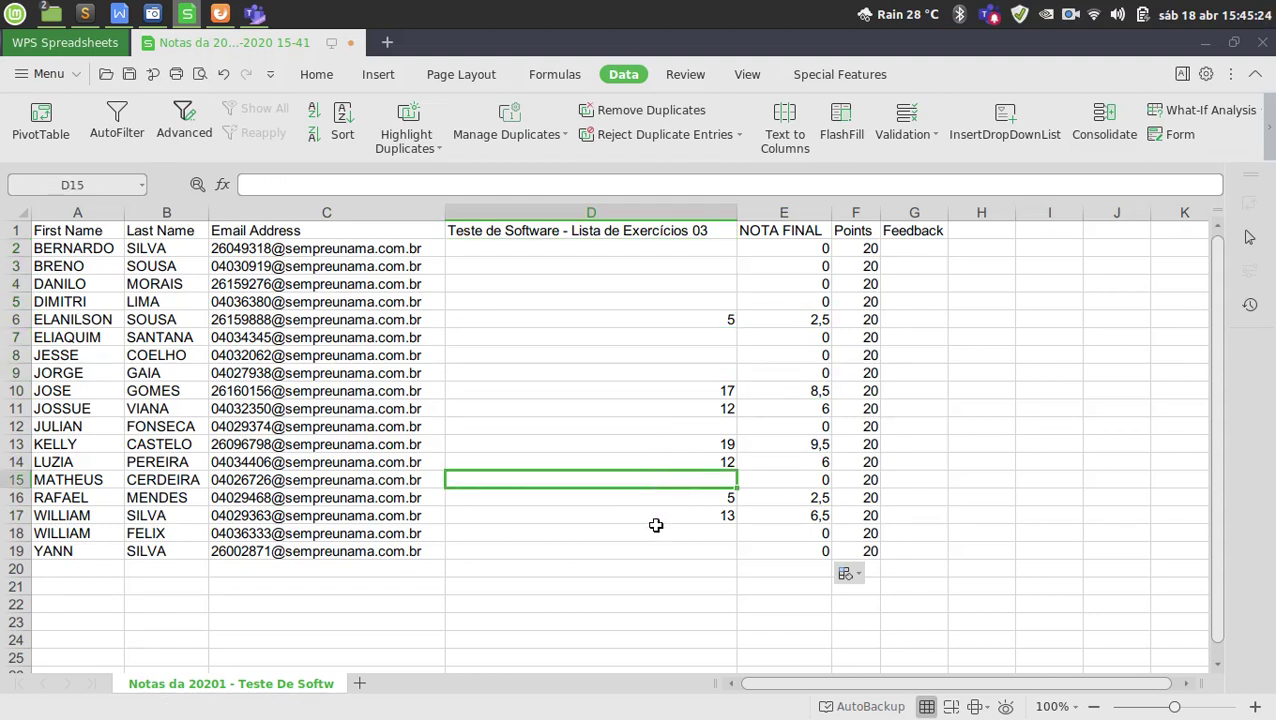
pyautogui.moveTo(659, 533); pyautogui.dragTo(681, 551)
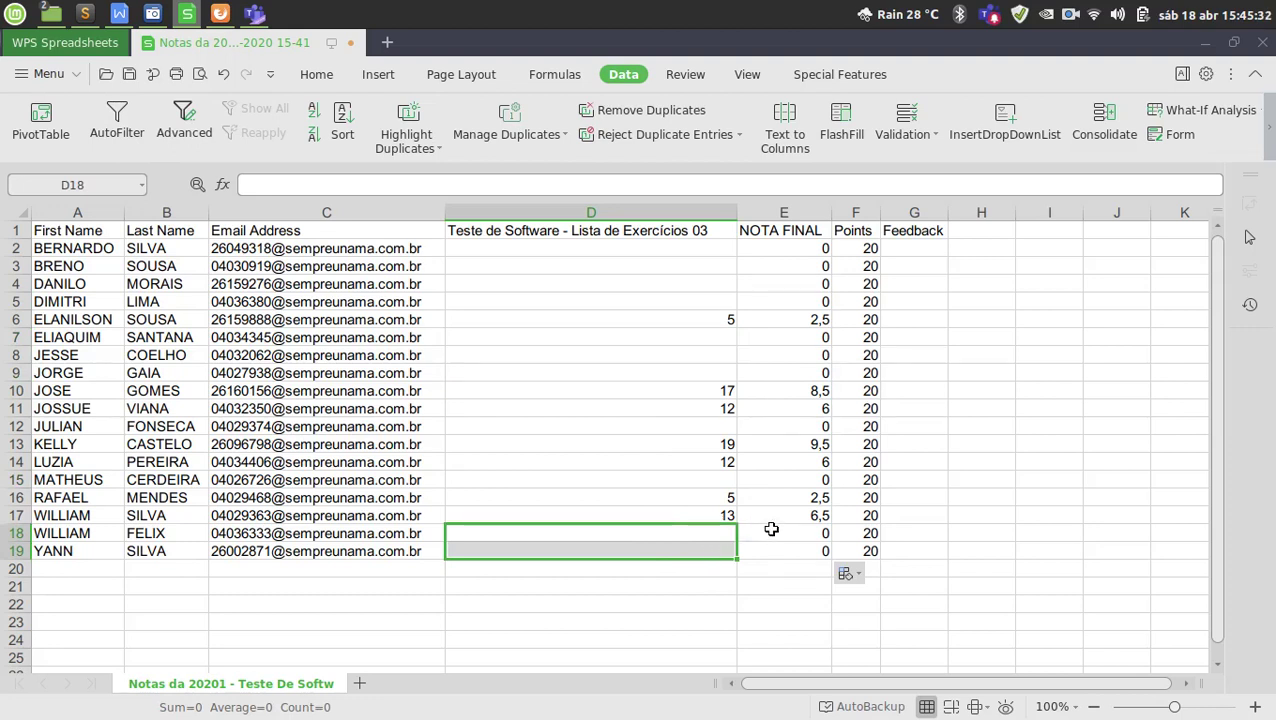
# Delete the zero grades in E18:E19, E15, E12 and E7:E9.
pyautogui.moveTo(769, 533); pyautogui.dragTo(775, 549)
pyautogui.press('Delete')
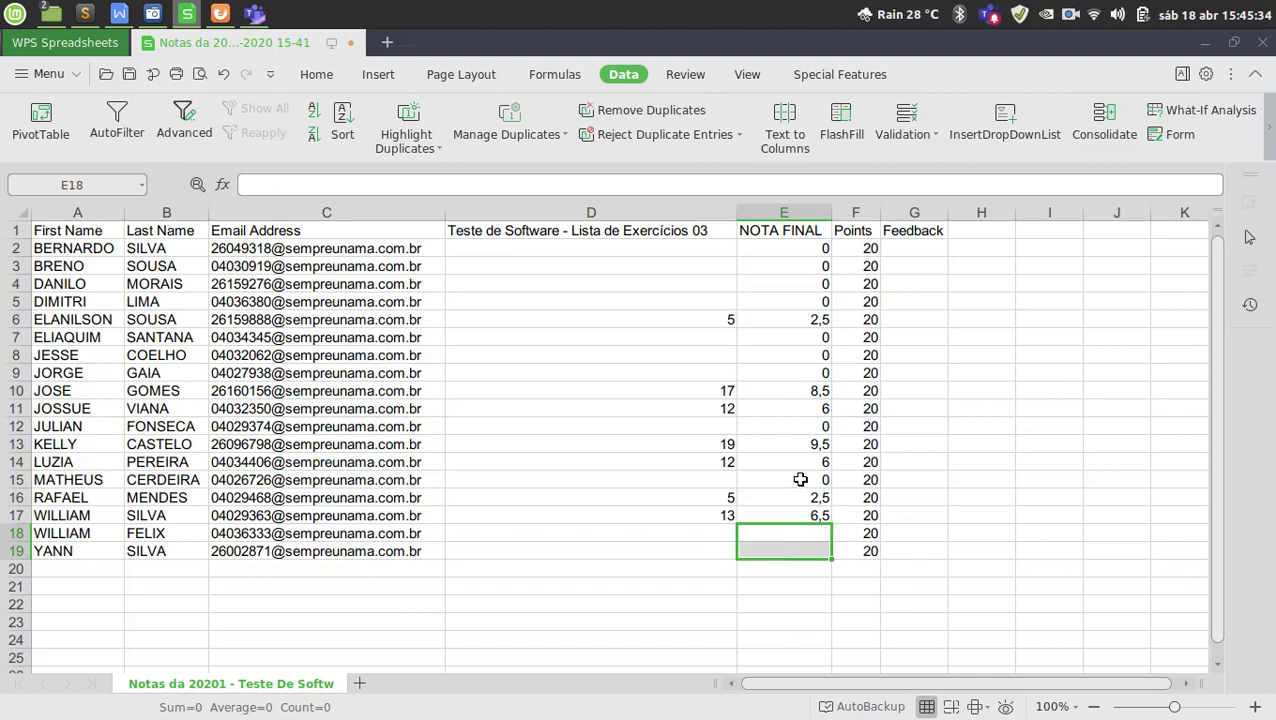
pyautogui.click(797, 480)
pyautogui.press('Delete')
pyautogui.click(784, 424)
pyautogui.press('Delete')
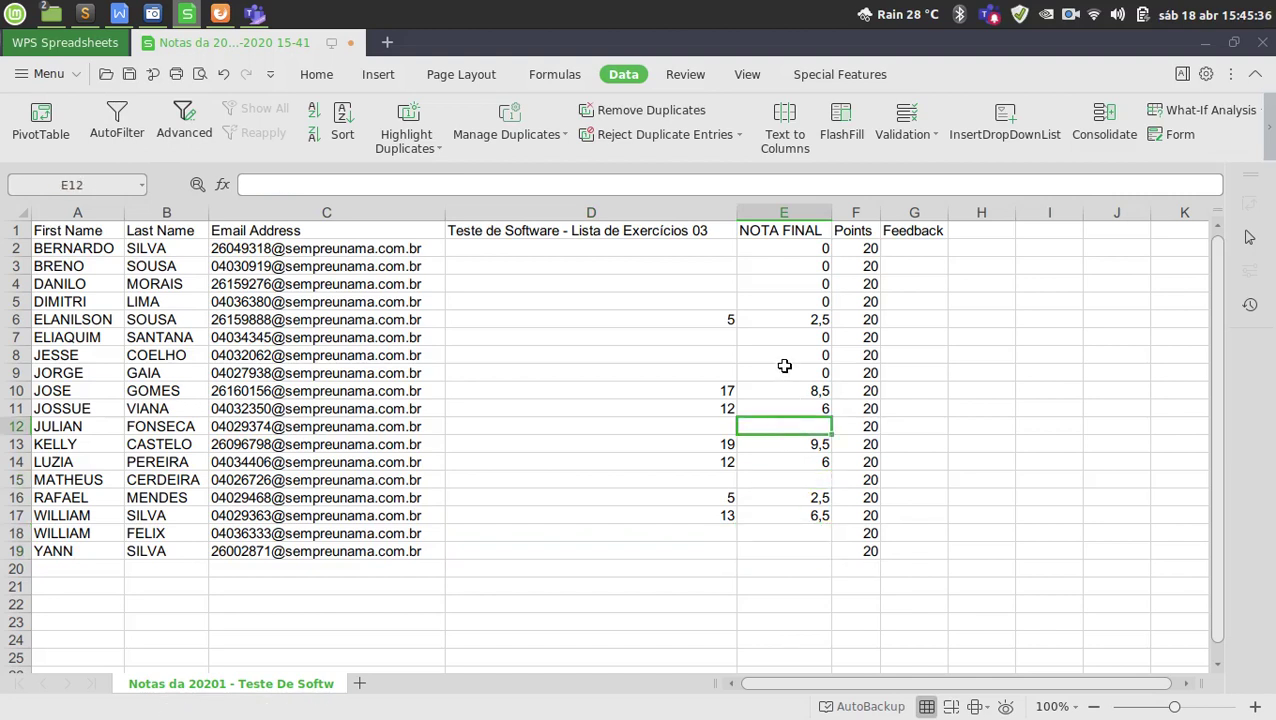
pyautogui.moveTo(783, 368); pyautogui.dragTo(792, 250)
pyautogui.press('Delete')
pyautogui.press('Delete')
# Check the remaining NOTA FINAL grades from E6 through E17.
pyautogui.click(780, 298)
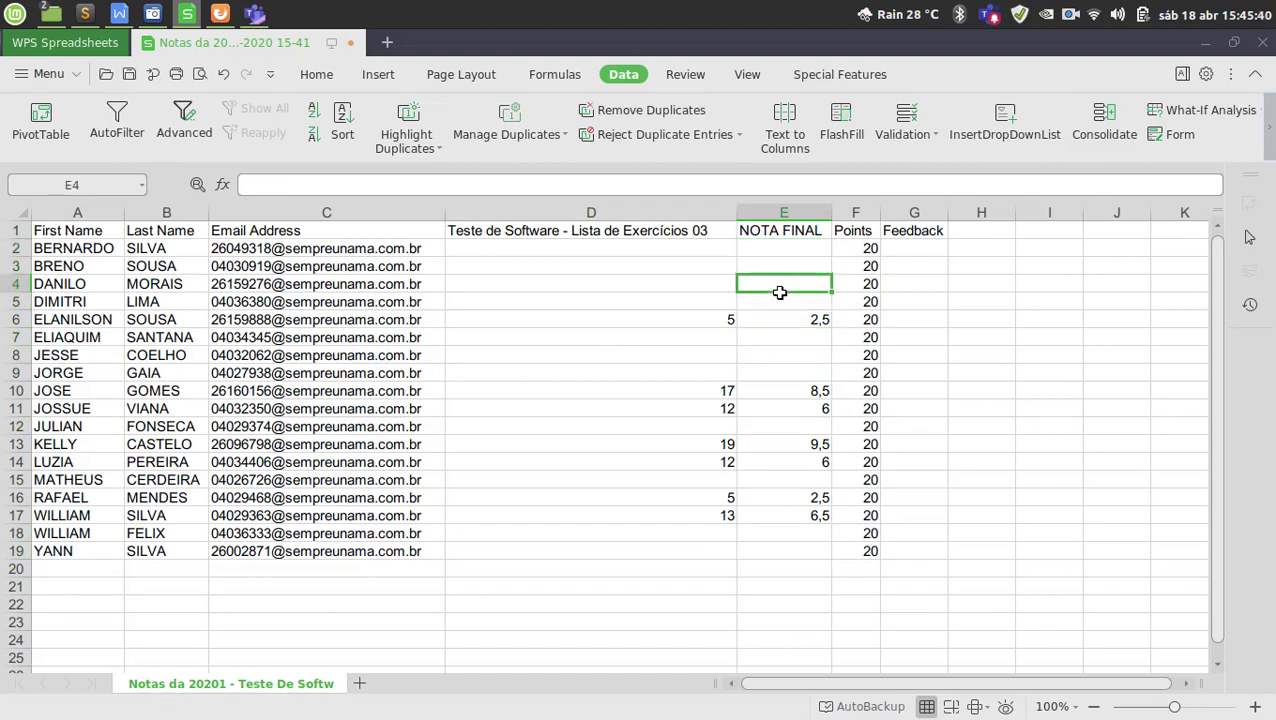
pyautogui.click(786, 322)
pyautogui.click(796, 376)
pyautogui.click(800, 392)
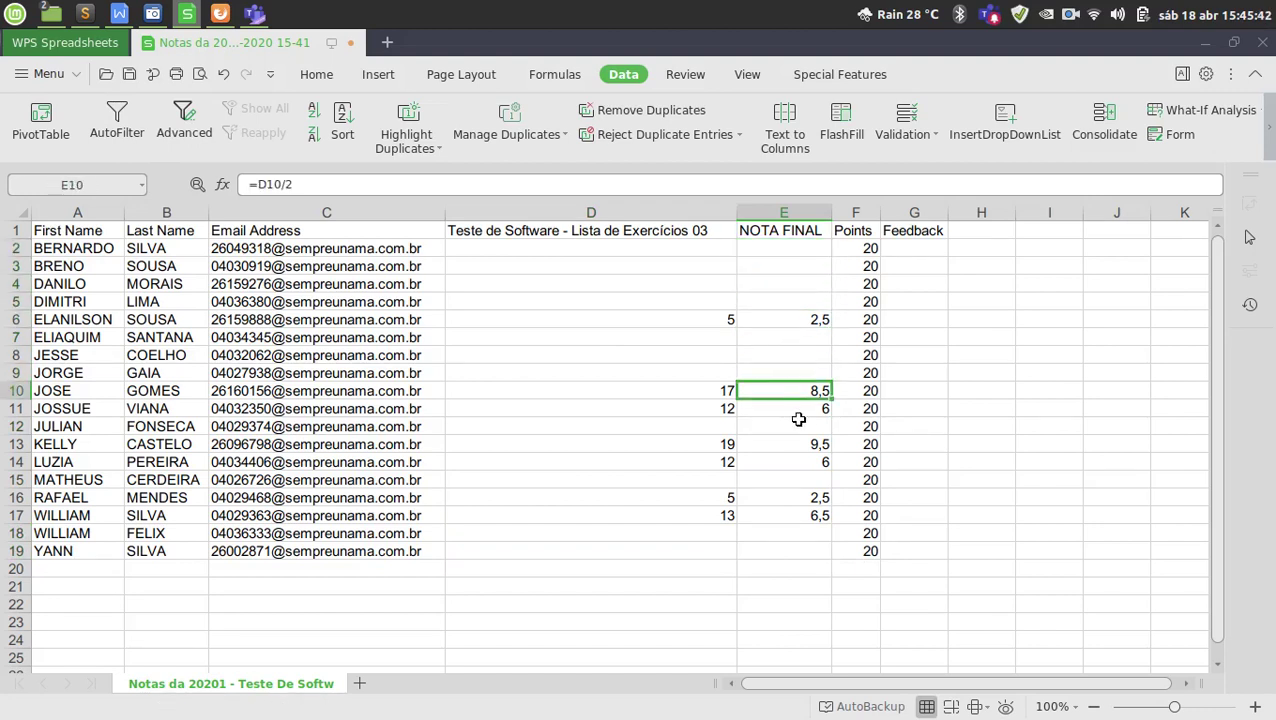
pyautogui.click(800, 410)
pyautogui.click(802, 443)
pyautogui.click(802, 463)
pyautogui.click(810, 498)
pyautogui.click(812, 515)
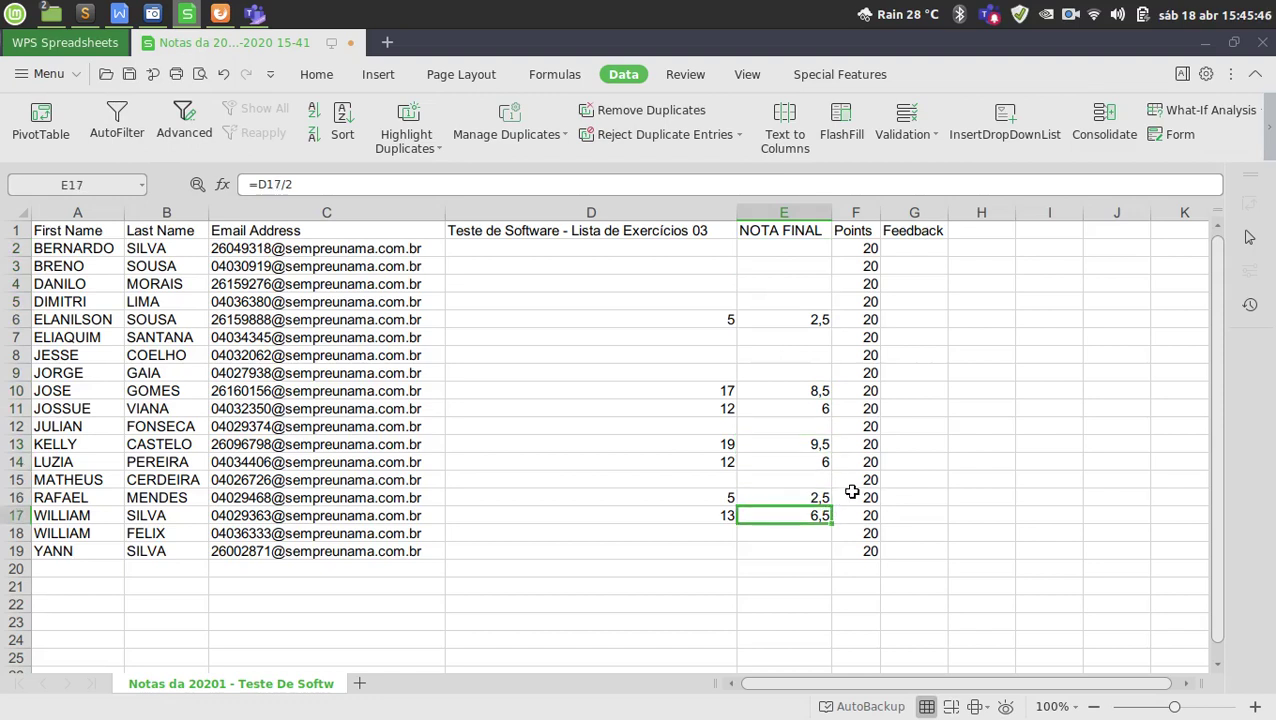
# Minimize WPS and show lines 38–51 of instrucoesQuestionarioForms.txt in Sublime Text.
pyautogui.click(1218, 56)
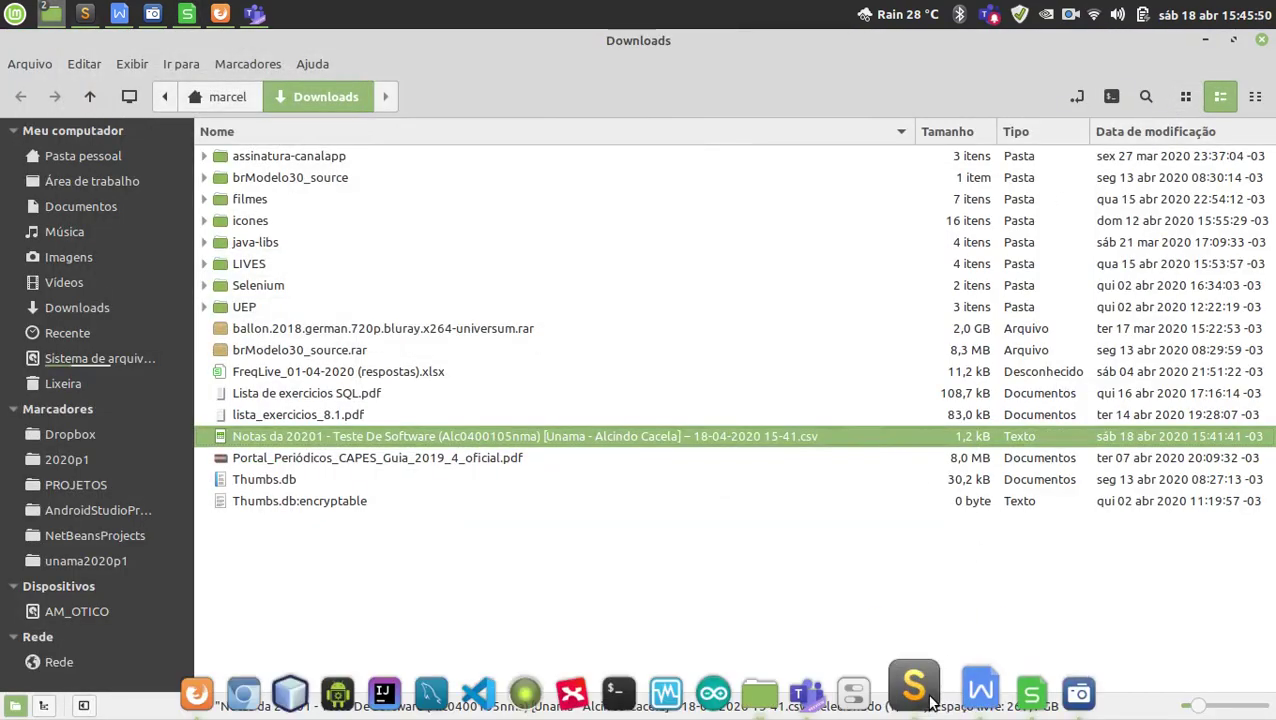
pyautogui.click(927, 697)
pyautogui.scroll(4, 776, 456)
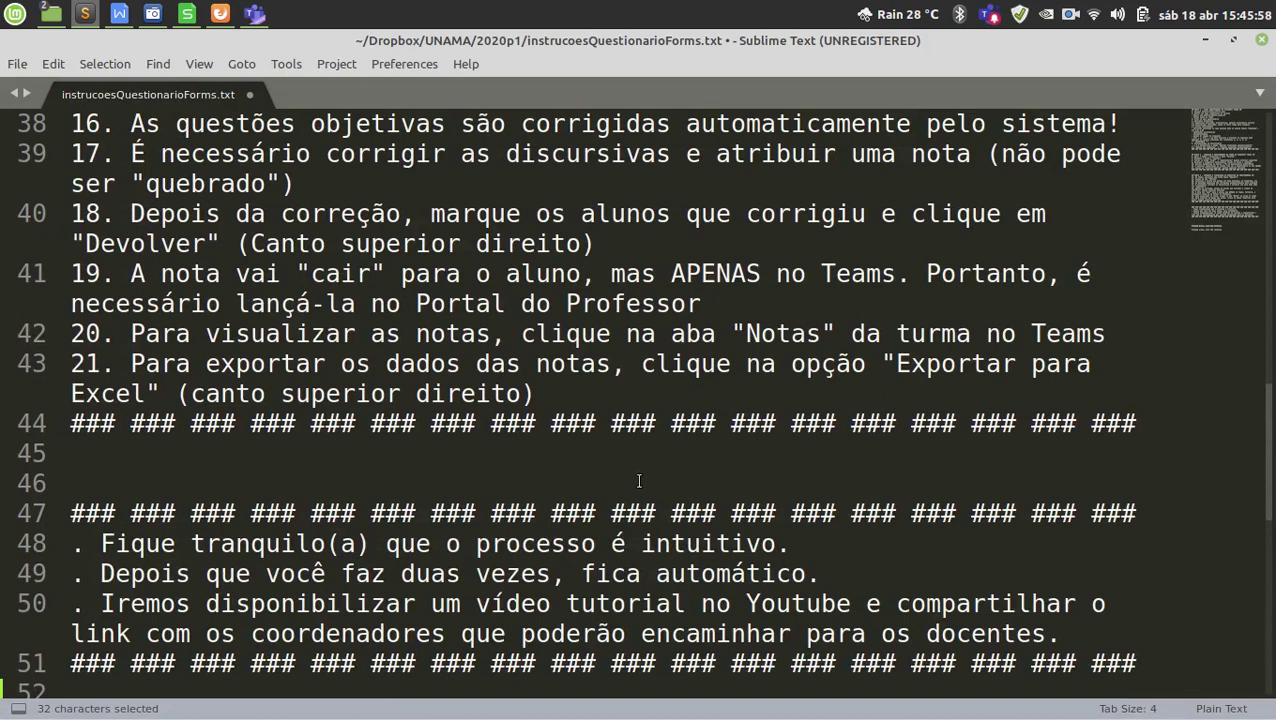
pyautogui.scroll(2, 639, 481)
pyautogui.scroll(-2, 638, 491)
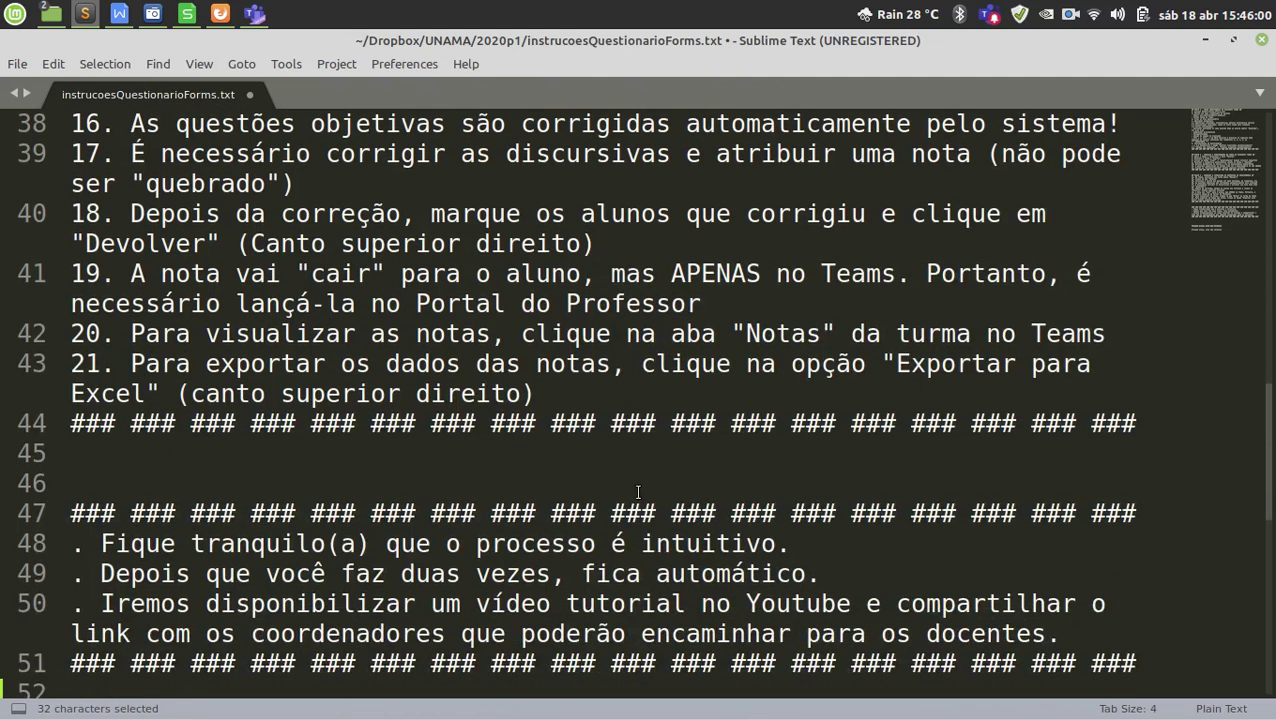